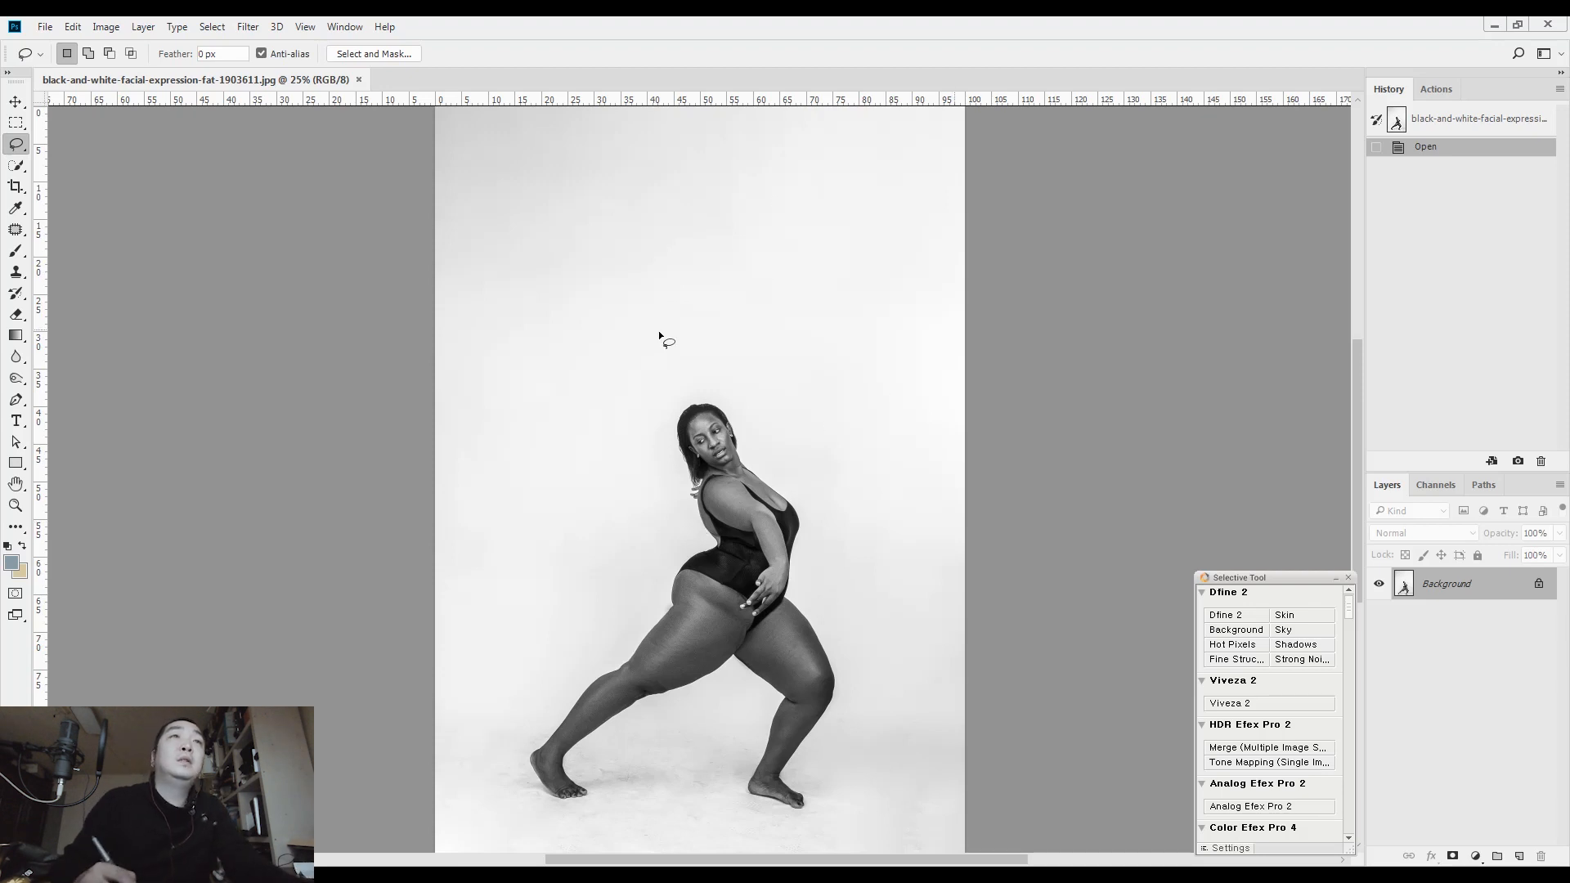
# Duplicate the Background layer of the portrait onto a new layer
pyautogui.moveTo(725, 483); pyautogui.dragTo(797, 475)
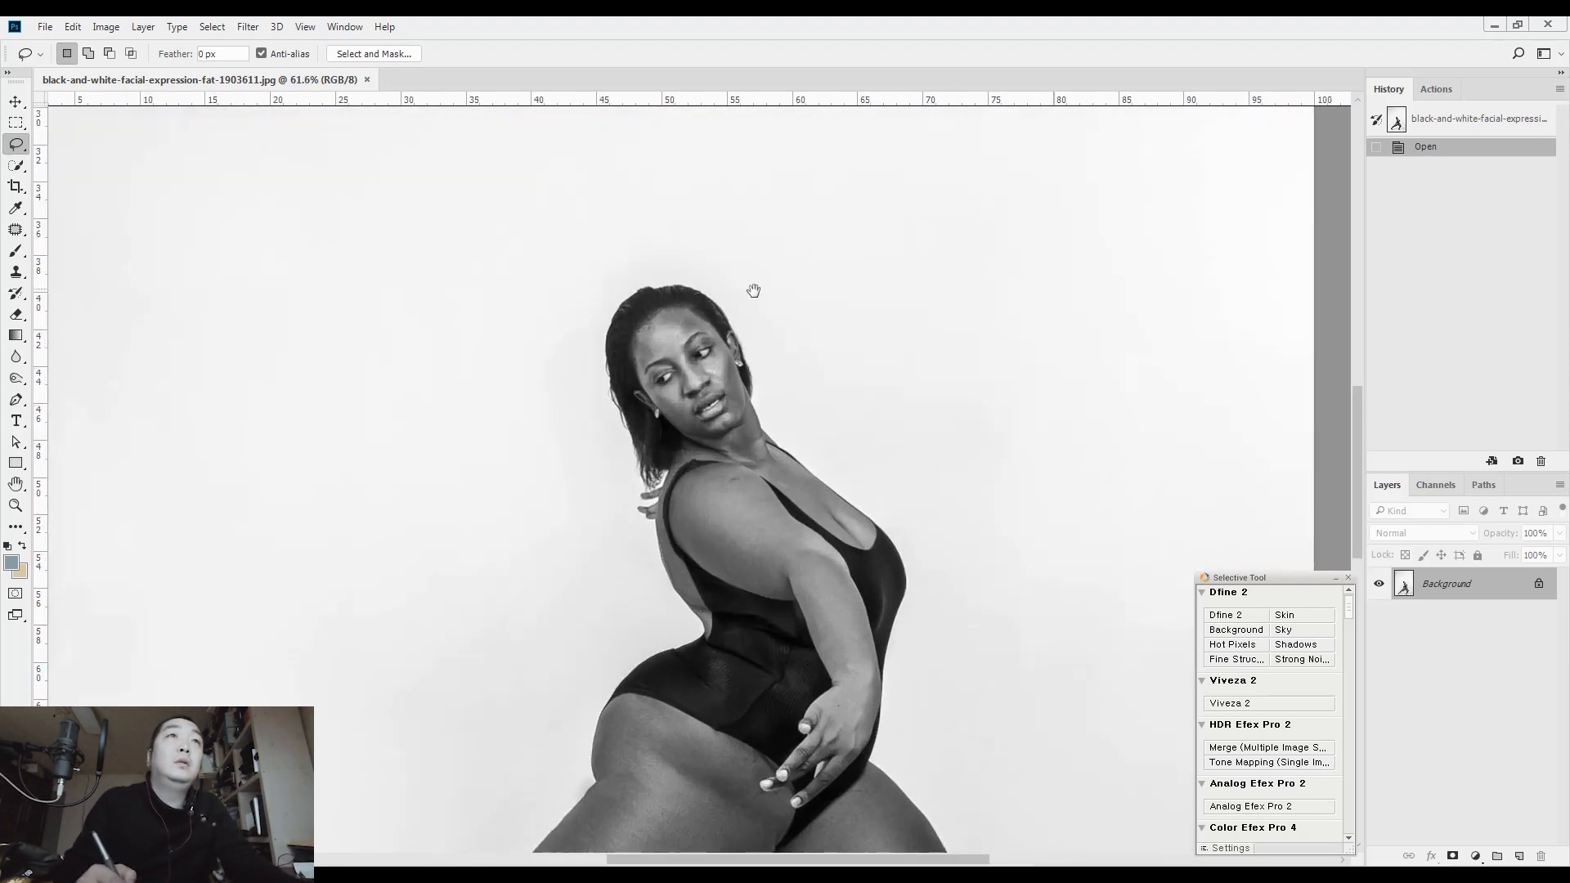
pyautogui.moveTo(779, 572); pyautogui.dragTo(831, 148)
pyautogui.moveTo(902, 468)
pyautogui.mouseDown()
pyautogui.moveTo(982, 356)
pyautogui.moveTo(927, 399)
pyautogui.mouseUp()
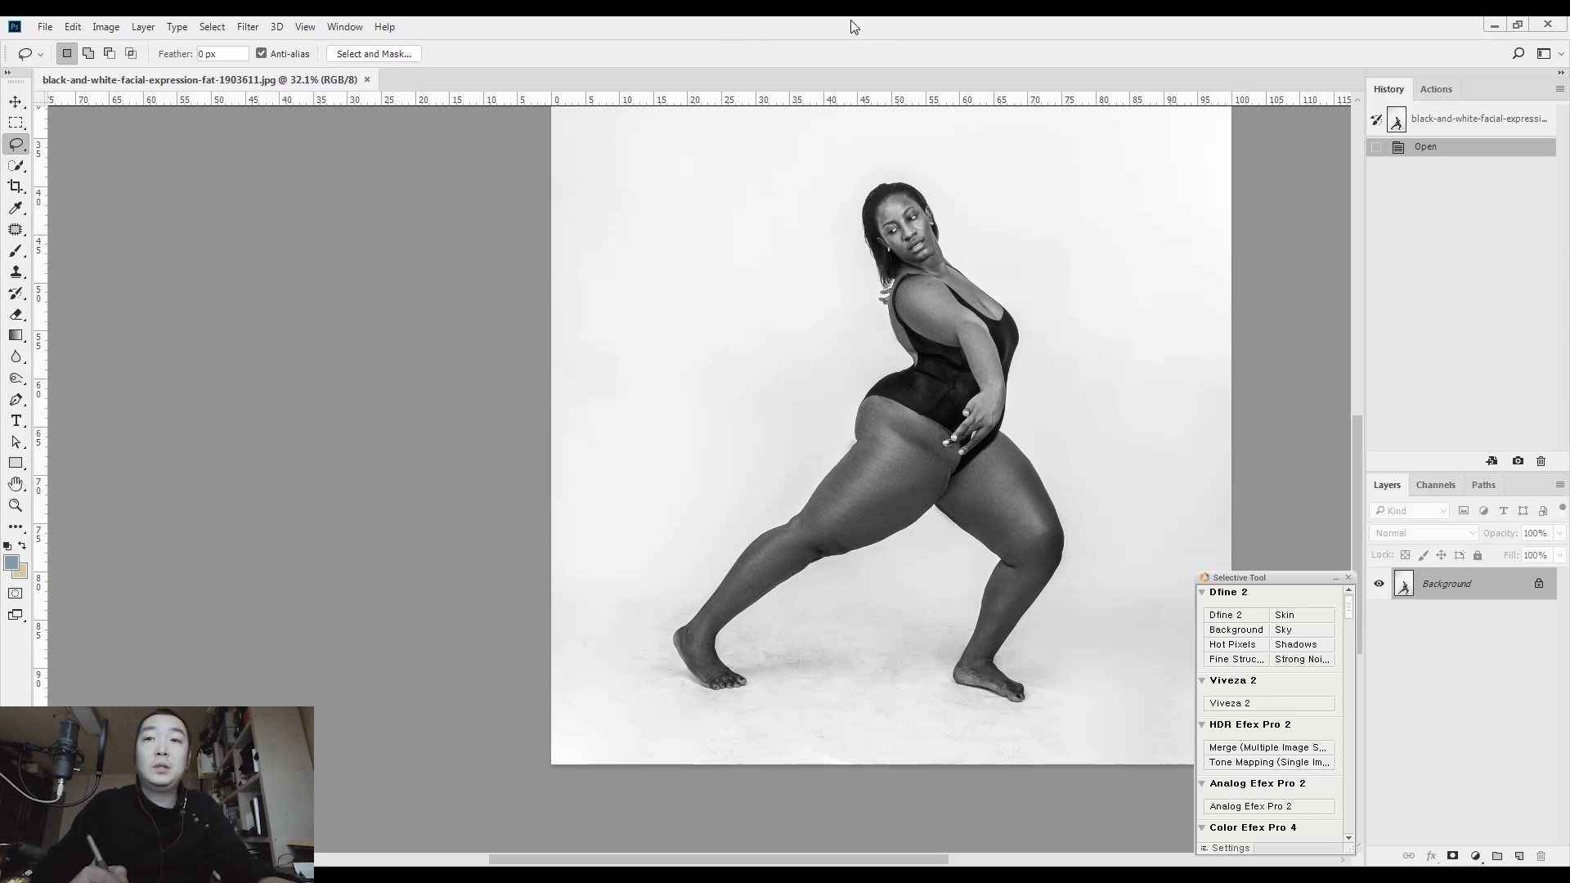
pyautogui.hotkey('ctrl', 'j')
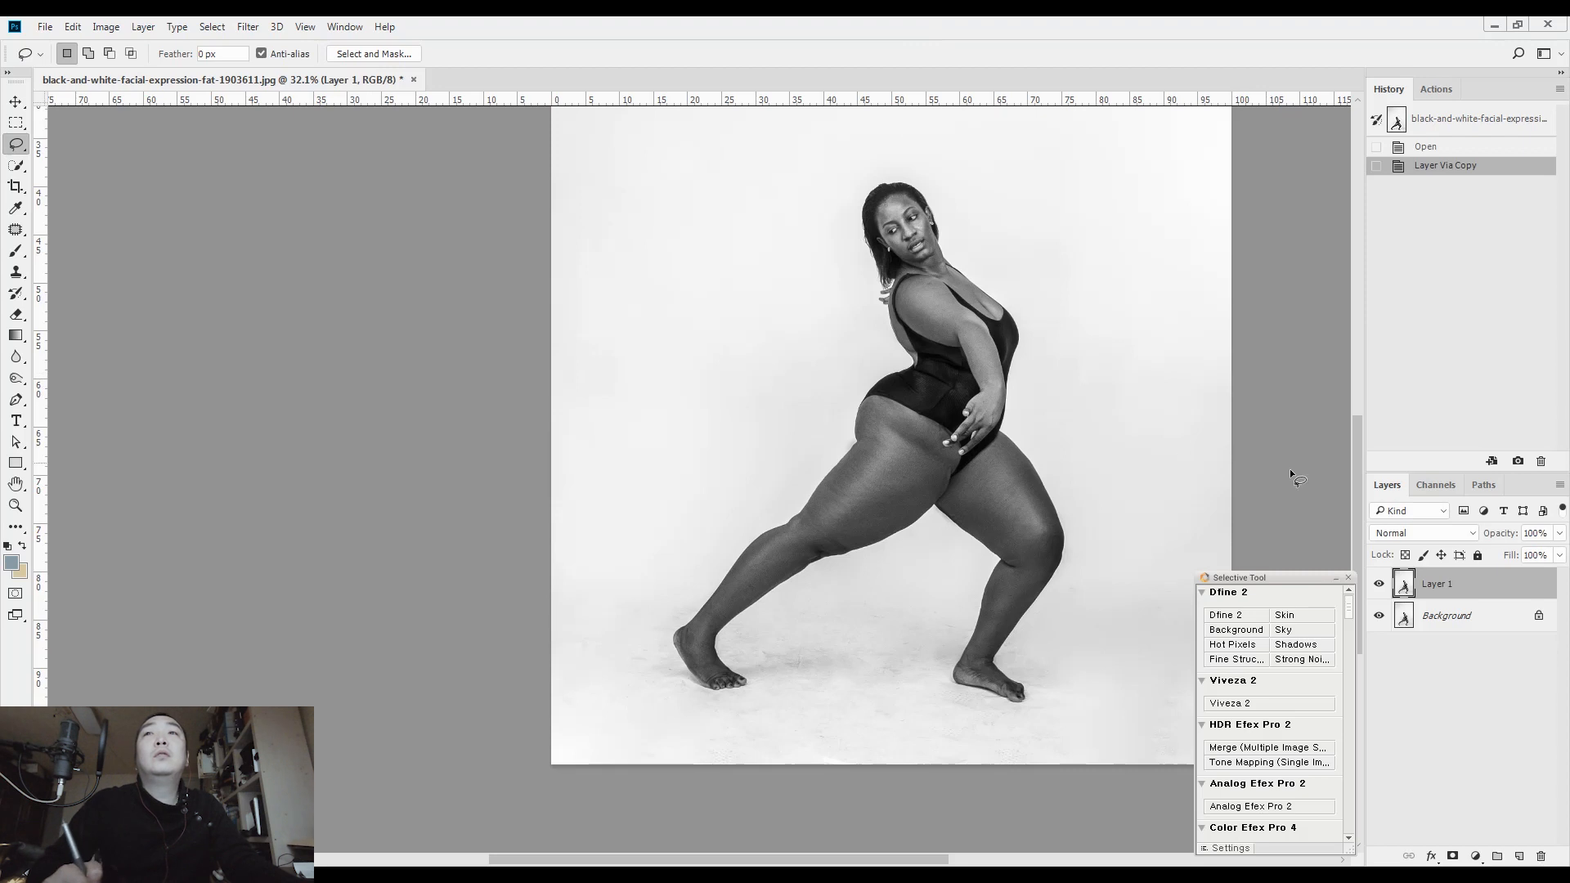
# Open the duplicated layer in the Liquify filter at 50% zoom, framed on the figure's upper body
pyautogui.moveTo(988, 402); pyautogui.dragTo(906, 444)
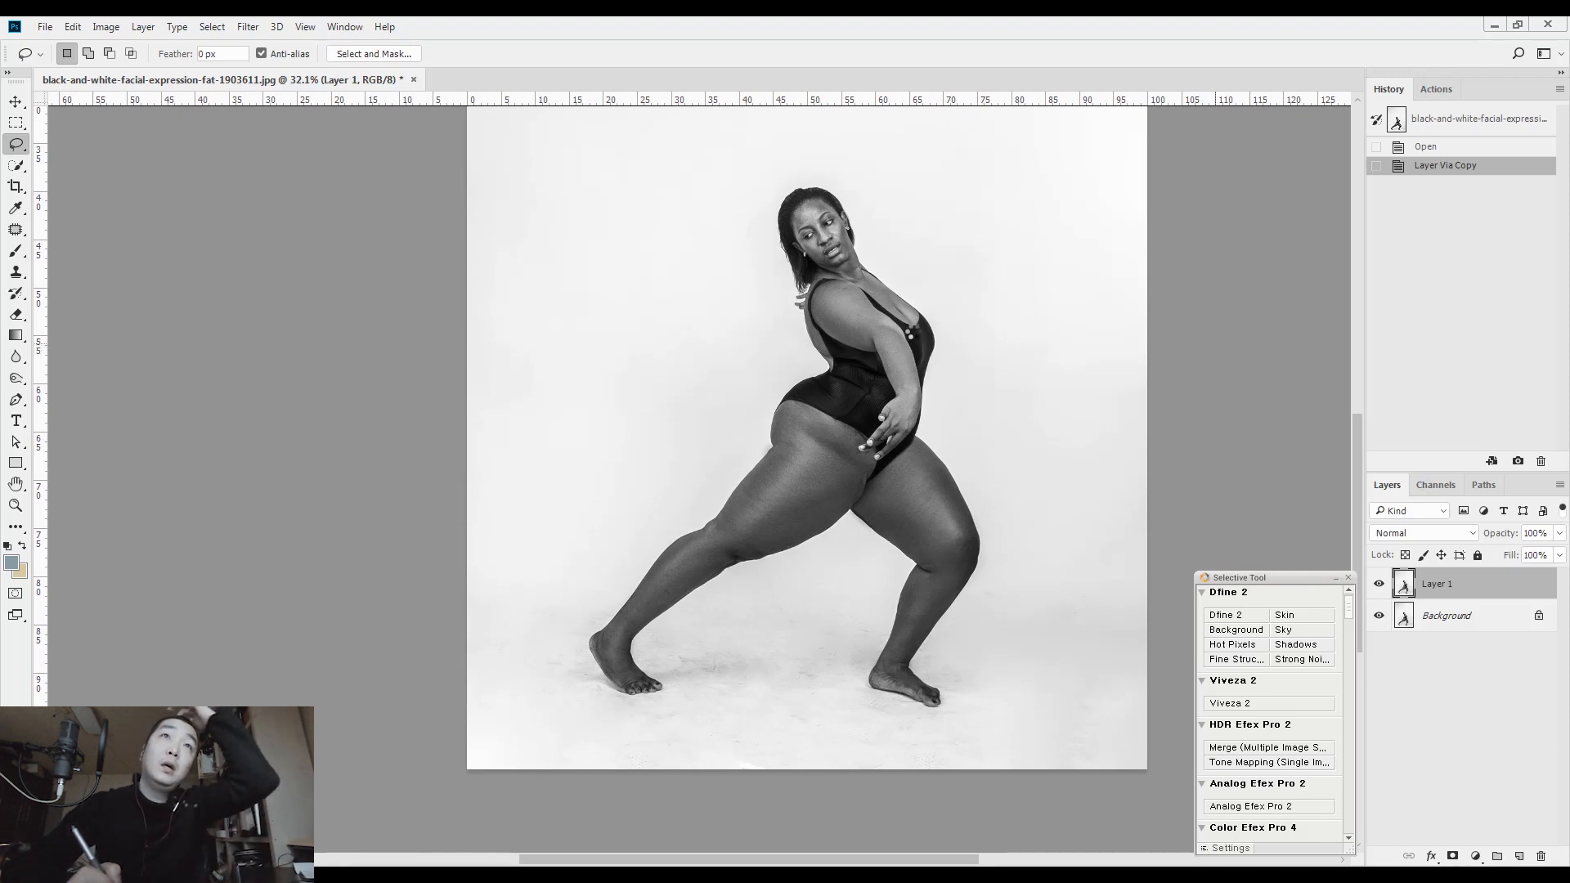
pyautogui.hotkey('shift', 'ctrl', 'x')
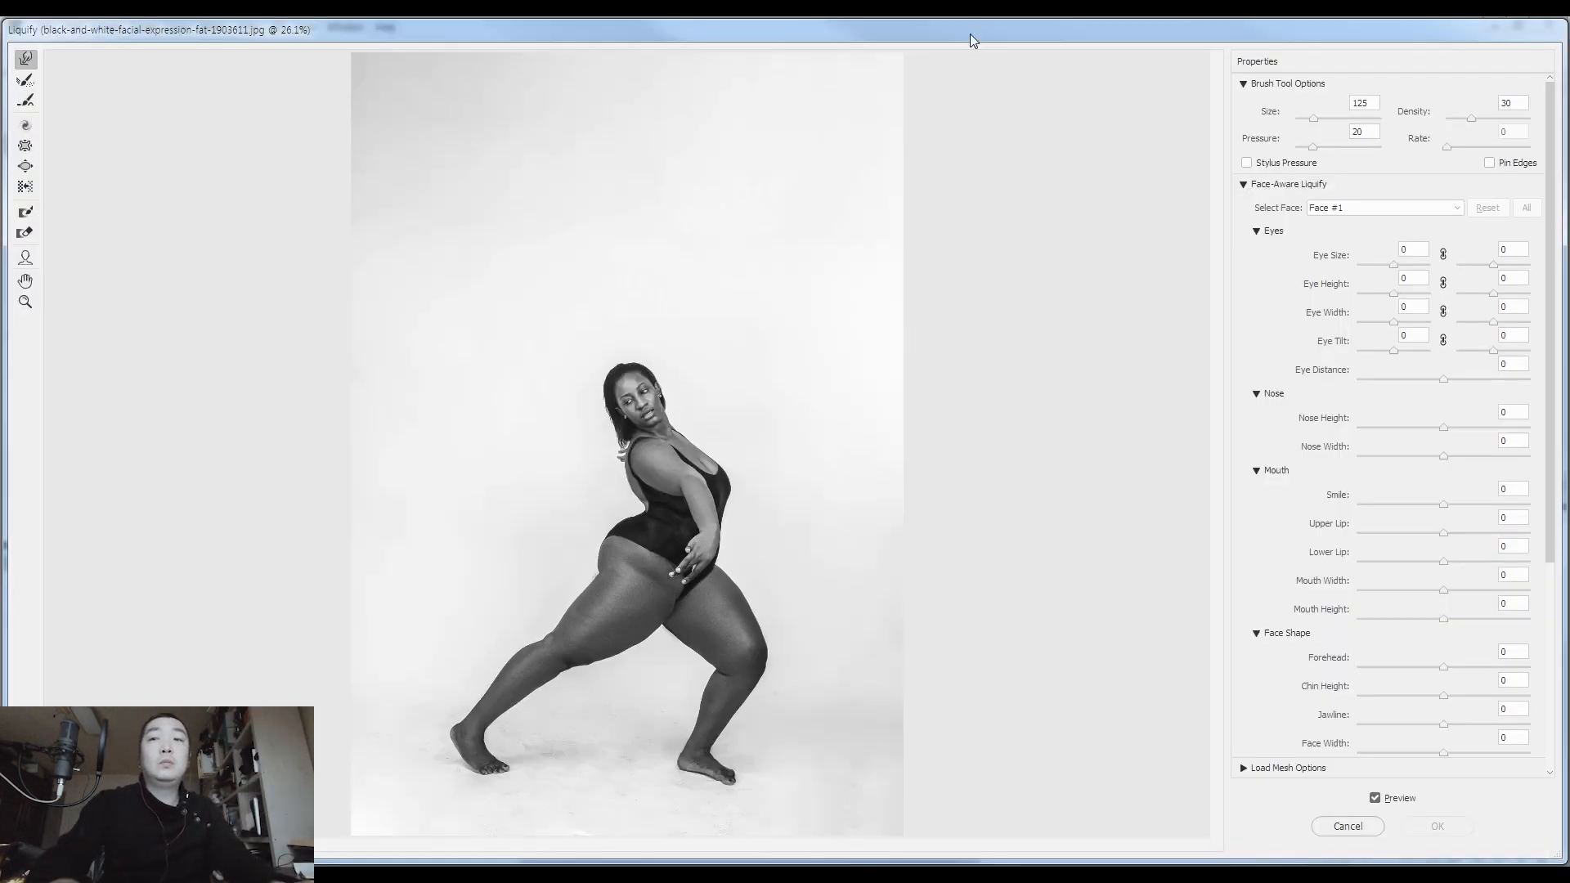
pyautogui.hotkey('ctrl', '+')
pyautogui.hotkey('ctrl', '+')
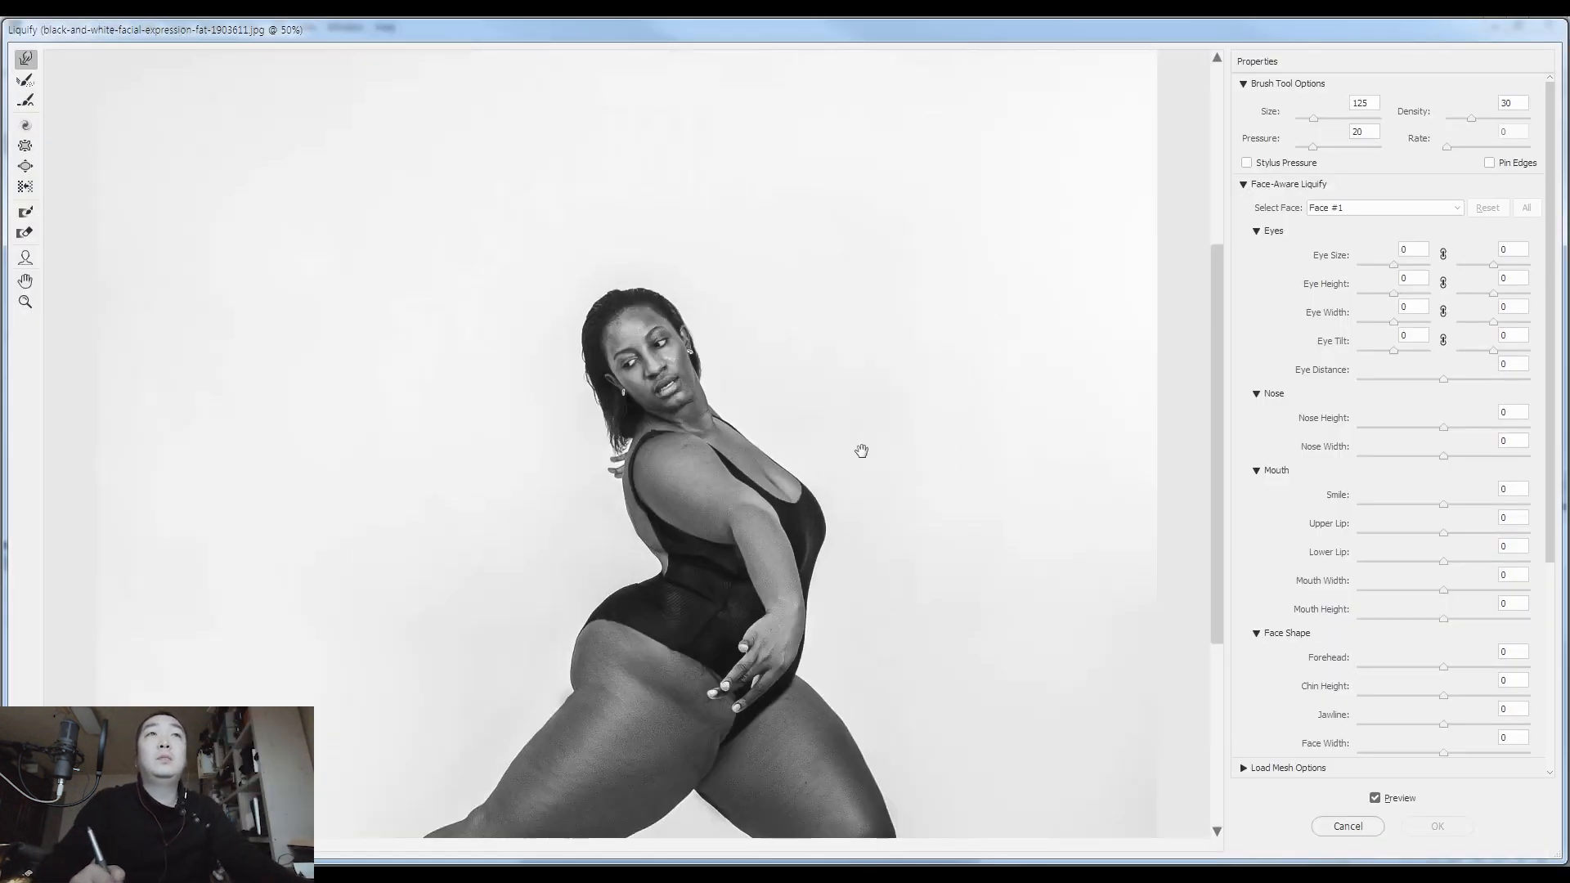
pyautogui.moveTo(850, 451); pyautogui.dragTo(967, 422)
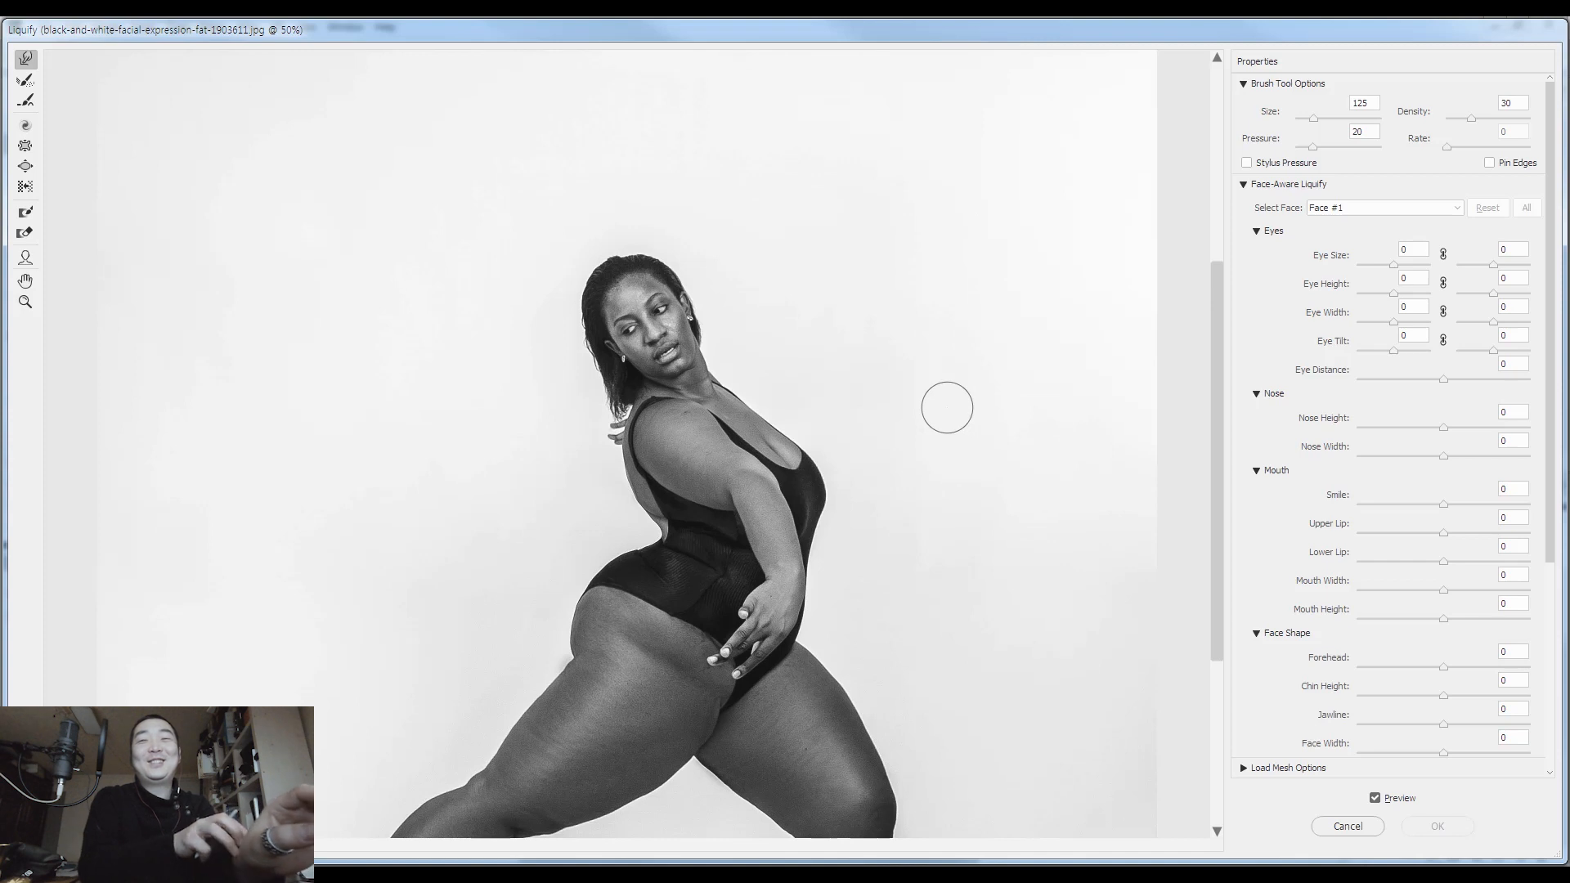
# Enlarge the Forward Warp brush to 300 or more and push the upper back inward behind the shoulder
pyautogui.press(']')
pyautogui.press(']')
pyautogui.press(']')
pyautogui.press(']')
pyautogui.press(']')
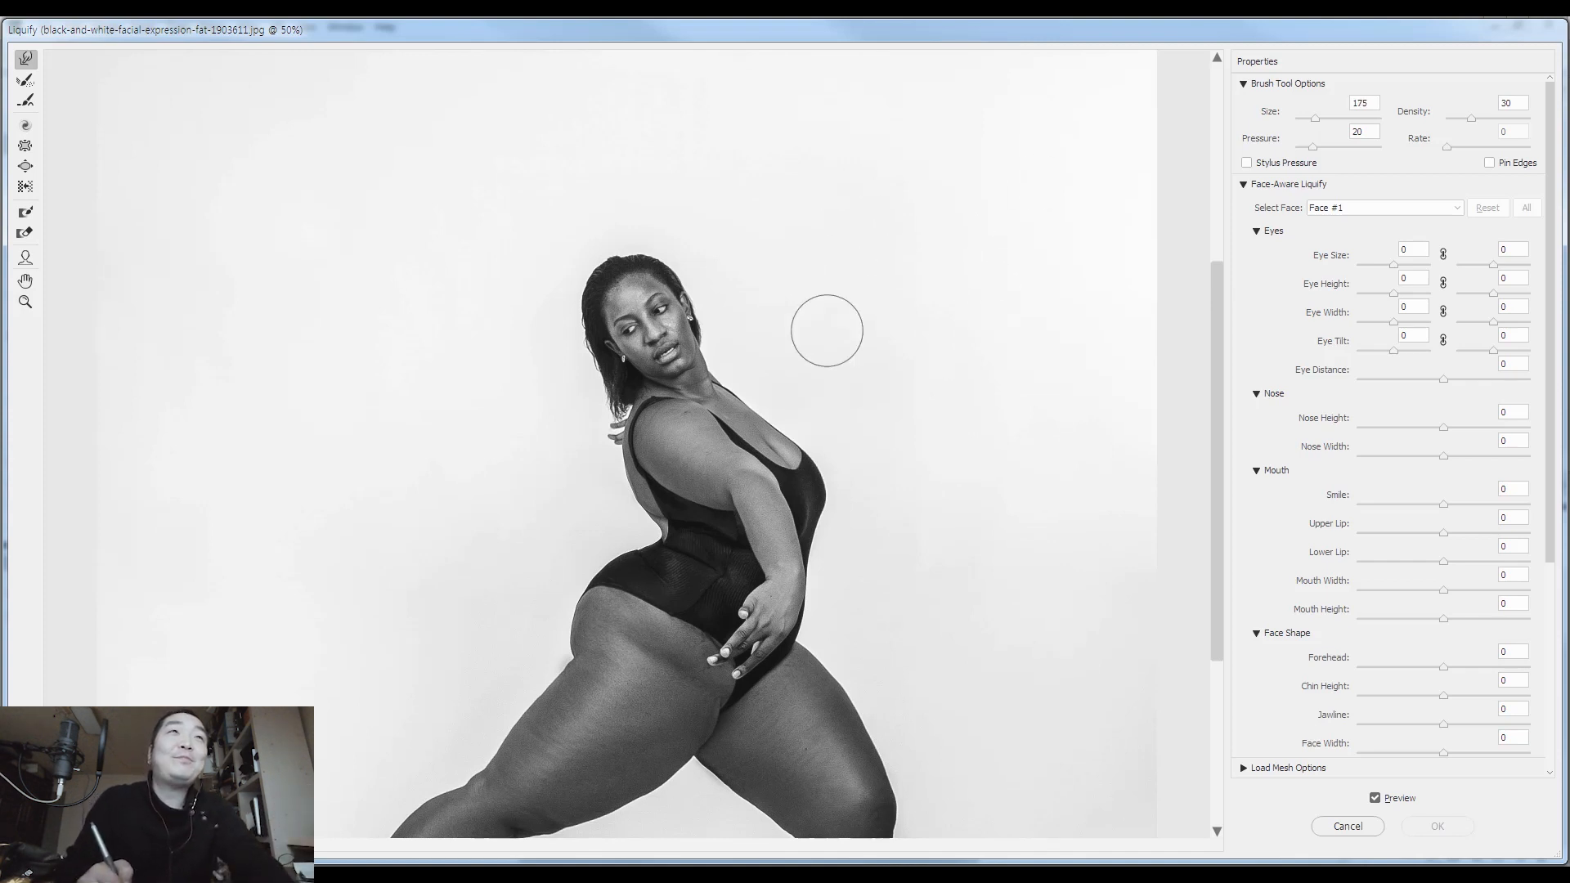
pyautogui.press(']')
pyautogui.press(']')
pyautogui.press(']')
pyautogui.moveTo(712, 483); pyautogui.dragTo(703, 411)
pyautogui.press('[')
pyautogui.press('[')
pyautogui.press('[')
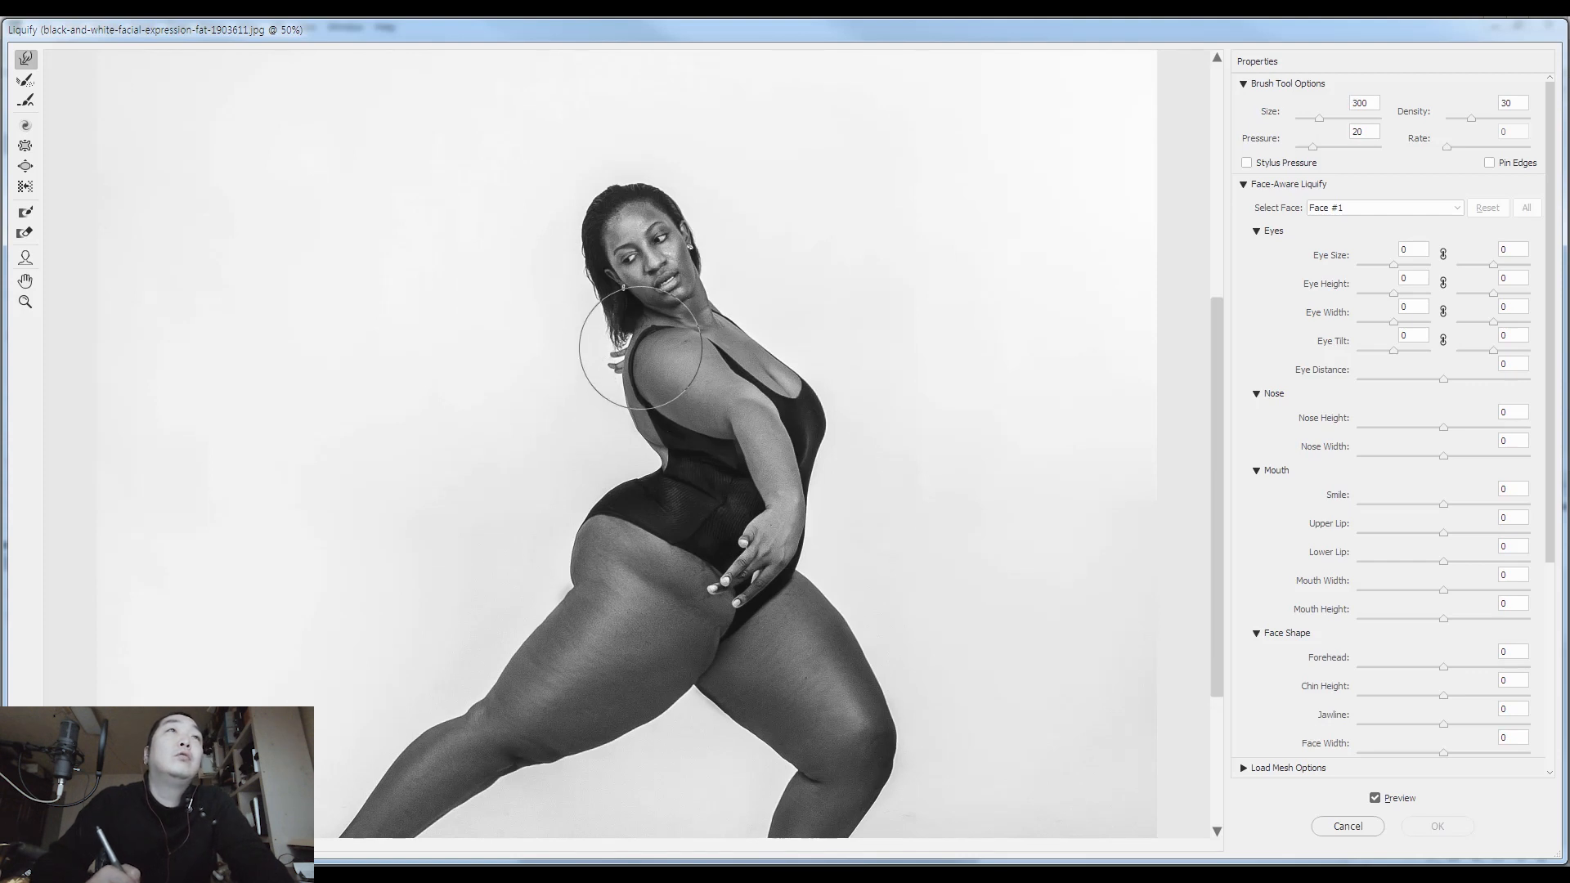
pyautogui.press(']')
pyautogui.press(']')
pyautogui.moveTo(629, 364); pyautogui.dragTo(646, 403)
# Refine the shoulder and the front of the bust with Forward Warp, using brush sizes between 250 and 500
pyautogui.press('[')
pyautogui.press('[')
pyautogui.press('[')
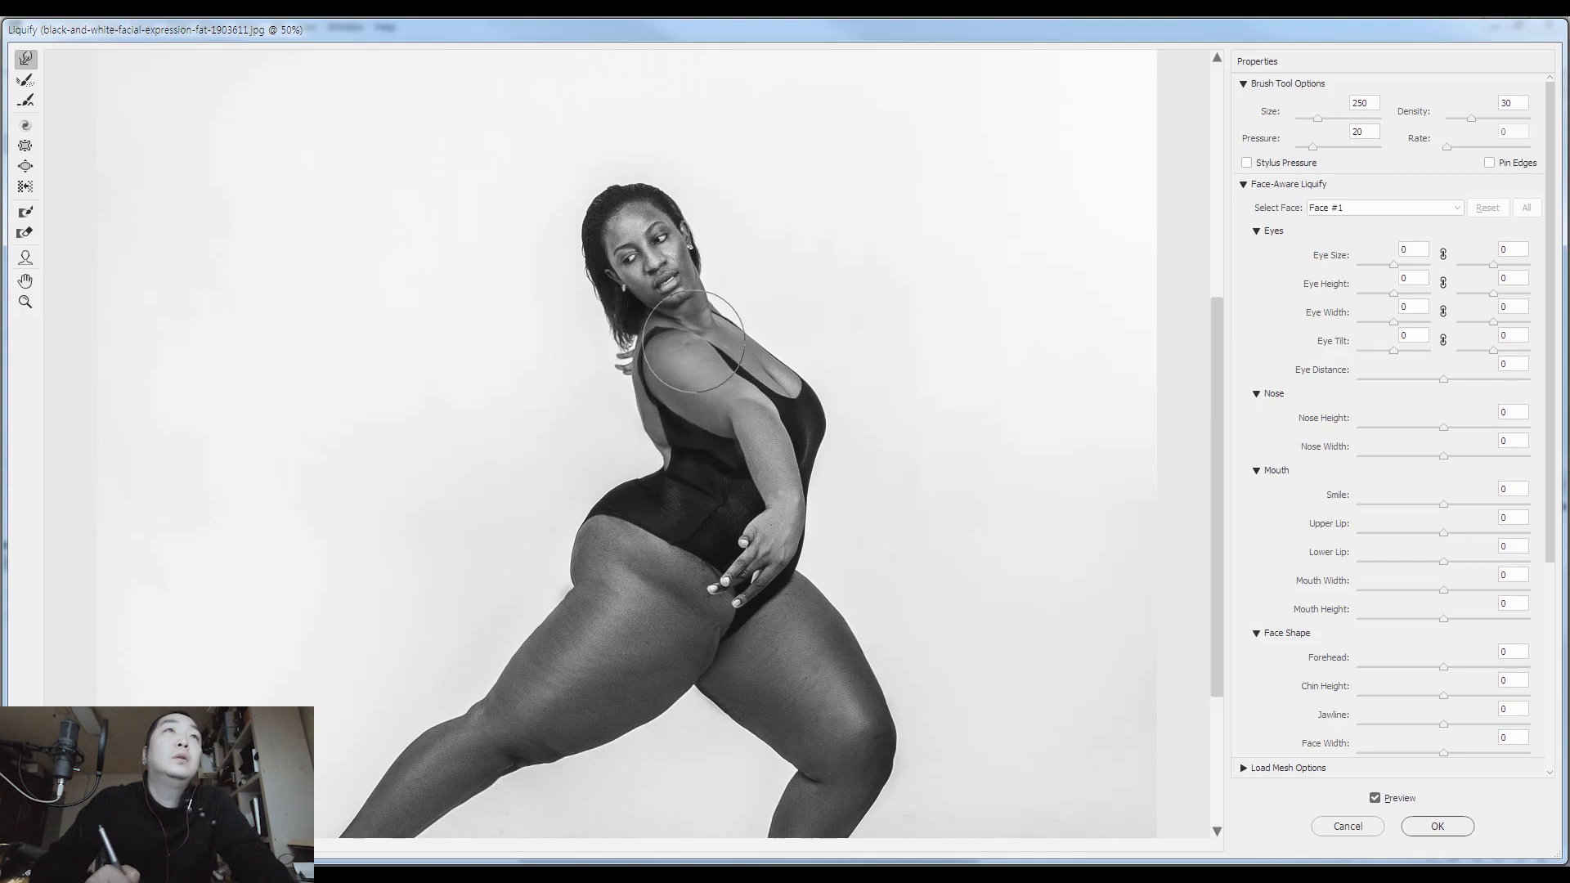
pyautogui.press(']')
pyautogui.press(']')
pyautogui.press(']')
pyautogui.press(']')
pyautogui.press(']')
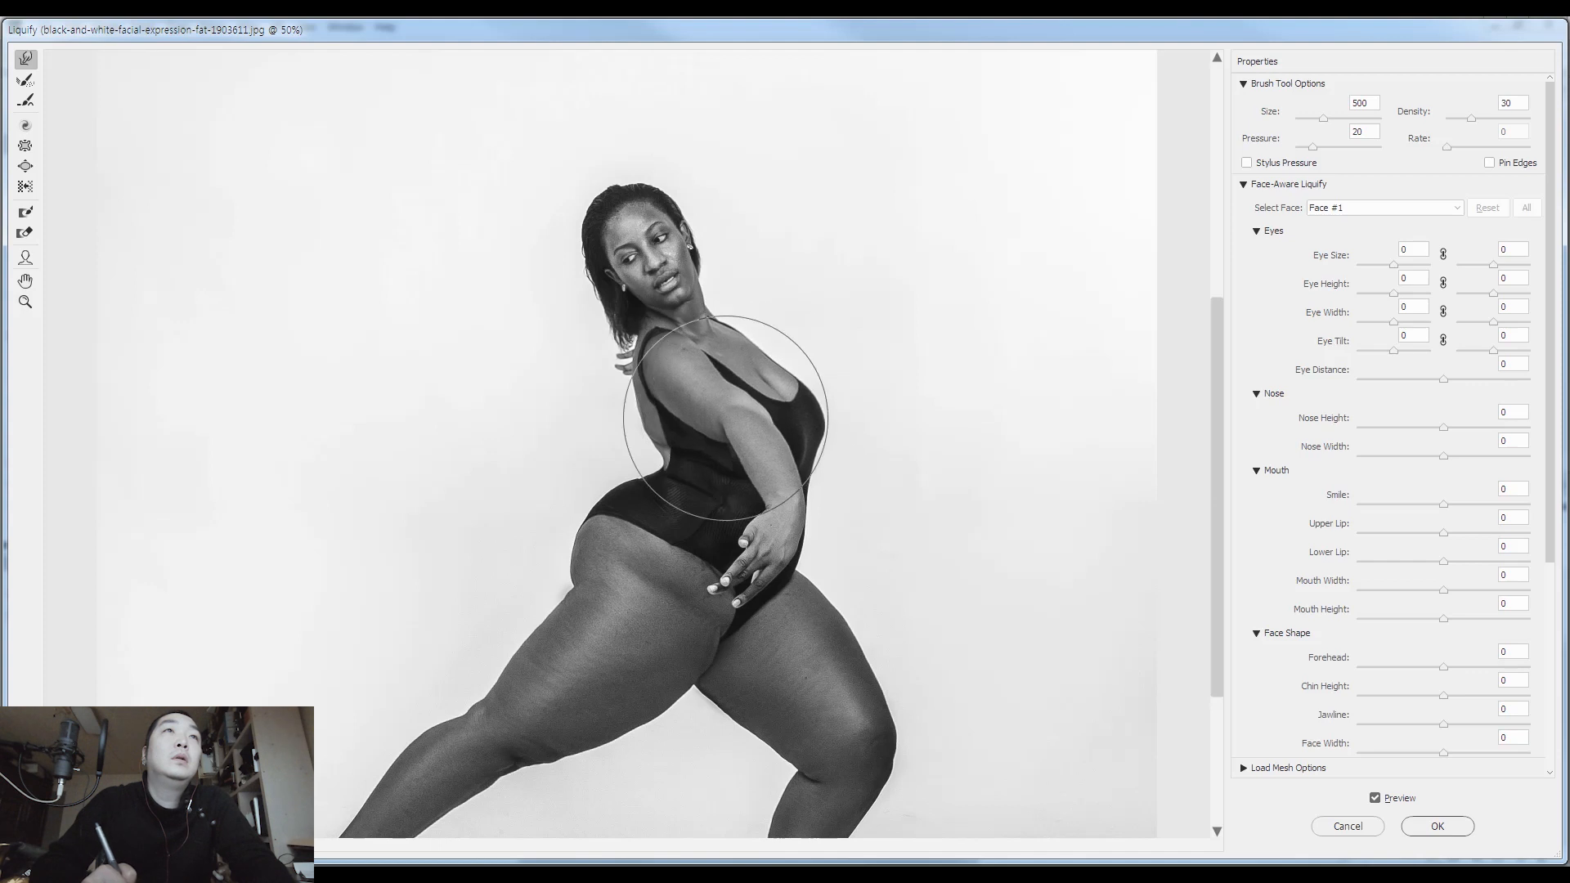
pyautogui.press('[')
pyautogui.press('[')
pyautogui.press('[')
pyautogui.press('[')
pyautogui.press('[')
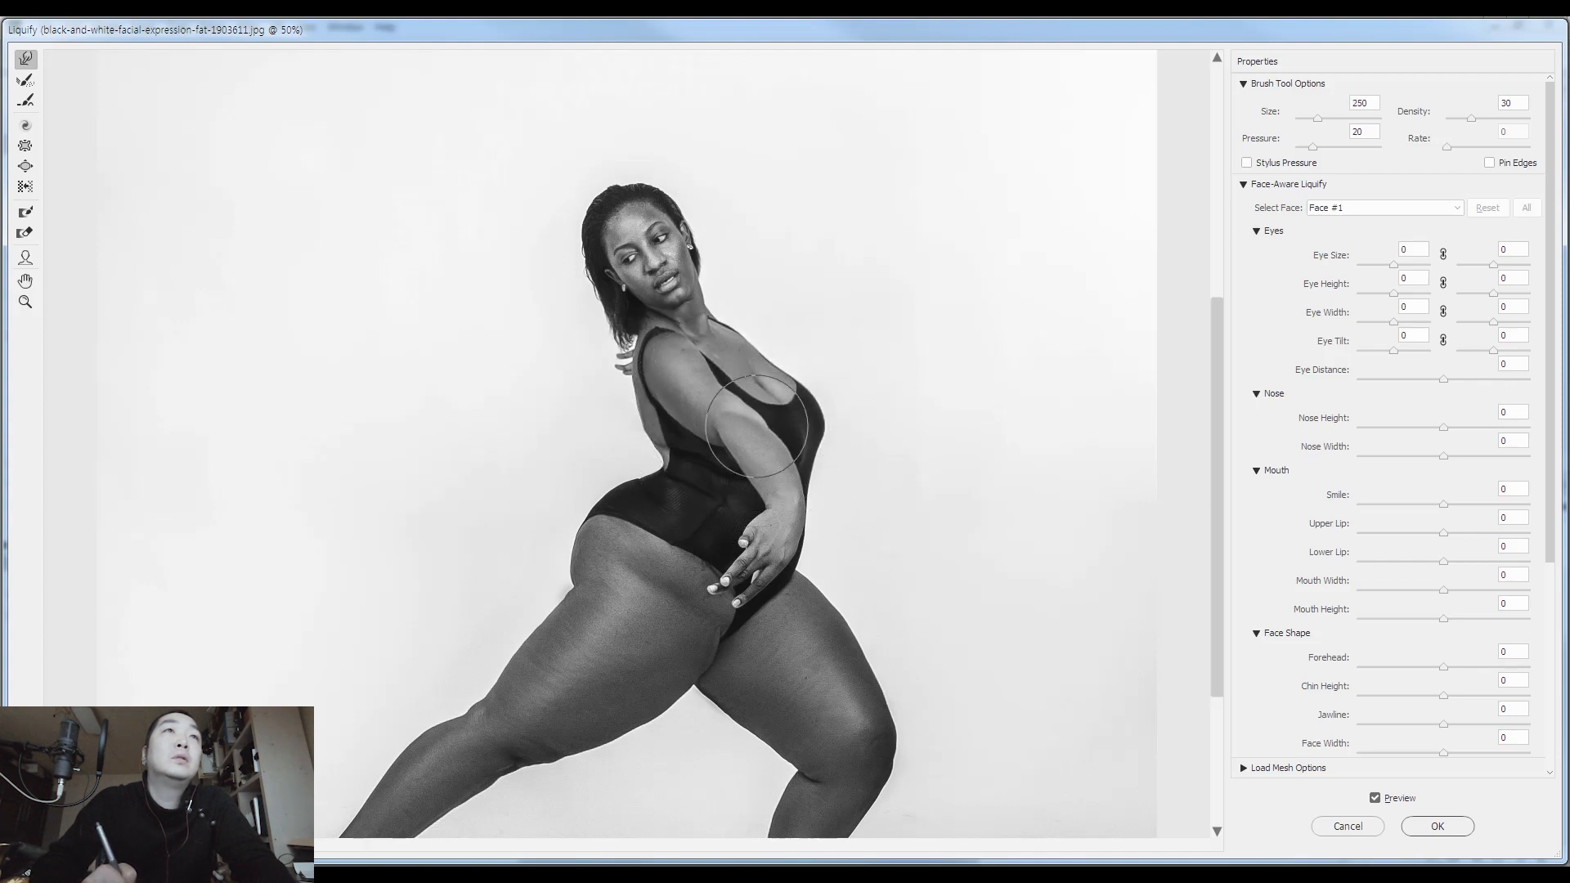
# Slim the upper arm and pull in the bust outline using Forward Warp brush sizes from 175 to 250
pyautogui.press('[')
pyautogui.press('[')
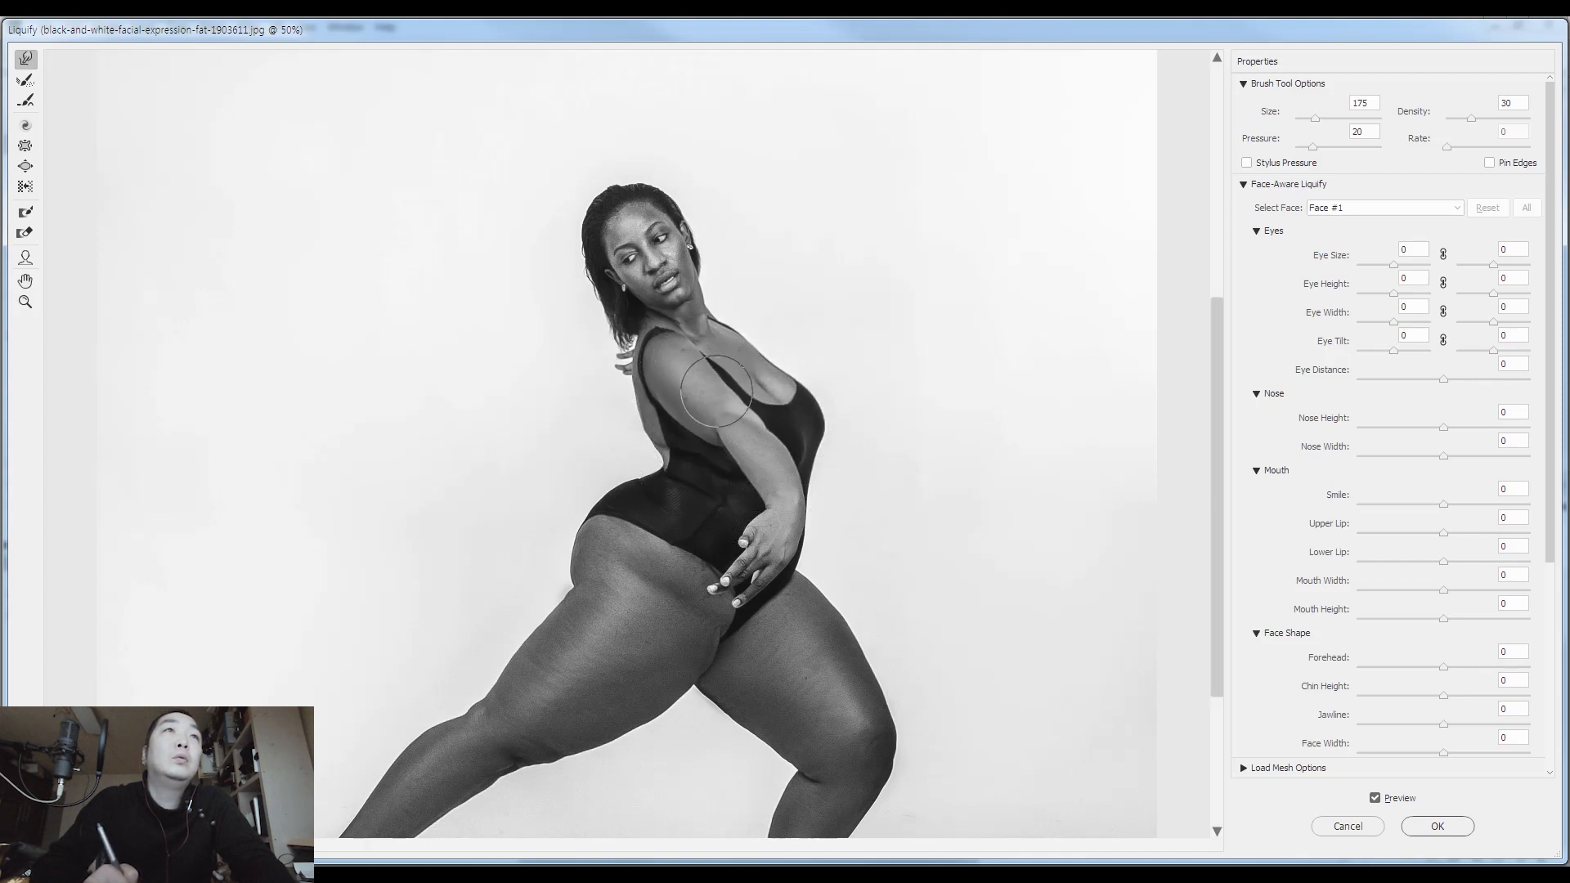
pyautogui.press(']')
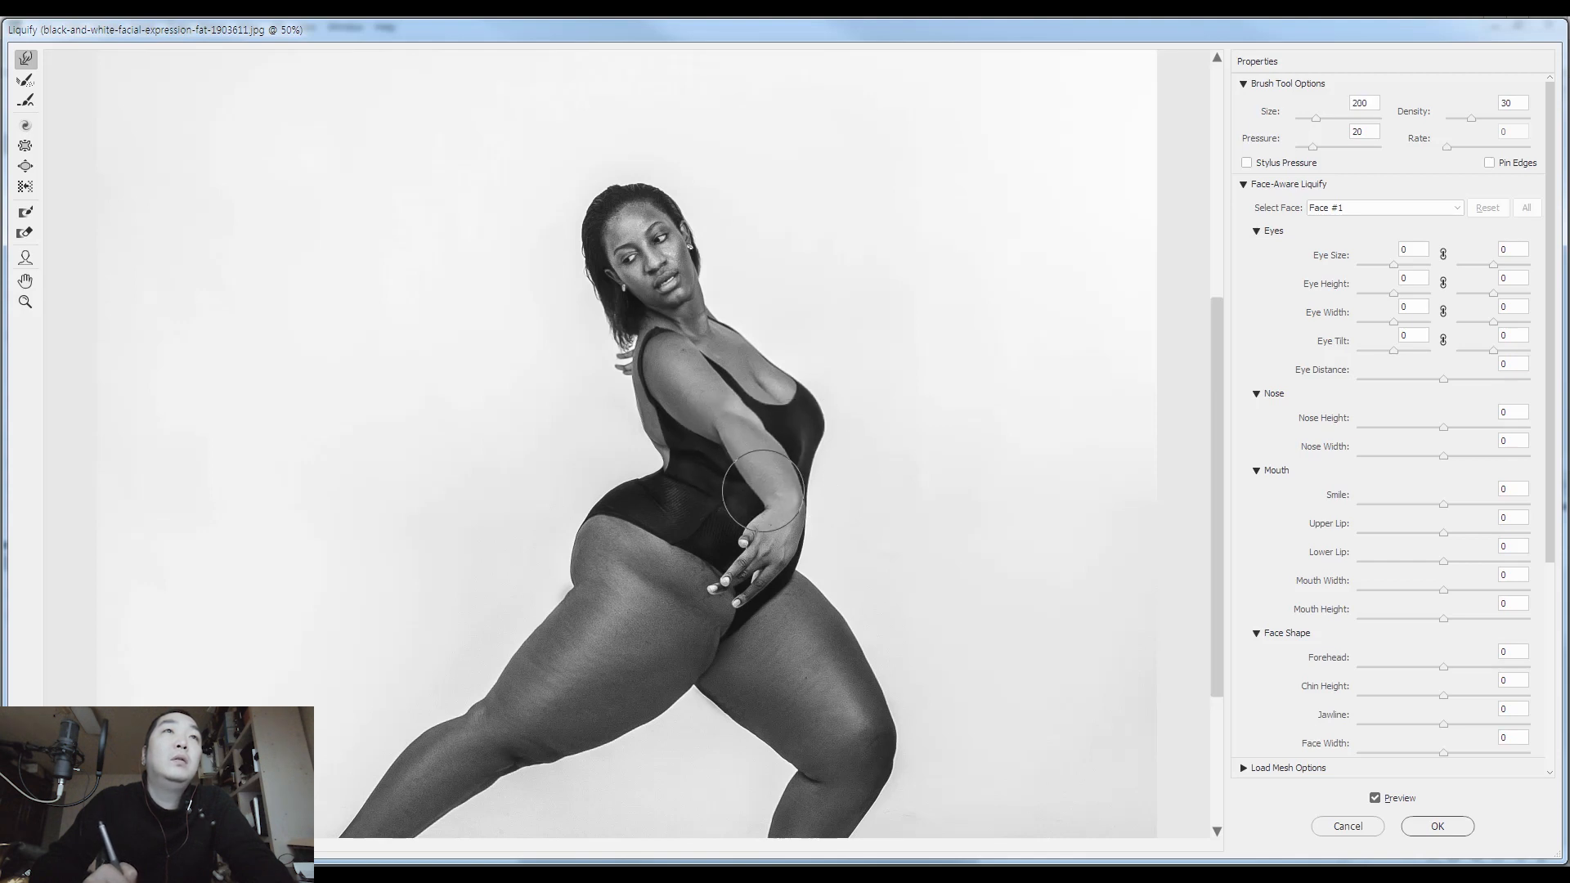
pyautogui.press(']')
pyautogui.press(']')
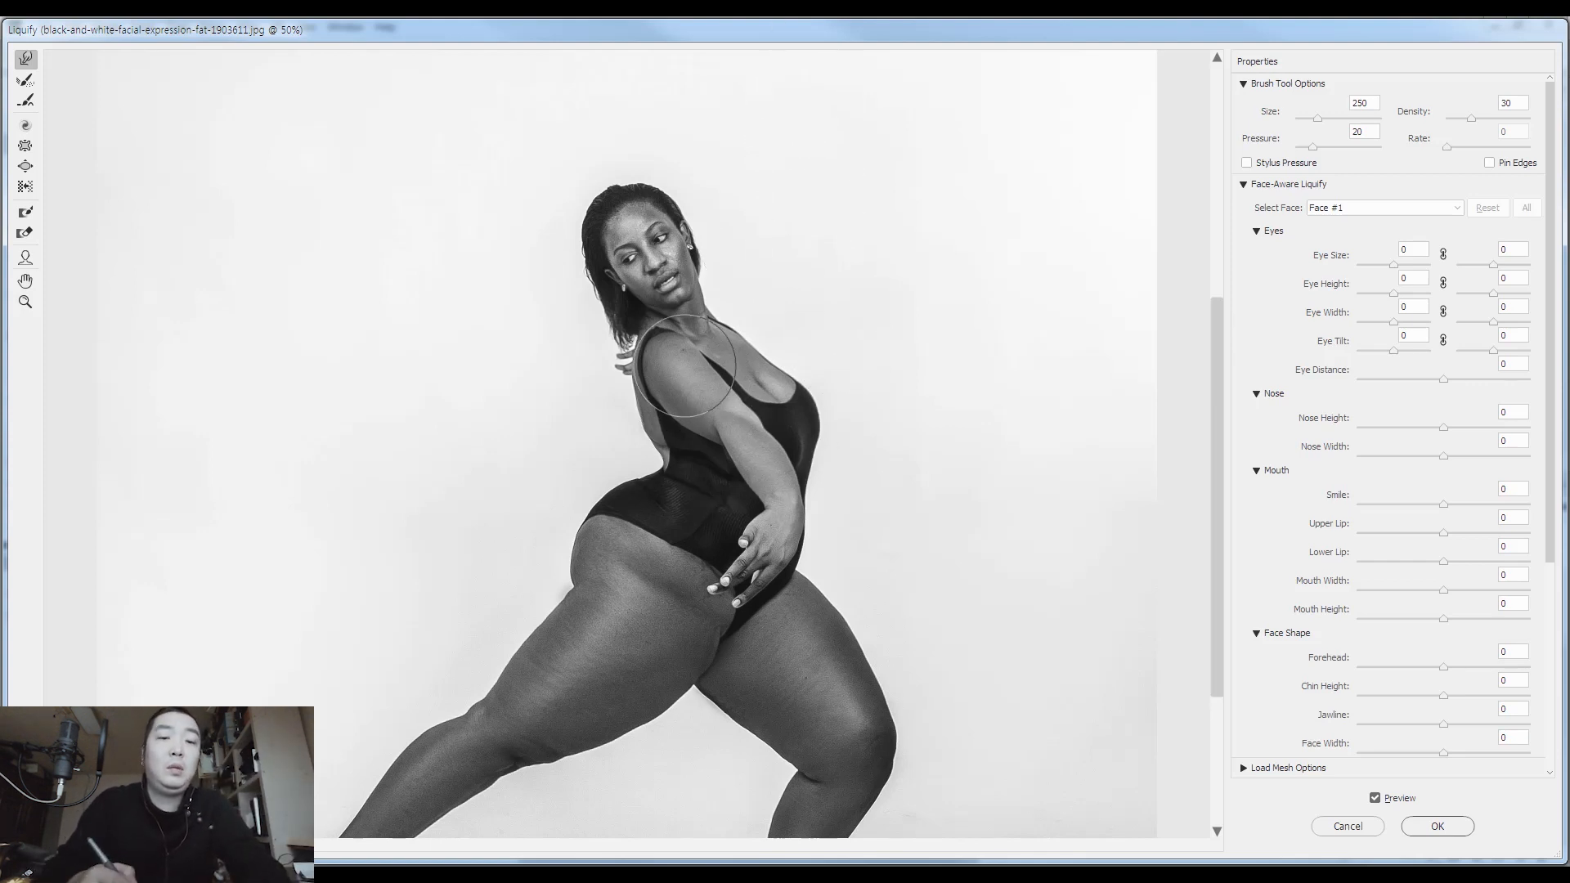
# Push the buttock and the top of the rear thigh inward using a Forward Warp brush of size 600
pyautogui.press(']')
pyautogui.press(']')
pyautogui.press(']')
pyautogui.press(']')
pyautogui.moveTo(607, 456)
pyautogui.mouseDown()
pyautogui.moveTo(623, 509)
pyautogui.moveTo(538, 567)
pyautogui.moveTo(542, 587)
pyautogui.moveTo(584, 599)
pyautogui.mouseUp()
pyautogui.moveTo(652, 698); pyautogui.dragTo(650, 655)
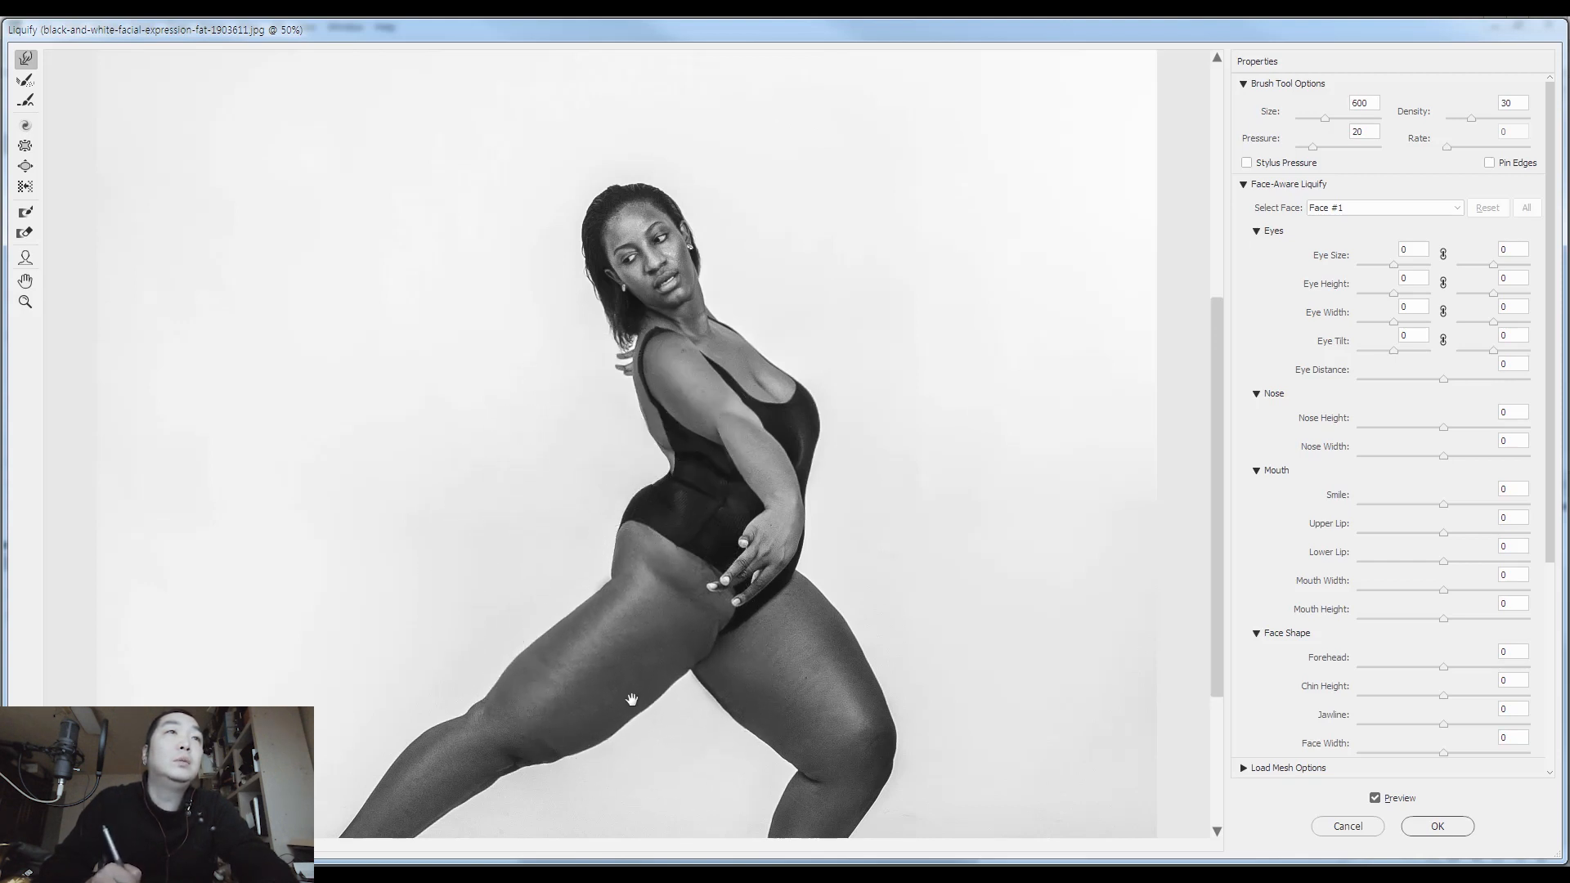
# Slim the rear thigh and smooth its upper edge below the hip, reducing the Forward Warp brush to 300
pyautogui.scroll(-3, 638, 626)
pyautogui.moveTo(615, 585)
pyautogui.mouseDown()
pyautogui.moveTo(612, 540)
pyautogui.moveTo(632, 519)
pyautogui.moveTo(482, 554)
pyautogui.mouseUp()
pyautogui.press('[')
pyautogui.press('[')
pyautogui.press('[')
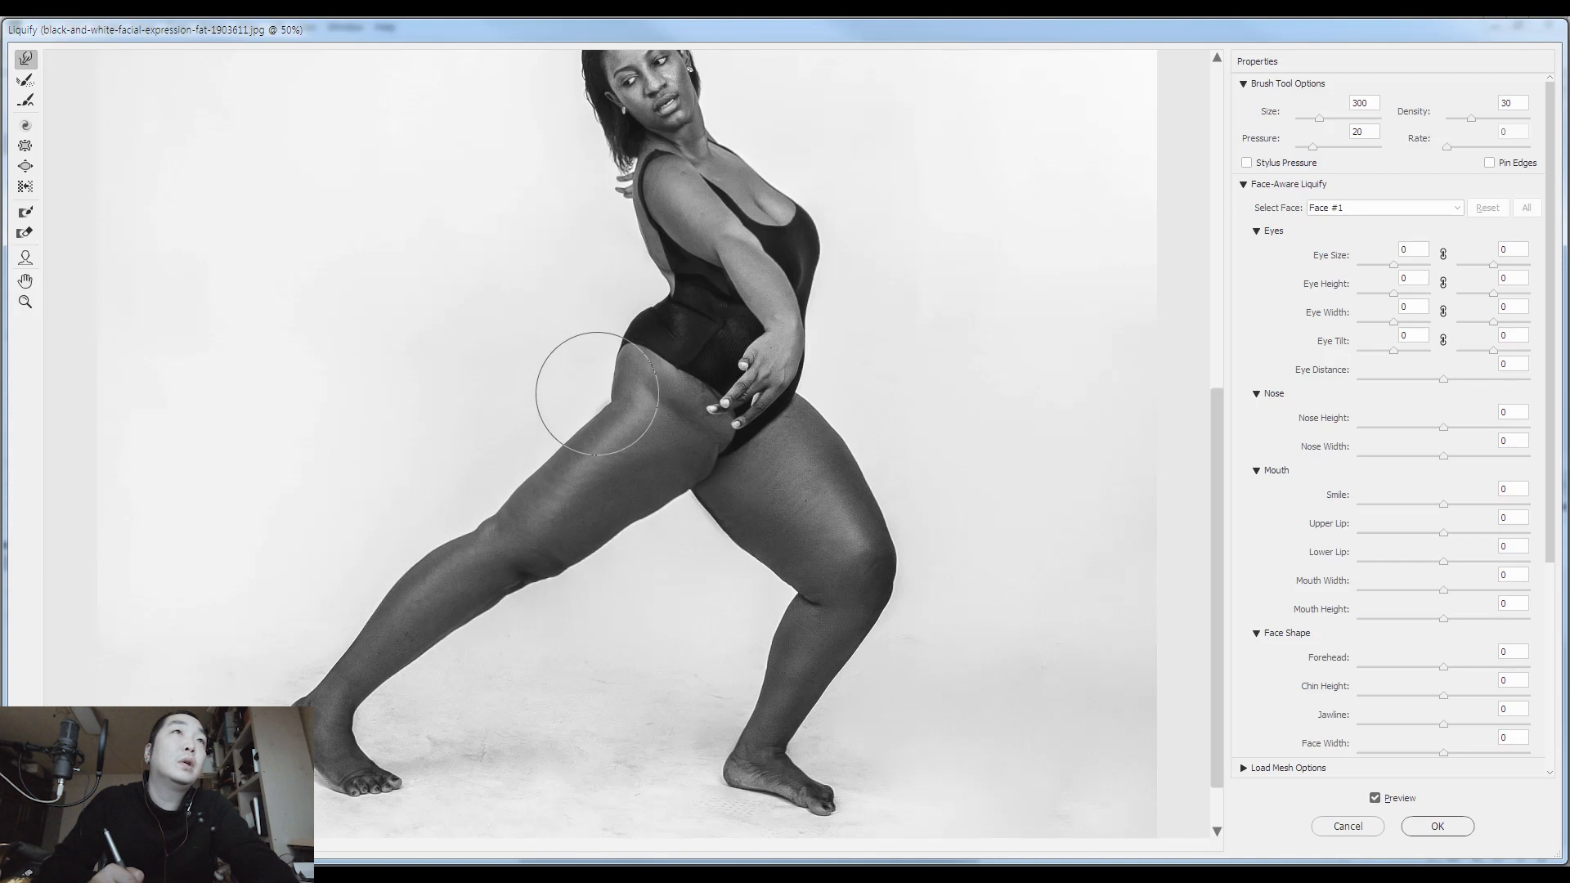
# Push the outer edge of the front thigh inward using a Forward Warp brush of size 500
pyautogui.press(']')
pyautogui.press(']')
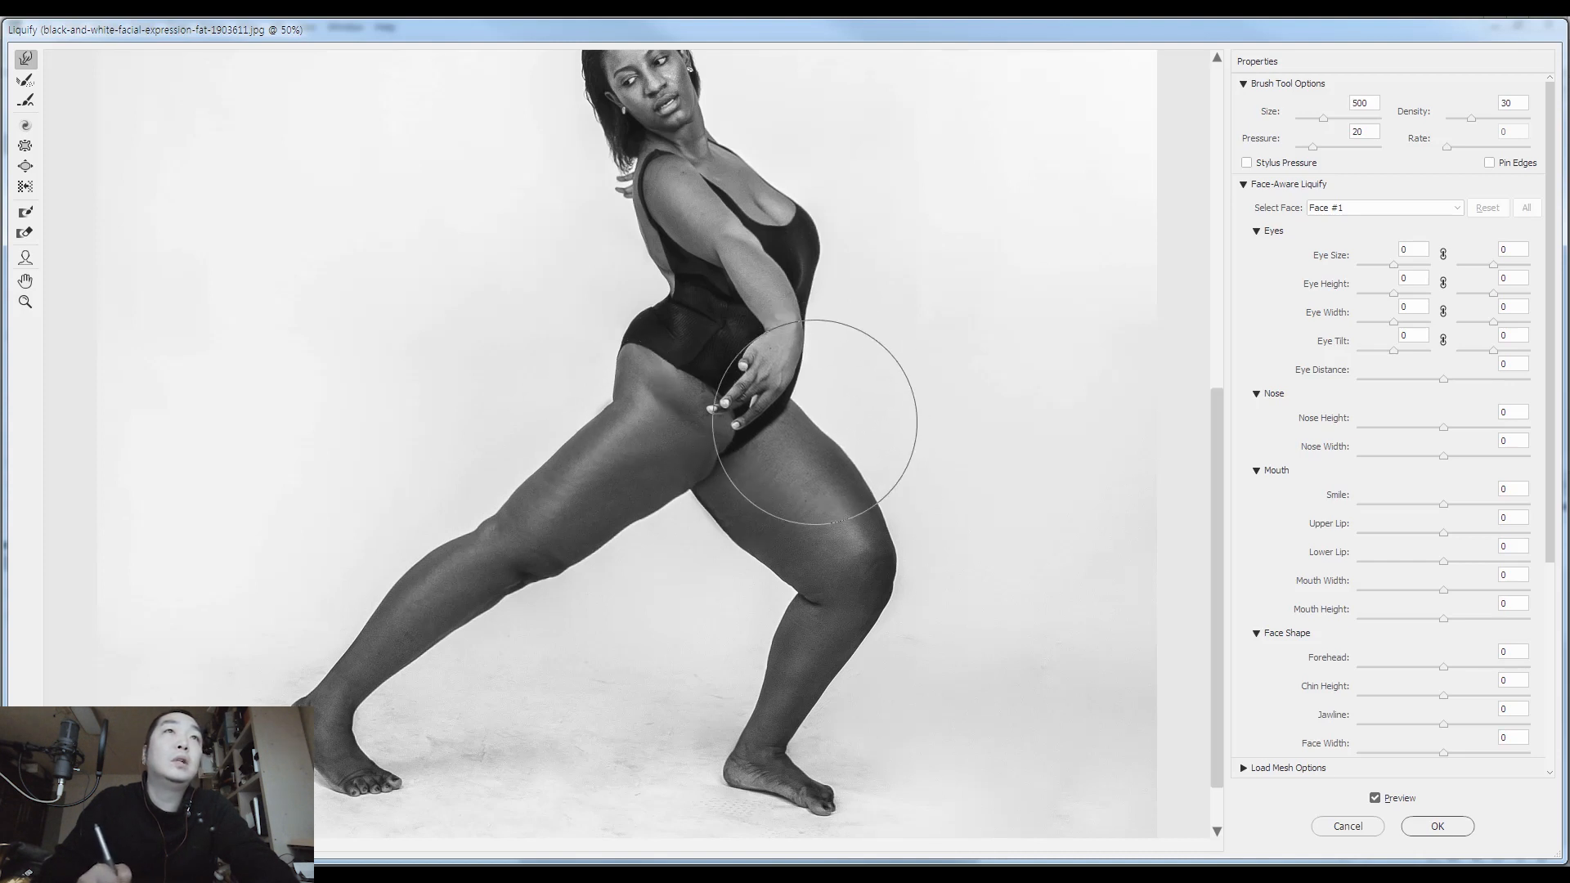
pyautogui.press('[')
pyautogui.press('[')
pyautogui.press('[')
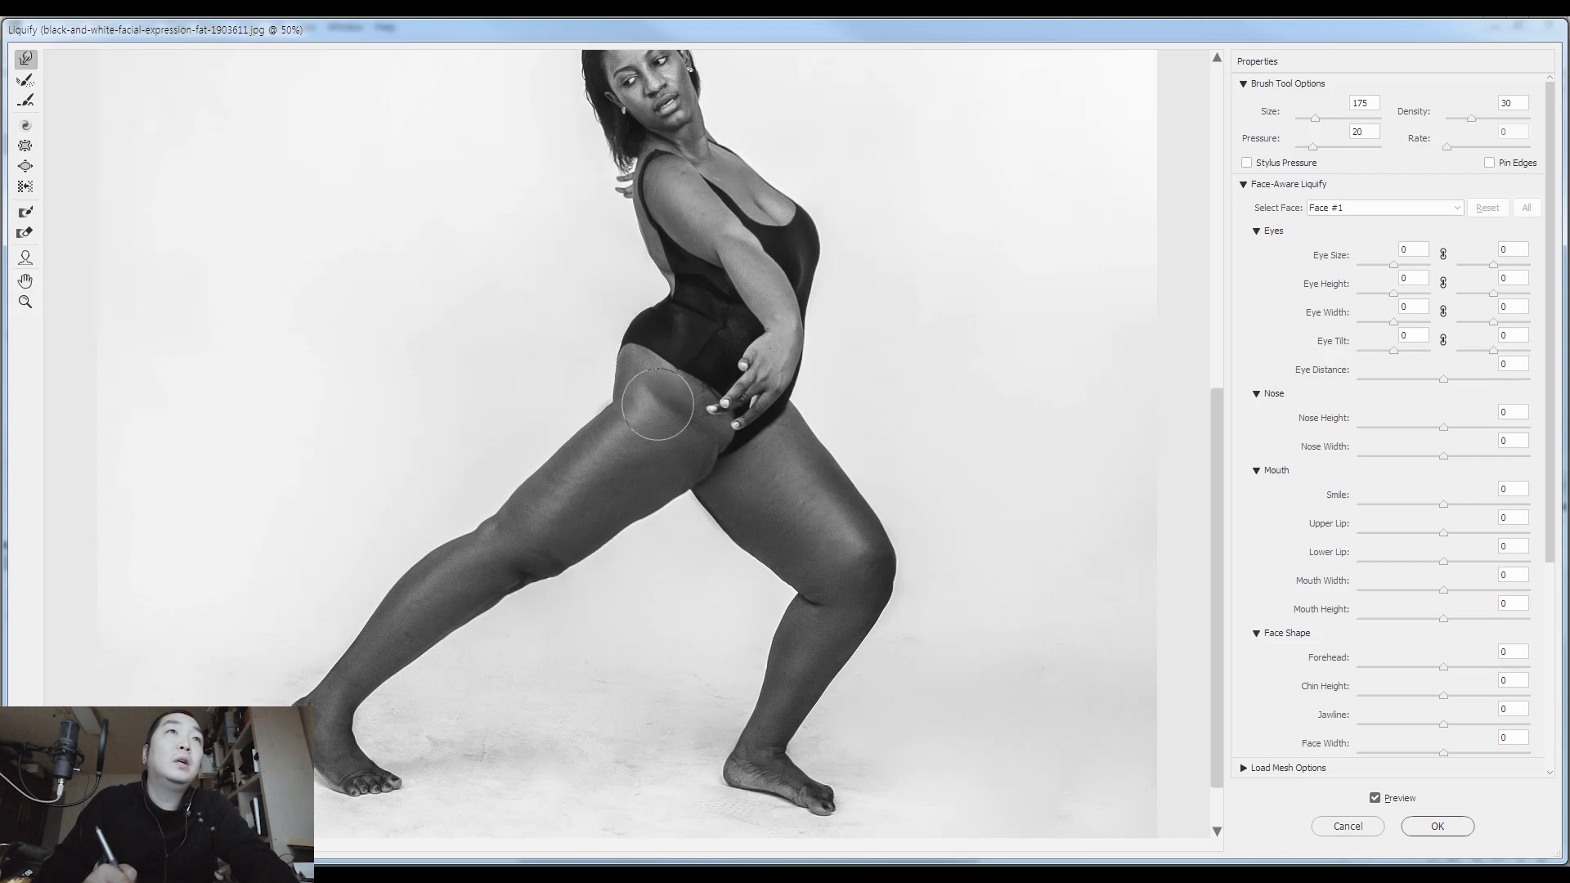
# Slim the inner side of the front thigh from the crotch to the knee, enlarging the brush to 400
pyautogui.press(']')
pyautogui.press(']')
pyautogui.moveTo(676, 496)
pyautogui.mouseDown()
pyautogui.moveTo(720, 466)
pyautogui.moveTo(687, 498)
pyautogui.moveTo(714, 480)
pyautogui.moveTo(693, 500)
pyautogui.moveTo(717, 491)
pyautogui.moveTo(707, 526)
pyautogui.moveTo(756, 529)
pyautogui.moveTo(736, 559)
pyautogui.moveTo(764, 563)
pyautogui.moveTo(760, 577)
pyautogui.moveTo(818, 571)
pyautogui.mouseUp()
pyautogui.press(']')
pyautogui.press(']')
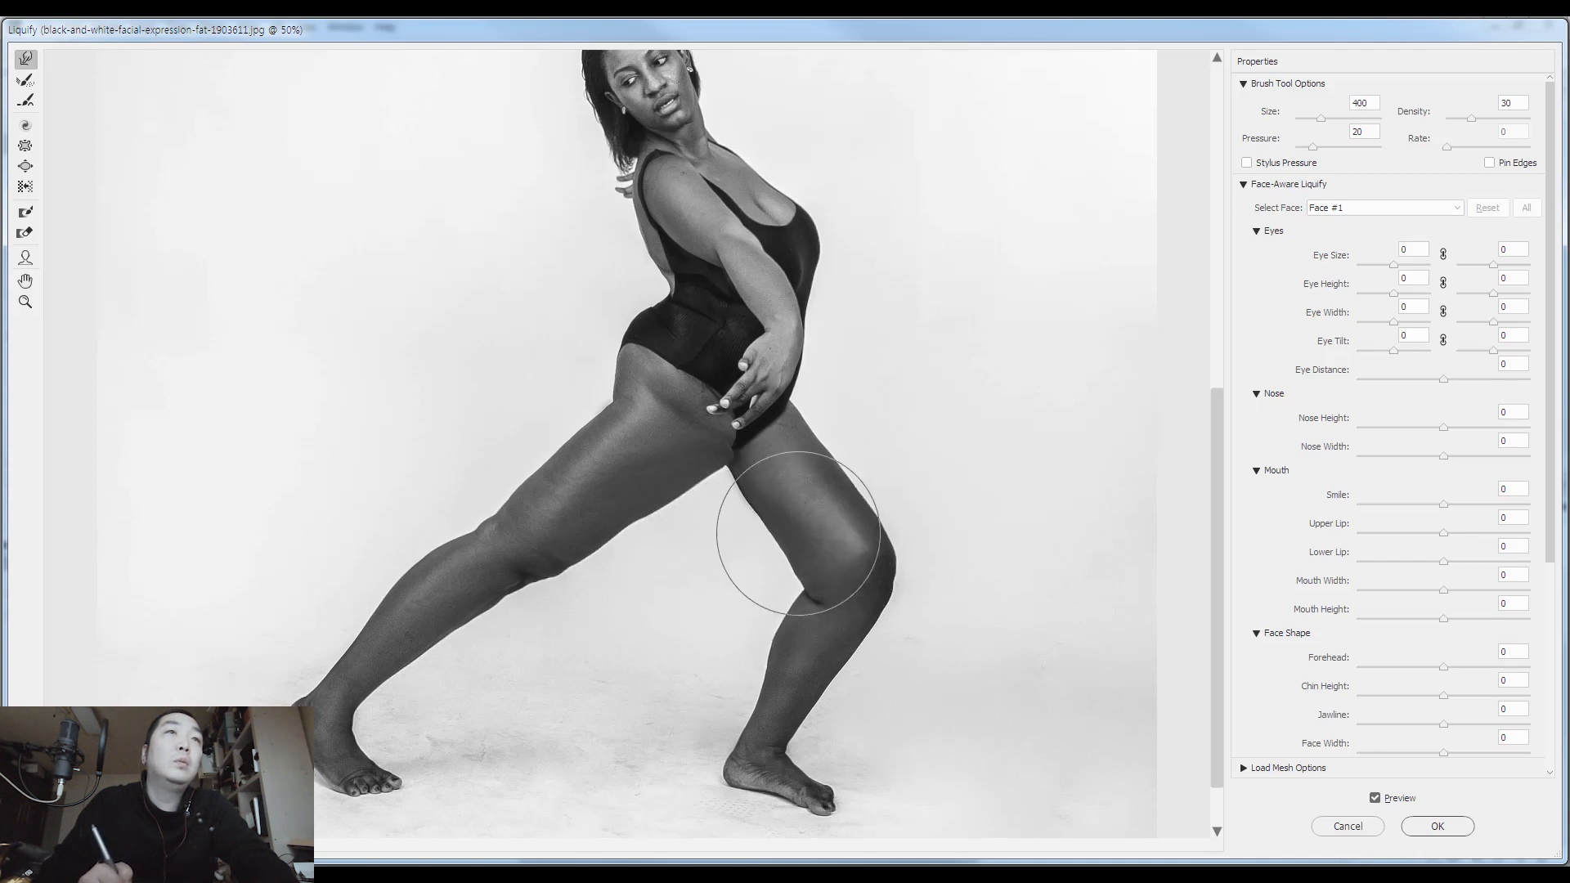
# Reshape the front knee and lower thigh, then reduce the warp brush to 300 at 66.7% zoom
pyautogui.press(']')
pyautogui.press(']')
pyautogui.press('[')
pyautogui.press('[')
pyautogui.press('[')
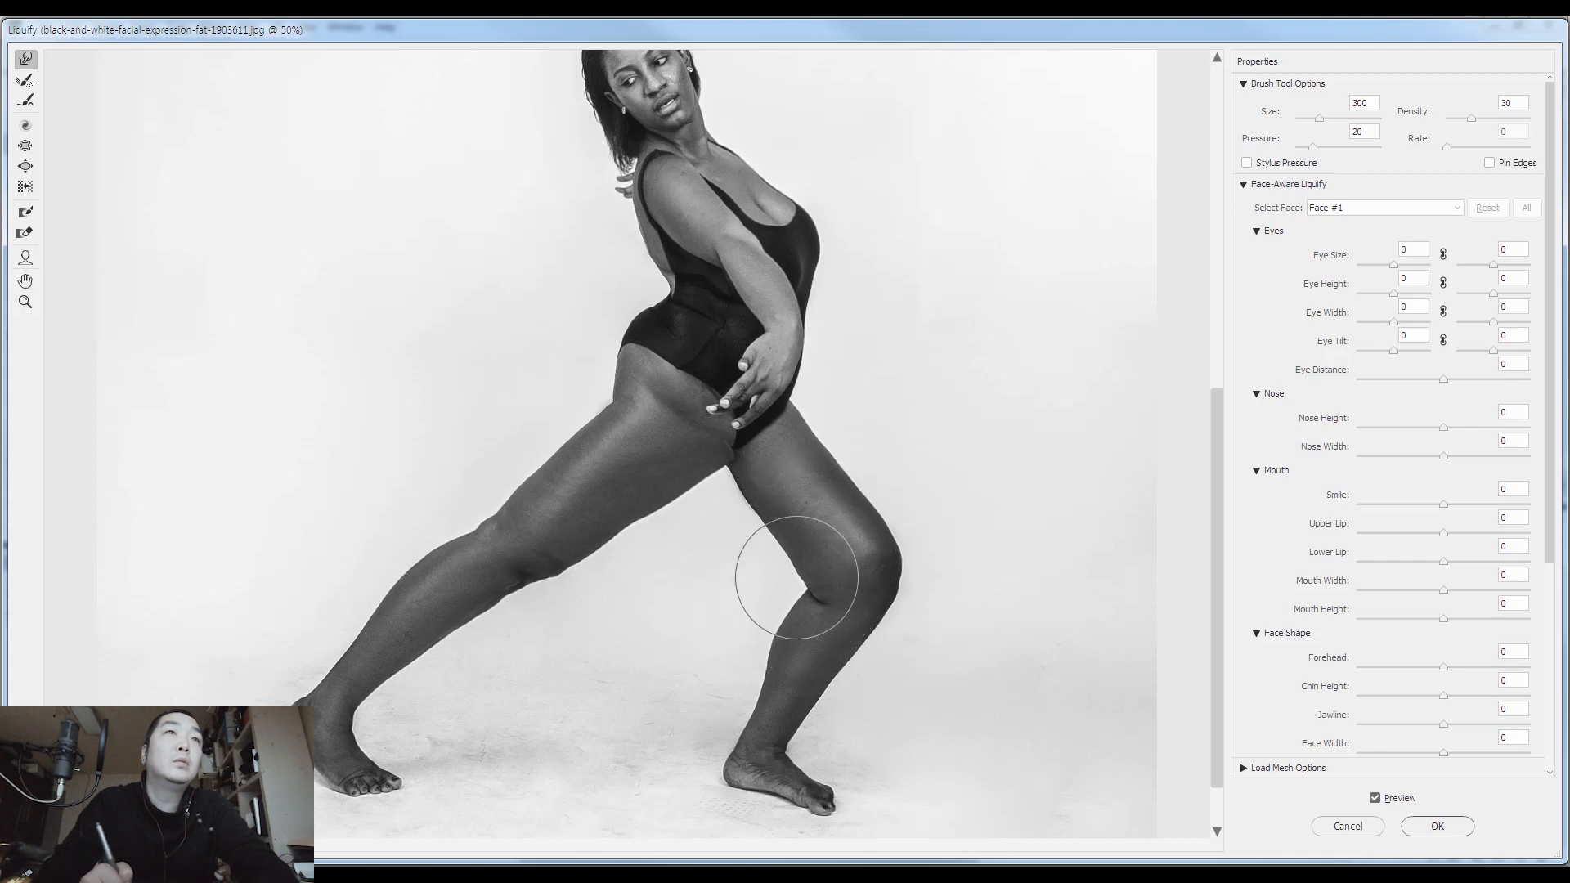
pyautogui.keyDown('ctrl'); pyautogui.click(803, 488); pyautogui.keyUp('ctrl')
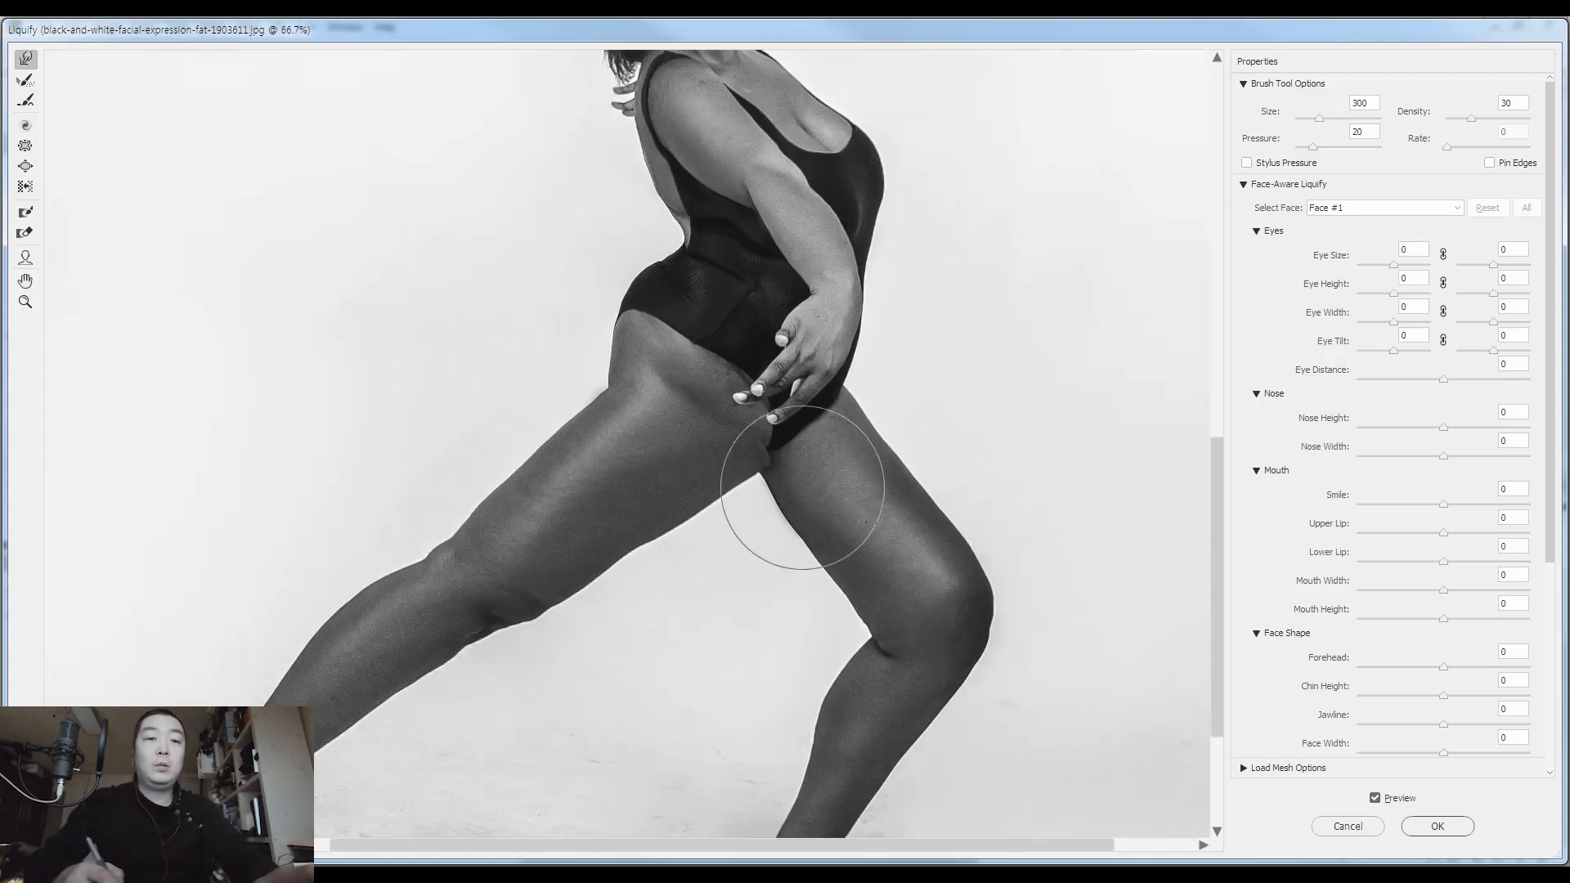
# Refine the inner and outer contours of the front thigh with warp brush sizes from 175 to 250
pyautogui.press('[')
pyautogui.press('[')
pyautogui.press('[')
pyautogui.press('[')
pyautogui.press('[')
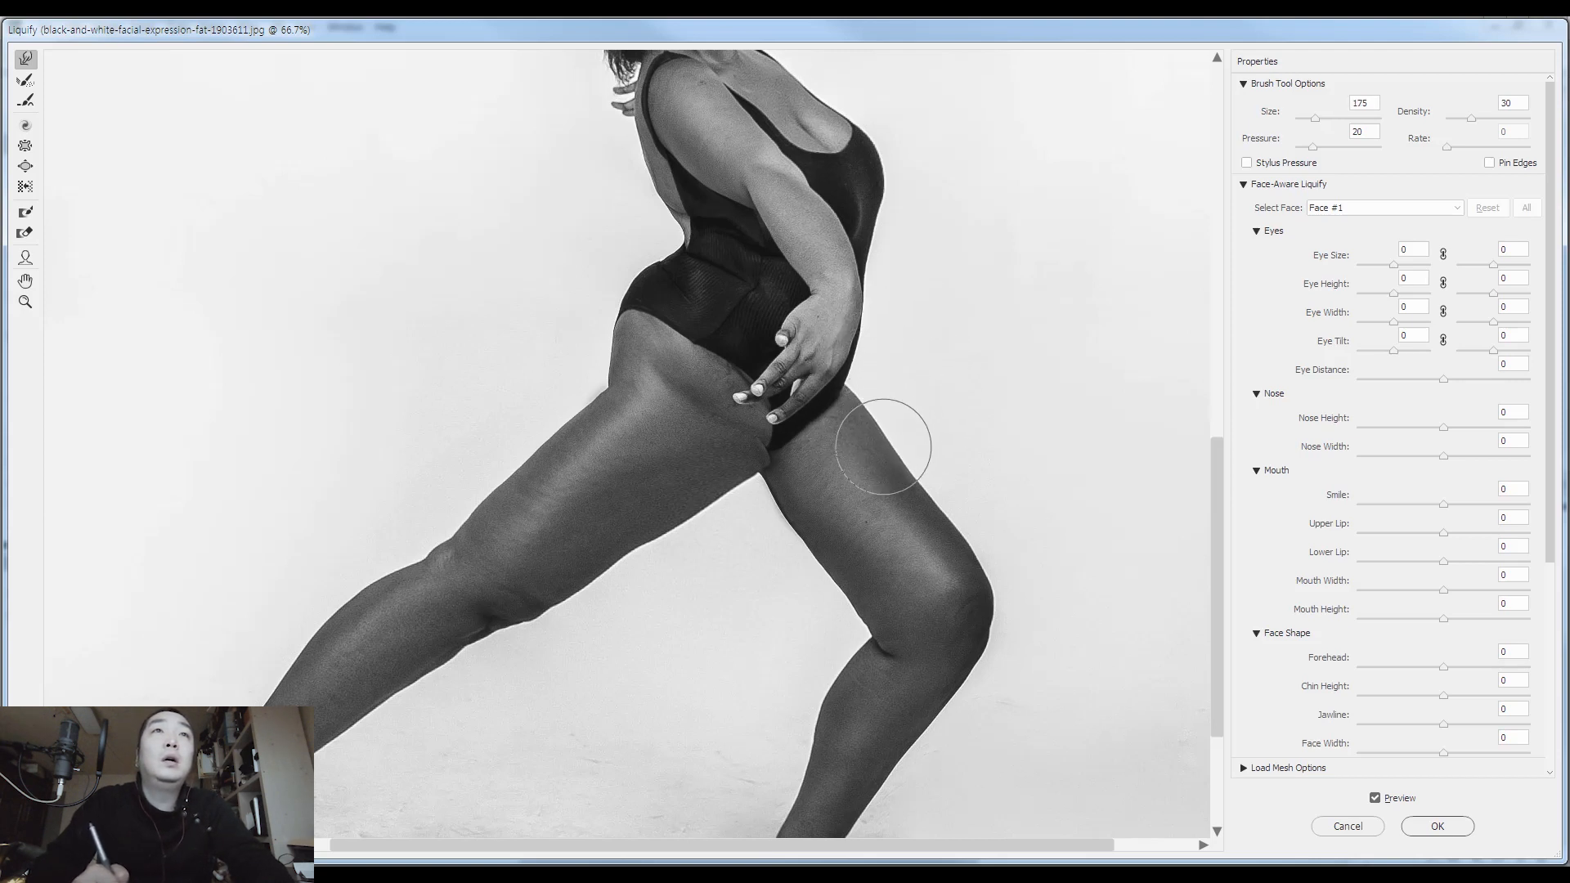
pyautogui.press(']')
pyautogui.press(']')
pyautogui.press(']')
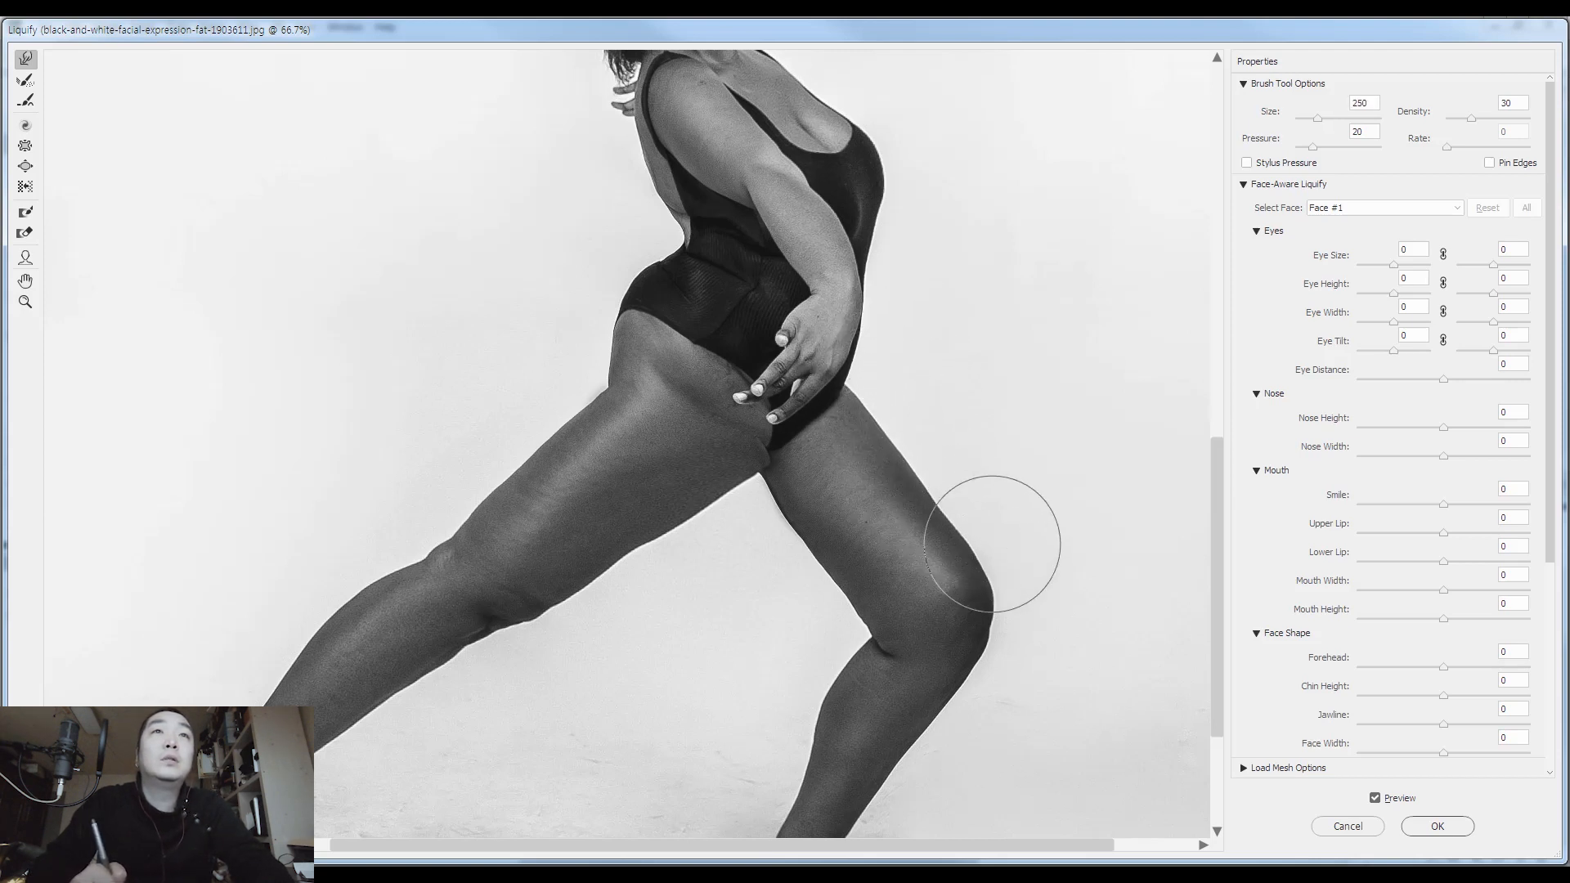
# Smooth the front knee's outline and the bend behind it using a brush of size 125
pyautogui.press('[')
pyautogui.press('[')
pyautogui.press('[')
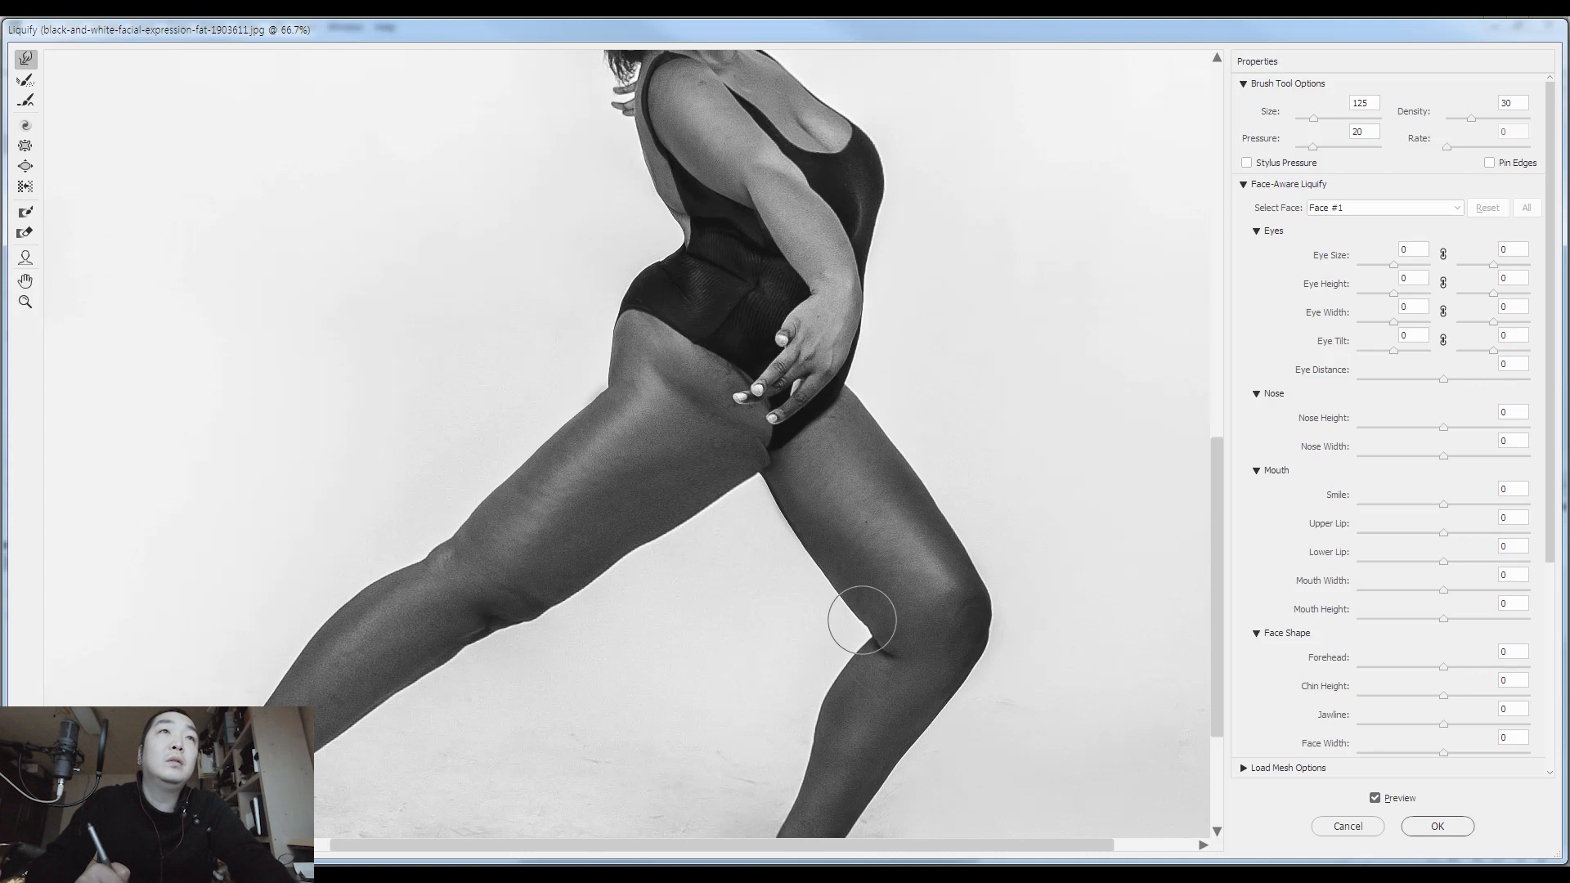
# Clean up the point where the two thighs meet using a Forward Warp brush of size 90
pyautogui.press('[')
pyautogui.press('[')
pyautogui.press('[')
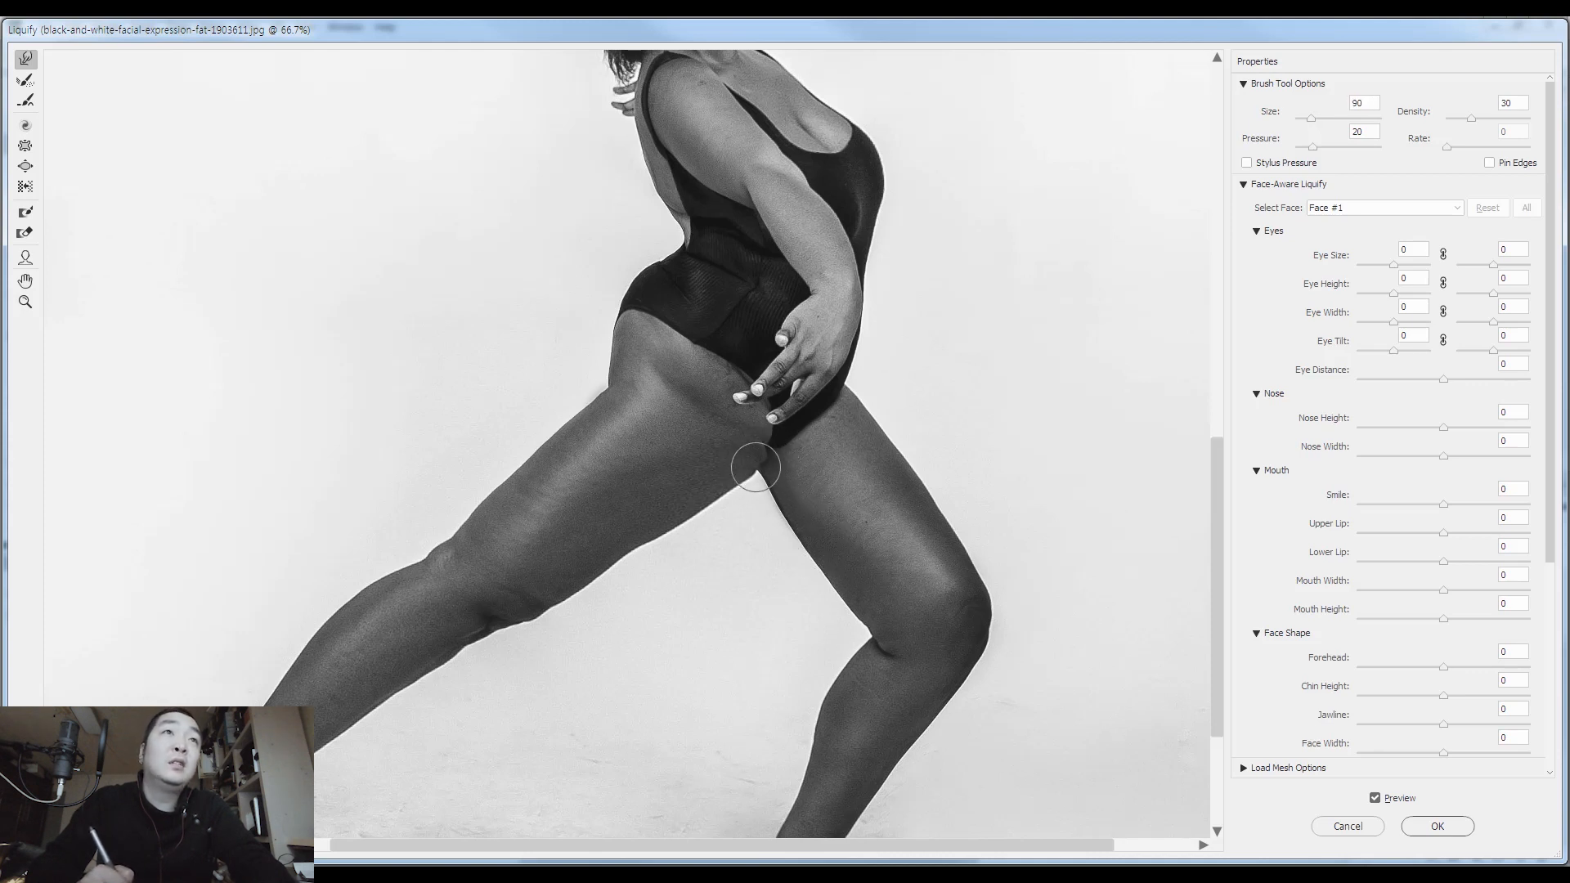
pyautogui.press('[')
pyautogui.press('[')
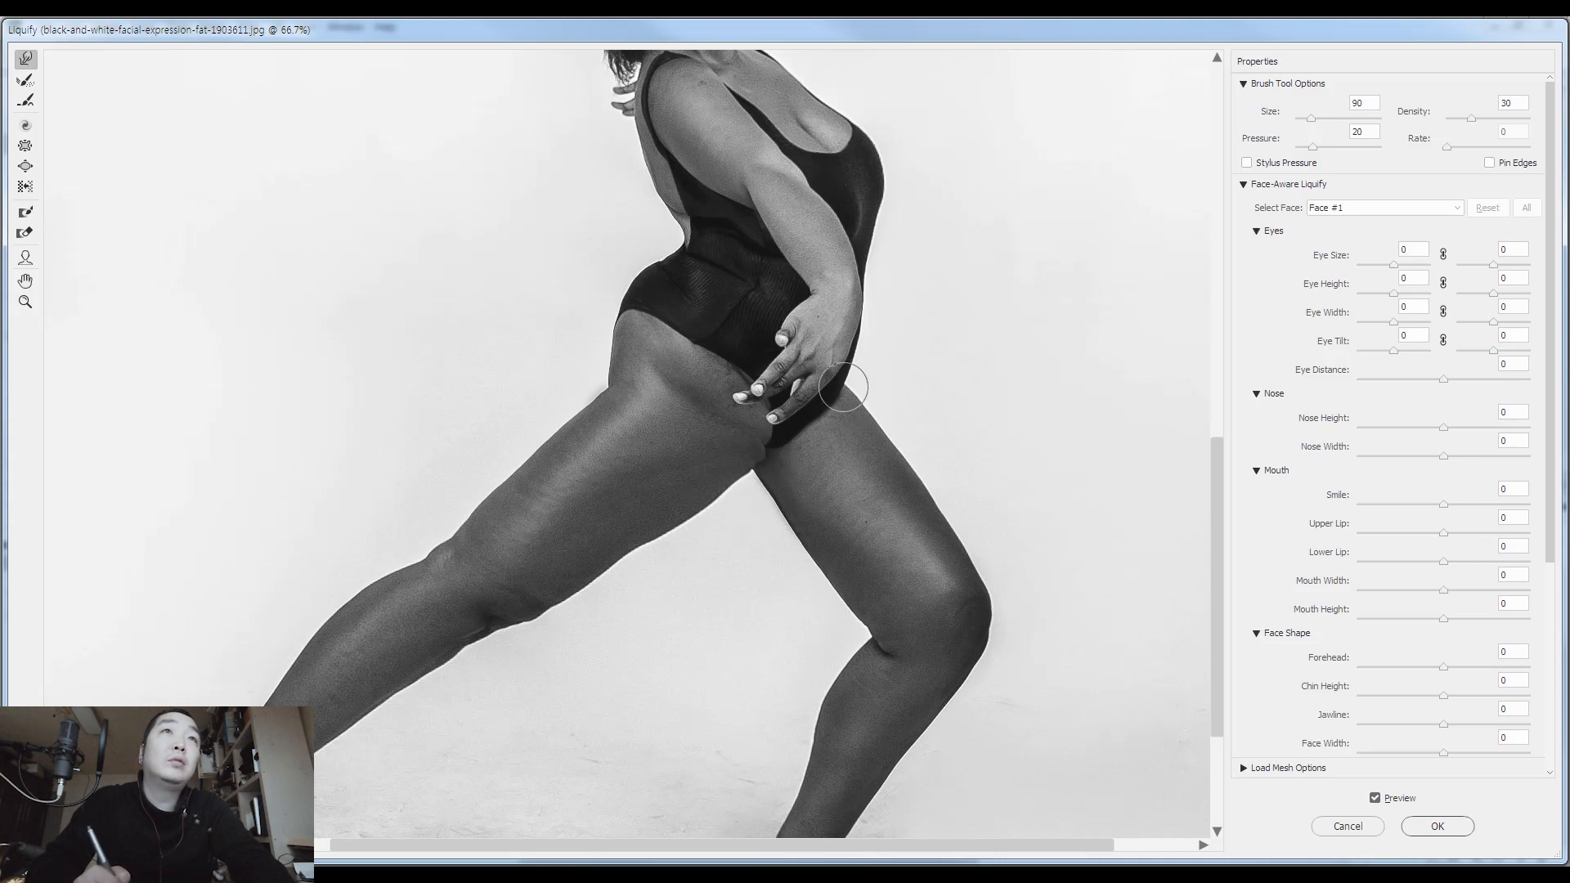
# Even out the outer edge of the front thigh below the hand, varying the warp brush size from 175 upward
pyautogui.press(']')
pyautogui.press(']')
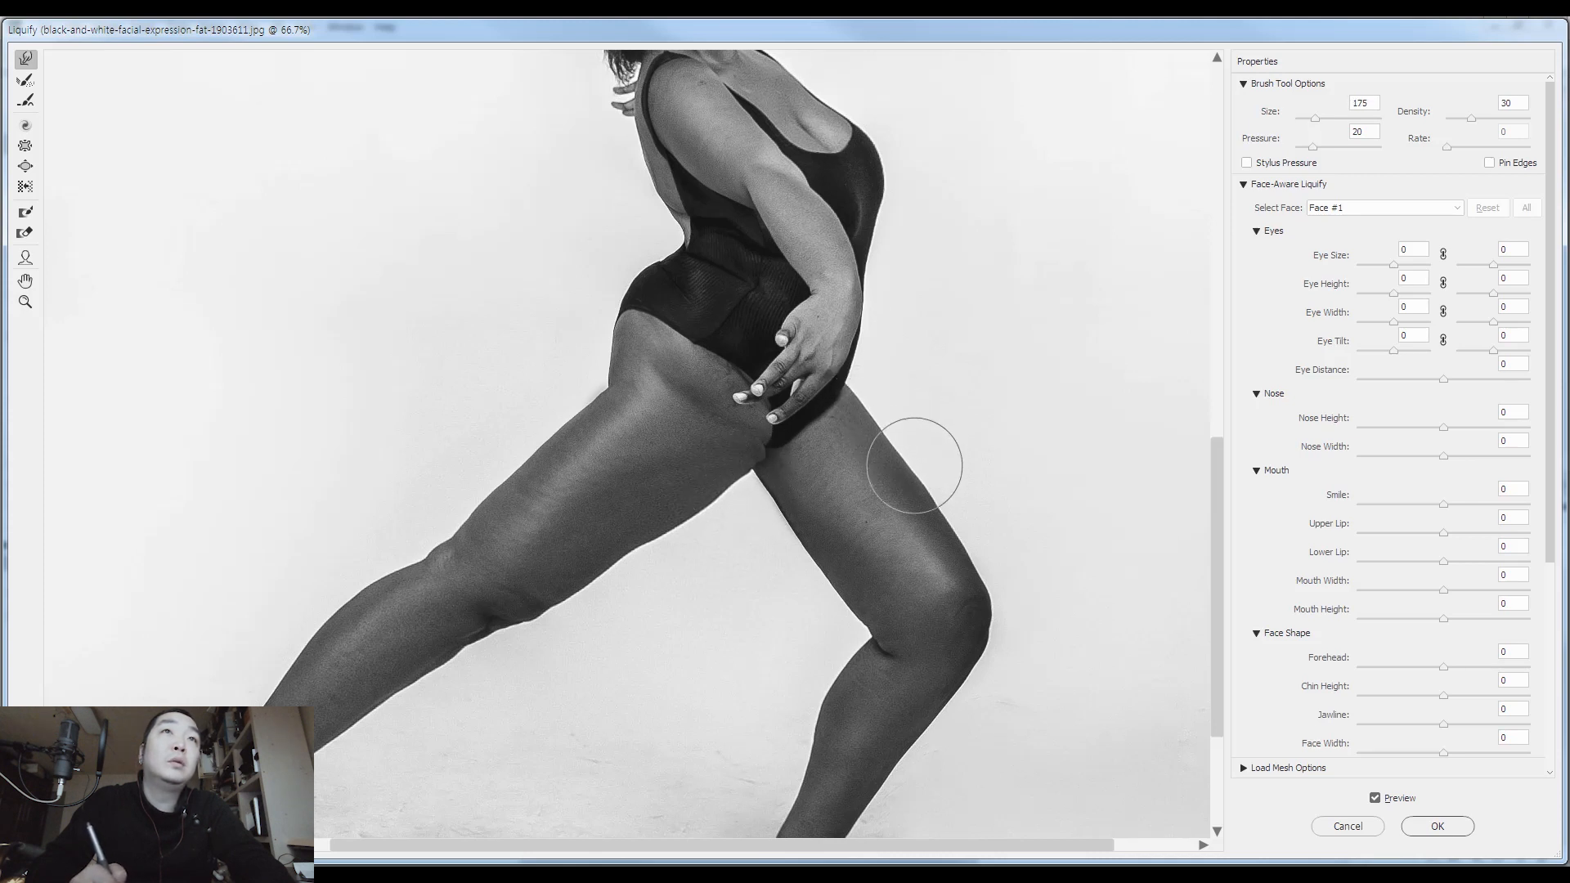
pyautogui.press(']')
pyautogui.press(']')
pyautogui.press(']')
pyautogui.press(']')
pyautogui.press(']')
pyautogui.press('[')
pyautogui.press('[')
pyautogui.press('[')
pyautogui.press('[')
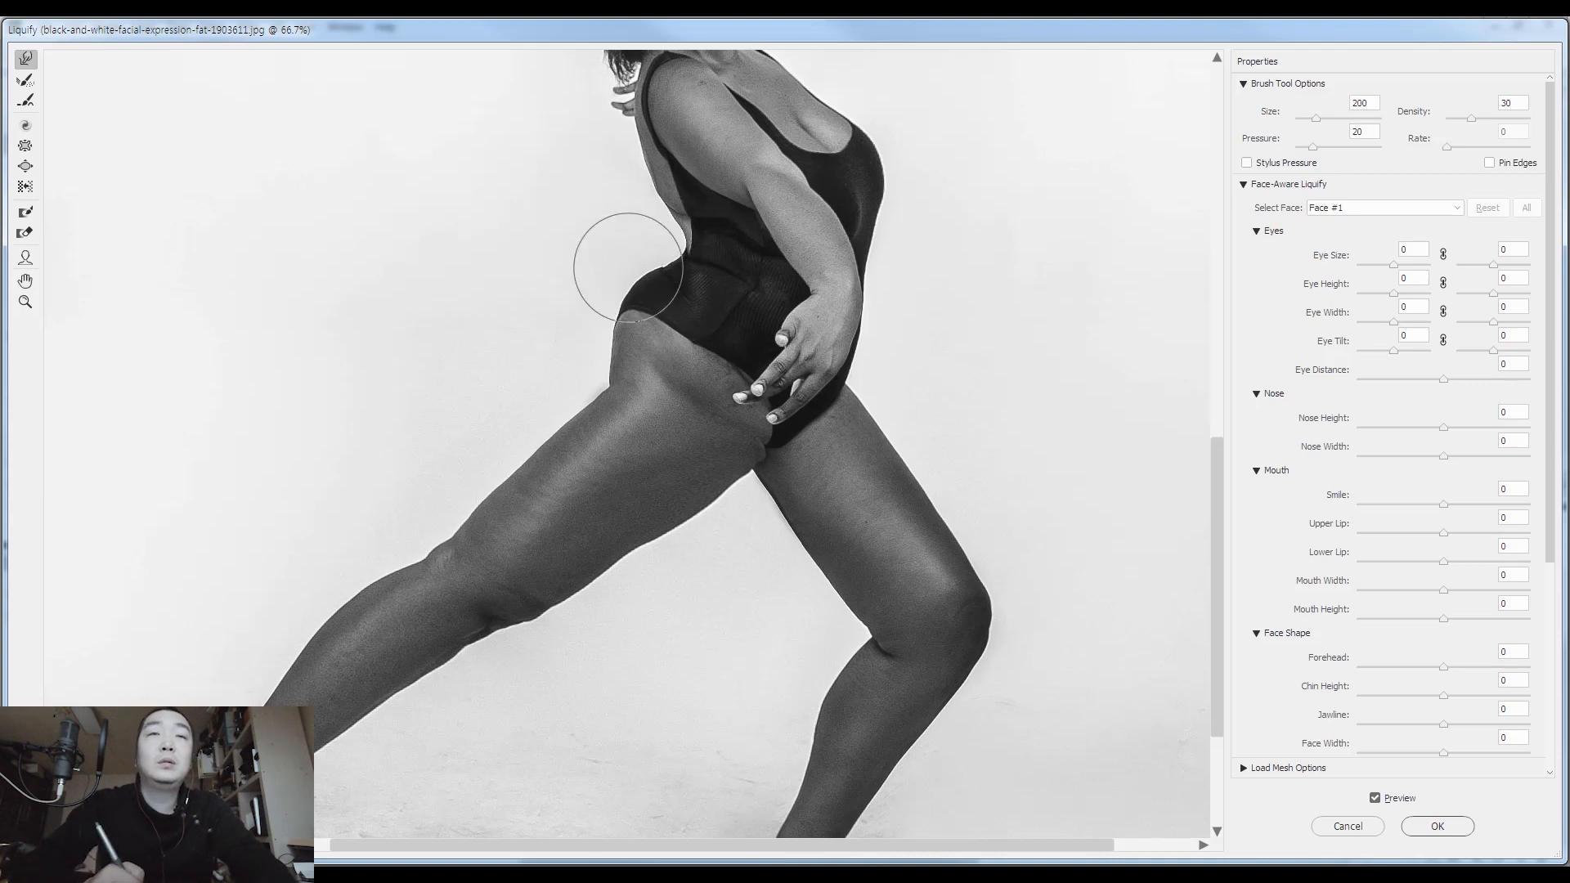
# Reshape the buttock curve and the hip crease above the rear thigh using warp brush sizes from 175 to 300
pyautogui.press('[')
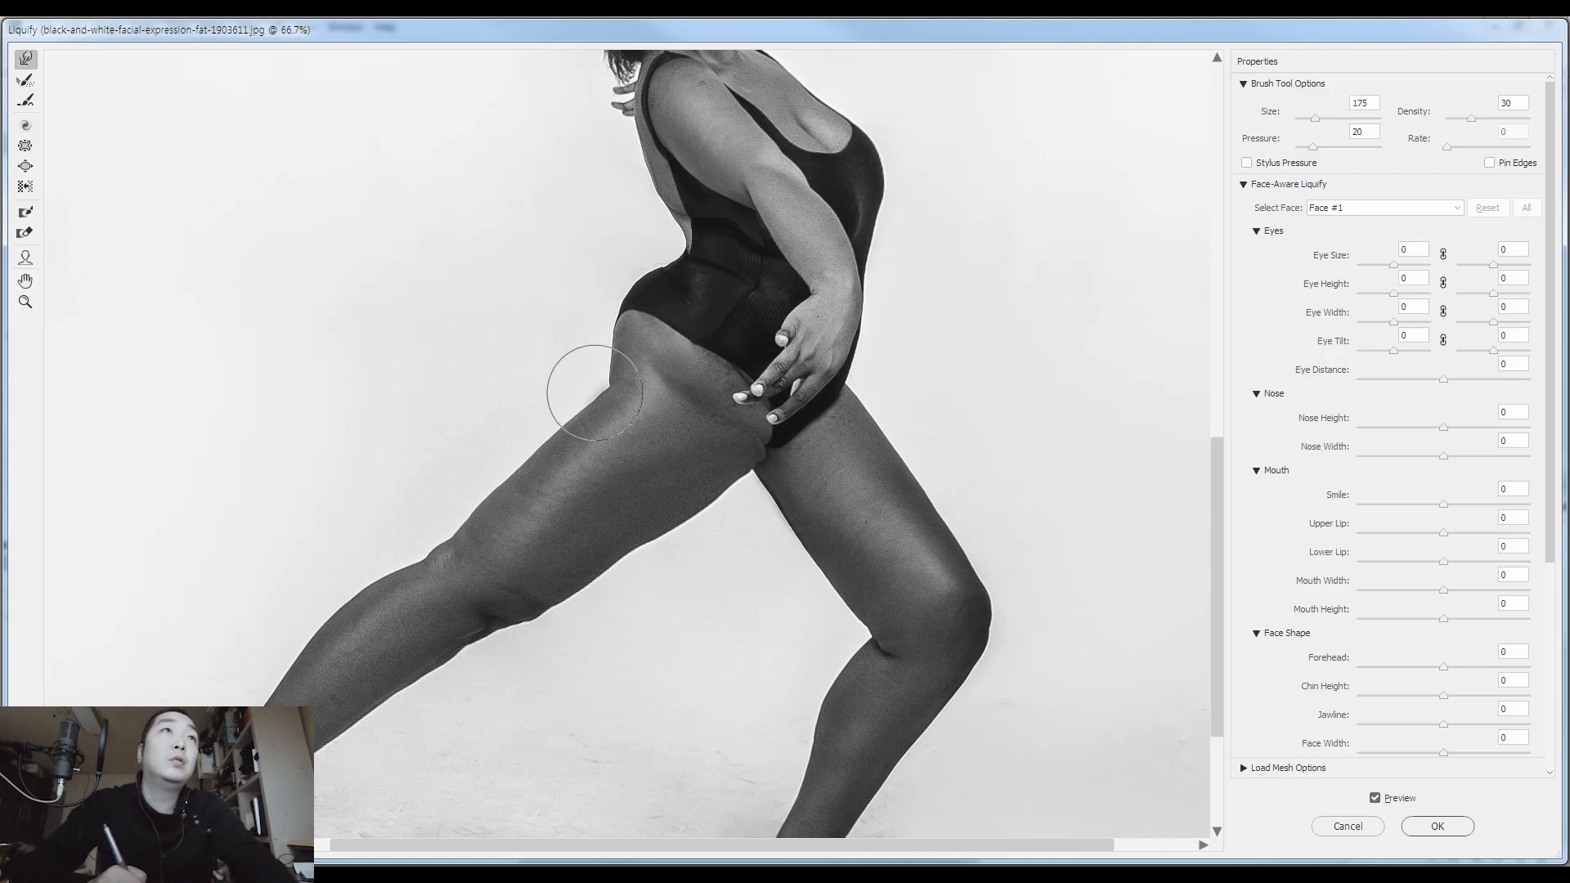
pyautogui.press(']')
pyautogui.press(']')
pyautogui.press(']')
pyautogui.press(']')
pyautogui.press(']')
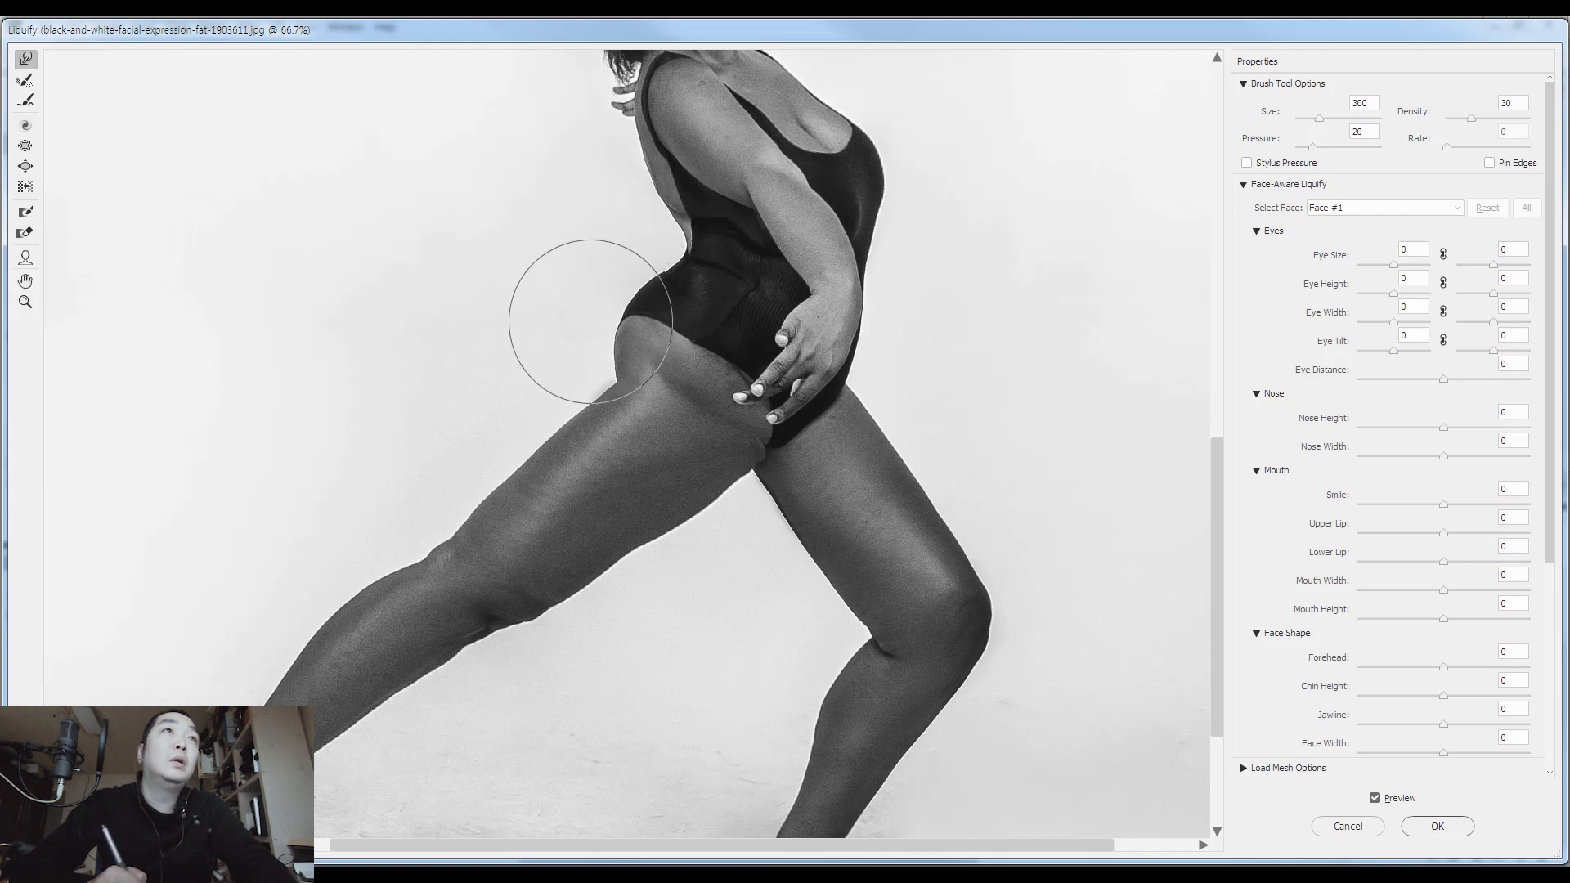
pyautogui.press(']')
pyautogui.press(']')
# Raise the gap between the thighs at the crotch using a Forward Warp brush of size 90
pyautogui.press('[')
pyautogui.press('[')
pyautogui.press('[')
pyautogui.press('[')
pyautogui.press('[')
pyautogui.press('[')
pyautogui.press('[')
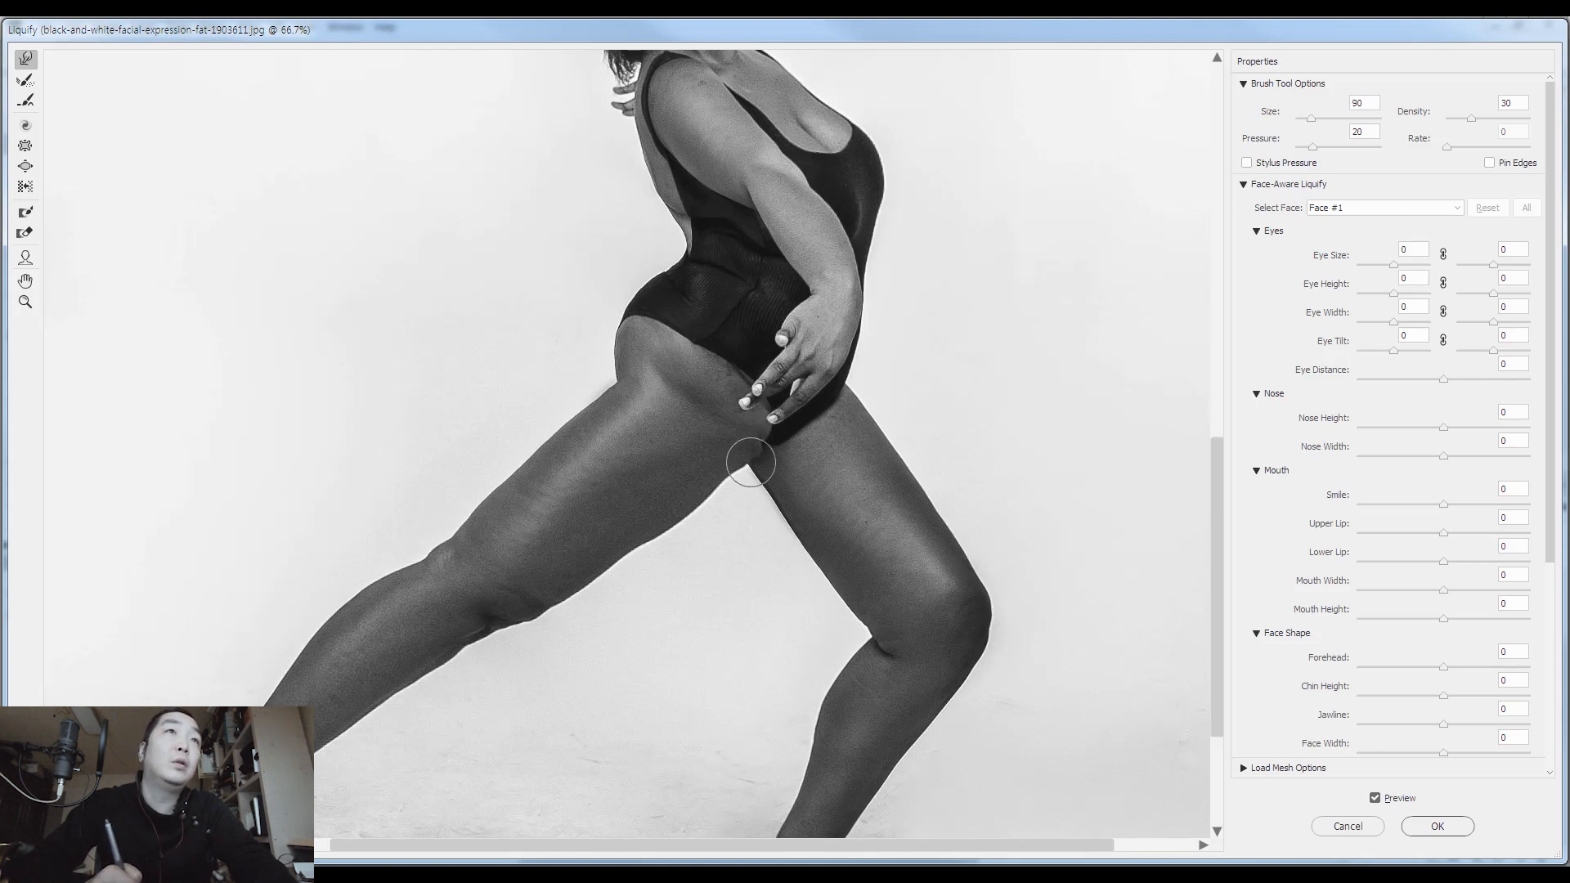
# Straighten the rear thigh's underside and refine its upper edge near the hip with warp brush sizes 175 and 200
pyautogui.press(']')
pyautogui.moveTo(732, 489)
pyautogui.mouseDown()
pyautogui.moveTo(697, 528)
pyautogui.moveTo(618, 551)
pyautogui.mouseUp()
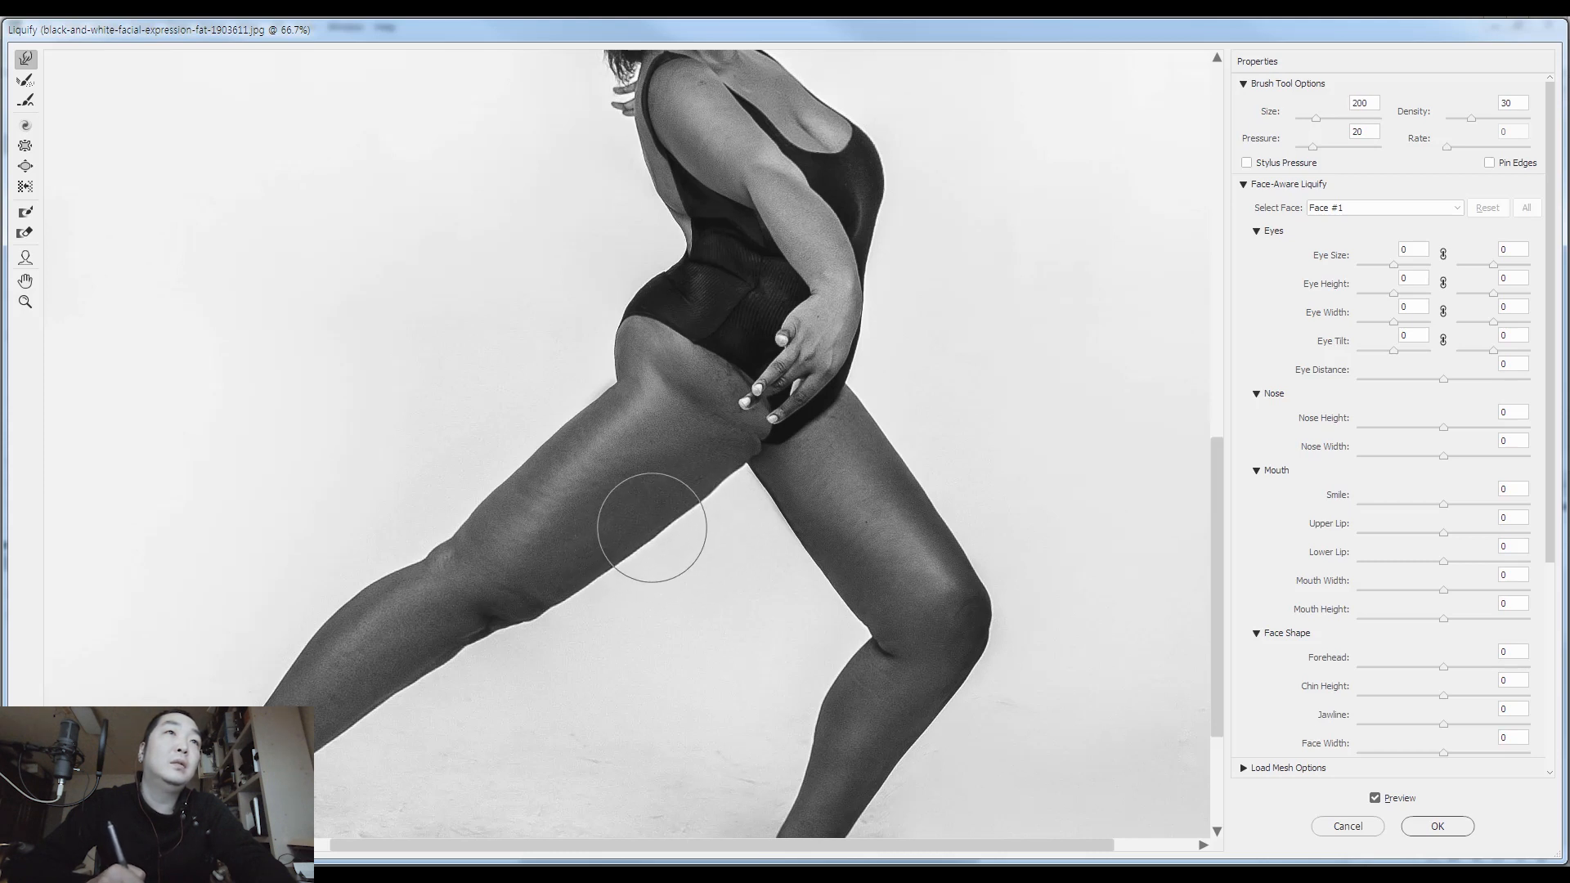
pyautogui.press('[')
pyautogui.press('[')
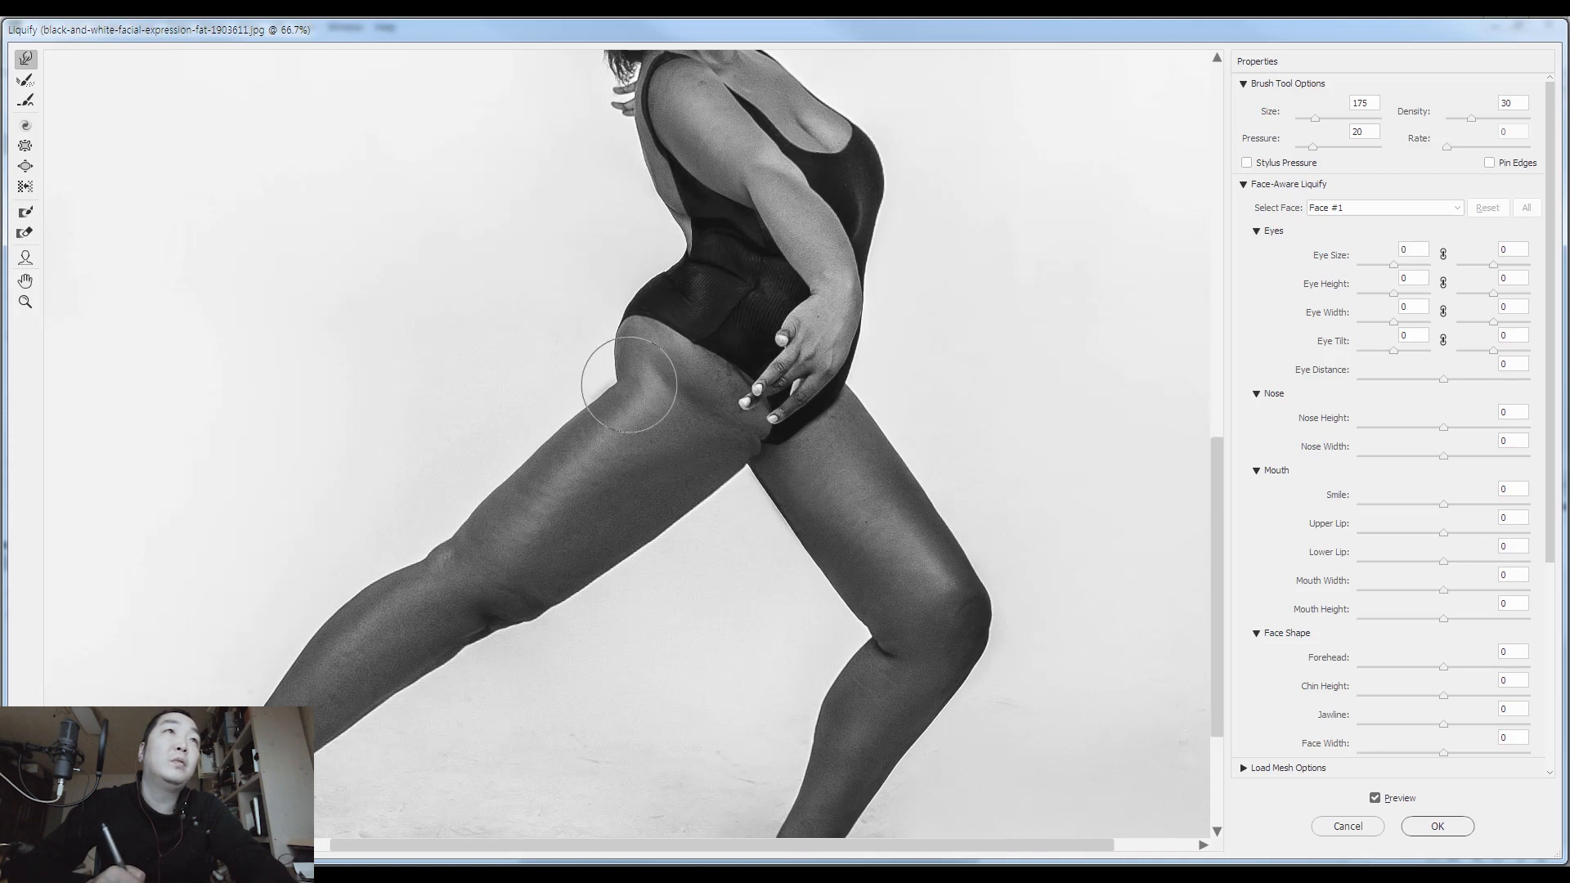
pyautogui.press(']')
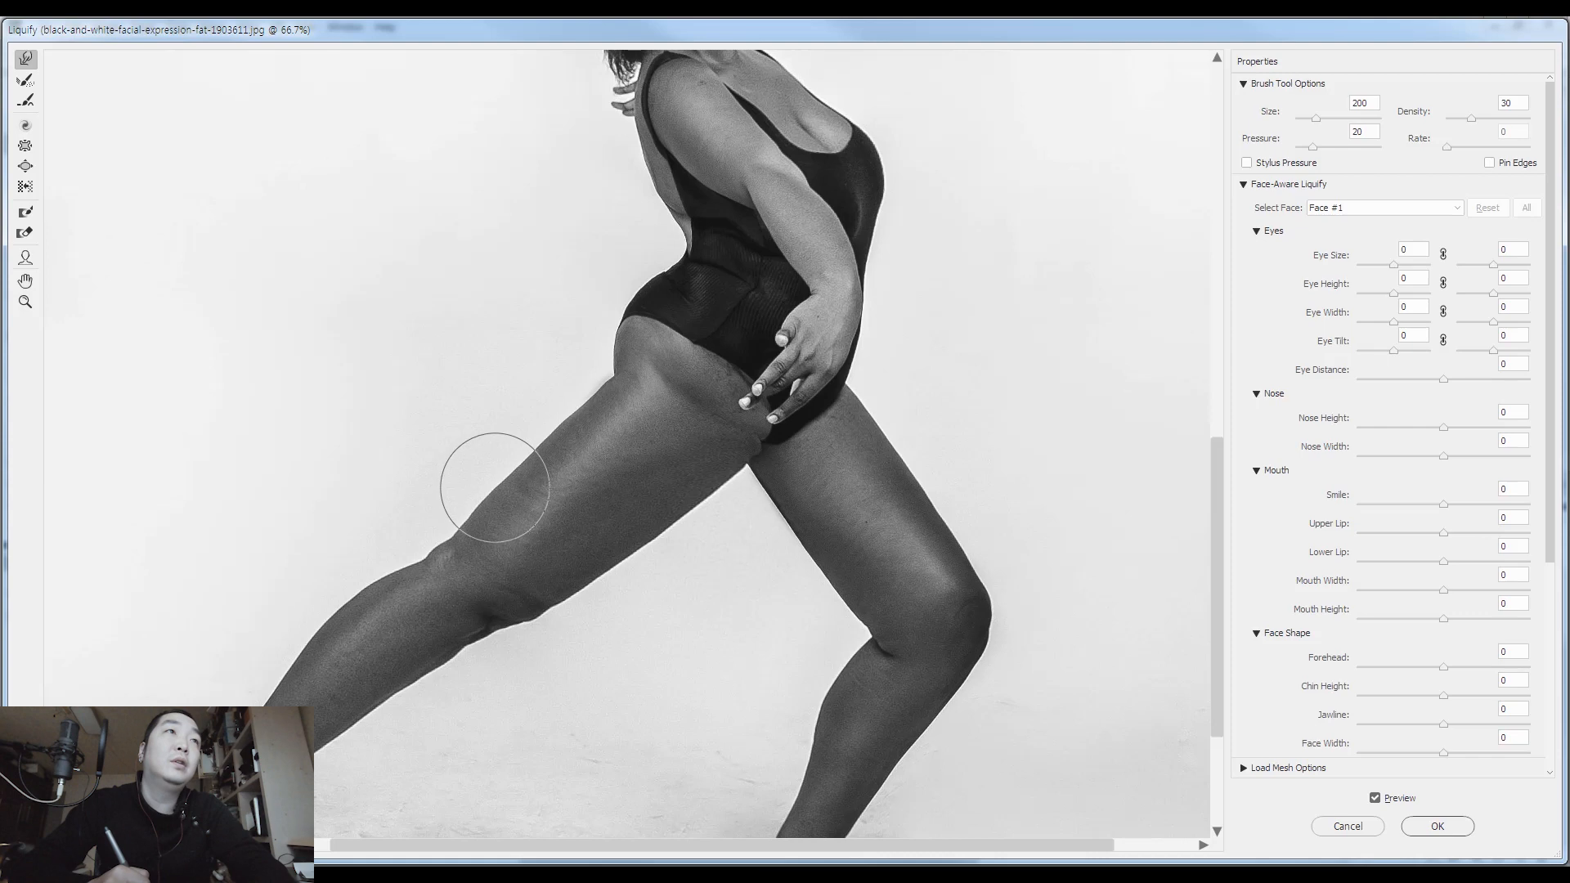
# Refine the crease between the buttock and the rear thigh with a Forward Warp brush of size 80
pyautogui.press('[')
pyautogui.press('[')
pyautogui.press('[')
pyautogui.press('[')
pyautogui.press('[')
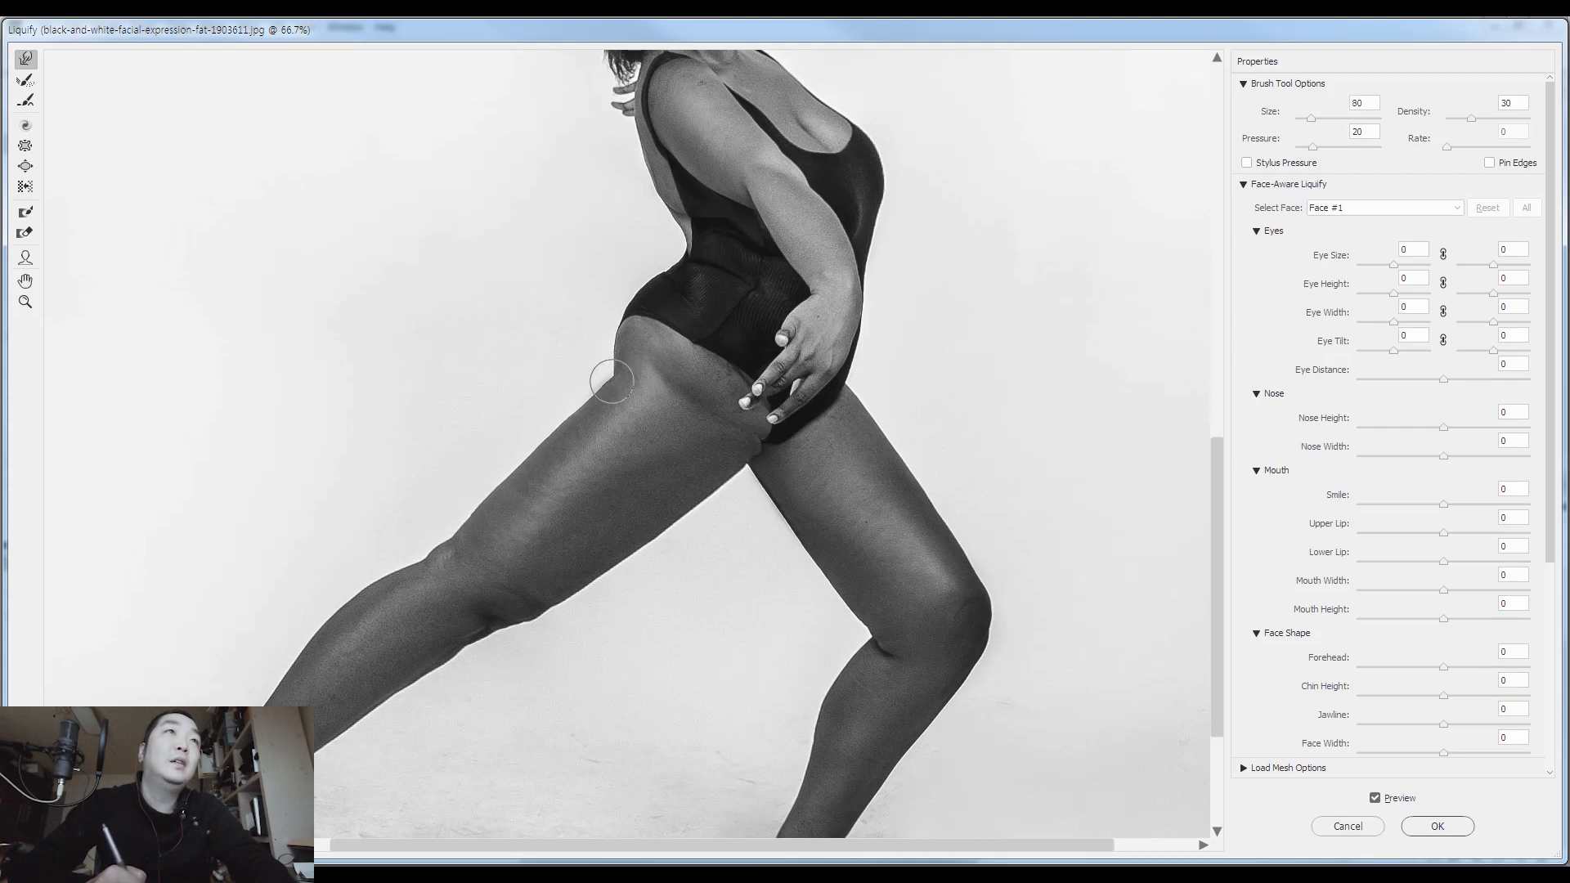
# Refine the rear knee's underside and the back of the front calf with warp brush sizes 500 and 200
pyautogui.moveTo(577, 419); pyautogui.dragTo(685, 235)
pyautogui.press(']')
pyautogui.press(']')
pyautogui.press(']')
pyautogui.press(']')
pyautogui.press(']')
pyautogui.press(']')
pyautogui.press(']')
pyautogui.press(']')
pyautogui.press(']')
pyautogui.press(']')
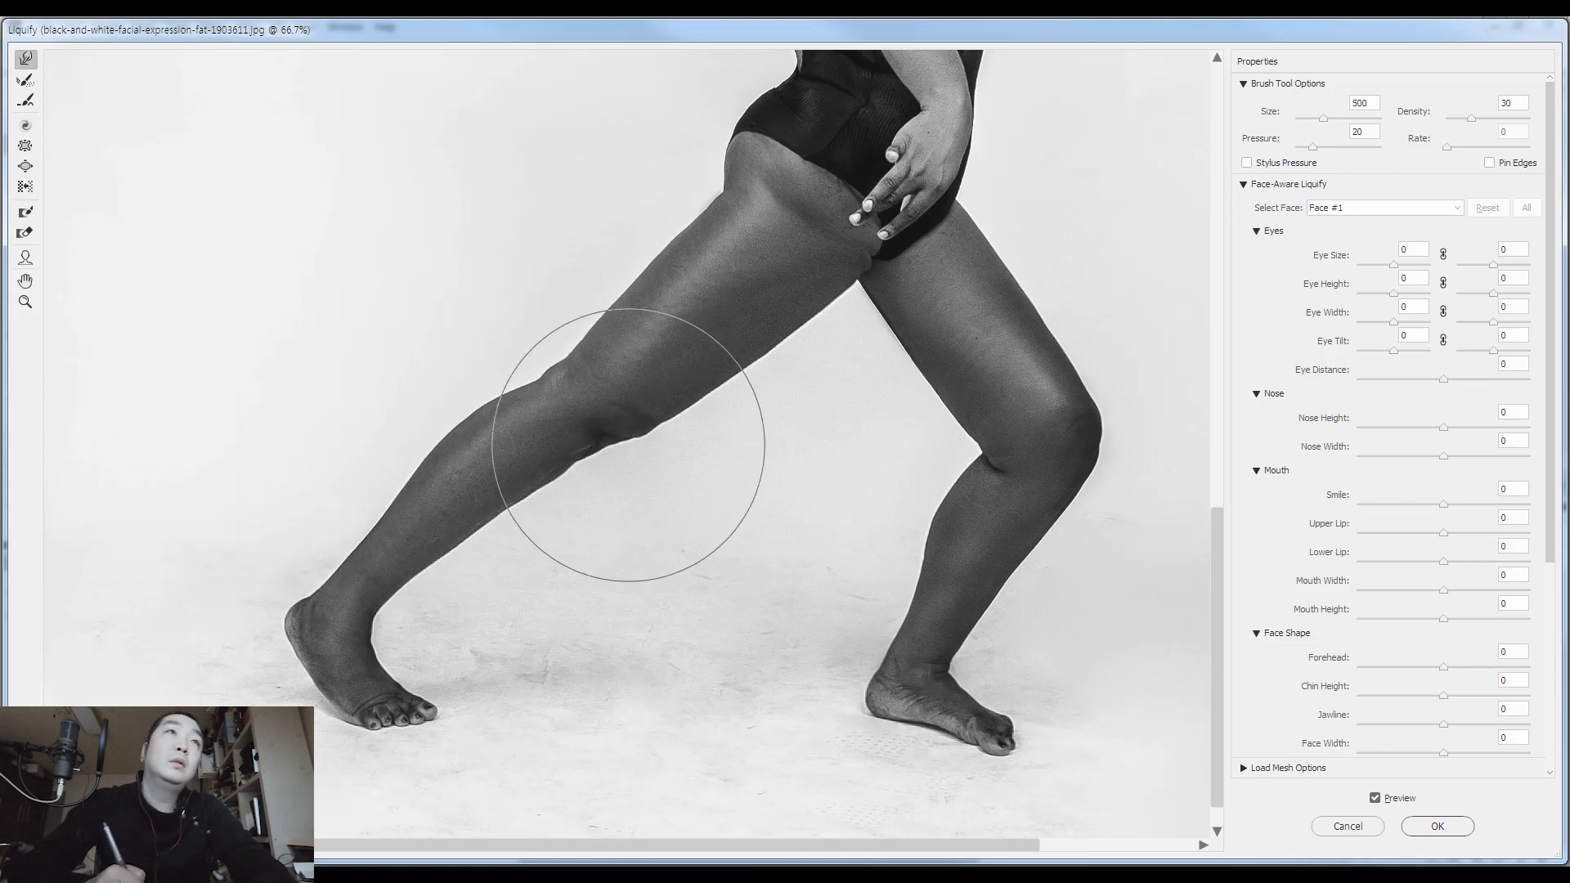
pyautogui.press('[')
pyautogui.press('[')
pyautogui.press('[')
pyautogui.press('[')
pyautogui.press('[')
pyautogui.press('[')
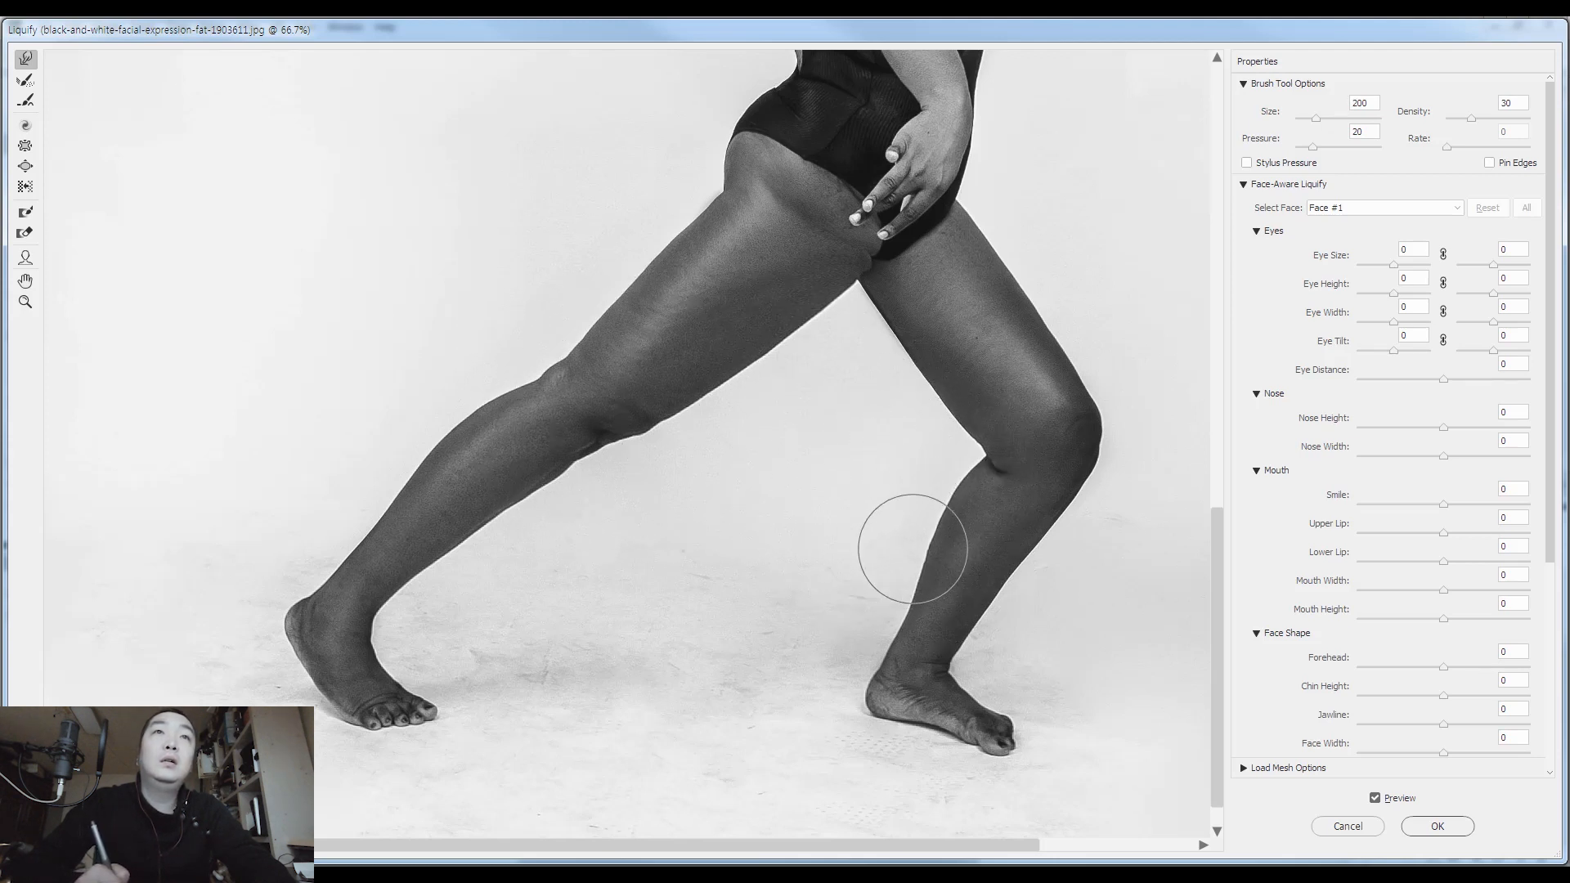
# Shape the front thigh's inner side with a size 400 warp brush and the bend behind the front knee with size 90
pyautogui.press(']')
pyautogui.press(']')
pyautogui.press(']')
pyautogui.press(']')
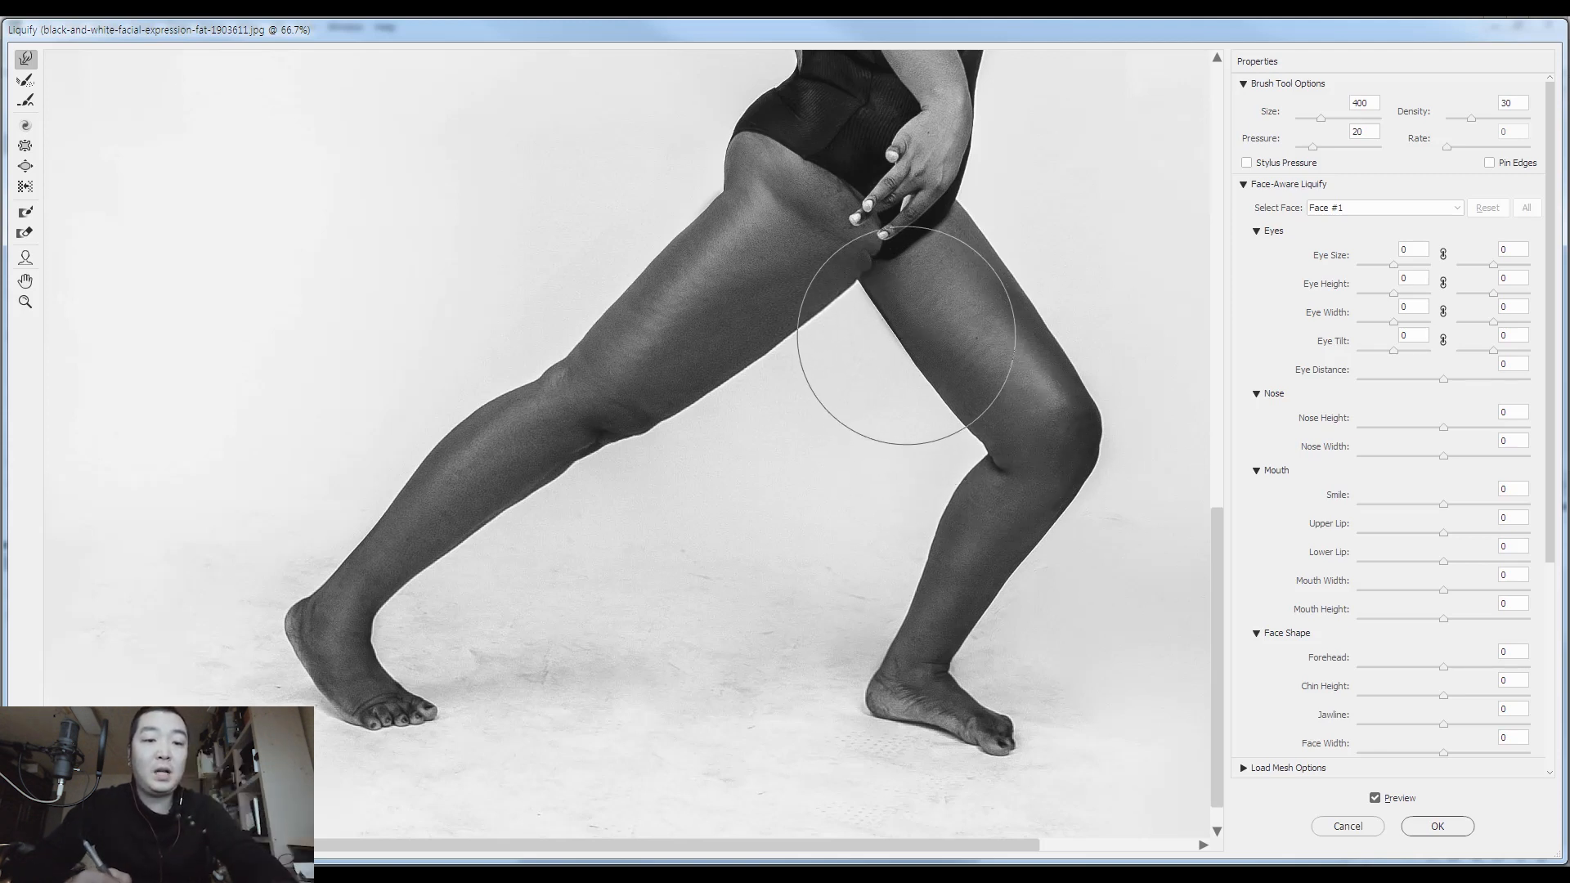
pyautogui.press('[')
pyautogui.press('[')
pyautogui.press('[')
pyautogui.press('[')
pyautogui.press('[')
pyautogui.press('[')
pyautogui.press('[')
pyautogui.press('[')
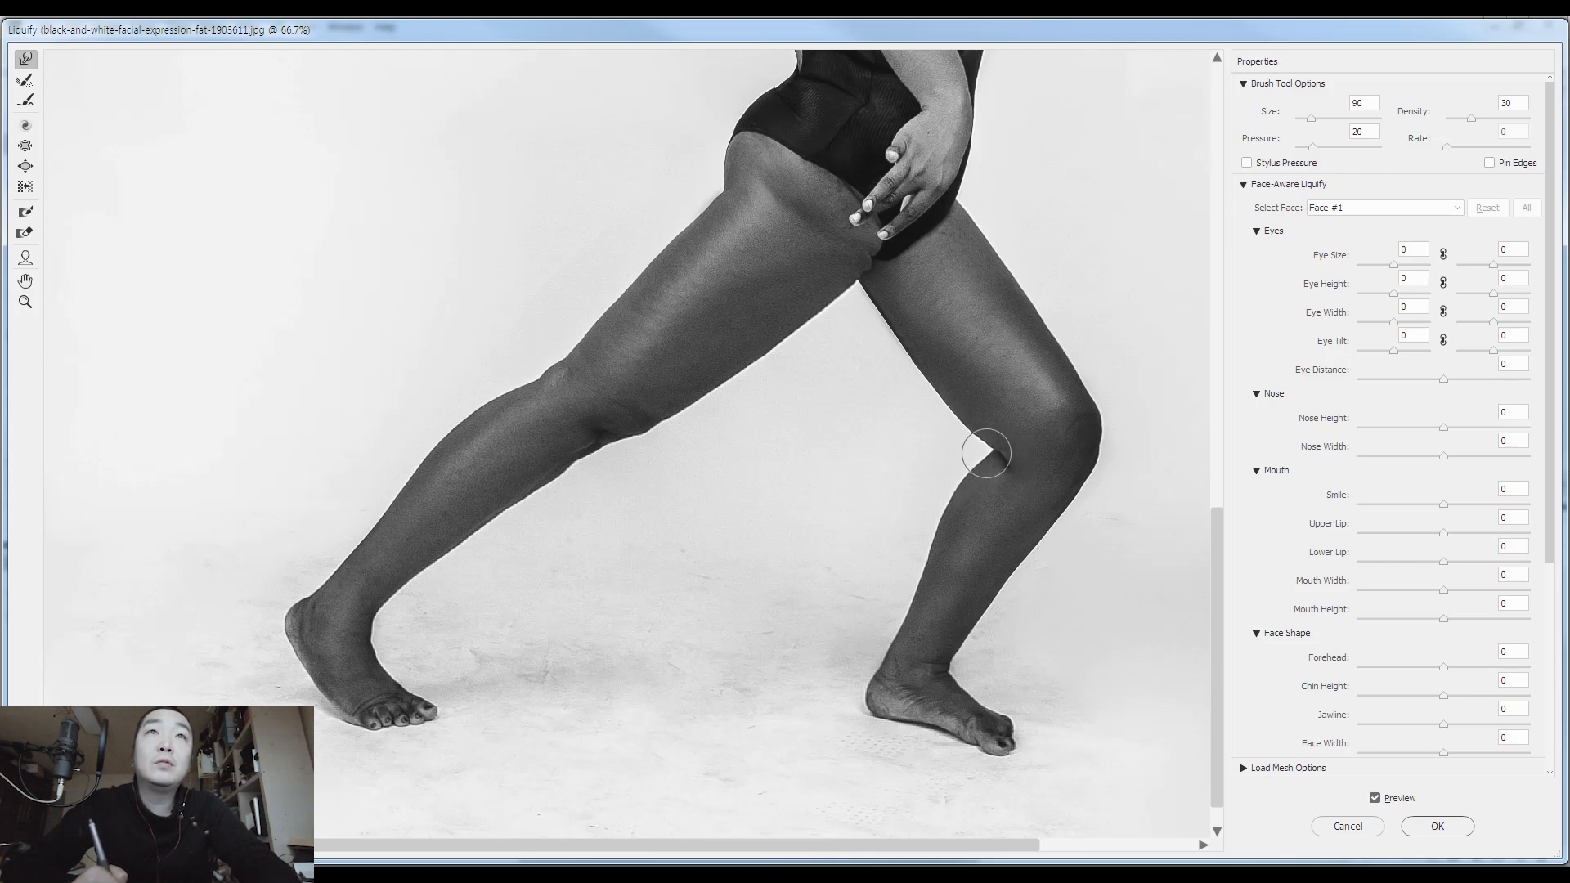
# Even out the front thigh's inner edge above the knee and its outer edge with warp brush sizes 175 and 150
pyautogui.press(']')
pyautogui.press(']')
pyautogui.press(']')
pyautogui.press(']')
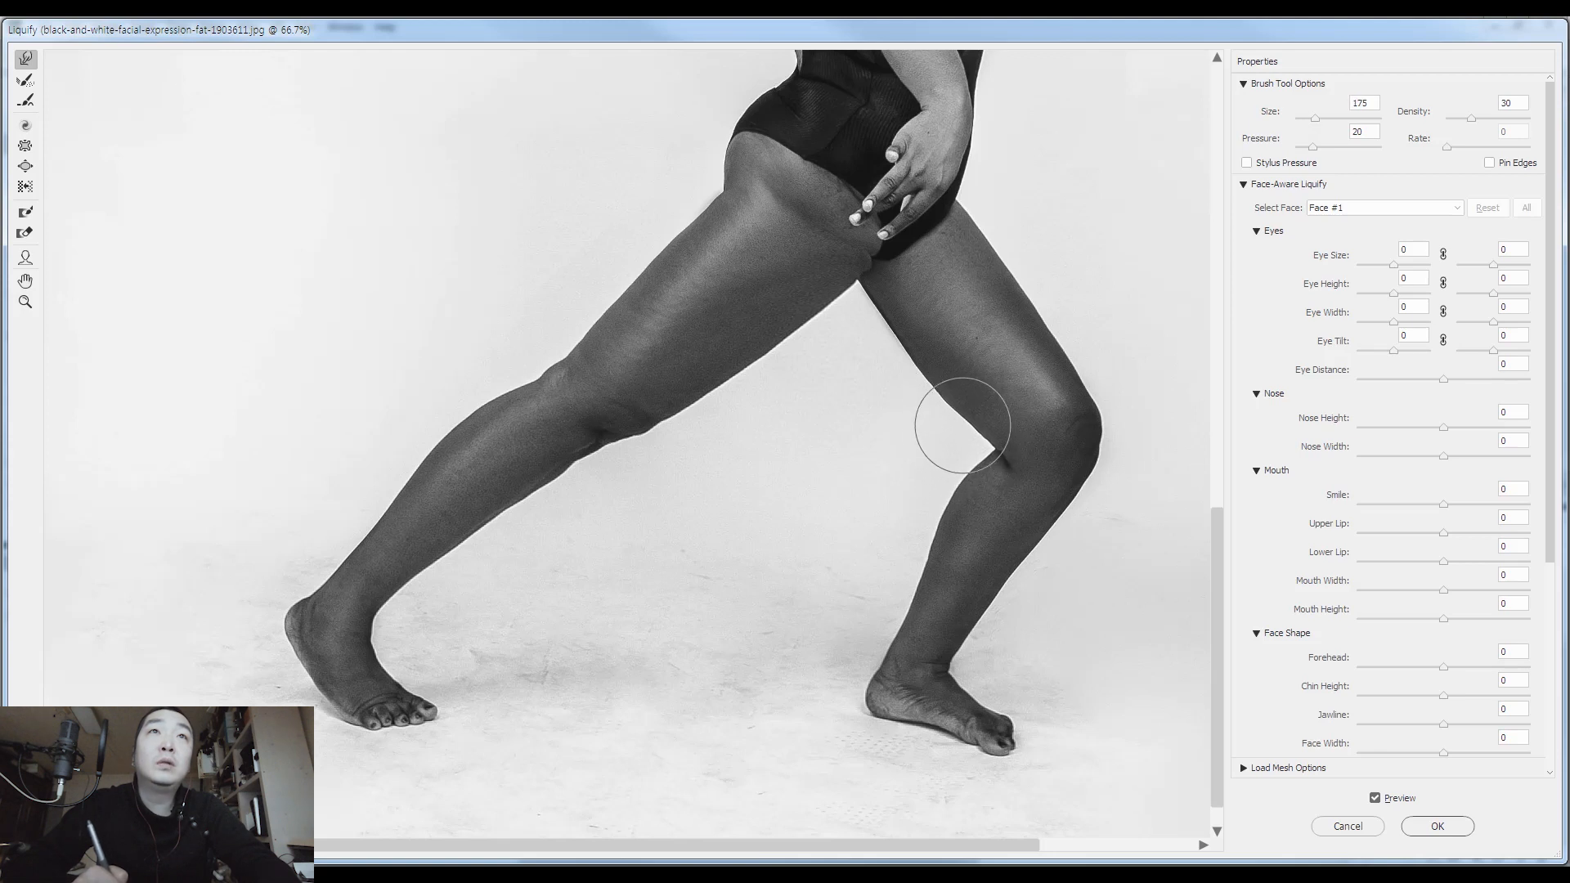
pyautogui.press('[')
pyautogui.press('[')
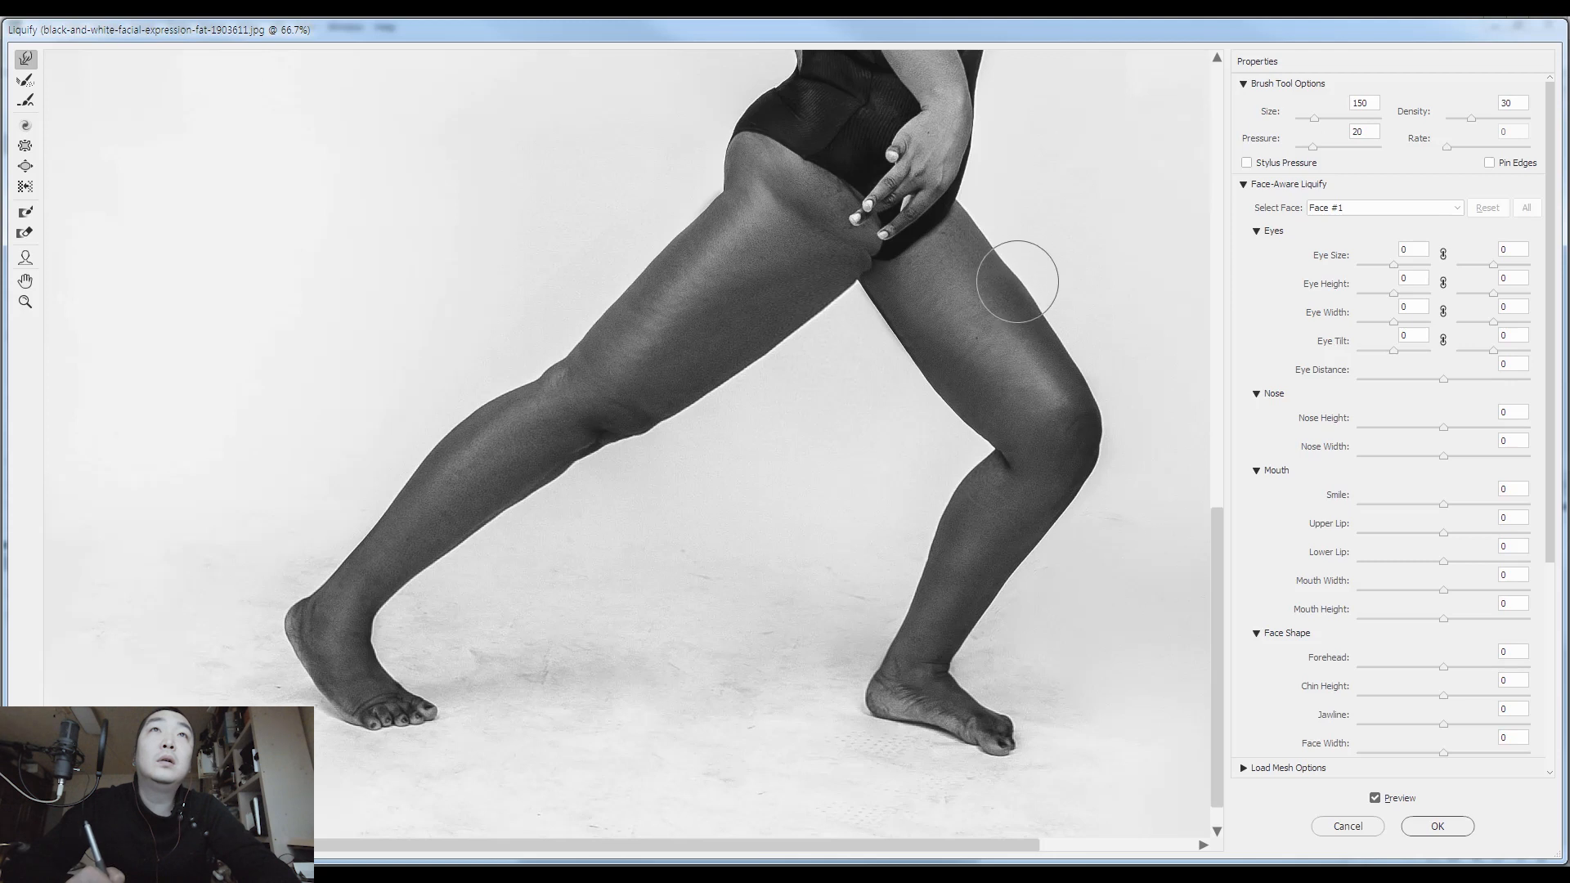
pyautogui.press('[')
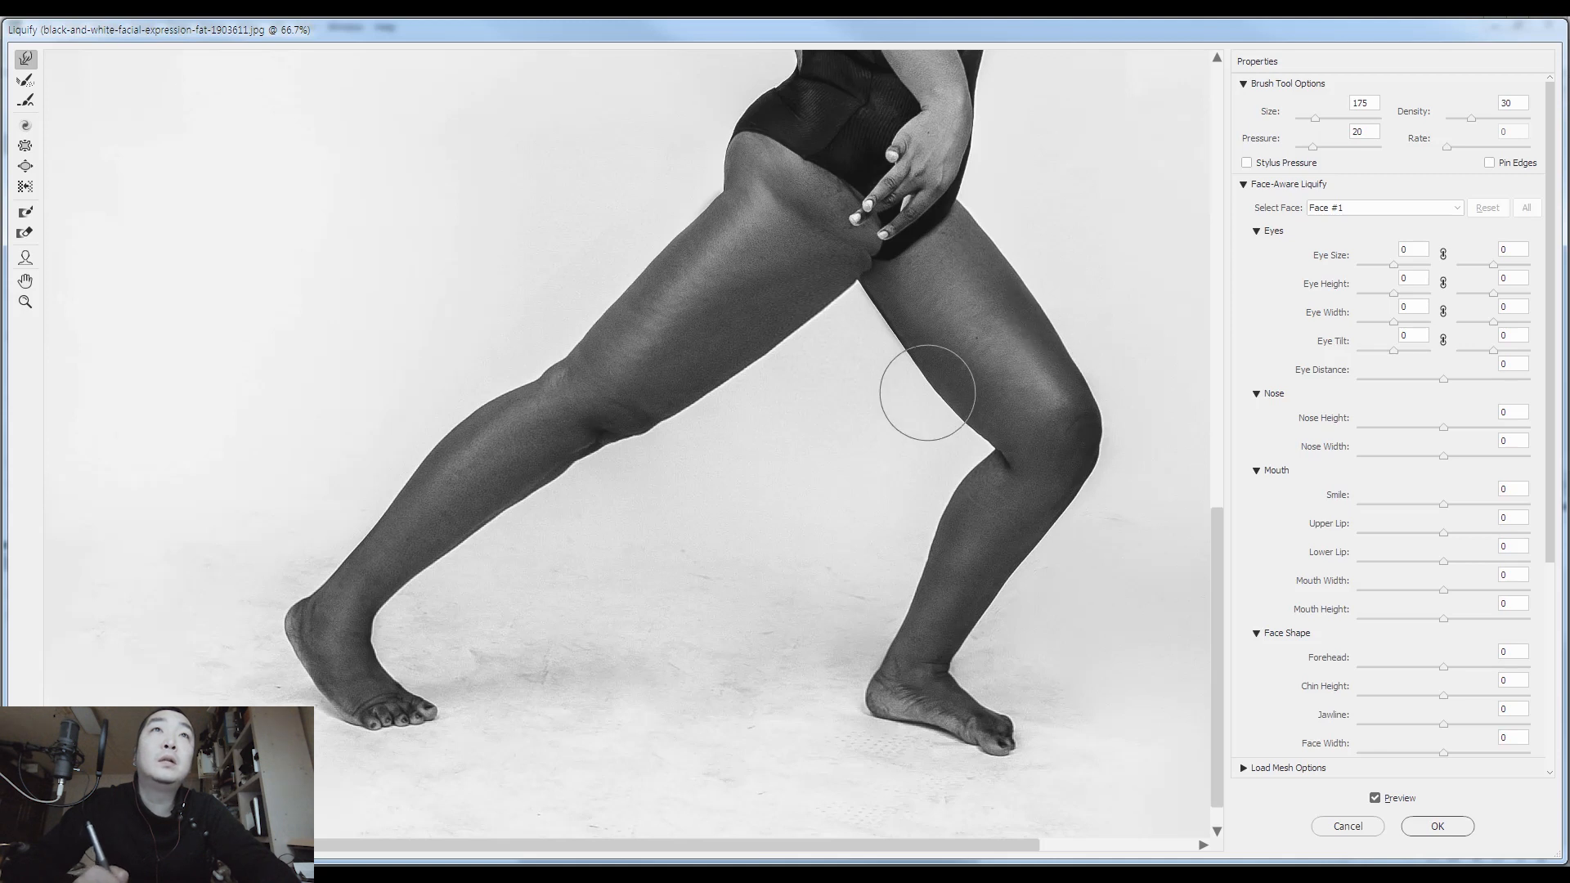
# Smooth the rear thigh's upper edge into the buttock and adjust the hip area with warp brush sizes 150 and 200
pyautogui.press(']')
pyautogui.press(']')
pyautogui.press(']')
pyautogui.moveTo(832, 259); pyautogui.dragTo(846, 357)
pyautogui.press('[')
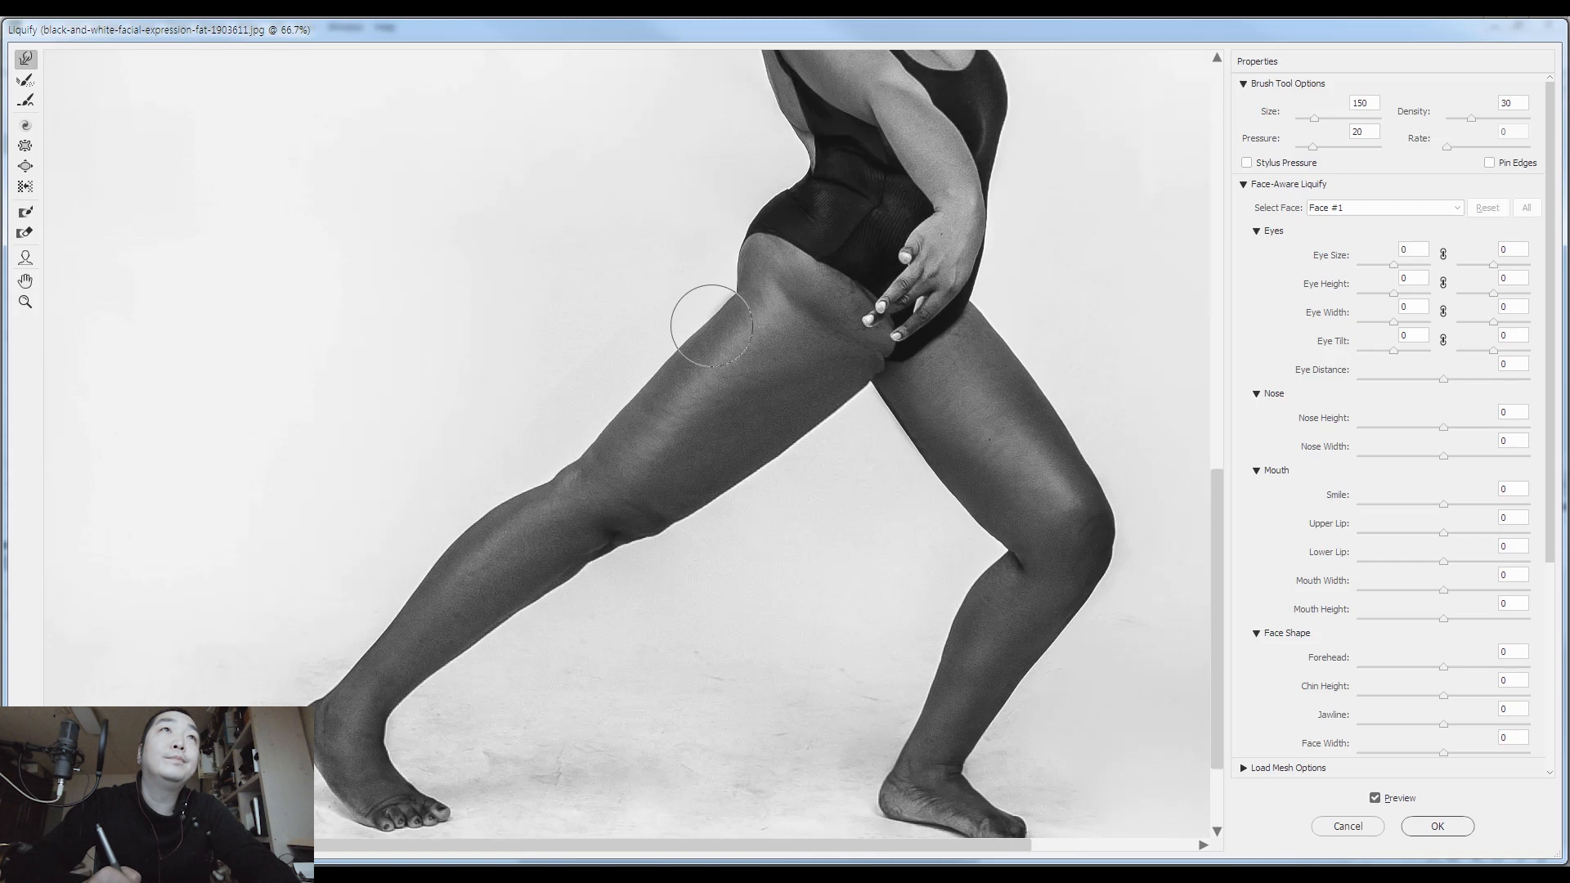
pyautogui.press('[')
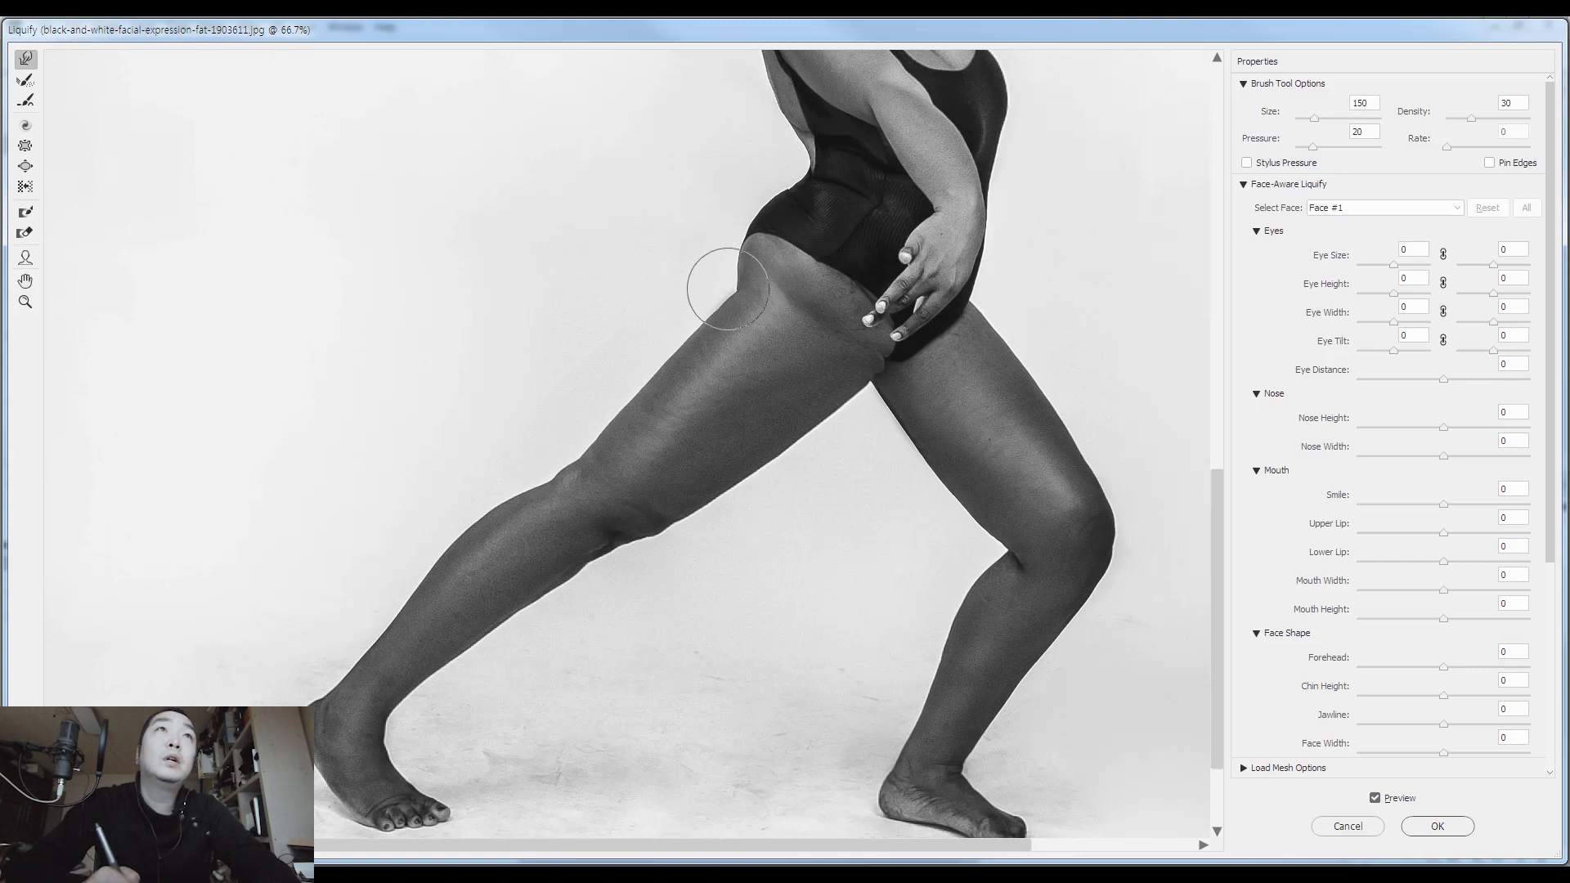
pyautogui.press(']')
pyautogui.press(']')
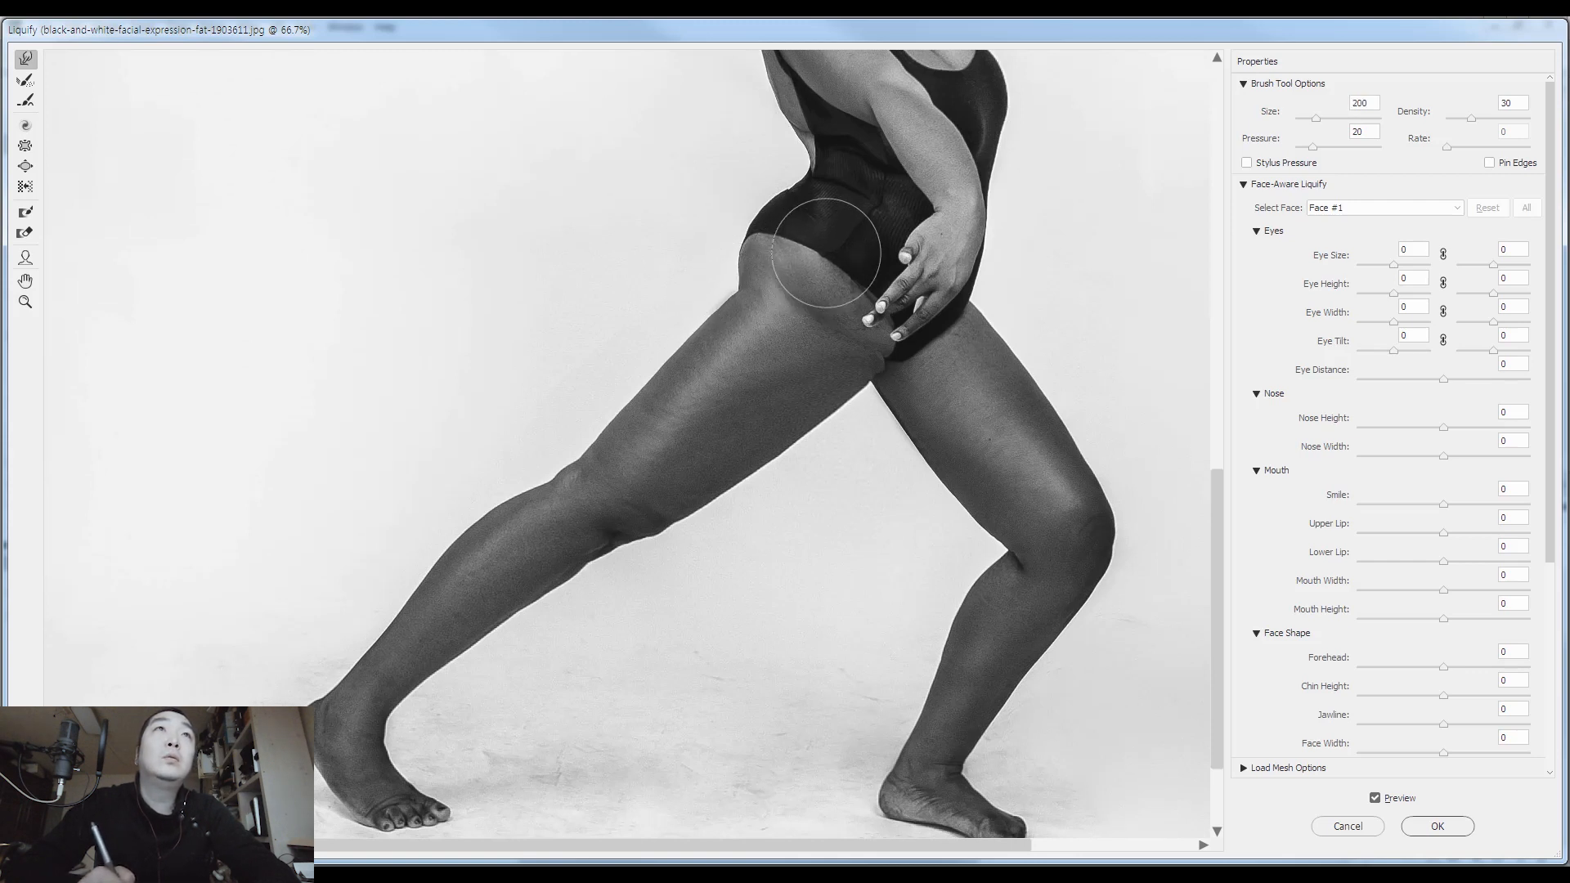
# Adjust the swimsuit's leg opening between the fingertips and the buttock with warp brush sizes 125 and 175
pyautogui.press('[')
pyautogui.press('[')
pyautogui.press('[')
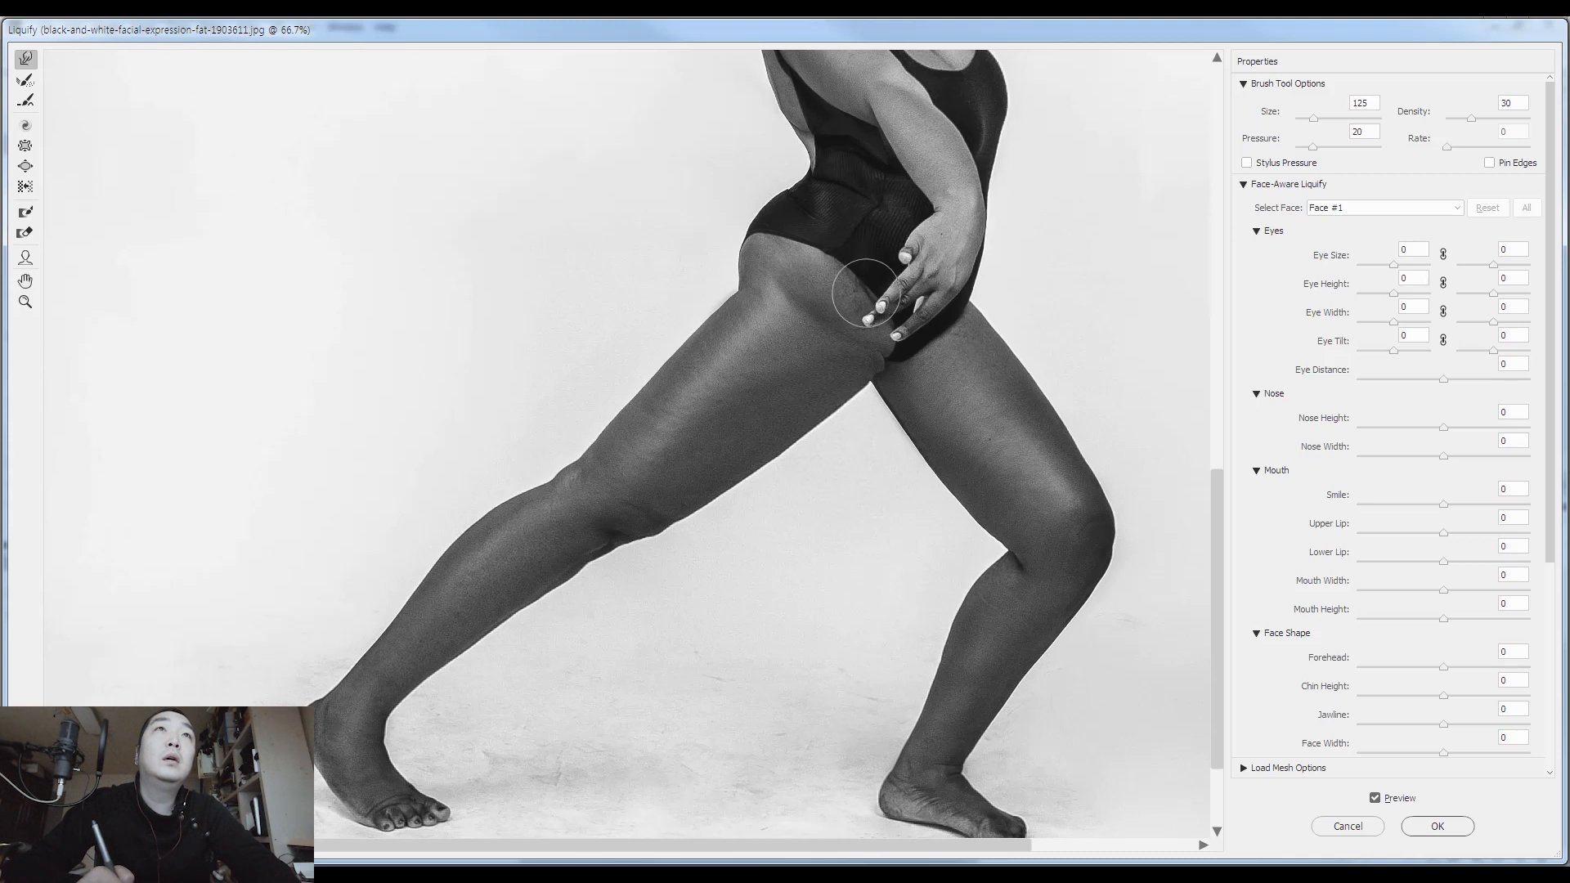
pyautogui.press(']')
pyautogui.press(']')
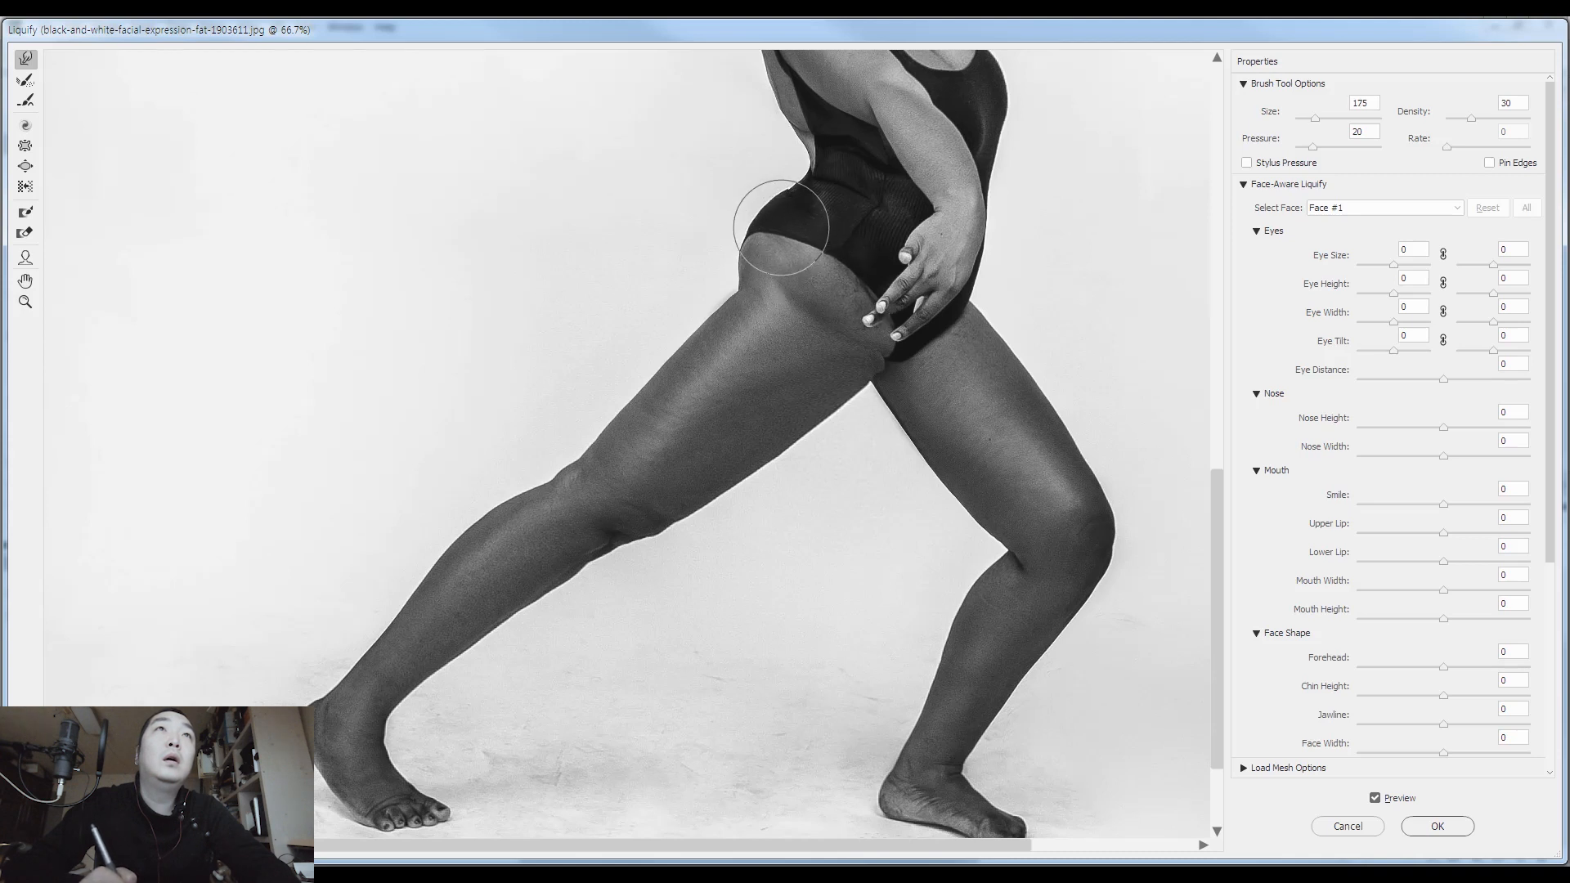
# Refine the torso behind the elbow and the forearm beside the bust with warp brush sizes 100 and 175
pyautogui.moveTo(822, 154); pyautogui.dragTo(826, 346)
pyautogui.press('[')
pyautogui.press('[')
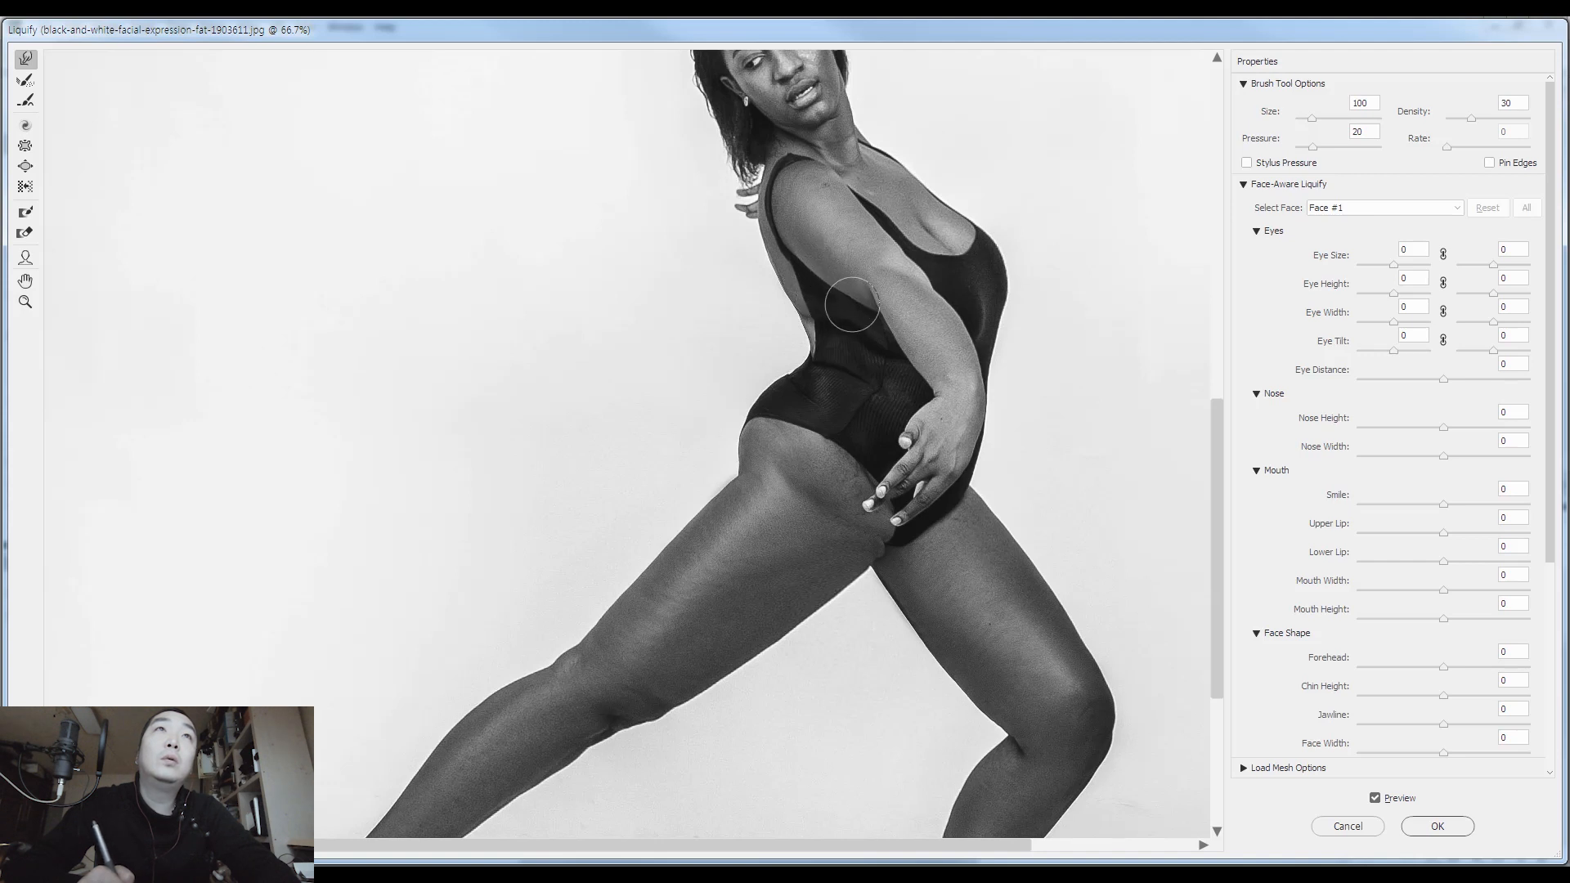
pyautogui.press(']')
pyautogui.press(']')
pyautogui.press(']')
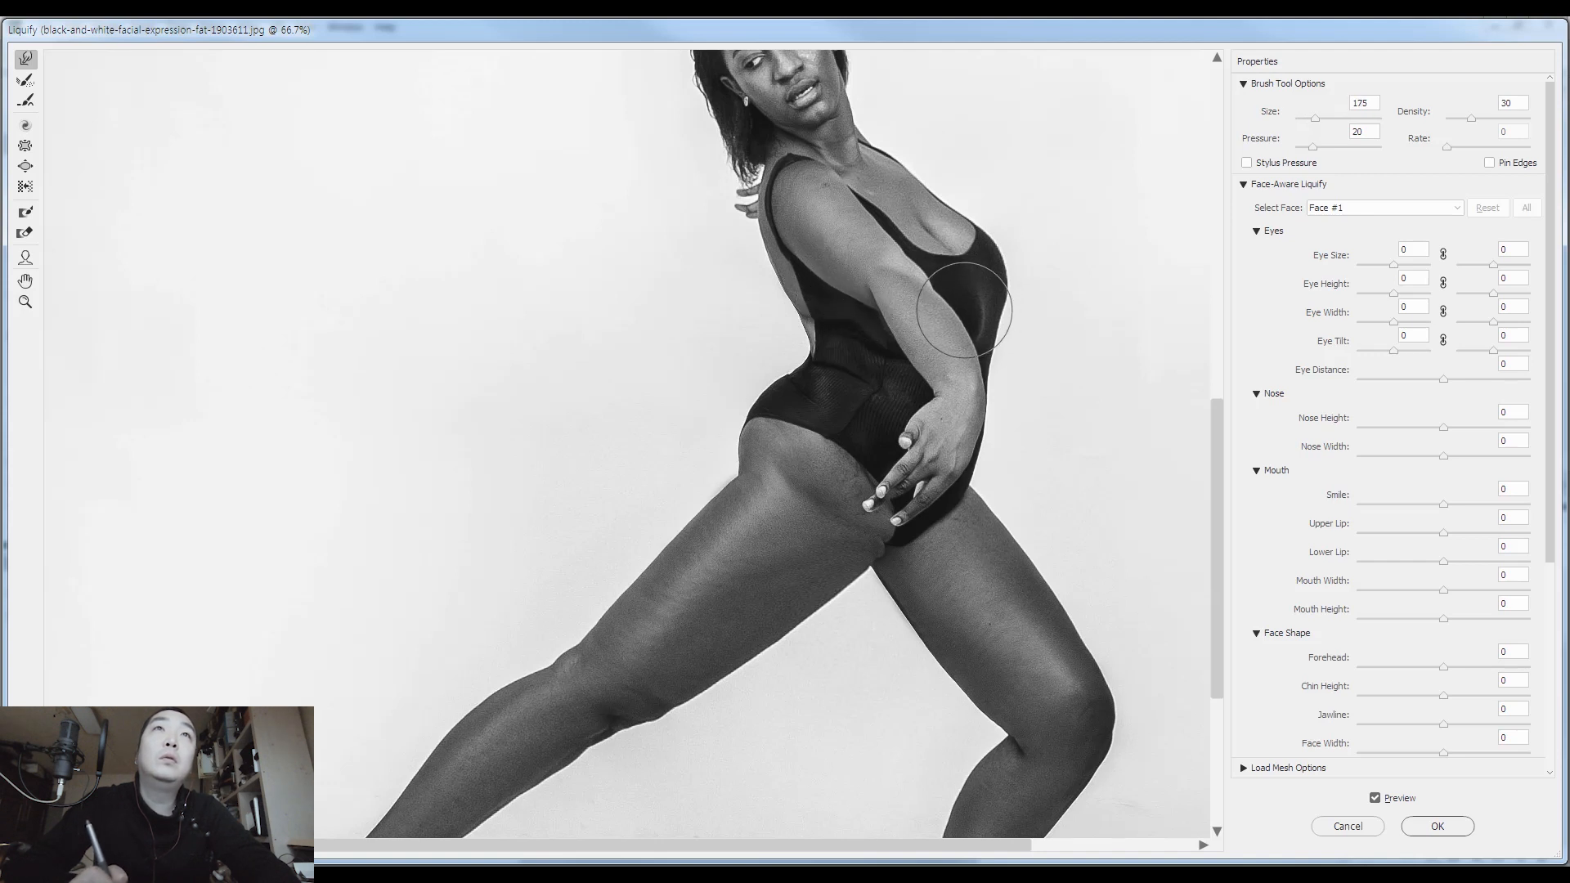
# Slim the arm around the elbow and under the upper arm with warp brush sizes 150 and 200
pyautogui.press('[')
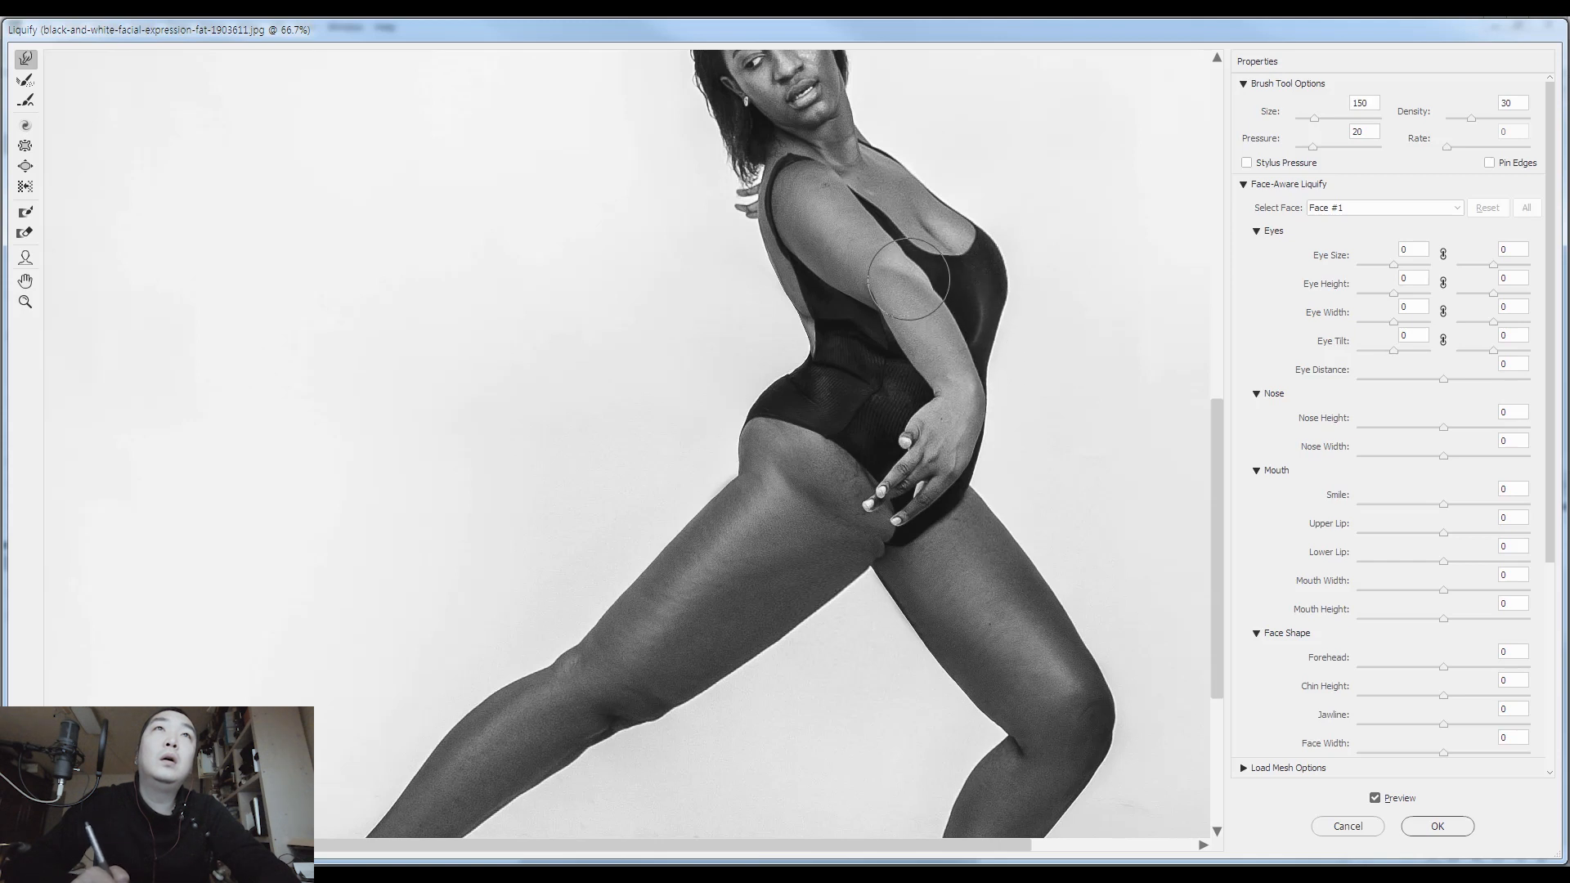
pyautogui.press(']')
pyautogui.press(']')
pyautogui.press('[')
pyautogui.press('[')
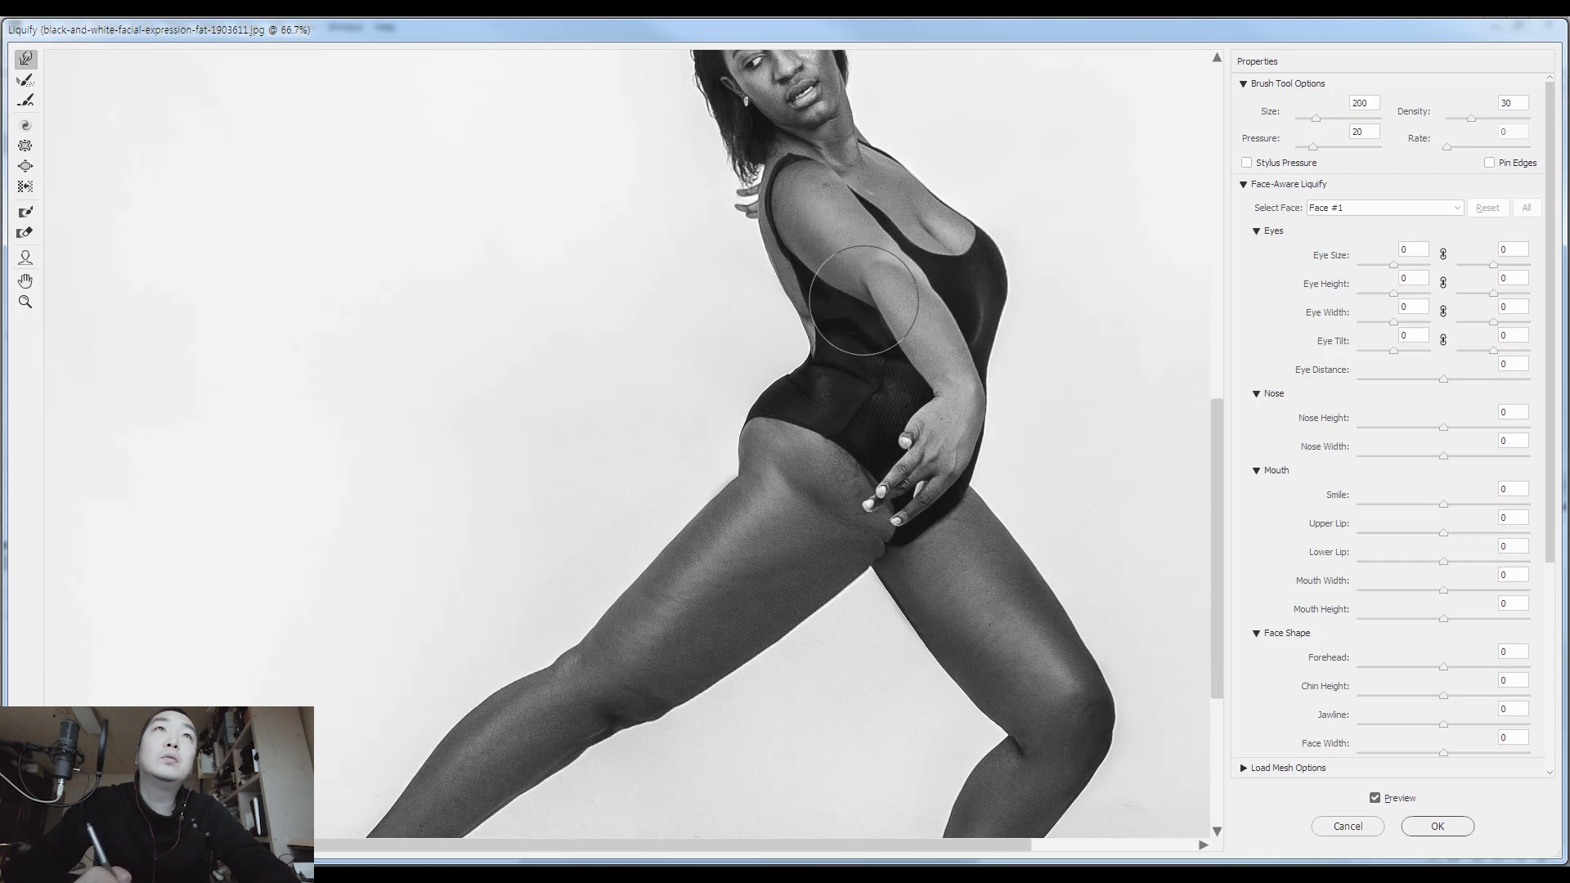
pyautogui.press('[')
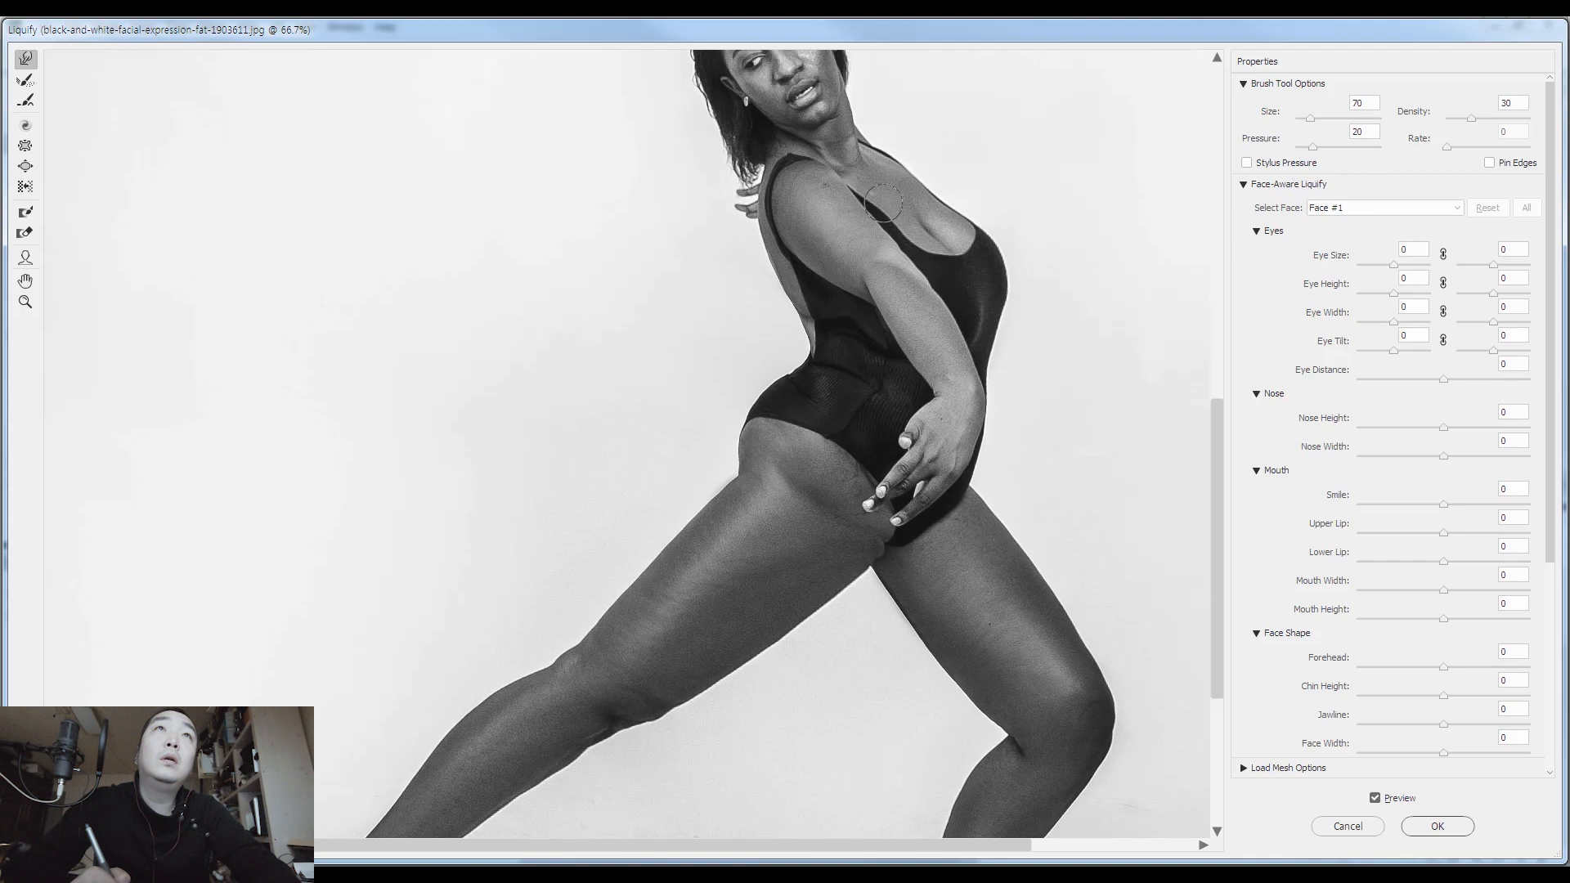
# Refine the upper arm and swimsuit neckline with warp brush sizes 70 and 90, and toggle the preview to compare with the original
pyautogui.press(']')
pyautogui.press(']')
pyautogui.press(']')
pyautogui.press(']')
pyautogui.press(']')
pyautogui.press('[')
pyautogui.press('[')
pyautogui.press('[')
pyautogui.press('[')
pyautogui.press('[')
pyautogui.press(']')
pyautogui.press(']')
pyautogui.press(']')
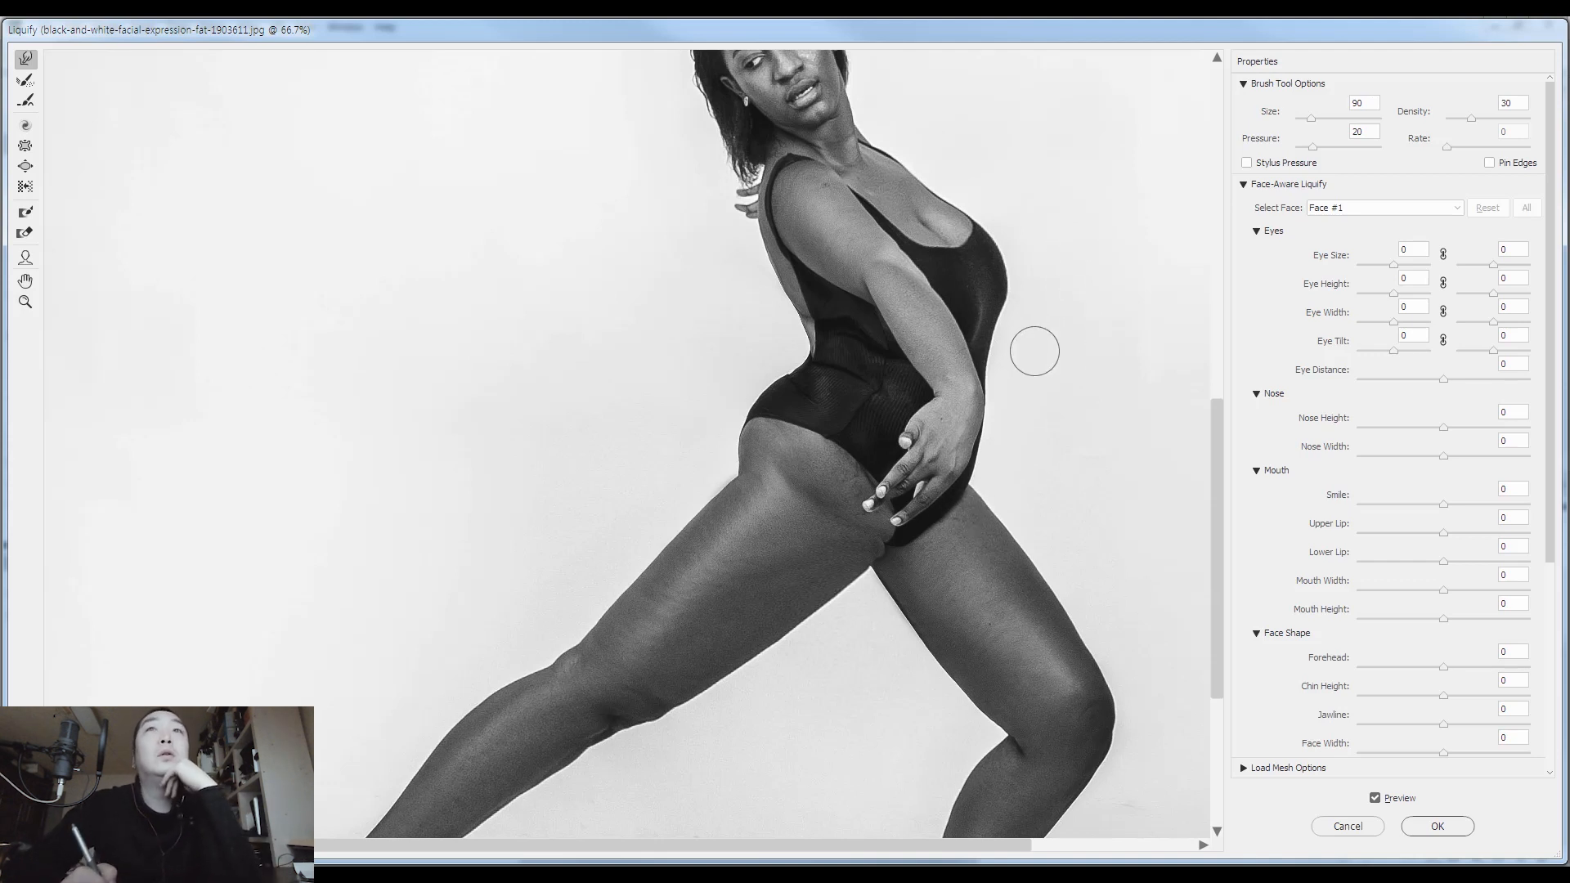
pyautogui.press('p')
pyautogui.press('p')
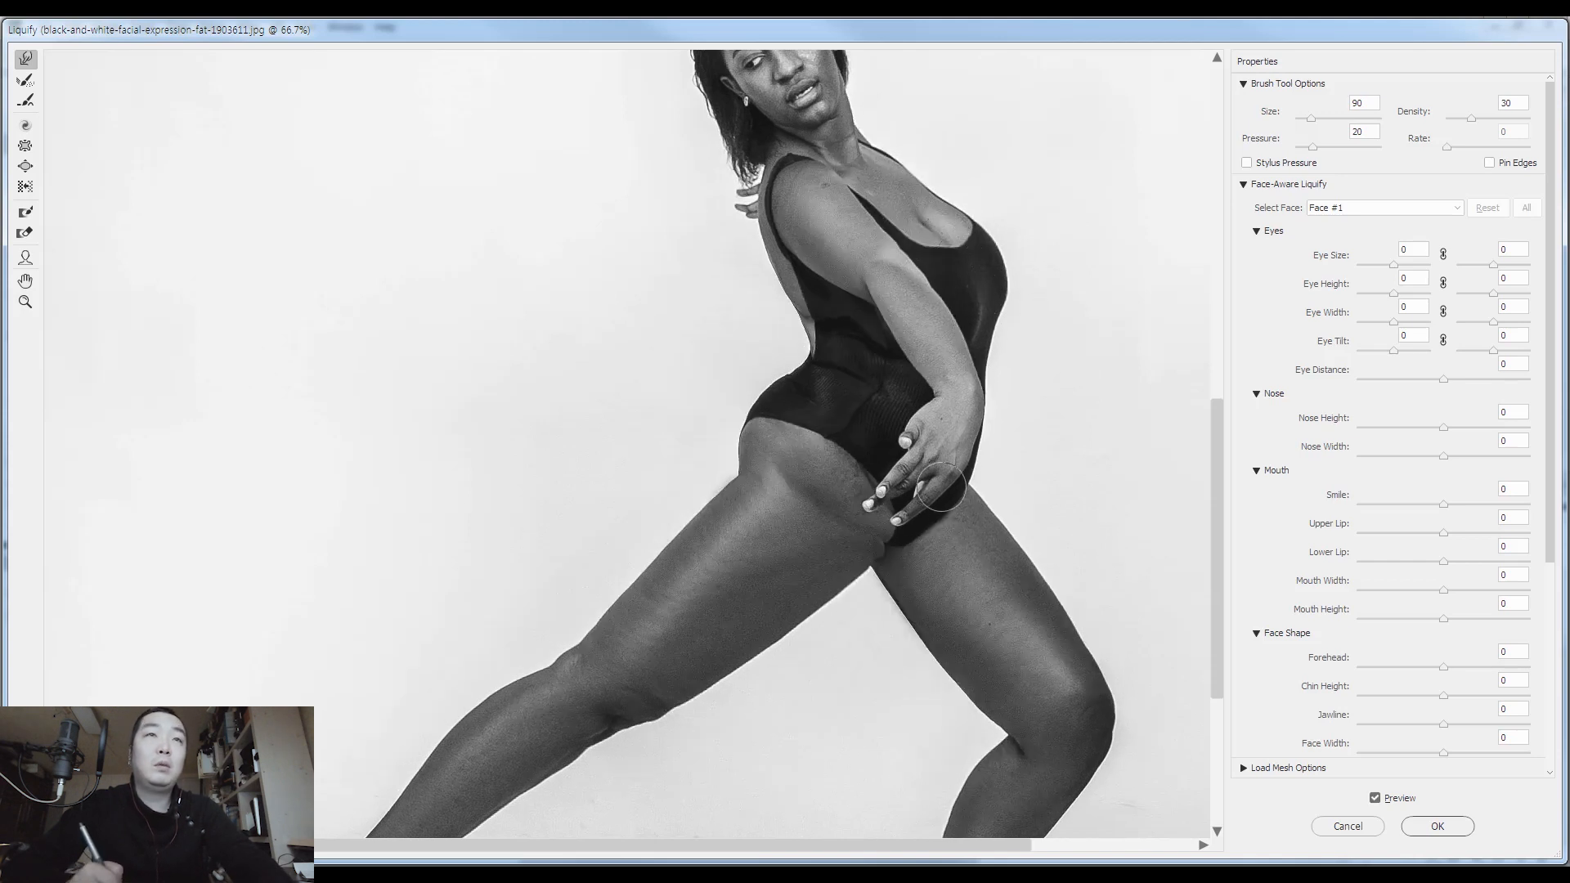
# Reshape the swimsuit edge and top of the front thigh below the hand with warp brush sizes 100 and 80, and apply Liquify
pyautogui.hotkey('ctrl', '+')
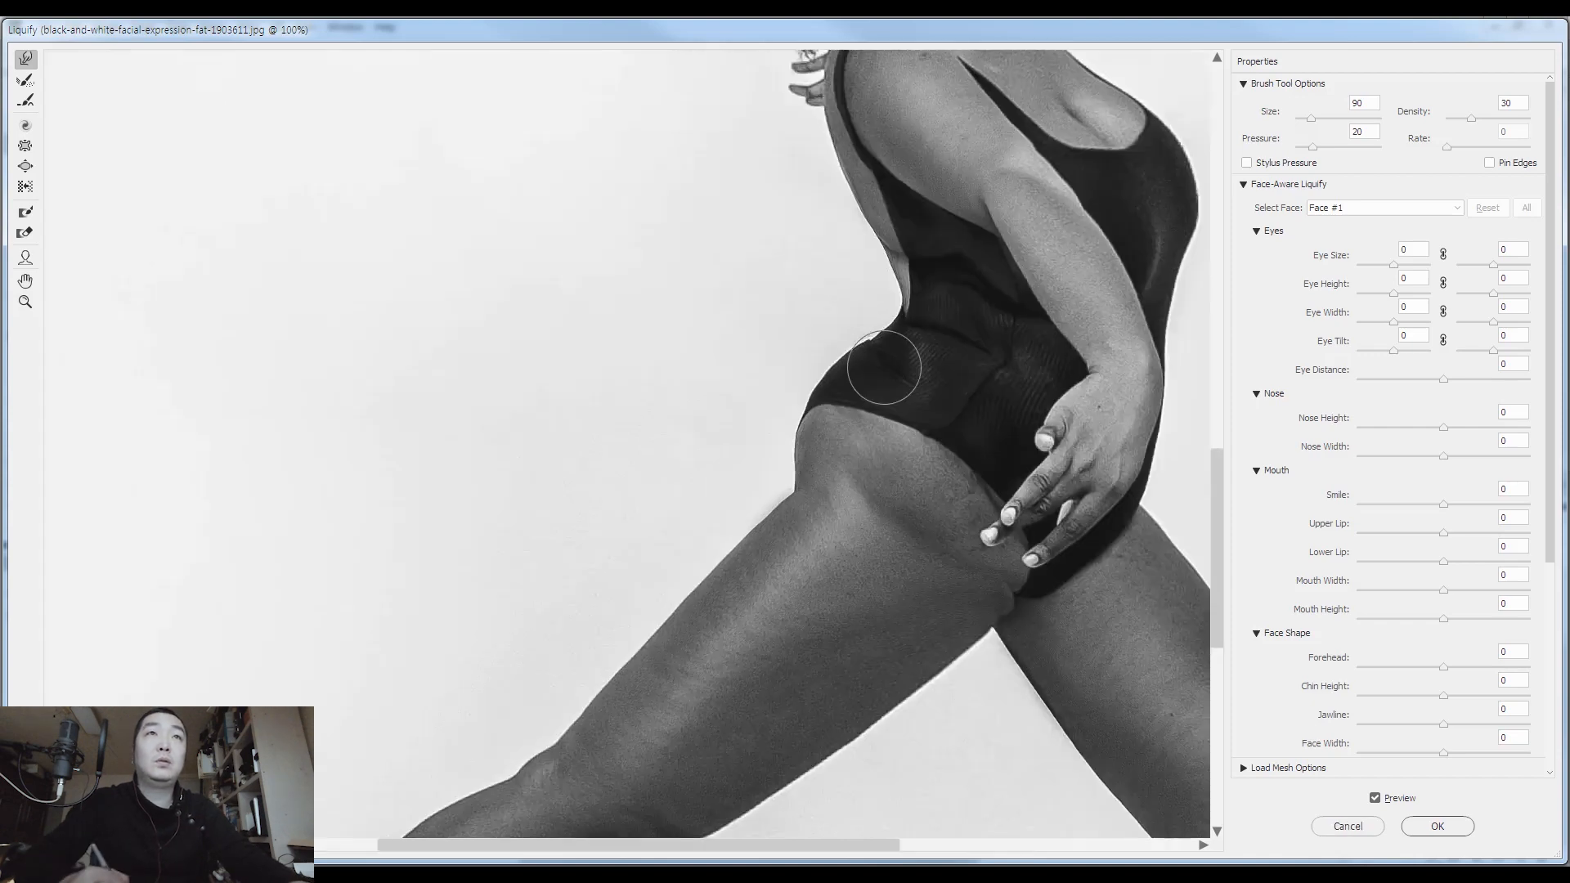
pyautogui.moveTo(967, 450); pyautogui.dragTo(774, 370)
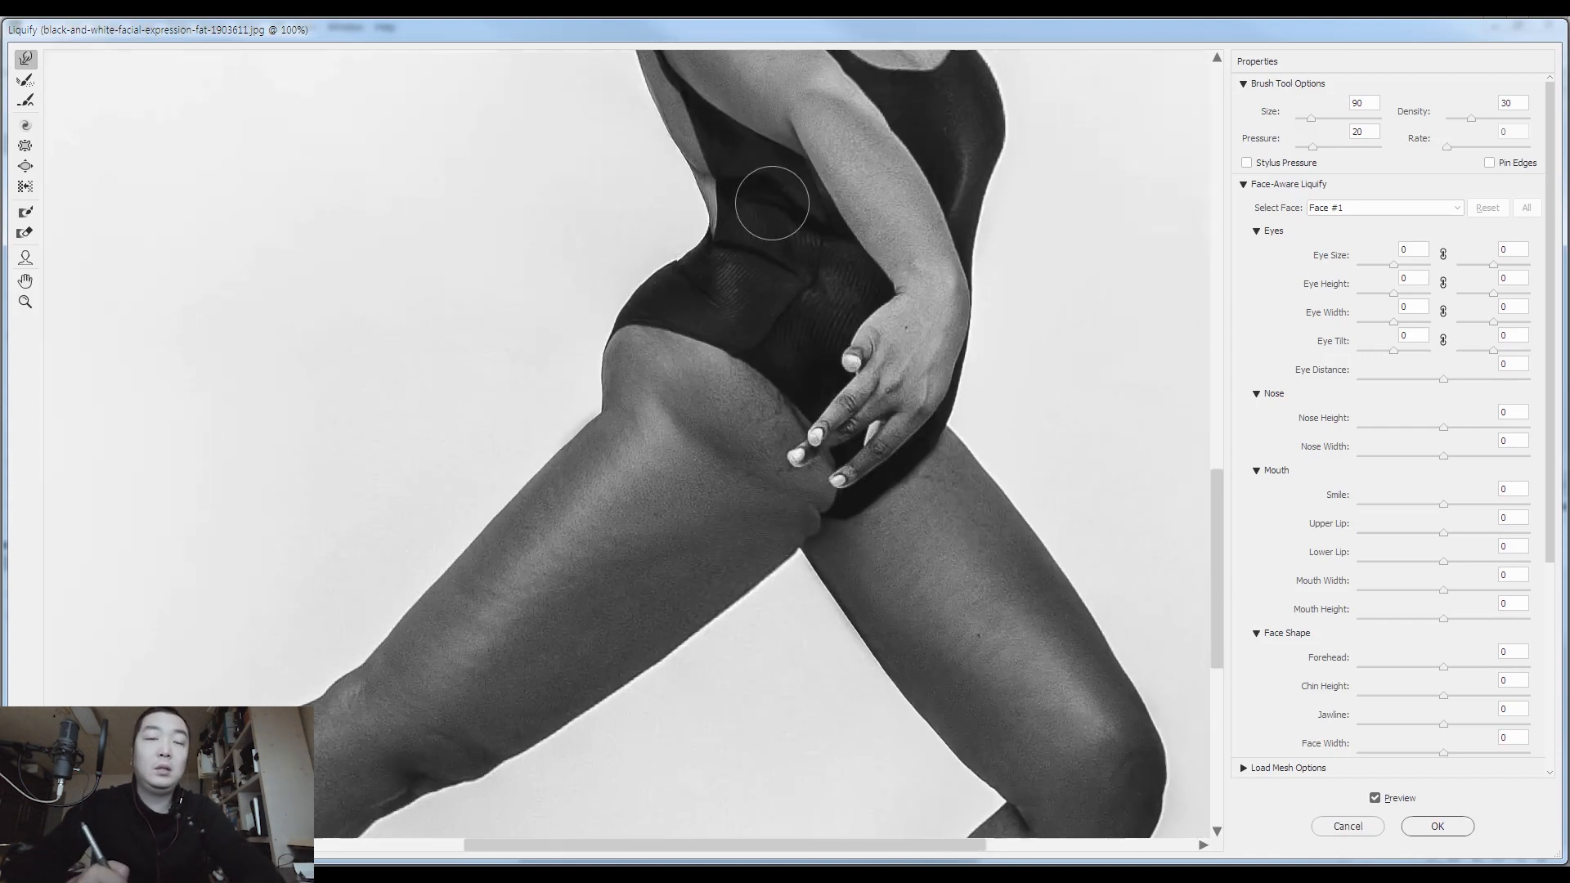
pyautogui.press(']')
pyautogui.press(']')
pyautogui.press(']')
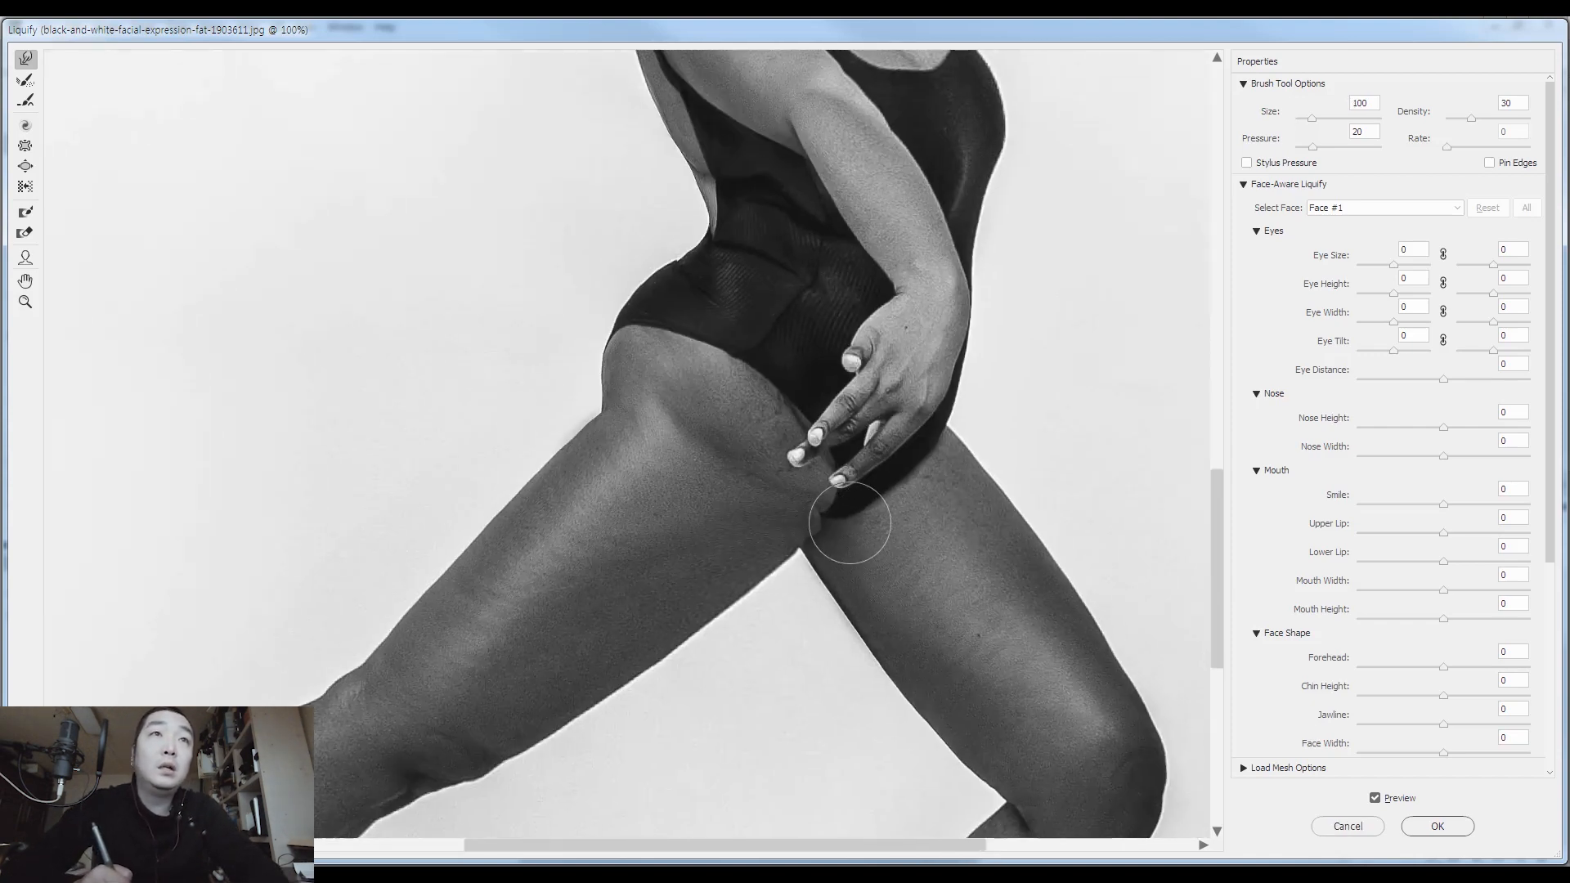
pyautogui.press('[')
pyautogui.press('[')
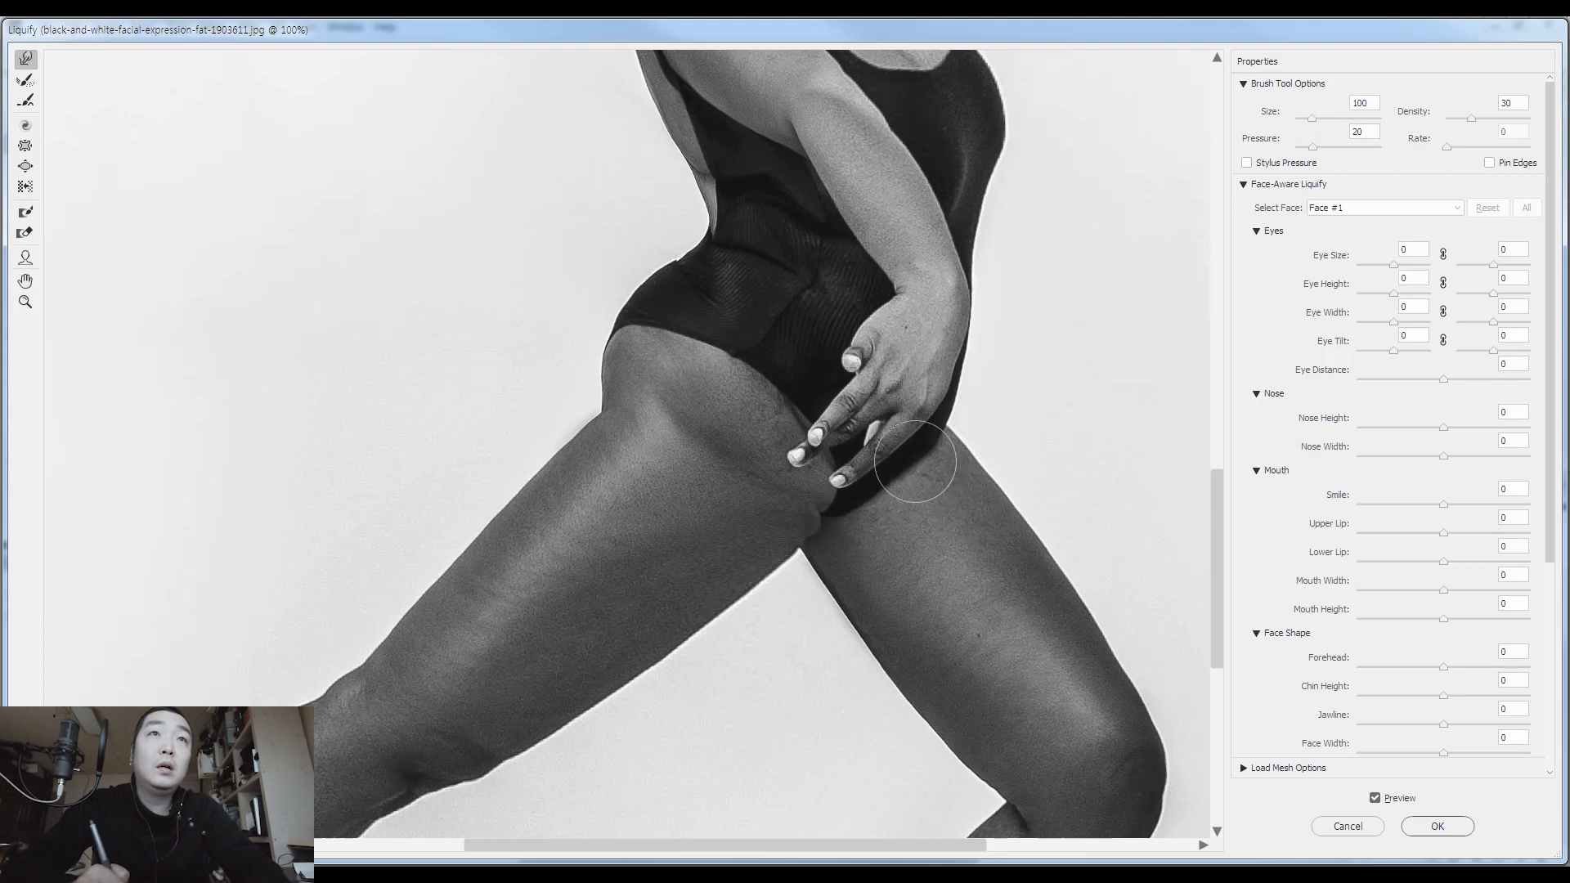
pyautogui.moveTo(935, 456); pyautogui.dragTo(956, 415)
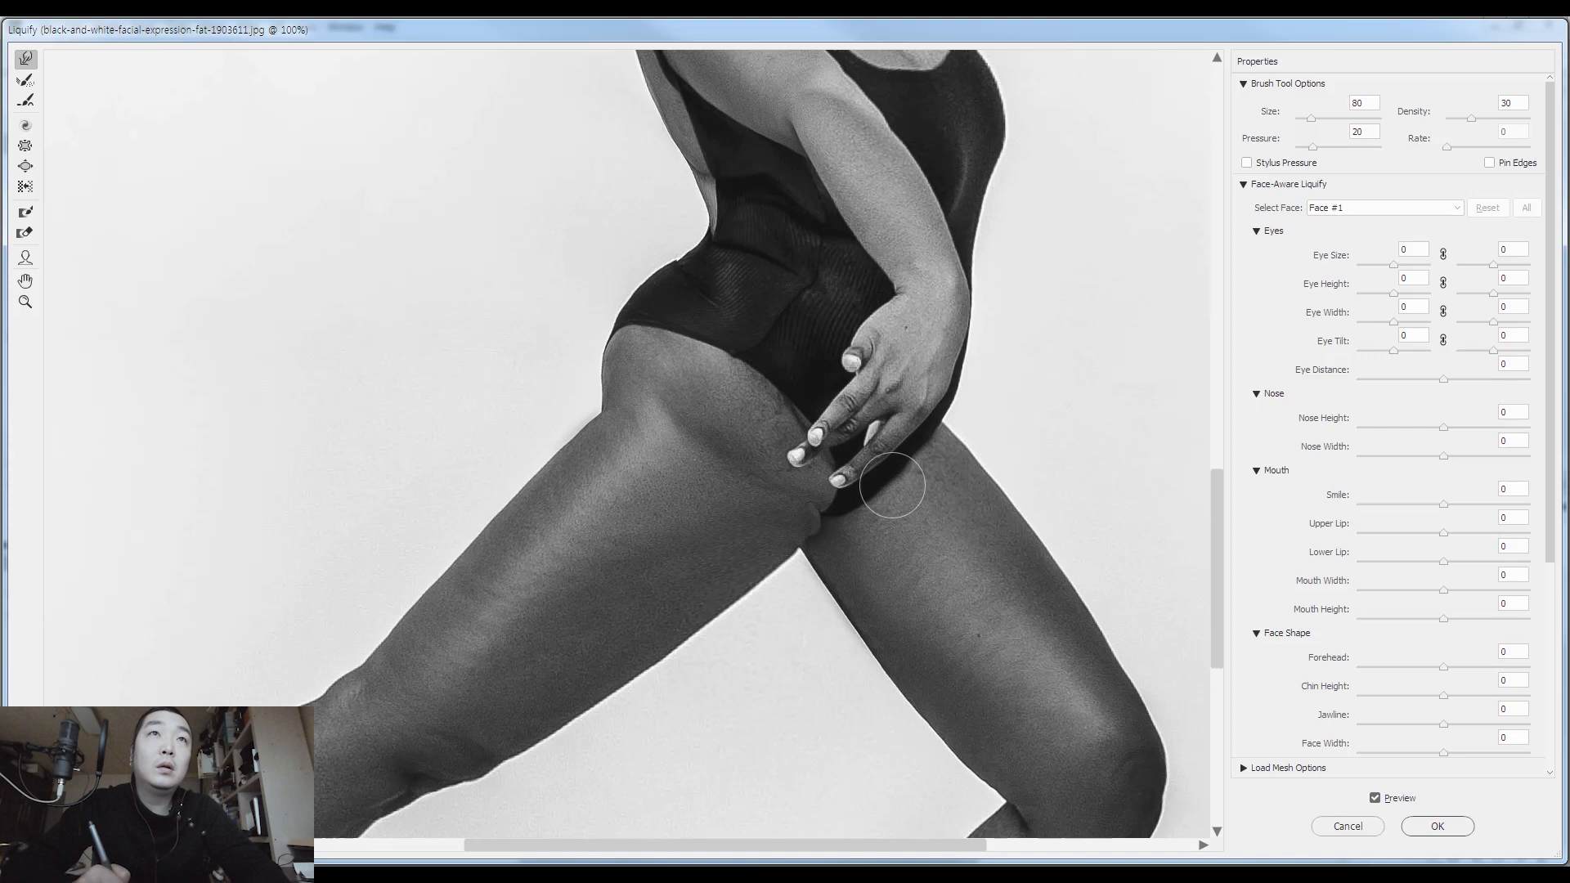
pyautogui.press('Return')
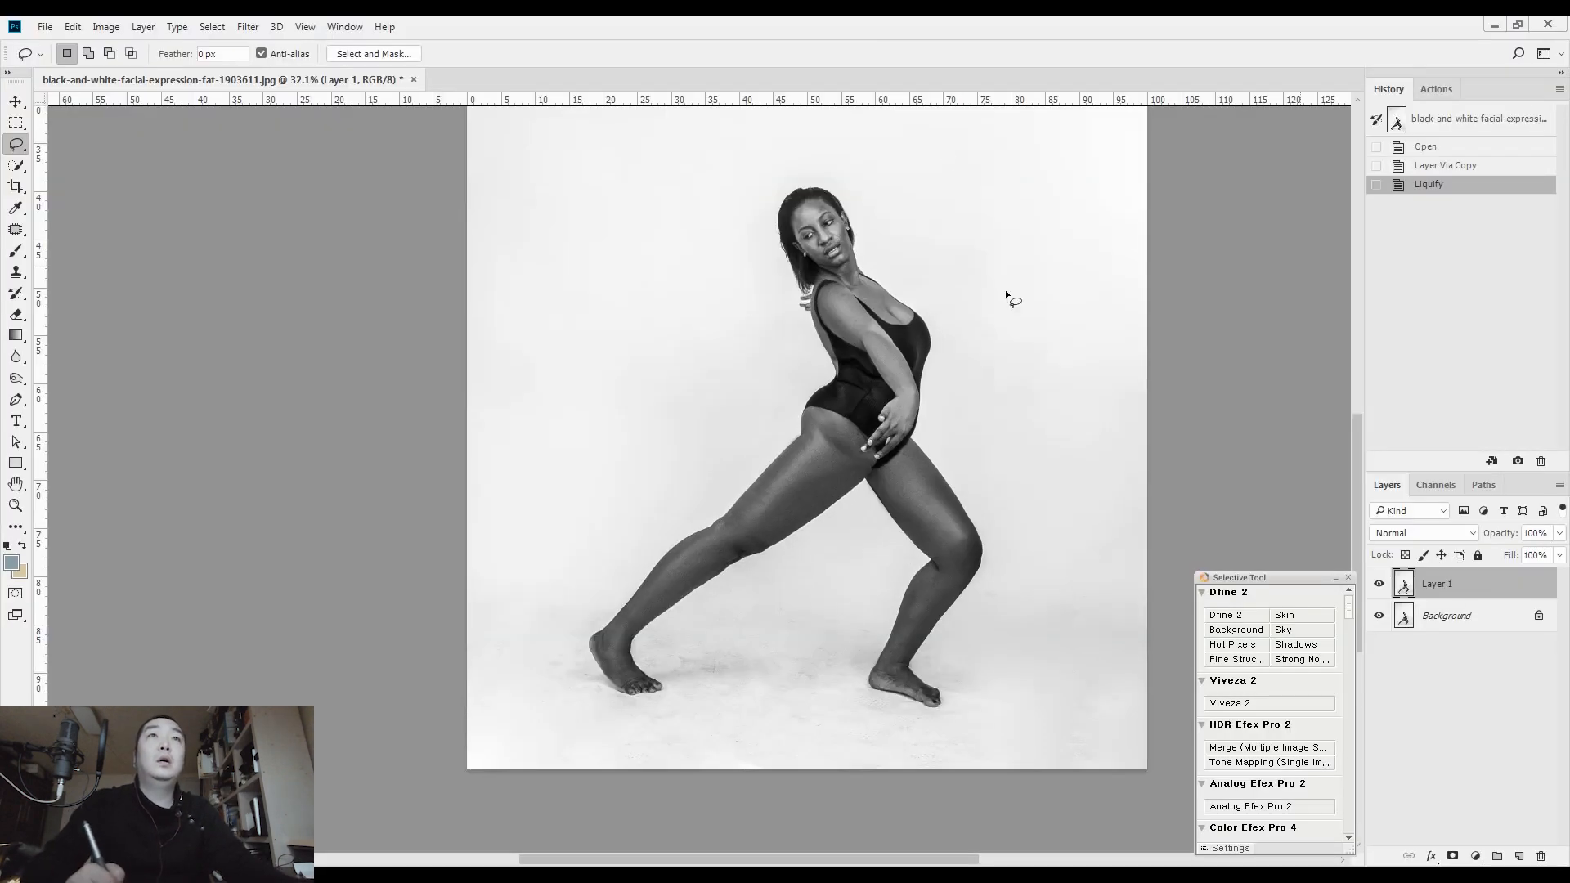
# Add a new layer above the liquified one and set up a size 10 Brush with the light background colour sampled beside the body
pyautogui.moveTo(951, 376); pyautogui.dragTo(1063, 339)
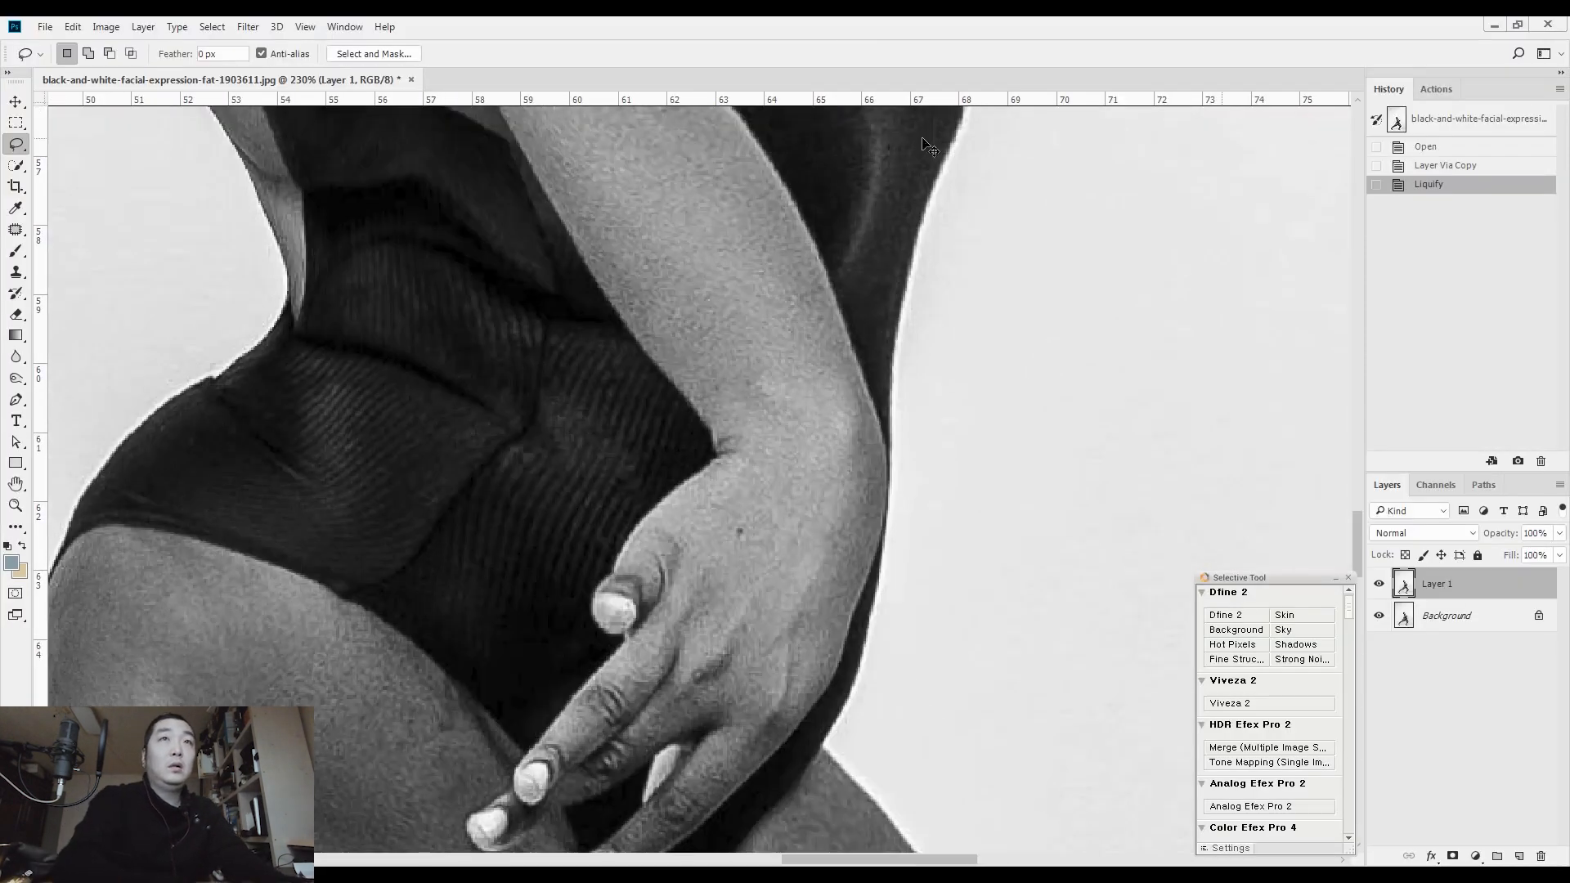
pyautogui.hotkey('ctrl', 'shift', 'alt', 'n')
pyautogui.press('b')
pyautogui.press('[')
pyautogui.press('[')
pyautogui.press('[')
pyautogui.press('[')
pyautogui.press('[')
pyautogui.press('[')
pyautogui.press('[')
pyautogui.press('[')
pyautogui.press('[')
pyautogui.press('[')
pyautogui.press('[')
pyautogui.press('[')
pyautogui.press('[')
pyautogui.keyDown('alt'); pyautogui.click(990, 269); pyautogui.keyUp('alt')
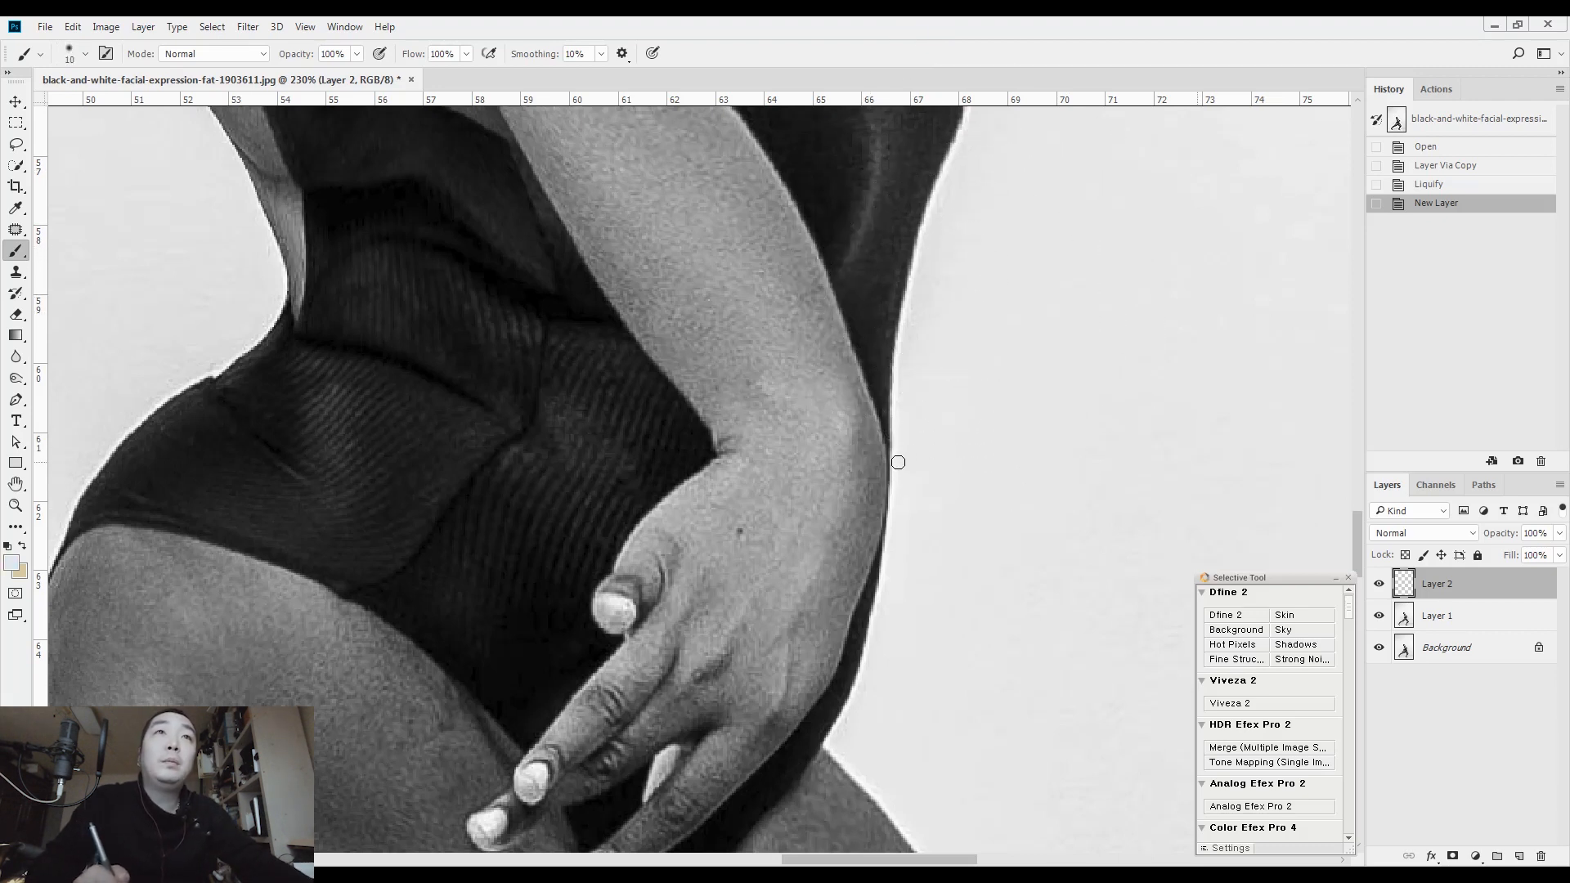
# Paint background colour over the swimsuit's outer edge between the bust and the wrist to narrow the waist
pyautogui.moveTo(904, 292); pyautogui.dragTo(946, 175)
pyautogui.scroll(3, 940, 262)
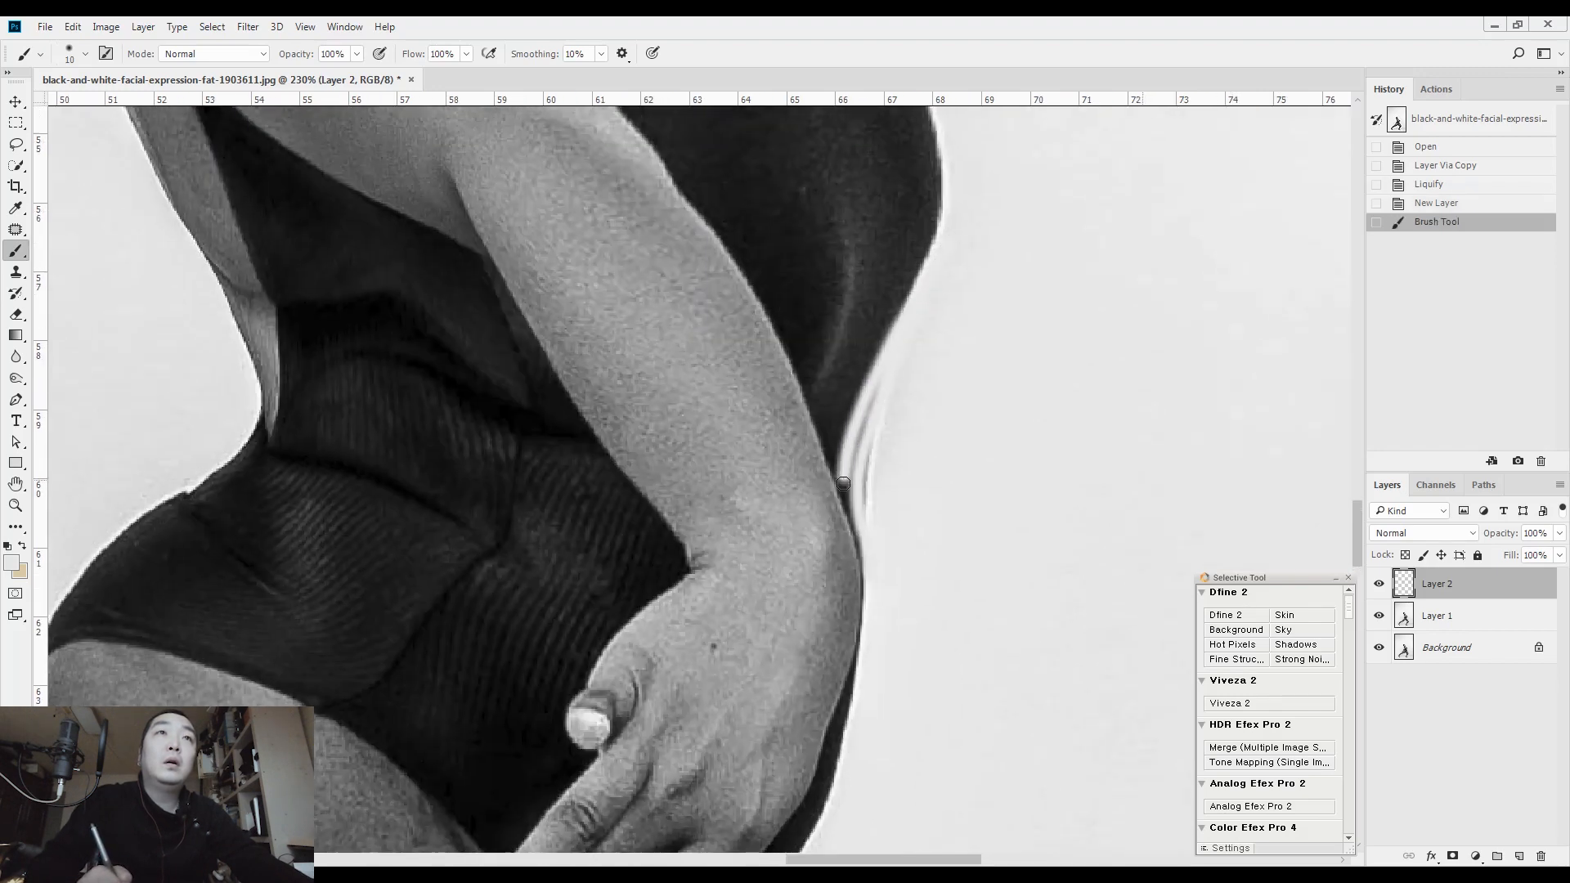
pyautogui.moveTo(865, 533); pyautogui.dragTo(871, 585)
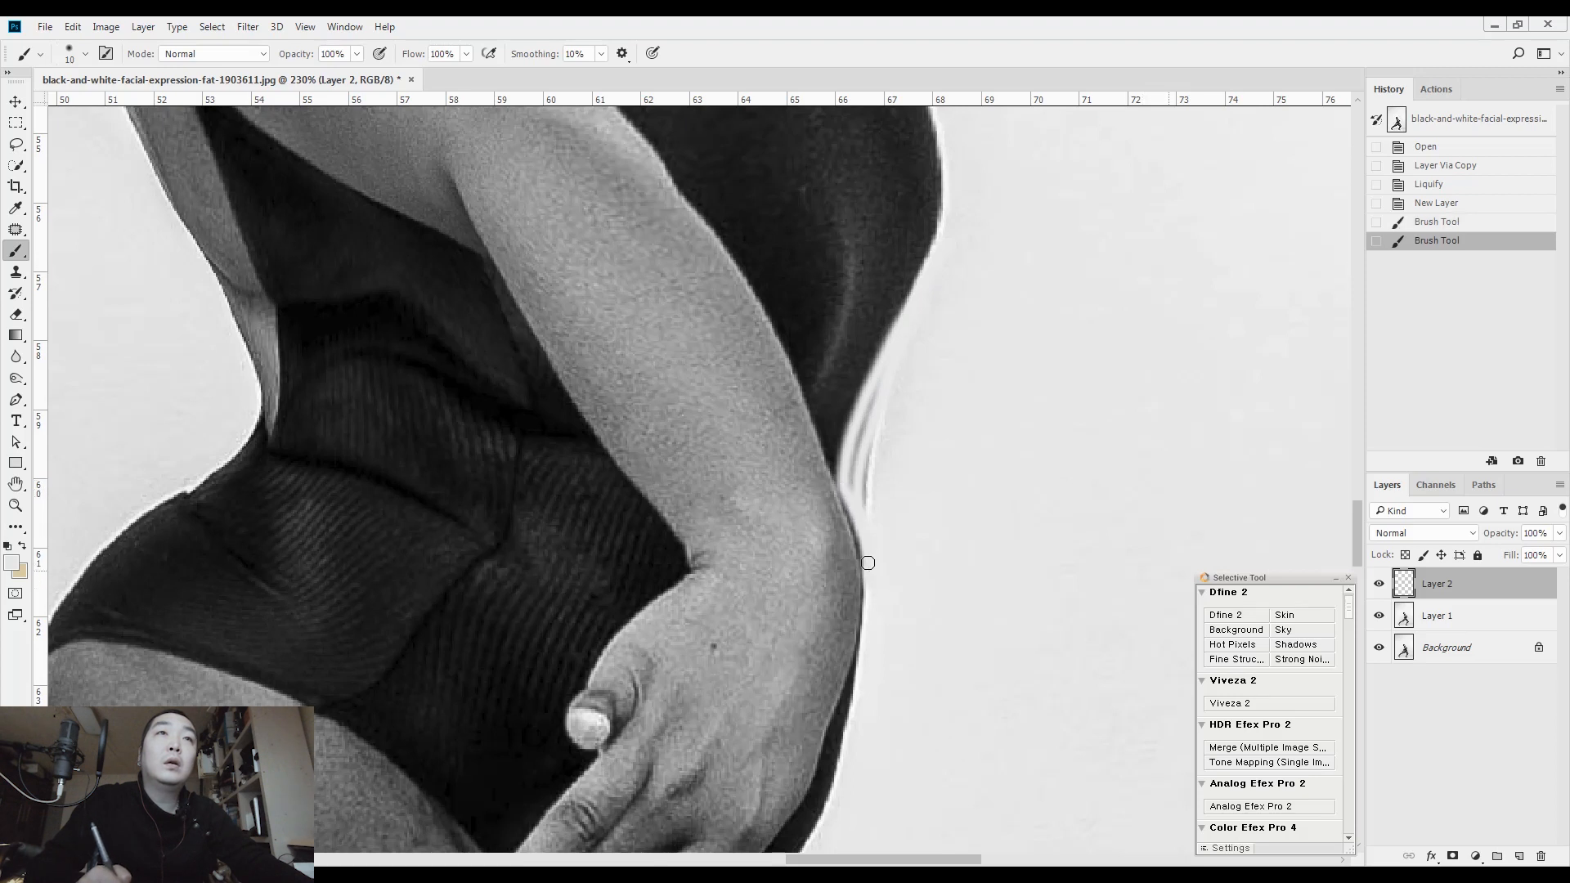
pyautogui.moveTo(874, 417)
pyautogui.mouseDown()
pyautogui.moveTo(860, 452)
pyautogui.moveTo(891, 370)
pyautogui.moveTo(858, 498)
pyautogui.moveTo(880, 459)
pyautogui.mouseUp()
pyautogui.moveTo(875, 400); pyautogui.dragTo(894, 350)
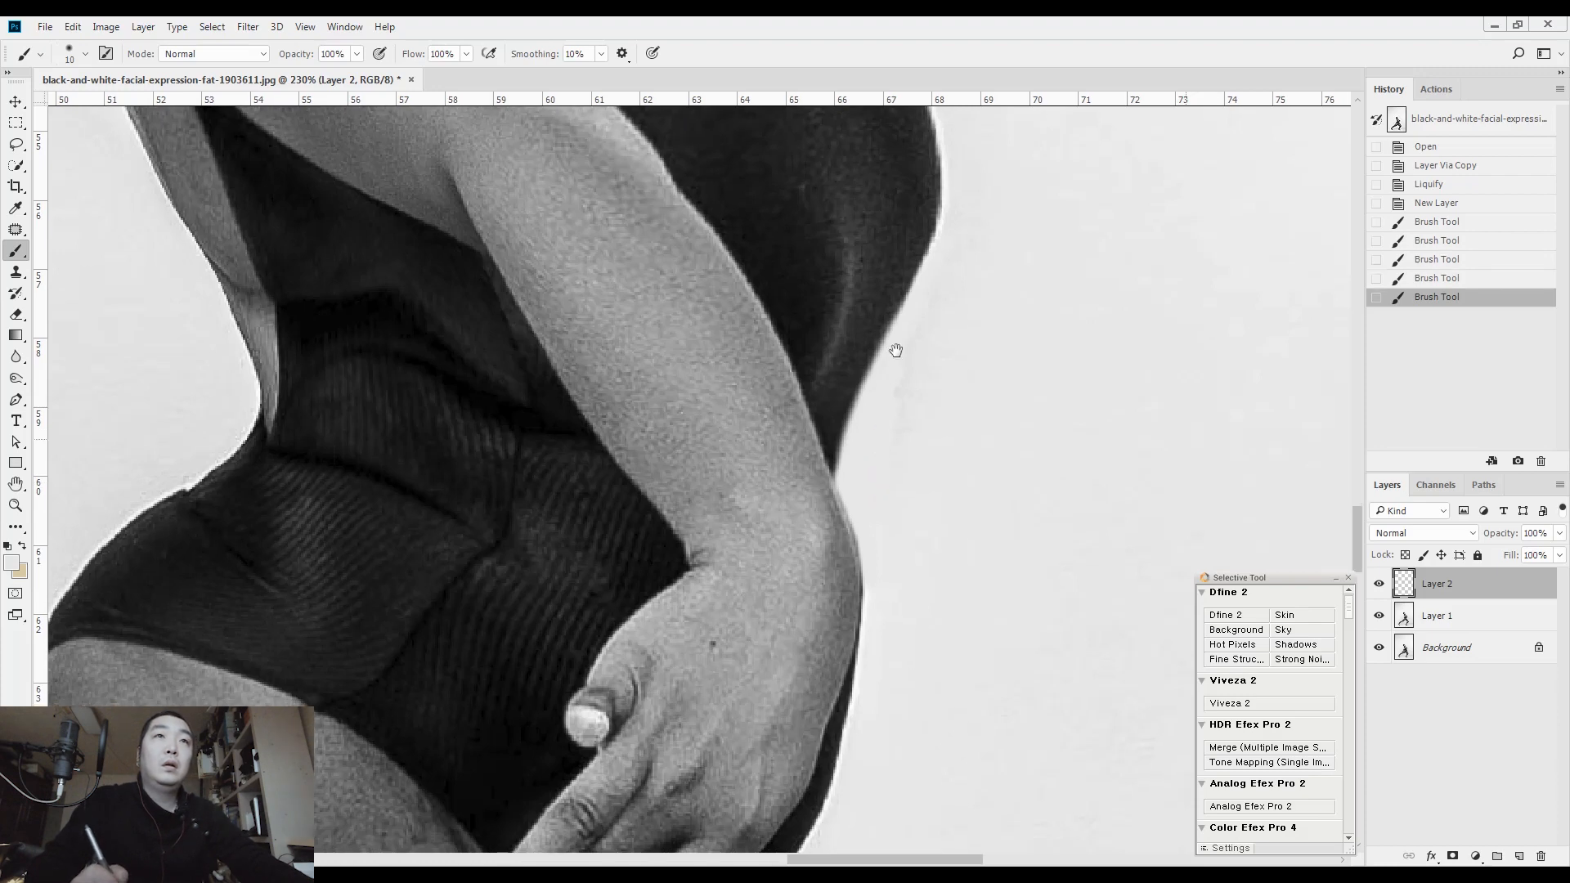
# Paint out the strip of swimsuit protruding below the wrist down to the top of the front thigh
pyautogui.moveTo(830, 688); pyautogui.dragTo(862, 424)
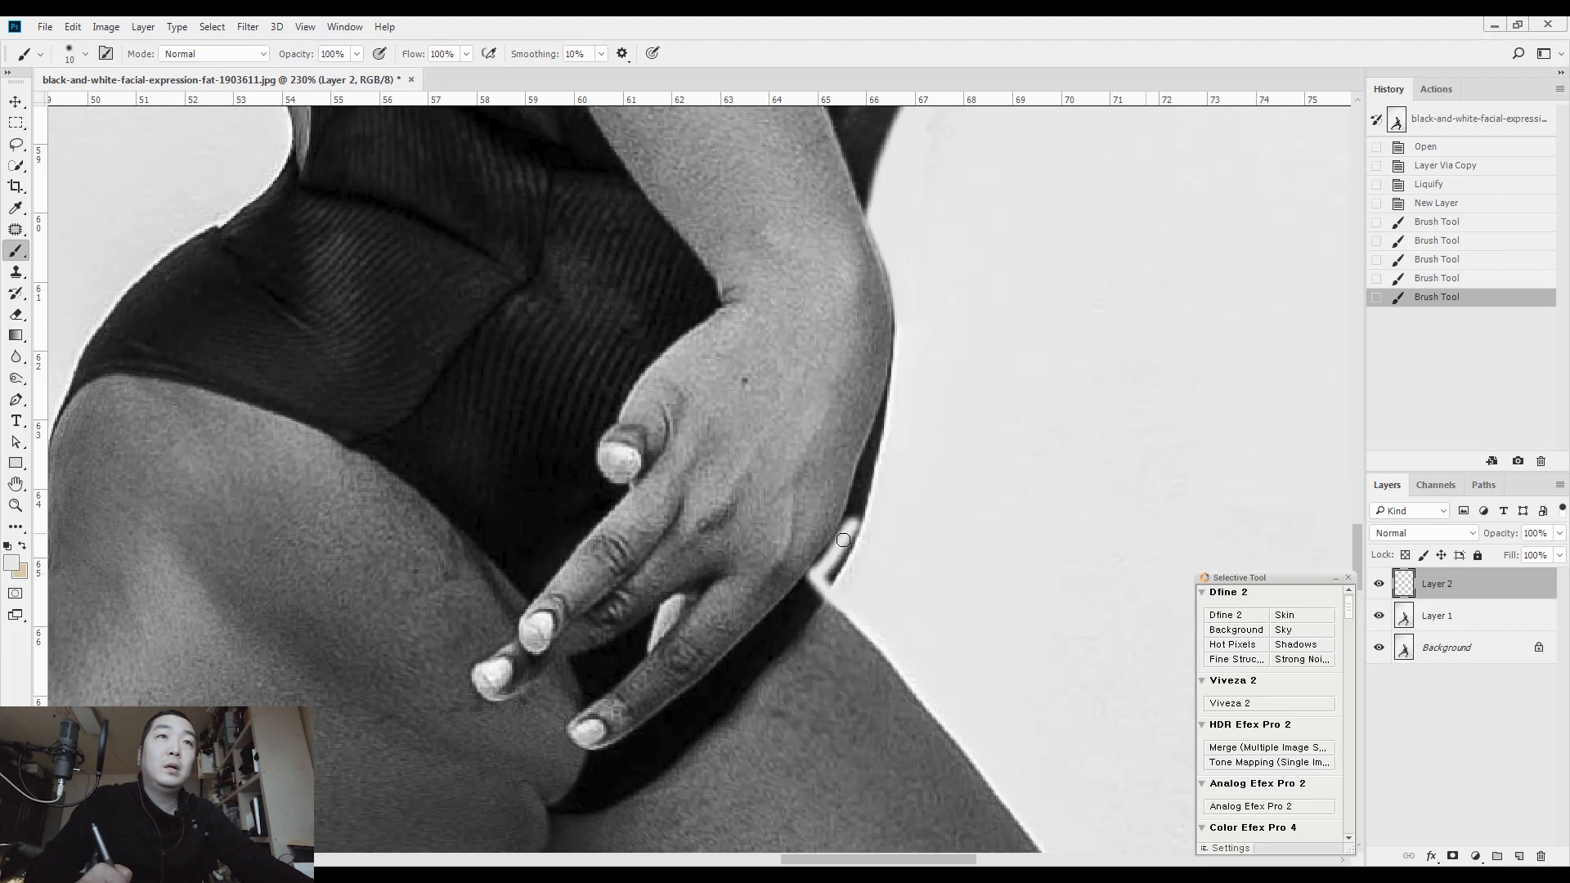
pyautogui.moveTo(847, 528); pyautogui.dragTo(821, 569)
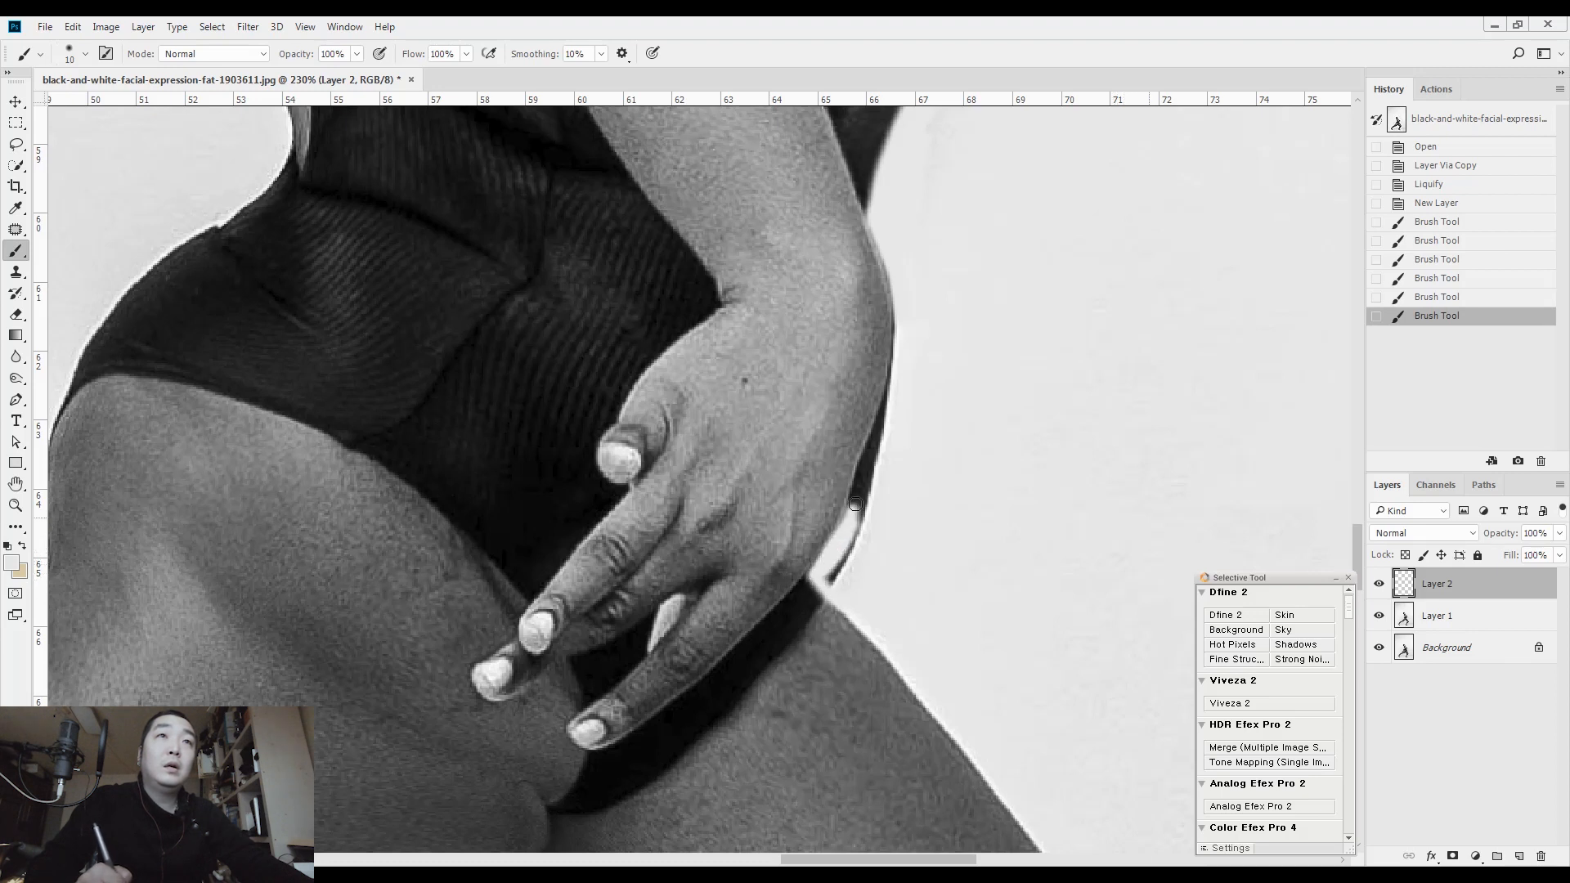
pyautogui.moveTo(843, 564); pyautogui.dragTo(840, 575)
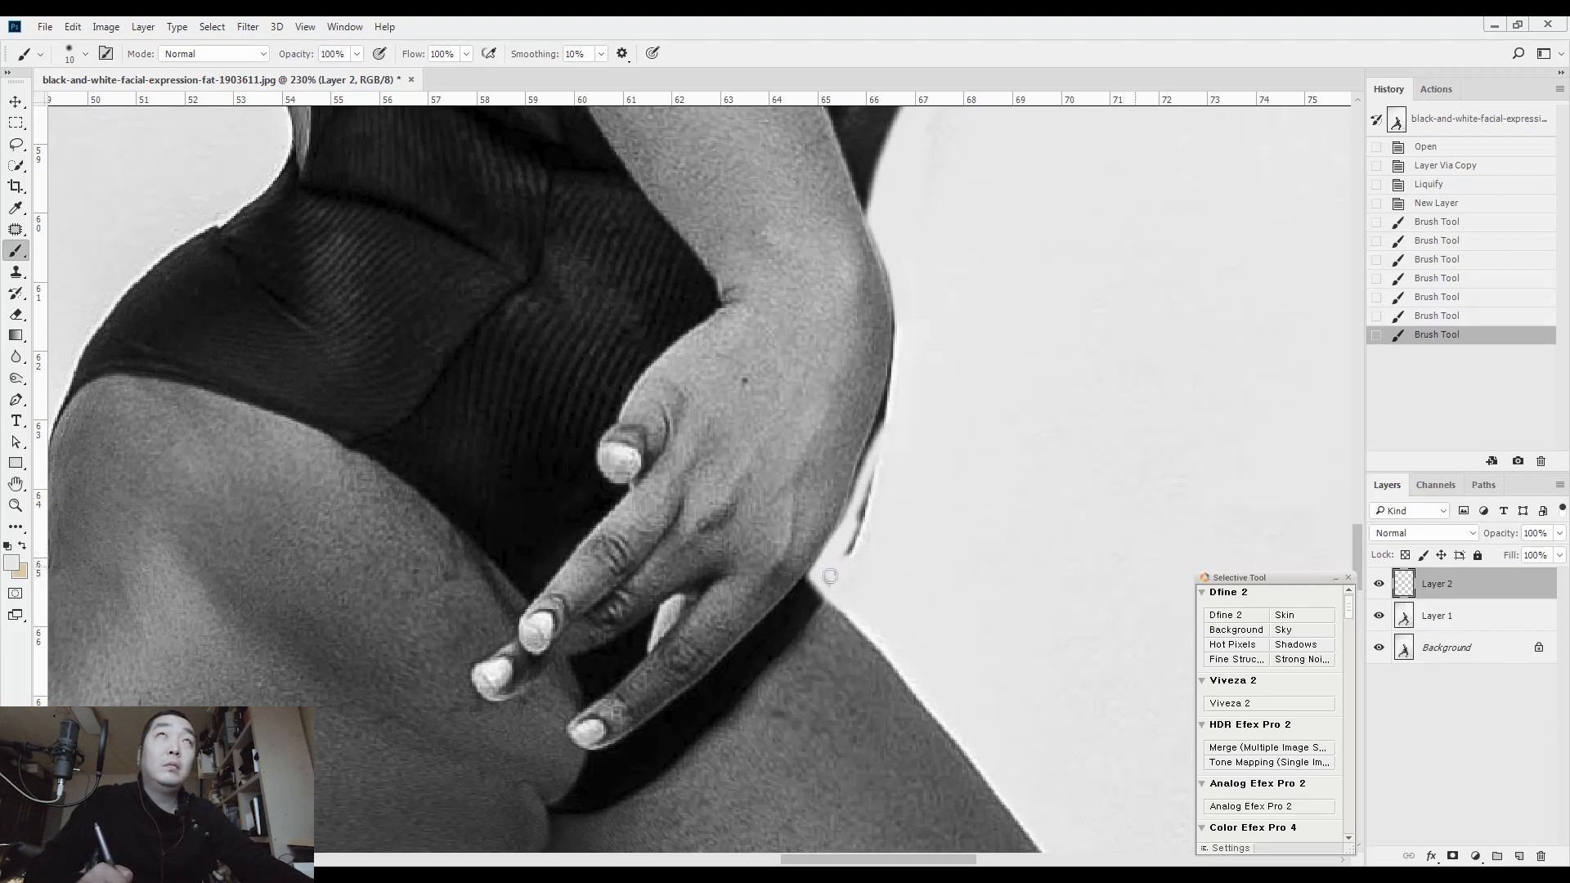
pyautogui.moveTo(883, 479); pyautogui.dragTo(862, 520)
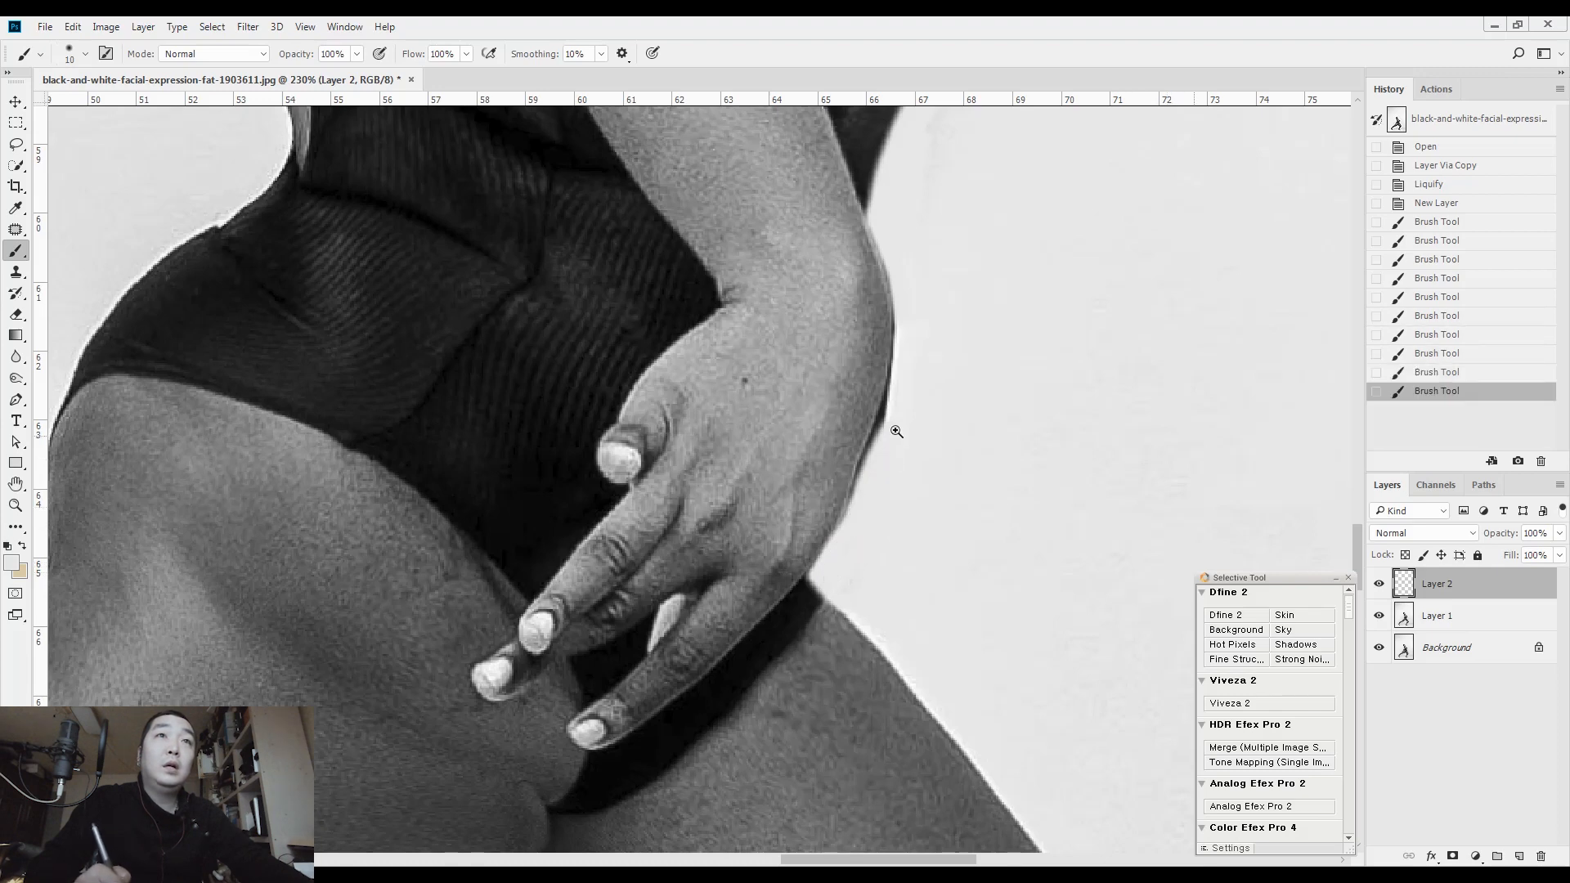
# Paint background colour along the outer edge of the hand and wrist with a size 7 brush to clean up the fringe
pyautogui.moveTo(888, 458); pyautogui.dragTo(885, 453)
pyautogui.scroll(4, 874, 451)
pyautogui.moveTo(836, 582)
pyautogui.mouseDown()
pyautogui.moveTo(851, 561)
pyautogui.moveTo(824, 588)
pyautogui.mouseUp()
pyautogui.press('[')
pyautogui.press('[')
pyautogui.press('[')
pyautogui.moveTo(851, 485)
pyautogui.mouseDown()
pyautogui.moveTo(900, 385)
pyautogui.moveTo(928, 252)
pyautogui.mouseUp()
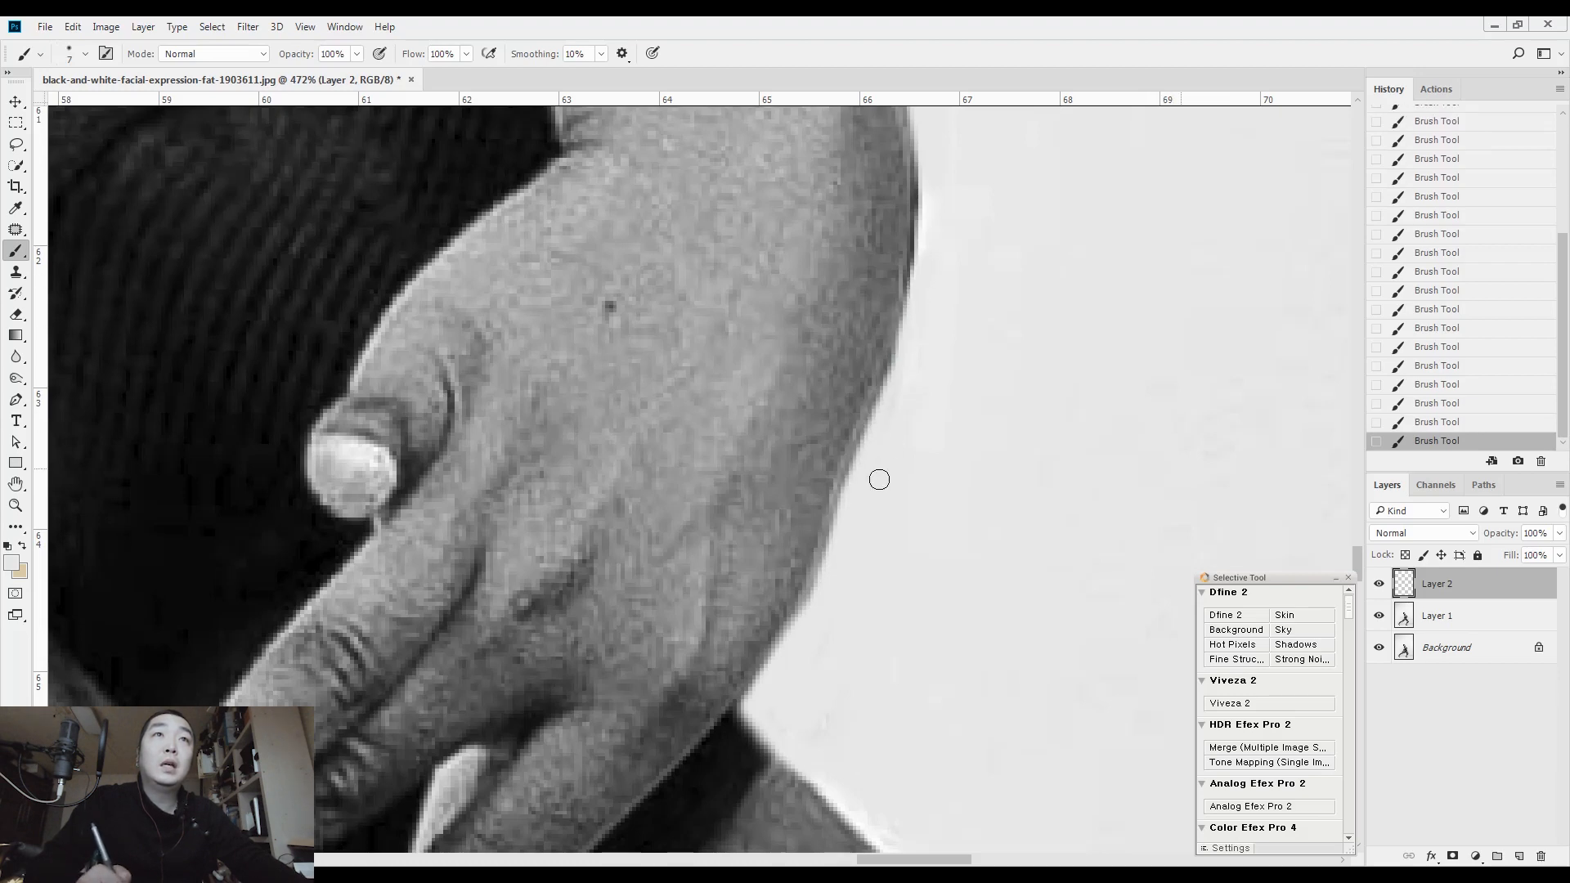
pyautogui.moveTo(852, 516)
pyautogui.mouseDown()
pyautogui.moveTo(910, 346)
pyautogui.moveTo(936, 203)
pyautogui.mouseUp()
pyautogui.moveTo(925, 371); pyautogui.dragTo(873, 360)
pyautogui.moveTo(885, 318); pyautogui.dragTo(902, 192)
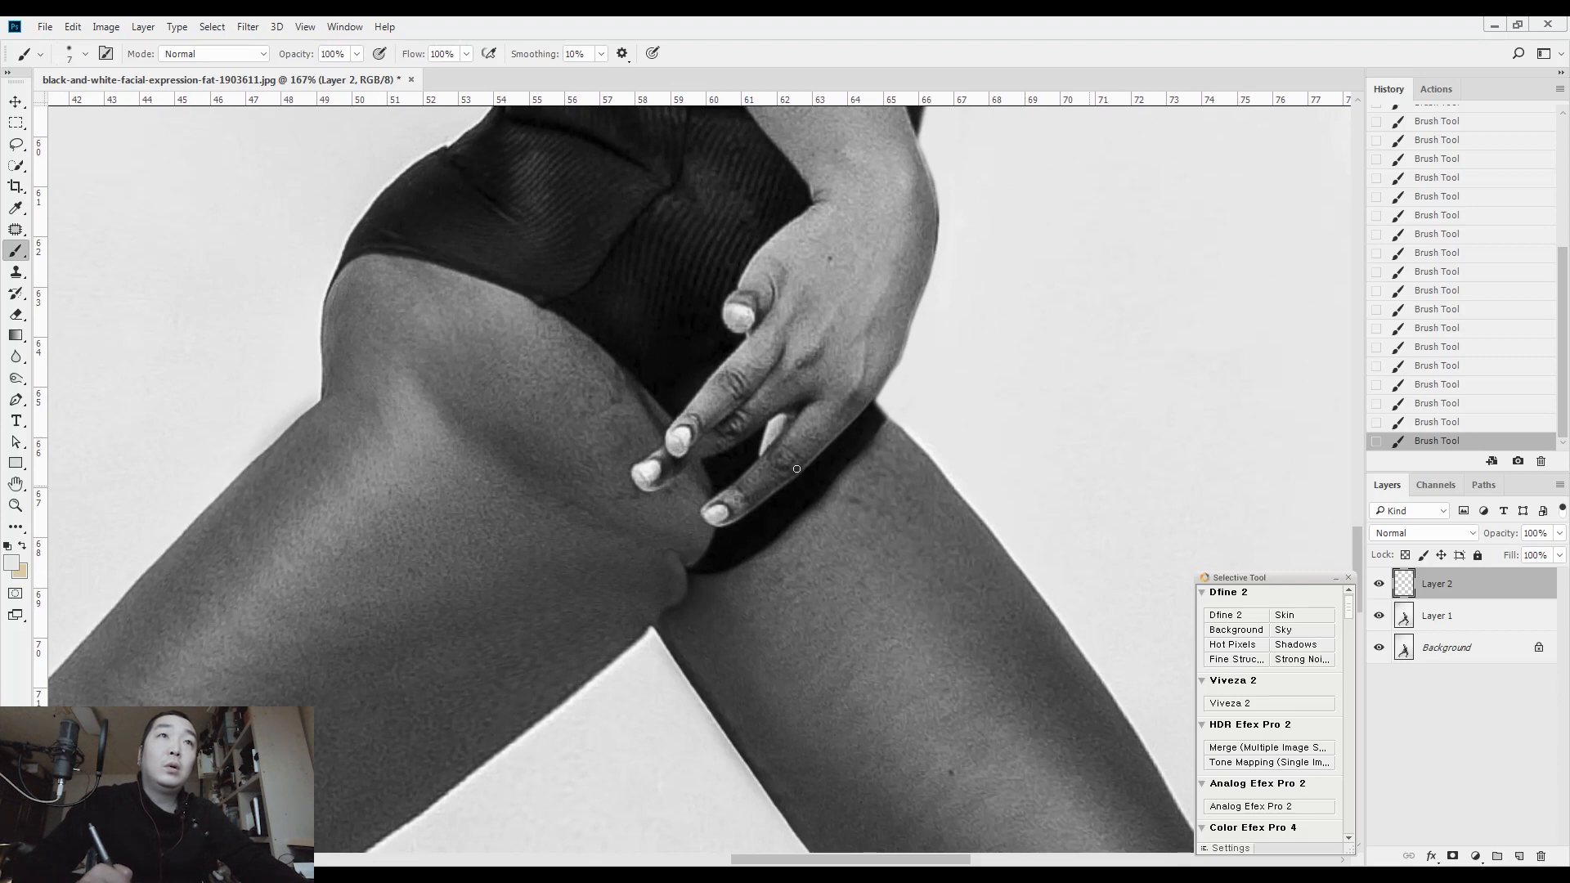
# Add a new layer above the background paint layer and set up the Clone Stamp with a size 10 brush
pyautogui.moveTo(749, 576); pyautogui.dragTo(777, 575)
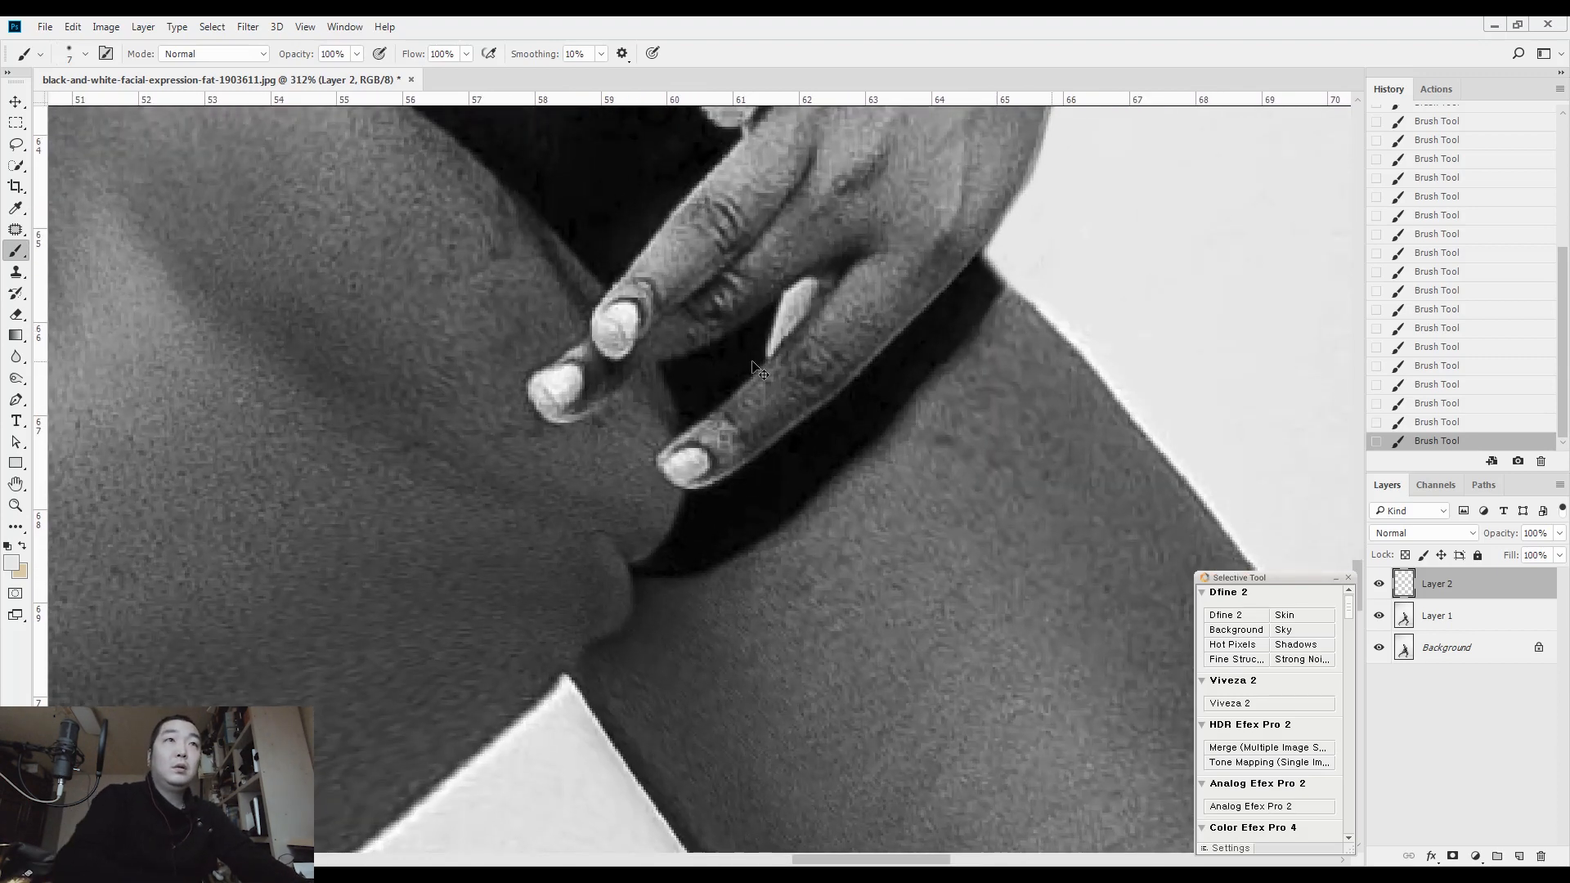
pyautogui.hotkey('ctrl', 'shift', 'alt', 'n')
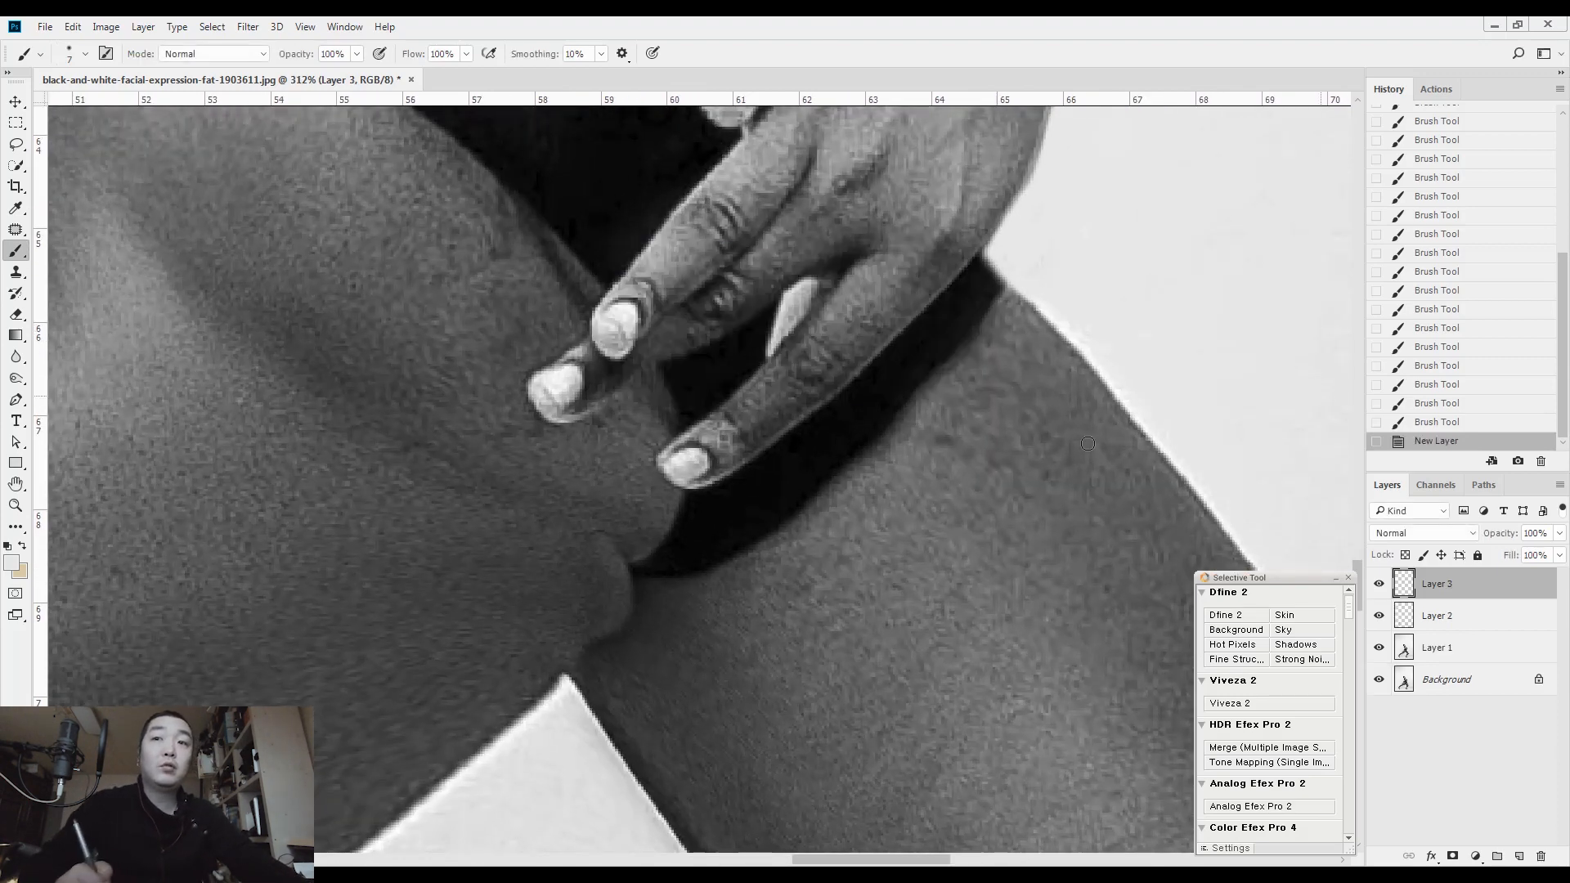
pyautogui.press('s')
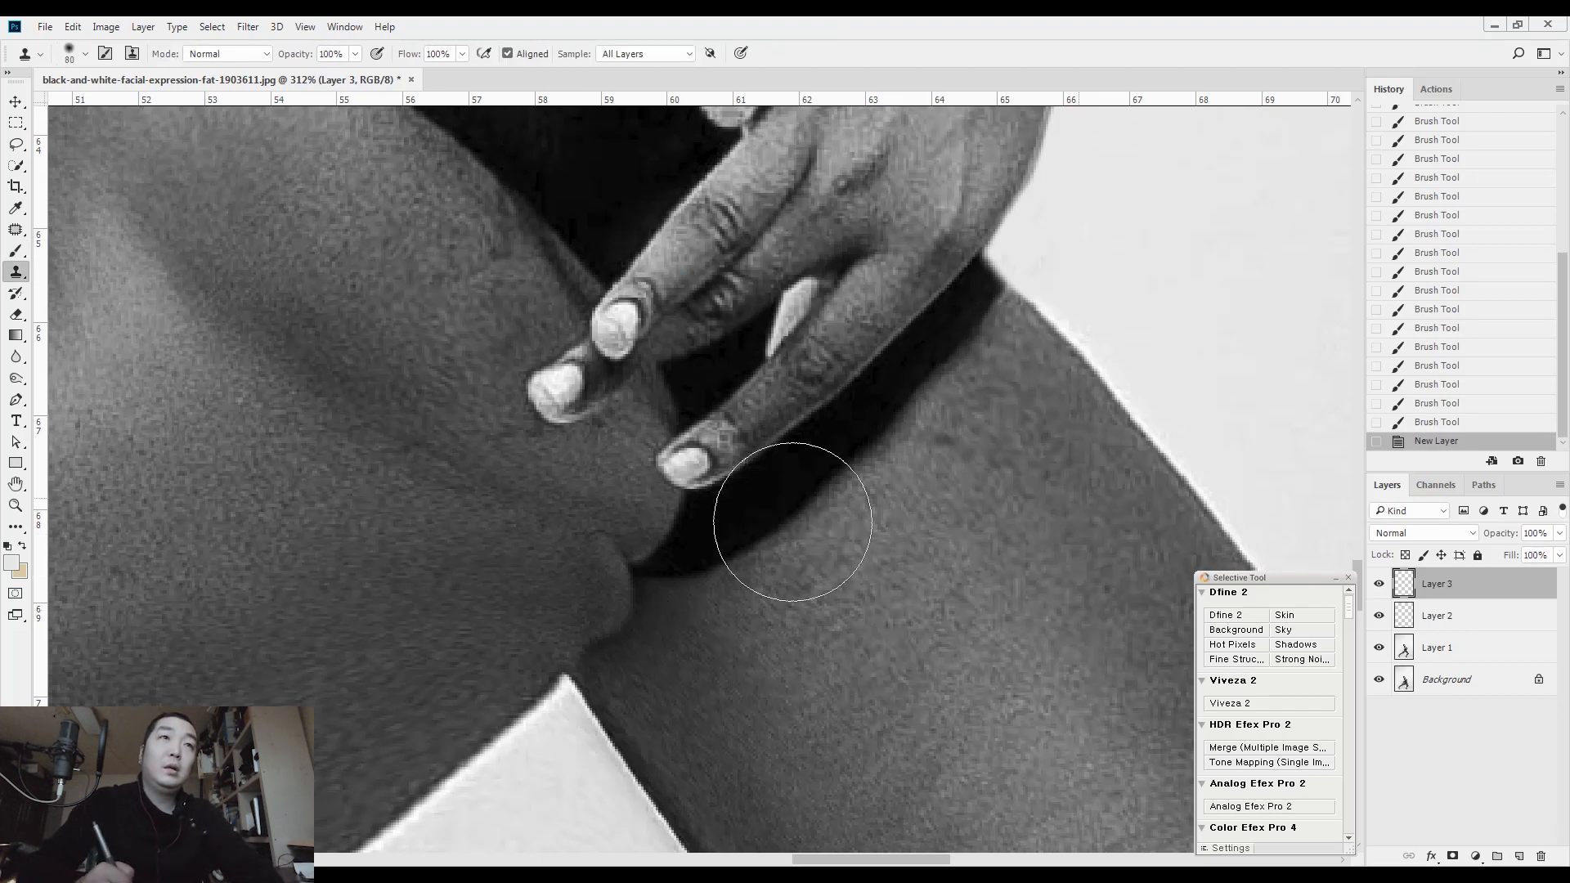
pyautogui.press('[')
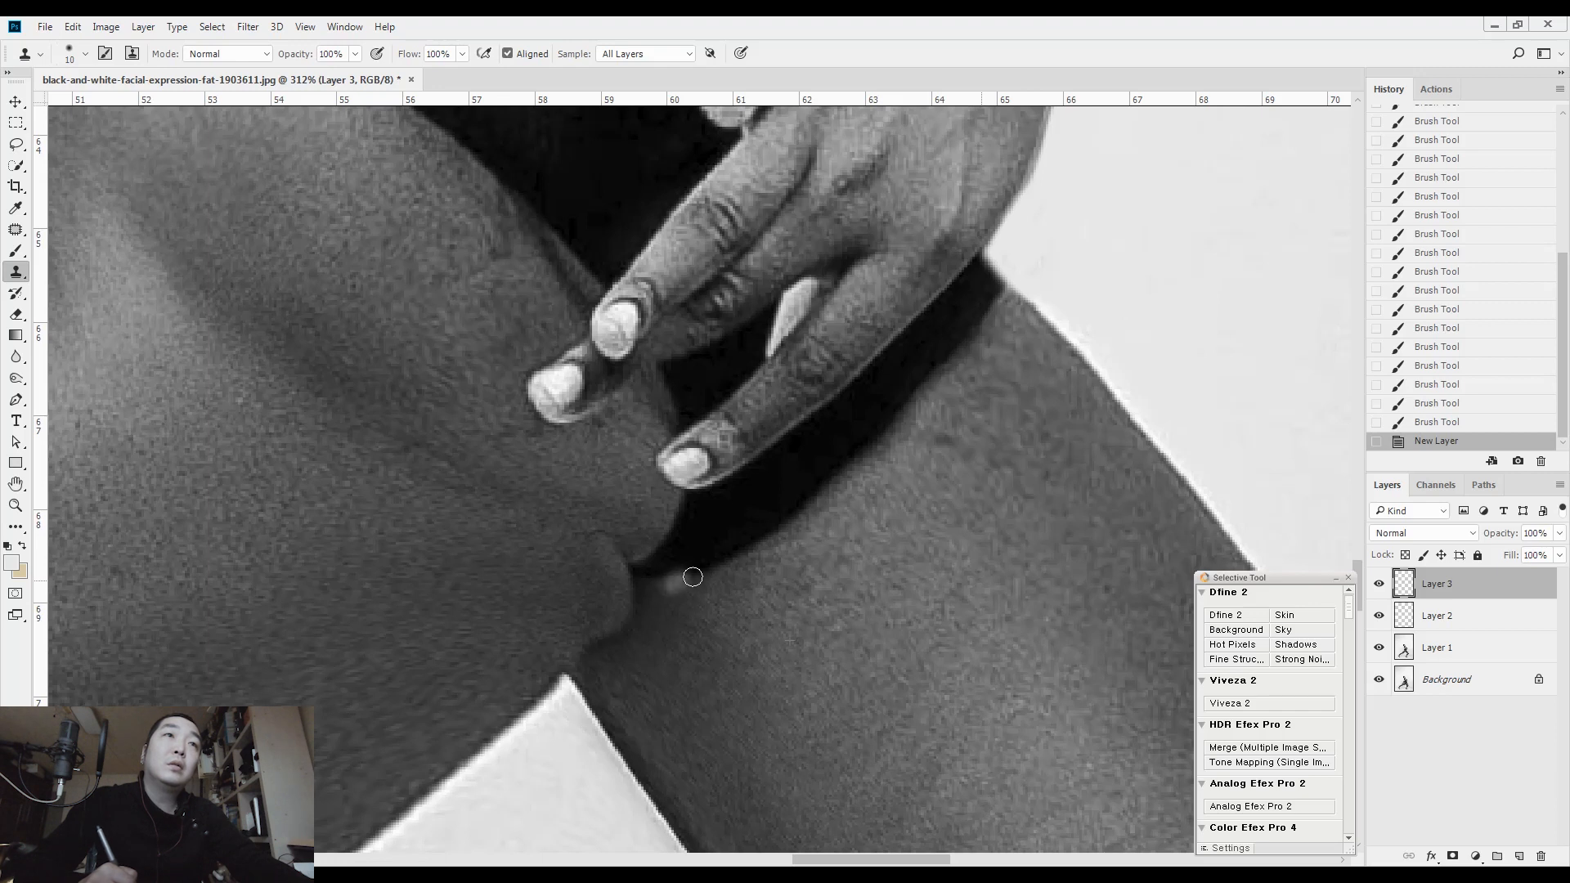
# Clone front-thigh skin over the dark swimsuit strip running beneath the lowest finger towards the wrist
pyautogui.moveTo(693, 577)
pyautogui.mouseDown()
pyautogui.moveTo(797, 494)
pyautogui.moveTo(880, 384)
pyautogui.mouseUp()
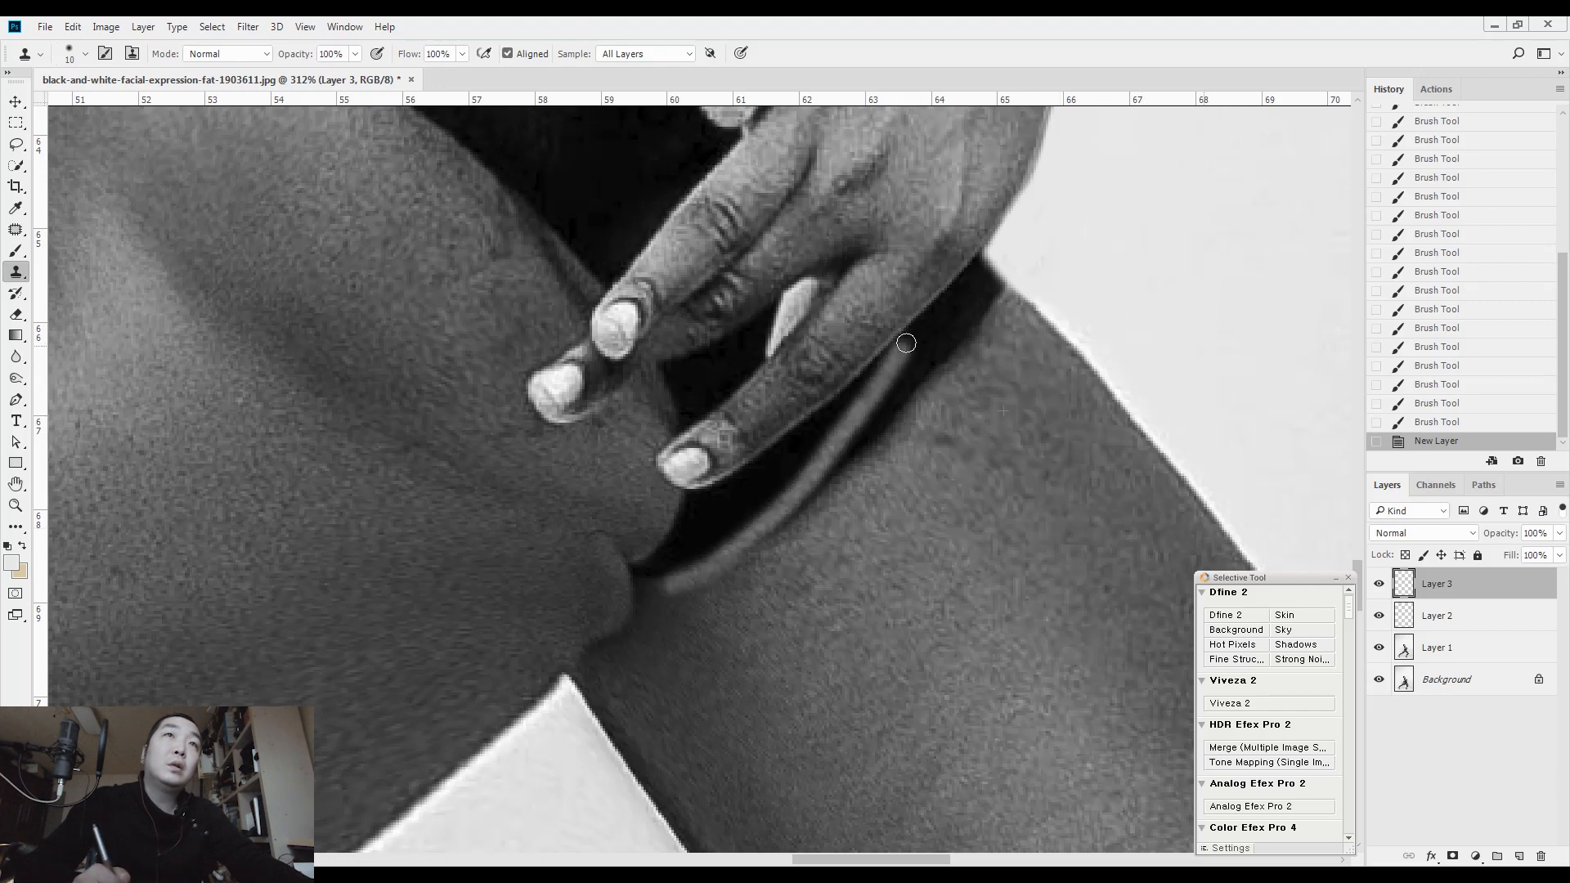
pyautogui.moveTo(914, 334); pyautogui.dragTo(917, 333)
pyautogui.moveTo(917, 335); pyautogui.dragTo(767, 527)
pyautogui.moveTo(679, 584); pyautogui.dragTo(907, 344)
pyautogui.moveTo(906, 345); pyautogui.dragTo(864, 389)
pyautogui.moveTo(788, 483); pyautogui.dragTo(783, 488)
pyautogui.moveTo(784, 488); pyautogui.dragTo(898, 352)
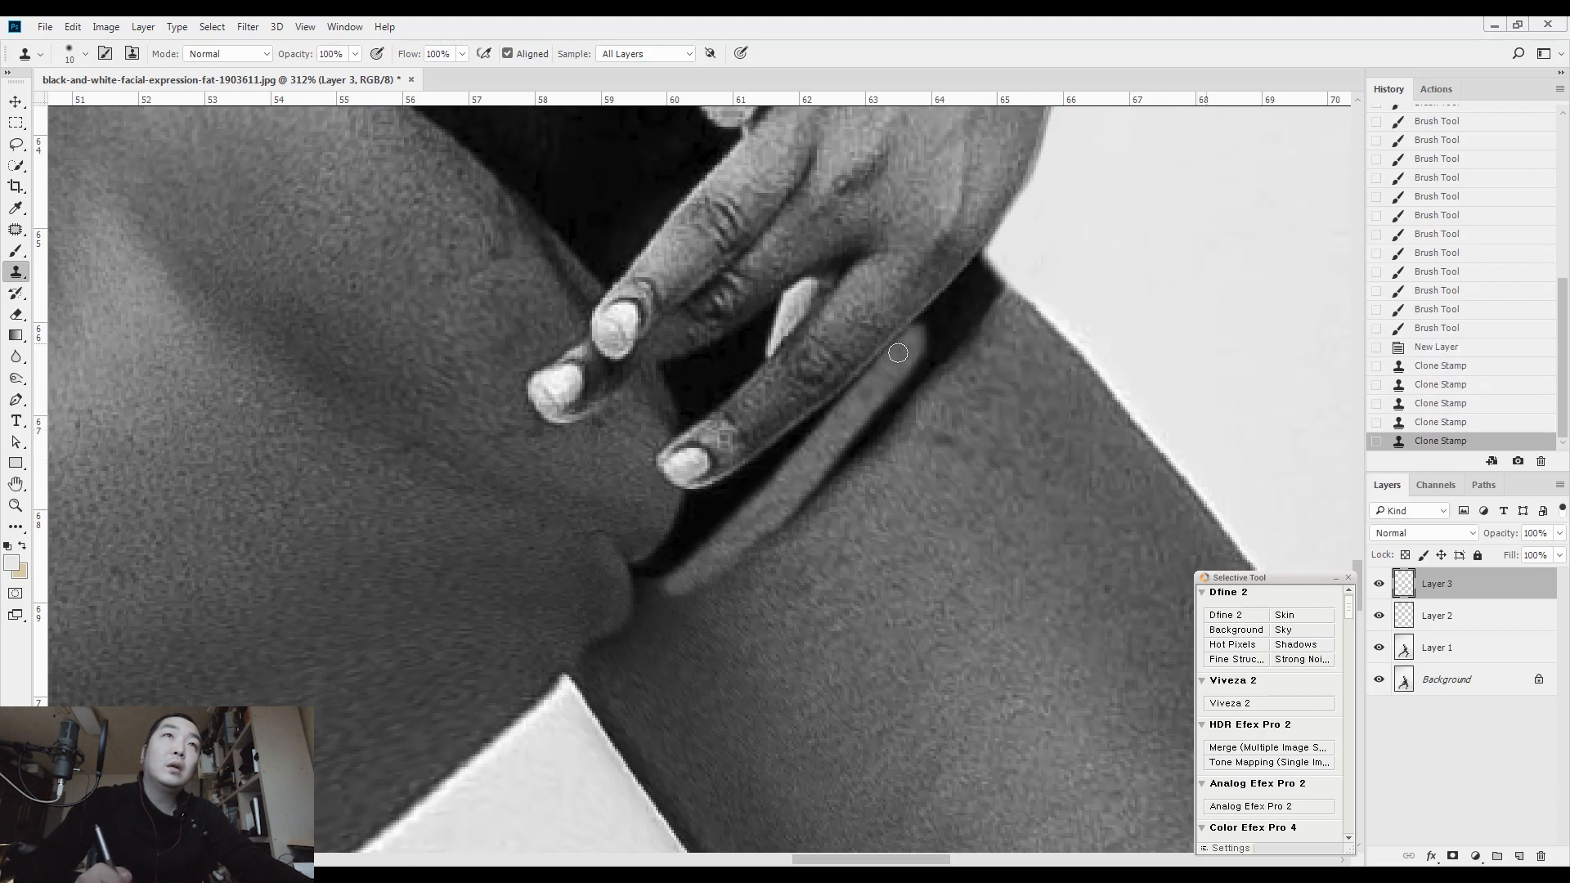
pyautogui.moveTo(788, 478)
pyautogui.mouseDown()
pyautogui.moveTo(739, 537)
pyautogui.moveTo(811, 491)
pyautogui.moveTo(737, 560)
pyautogui.moveTo(862, 451)
pyautogui.moveTo(777, 546)
pyautogui.moveTo(883, 434)
pyautogui.mouseUp()
pyautogui.moveTo(899, 411)
pyautogui.mouseDown()
pyautogui.moveTo(850, 445)
pyautogui.moveTo(927, 372)
pyautogui.mouseUp()
pyautogui.moveTo(925, 394); pyautogui.dragTo(825, 515)
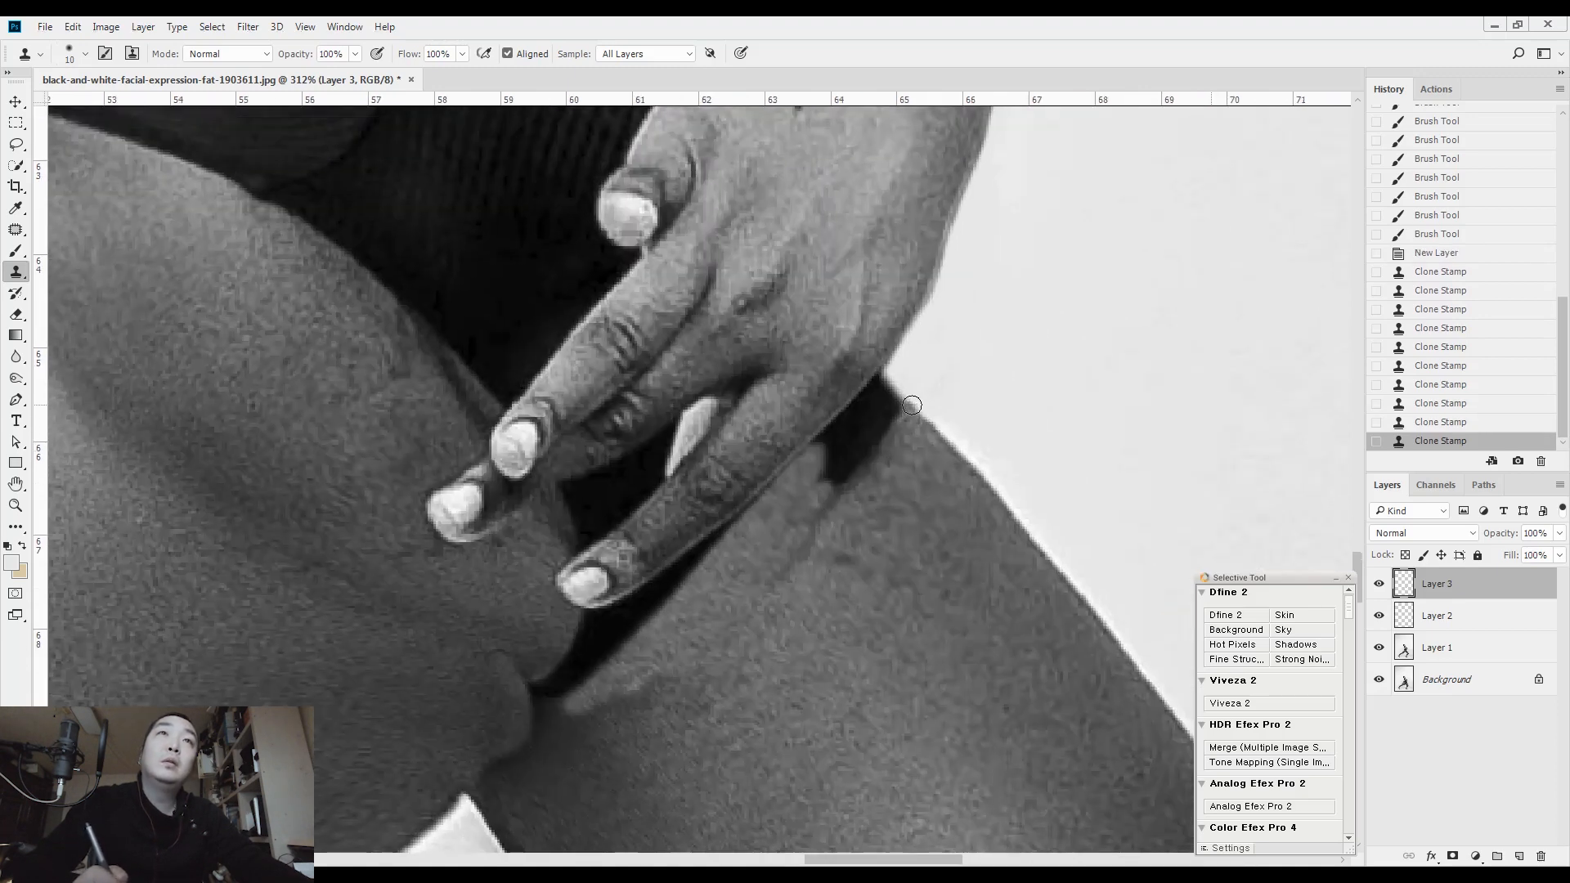
# Clone thigh skin over the remaining dark swimsuit patch where the hand meets the thigh's outer edge
pyautogui.click(913, 409)
pyautogui.moveTo(906, 402); pyautogui.dragTo(856, 473)
pyautogui.moveTo(888, 442)
pyautogui.mouseDown()
pyautogui.moveTo(829, 499)
pyautogui.moveTo(827, 468)
pyautogui.mouseUp()
pyautogui.moveTo(873, 412); pyautogui.dragTo(837, 453)
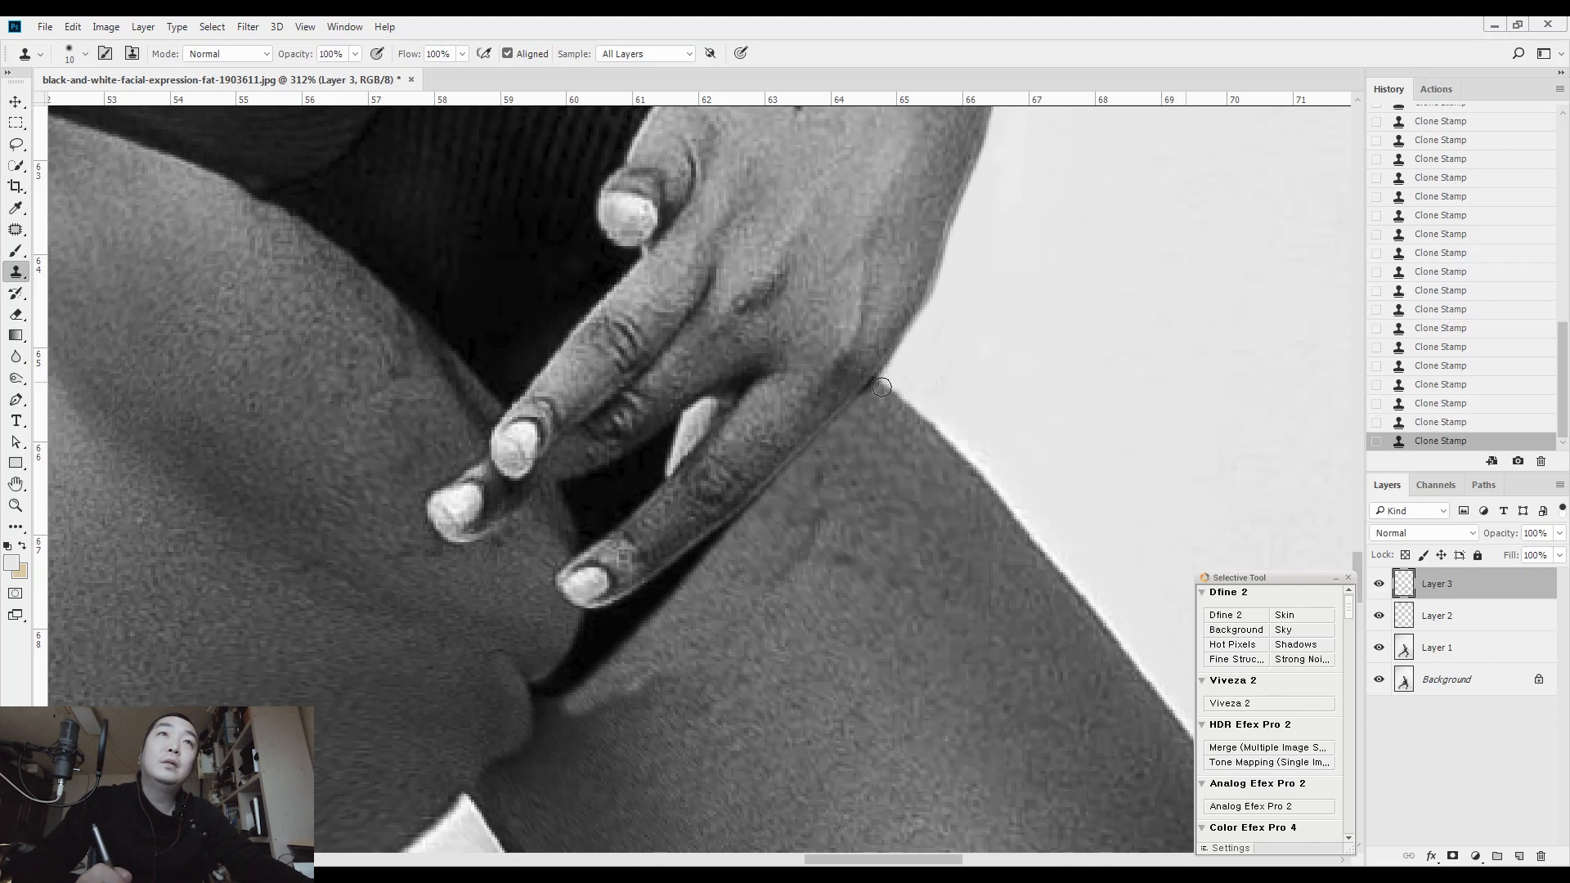
# Merge the clone layer, the background paint layer and the liquified layer into one layer
pyautogui.scroll(-5, 859, 409)
pyautogui.hscroll(-2, 860, 409)
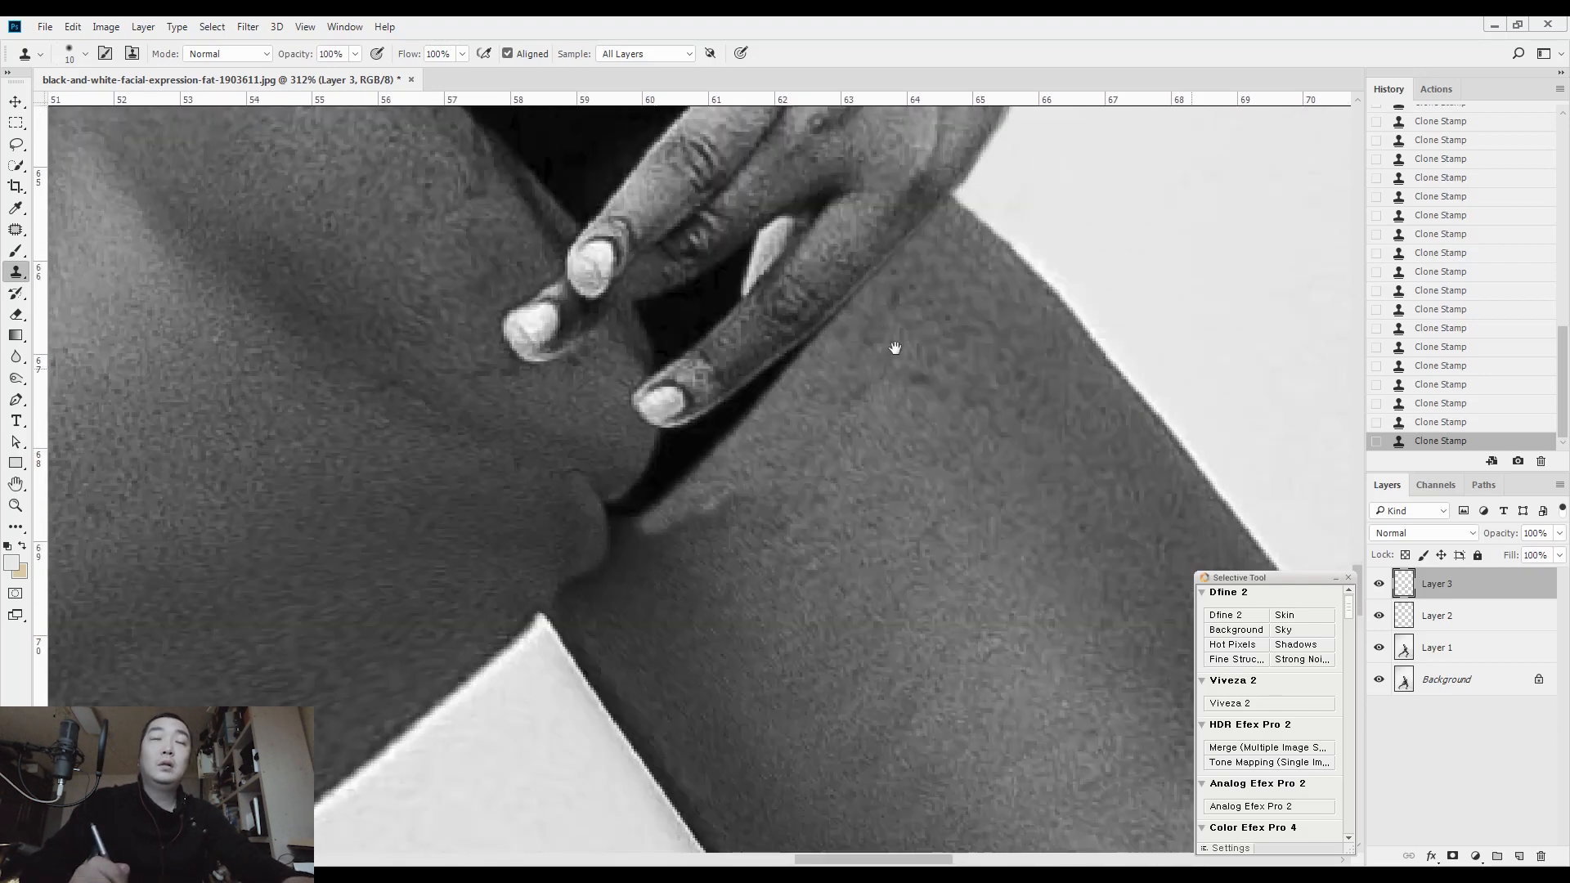
pyautogui.keyDown('shift'); pyautogui.click(1428, 651); pyautogui.keyUp('shift')
pyautogui.hotkey('ctrl', 'e')
# Patch the uneven light skin area at the top of the inner front thigh with the Patch tool and deselect
pyautogui.press('j')
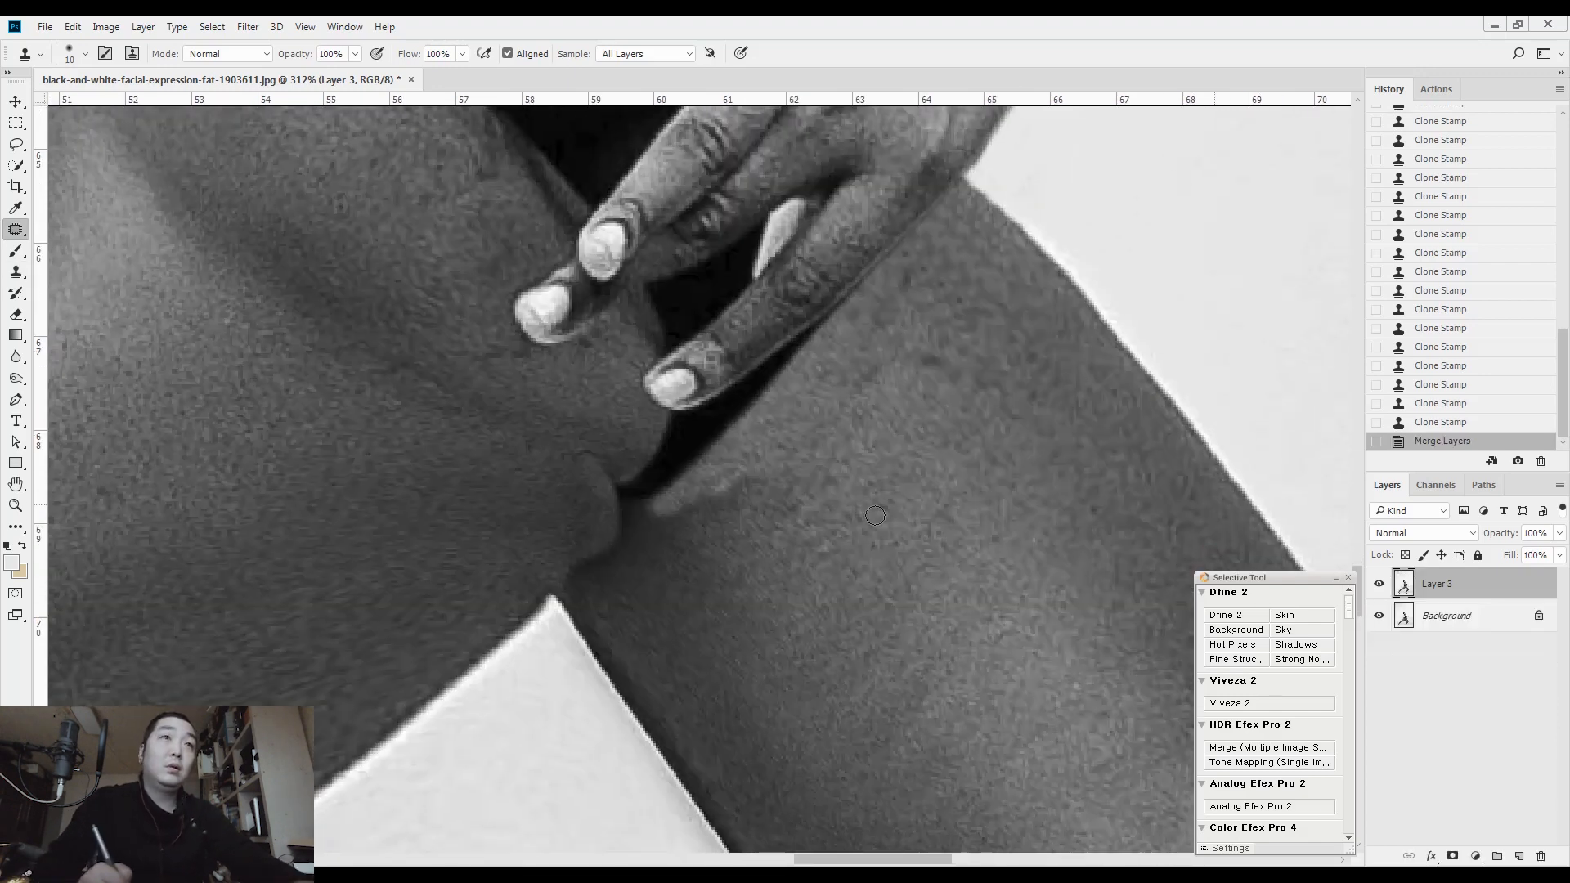
pyautogui.moveTo(771, 438); pyautogui.dragTo(686, 546)
pyautogui.moveTo(742, 476)
pyautogui.mouseDown()
pyautogui.moveTo(798, 569)
pyautogui.moveTo(776, 548)
pyautogui.moveTo(650, 562)
pyautogui.mouseUp()
pyautogui.hotkey('ctrl', 'd')
# Patch the leftover smudges in the background beside the bust and wrist, and compare the retouched layer with the original
pyautogui.moveTo(846, 472); pyautogui.dragTo(879, 588)
pyautogui.moveTo(926, 438); pyautogui.dragTo(1137, 352)
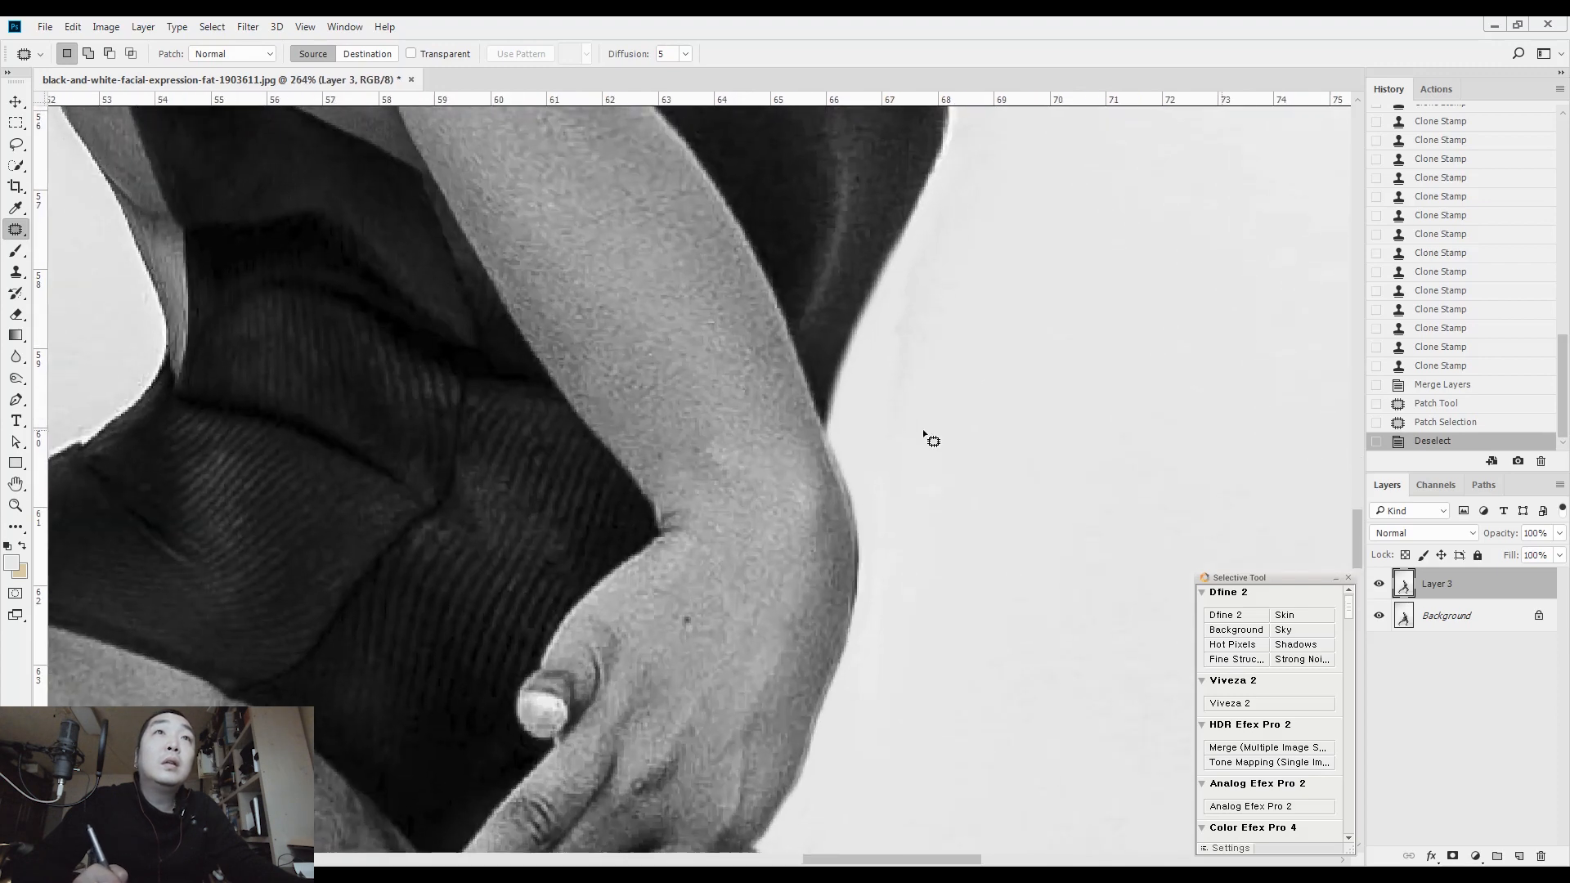
pyautogui.moveTo(902, 325); pyautogui.dragTo(898, 323)
pyautogui.moveTo(956, 458); pyautogui.dragTo(843, 270)
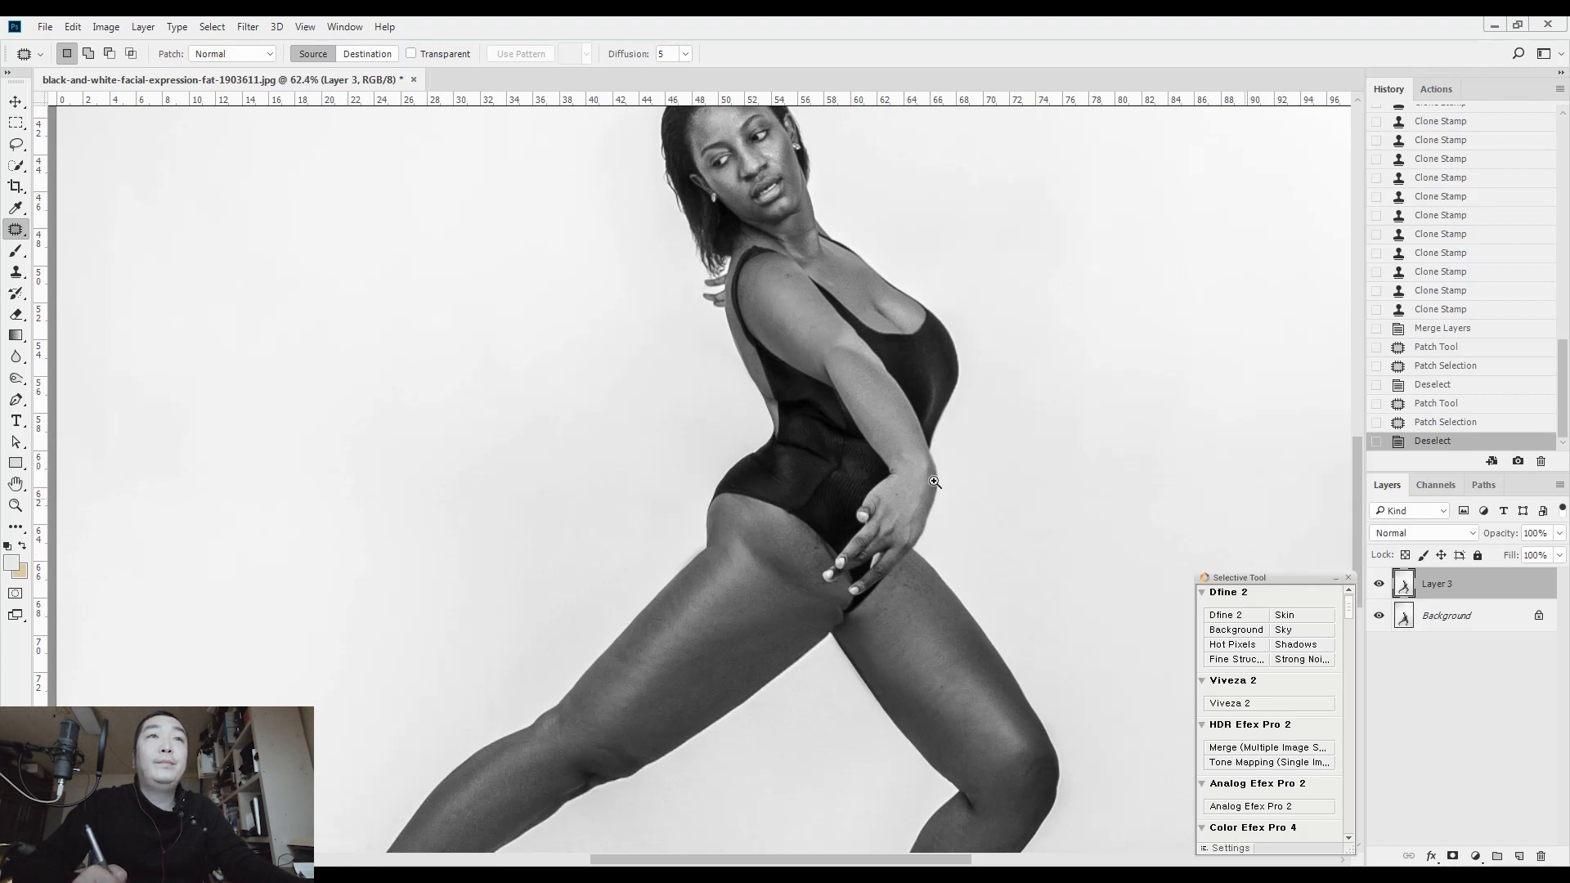
pyautogui.moveTo(964, 466); pyautogui.dragTo(882, 546)
pyautogui.moveTo(750, 533); pyautogui.dragTo(833, 609)
pyautogui.moveTo(953, 486)
pyautogui.mouseDown()
pyautogui.moveTo(815, 471)
pyautogui.moveTo(963, 479)
pyautogui.mouseUp()
pyautogui.hotkey('ctrl', 'd')
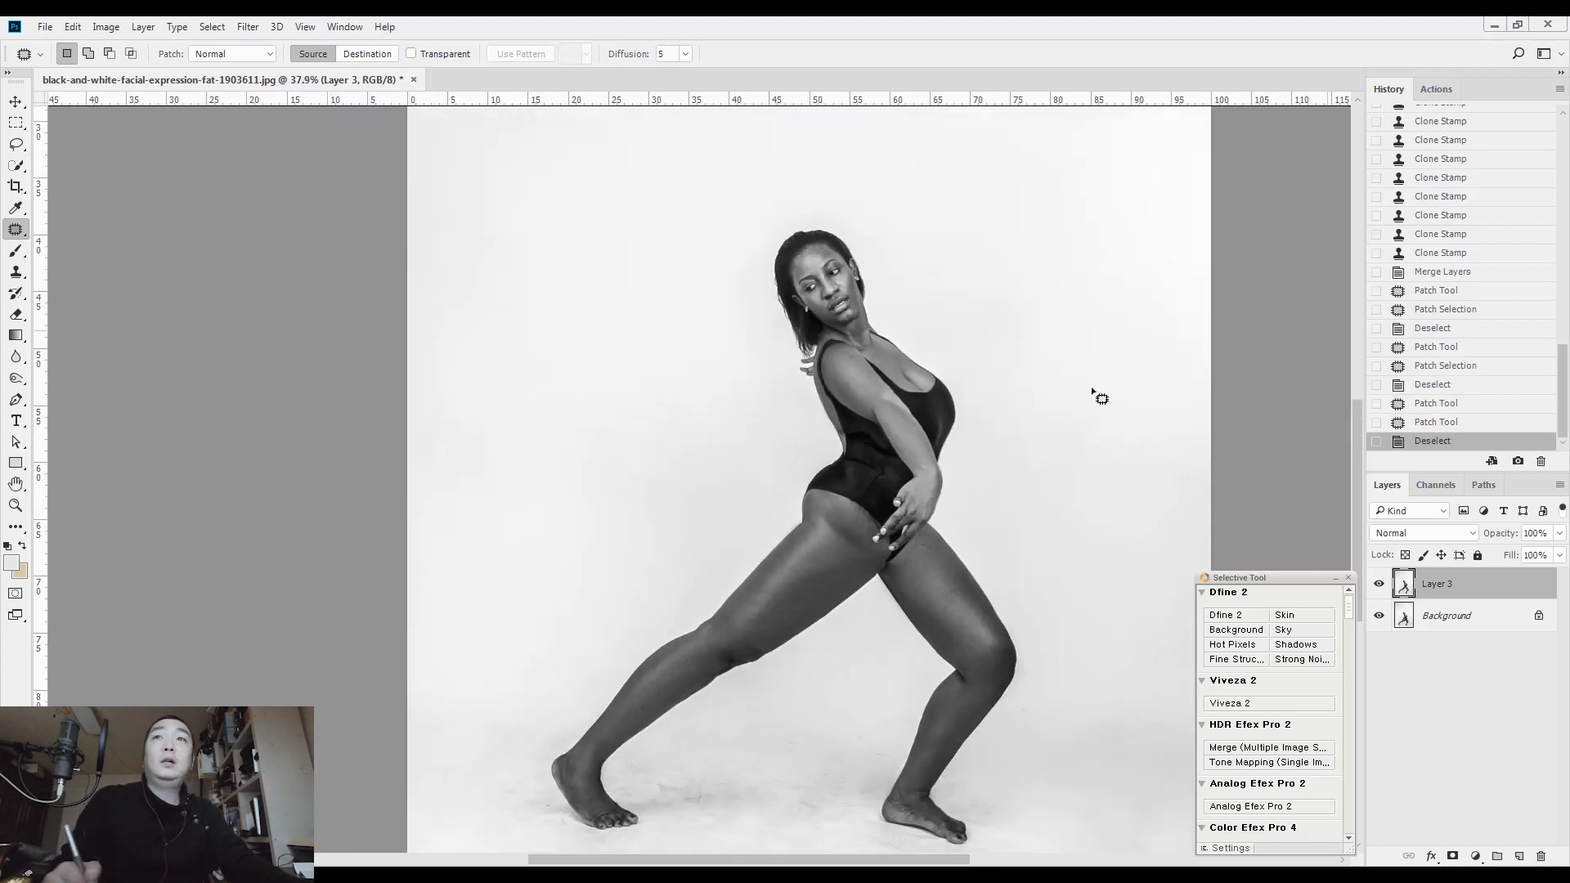
pyautogui.click(1381, 584)
pyautogui.click(1379, 585)
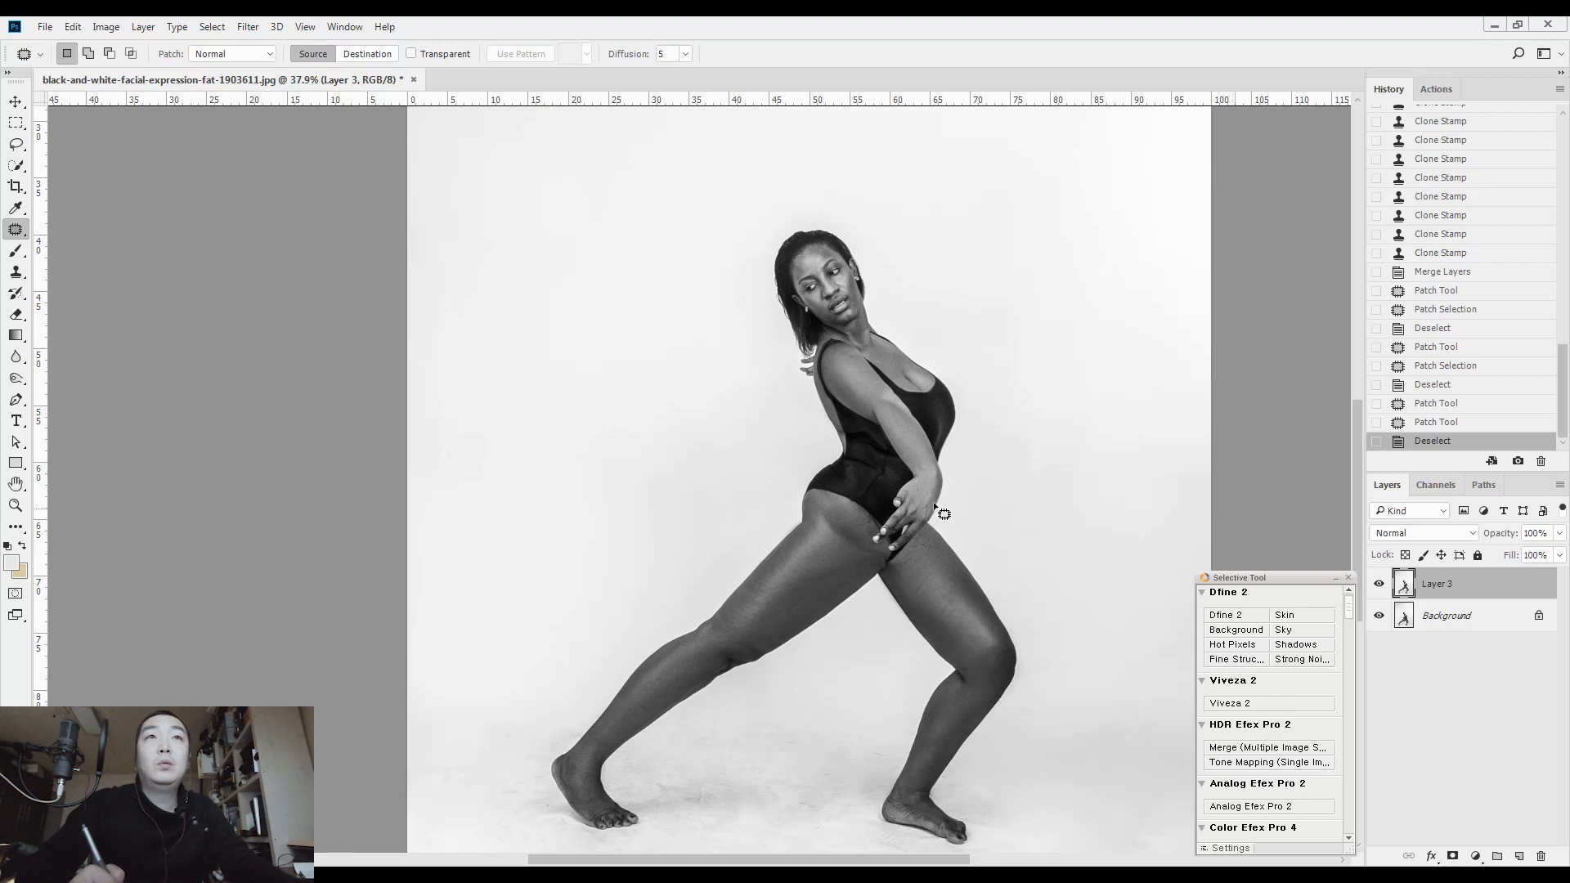
# Reopen Liquify on the merged layer and refine the underside of the extended arm with warp brush sizes between 80 and 150
pyautogui.press('m')
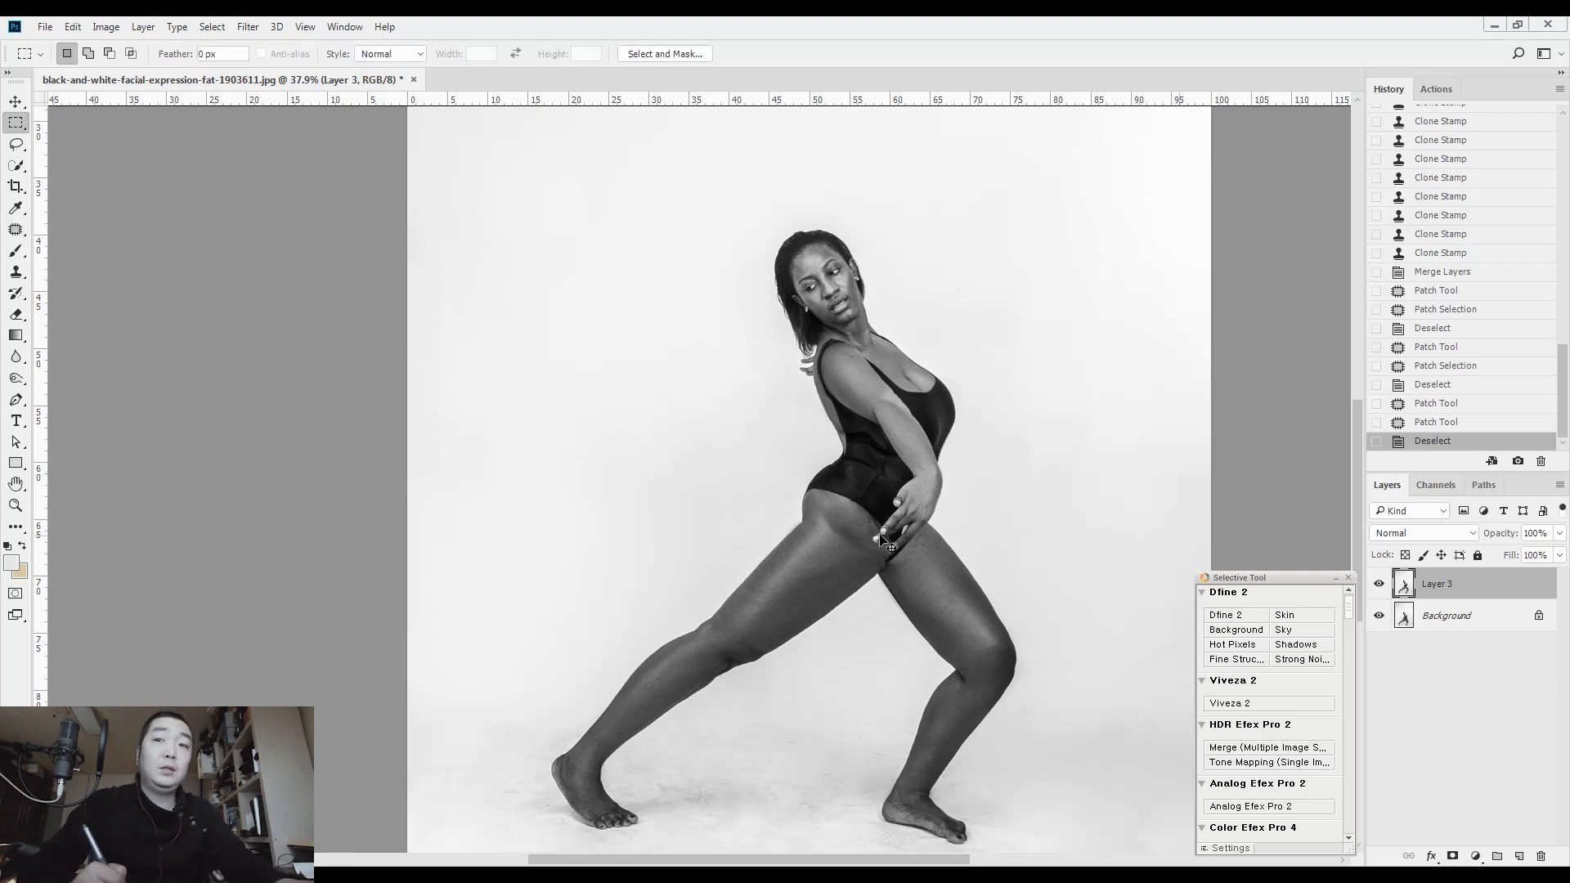
pyautogui.hotkey('ctrl', 'shift', 'x')
pyautogui.keyDown('ctrl'); pyautogui.click(854, 420); pyautogui.keyUp('ctrl')
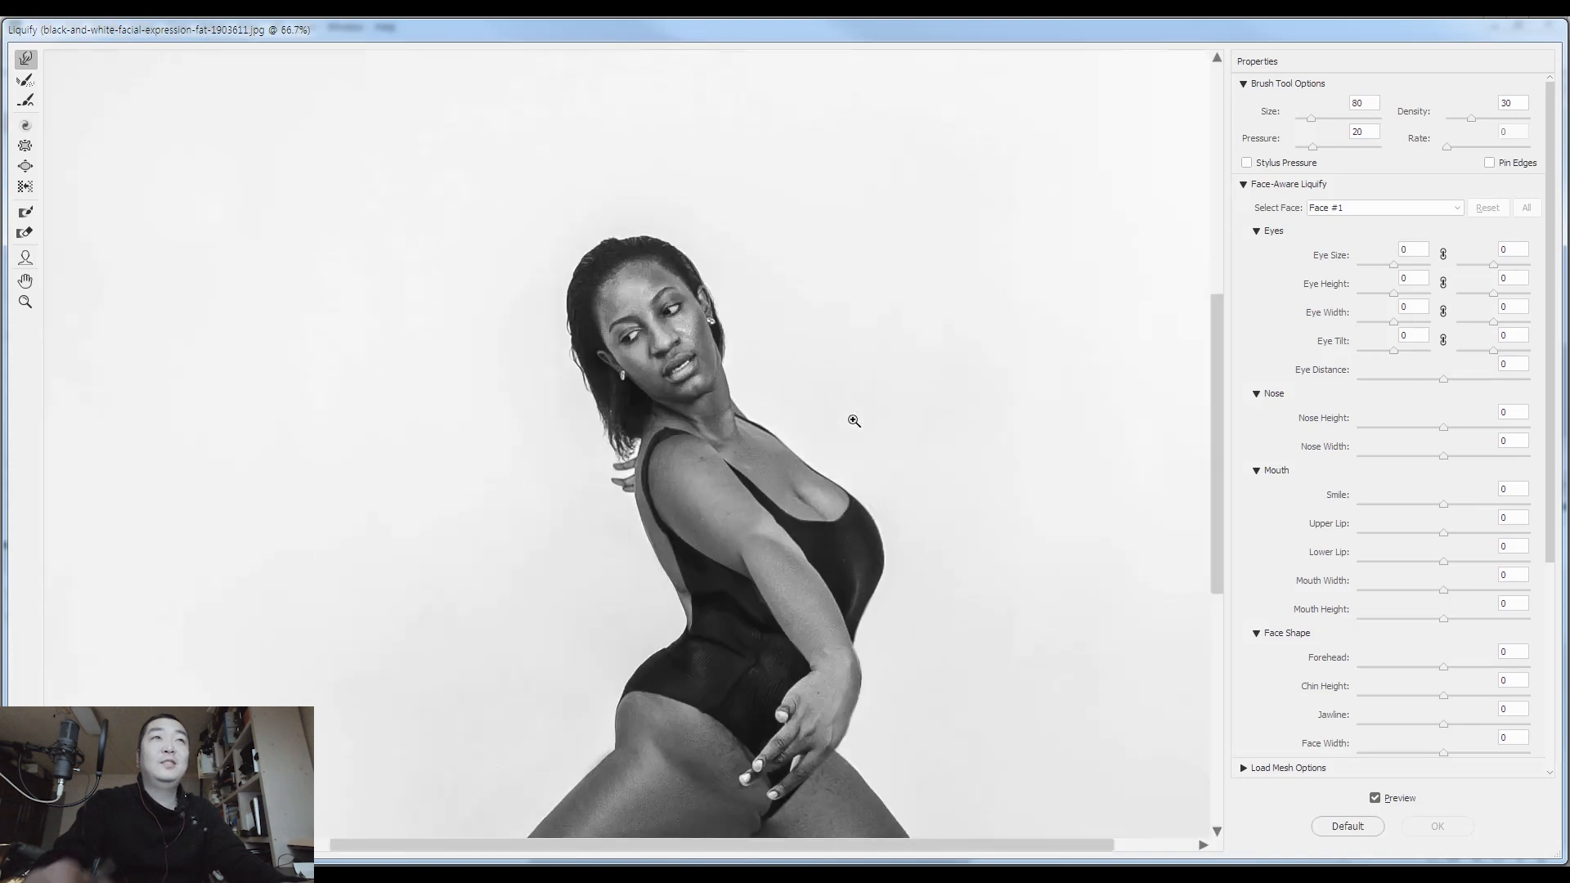
pyautogui.scroll(-3, 941, 463)
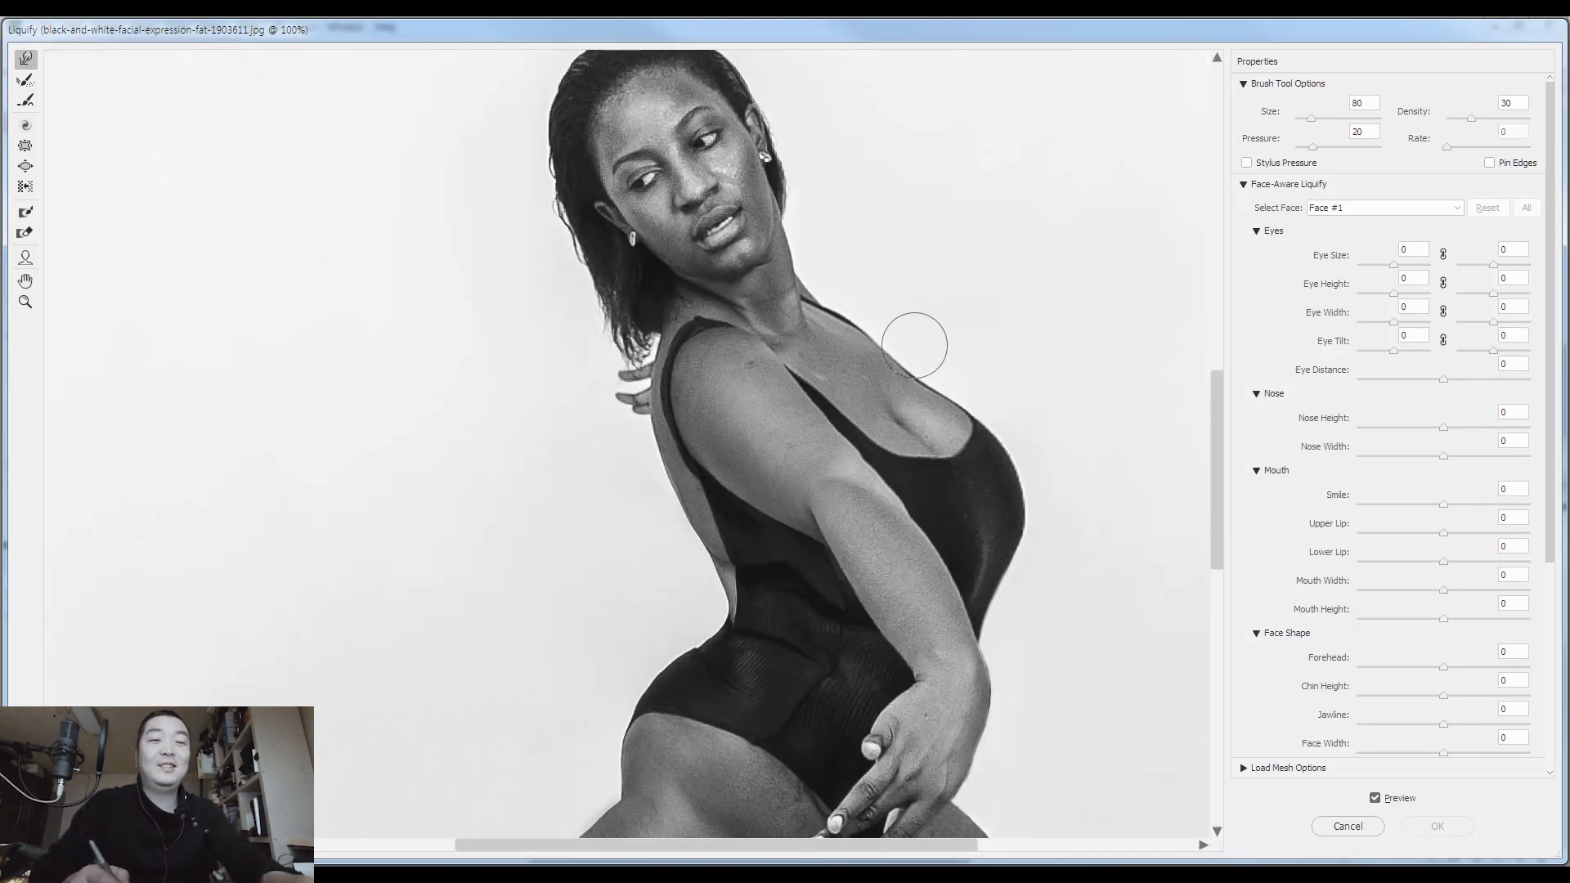
pyautogui.moveTo(915, 426); pyautogui.dragTo(939, 344)
pyautogui.press(']')
pyautogui.press(']')
pyautogui.press(']')
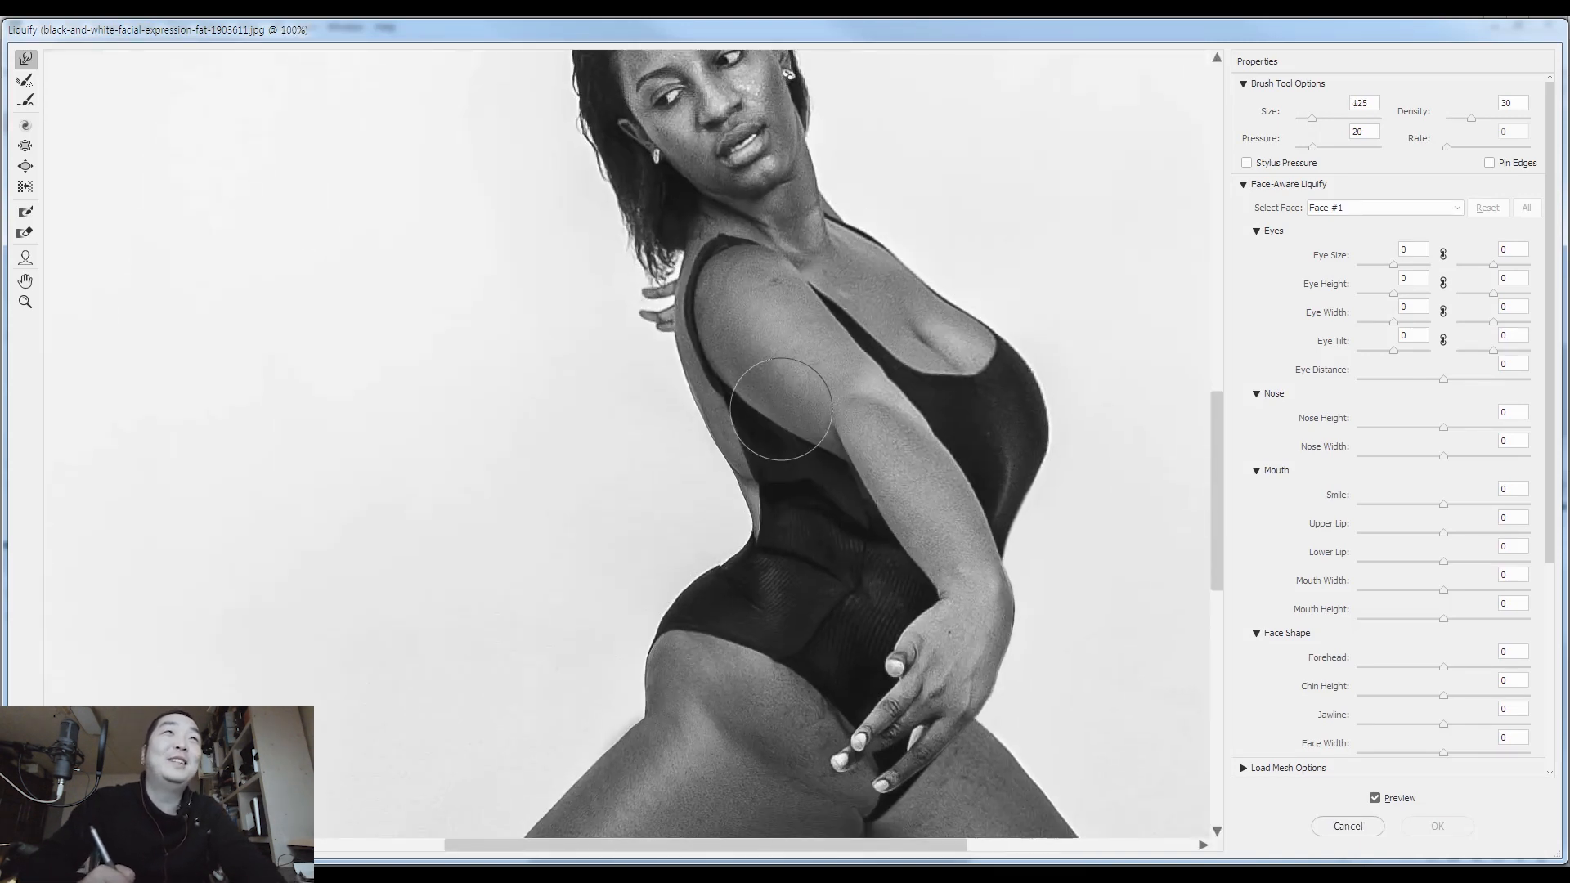
pyautogui.press('[')
pyautogui.press('[')
pyautogui.press('[')
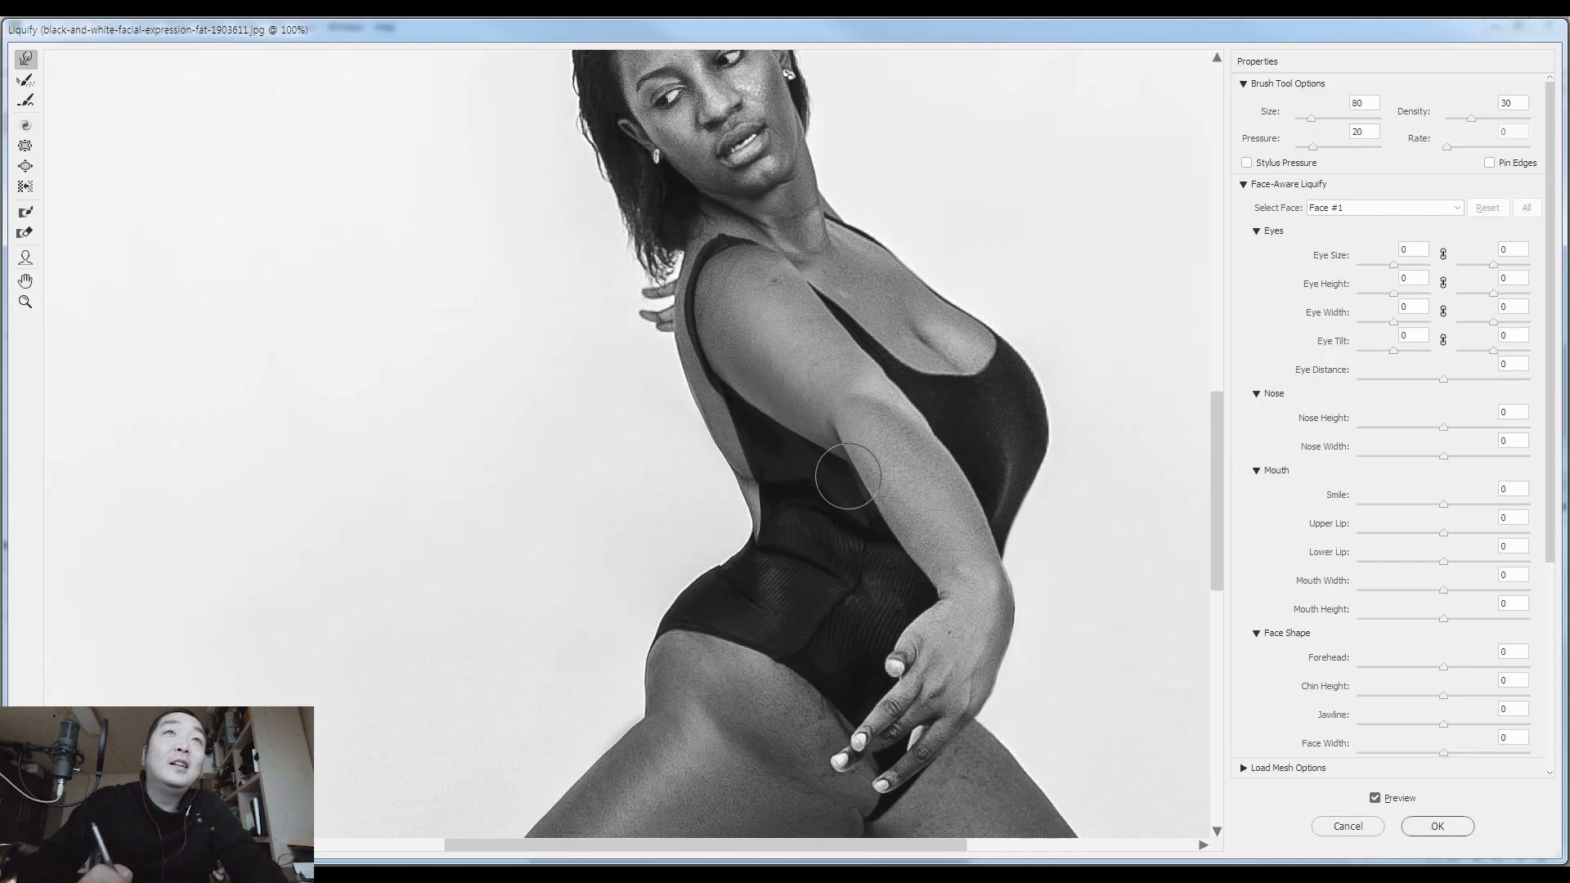
pyautogui.press(']')
pyautogui.press(']')
pyautogui.press(']')
pyautogui.press(']')
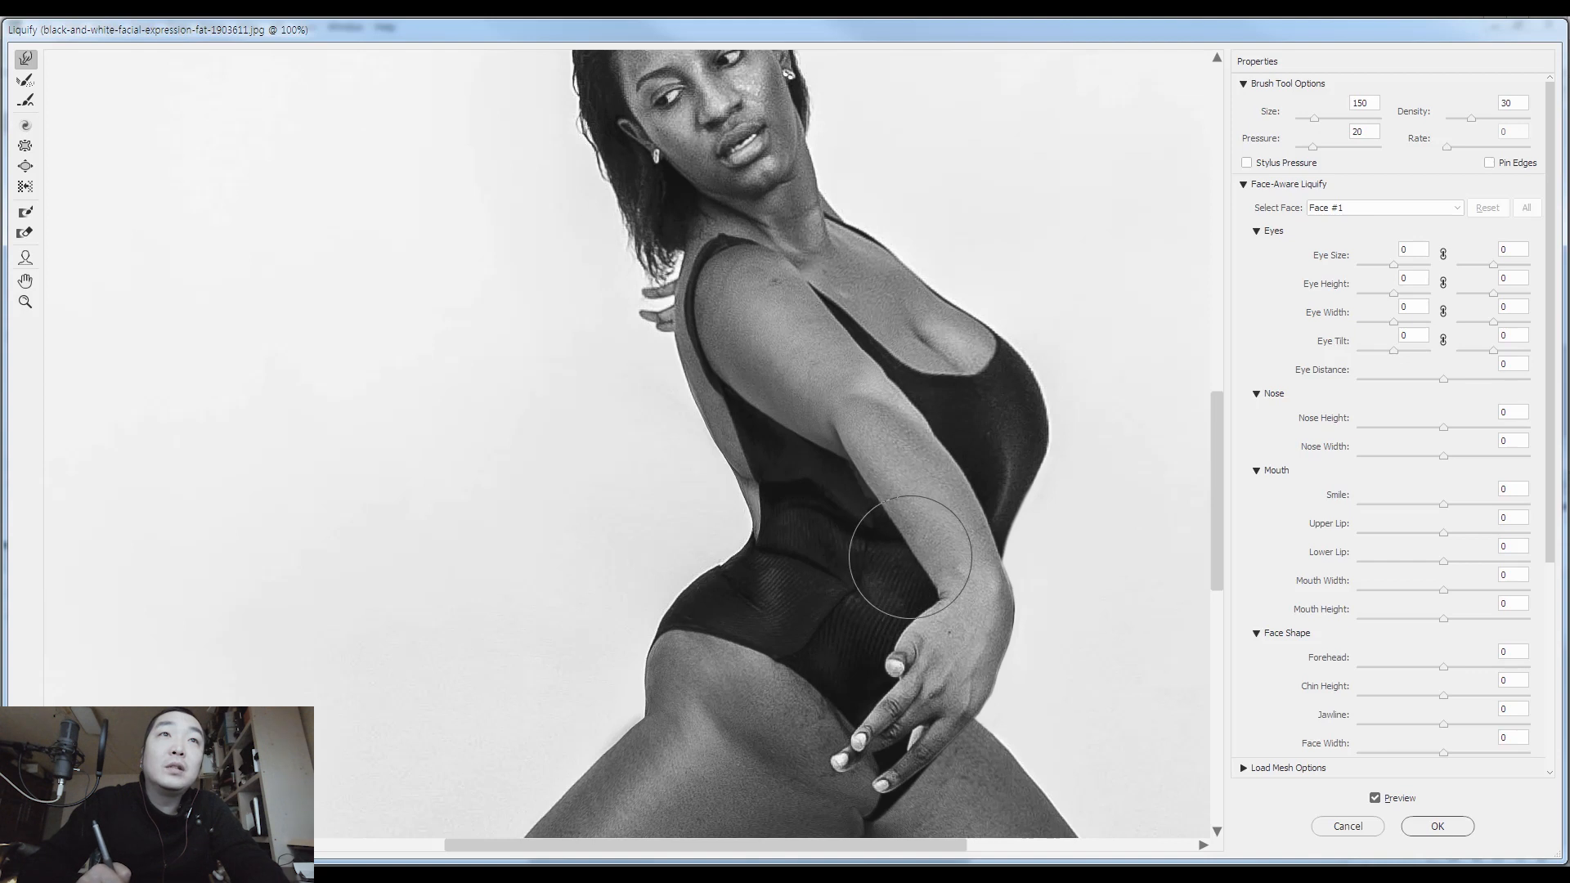
# Push the back contour inward from the shoulder to the lower back with warp brush sizes between 80 and 400
pyautogui.press('[')
pyautogui.press('[')
pyautogui.press('[')
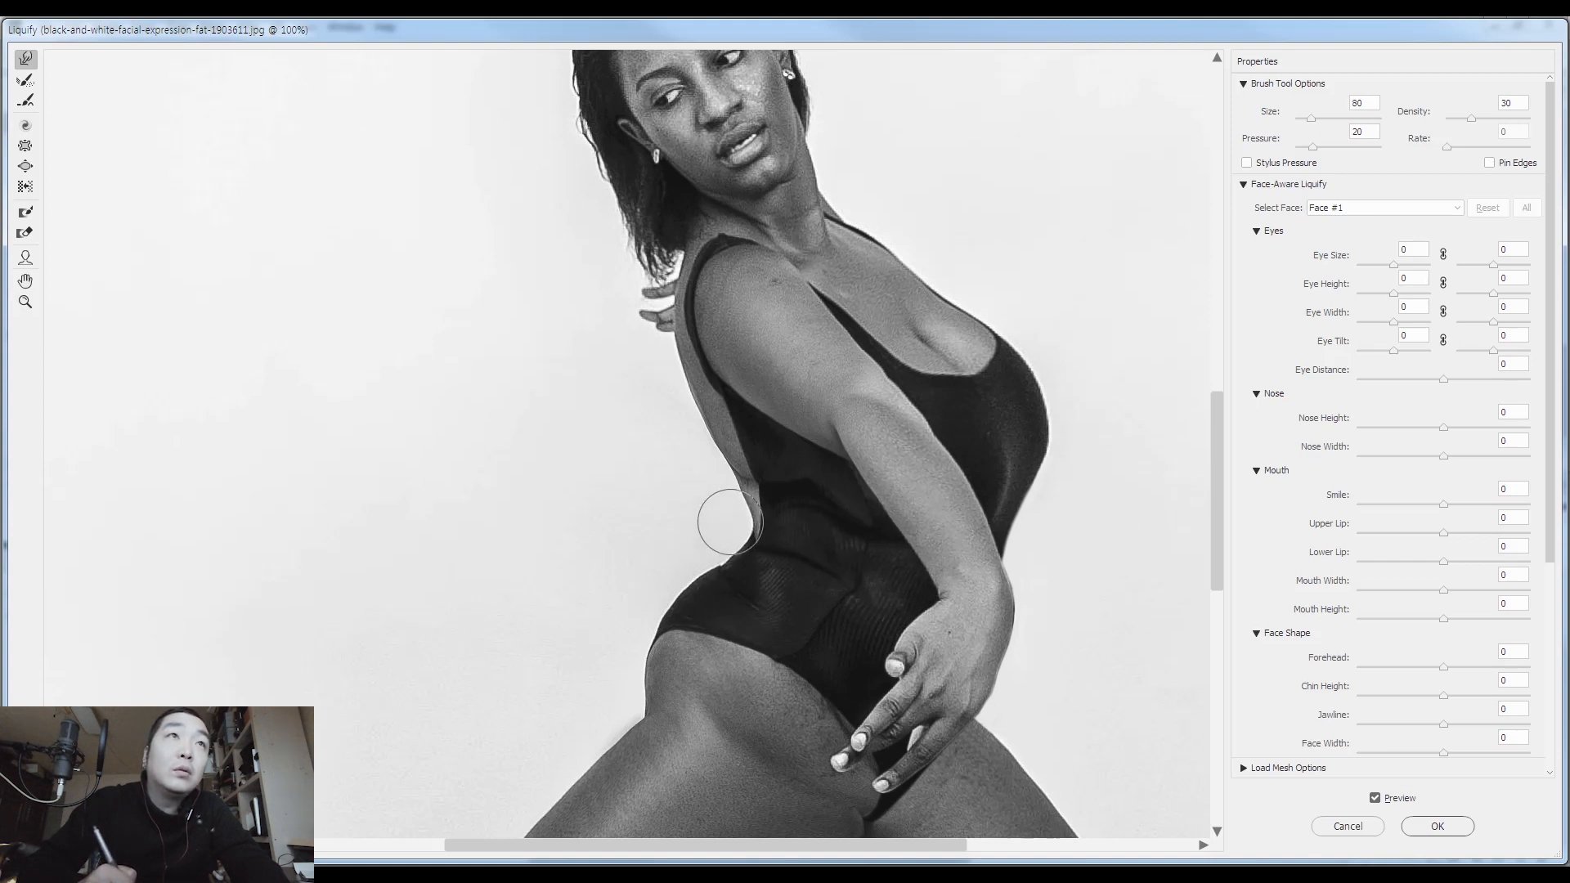
pyautogui.press(']')
pyautogui.press(']')
pyautogui.press(']')
pyautogui.press(']')
pyautogui.press(']')
pyautogui.press(']')
pyautogui.press(']')
pyautogui.press(']')
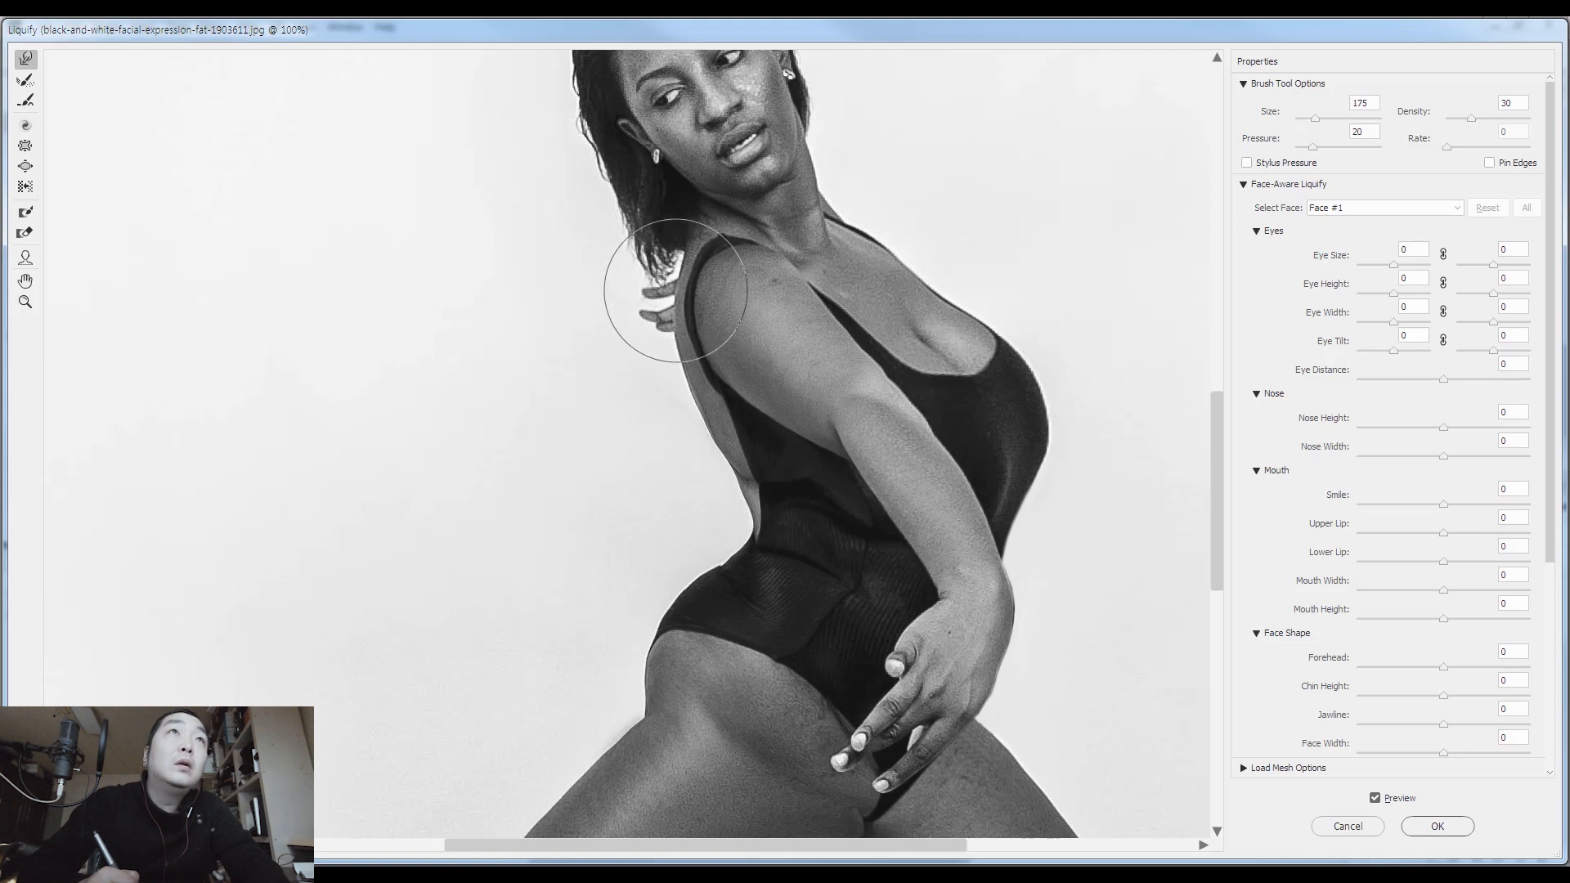
pyautogui.moveTo(673, 325)
pyautogui.mouseDown()
pyautogui.moveTo(684, 401)
pyautogui.moveTo(698, 434)
pyautogui.moveTo(718, 432)
pyautogui.mouseUp()
pyautogui.press('[')
pyautogui.press('[')
pyautogui.press('[')
pyautogui.press('[')
pyautogui.press('[')
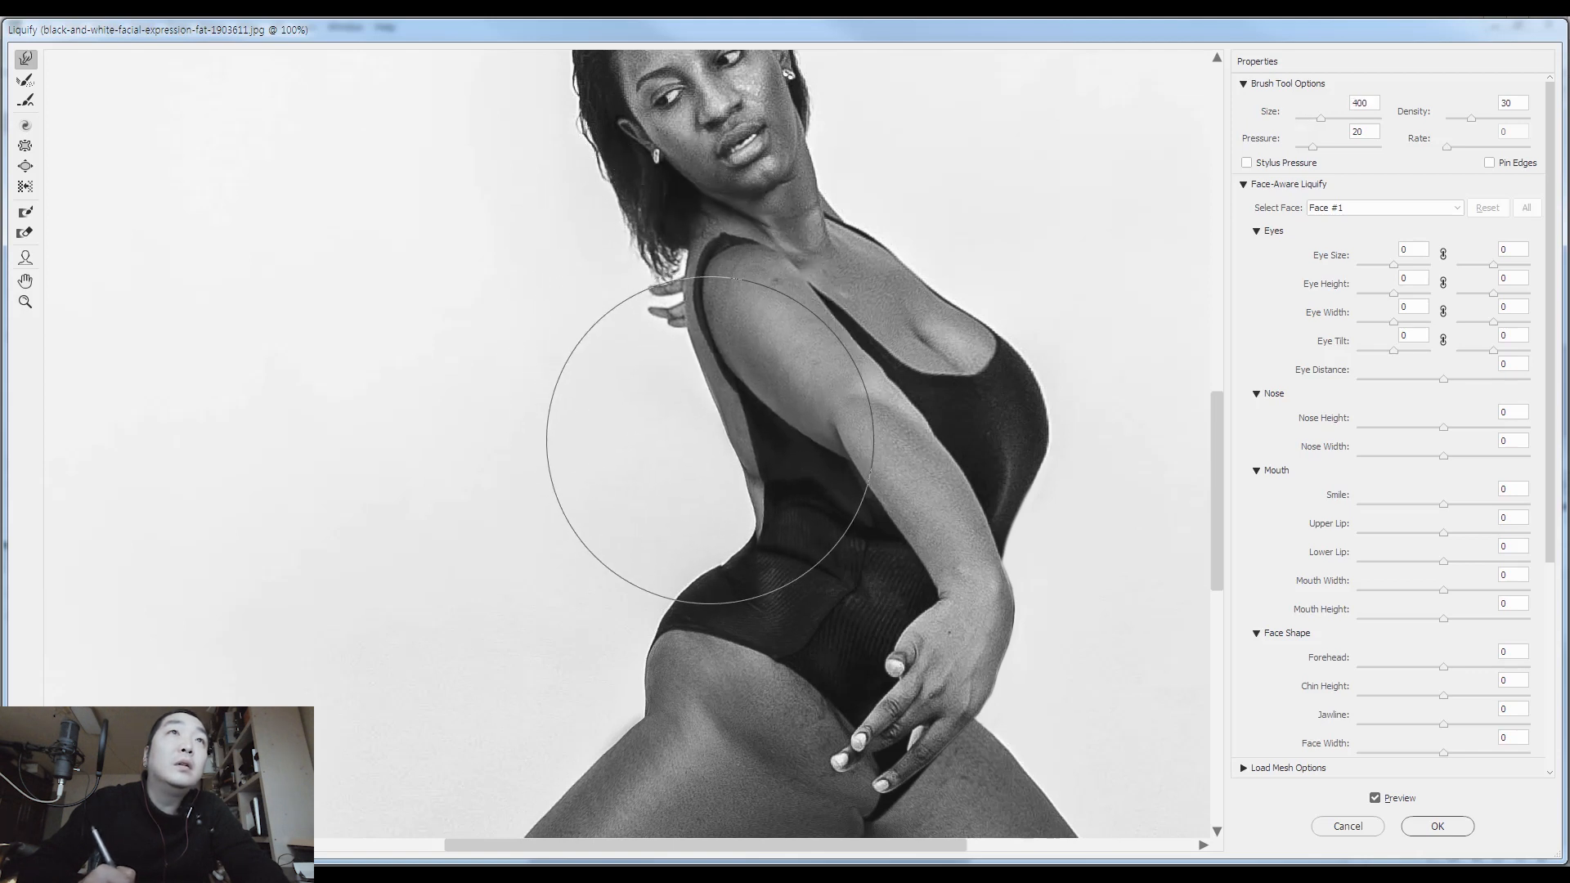
pyautogui.press('[')
pyautogui.press('[')
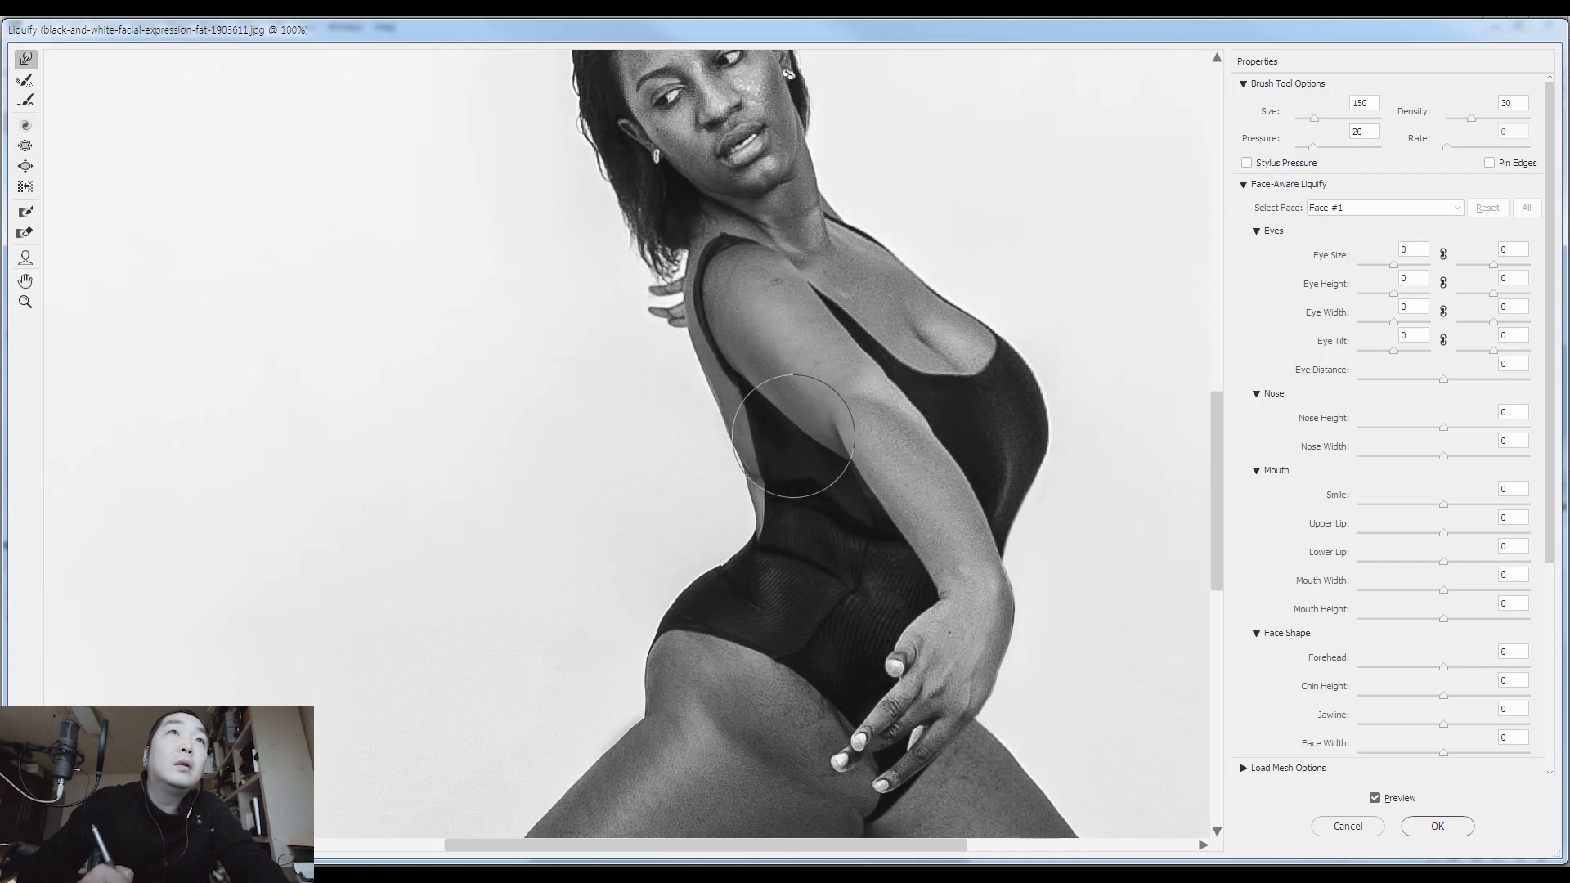
# Reduce and smooth the bust's outline with warp brush sizes 200, 250 and 125
pyautogui.press(']')
pyautogui.press(']')
pyautogui.press(']')
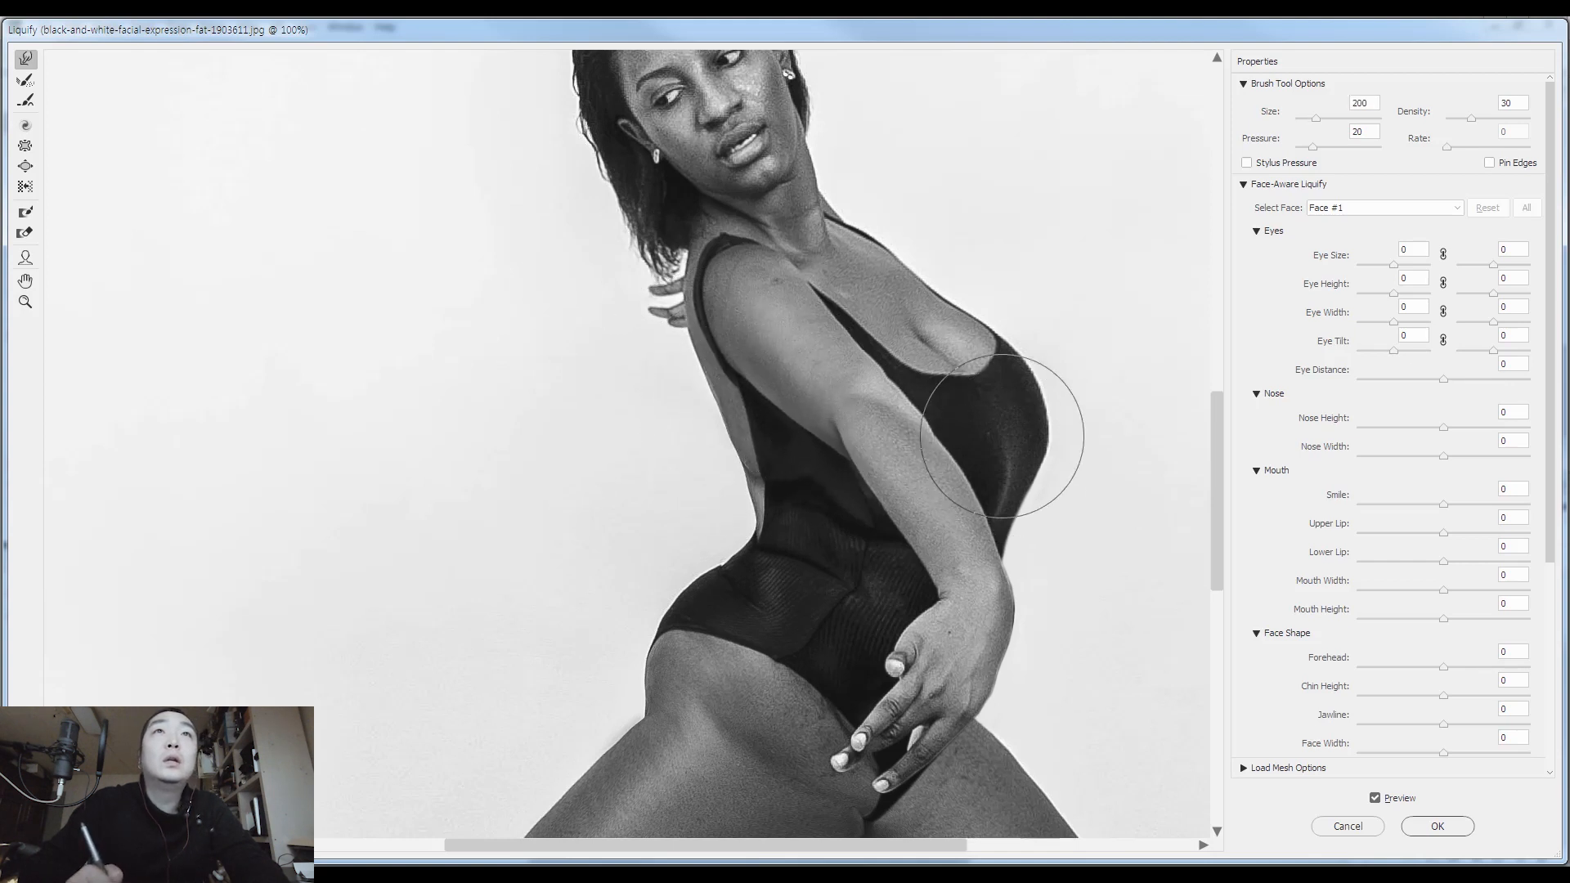
pyautogui.moveTo(971, 367); pyautogui.dragTo(939, 330)
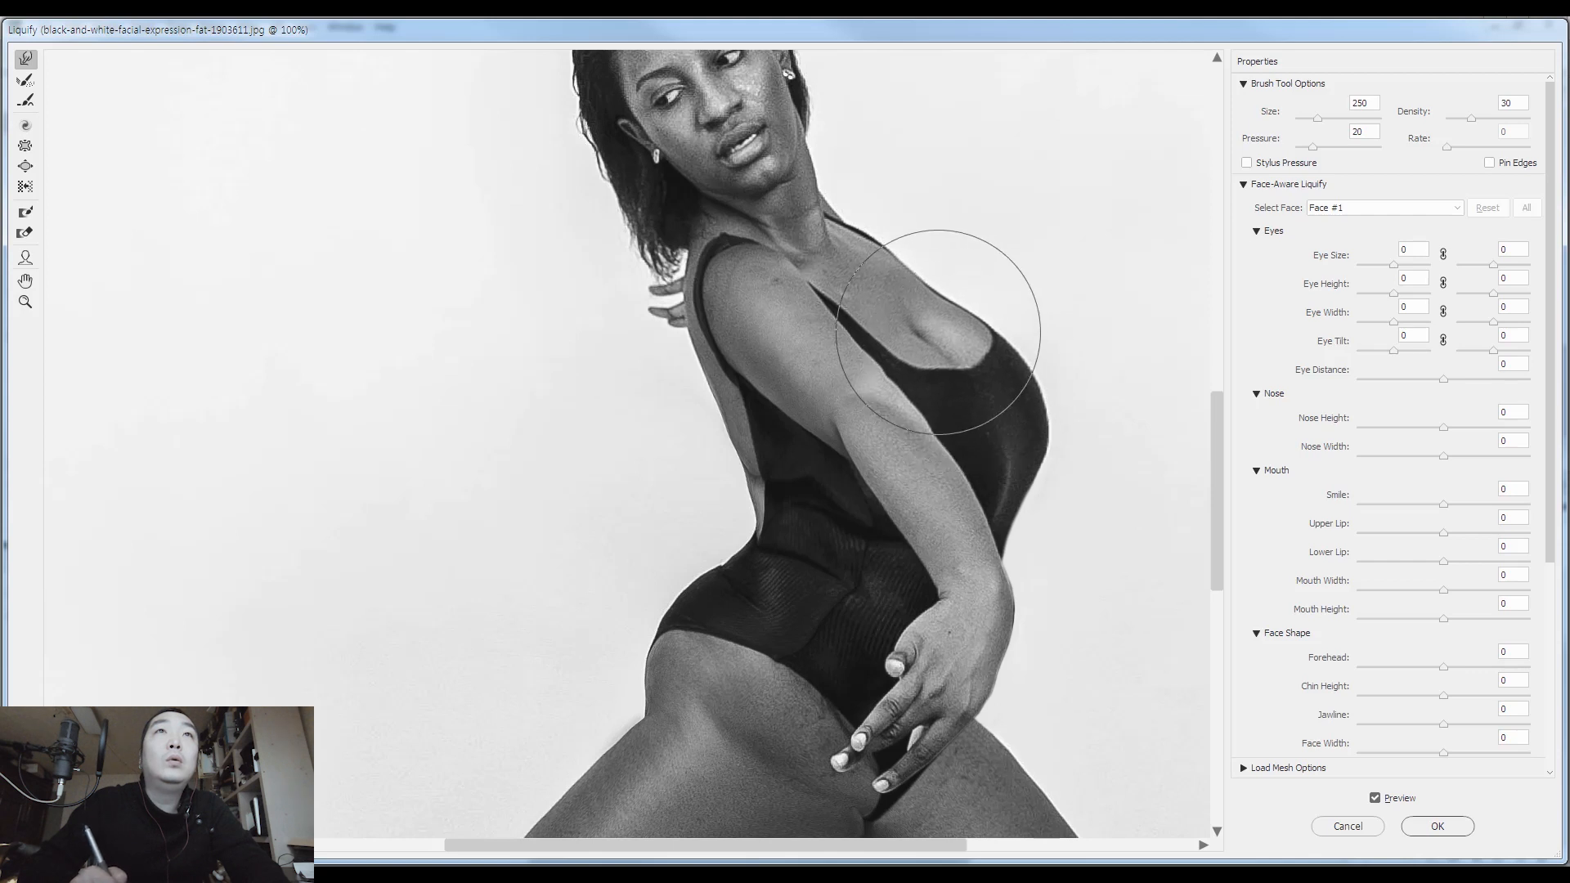
pyautogui.press('[')
pyautogui.press('[')
pyautogui.press('[')
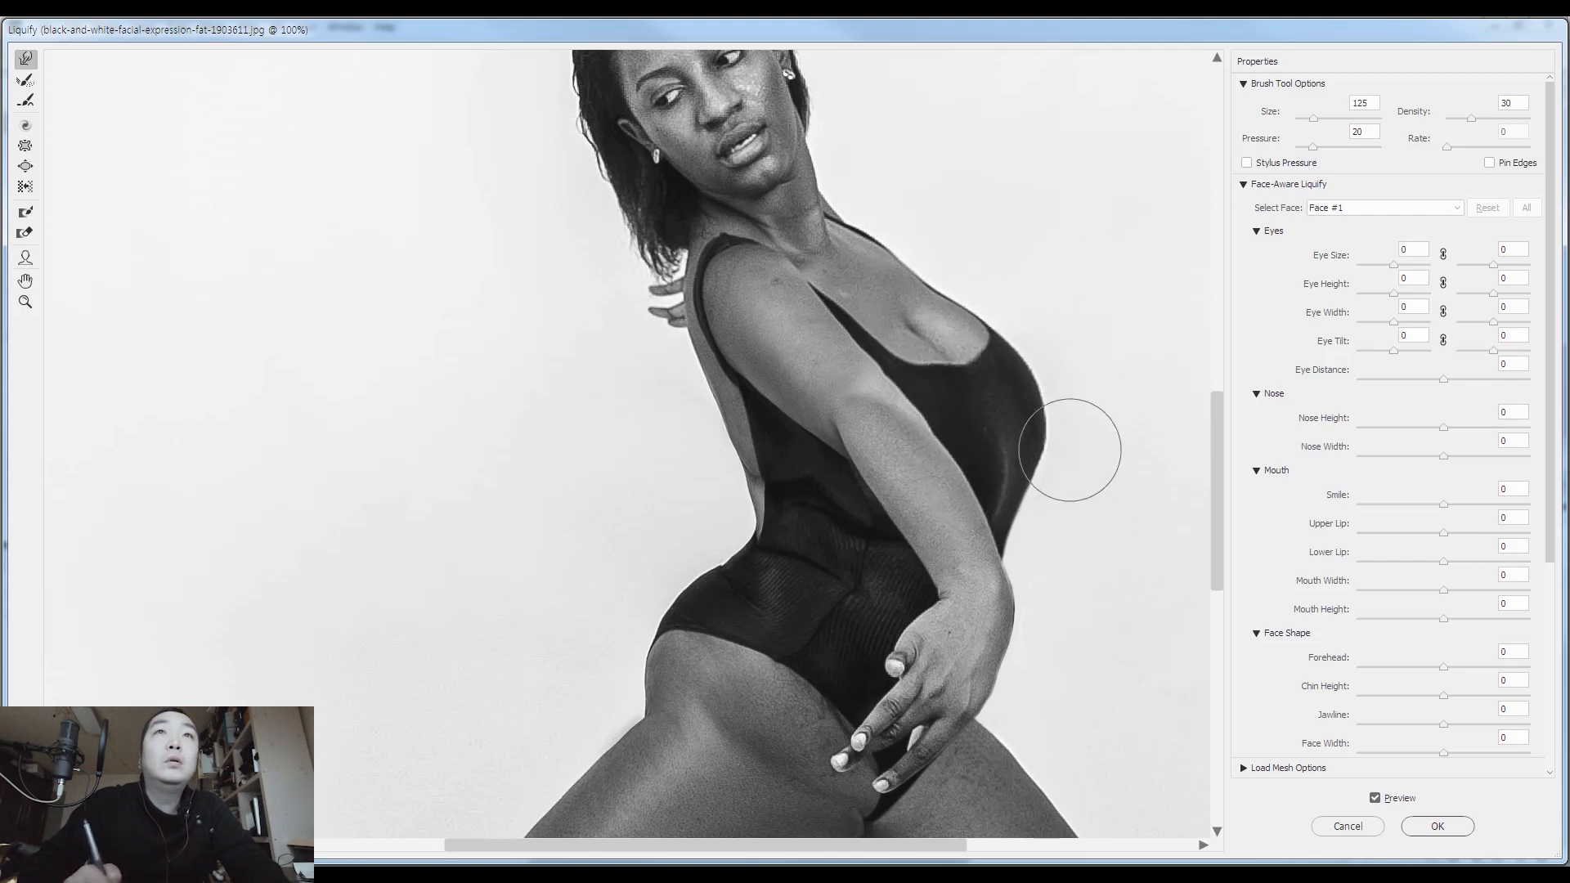
pyautogui.moveTo(1039, 483); pyautogui.dragTo(1017, 500)
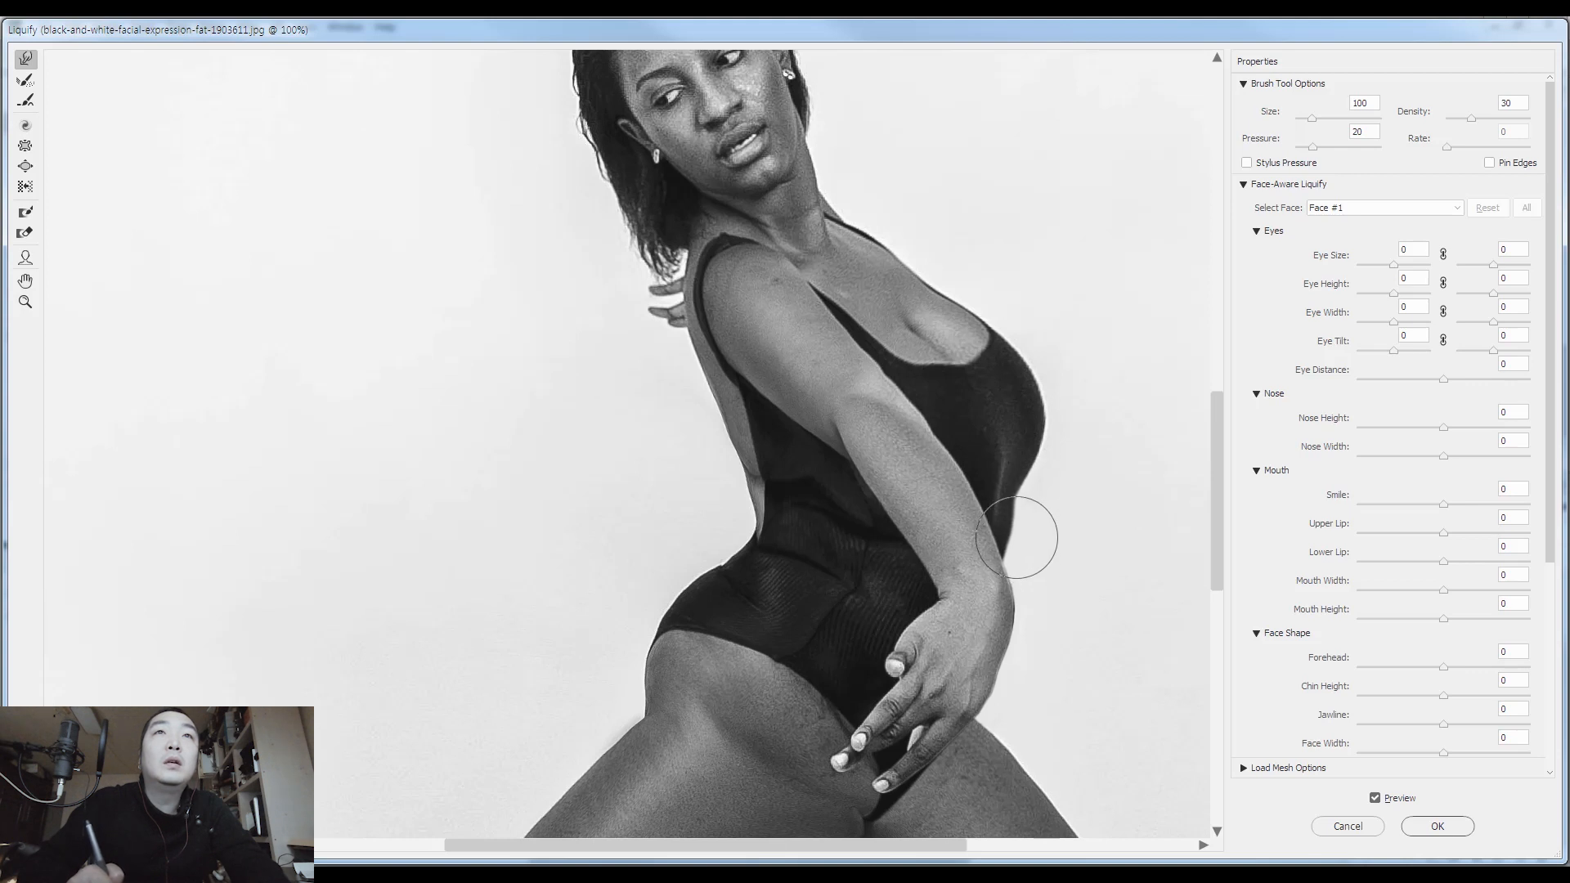
# Refine the contour of the neck and jaw with warp brush sizes 100 and 150
pyautogui.moveTo(772, 421); pyautogui.dragTo(834, 537)
pyautogui.press(']')
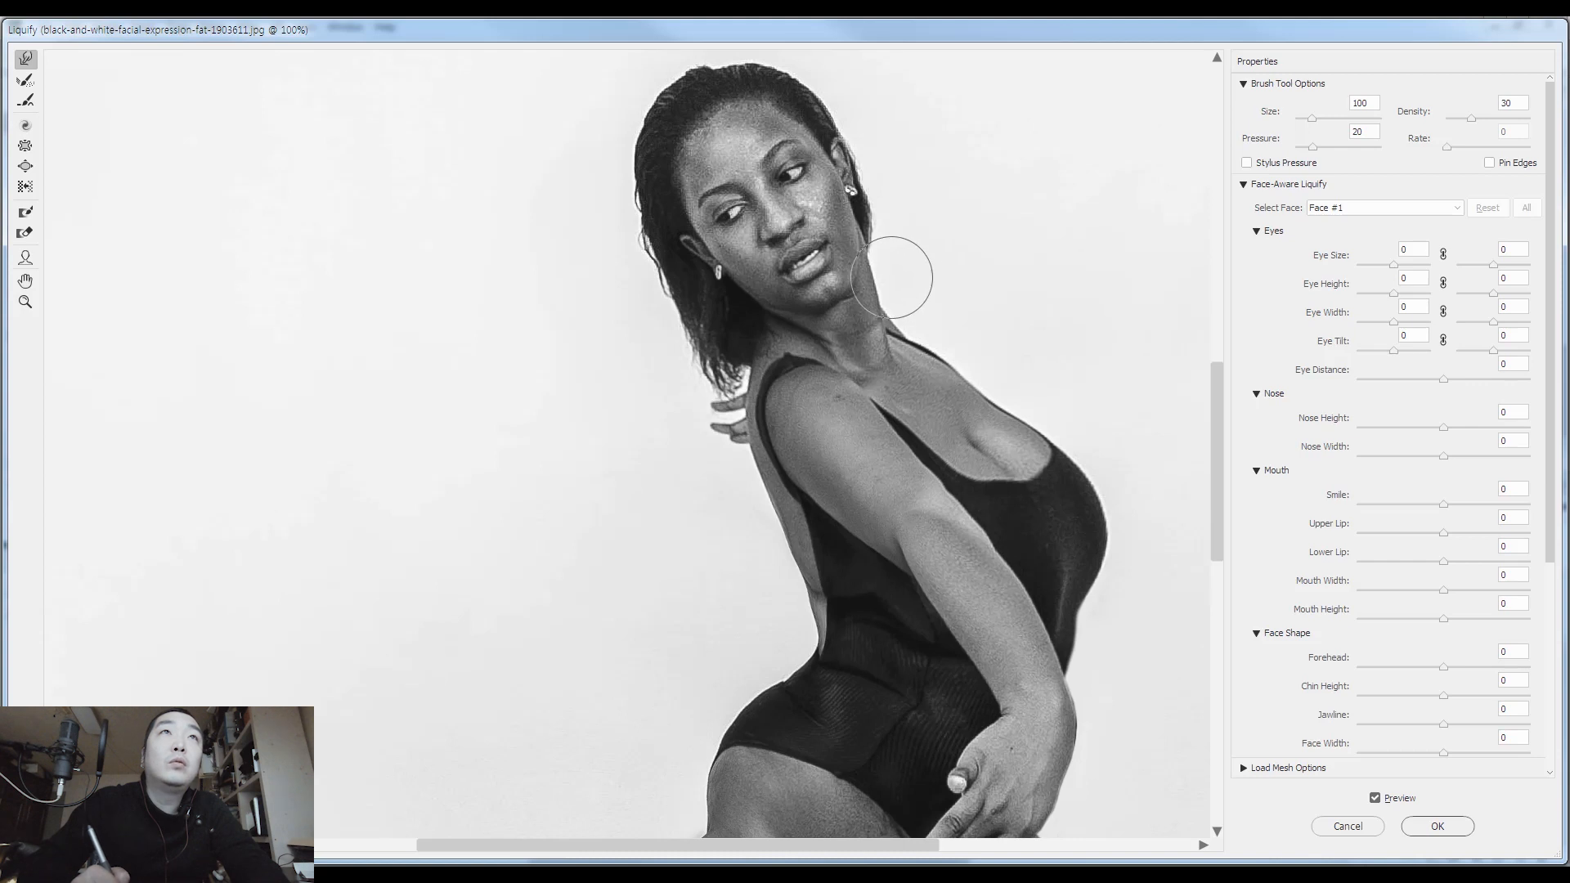
pyautogui.moveTo(892, 288); pyautogui.dragTo(863, 248)
pyautogui.moveTo(827, 334); pyautogui.dragTo(847, 393)
pyautogui.hotkey('ctrl', '-')
pyautogui.hotkey('ctrl', '-')
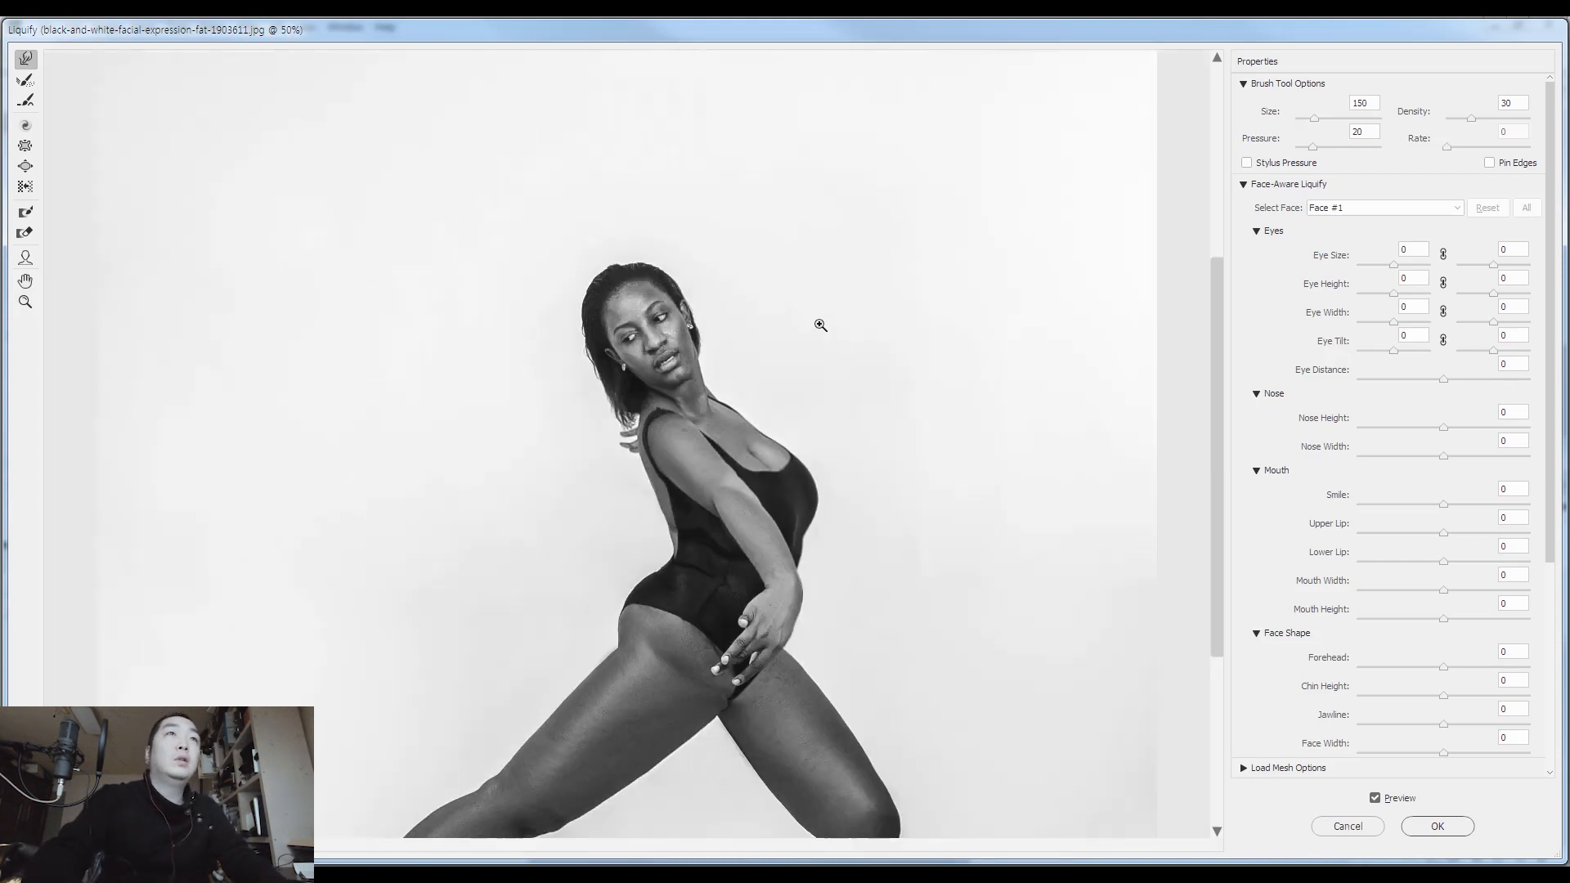
pyautogui.hotkey('ctrl', '-')
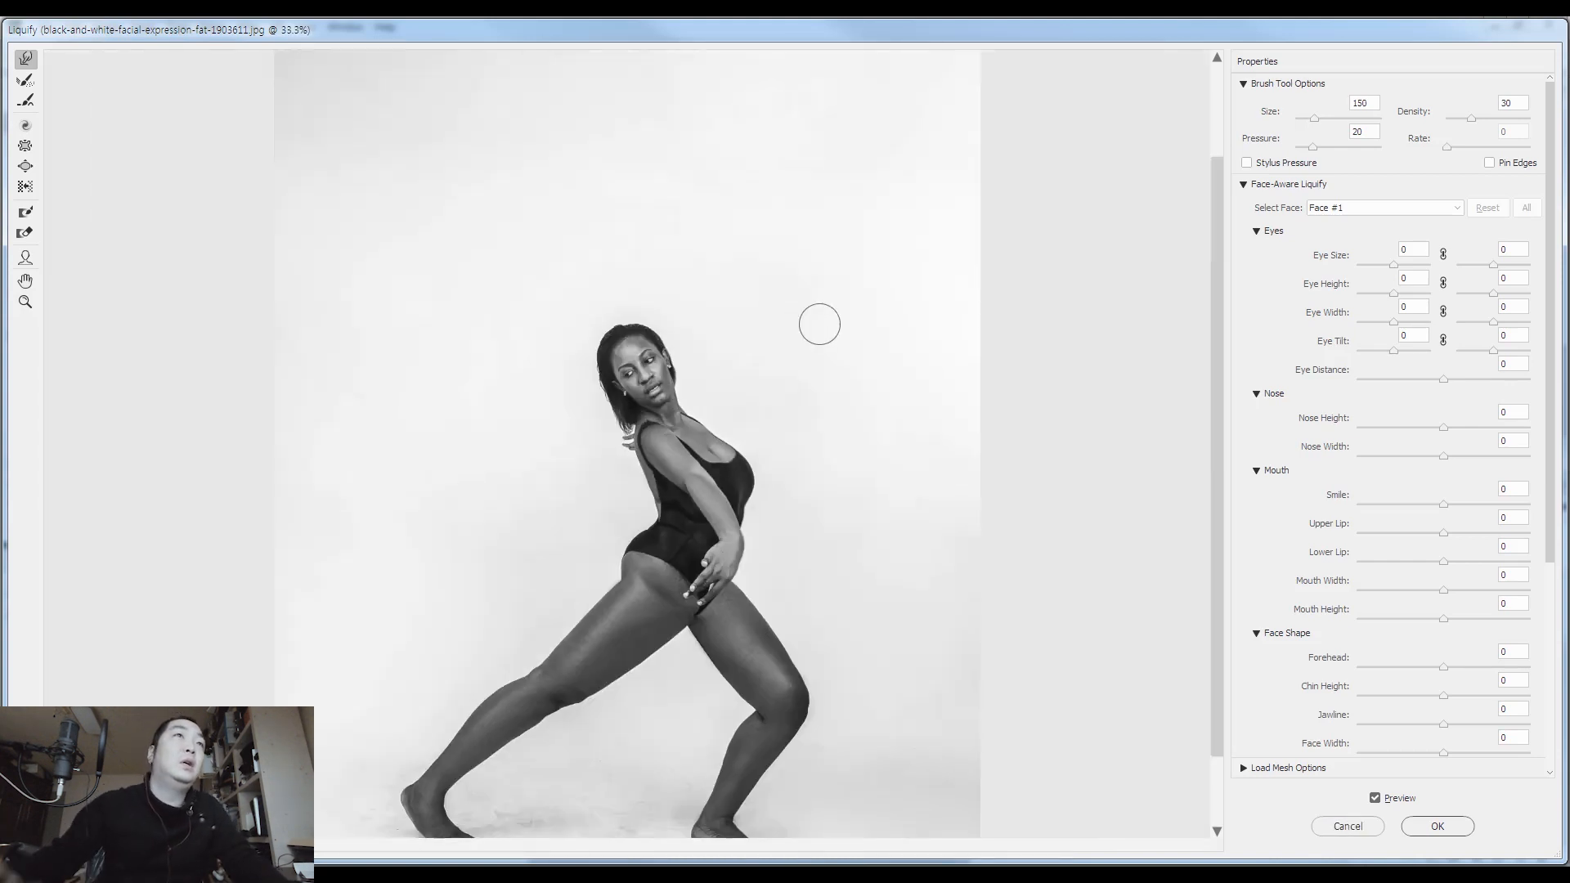
pyautogui.click(25, 145)
pyautogui.press(']')
pyautogui.press(']')
pyautogui.press(']')
pyautogui.press(']')
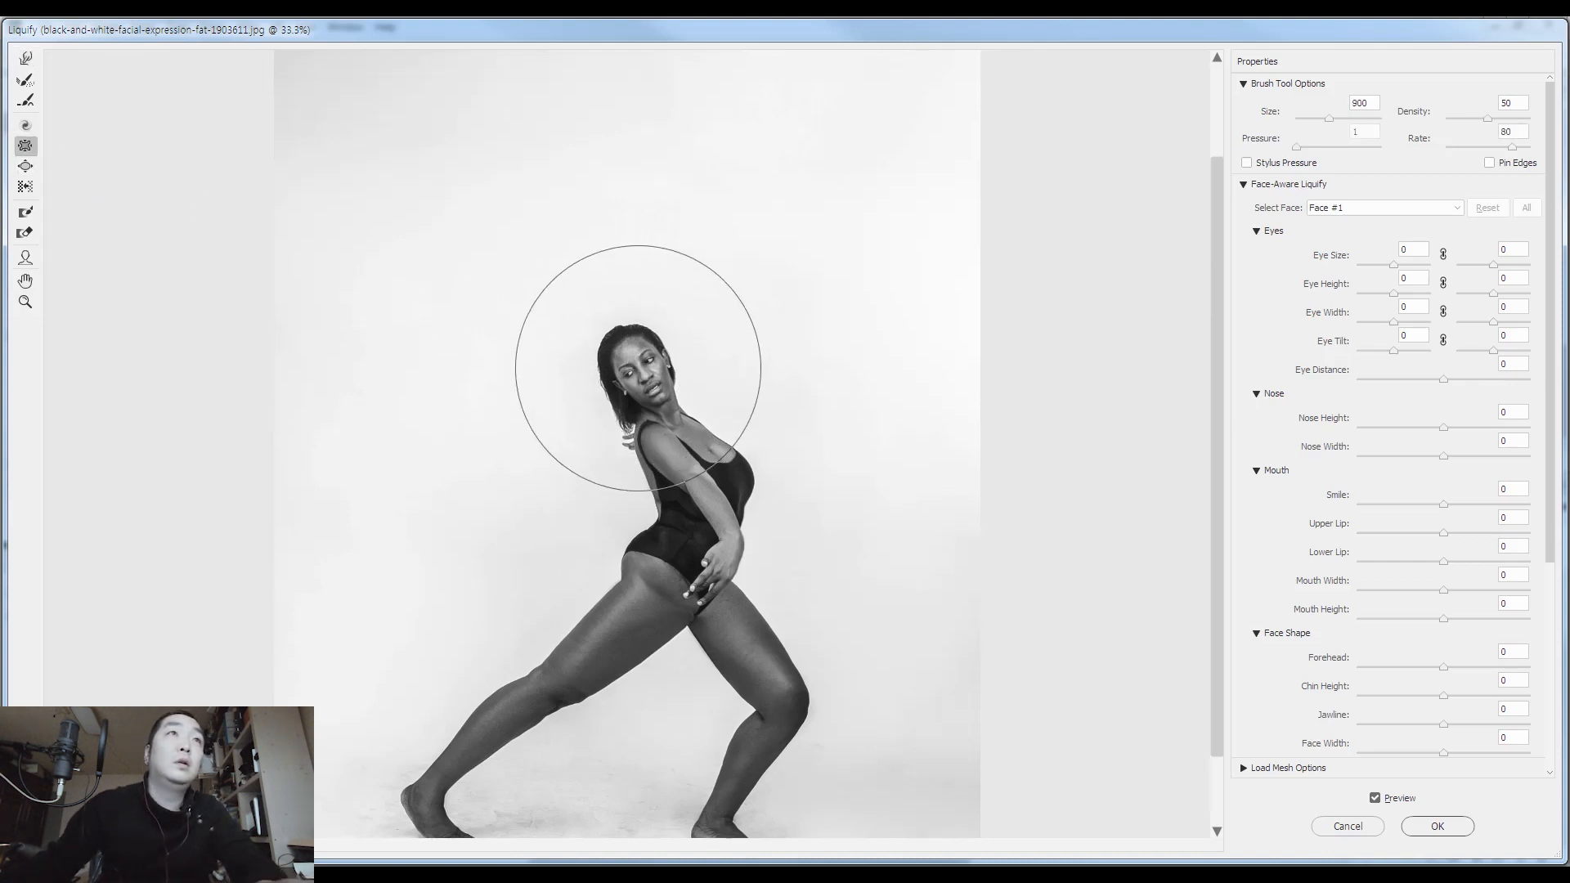
pyautogui.hotkey('ctrl', '+')
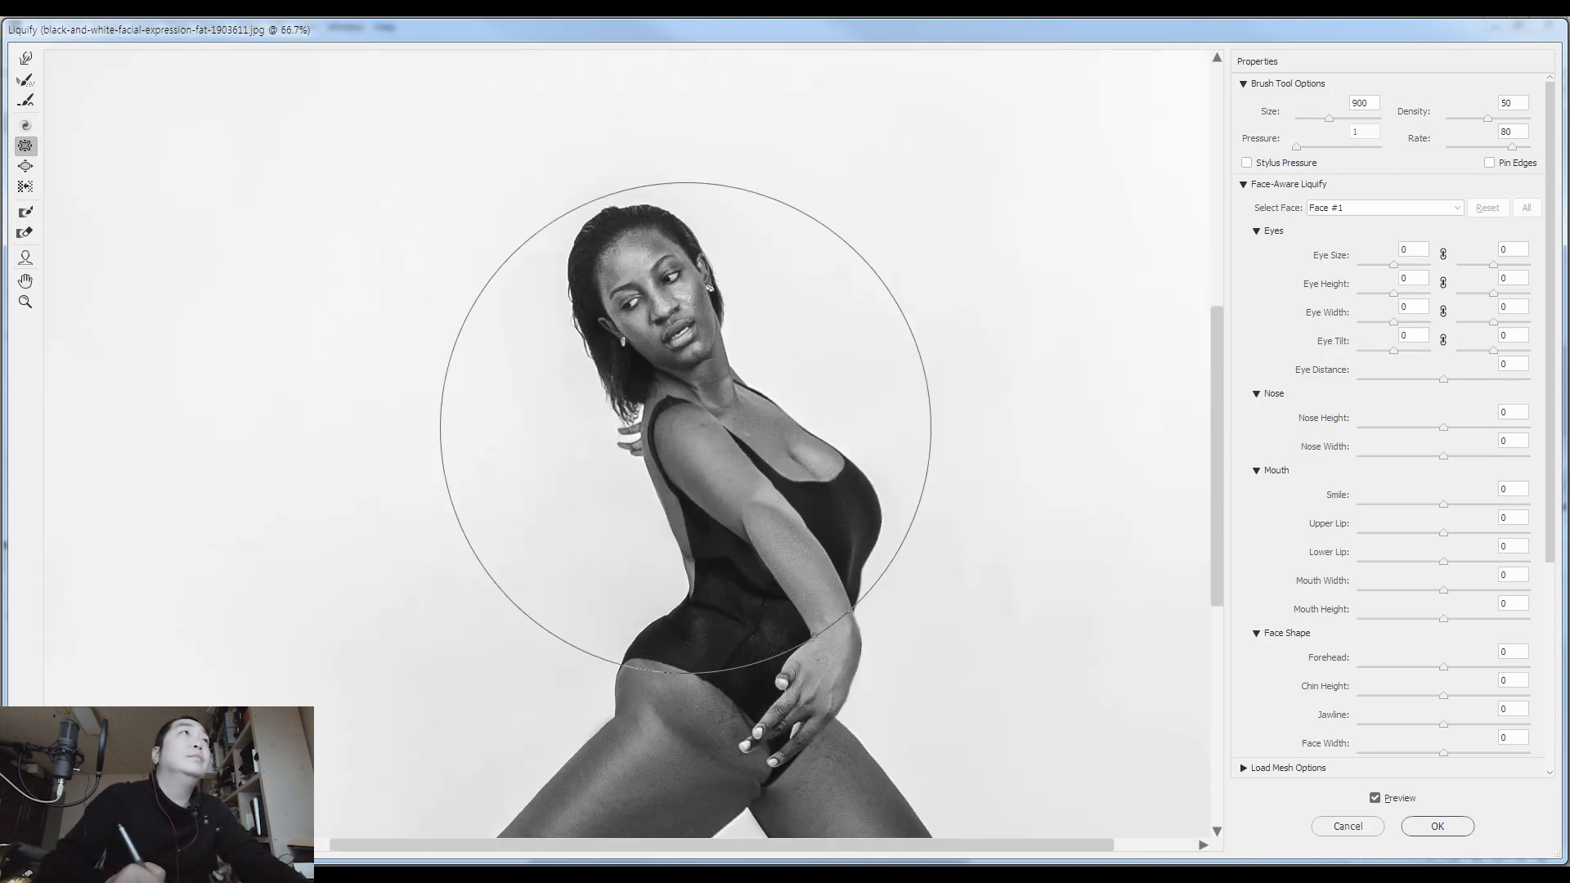
# Push in the hip and upper thigh contour of the back leg using the Forward Warp tool at brush size 600
pyautogui.click(27, 59)
pyautogui.moveTo(730, 499)
pyautogui.mouseDown()
pyautogui.moveTo(778, 298)
pyautogui.moveTo(772, 406)
pyautogui.mouseUp()
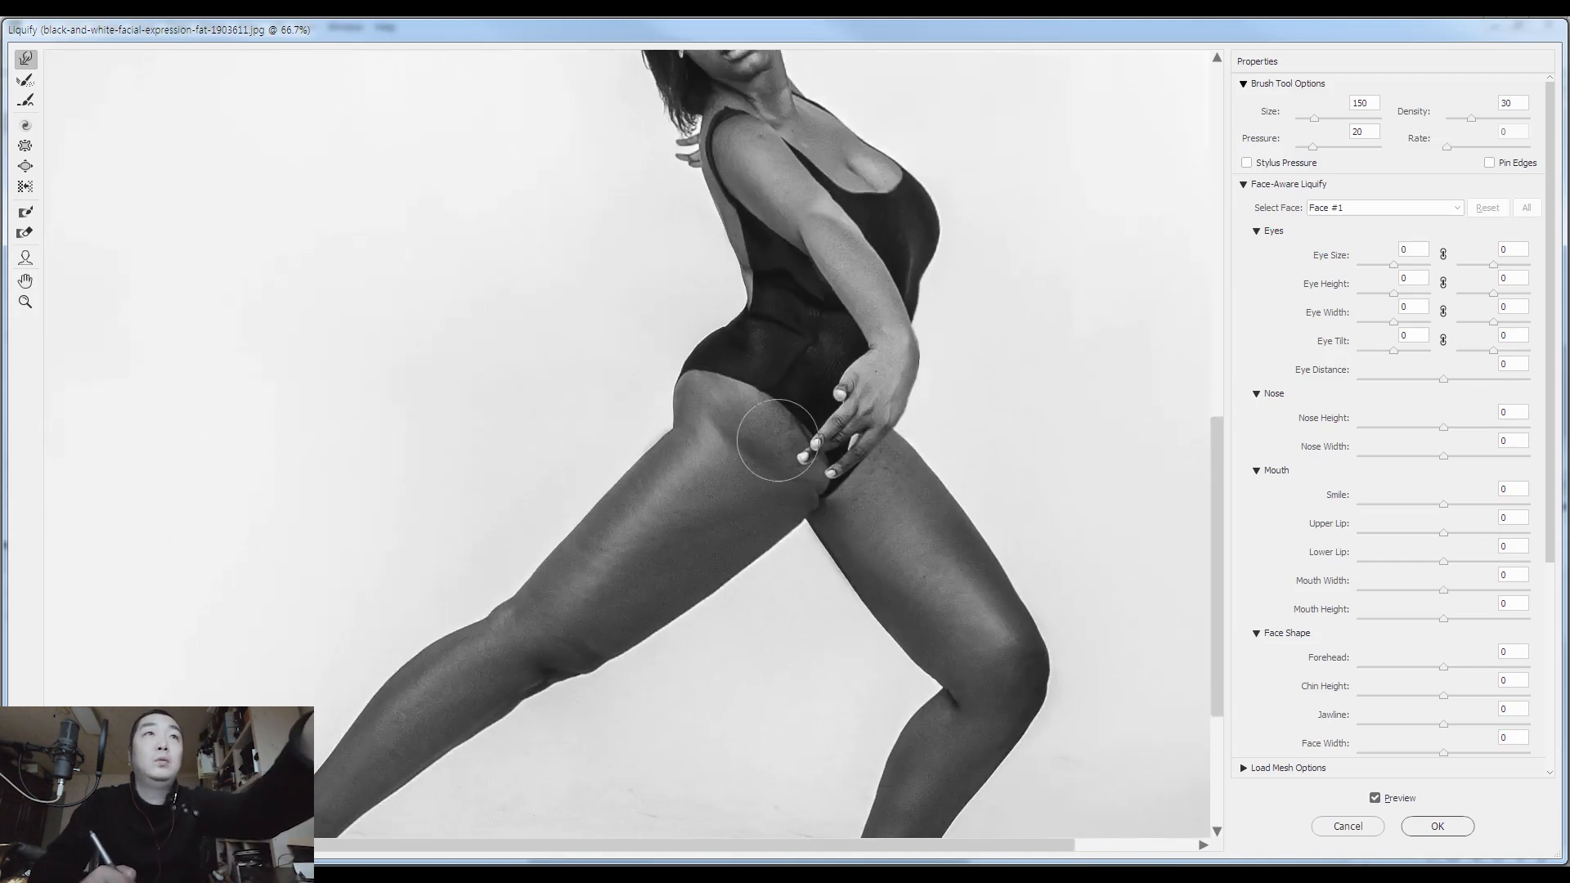
pyautogui.press(']')
pyautogui.press(']')
pyautogui.press(']')
pyautogui.press(']')
pyautogui.press(']')
pyautogui.press(']')
pyautogui.press(']')
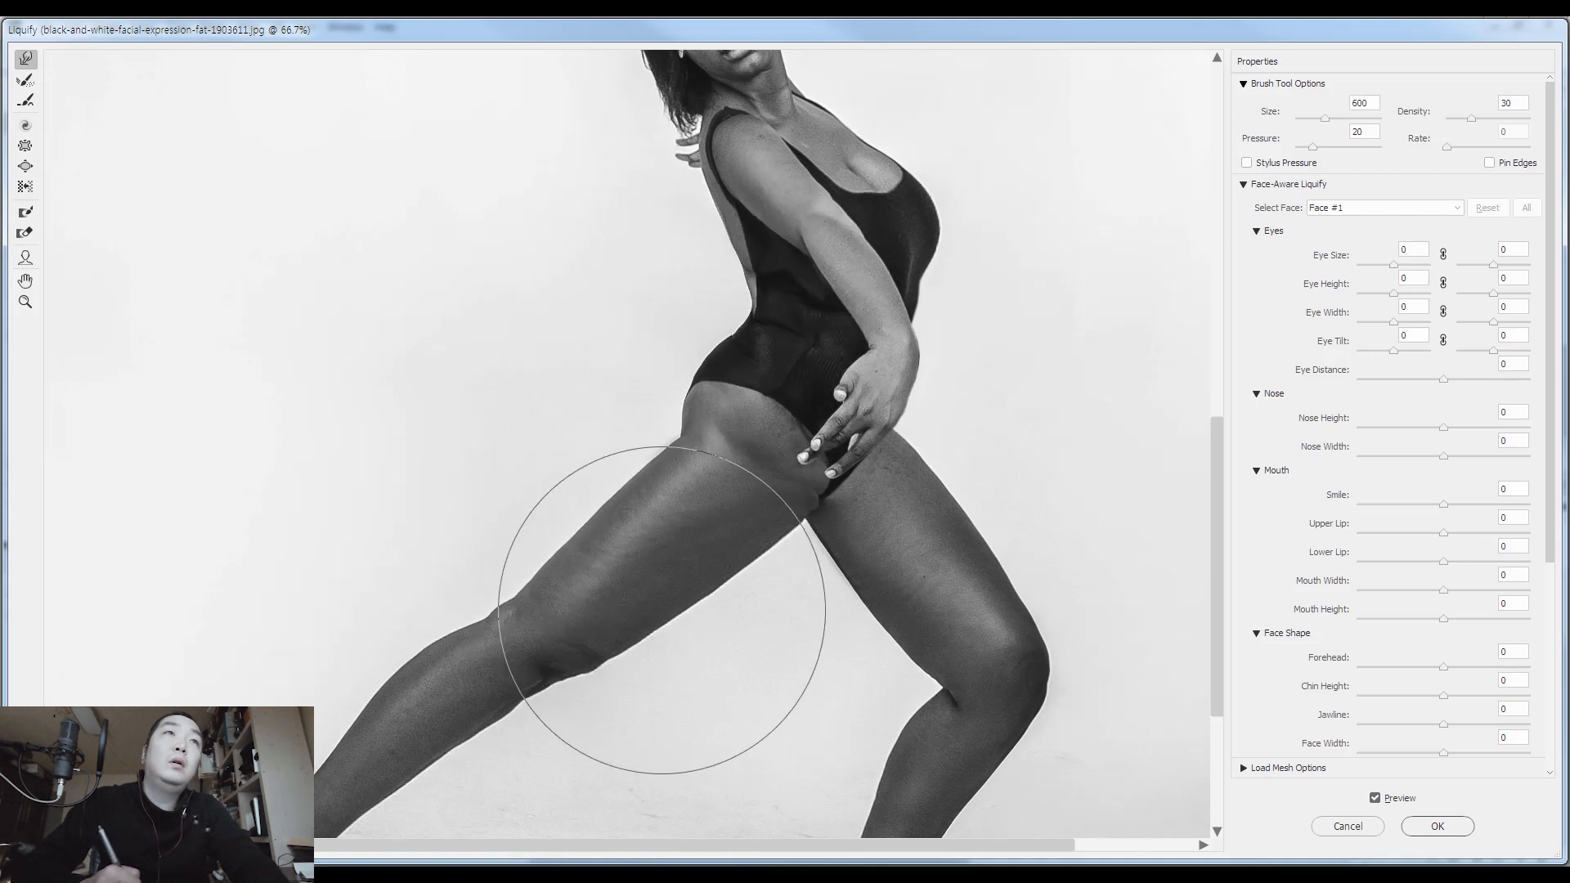
# Slim the upper part of the front thigh with warp brush sizes 250 and 300
pyautogui.moveTo(755, 592); pyautogui.dragTo(697, 452)
pyautogui.press('[')
pyautogui.press('[')
pyautogui.press('[')
pyautogui.press('[')
pyautogui.press('[')
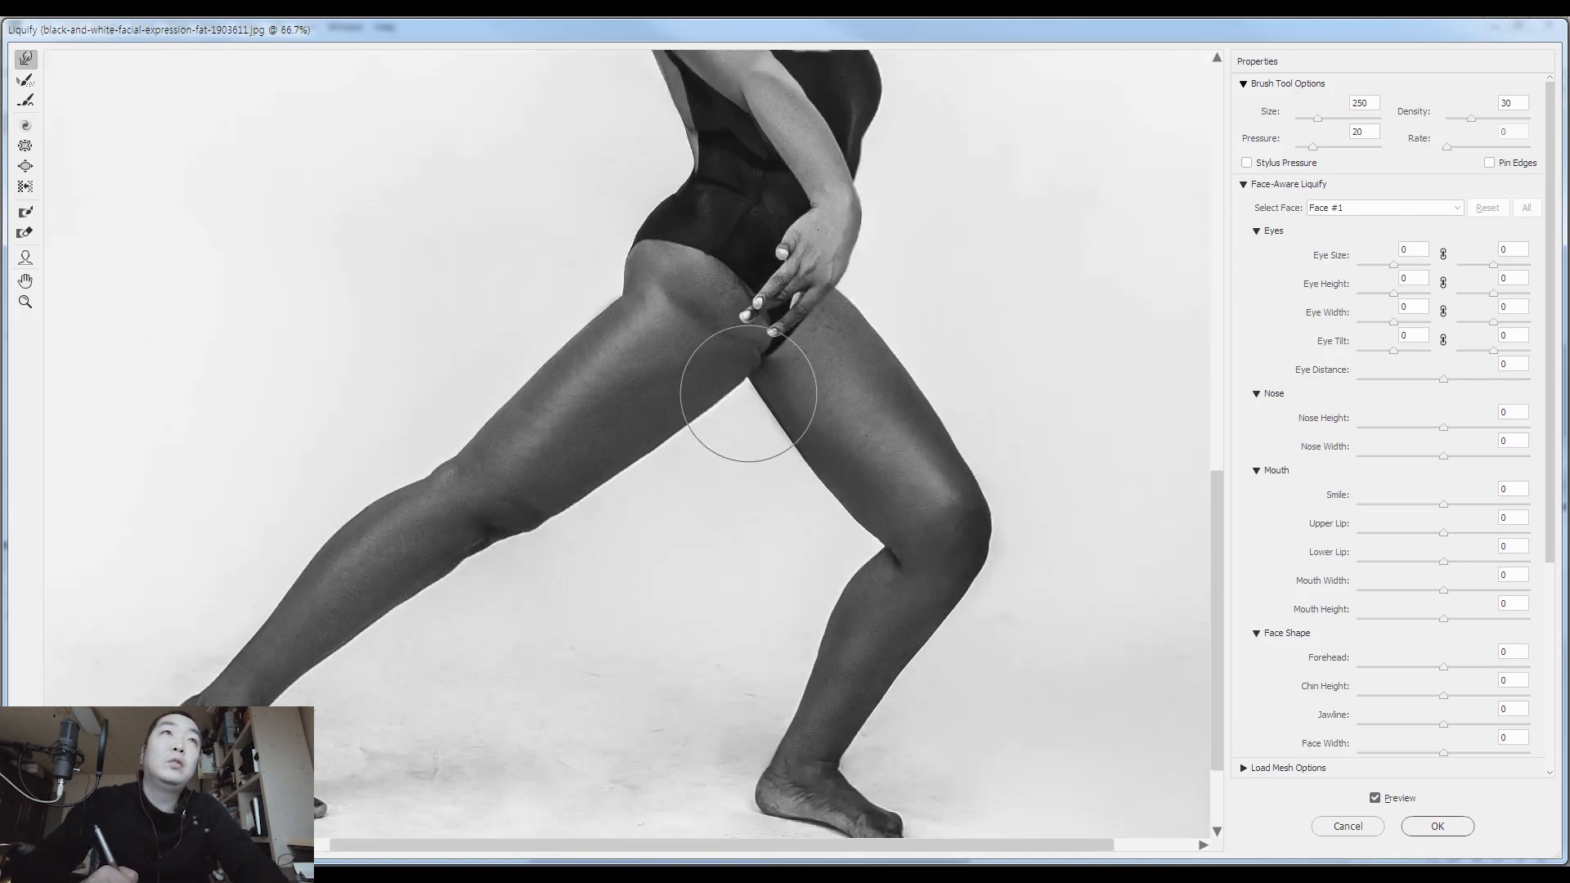
pyautogui.press('[')
pyautogui.press('[')
pyautogui.press(']')
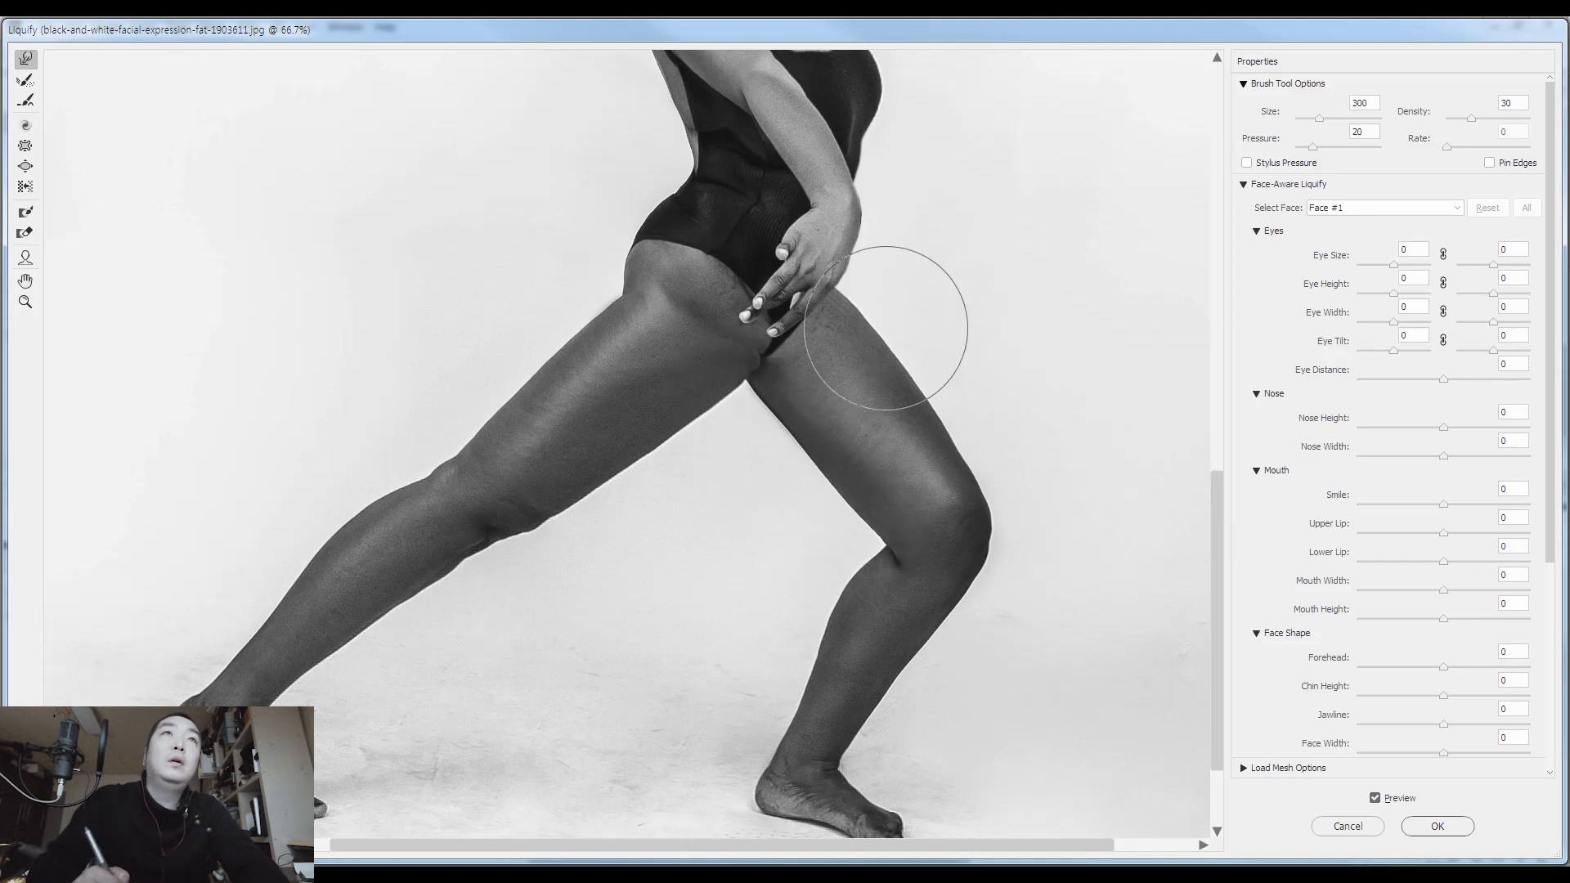
# Smooth the inner and outer edges of the front thigh with warp brush sizes 175 and 125
pyautogui.press('[')
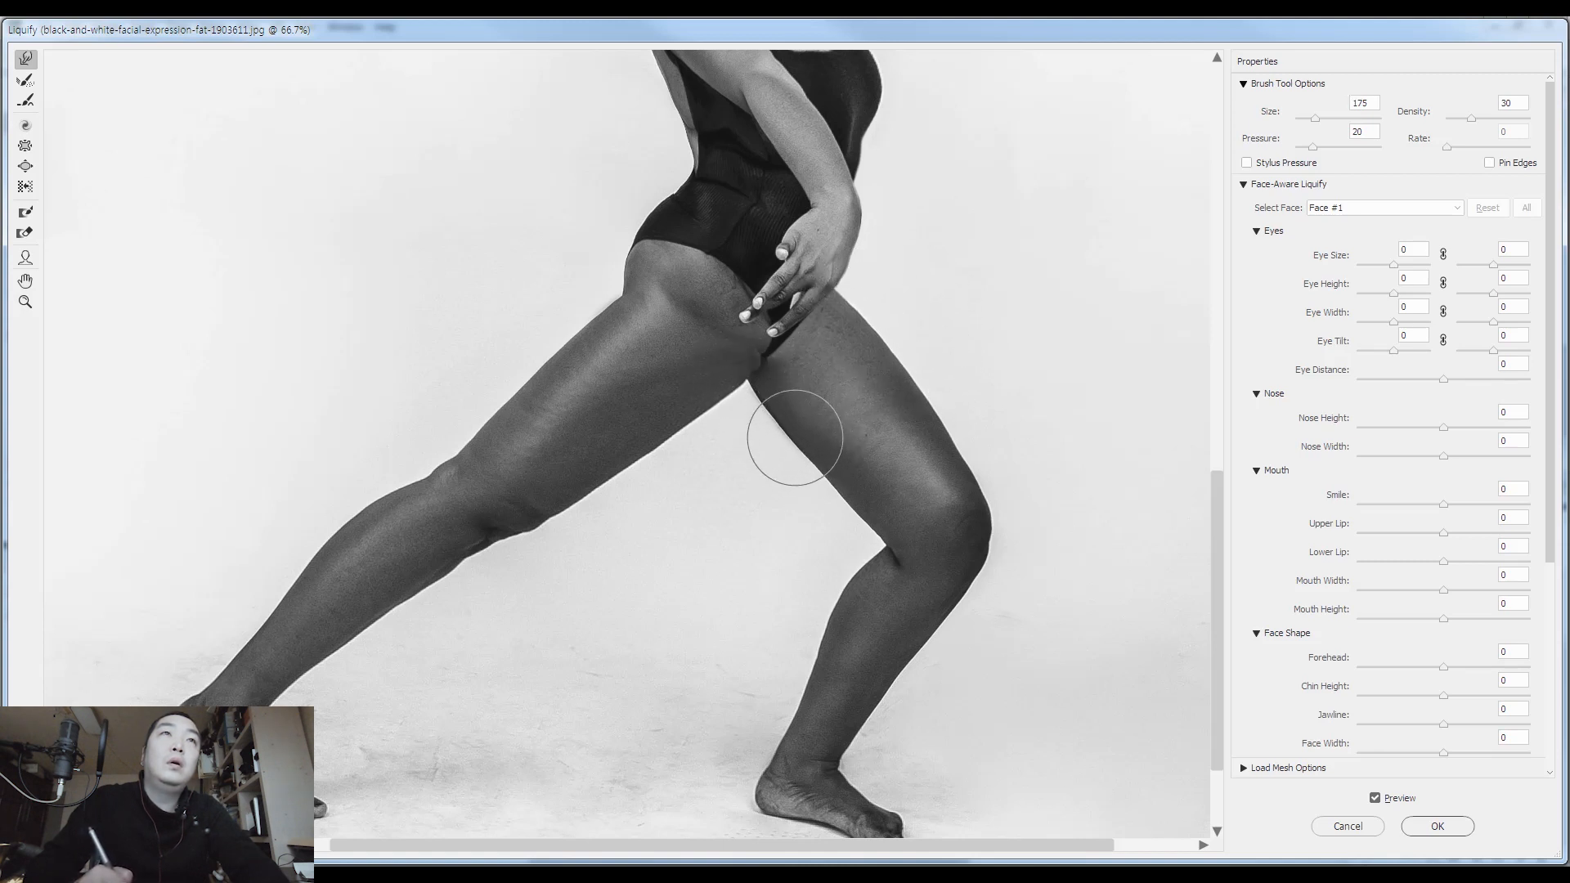
pyautogui.press(']')
pyautogui.press(']')
pyautogui.press(']')
pyautogui.press('[')
pyautogui.press('[')
pyautogui.press('[')
pyautogui.press('[')
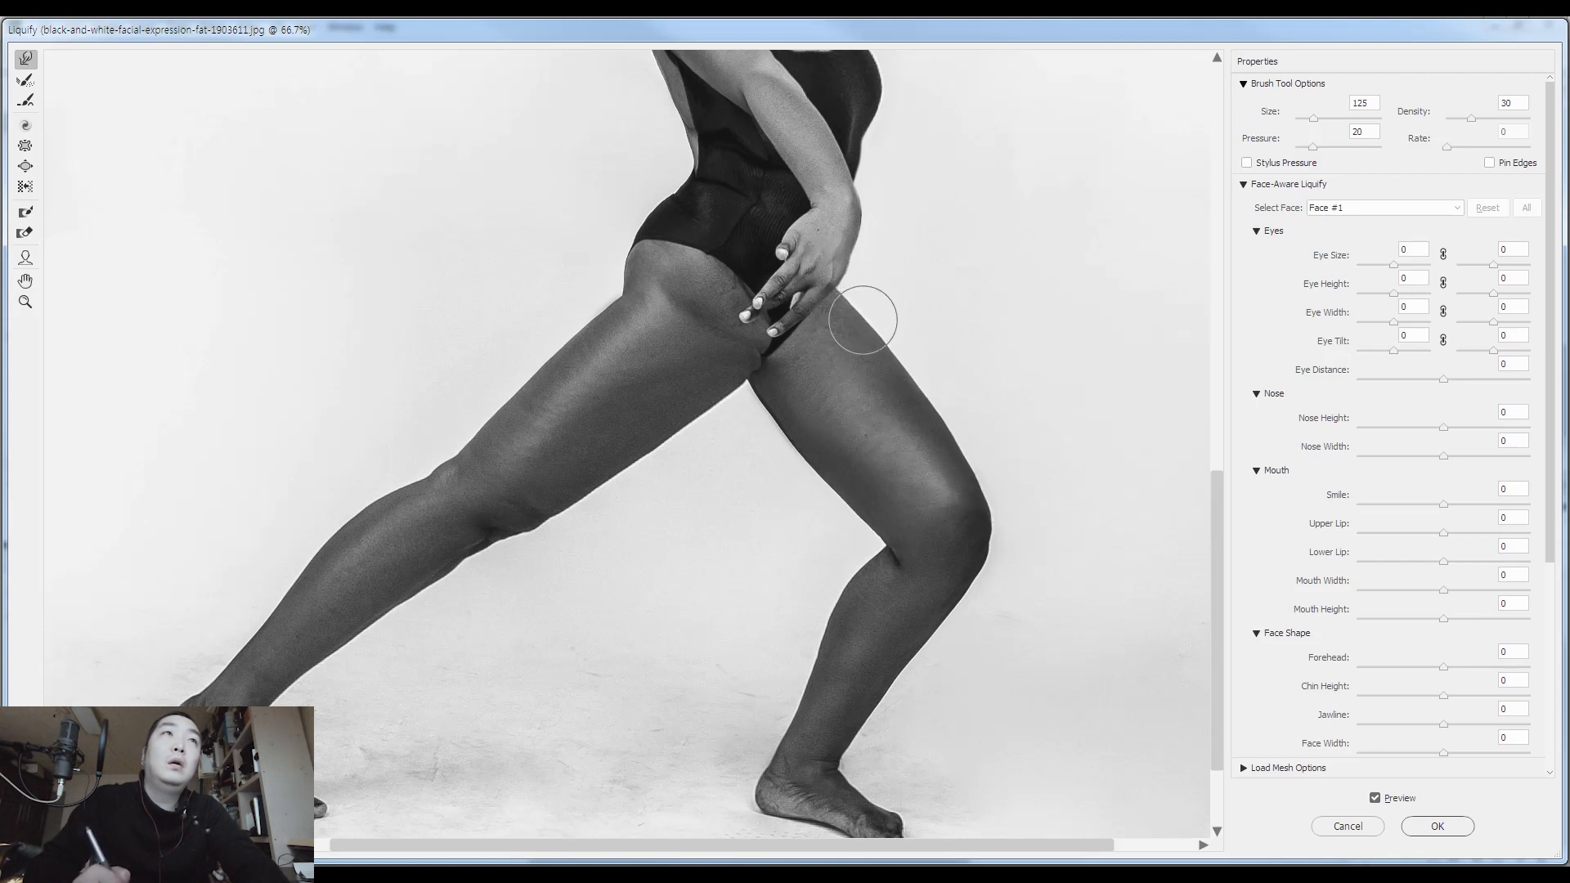
# Refine the upper and lower contours of the back thigh with warp brush sizes 250, 175 and 300
pyautogui.press(']')
pyautogui.press(']')
pyautogui.press(']')
pyautogui.press(']')
pyautogui.press(']')
pyautogui.press(']')
pyautogui.press(']')
pyautogui.press(']')
pyautogui.press(']')
pyautogui.press(']')
pyautogui.press(']')
pyautogui.press('[')
pyautogui.press('[')
pyautogui.press('[')
pyautogui.press('[')
pyautogui.press('[')
pyautogui.press('[')
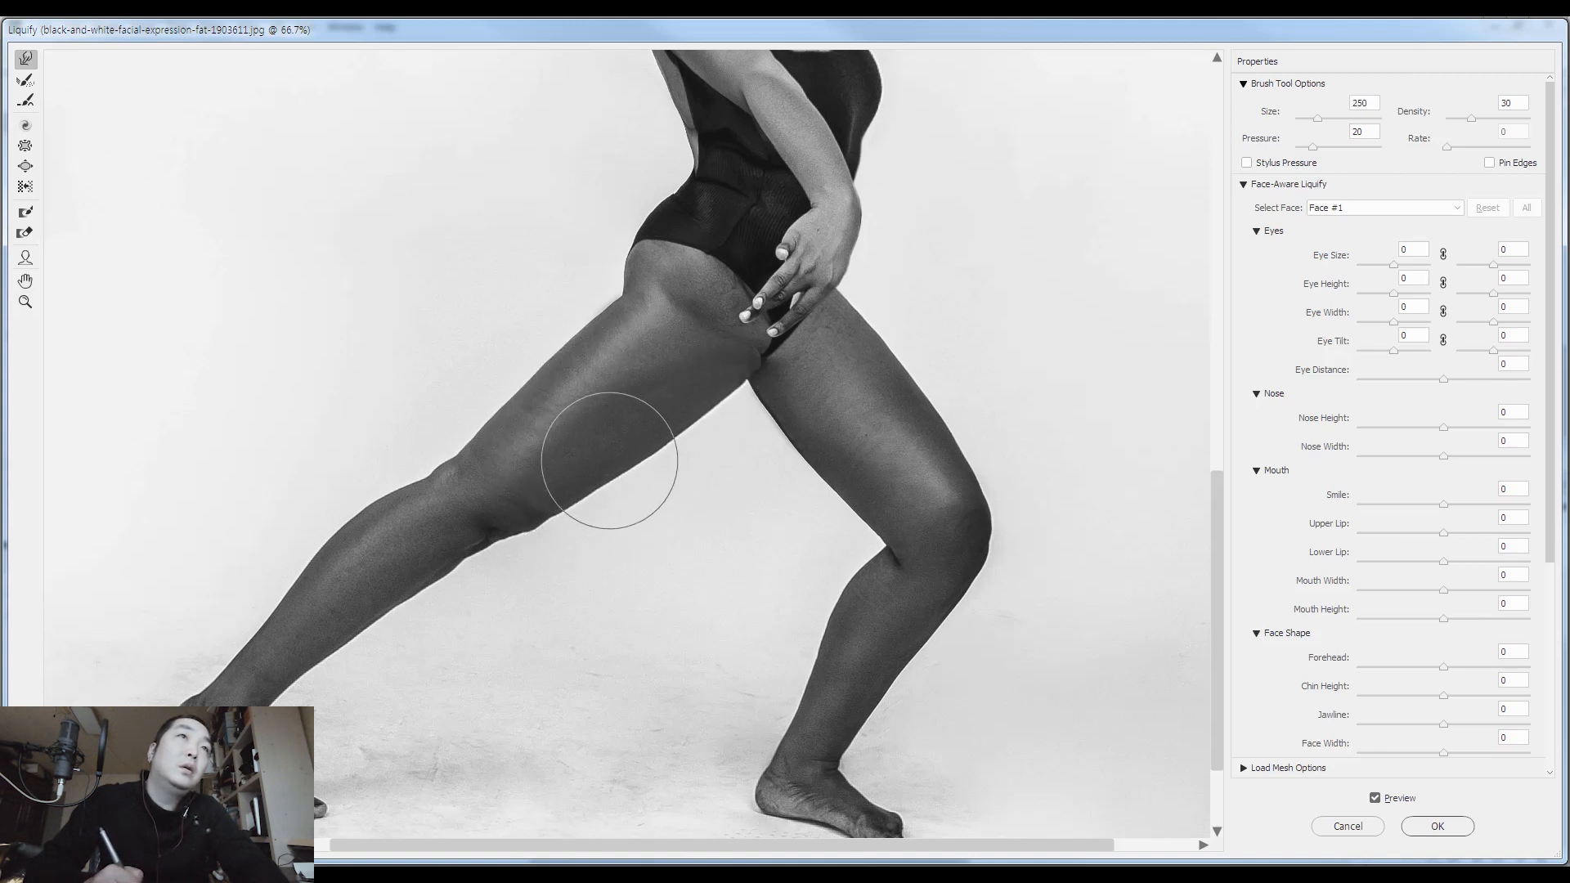
pyautogui.press('[')
pyautogui.press('[')
pyautogui.press('[')
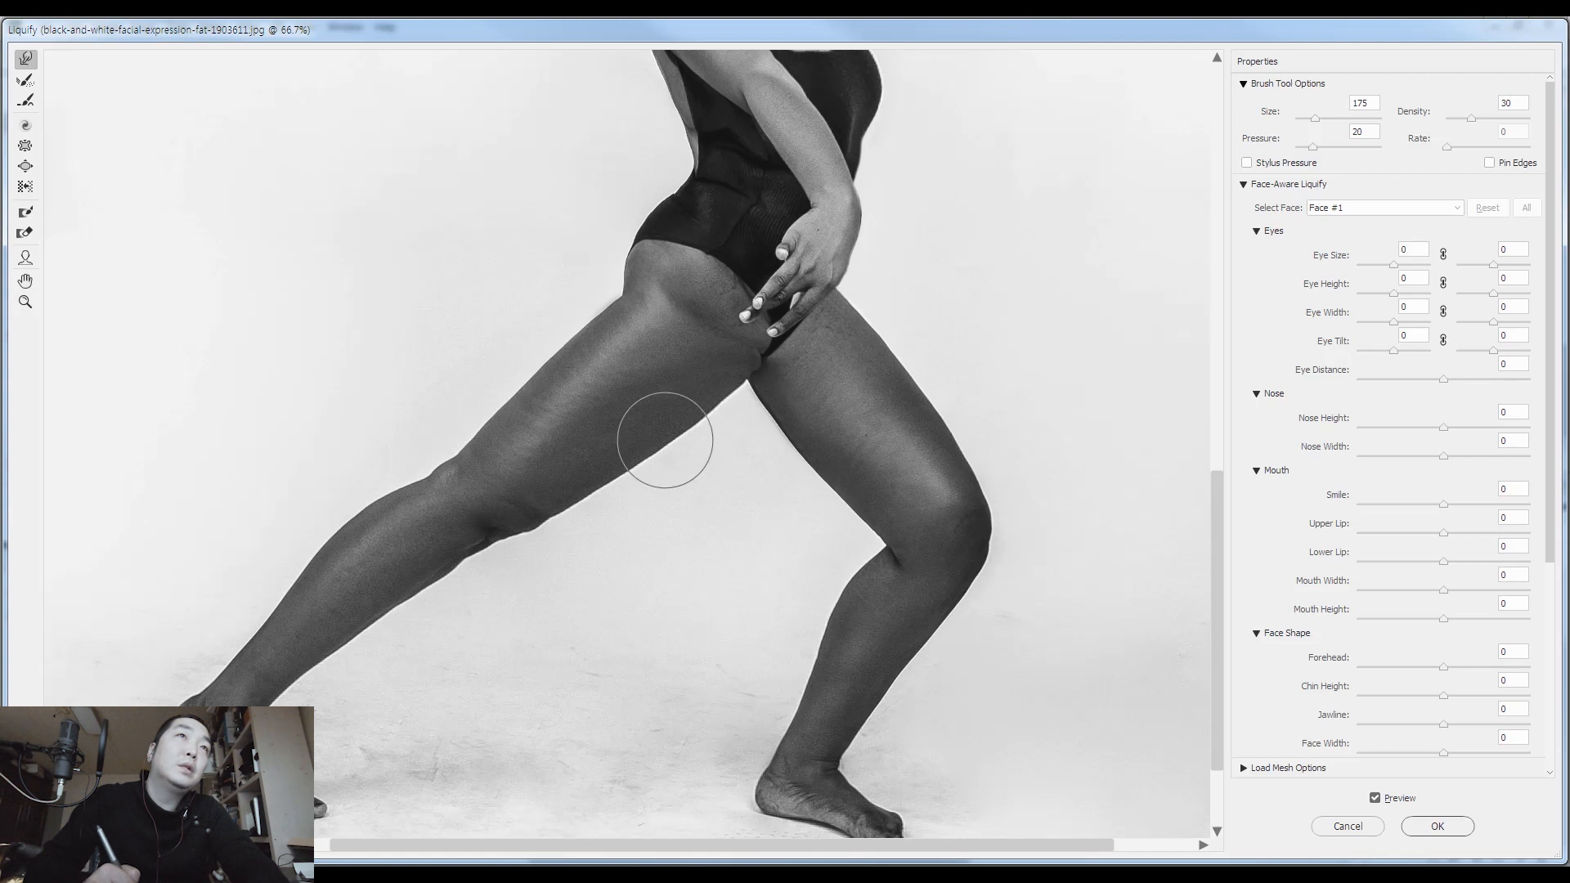
pyautogui.press(']')
pyautogui.press(']')
pyautogui.press(']')
pyautogui.press(']')
pyautogui.press(']')
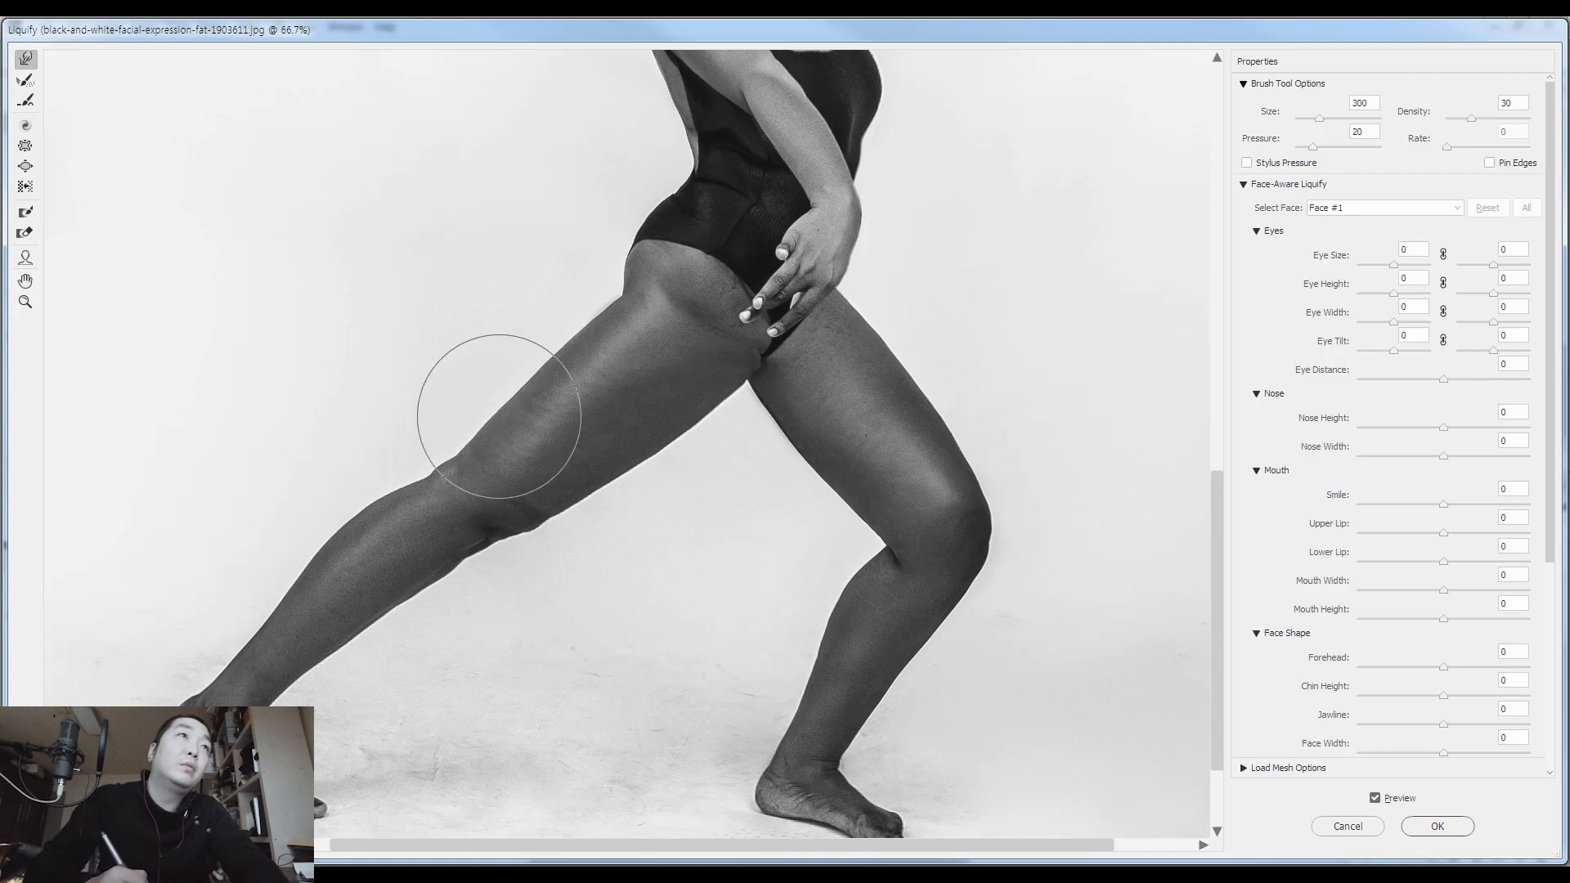
# Refine the area behind the bent front knee with warp brush size 200 and apply the Liquify changes
pyautogui.moveTo(739, 488); pyautogui.dragTo(678, 382)
pyautogui.press('[')
pyautogui.press('[')
pyautogui.press('[')
pyautogui.press('[')
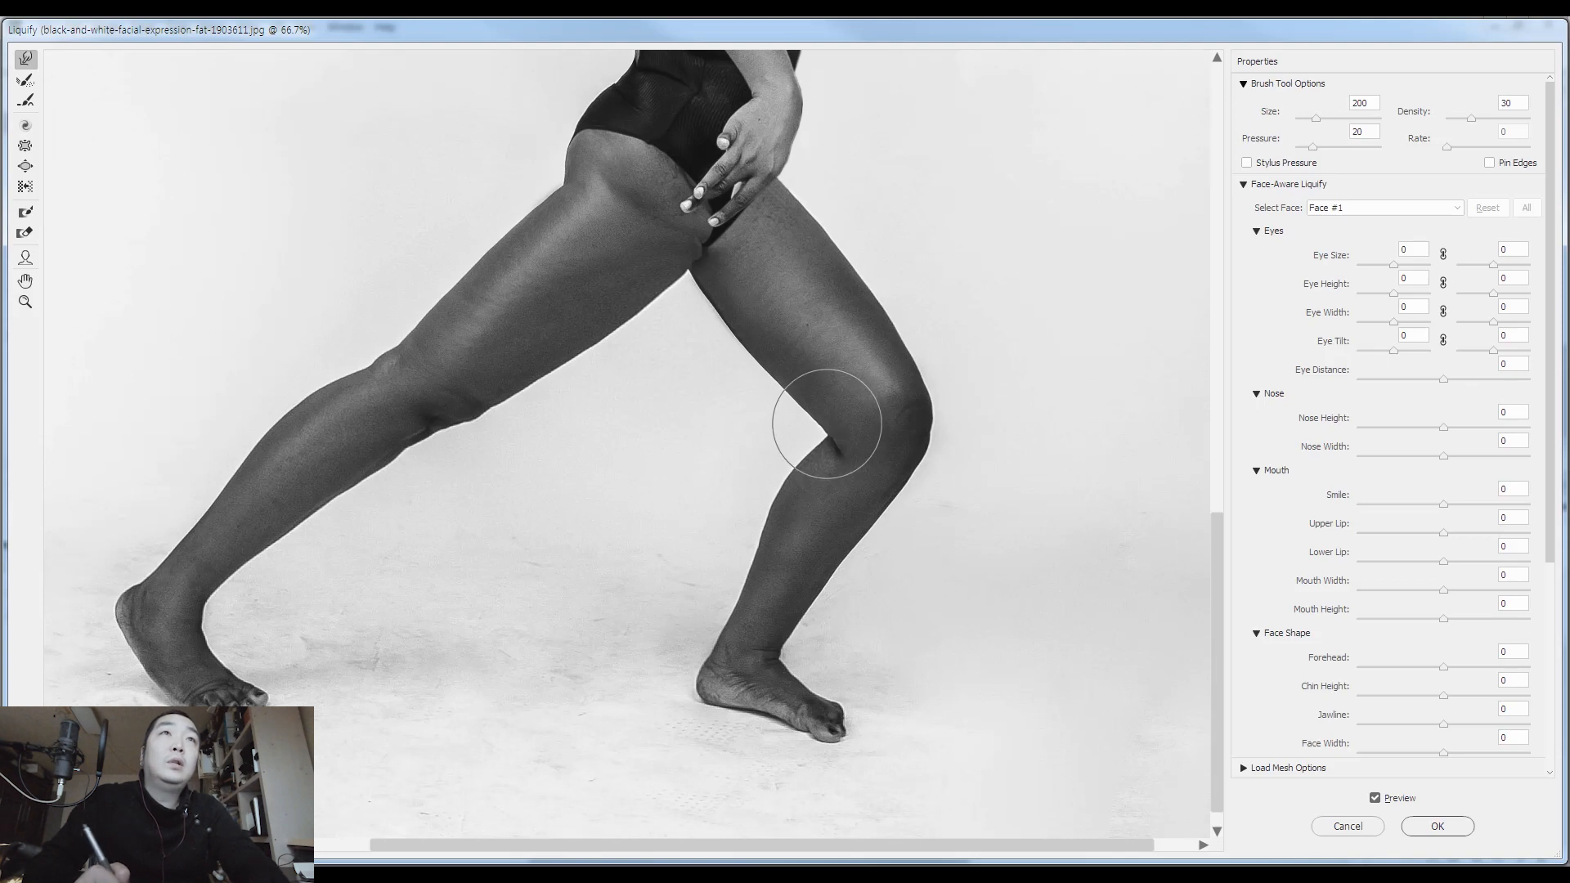
pyautogui.press('Return')
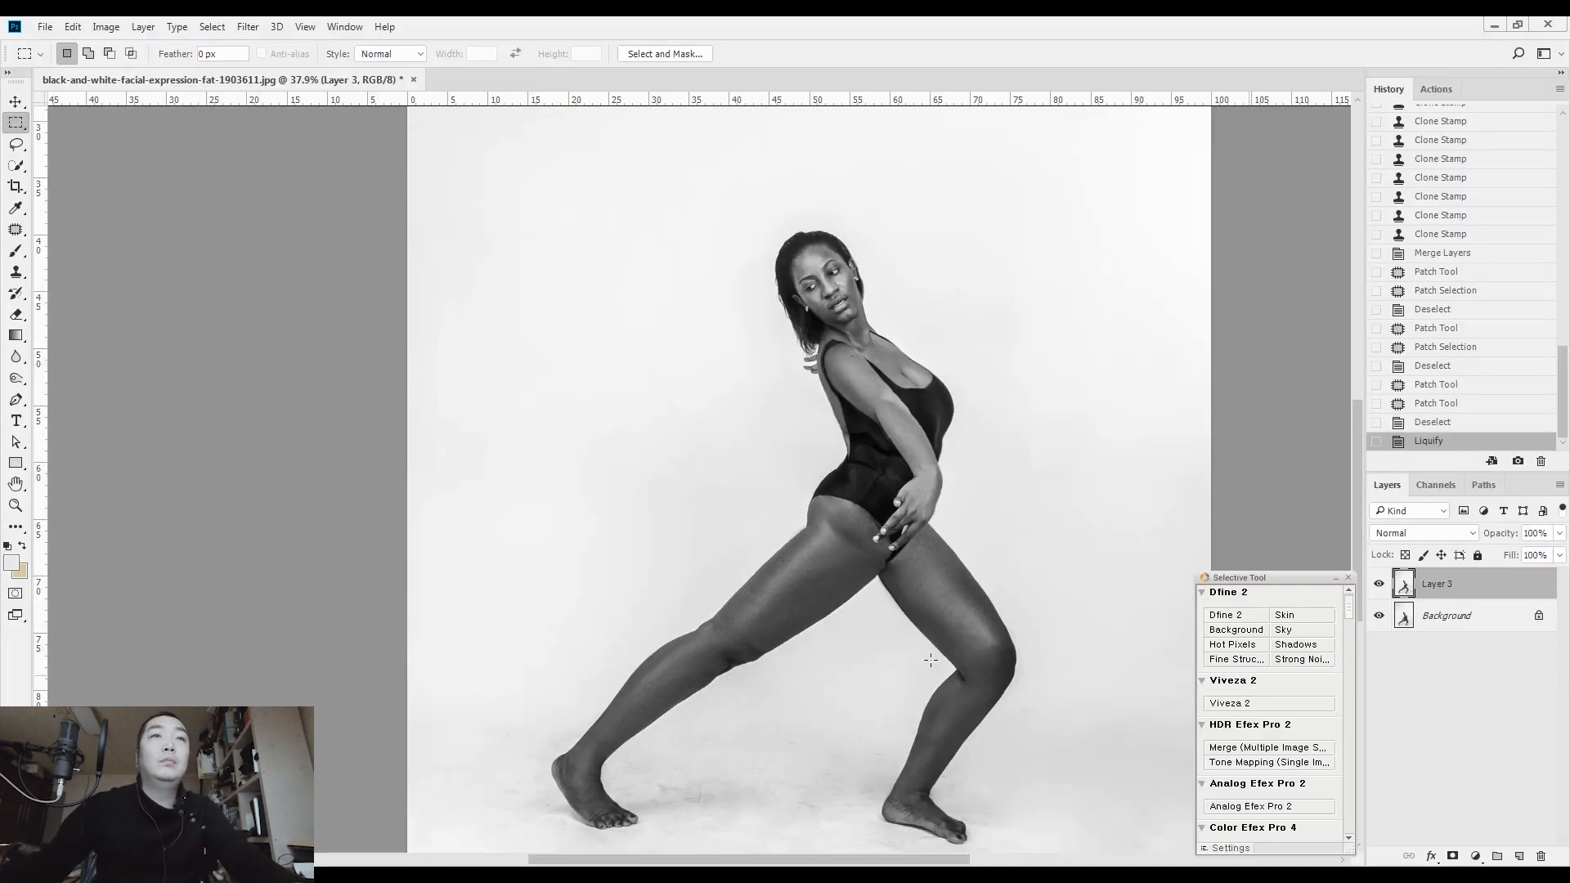
# Mask the front lower leg and foot in Quick Mask with a soft 300 px brush and copy them to a new layer
pyautogui.scroll(-3, 925, 446)
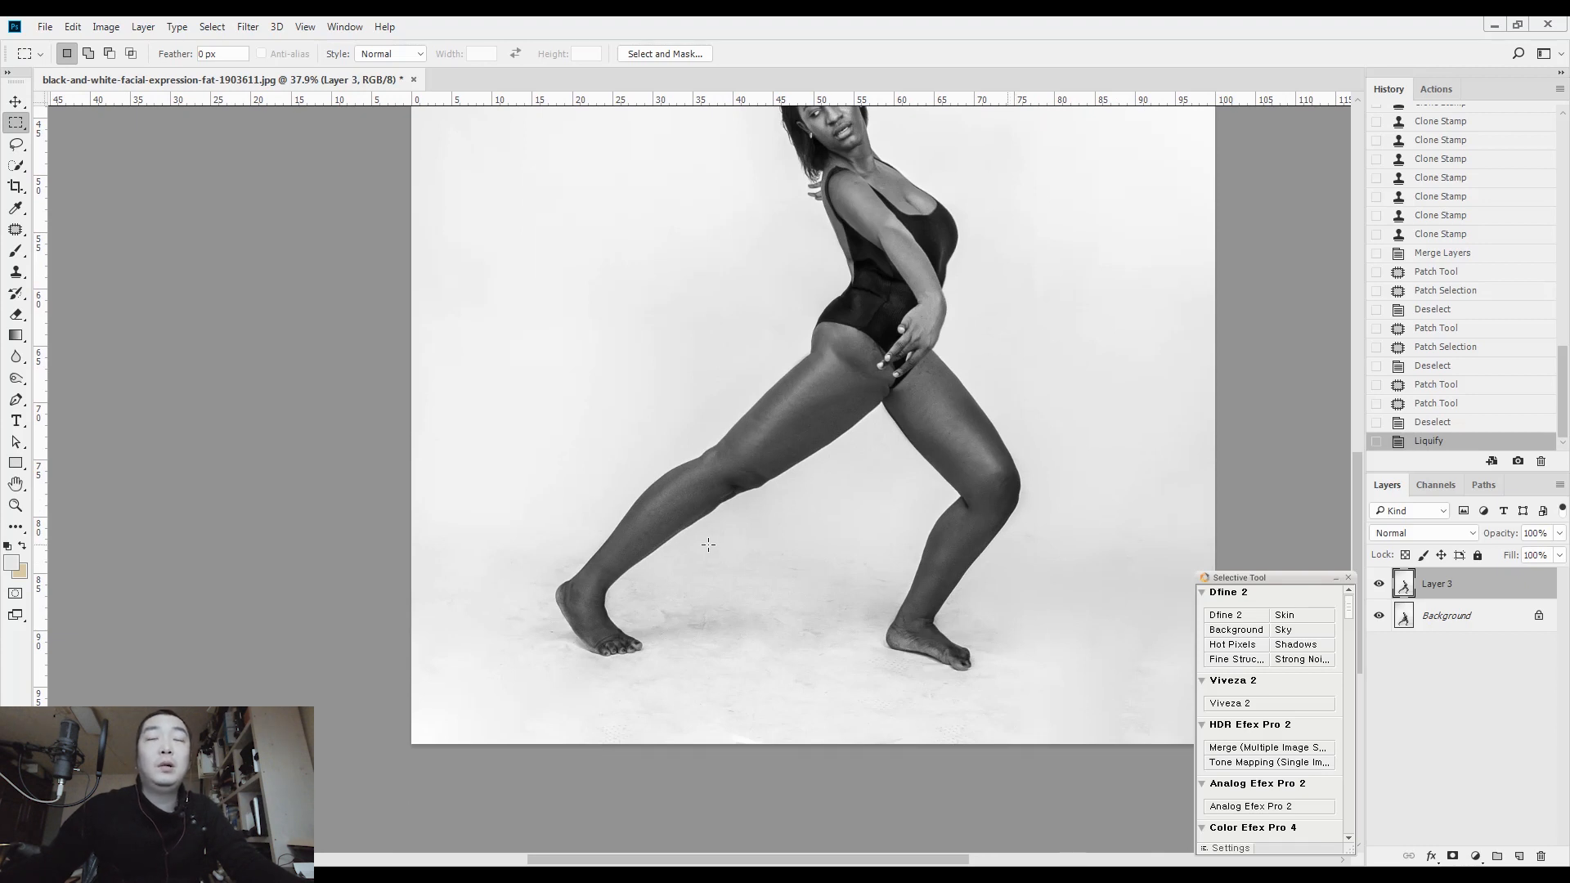
pyautogui.press('q')
pyautogui.press('b')
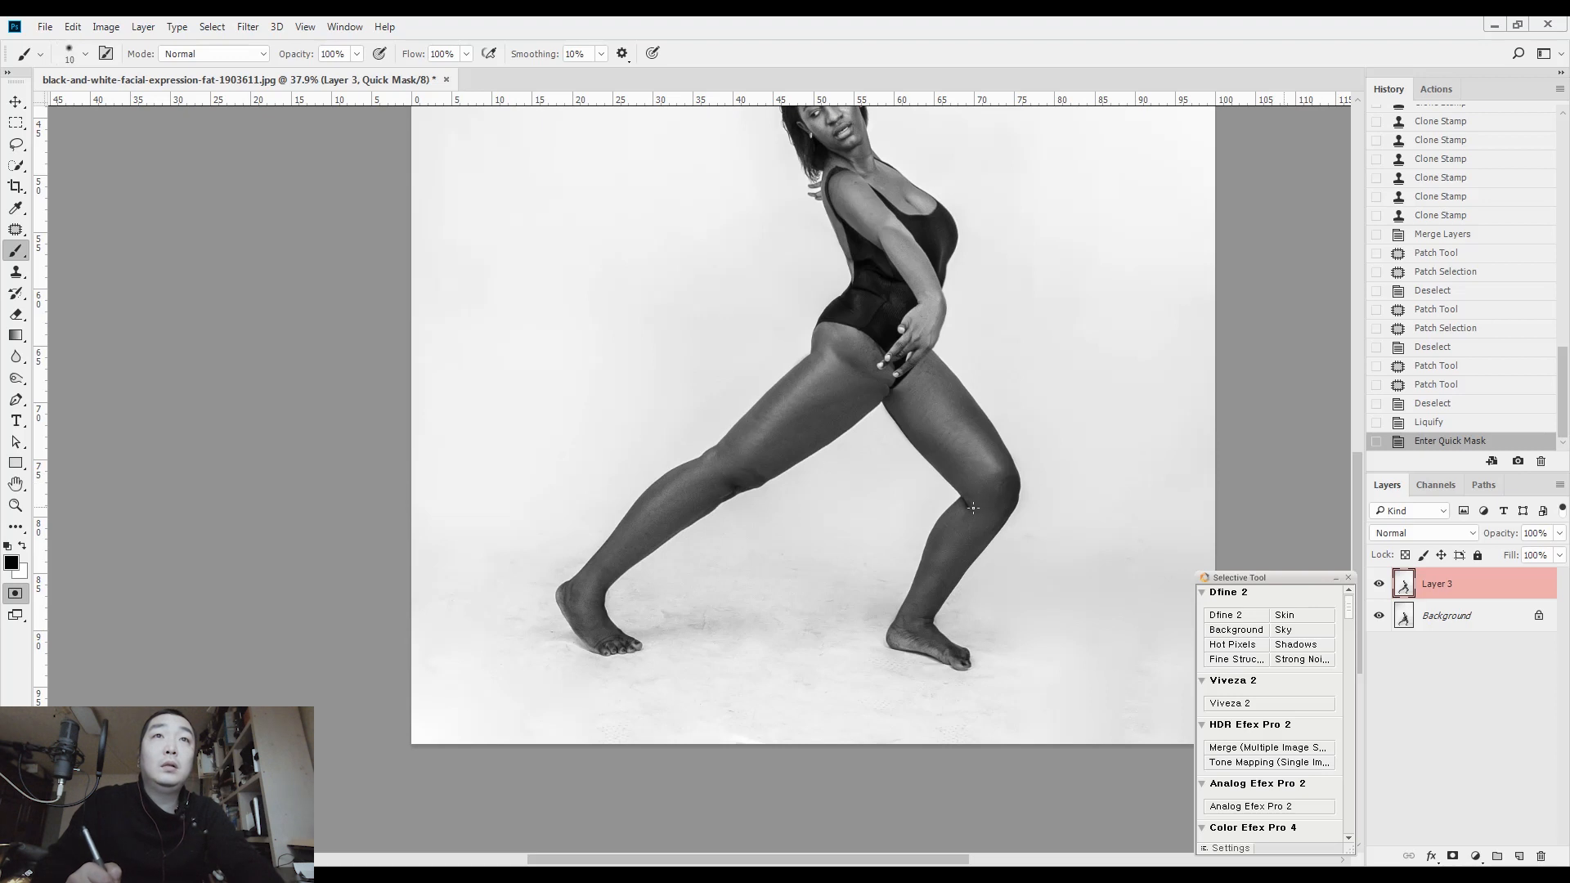
pyautogui.moveTo(979, 499)
pyautogui.mouseDown()
pyautogui.moveTo(919, 610)
pyautogui.moveTo(926, 646)
pyautogui.moveTo(933, 626)
pyautogui.moveTo(889, 627)
pyautogui.moveTo(924, 528)
pyautogui.moveTo(866, 594)
pyautogui.moveTo(961, 601)
pyautogui.moveTo(986, 508)
pyautogui.moveTo(1007, 497)
pyautogui.moveTo(950, 638)
pyautogui.moveTo(970, 662)
pyautogui.moveTo(851, 622)
pyautogui.mouseUp()
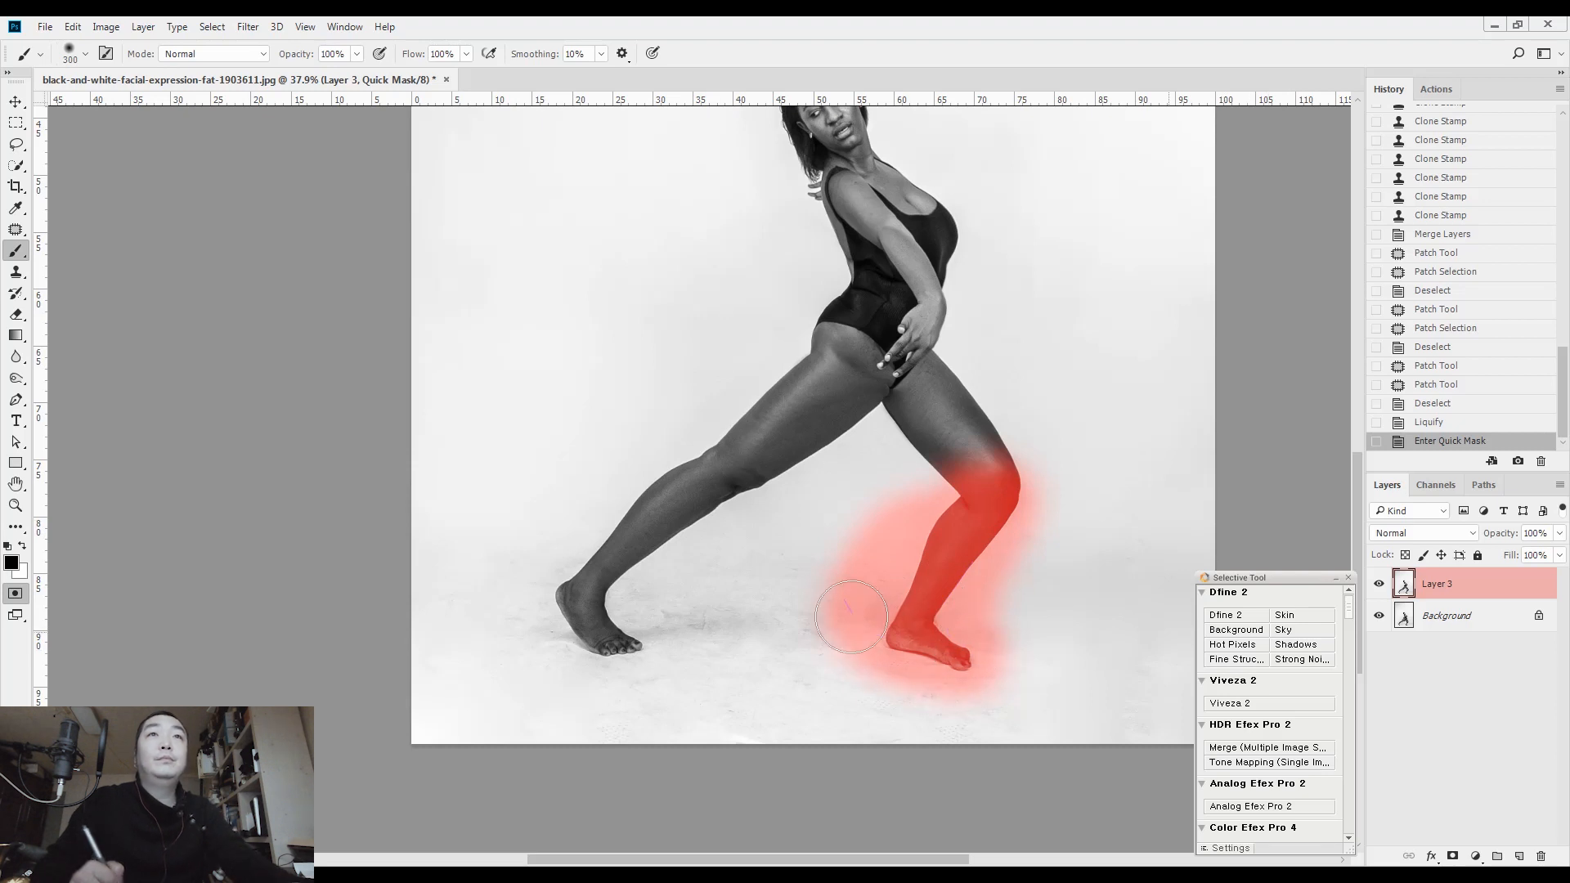
pyautogui.press('q')
pyautogui.hotkey('ctrl', 'j')
pyautogui.hotkey('ctrl', 't')
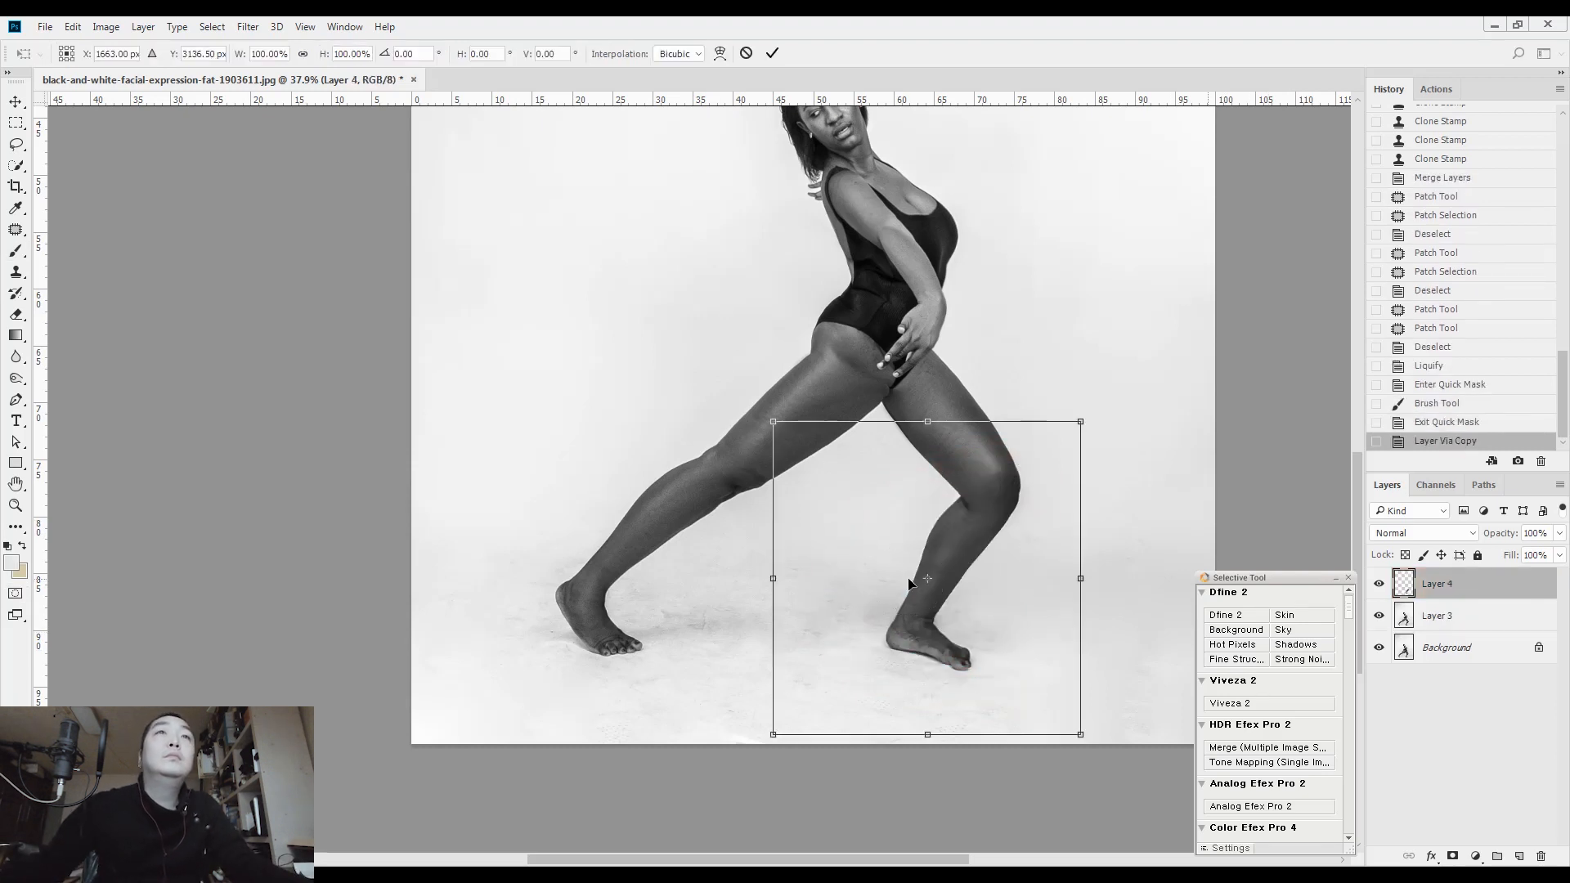
pyautogui.scroll(3, 886, 558)
pyautogui.press('Escape')
# Puppet Warp the copied lower leg with pins at the knee, heel and toes, swinging it forward to stand nearly vertical
pyautogui.click(72, 26)
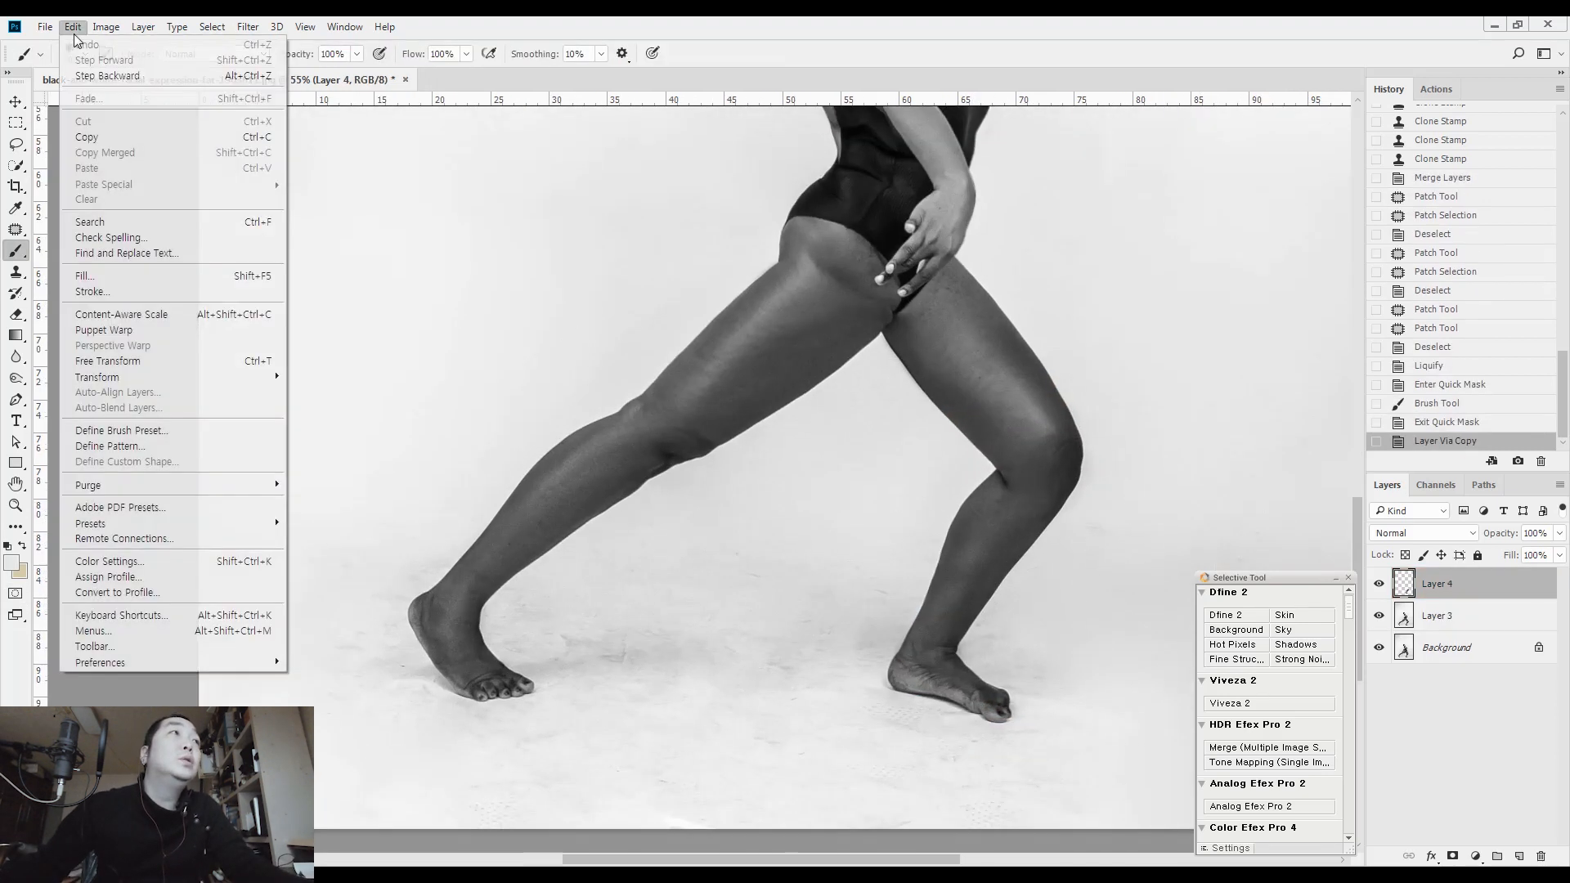
pyautogui.click(188, 334)
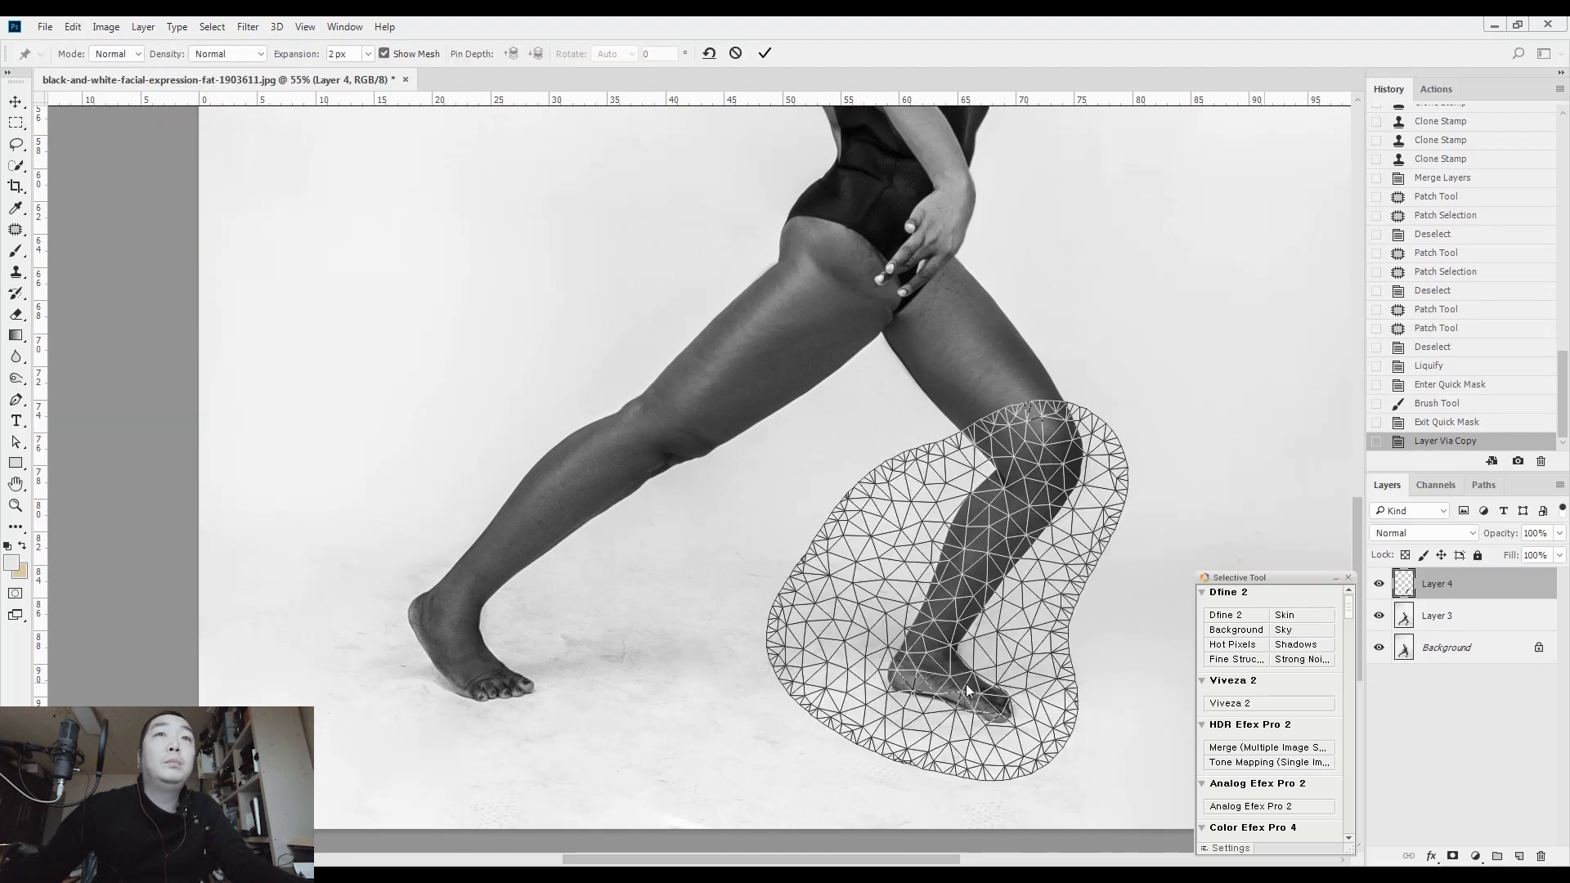
pyautogui.scroll(2, 983, 534)
pyautogui.click(1076, 376)
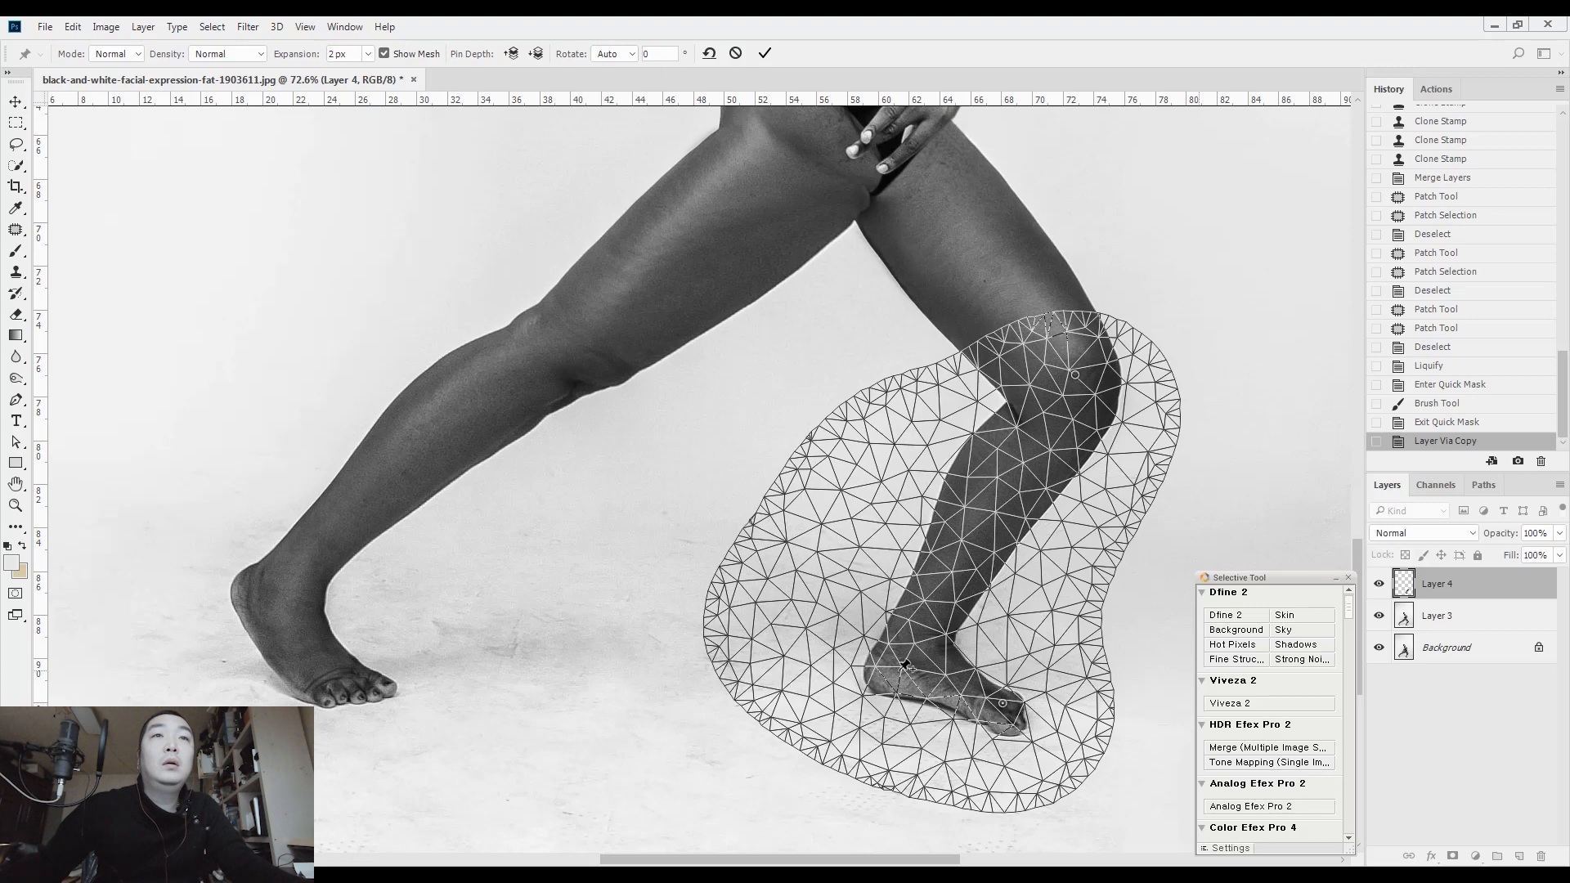
pyautogui.moveTo(898, 664); pyautogui.dragTo(936, 652)
pyautogui.moveTo(1012, 709); pyautogui.dragTo(1013, 700)
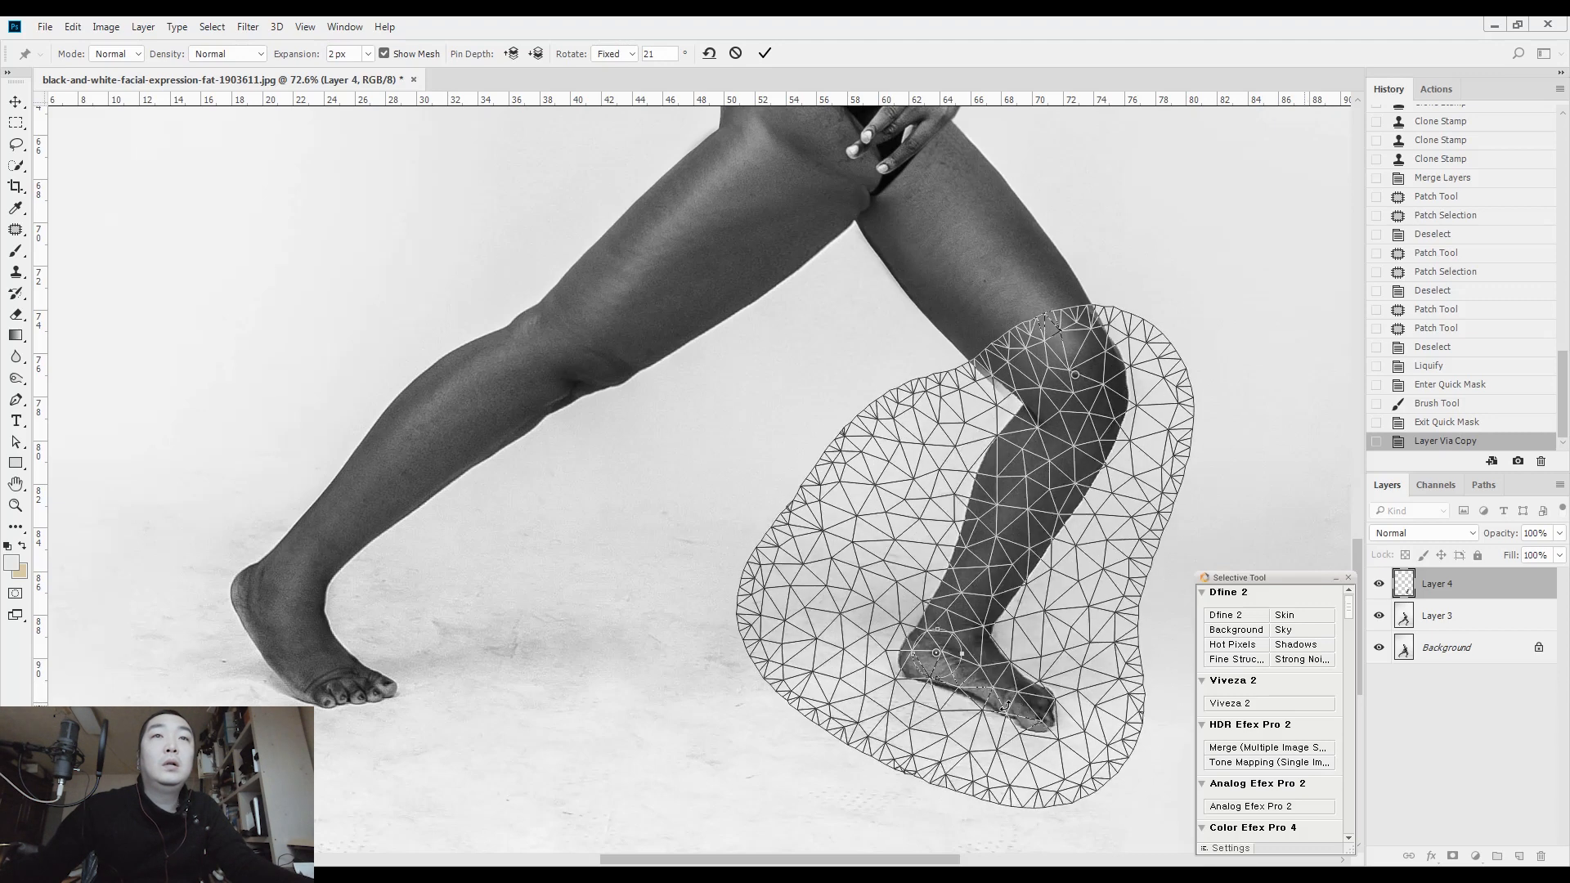
pyautogui.moveTo(934, 651); pyautogui.dragTo(1072, 700)
pyautogui.moveTo(1072, 371); pyautogui.dragTo(1067, 353)
pyautogui.press('Return')
# Erase the copied leg layer's hard edge where it overlaps the thigh above the front knee
pyautogui.press('b')
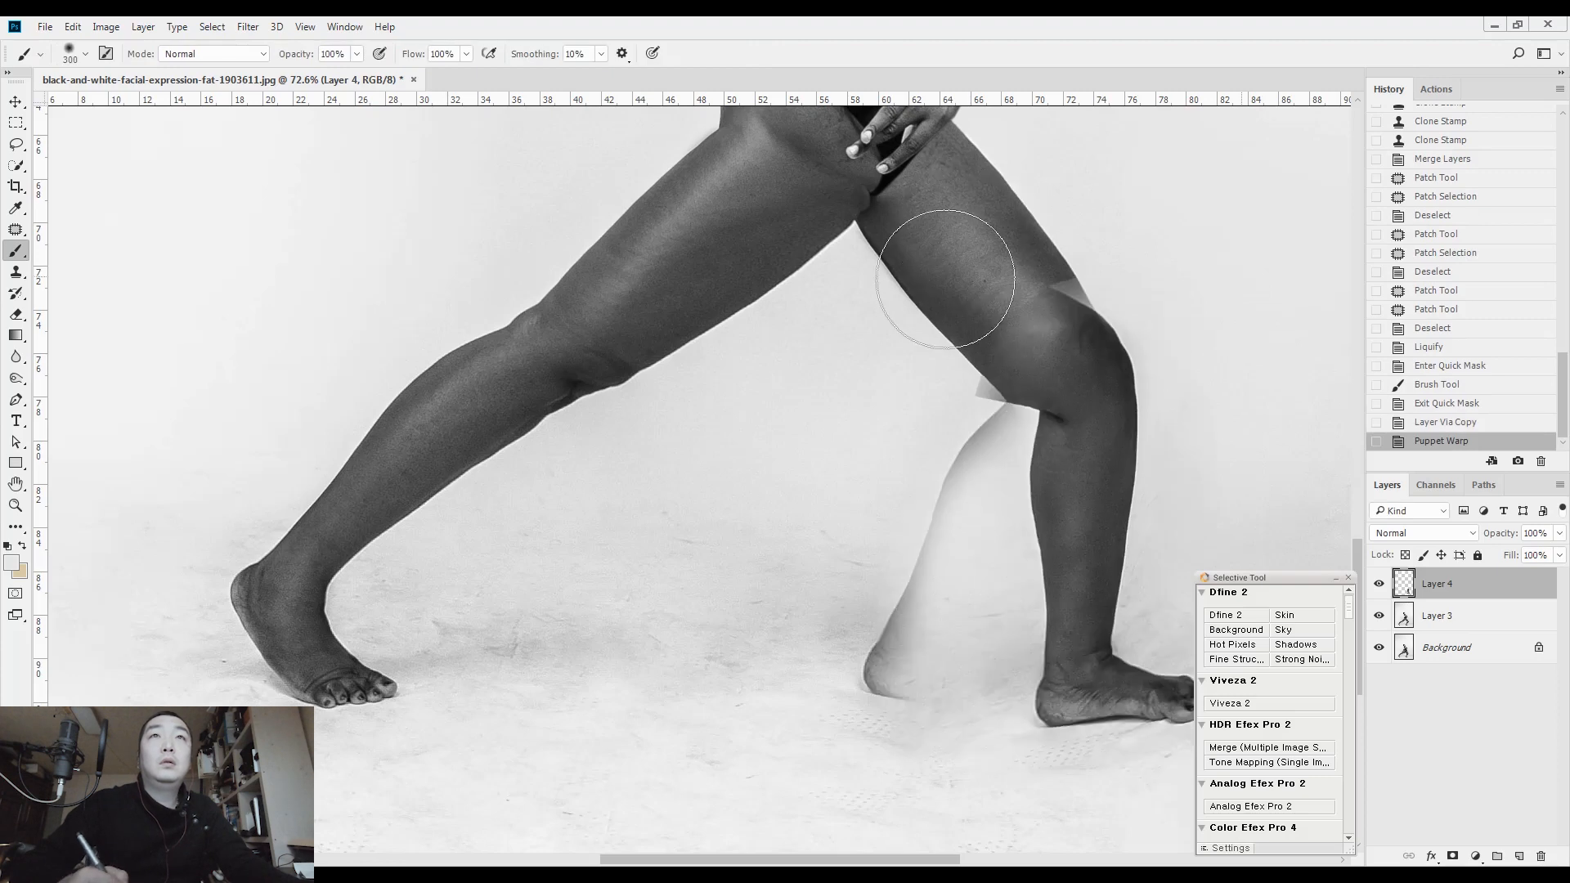
pyautogui.scroll(4, 1063, 270)
pyautogui.press('e')
pyautogui.moveTo(992, 299)
pyautogui.mouseDown()
pyautogui.moveTo(1071, 393)
pyautogui.moveTo(1025, 305)
pyautogui.moveTo(1062, 381)
pyautogui.moveTo(1039, 330)
pyautogui.mouseUp()
# Lower the copied leg layer's opacity to 50% and move it into alignment with the original knee
pyautogui.press('l')
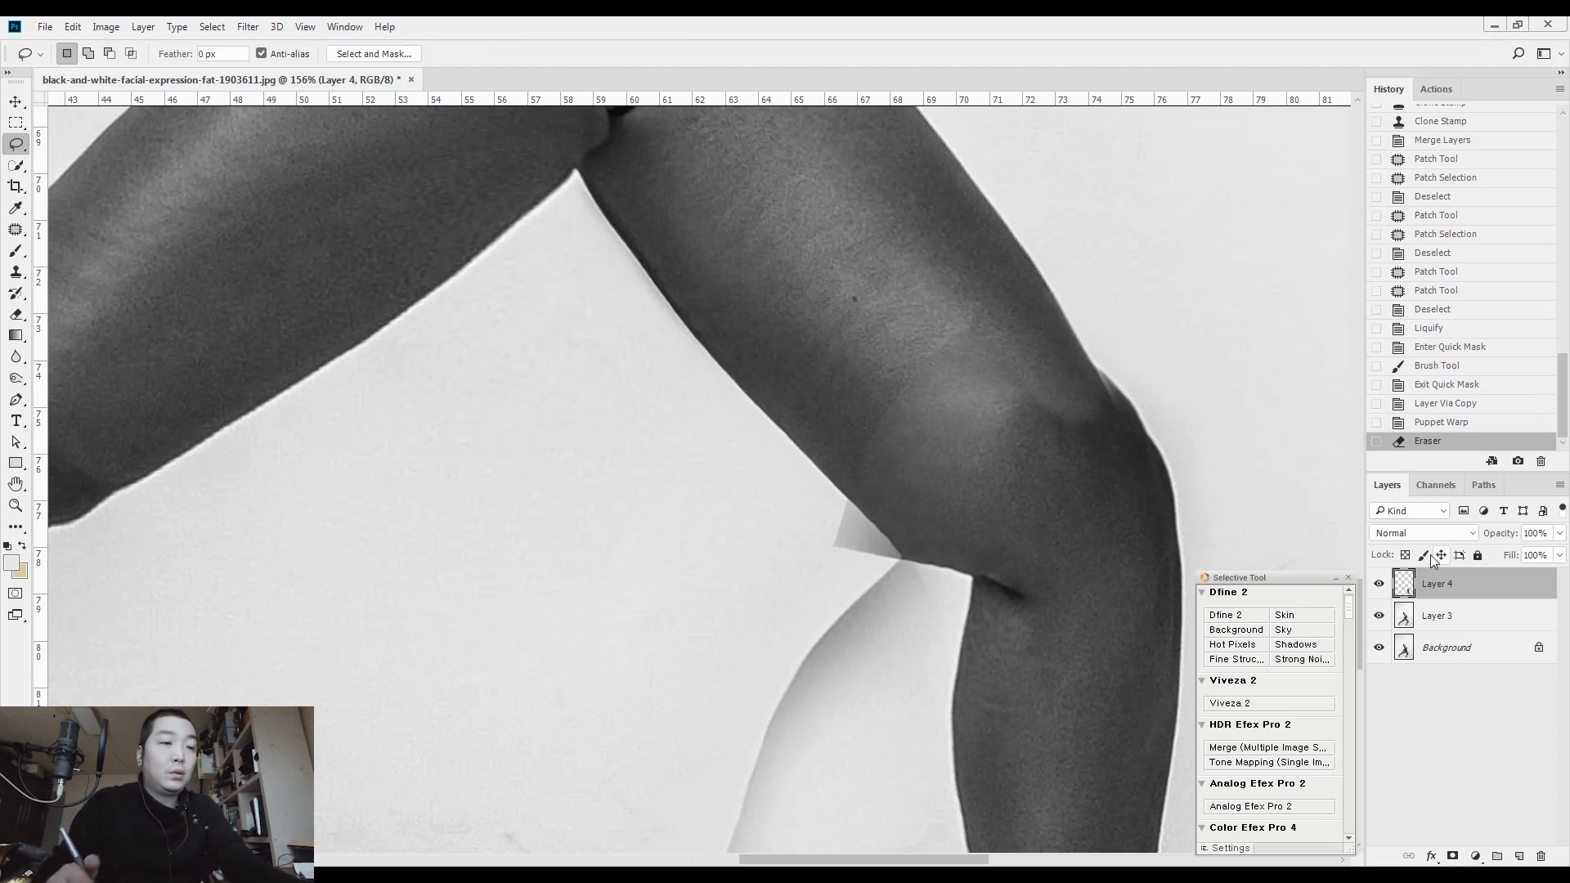
pyautogui.press('5')
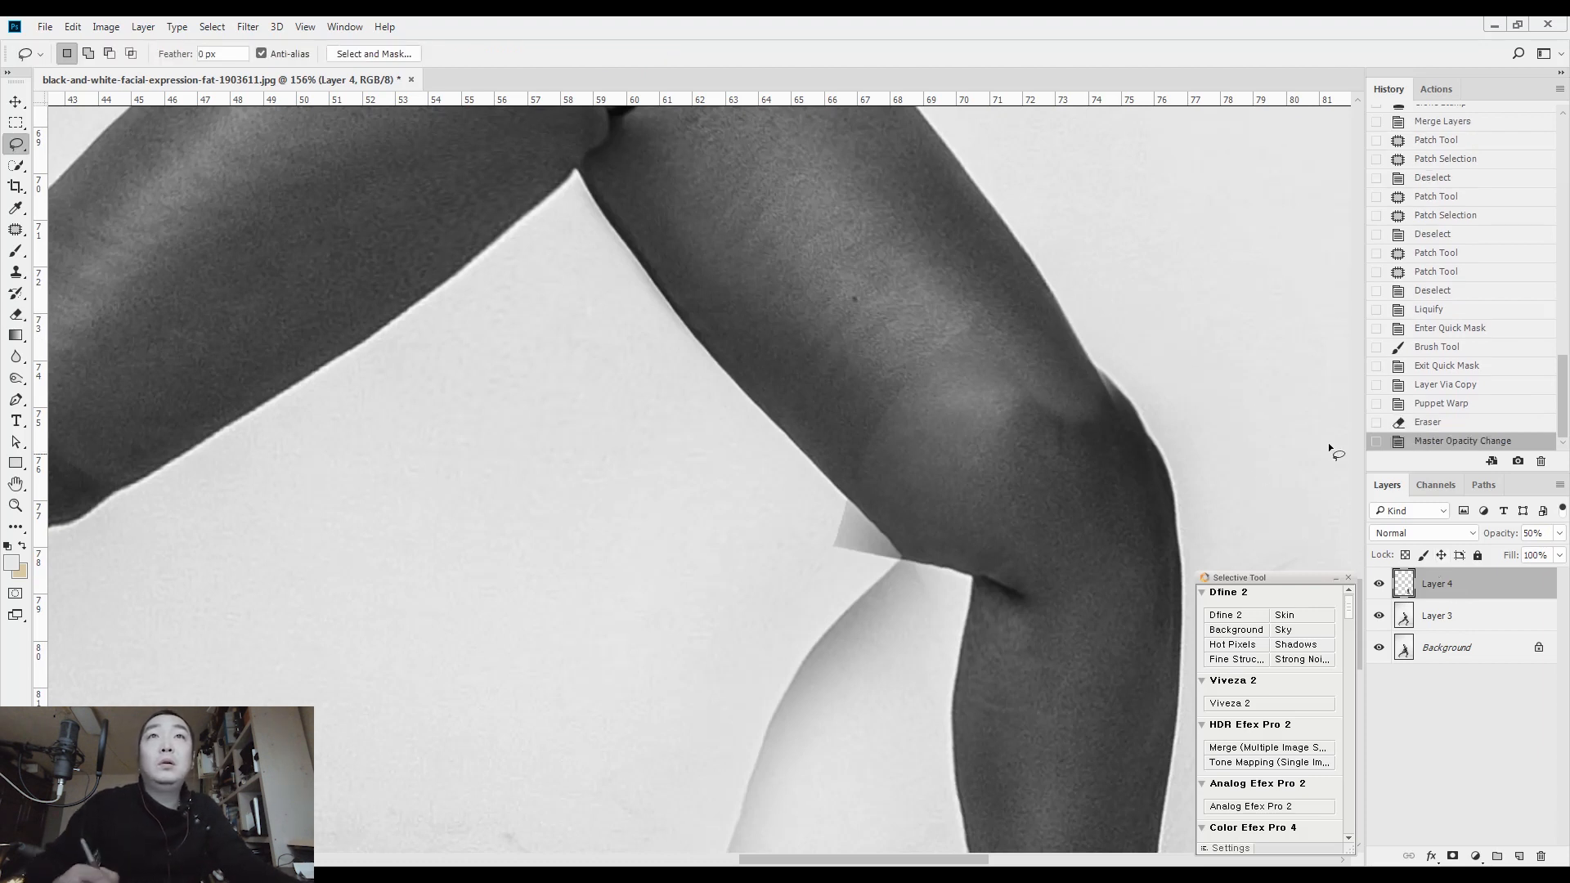
pyautogui.moveTo(1041, 441); pyautogui.dragTo(1022, 331)
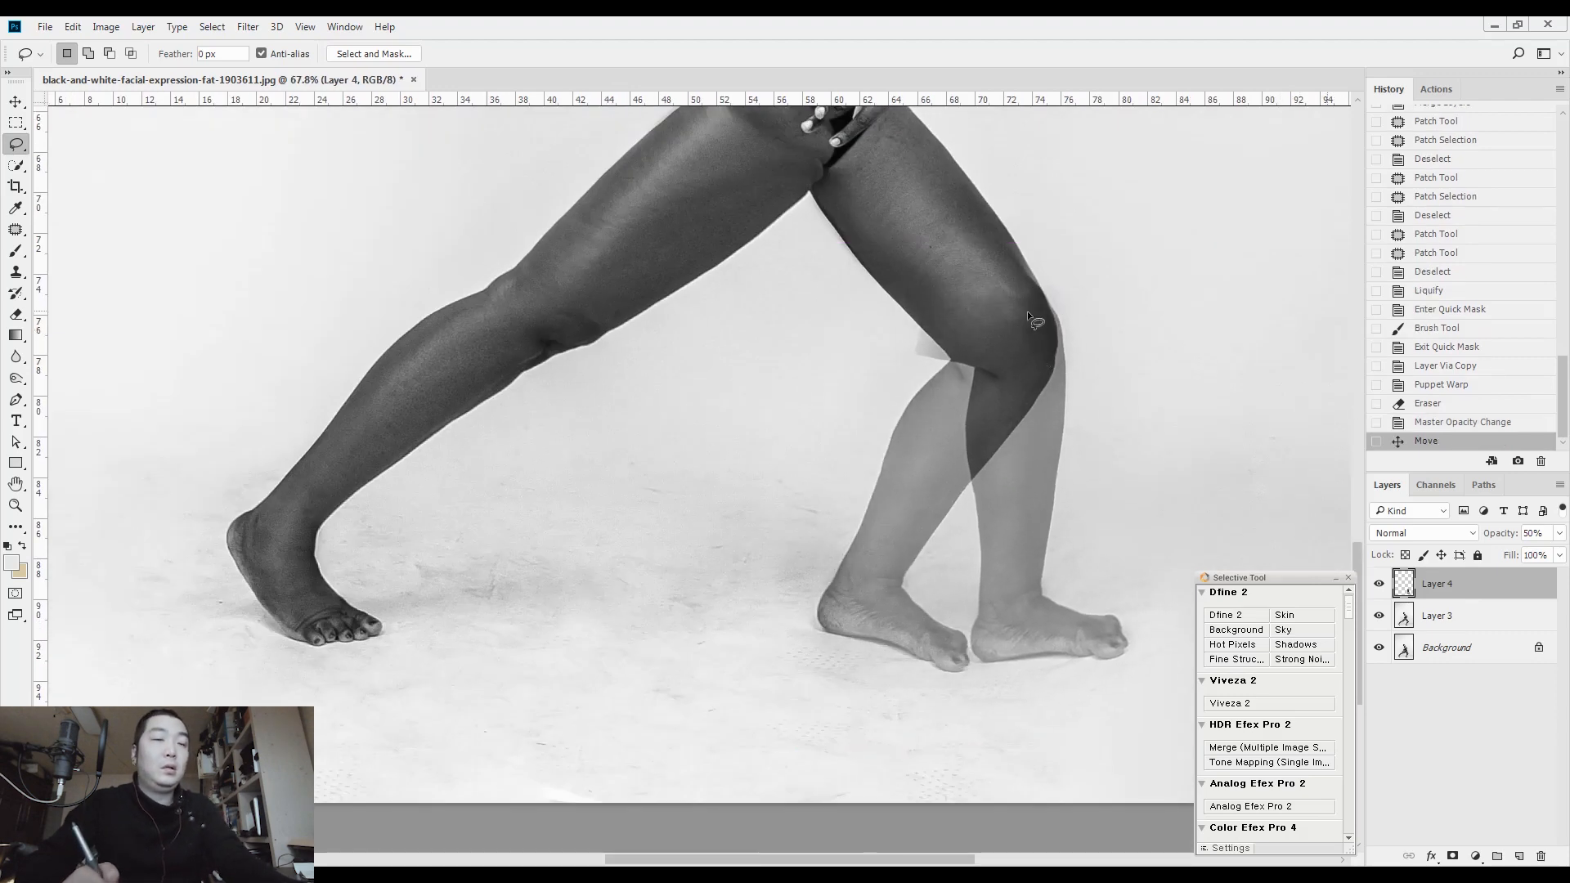
# Erase the copied layer's leftover edges around the front knee and restore its opacity to 100%
pyautogui.moveTo(1021, 247)
pyautogui.mouseDown()
pyautogui.moveTo(1075, 227)
pyautogui.moveTo(1056, 310)
pyautogui.moveTo(1073, 332)
pyautogui.mouseUp()
pyautogui.press('e')
pyautogui.moveTo(767, 461)
pyautogui.mouseDown()
pyautogui.moveTo(825, 512)
pyautogui.moveTo(762, 517)
pyautogui.moveTo(788, 472)
pyautogui.mouseUp()
pyautogui.press('l')
pyautogui.press('0')
# Blend the seam across the front knee with a 90 px eraser and merge the leg layer down into Layer 3
pyautogui.moveTo(930, 415)
pyautogui.mouseDown()
pyautogui.moveTo(903, 438)
pyautogui.moveTo(1014, 360)
pyautogui.mouseUp()
pyautogui.press('e')
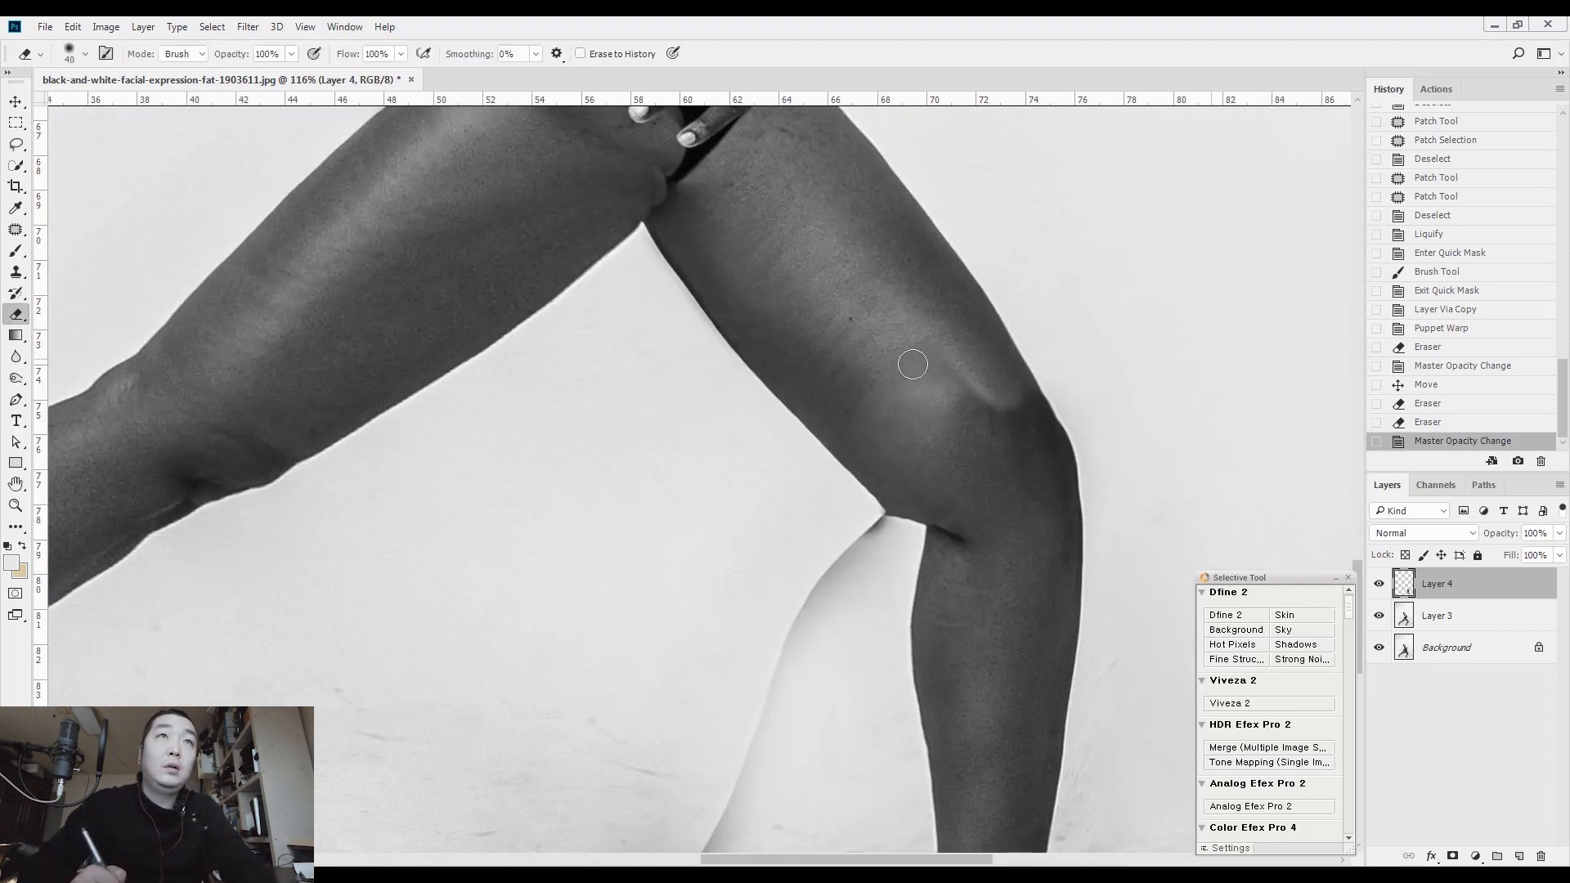
pyautogui.moveTo(866, 405)
pyautogui.mouseDown()
pyautogui.moveTo(915, 440)
pyautogui.moveTo(961, 417)
pyautogui.moveTo(963, 399)
pyautogui.moveTo(995, 411)
pyautogui.mouseUp()
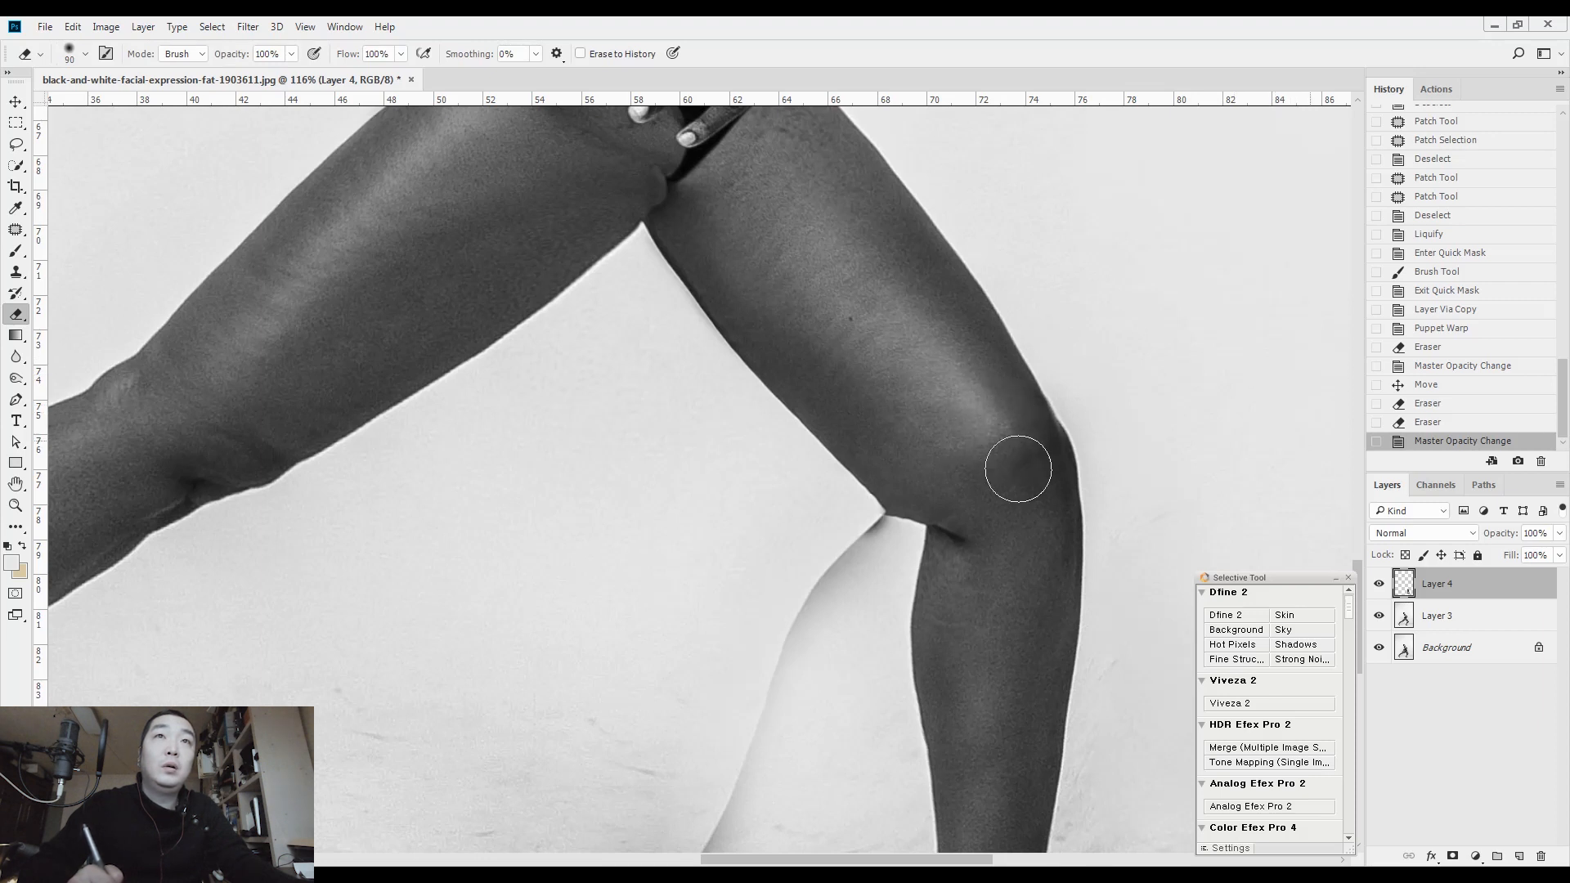
pyautogui.moveTo(955, 424); pyautogui.dragTo(981, 508)
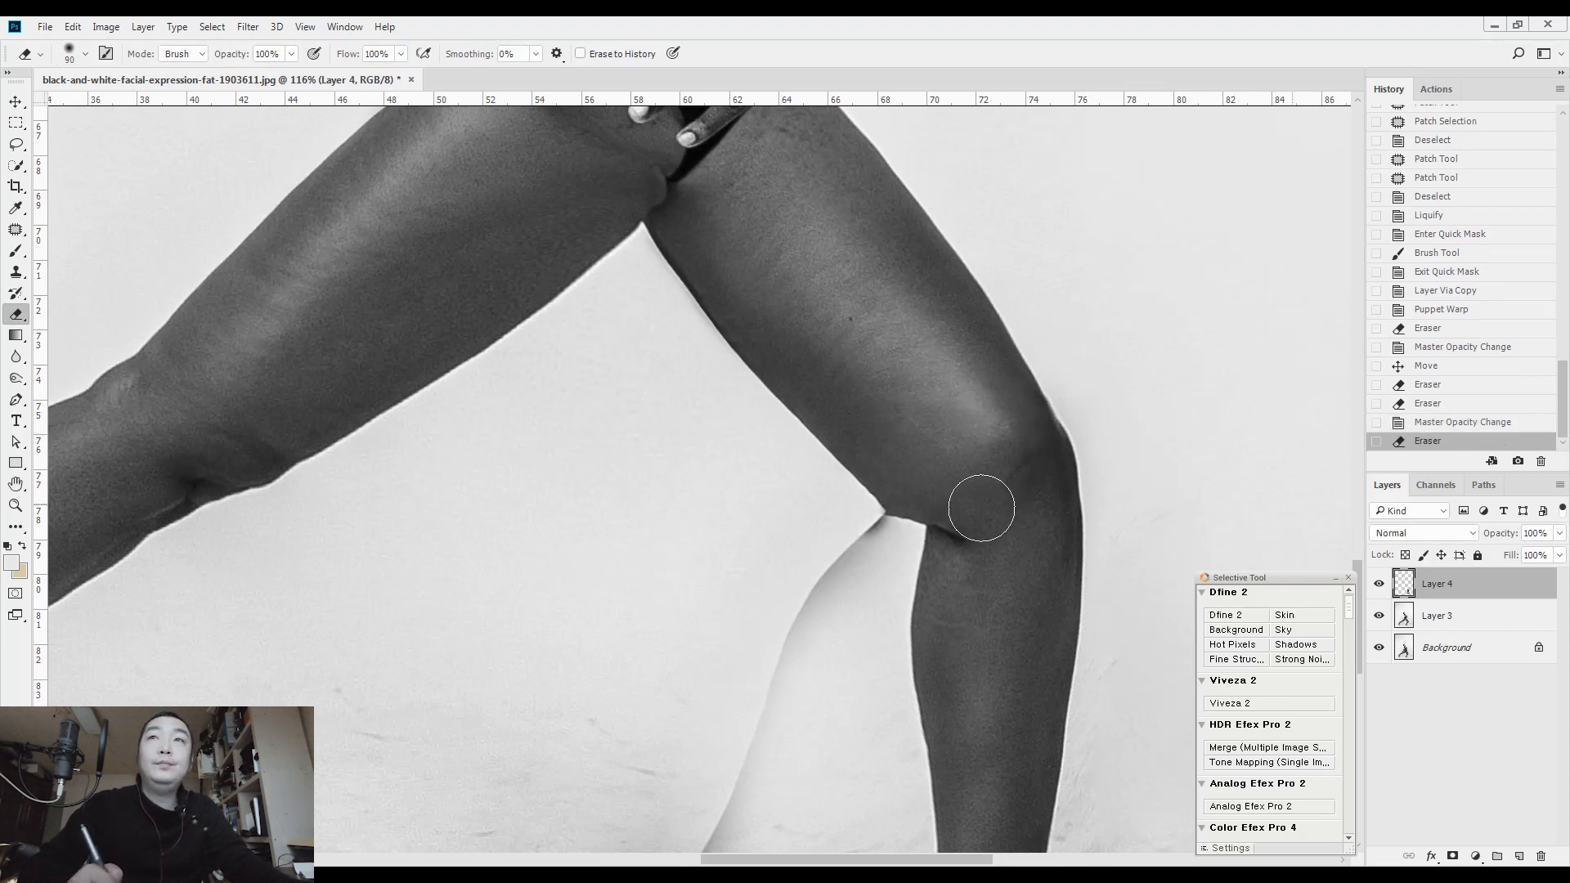
pyautogui.hotkey('ctrl', 'e')
# Patch the leftover outline of the old lower leg and foot with clean background and clear the selection
pyautogui.moveTo(802, 346); pyautogui.dragTo(906, 93)
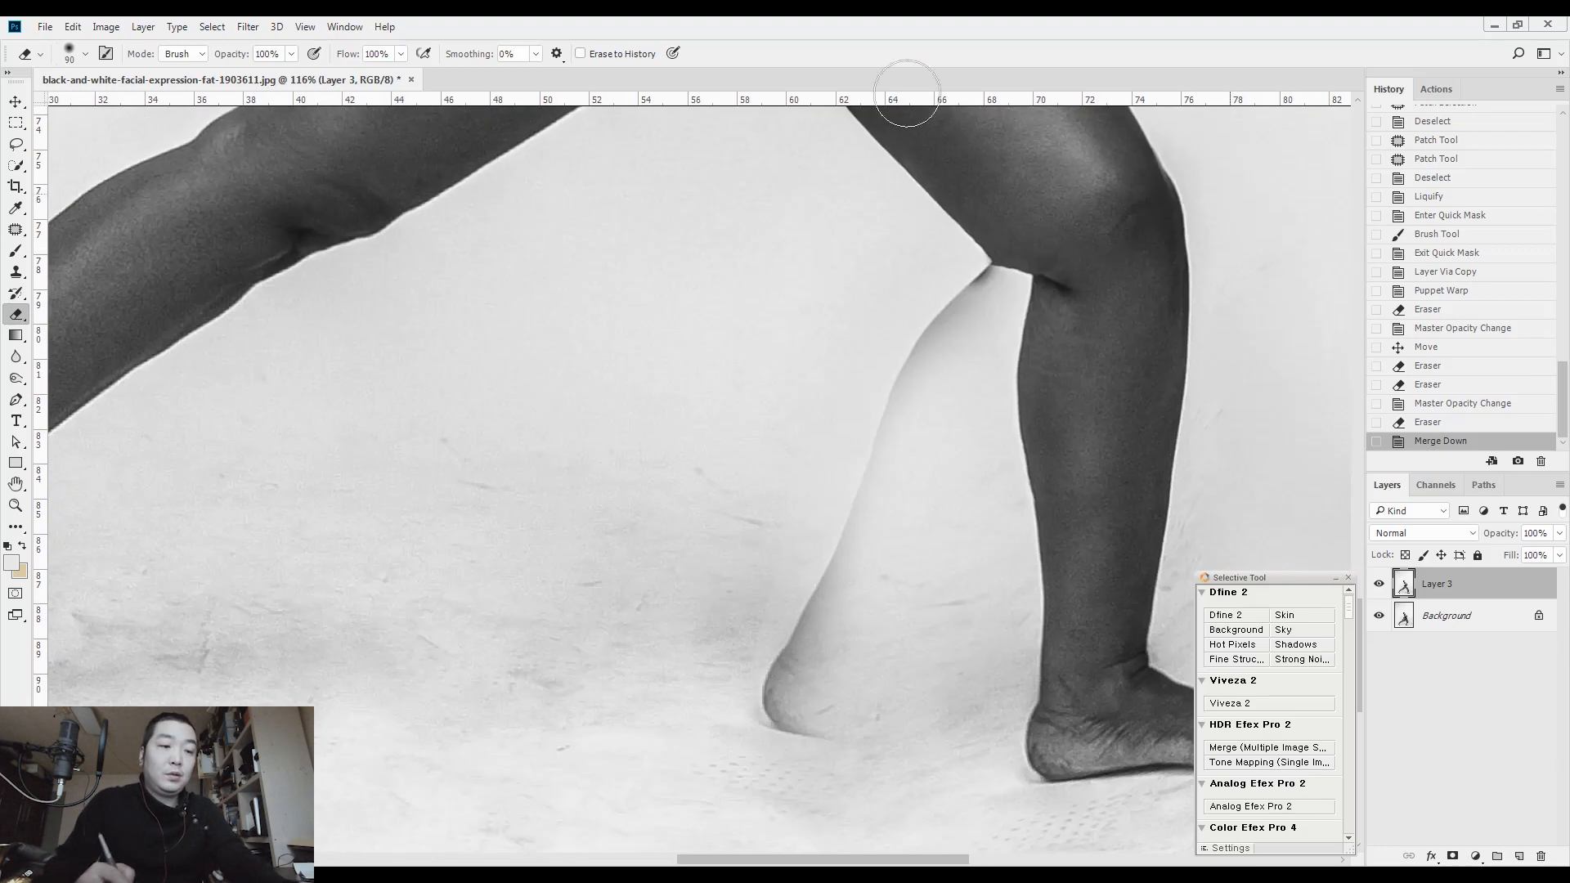
pyautogui.press('j')
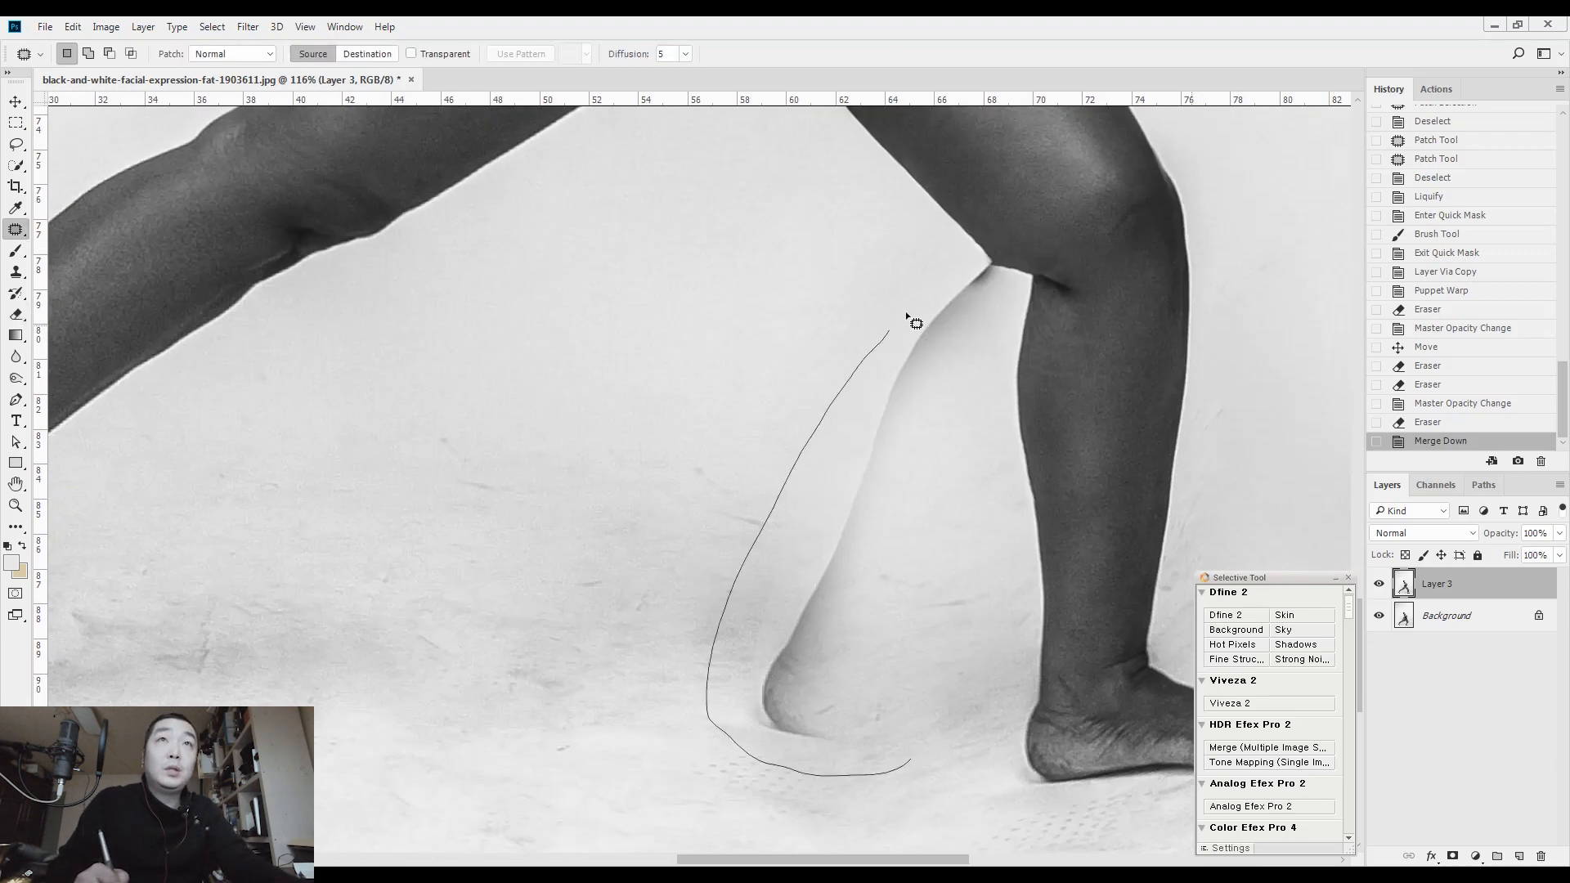
pyautogui.moveTo(999, 273); pyautogui.dragTo(1002, 376)
pyautogui.moveTo(842, 495); pyautogui.dragTo(710, 479)
pyautogui.click(711, 476)
pyautogui.moveTo(1233, 165)
pyautogui.mouseDown()
pyautogui.moveTo(1031, 370)
pyautogui.moveTo(1072, 360)
pyautogui.mouseUp()
pyautogui.hotkey('ctrl', 'd')
# Smooth the outer edge of the front knee with the Clone Stamp at brush size 8
pyautogui.press('s')
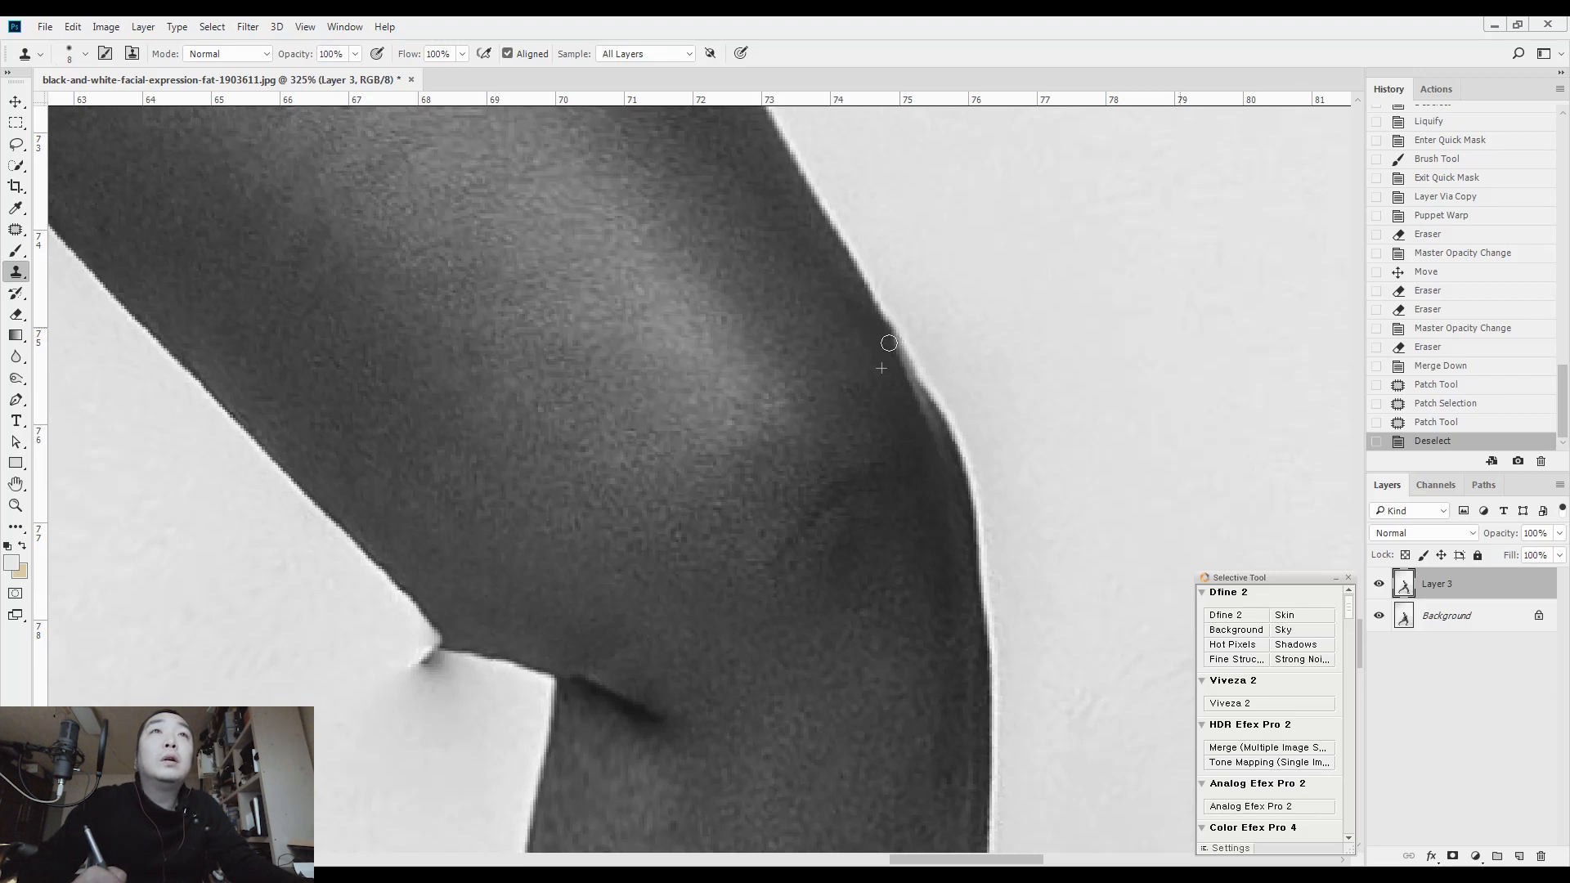
pyautogui.moveTo(938, 451)
pyautogui.mouseDown()
pyautogui.moveTo(947, 494)
pyautogui.moveTo(891, 407)
pyautogui.mouseUp()
pyautogui.press('space')
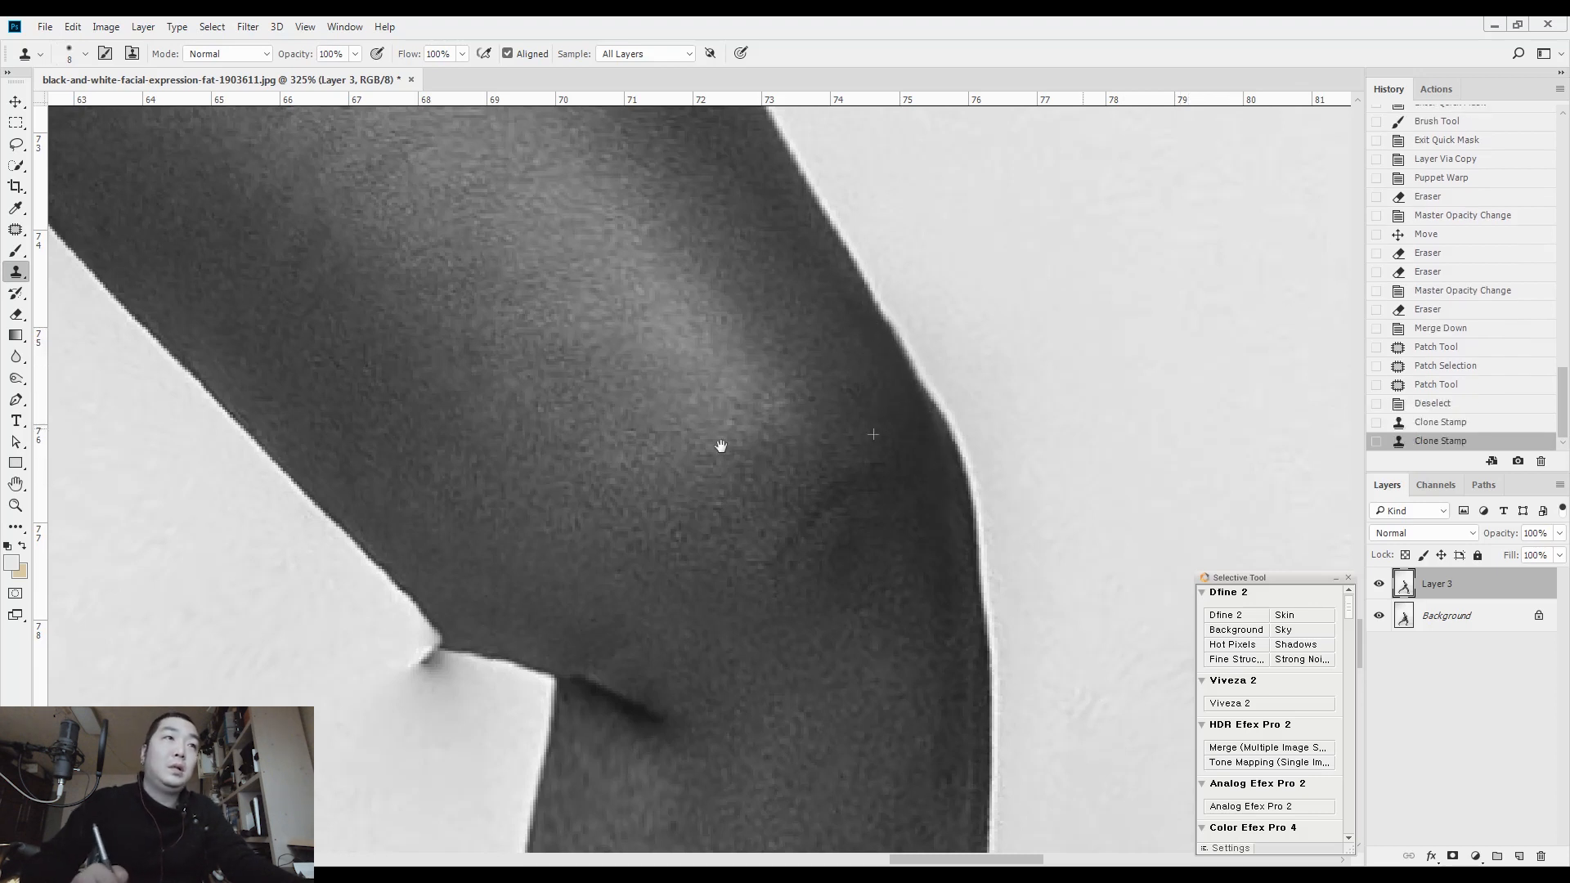
pyautogui.moveTo(537, 579); pyautogui.dragTo(784, 416)
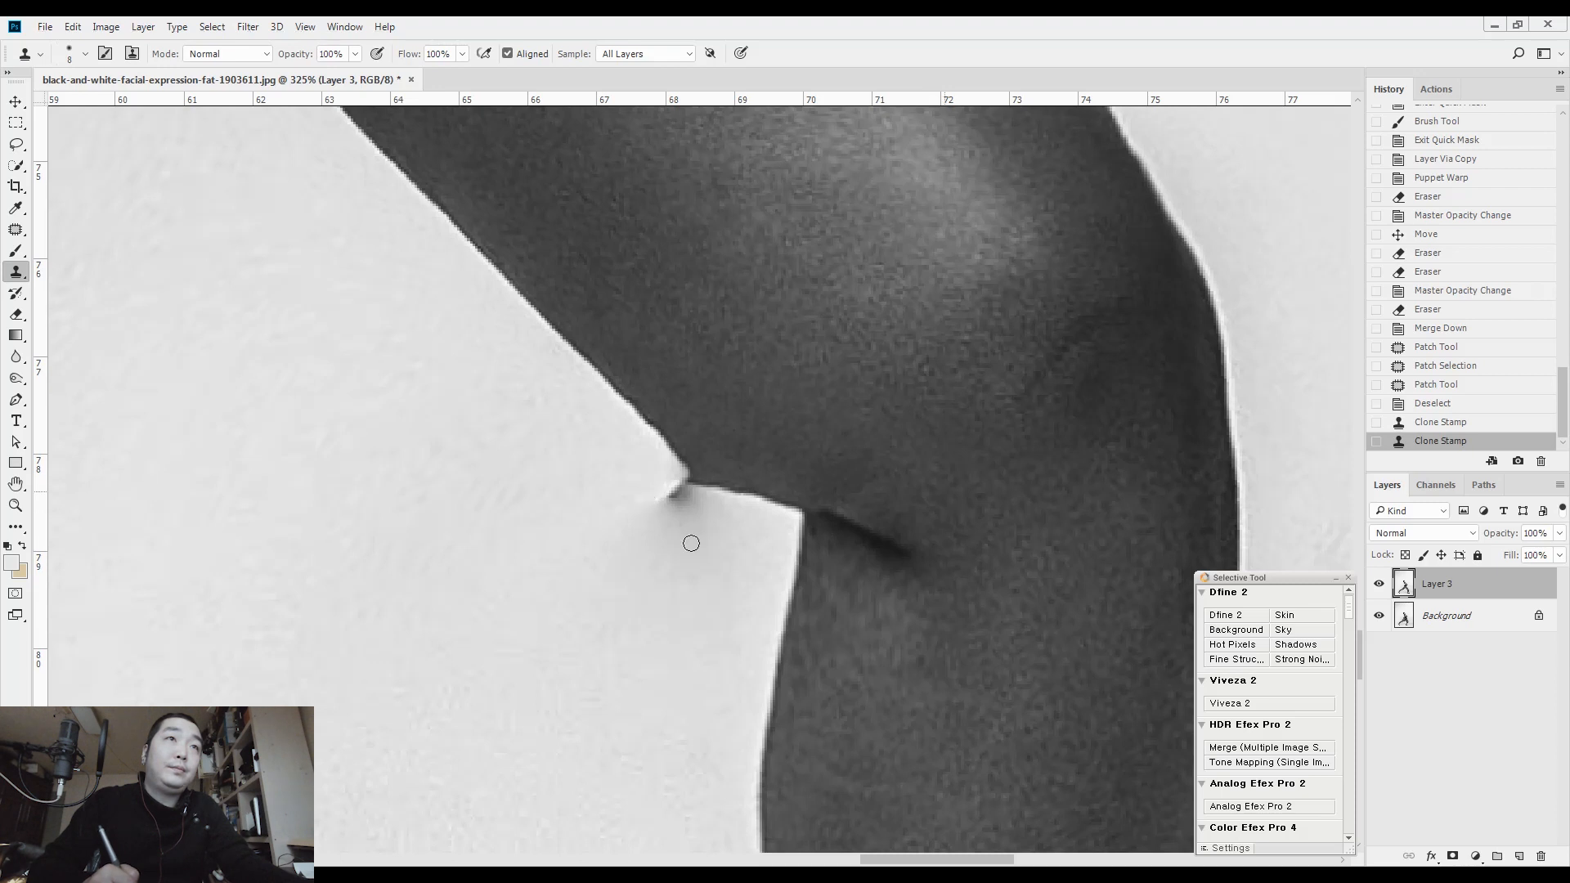
# Smooth the notch behind the front knee with the Clone Stamp and patch the dark crease beside it with clean skin
pyautogui.moveTo(691, 543); pyautogui.dragTo(685, 521)
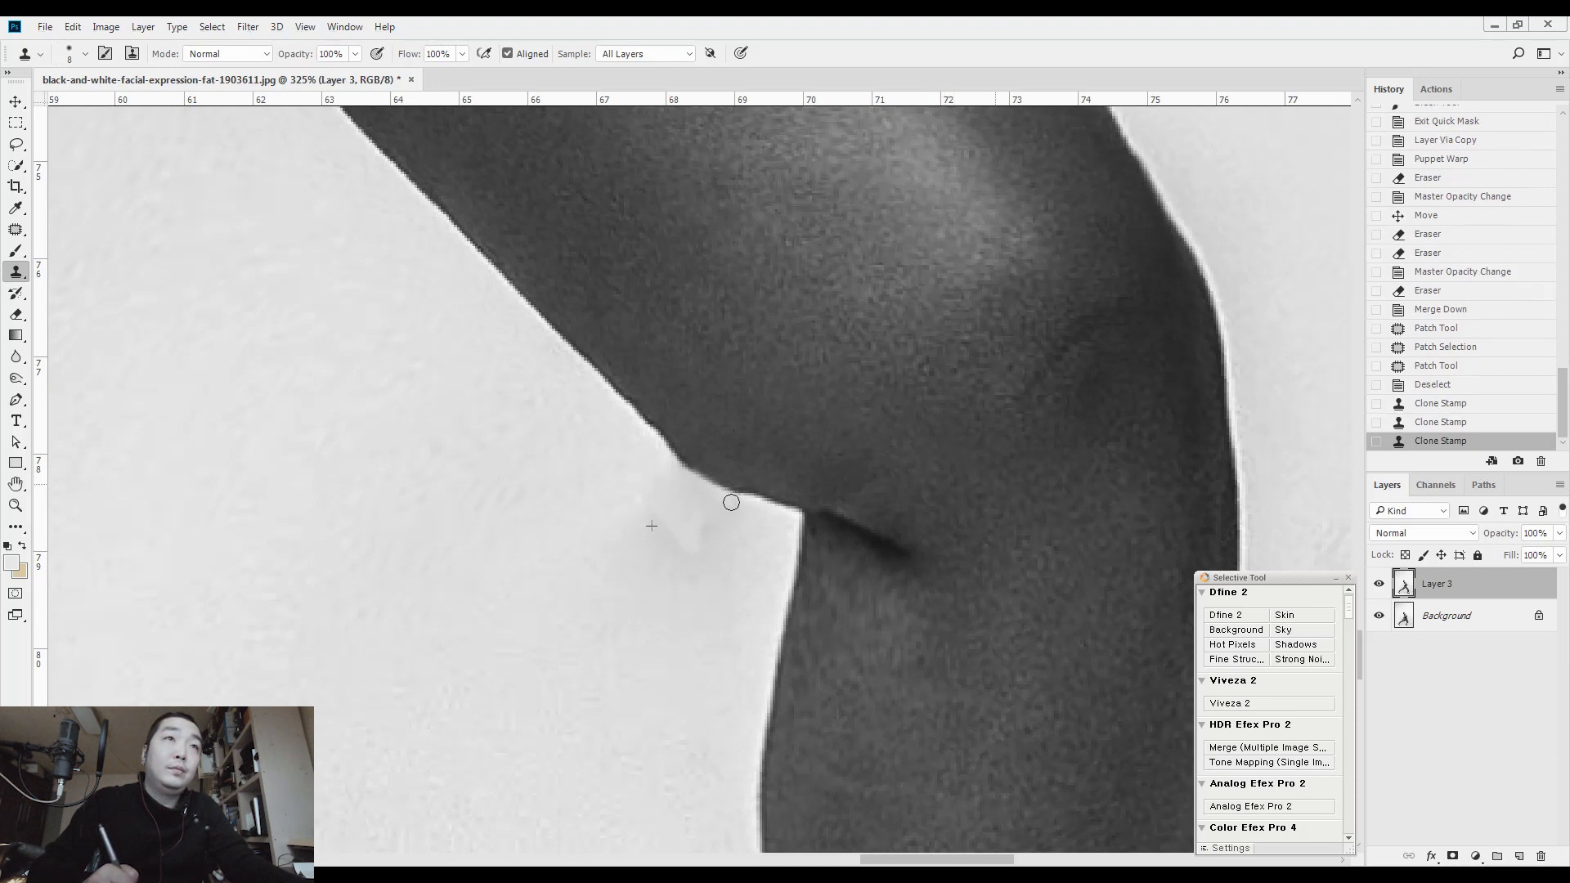
pyautogui.moveTo(723, 494); pyautogui.dragTo(733, 494)
pyautogui.press('j')
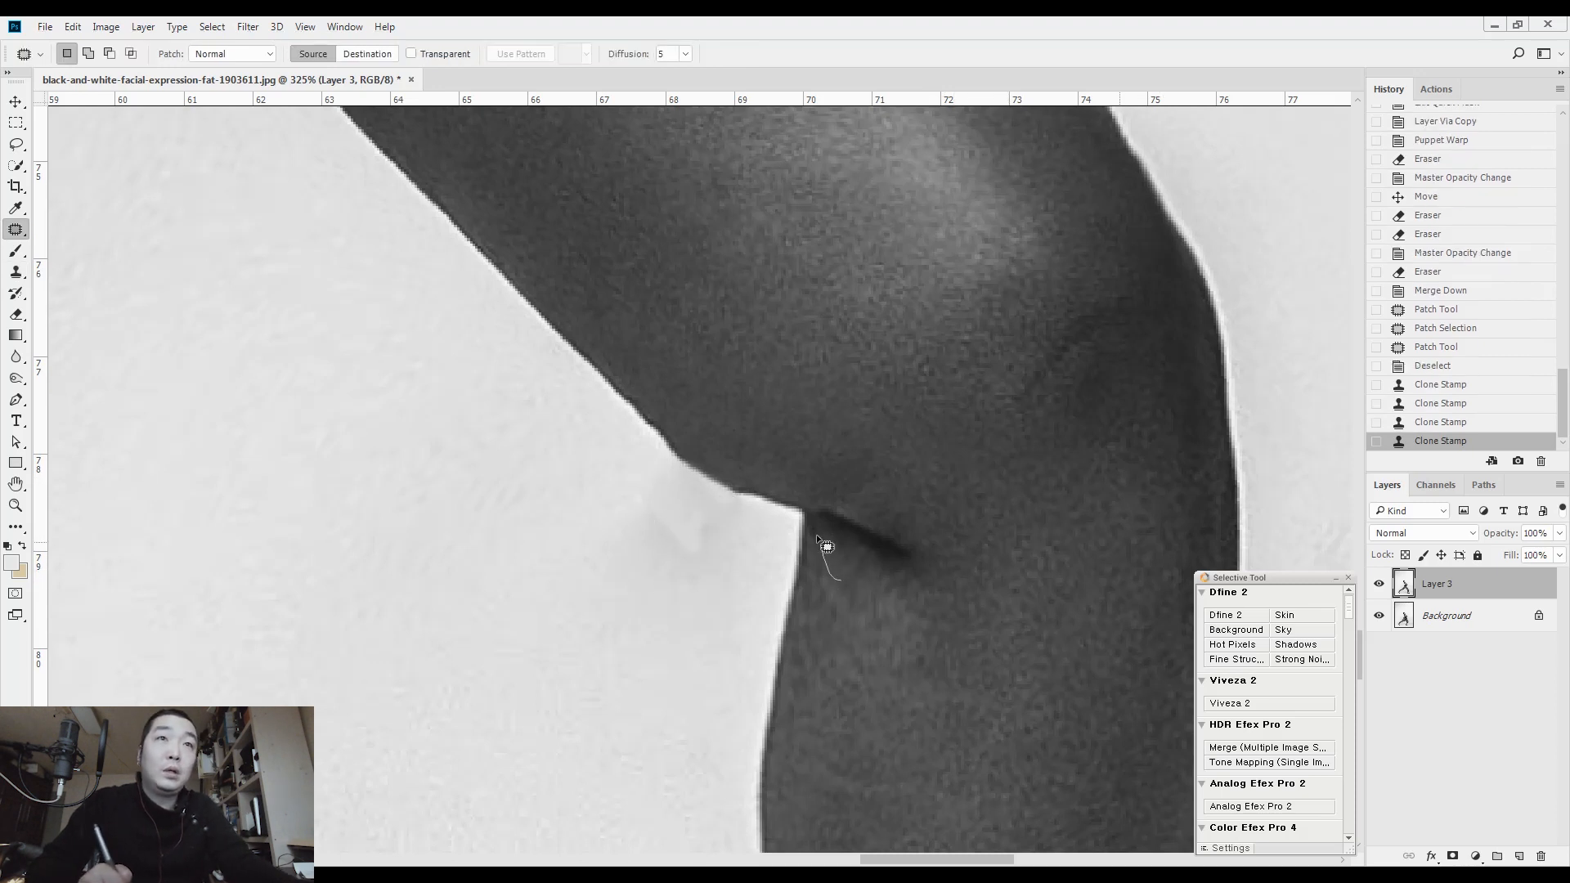
pyautogui.moveTo(926, 557); pyautogui.dragTo(843, 581)
pyautogui.moveTo(876, 518); pyautogui.dragTo(912, 428)
pyautogui.hotkey('ctrl', 'd')
# Compare Layer 3 with the original by toggling its visibility, and try merging it down into the Background
pyautogui.hotkey('ctrl', 'space')
pyautogui.moveTo(900, 563); pyautogui.dragTo(728, 572)
pyautogui.moveTo(833, 570); pyautogui.dragTo(849, 552)
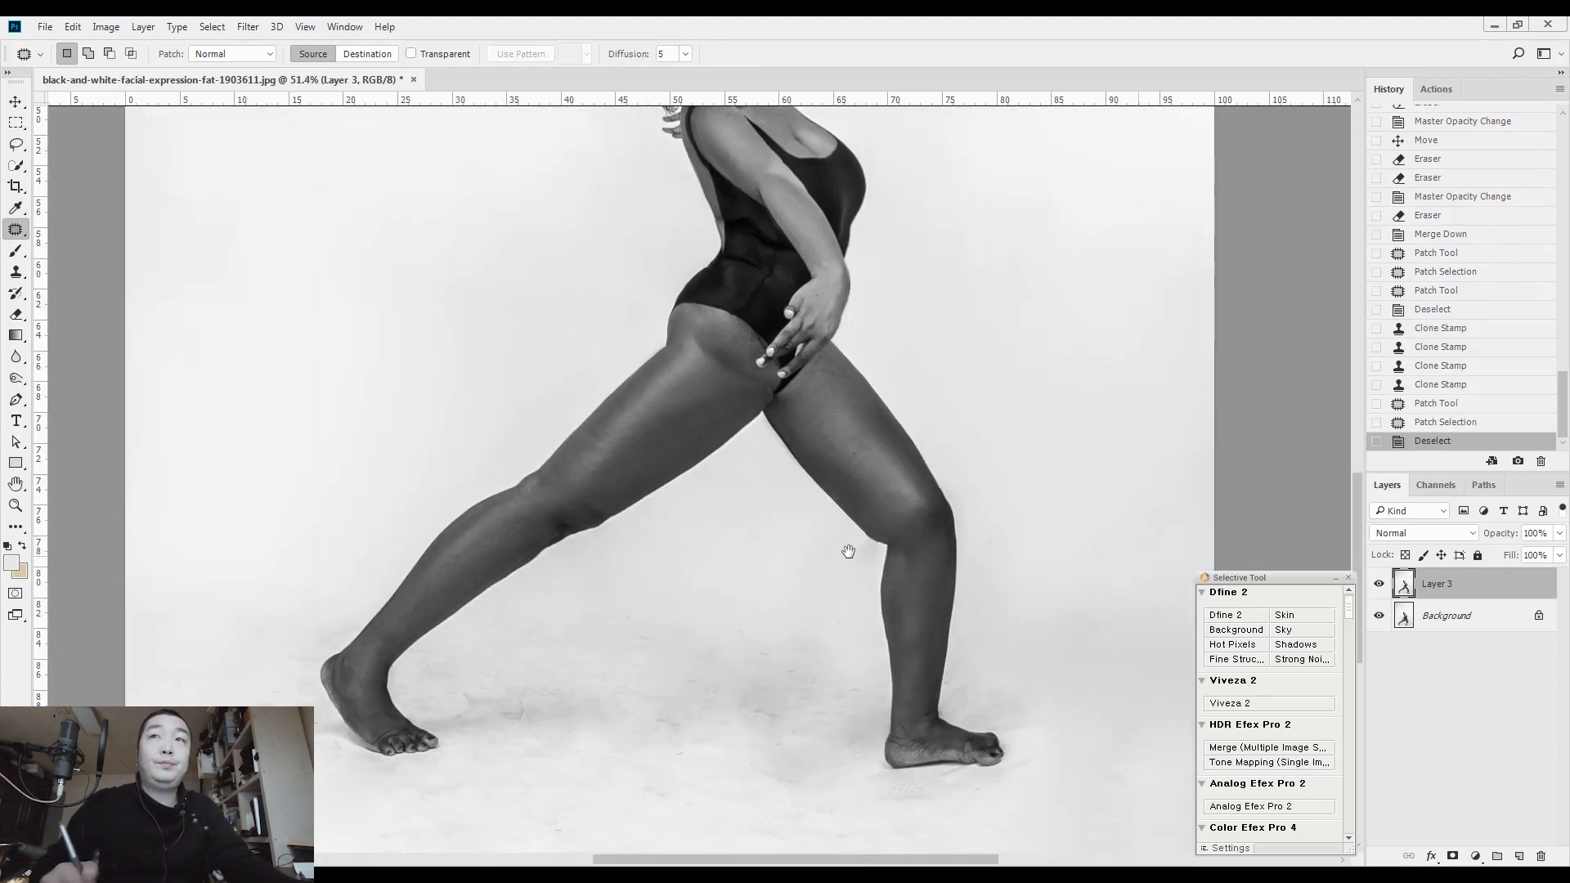
pyautogui.click(1378, 585)
pyautogui.click(1379, 585)
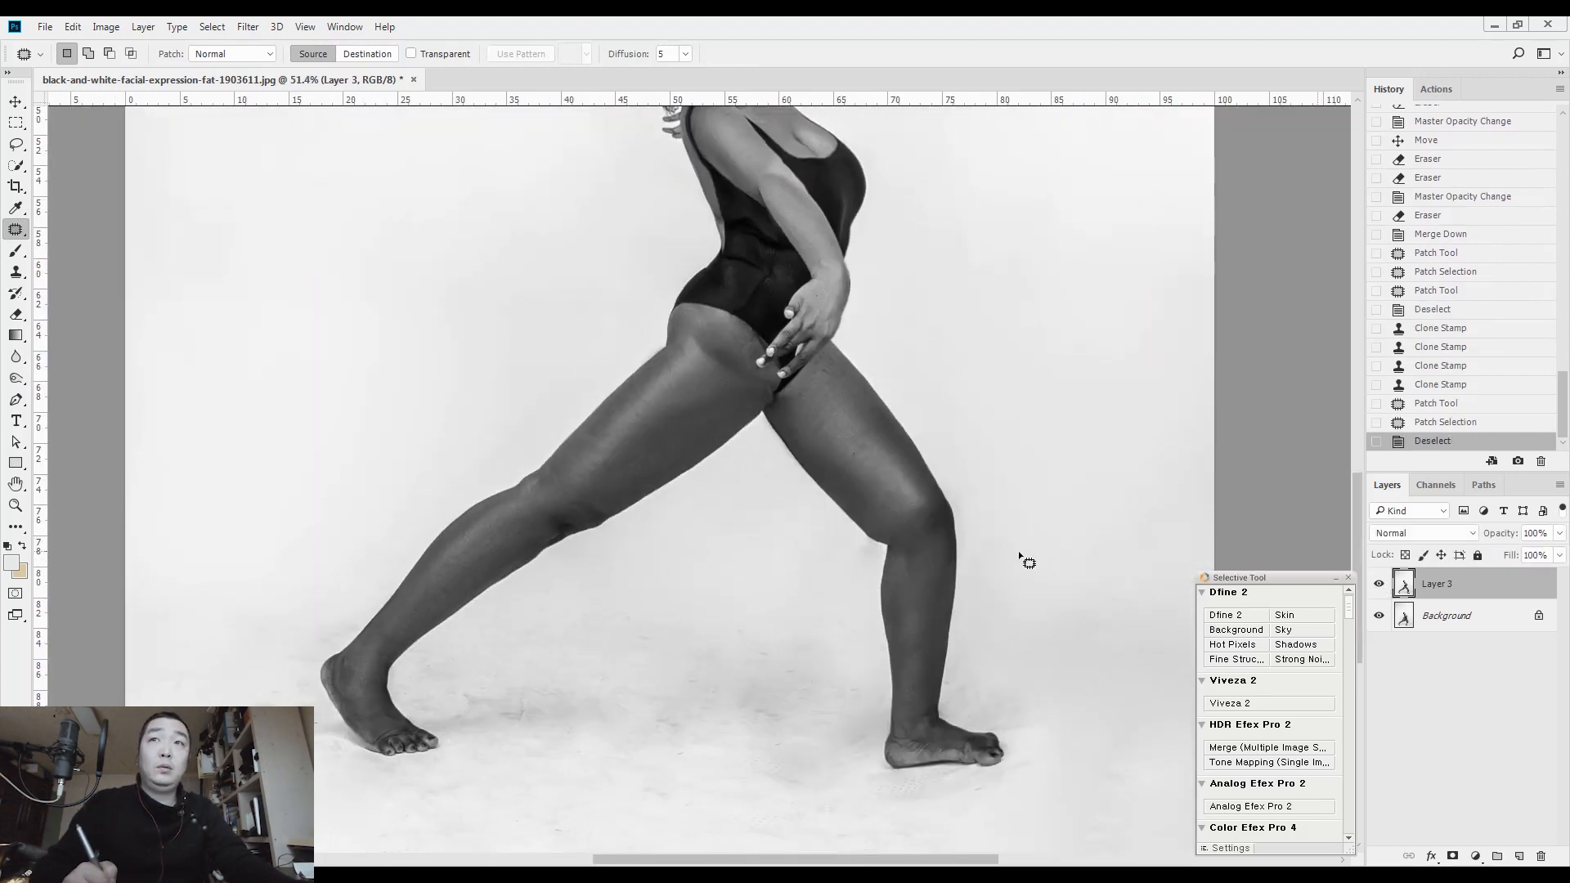
pyautogui.hotkey('ctrl', 'e')
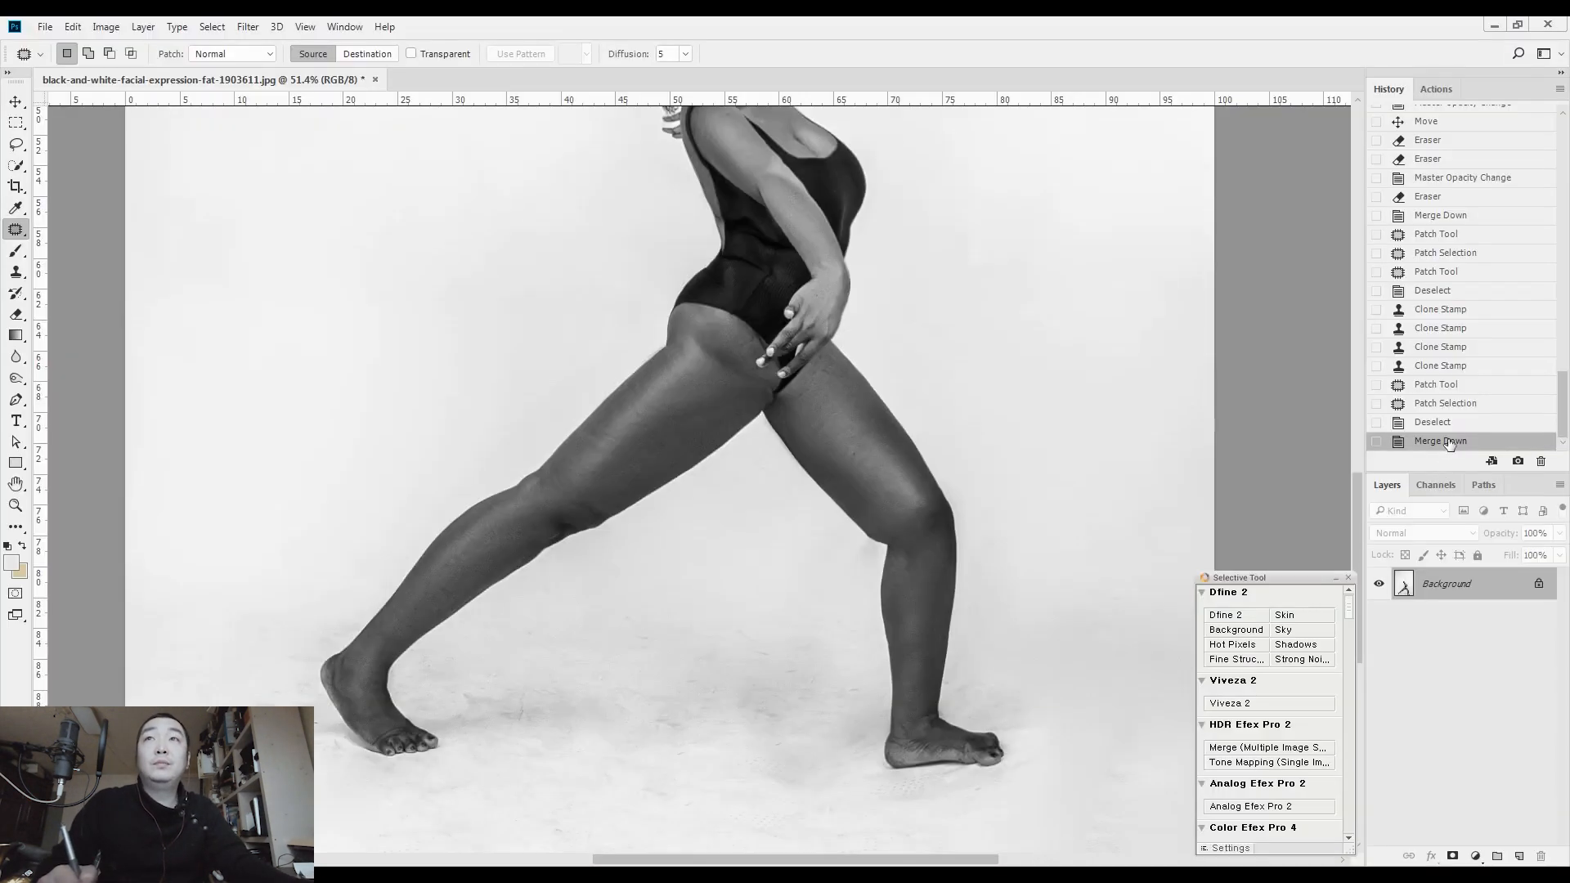
pyautogui.hotkey('ctrl', 'z')
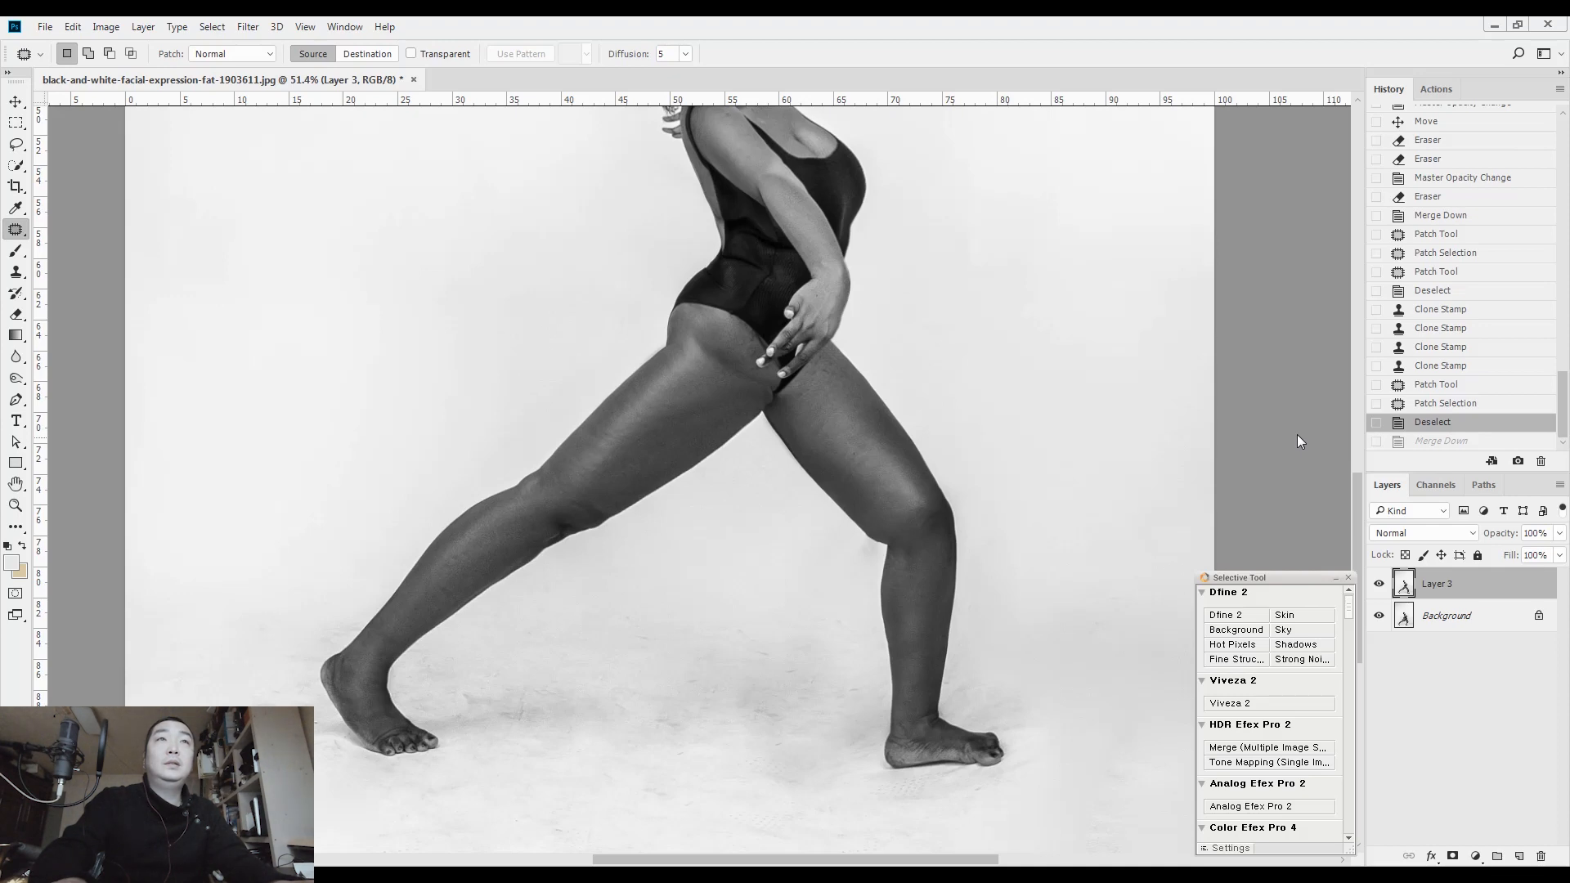
# Open Layer 3 in Liquify and smooth the bend behind the front knee with Forward Warp at brush size 100
pyautogui.hotkey('ctrl', 'shift', 'x')
pyautogui.scroll(2, 812, 558)
pyautogui.moveTo(812, 559); pyautogui.dragTo(816, 80)
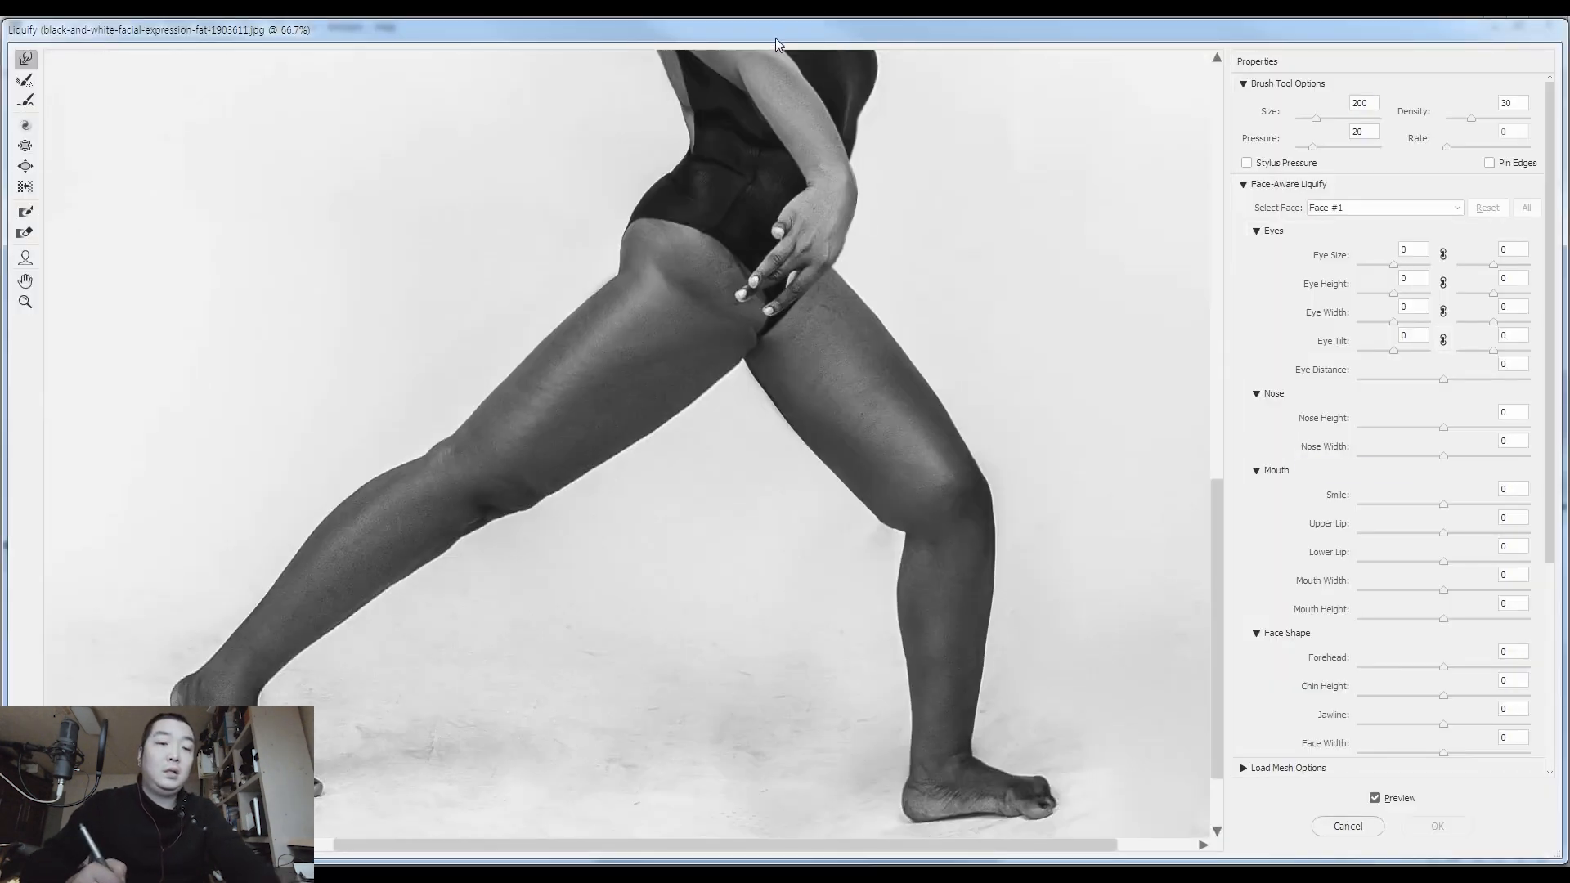
pyautogui.press('[')
pyautogui.press('[')
pyautogui.press('[')
pyautogui.press(']')
pyautogui.press(']')
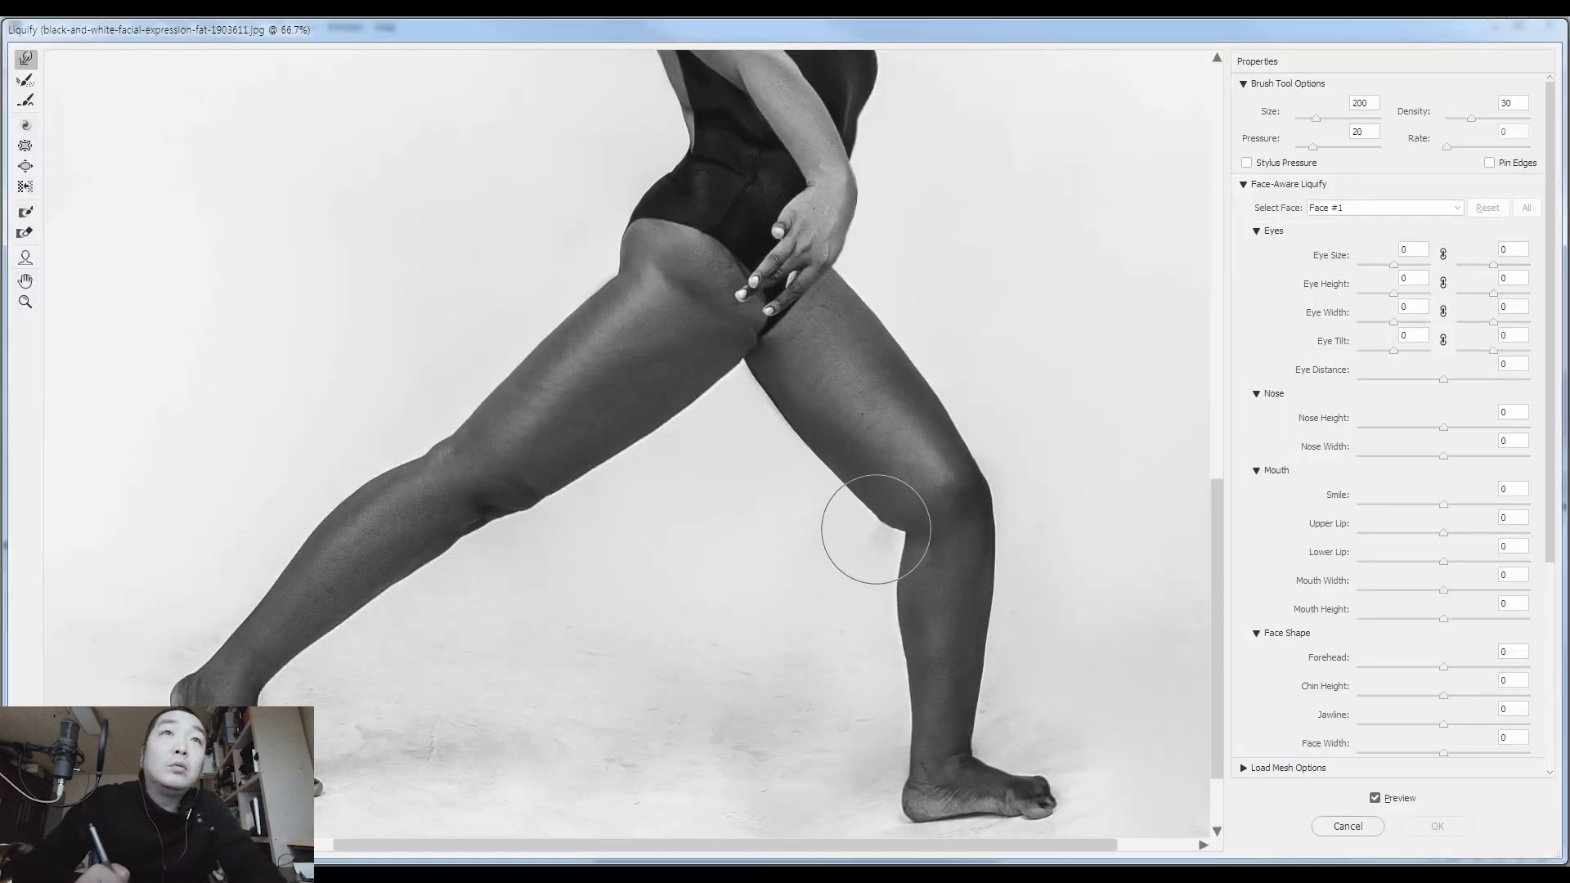
pyautogui.press('[')
pyautogui.press('[')
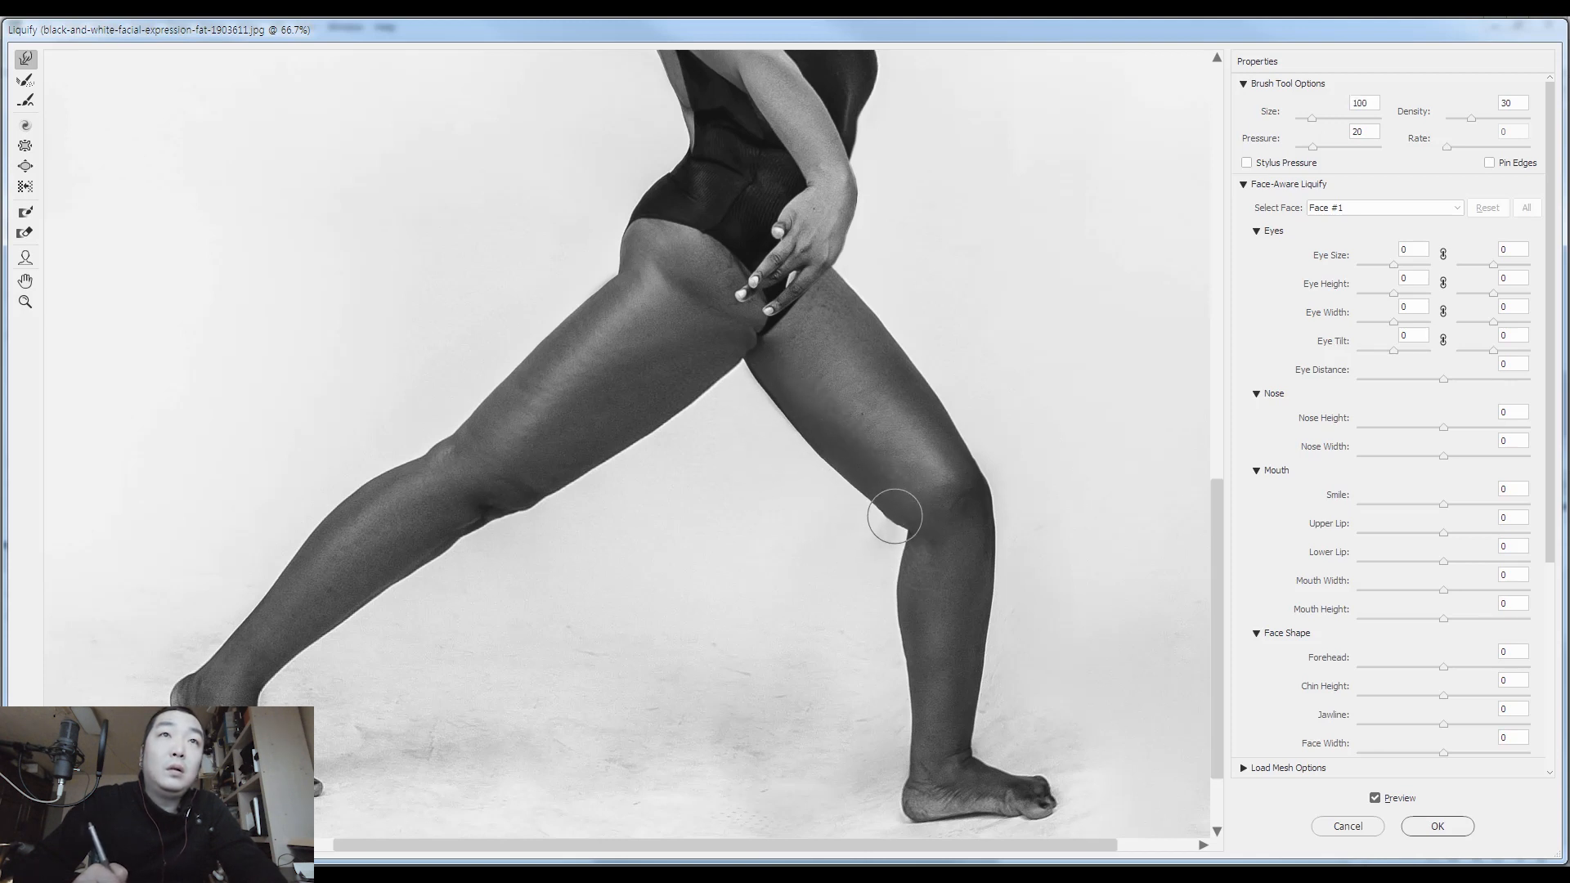
# Slim the outer edge of the front knee and upper shin with Forward Warp at brush sizes 250 and 175
pyautogui.press(']')
pyautogui.press(']')
pyautogui.press(']')
pyautogui.press(']')
pyautogui.press(']')
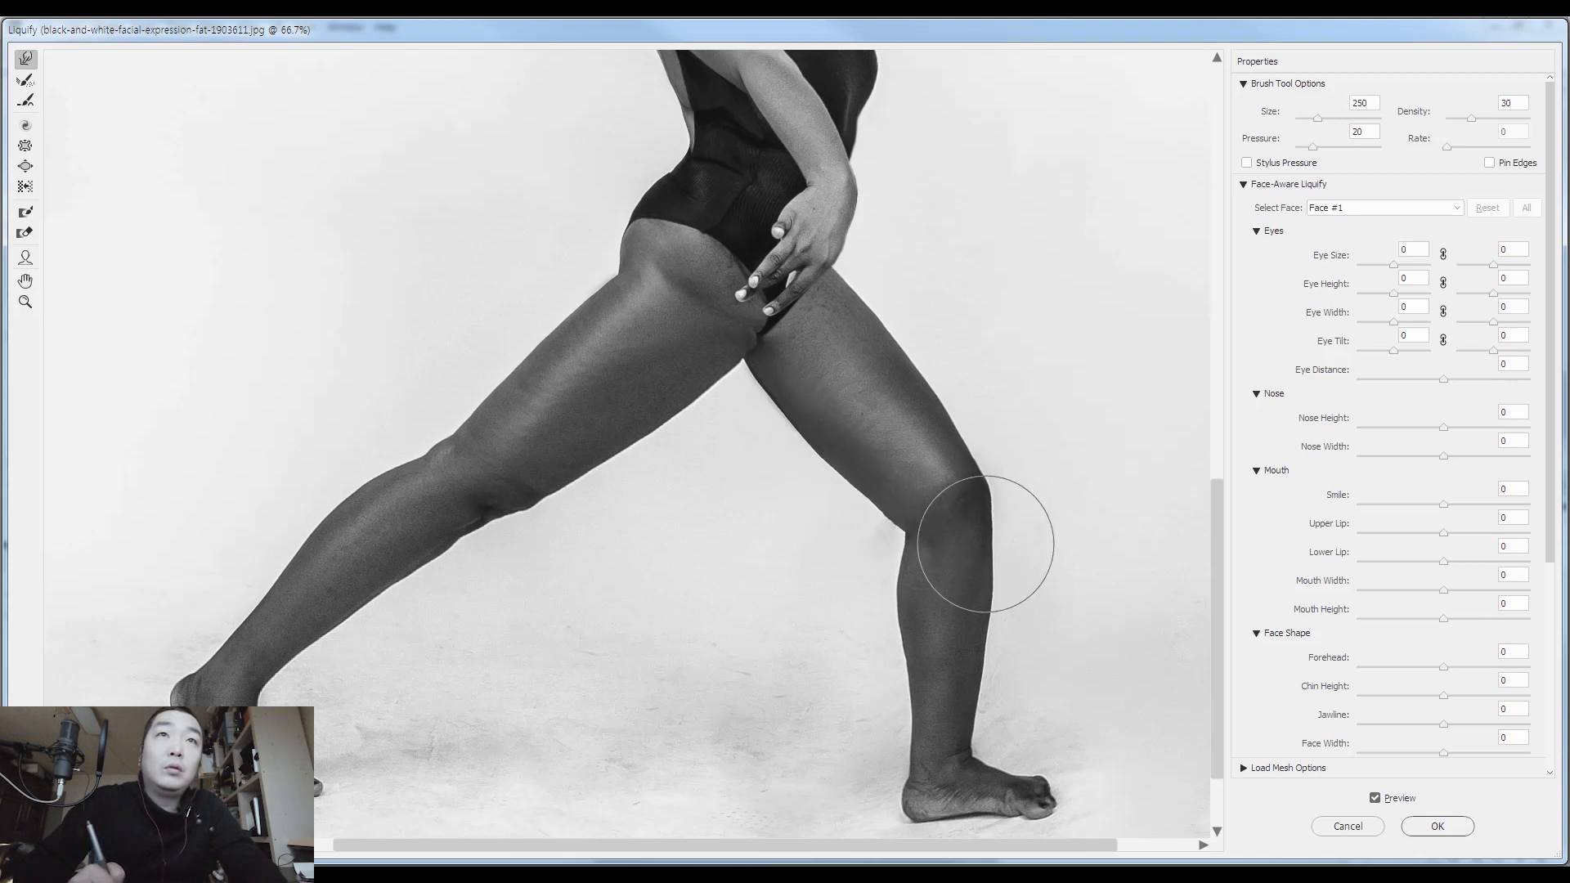
pyautogui.press('[')
pyautogui.press('[')
pyautogui.press('[')
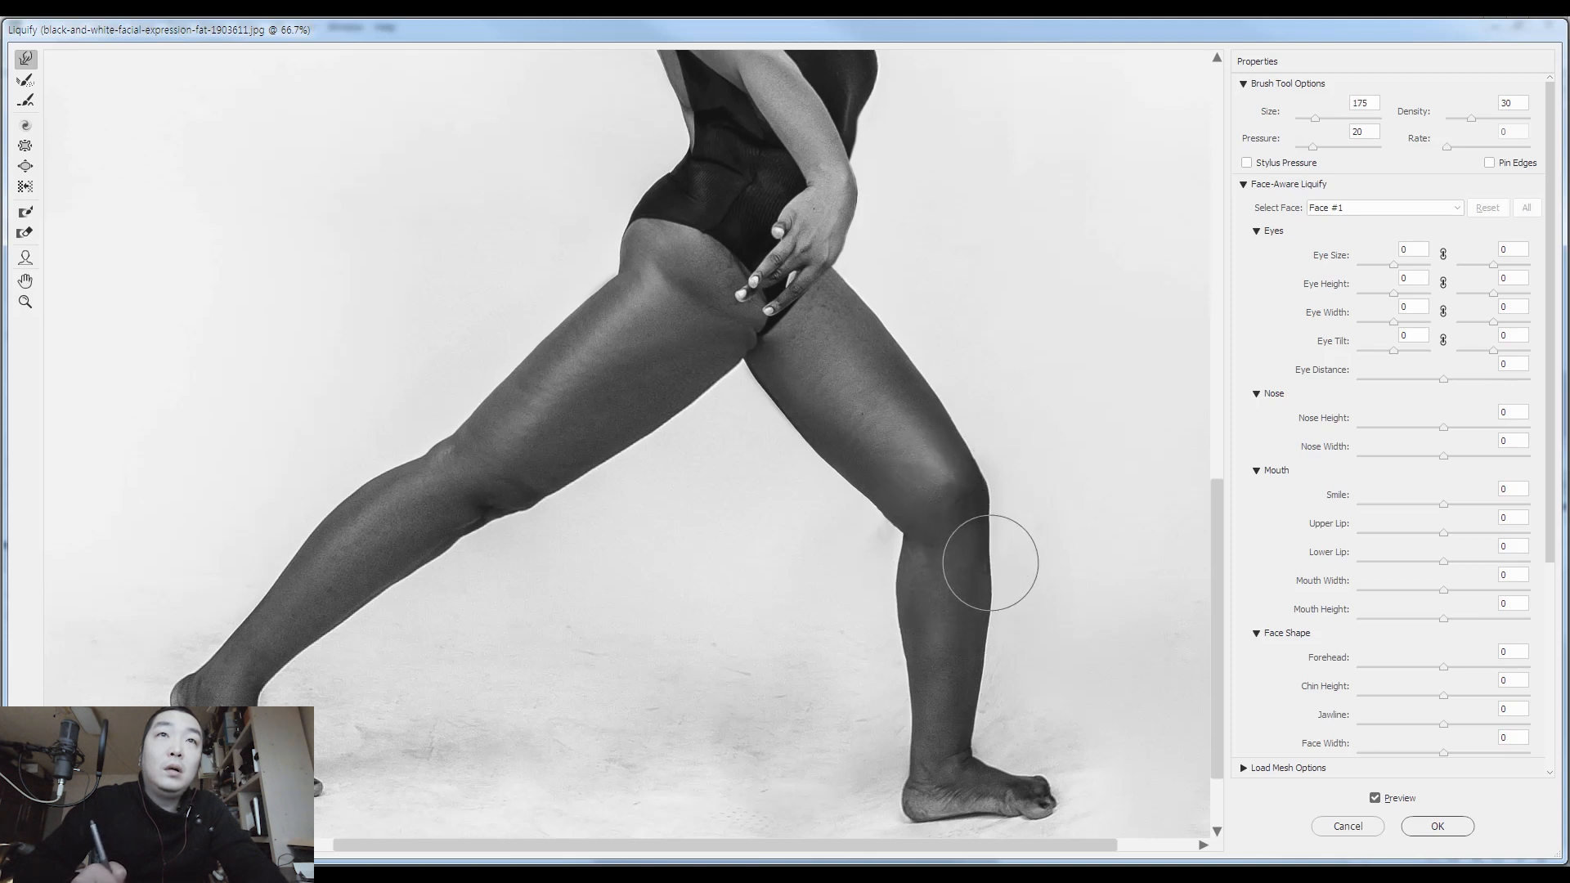
pyautogui.press('[')
pyautogui.press('[')
pyautogui.press('[')
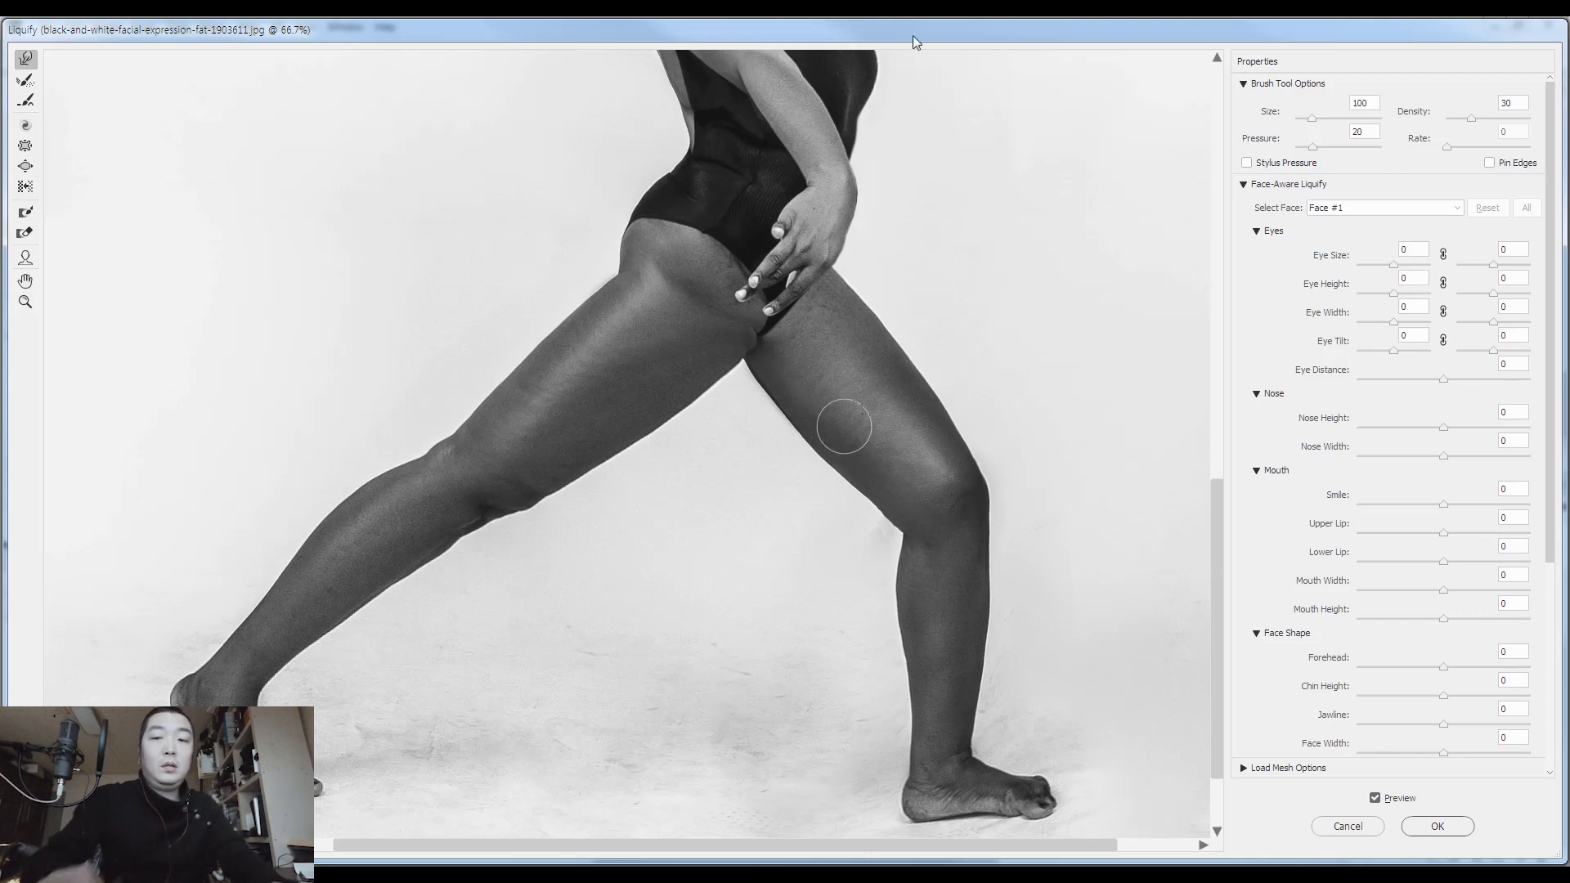
# Even out the underside contour of the front thigh with Forward Warp at brush sizes 70 and 20
pyautogui.hotkey('ctrl', '+')
pyautogui.hotkey('ctrl', '+')
pyautogui.moveTo(728, 524); pyautogui.dragTo(409, 501)
pyautogui.press('[')
pyautogui.press('[')
pyautogui.press('[')
pyautogui.press('[')
pyautogui.press('[')
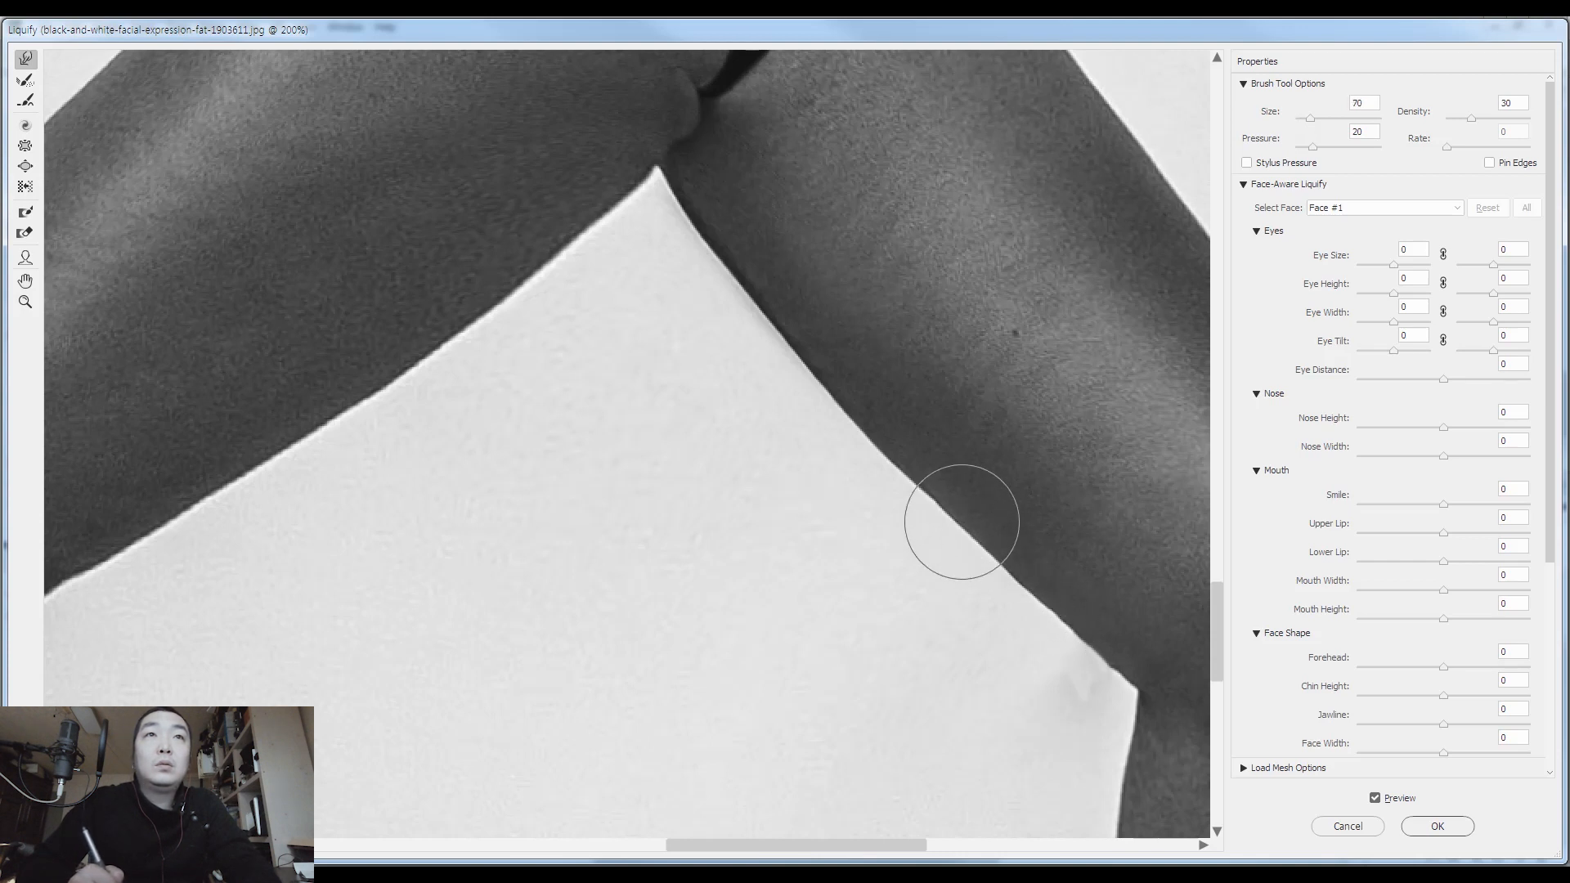
pyautogui.moveTo(920, 447); pyautogui.dragTo(779, 317)
pyautogui.press('[')
pyautogui.press('[')
pyautogui.press('[')
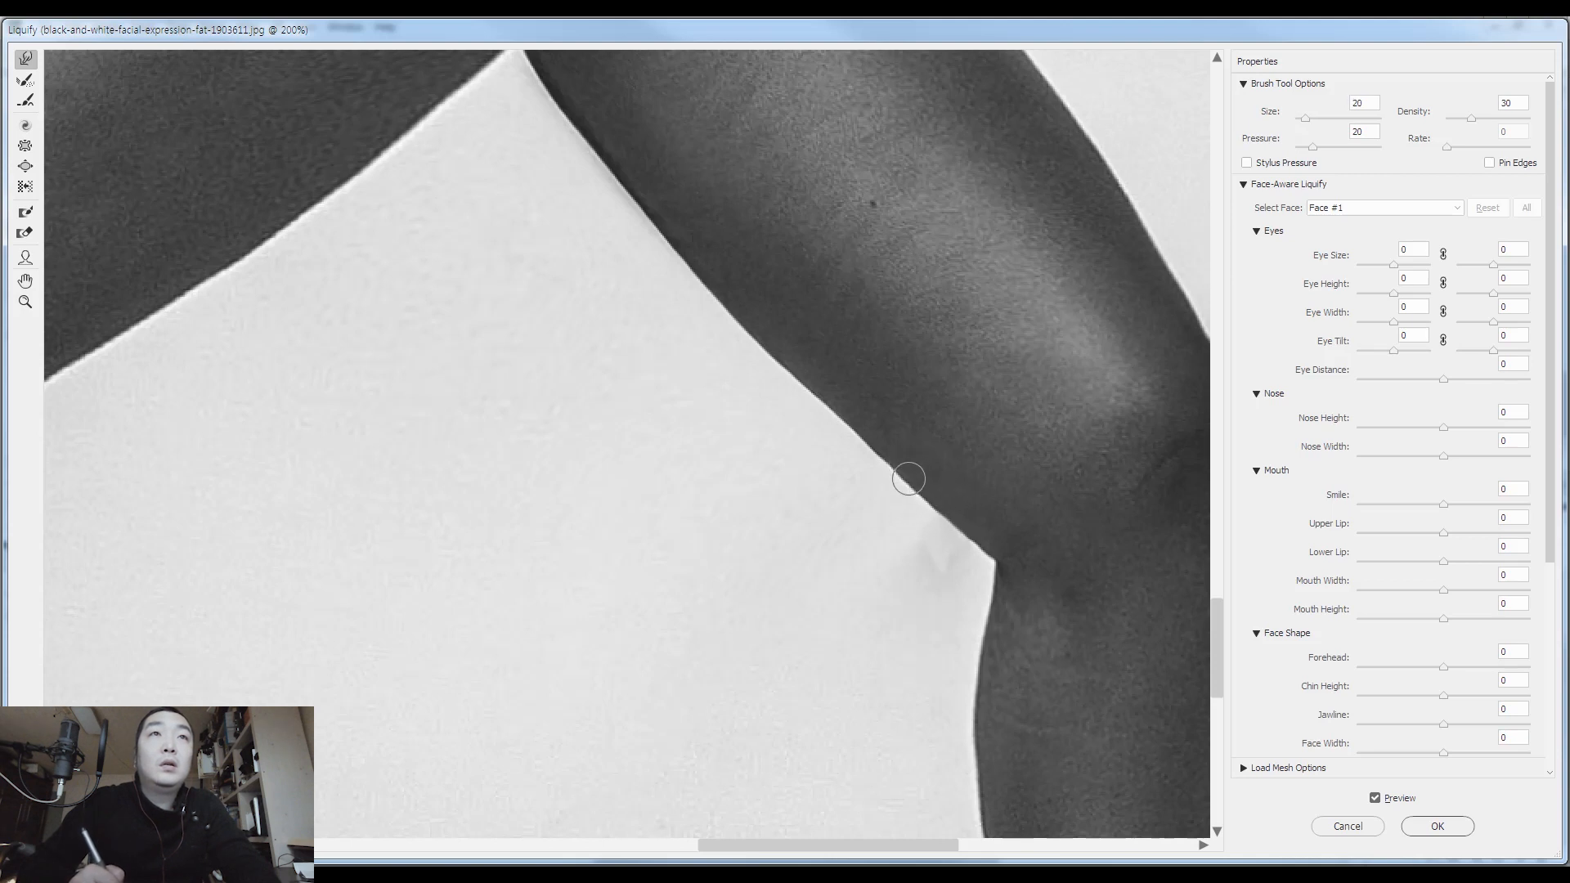
# Smooth the outer edge of the front thigh down to the knee with Forward Warp at brush sizes 80 and 60
pyautogui.press(']')
pyautogui.press(']')
pyautogui.press(']')
pyautogui.press(']')
pyautogui.press(']')
pyautogui.moveTo(897, 271); pyautogui.dragTo(825, 390)
pyautogui.press(']')
pyautogui.press(']')
pyautogui.press(']')
pyautogui.press(']')
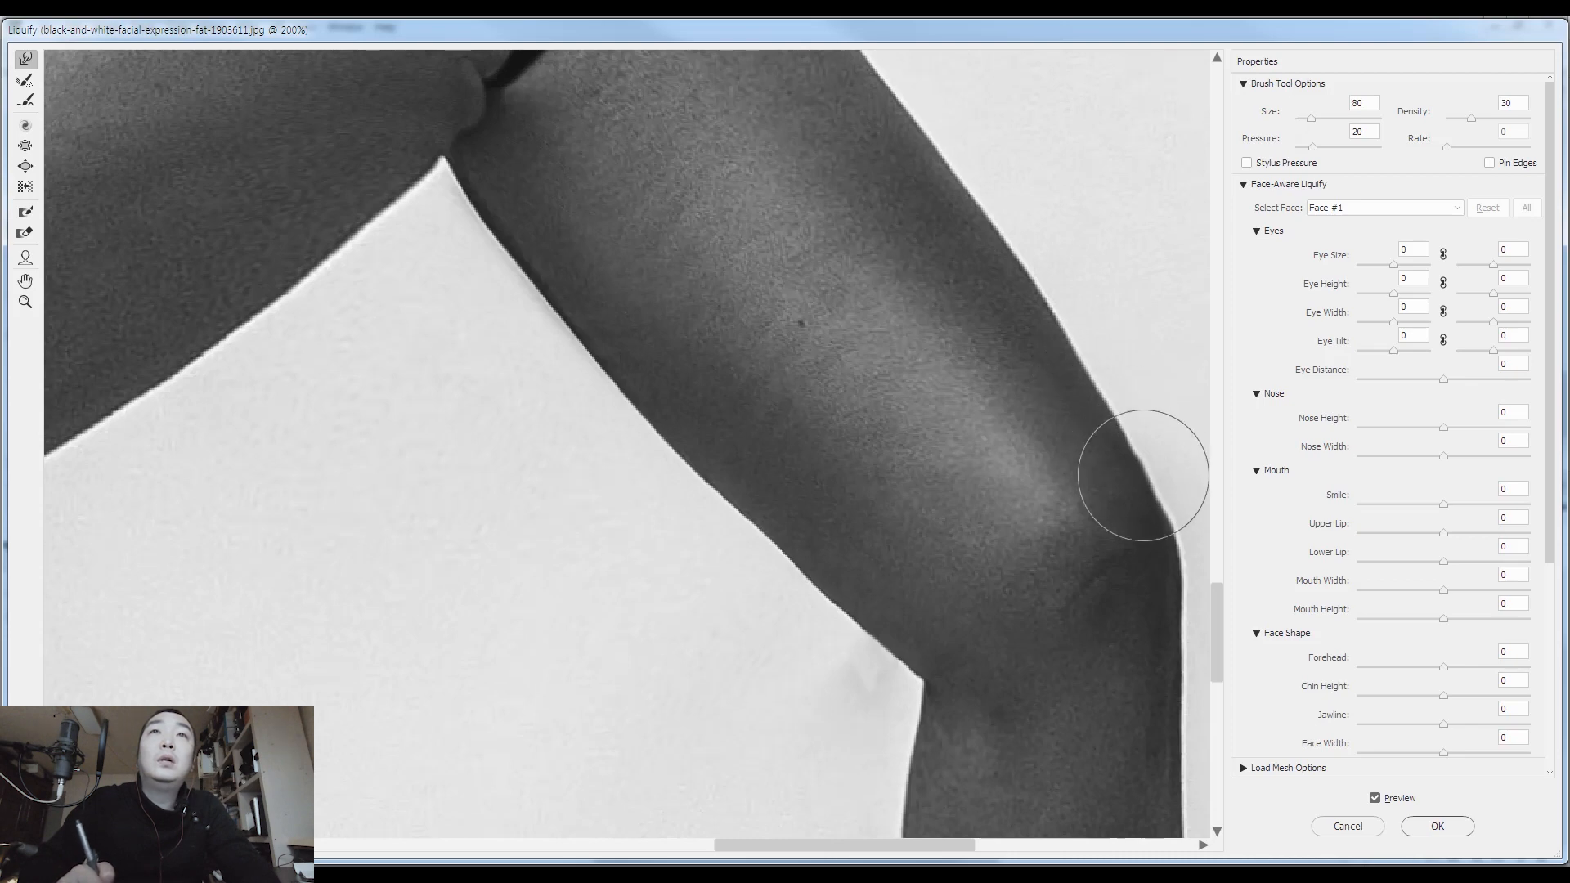
pyautogui.moveTo(957, 281)
pyautogui.mouseDown()
pyautogui.moveTo(956, 403)
pyautogui.moveTo(792, 272)
pyautogui.mouseUp()
pyautogui.press('[')
pyautogui.press('[')
pyautogui.press('[')
pyautogui.press('[')
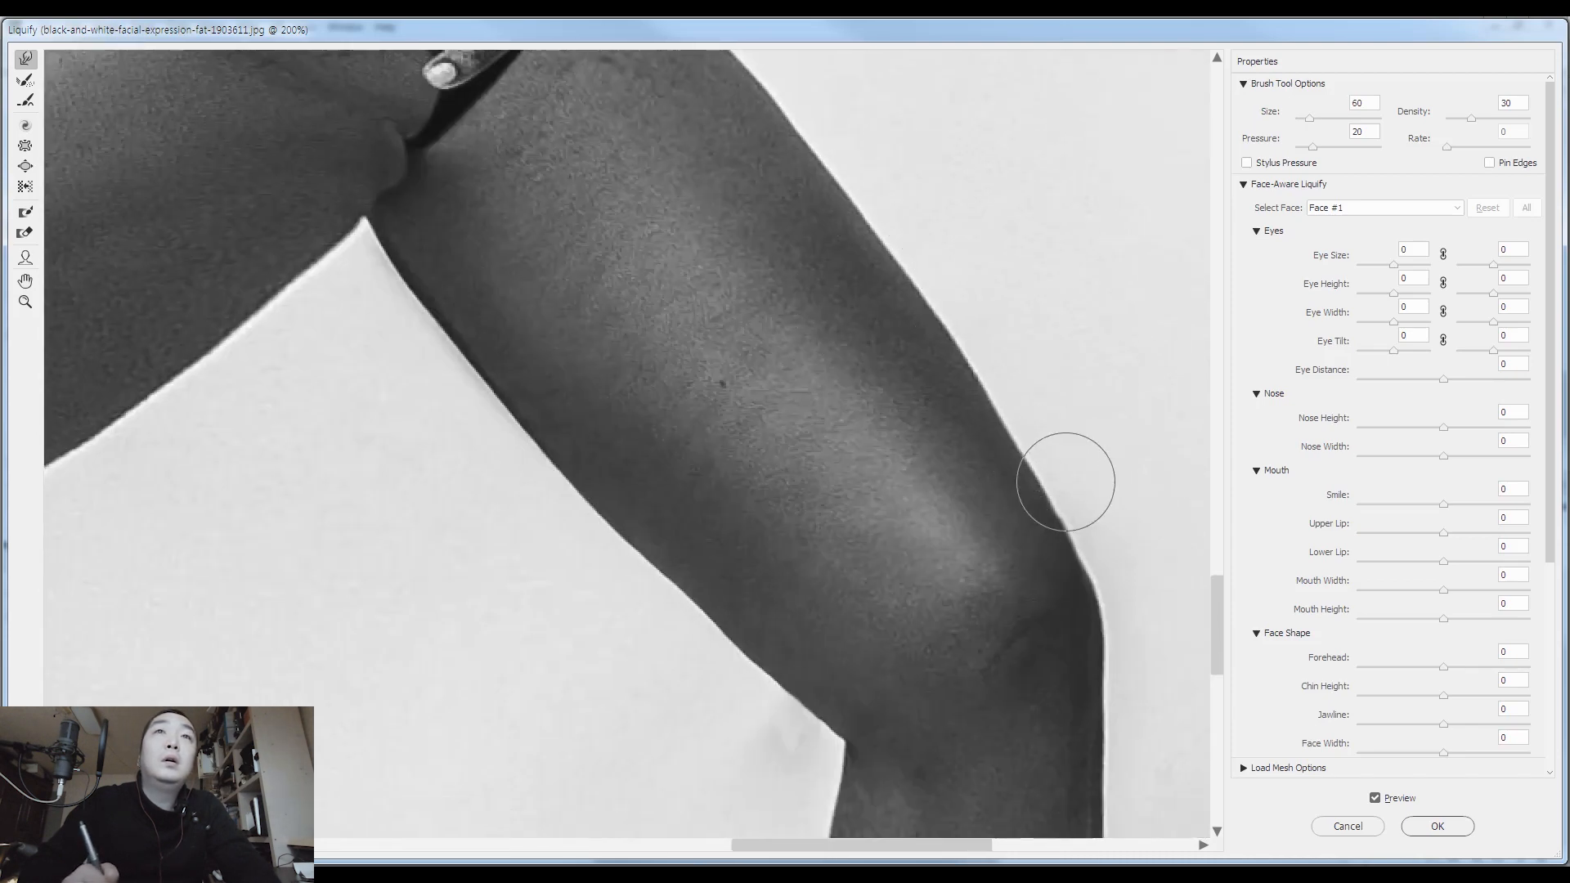
# Smooth the underside of the rear thigh near the knee with Forward Warp at brush size 45
pyautogui.moveTo(722, 315); pyautogui.dragTo(1017, 577)
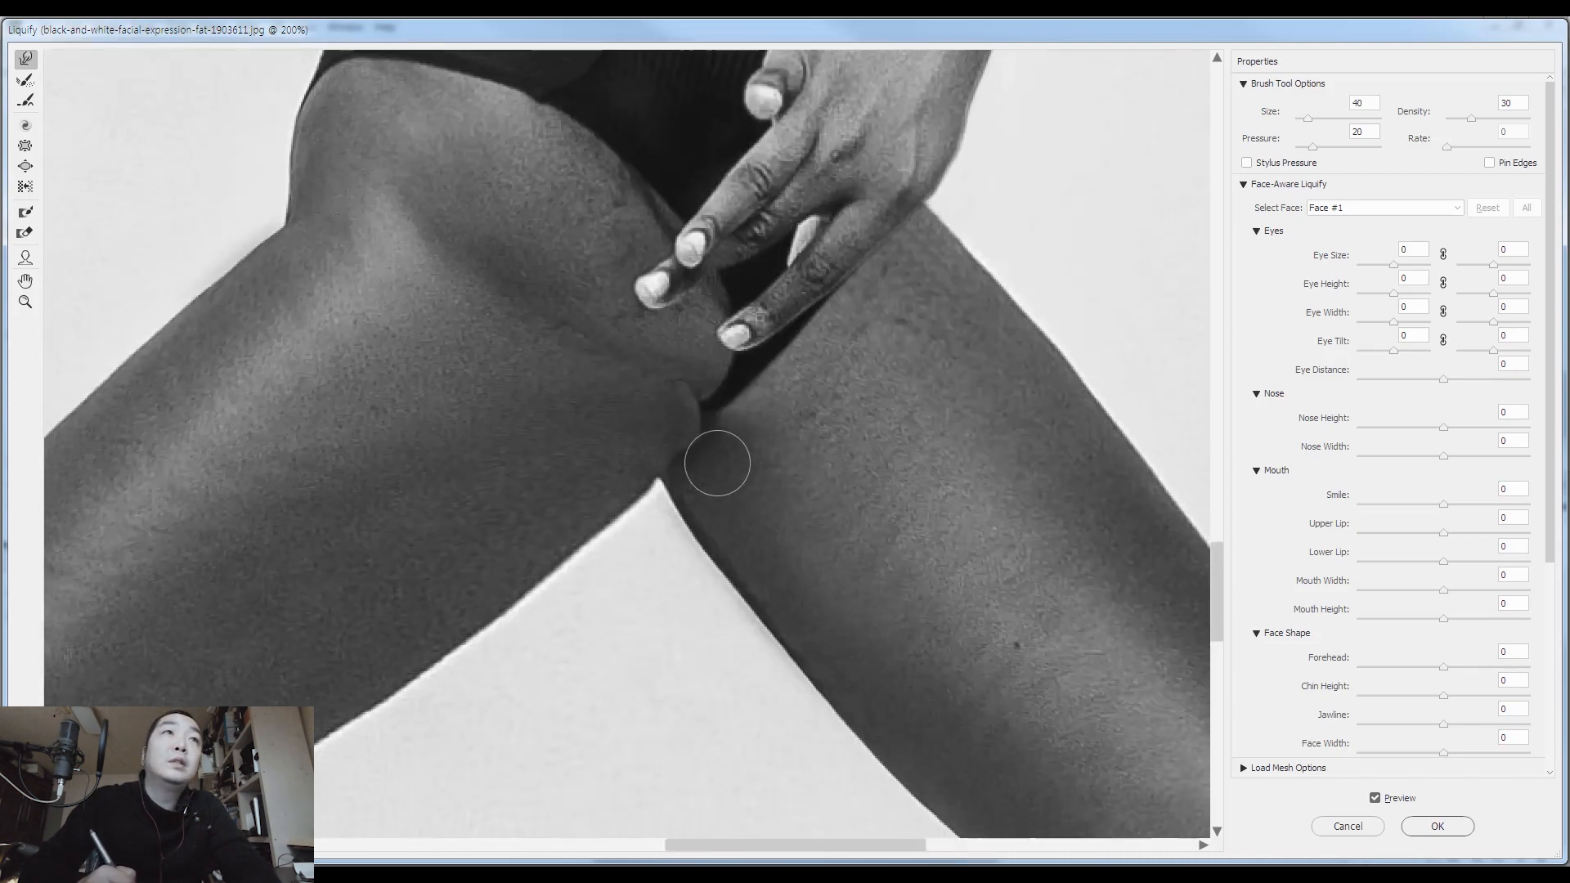
pyautogui.moveTo(491, 333)
pyautogui.mouseDown()
pyautogui.moveTo(728, 404)
pyautogui.moveTo(929, 253)
pyautogui.moveTo(869, 275)
pyautogui.mouseUp()
pyautogui.moveTo(781, 440)
pyautogui.mouseDown()
pyautogui.moveTo(704, 385)
pyautogui.moveTo(646, 377)
pyautogui.mouseUp()
pyautogui.press(']')
pyautogui.press(']')
pyautogui.press(']')
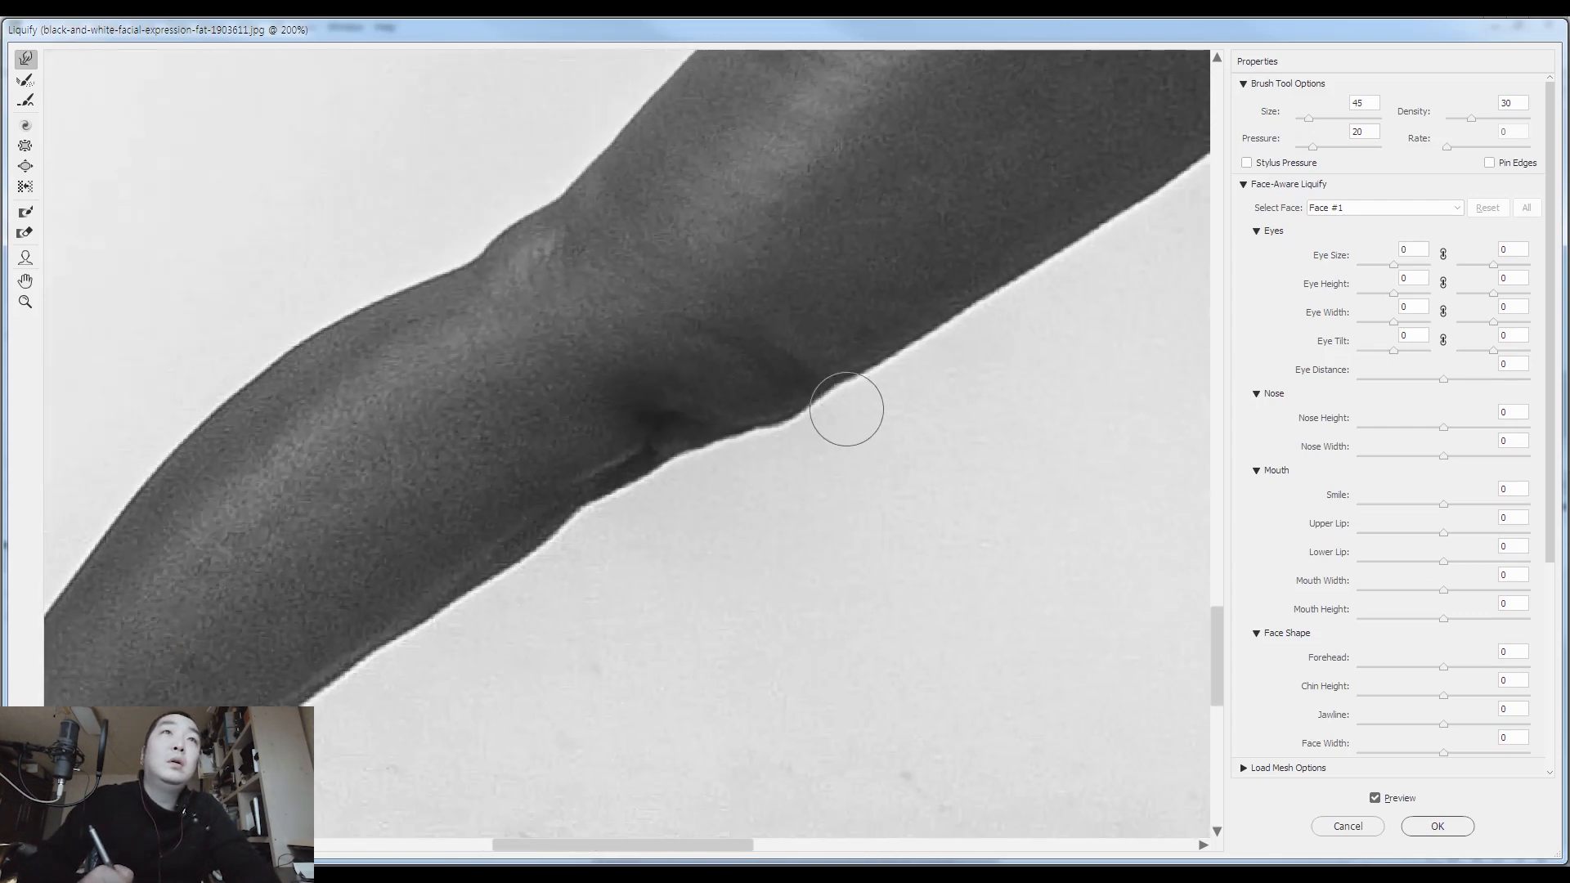
pyautogui.moveTo(793, 439); pyautogui.dragTo(783, 422)
pyautogui.moveTo(599, 543)
pyautogui.mouseDown()
pyautogui.moveTo(771, 370)
pyautogui.moveTo(716, 447)
pyautogui.mouseUp()
# Refine the contour under the rear knee with Forward Warp at brush sizes 70 and 100, and apply Liquify
pyautogui.press(']')
pyautogui.press(']')
pyautogui.press(']')
pyautogui.press(']')
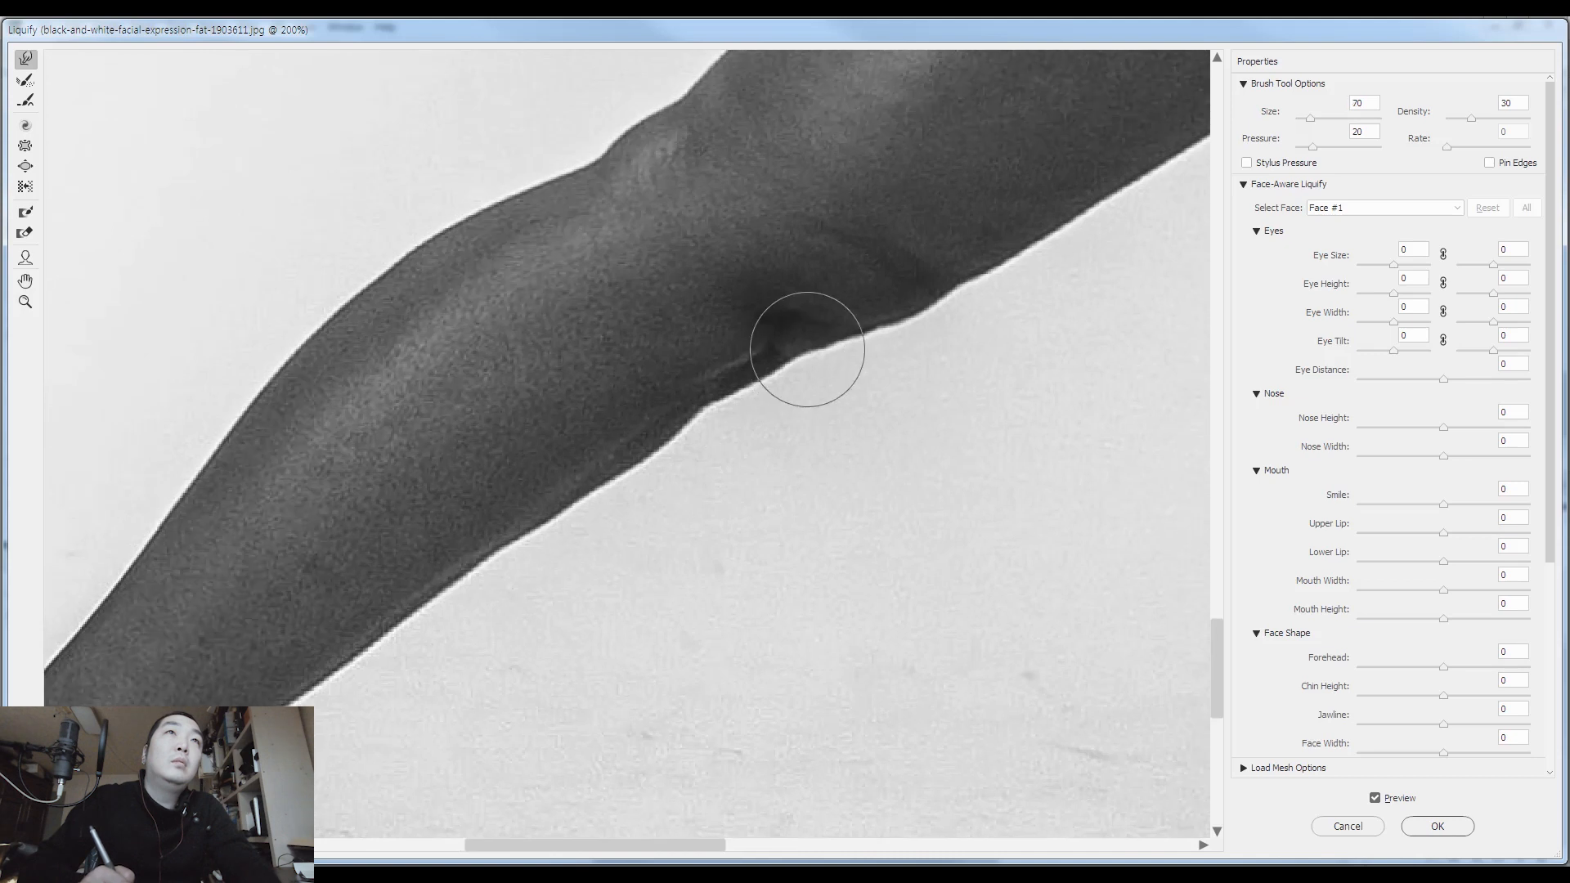
pyautogui.moveTo(804, 342); pyautogui.dragTo(806, 346)
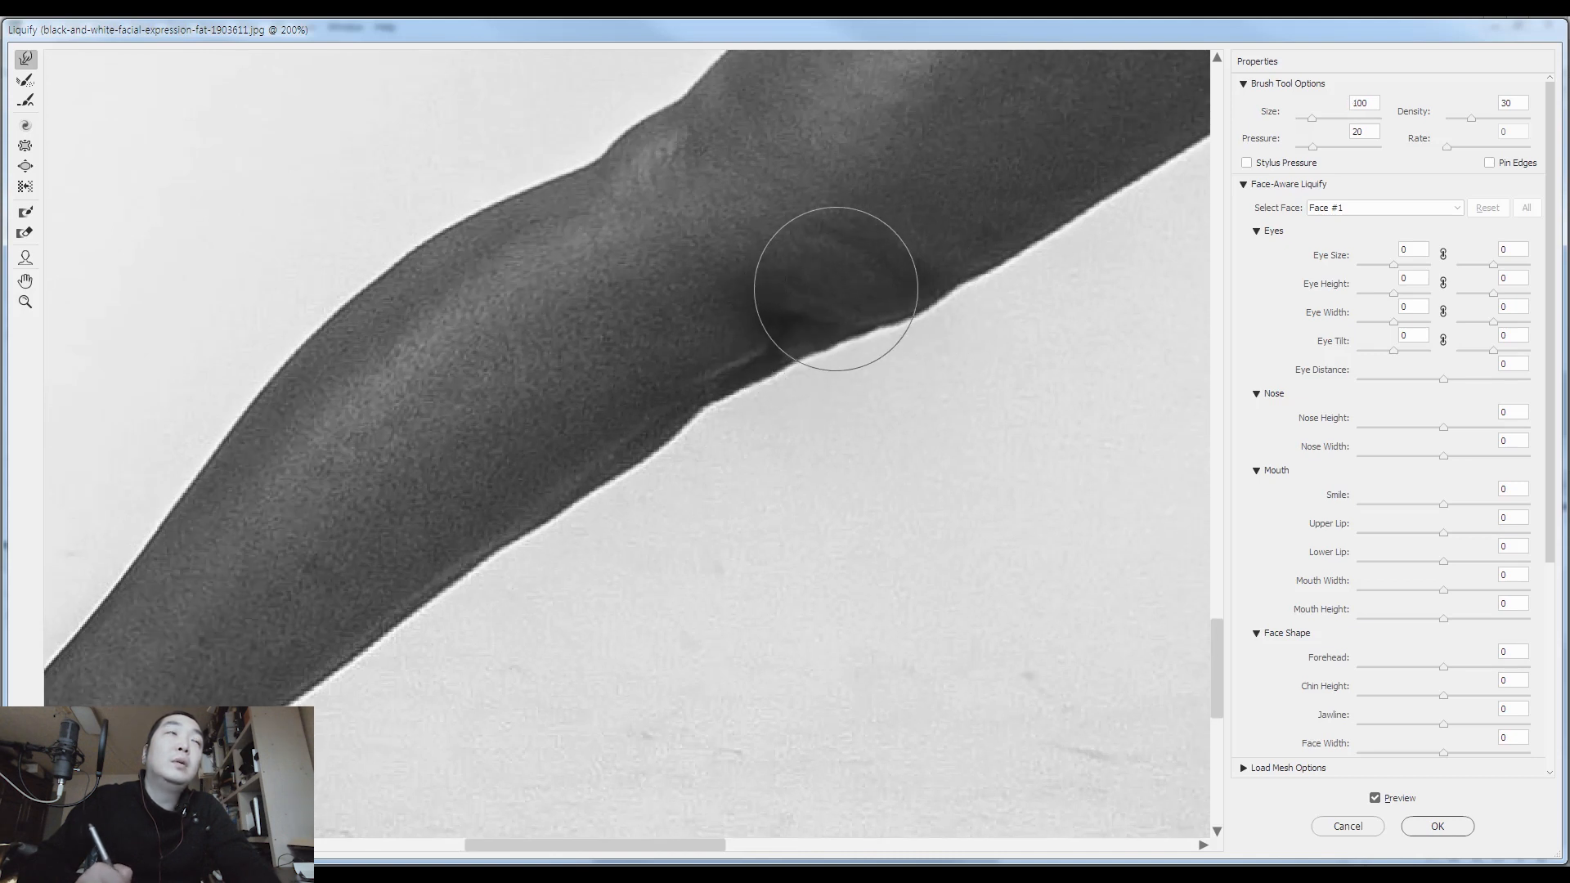
pyautogui.moveTo(620, 459); pyautogui.dragTo(913, 231)
pyautogui.moveTo(693, 476); pyautogui.dragTo(895, 262)
pyautogui.moveTo(695, 422)
pyautogui.mouseDown()
pyautogui.moveTo(624, 459)
pyautogui.moveTo(703, 604)
pyautogui.moveTo(754, 634)
pyautogui.mouseUp()
pyautogui.hotkey('ctrl', '-')
pyautogui.hotkey('ctrl', '-')
pyautogui.hotkey('ctrl', '-')
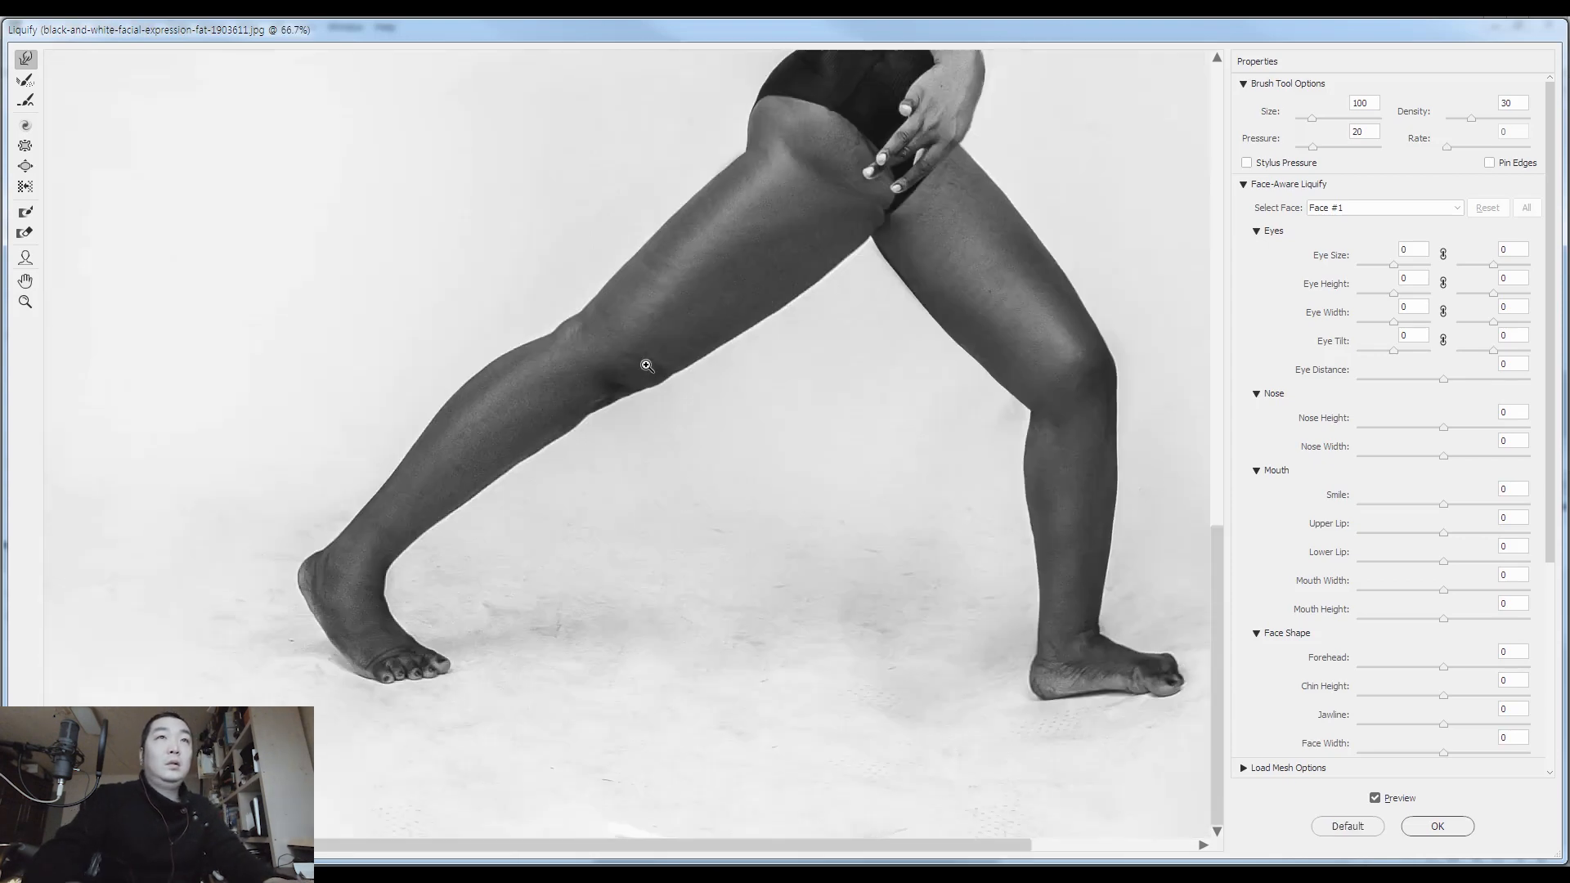
pyautogui.press('Return')
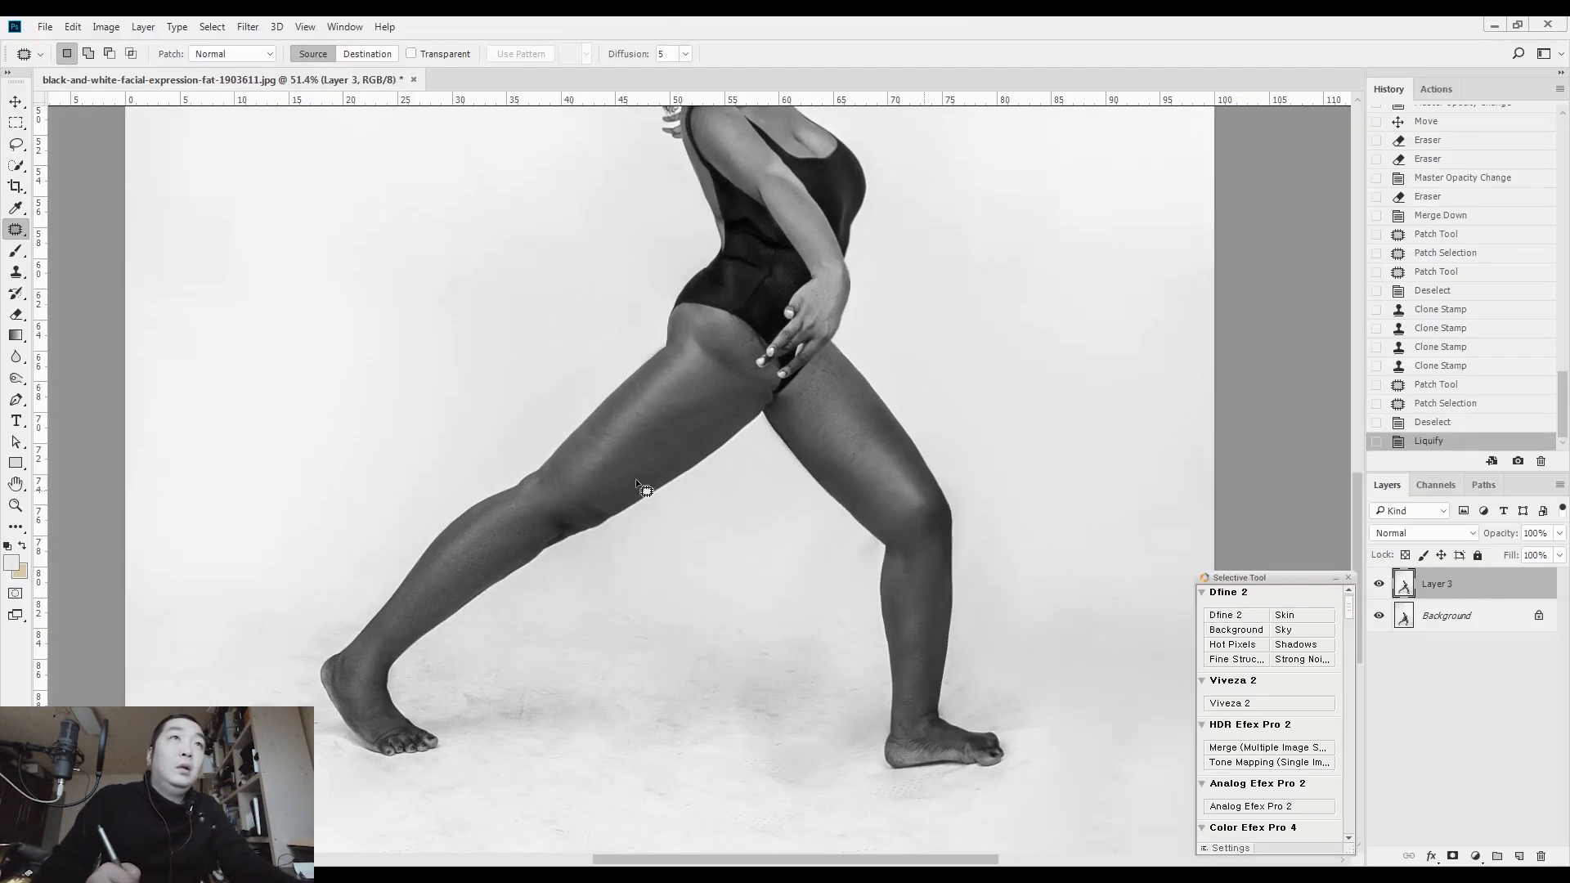
# Patch the skin crease on the rear inner thigh below the fingertips with clean skin and clear the selection
pyautogui.scroll(5, 718, 350)
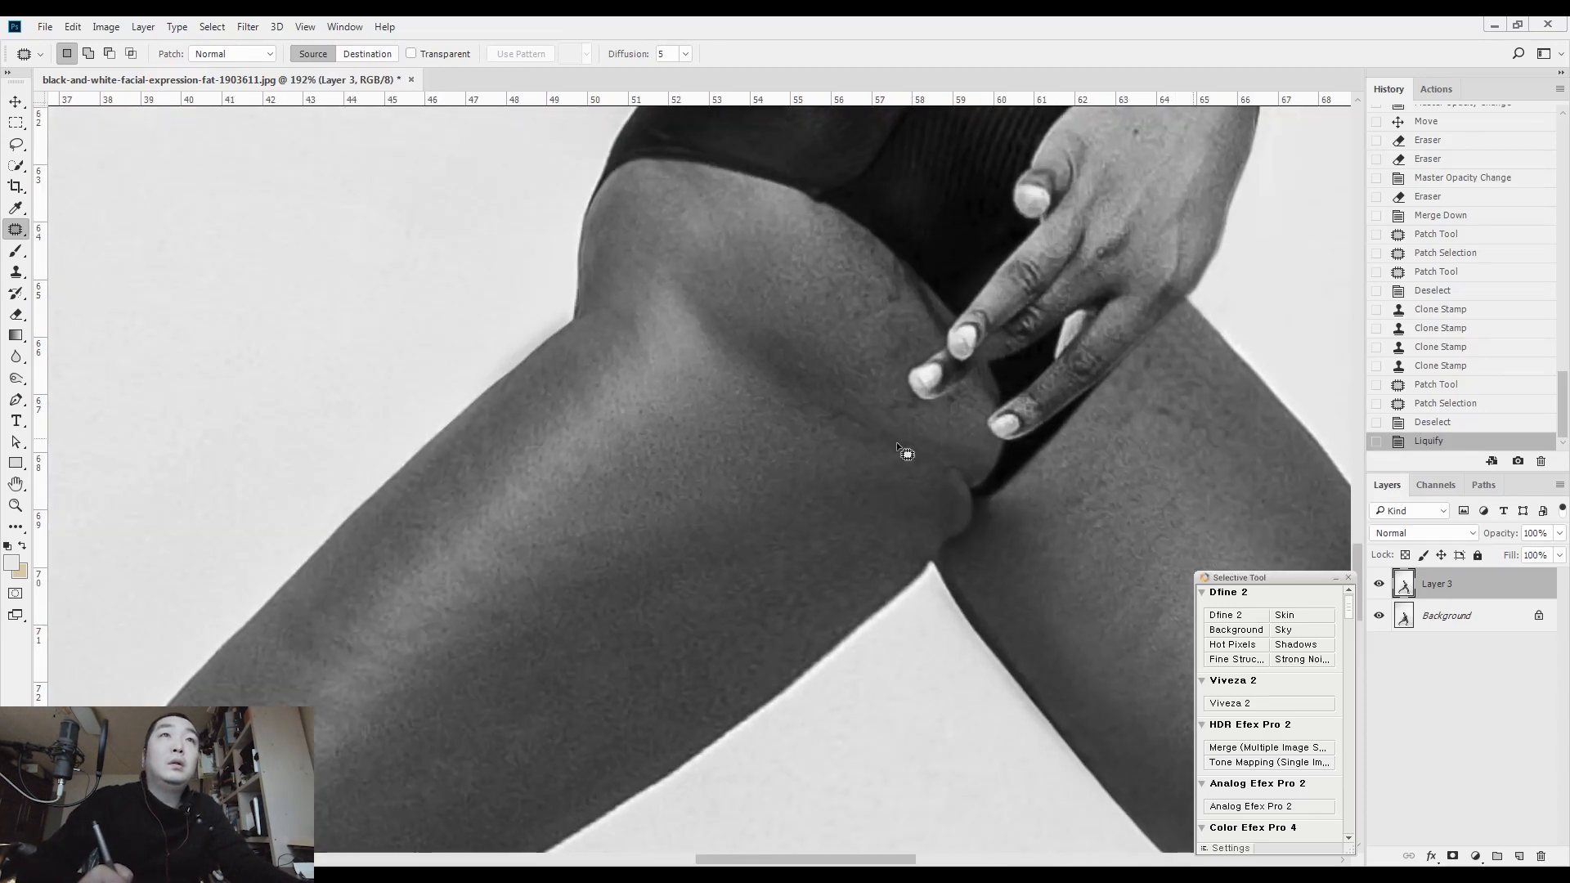
pyautogui.moveTo(926, 444); pyautogui.dragTo(928, 447)
pyautogui.hotkey('ctrl', 'd')
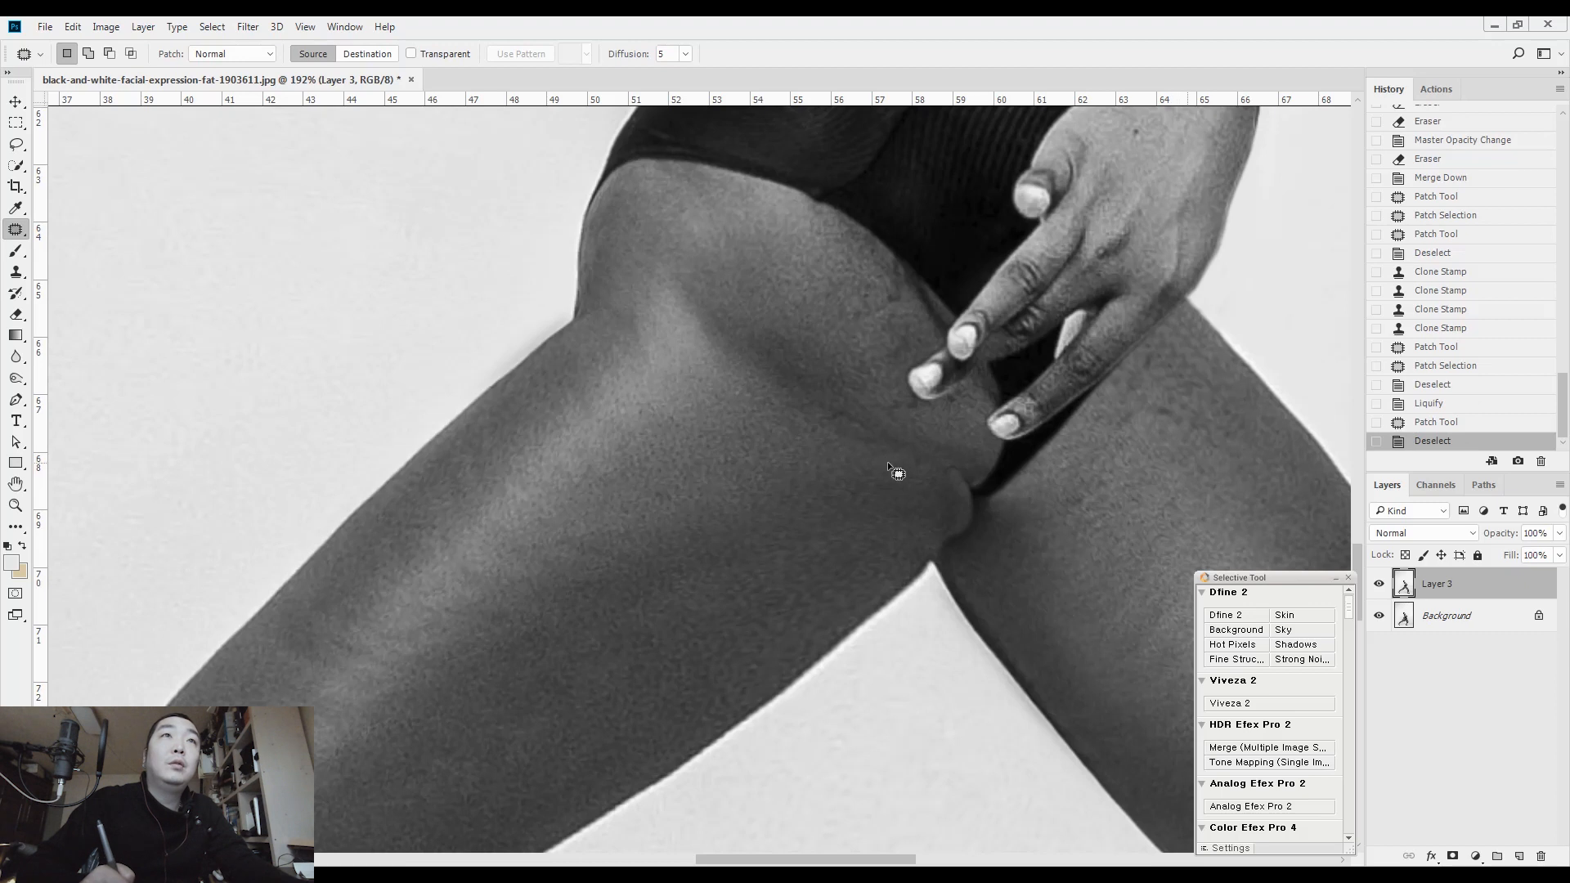
pyautogui.moveTo(919, 456); pyautogui.dragTo(920, 458)
pyautogui.moveTo(829, 425); pyautogui.dragTo(796, 453)
pyautogui.hotkey('ctrl', 'd')
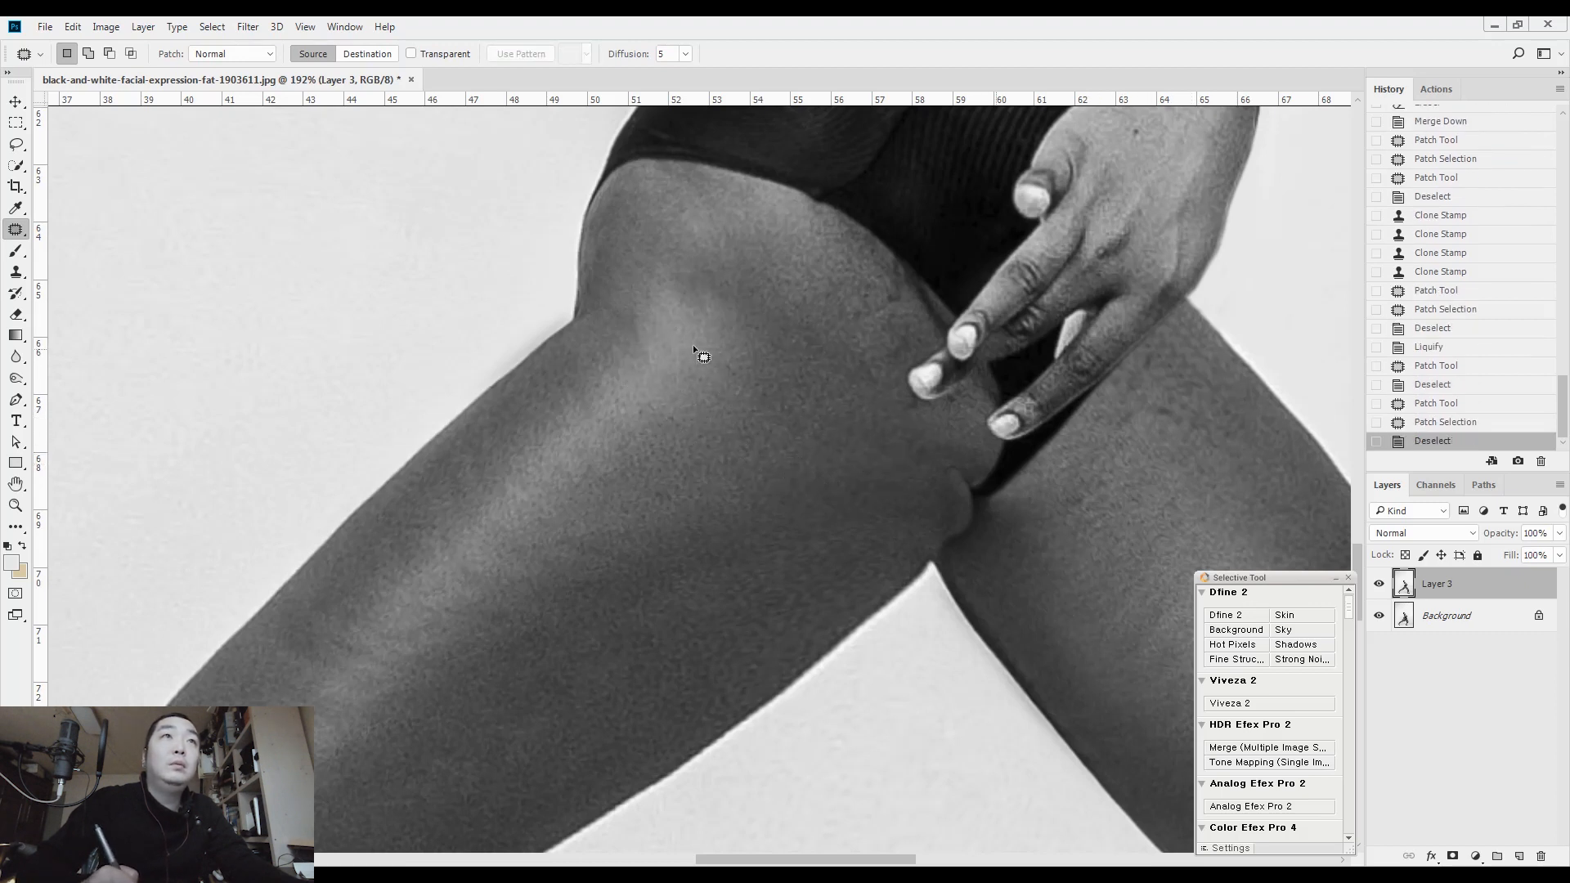
# Patch the uneven skin and fold across the rear upper thigh near the hip, and clear the selection
pyautogui.moveTo(708, 396); pyautogui.dragTo(711, 397)
pyautogui.moveTo(723, 375); pyautogui.dragTo(782, 371)
pyautogui.moveTo(770, 323)
pyautogui.mouseDown()
pyautogui.moveTo(822, 326)
pyautogui.moveTo(772, 322)
pyautogui.mouseUp()
pyautogui.hotkey('ctrl', 'd')
# Paint a Quick Mask over the rear hip and upper thigh with a 300 px brush and copy the area to a new layer
pyautogui.moveTo(791, 342)
pyautogui.mouseDown()
pyautogui.moveTo(823, 404)
pyautogui.moveTo(736, 451)
pyautogui.moveTo(655, 468)
pyautogui.mouseUp()
pyautogui.moveTo(758, 420); pyautogui.dragTo(881, 360)
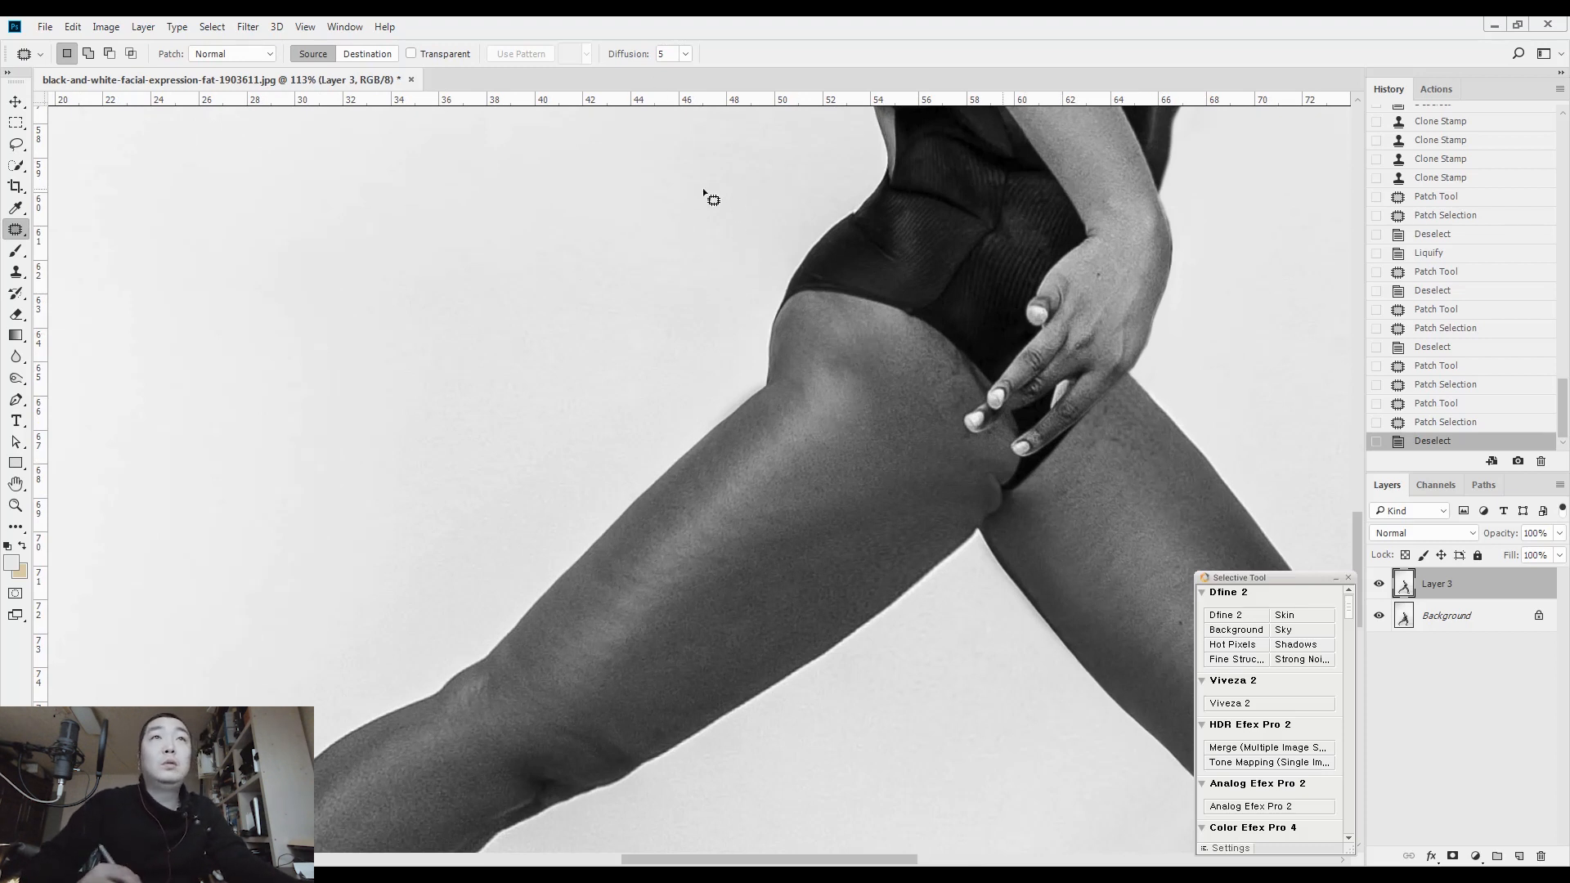
pyautogui.press('q')
pyautogui.press('d')
pyautogui.press('b')
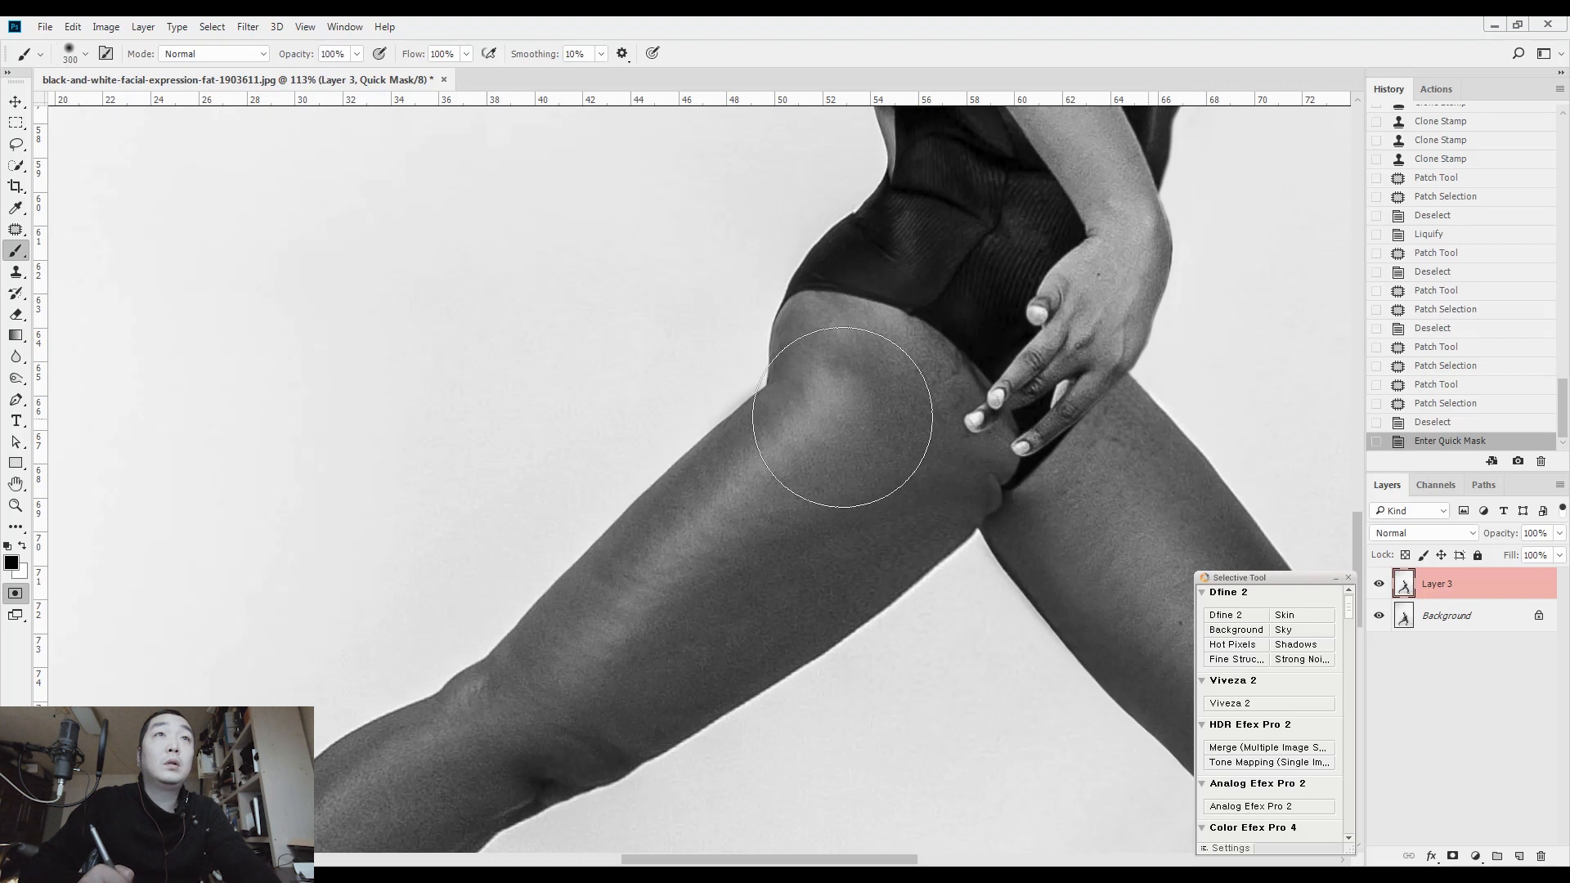
pyautogui.moveTo(761, 474)
pyautogui.mouseDown()
pyautogui.moveTo(806, 405)
pyautogui.moveTo(870, 364)
pyautogui.mouseUp()
pyautogui.press('q')
pyautogui.hotkey('ctrl', 'j')
# Erase the excess edges of the copied hip layer along the rear thigh and merge it down into Layer 3
pyautogui.press('e')
pyautogui.click(760, 371)
pyautogui.click(756, 367)
pyautogui.click(728, 379)
pyautogui.click(701, 389)
pyautogui.moveTo(725, 457)
pyautogui.mouseDown()
pyautogui.moveTo(676, 466)
pyautogui.moveTo(635, 501)
pyautogui.mouseUp()
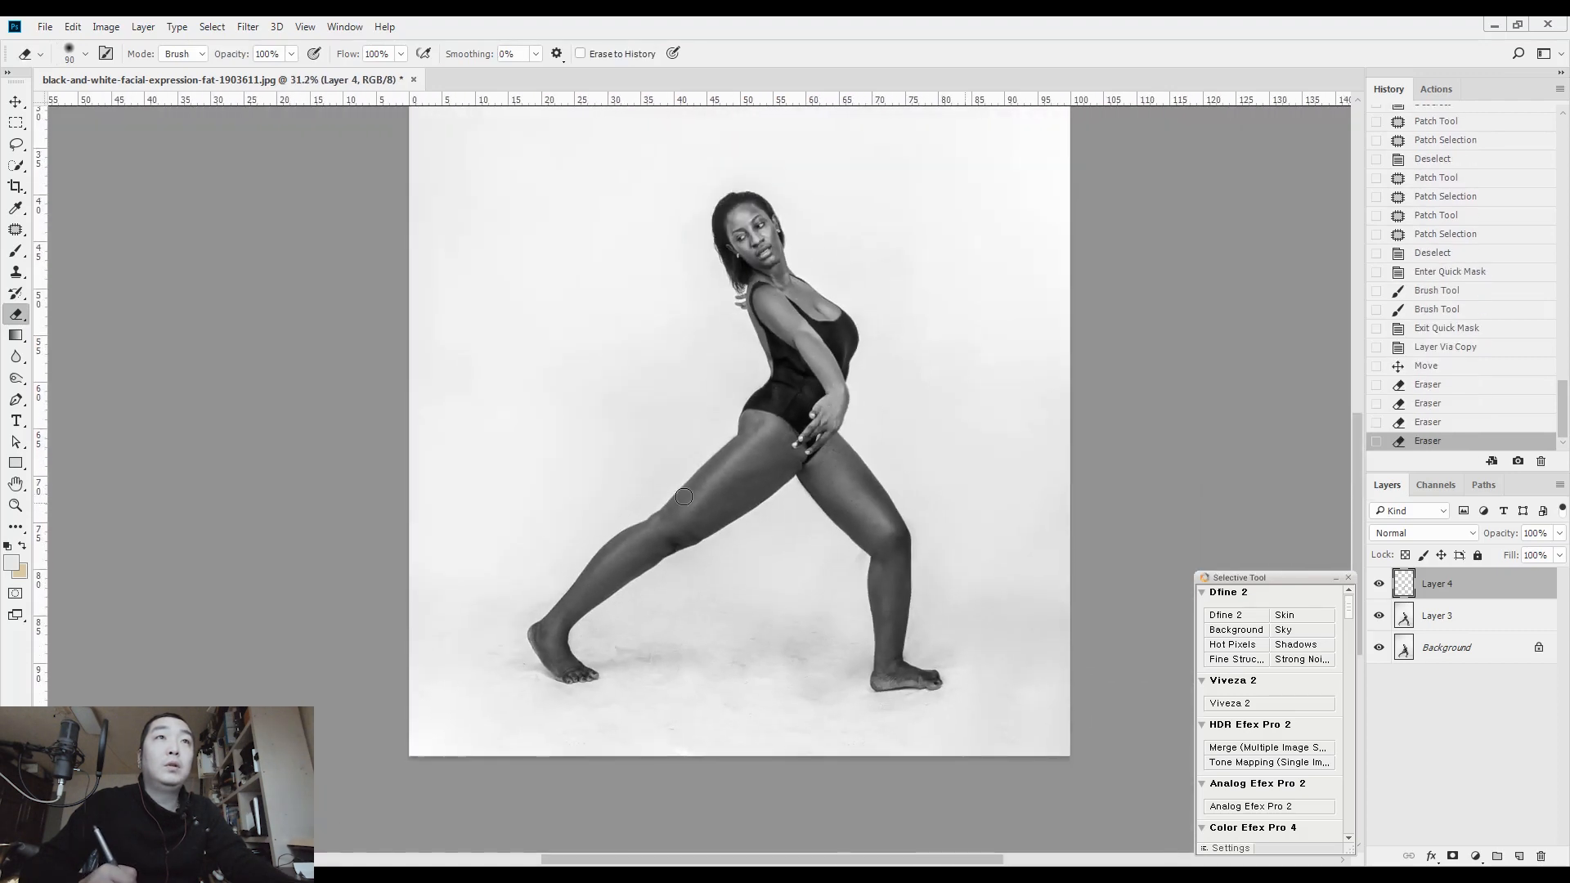
pyautogui.hotkey('ctrl', 'e')
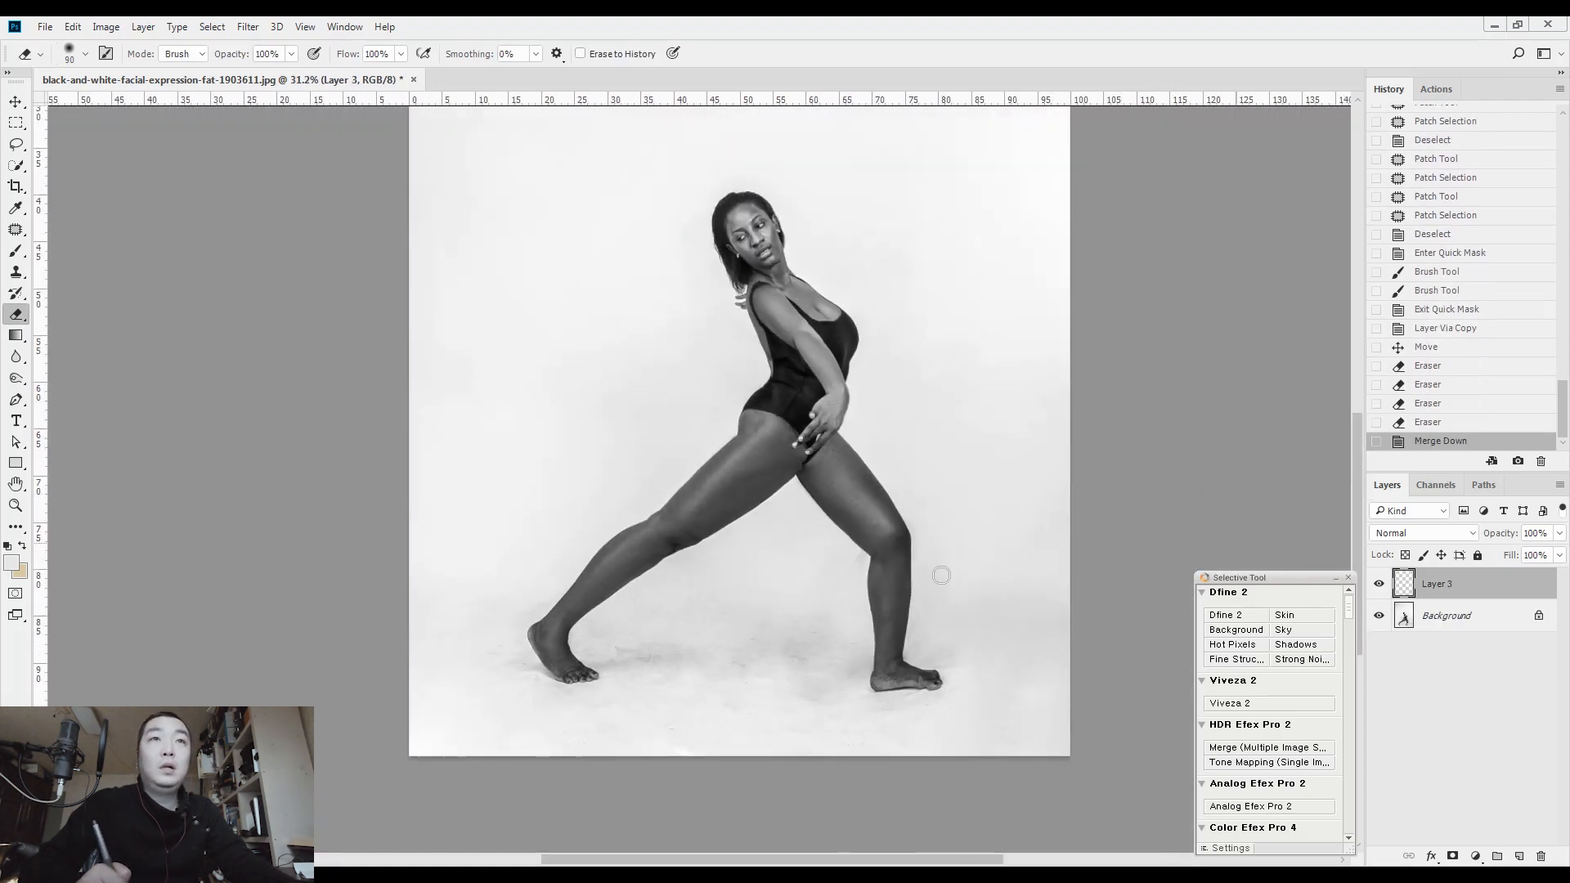
pyautogui.press('l')
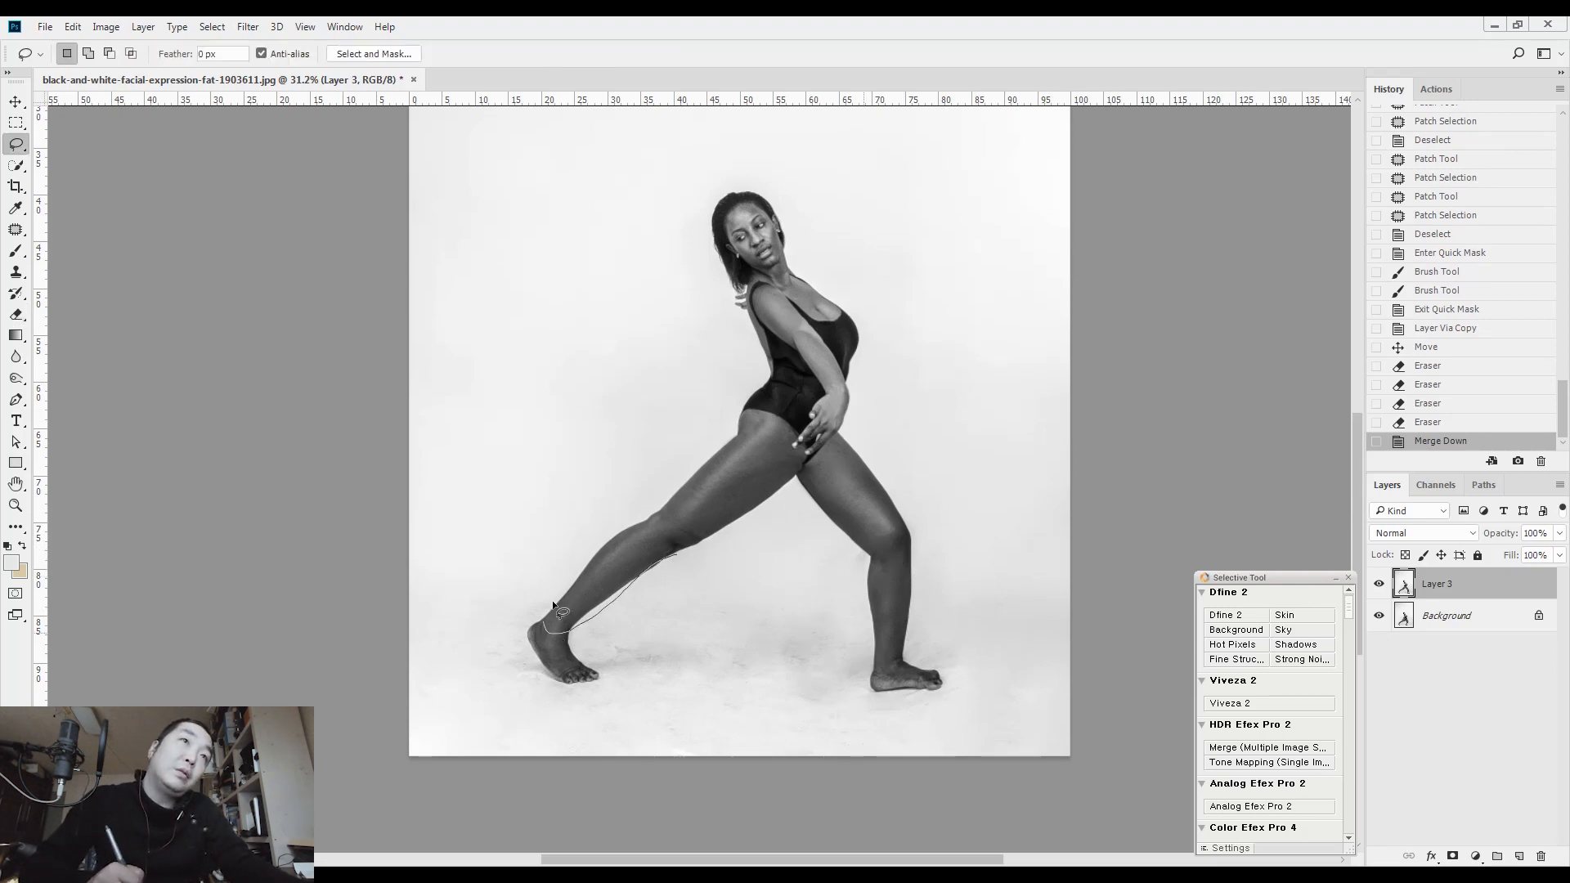
pyautogui.moveTo(682, 522); pyautogui.dragTo(683, 533)
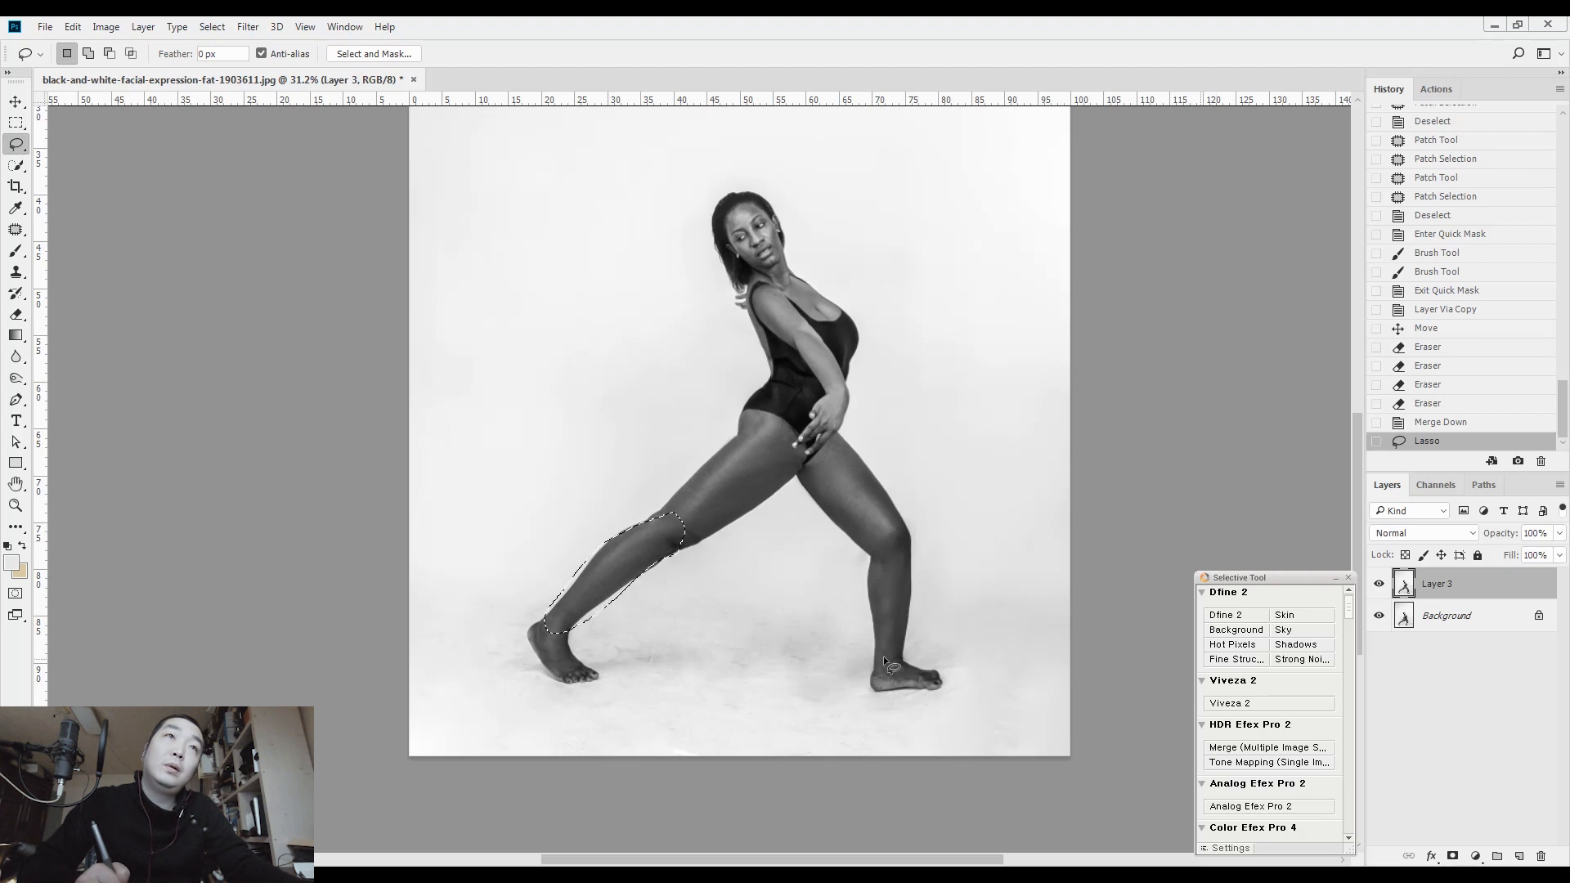
pyautogui.hotkey('ctrl', 'd')
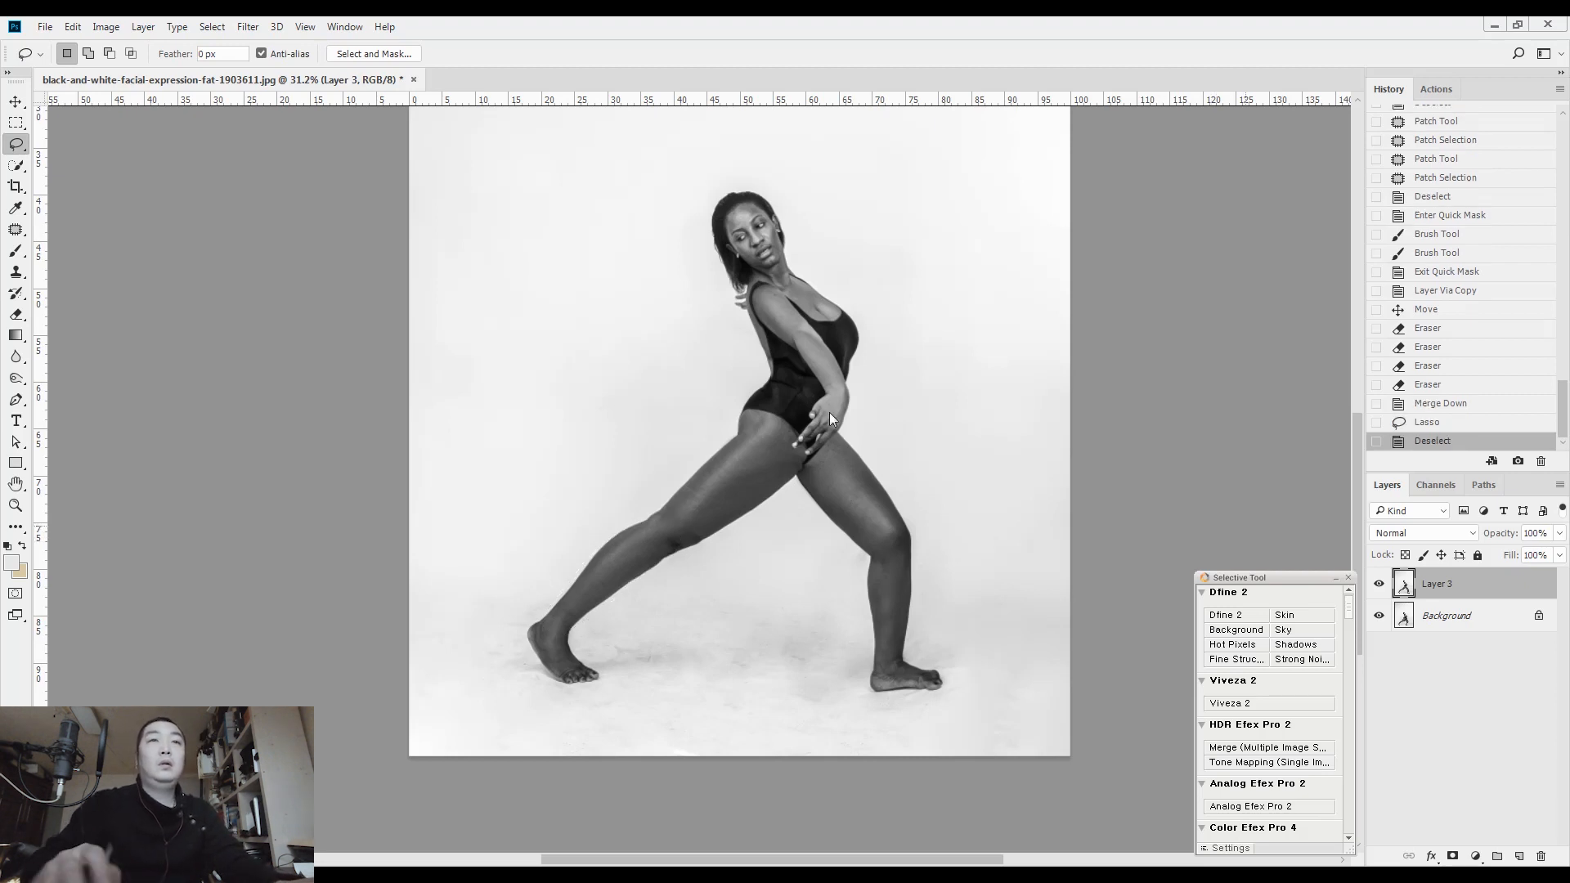
# Refine the shape of the front knee and lower leg in Liquify with a large Forward Warp brush
pyautogui.hotkey('ctrl', 'shift', 'x')
pyautogui.hotkey('ctrl', '+')
pyautogui.hotkey('ctrl', '+')
pyautogui.hotkey('ctrl', '+')
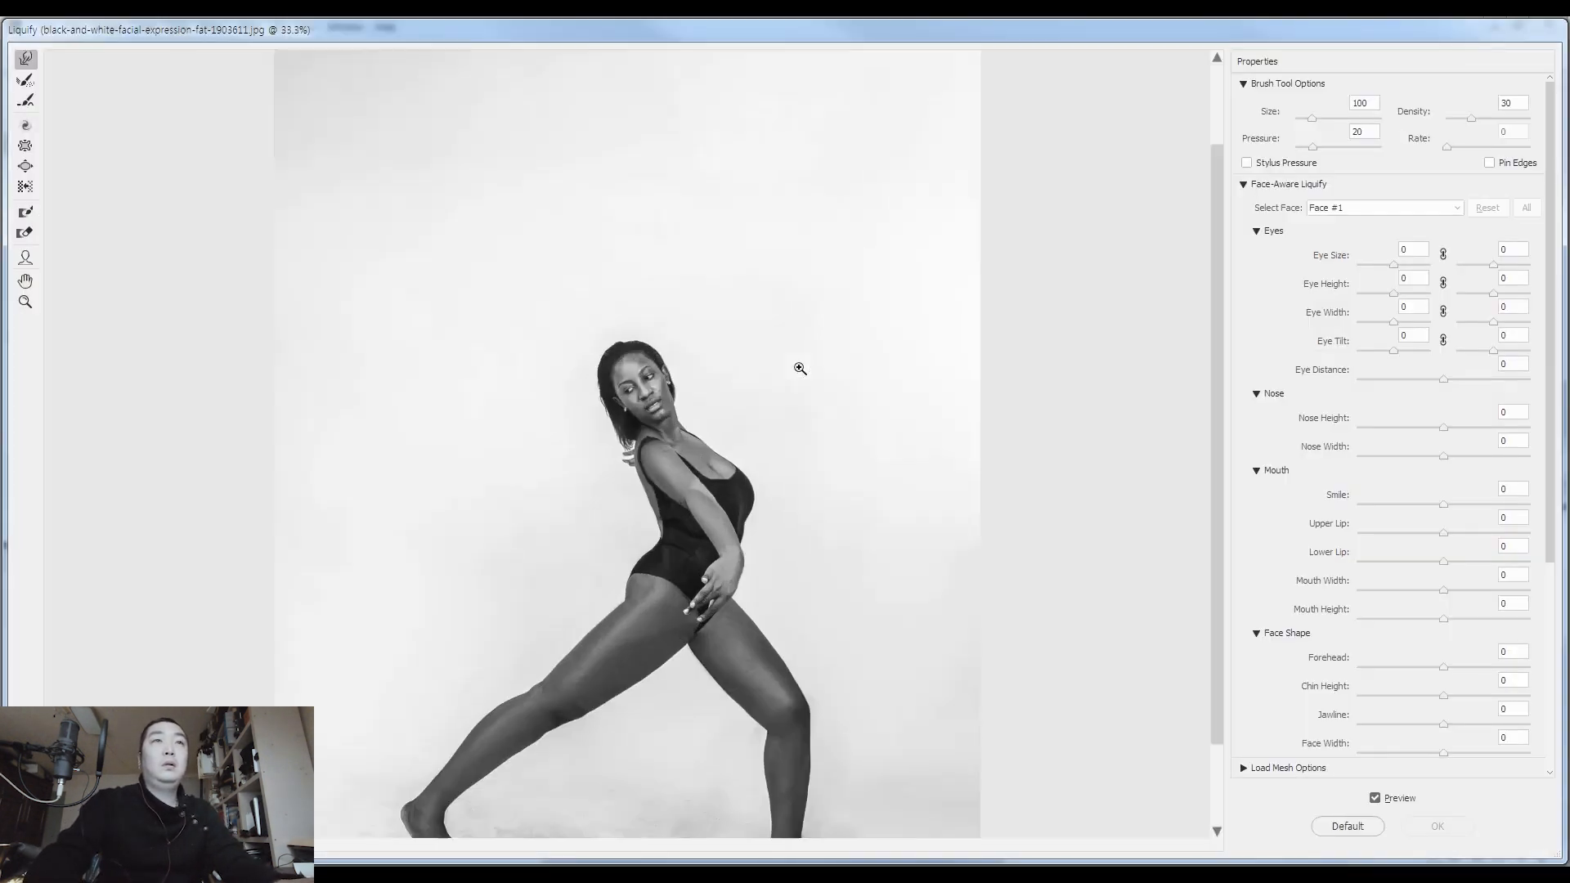
pyautogui.moveTo(859, 466); pyautogui.dragTo(774, 211)
pyautogui.moveTo(860, 722); pyautogui.dragTo(821, 385)
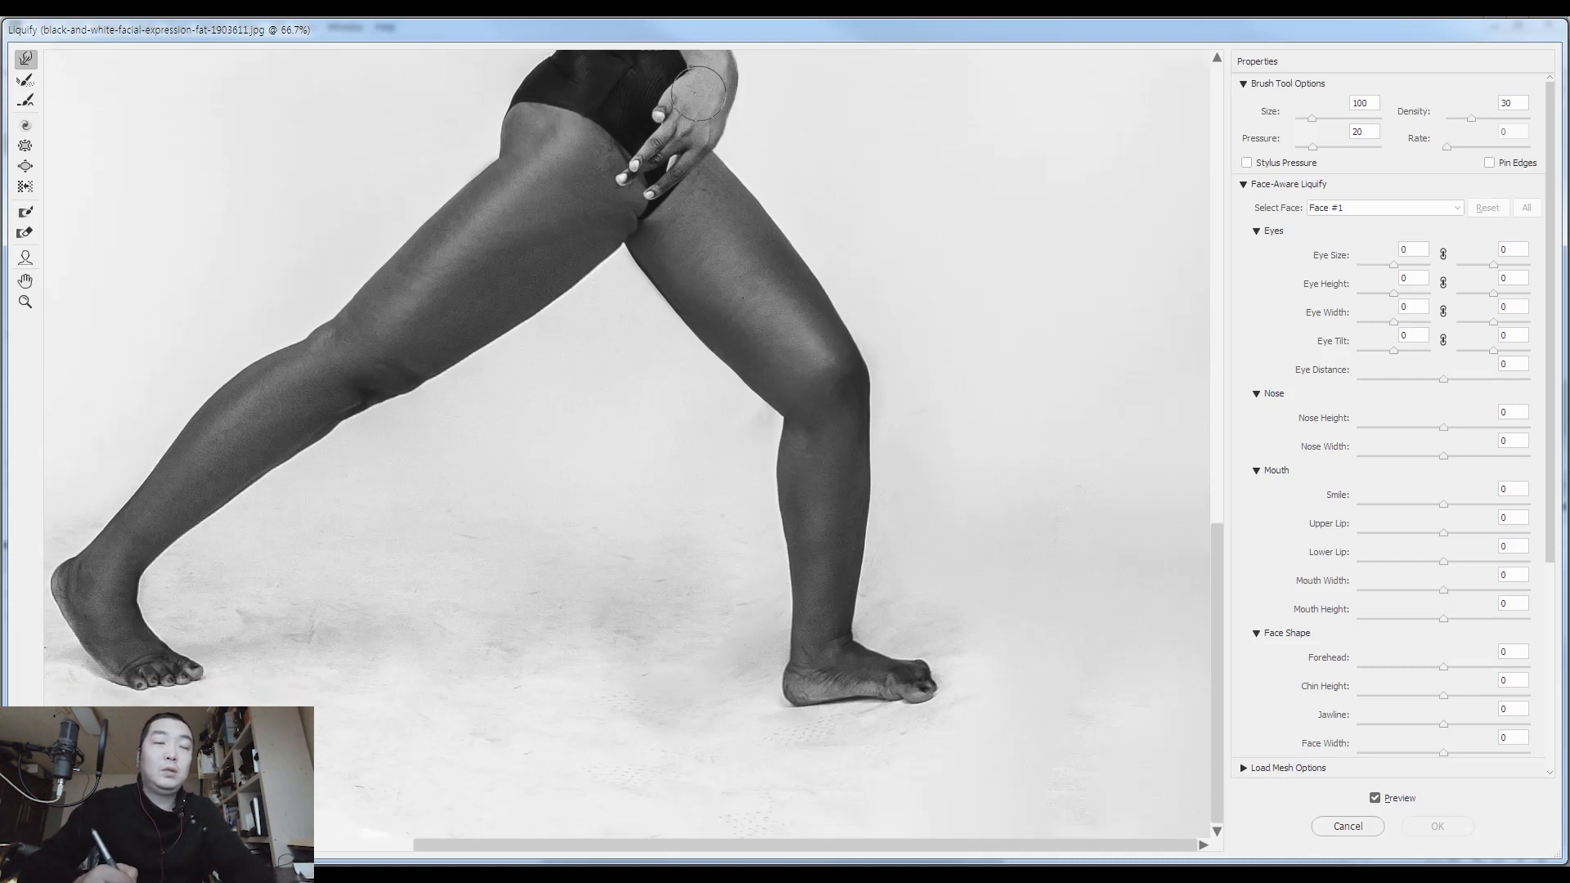
pyautogui.press(']')
pyautogui.press(']')
pyautogui.press(']')
pyautogui.press(']')
pyautogui.press(']')
pyautogui.press(']')
pyautogui.press(']')
pyautogui.press(']')
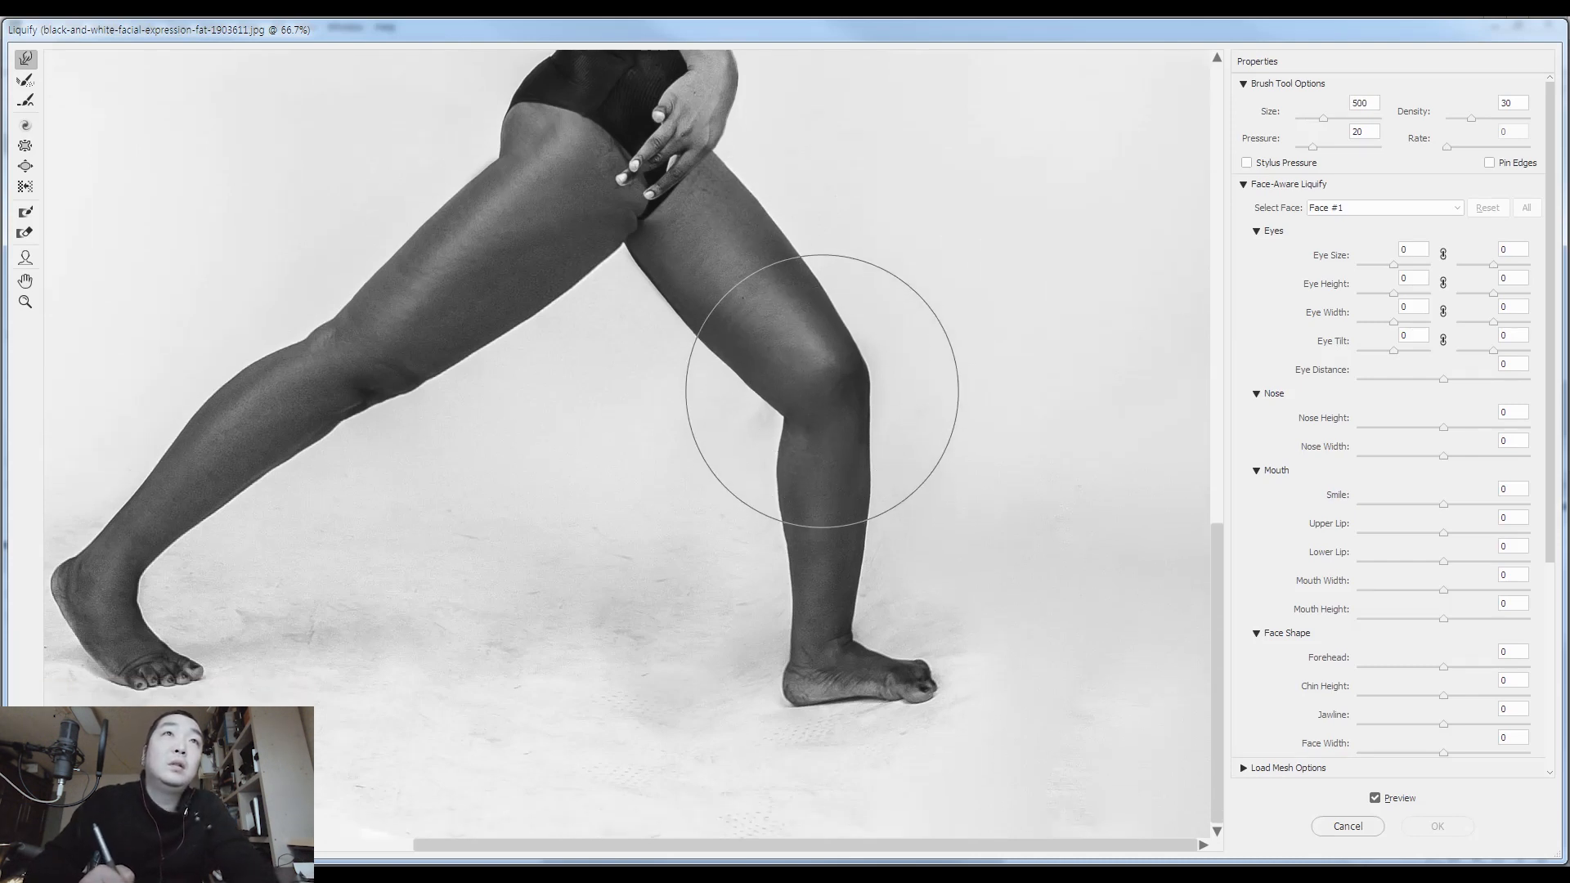
pyautogui.press('[')
pyautogui.press('Return')
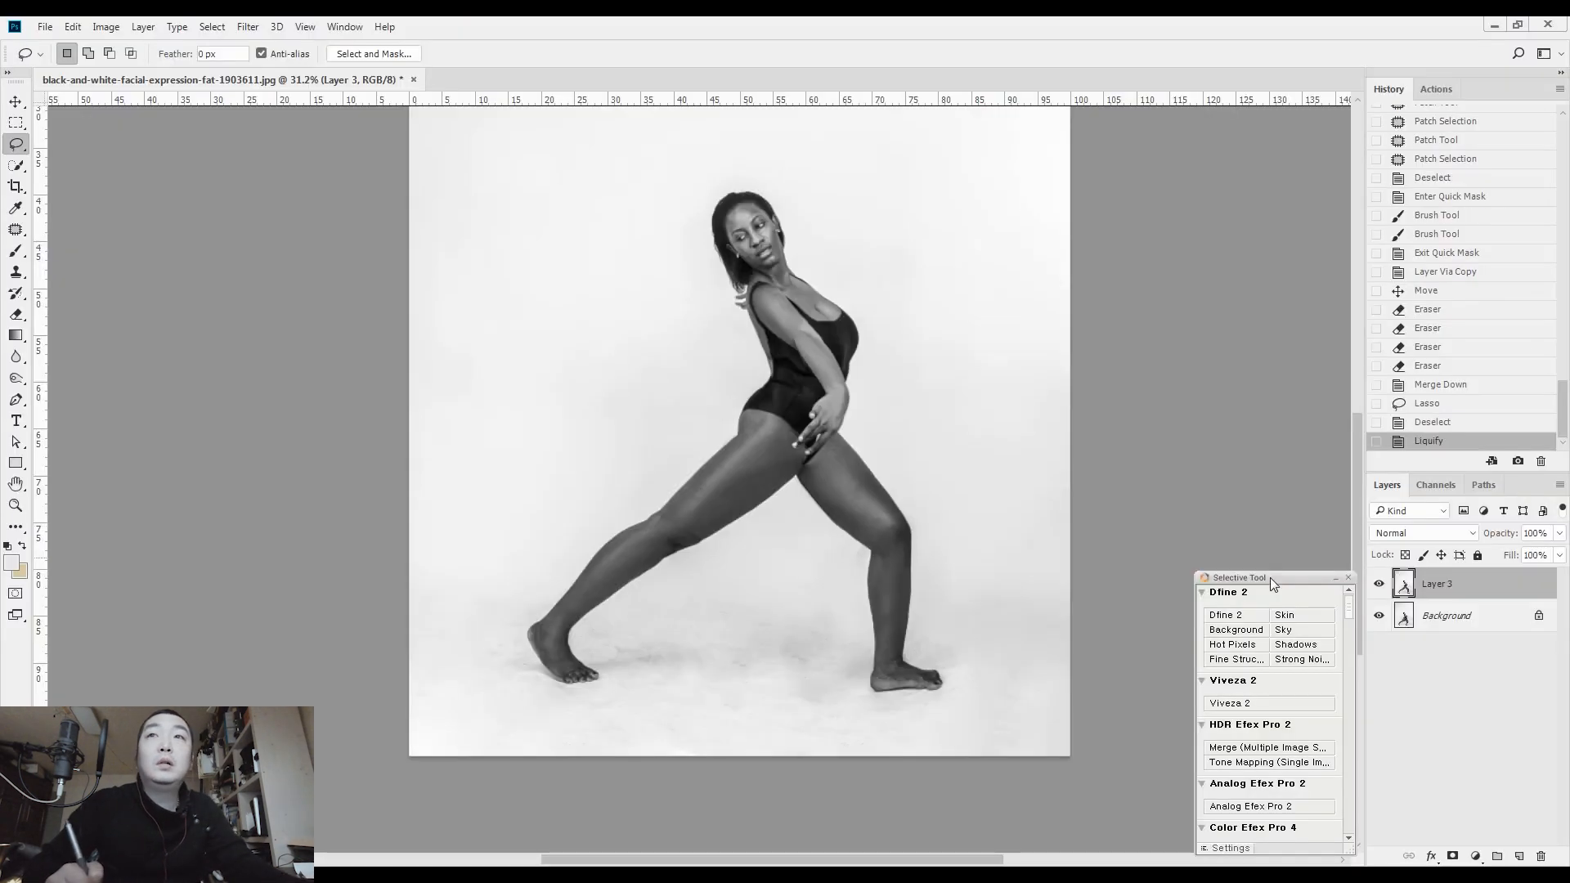
# Hide Layer 3, mask the original front foot on the Background with a 200 px Quick Mask brush, and copy it to a new layer
pyautogui.click(1378, 586)
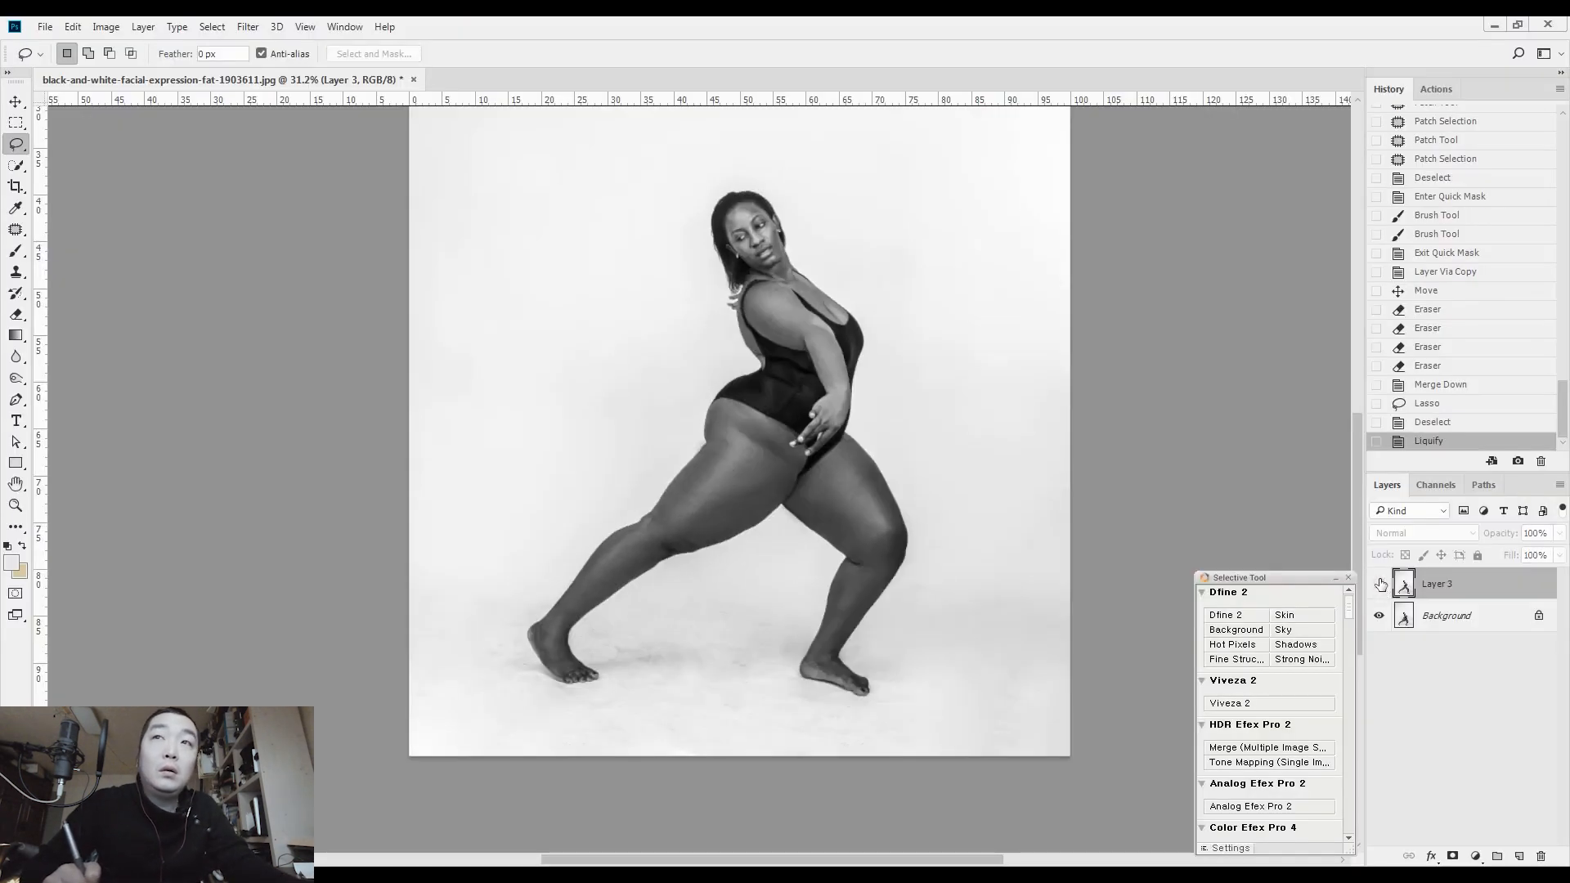
pyautogui.click(1427, 621)
pyautogui.scroll(5, 935, 673)
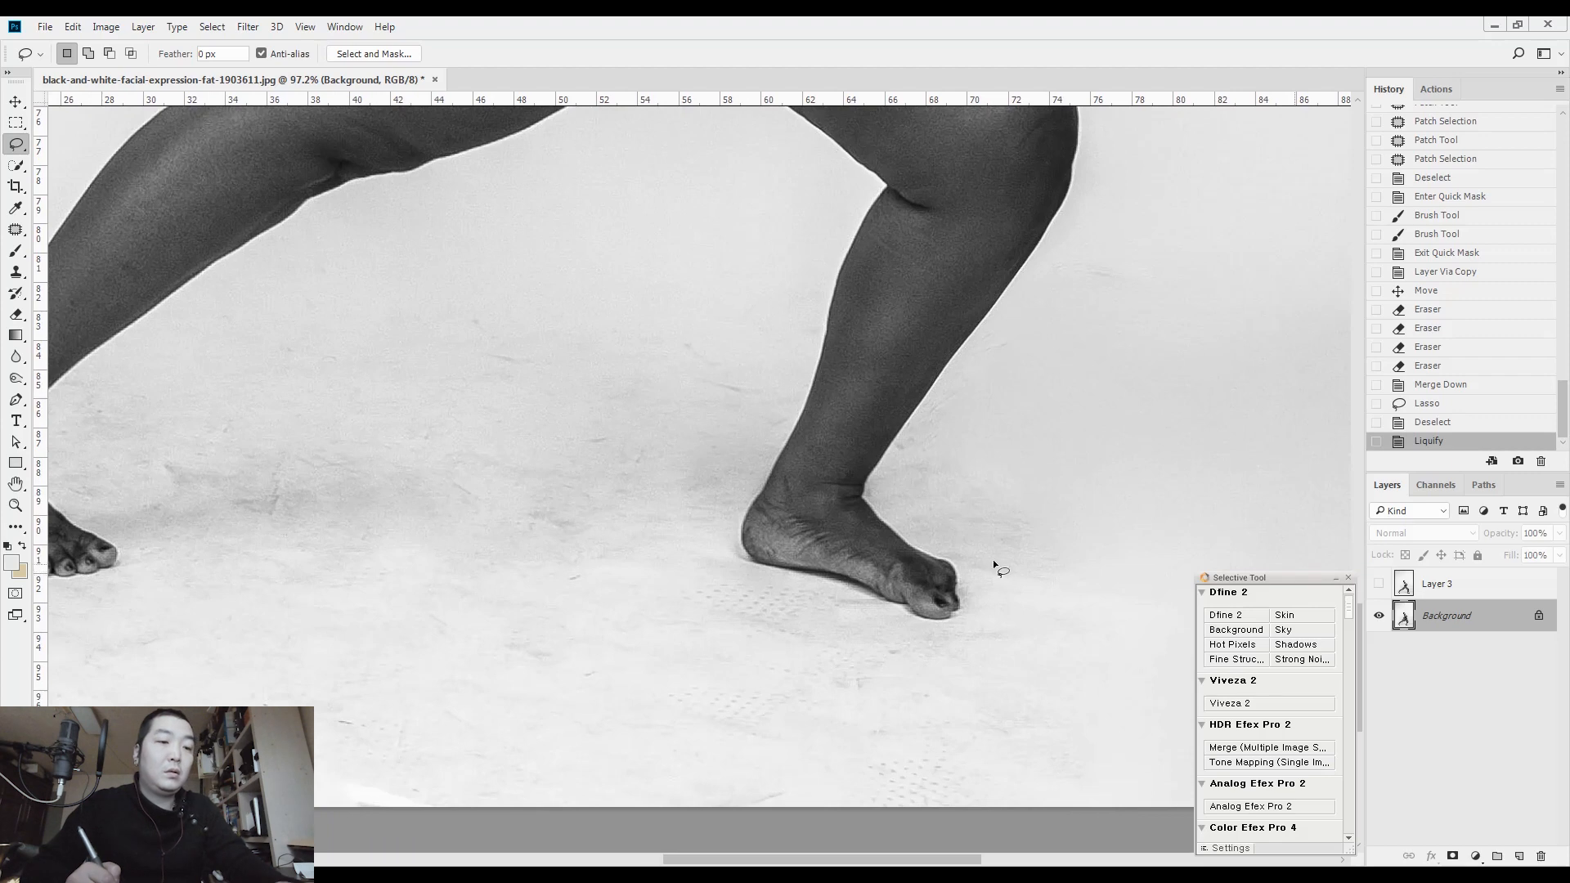
pyautogui.press('q')
pyautogui.press('b')
pyautogui.press(']')
pyautogui.press(']')
pyautogui.press(']')
pyautogui.moveTo(769, 528); pyautogui.dragTo(931, 577)
pyautogui.moveTo(903, 577); pyautogui.dragTo(827, 503)
pyautogui.press('q')
pyautogui.hotkey('ctrl', 'j')
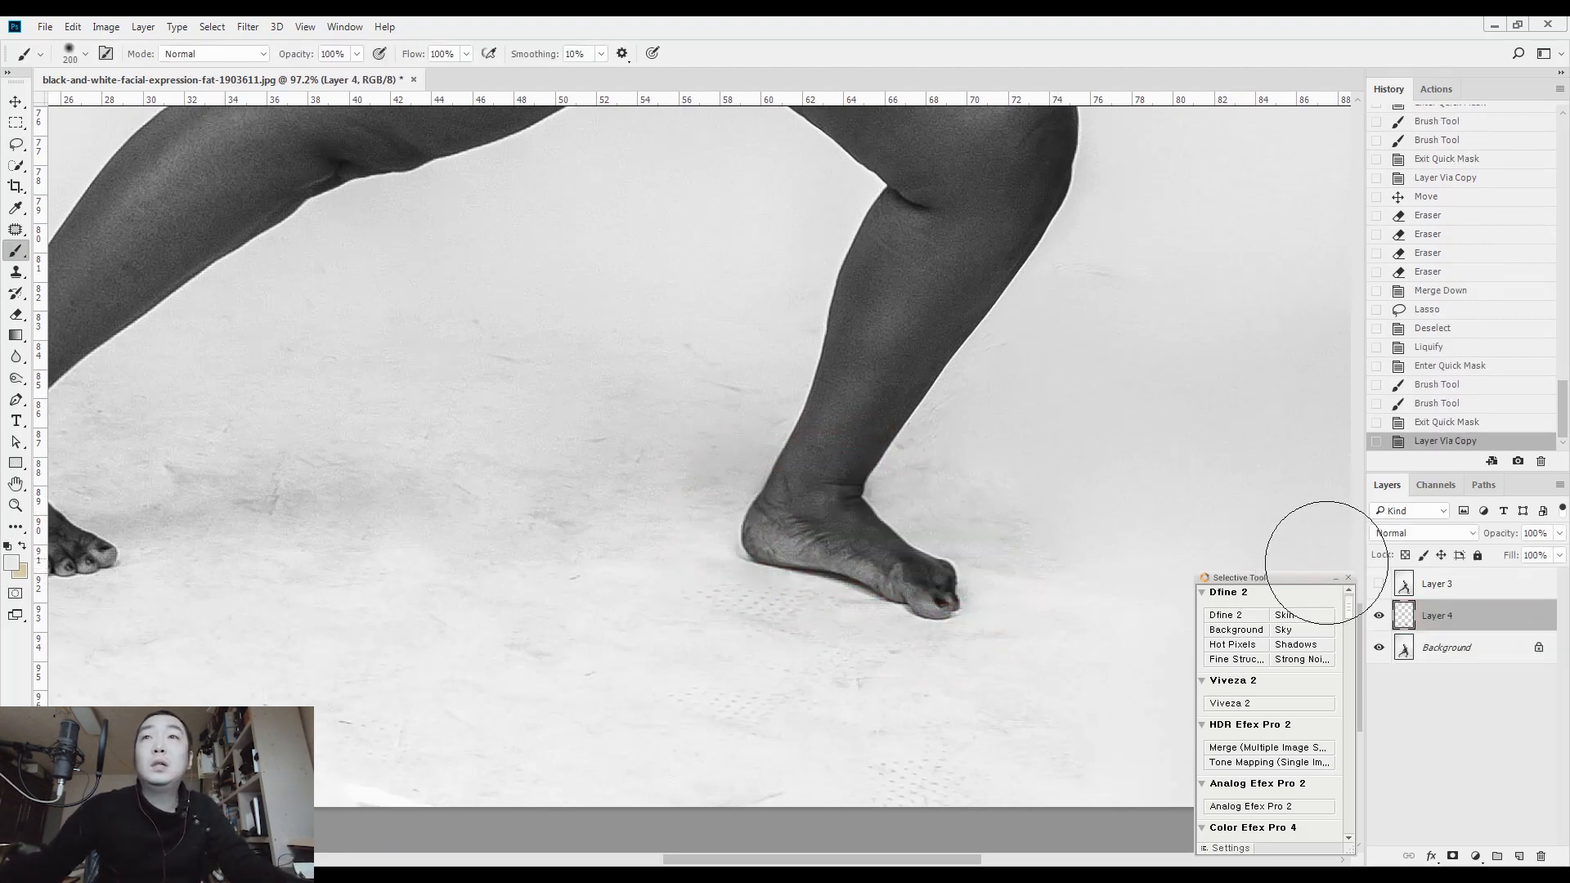
# Show Layer 3, place the copied foot layer above it, and rotate the foot about -16 degrees onto the straightened front leg
pyautogui.click(1377, 587)
pyautogui.moveTo(1468, 626); pyautogui.dragTo(1465, 582)
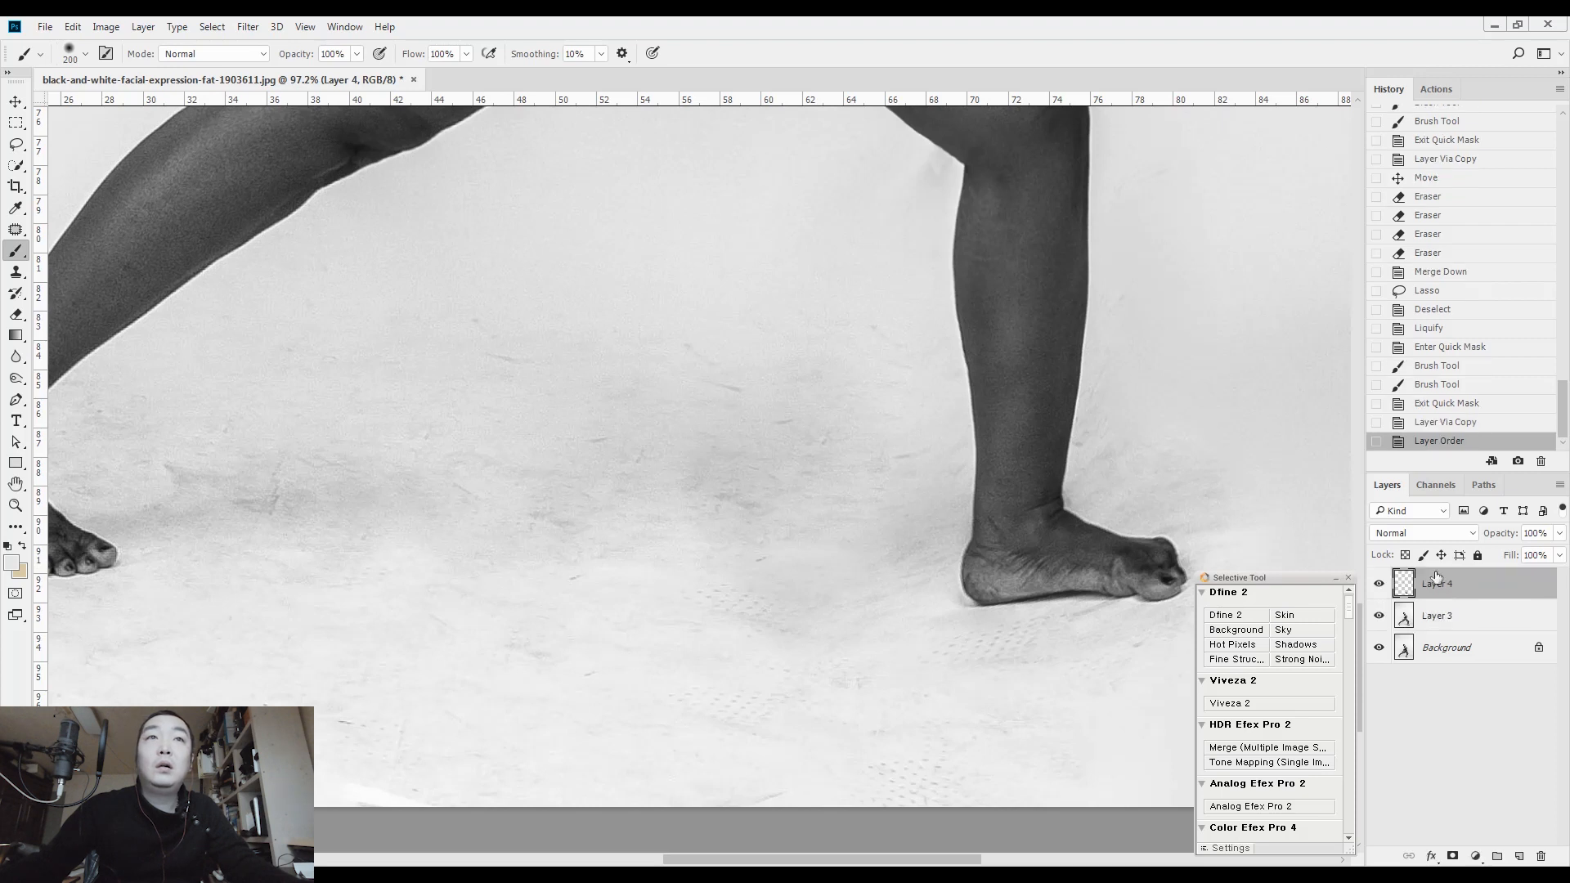
pyautogui.moveTo(886, 607)
pyautogui.mouseDown()
pyautogui.moveTo(1051, 646)
pyautogui.moveTo(1090, 705)
pyautogui.mouseUp()
pyautogui.press('l')
pyautogui.hotkey('ctrl', 't')
pyautogui.moveTo(1211, 507); pyautogui.dragTo(1318, 345)
pyautogui.moveTo(1145, 548); pyautogui.dragTo(1158, 462)
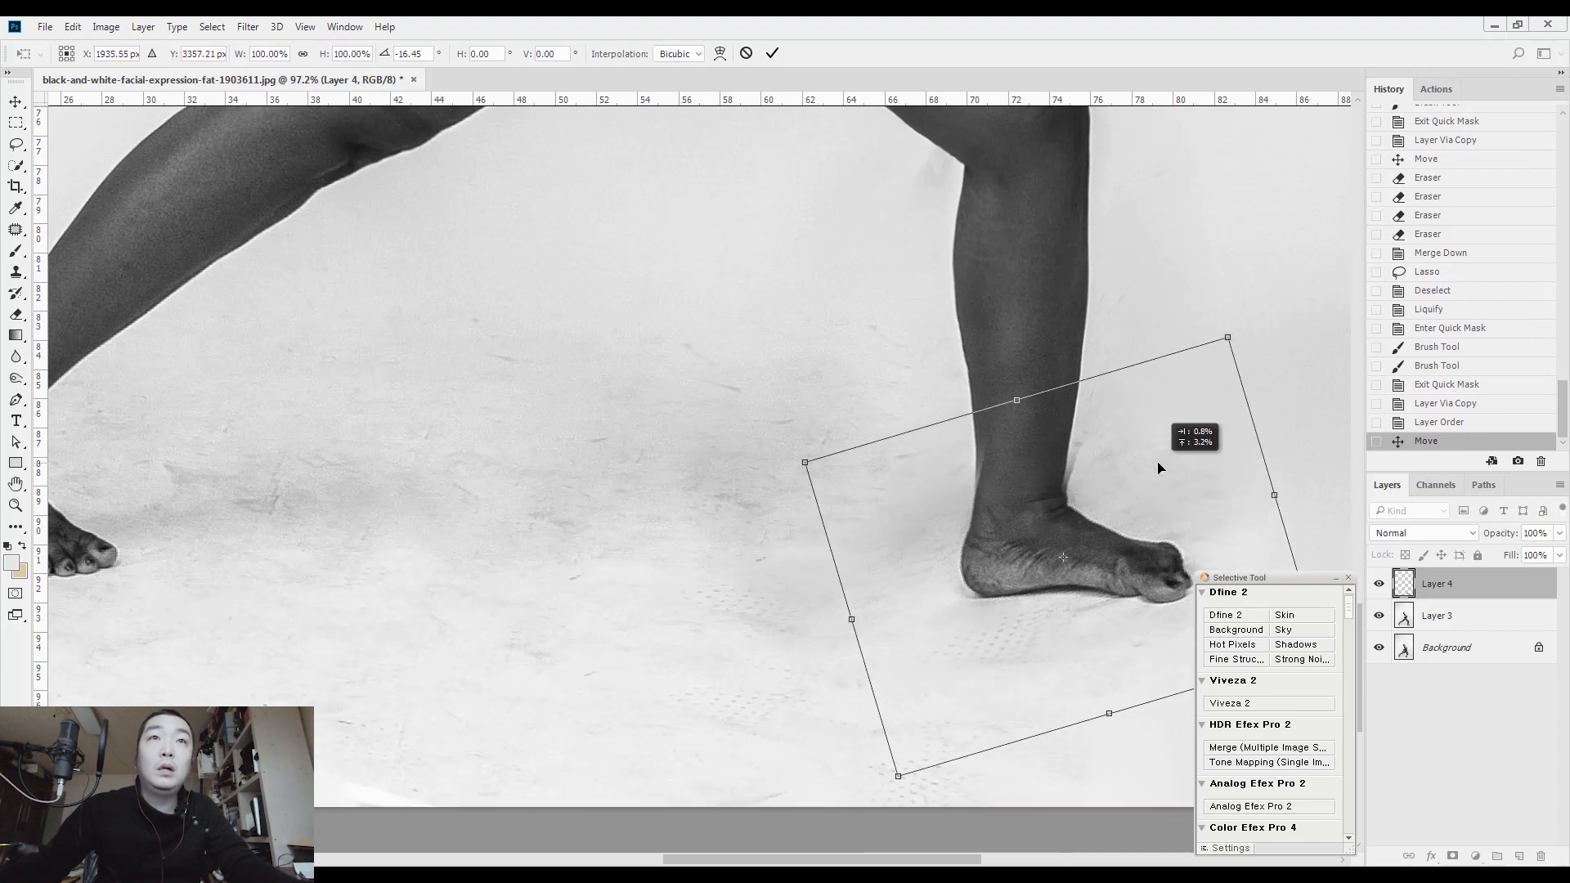
pyautogui.press('Return')
# Reduce the copied foot layer to 50% opacity, shift it over the existing foot for comparison, and delete the layer
pyautogui.scroll(2, 1086, 670)
pyautogui.press('5')
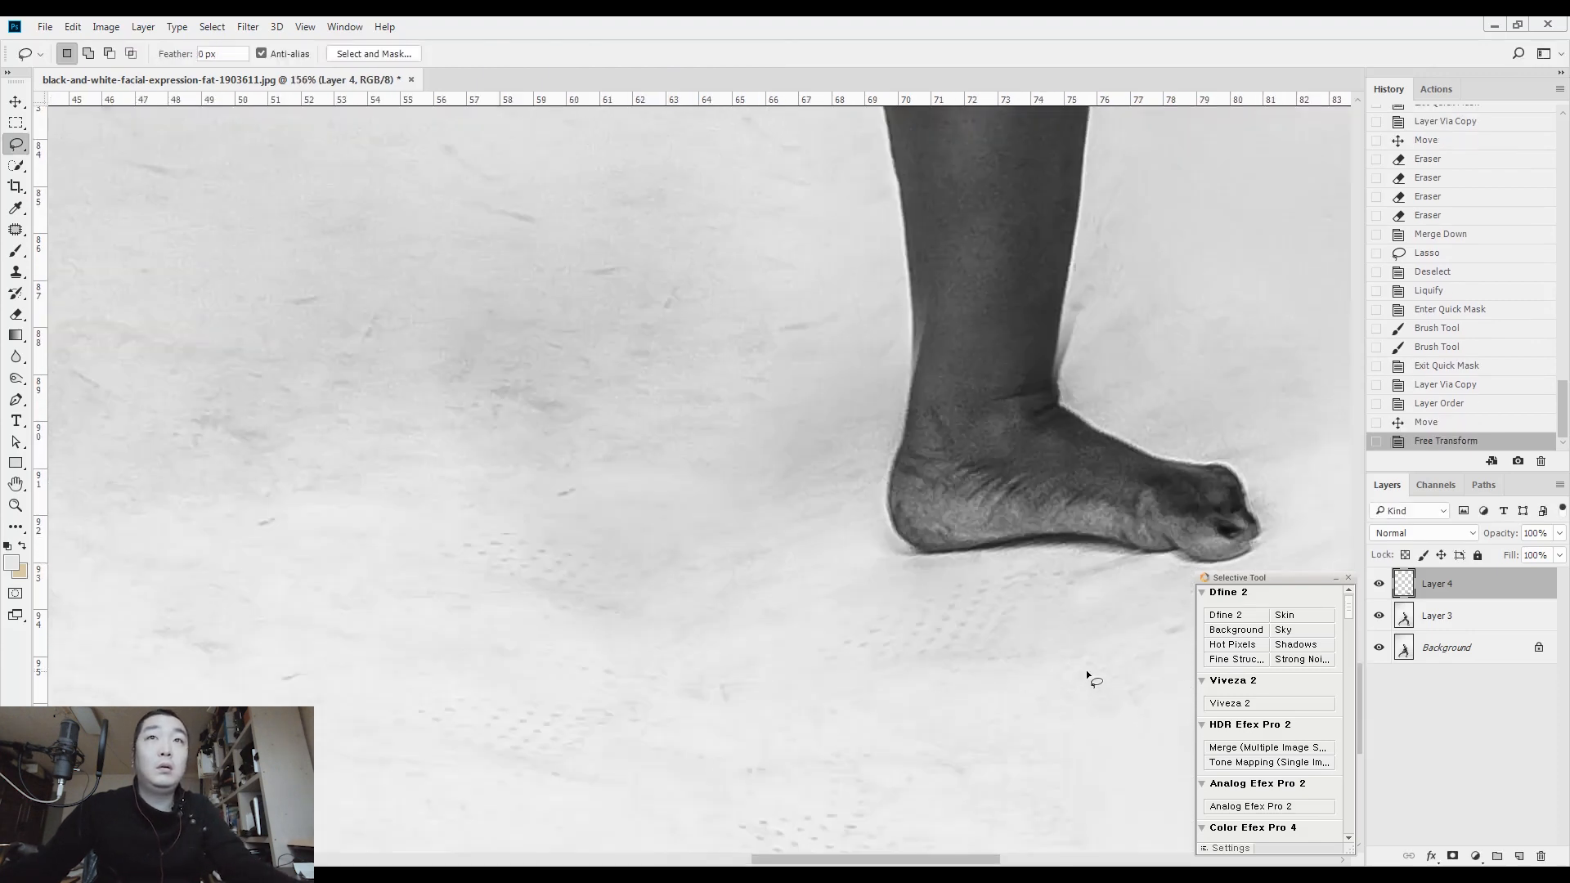
pyautogui.moveTo(1068, 553); pyautogui.dragTo(969, 536)
pyautogui.moveTo(1492, 583); pyautogui.dragTo(1545, 854)
pyautogui.scroll(-3, 798, 569)
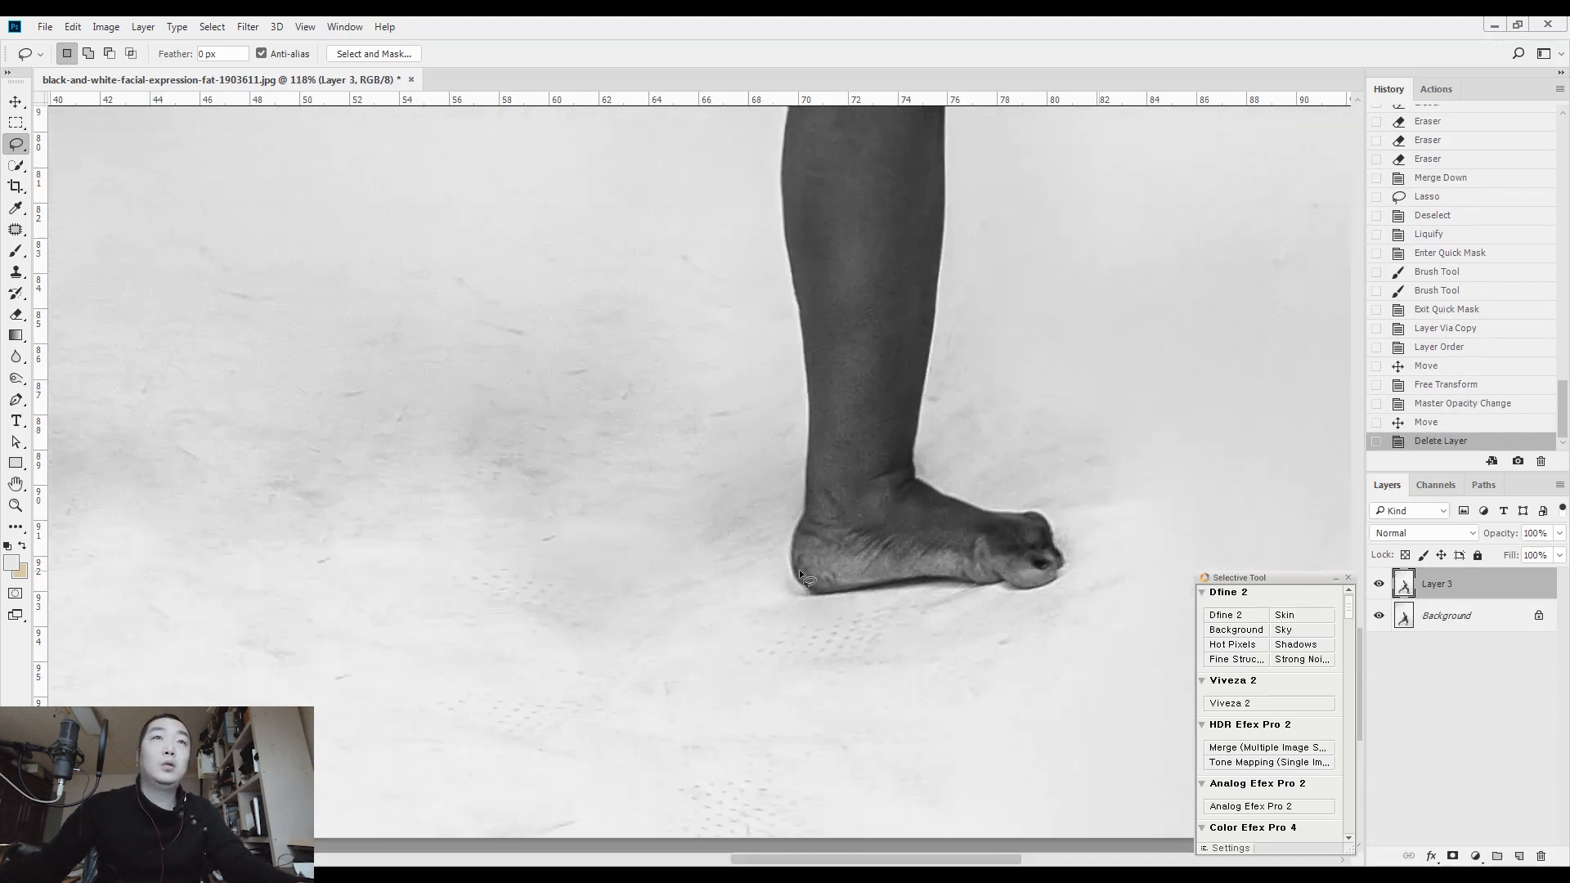
# Select a rectangular area around the front lower leg and foot, refine the calf contour in Liquify at brush size 150, and clear the selection
pyautogui.moveTo(674, 416); pyautogui.dragTo(755, 417)
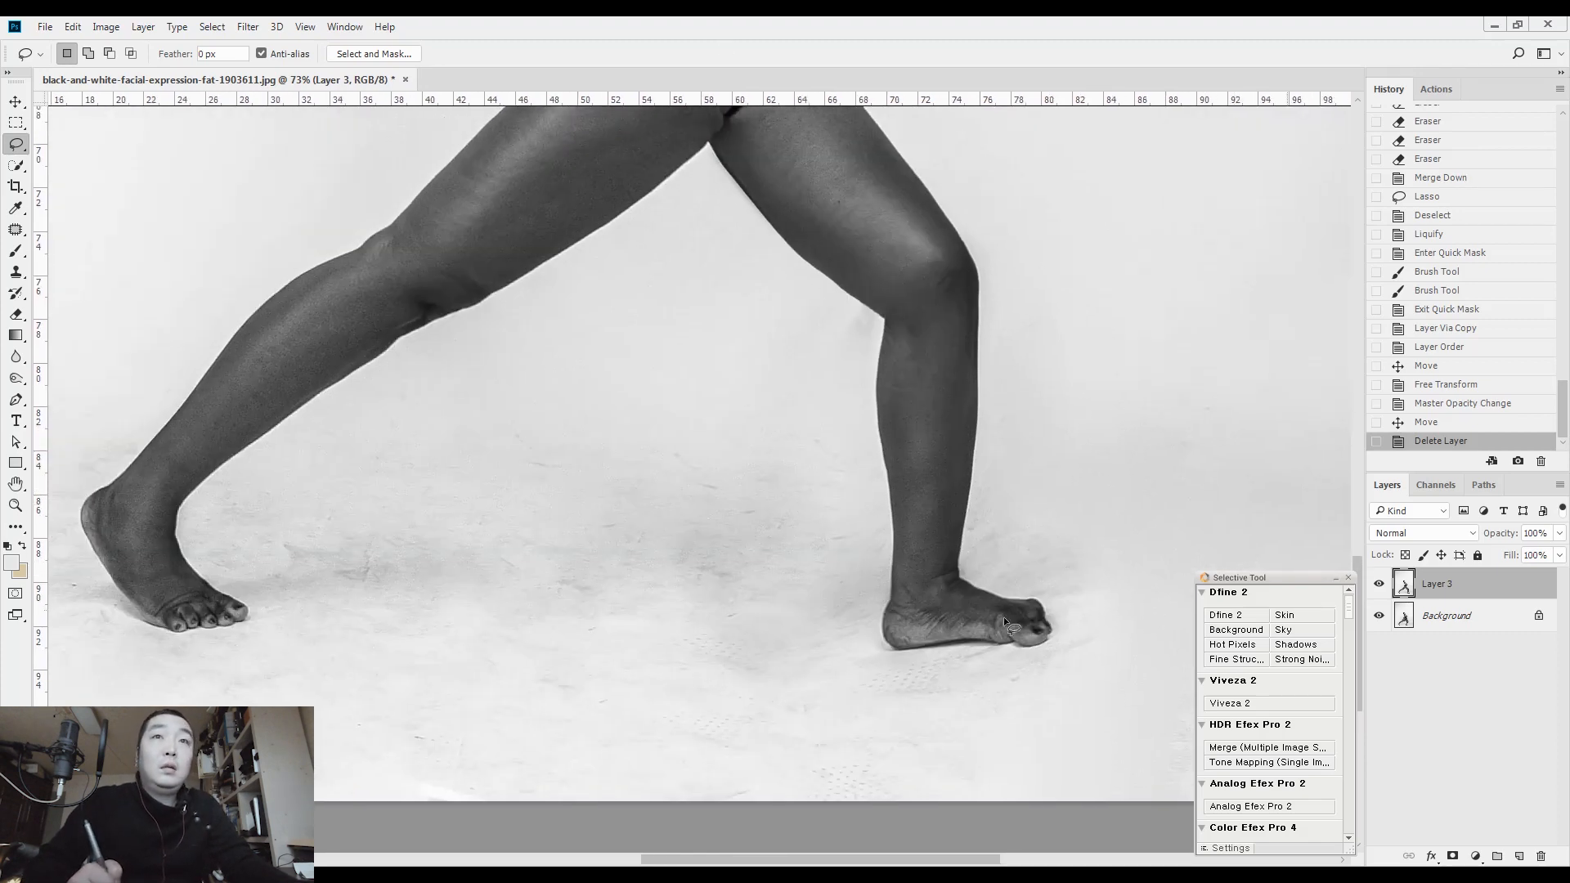
pyautogui.scroll(-3, 1012, 645)
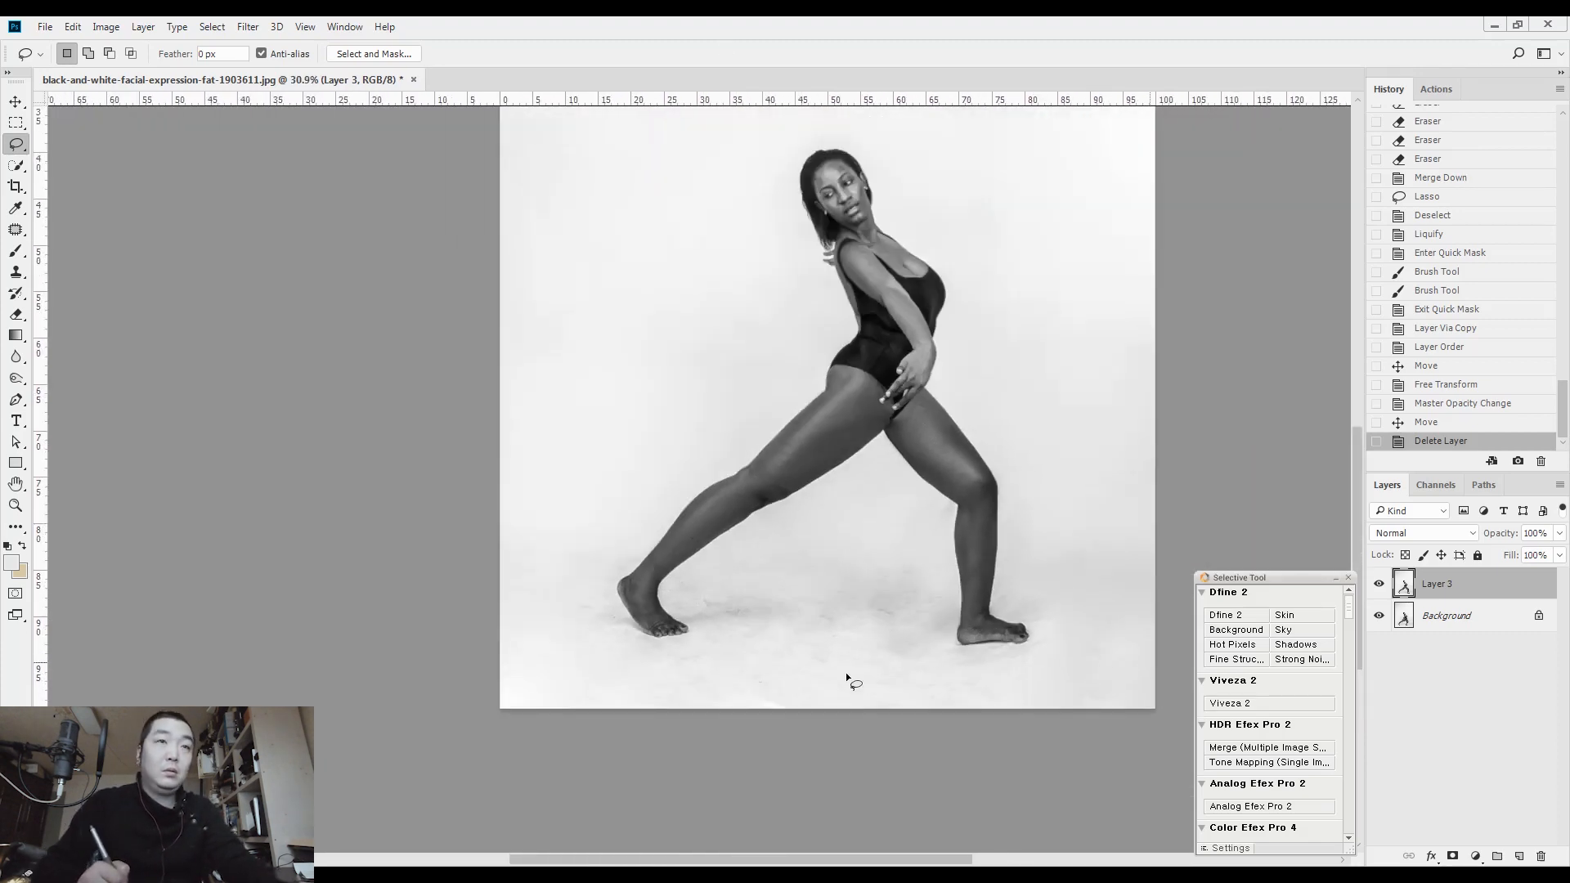
pyautogui.press('m')
pyautogui.moveTo(848, 708); pyautogui.dragTo(1097, 472)
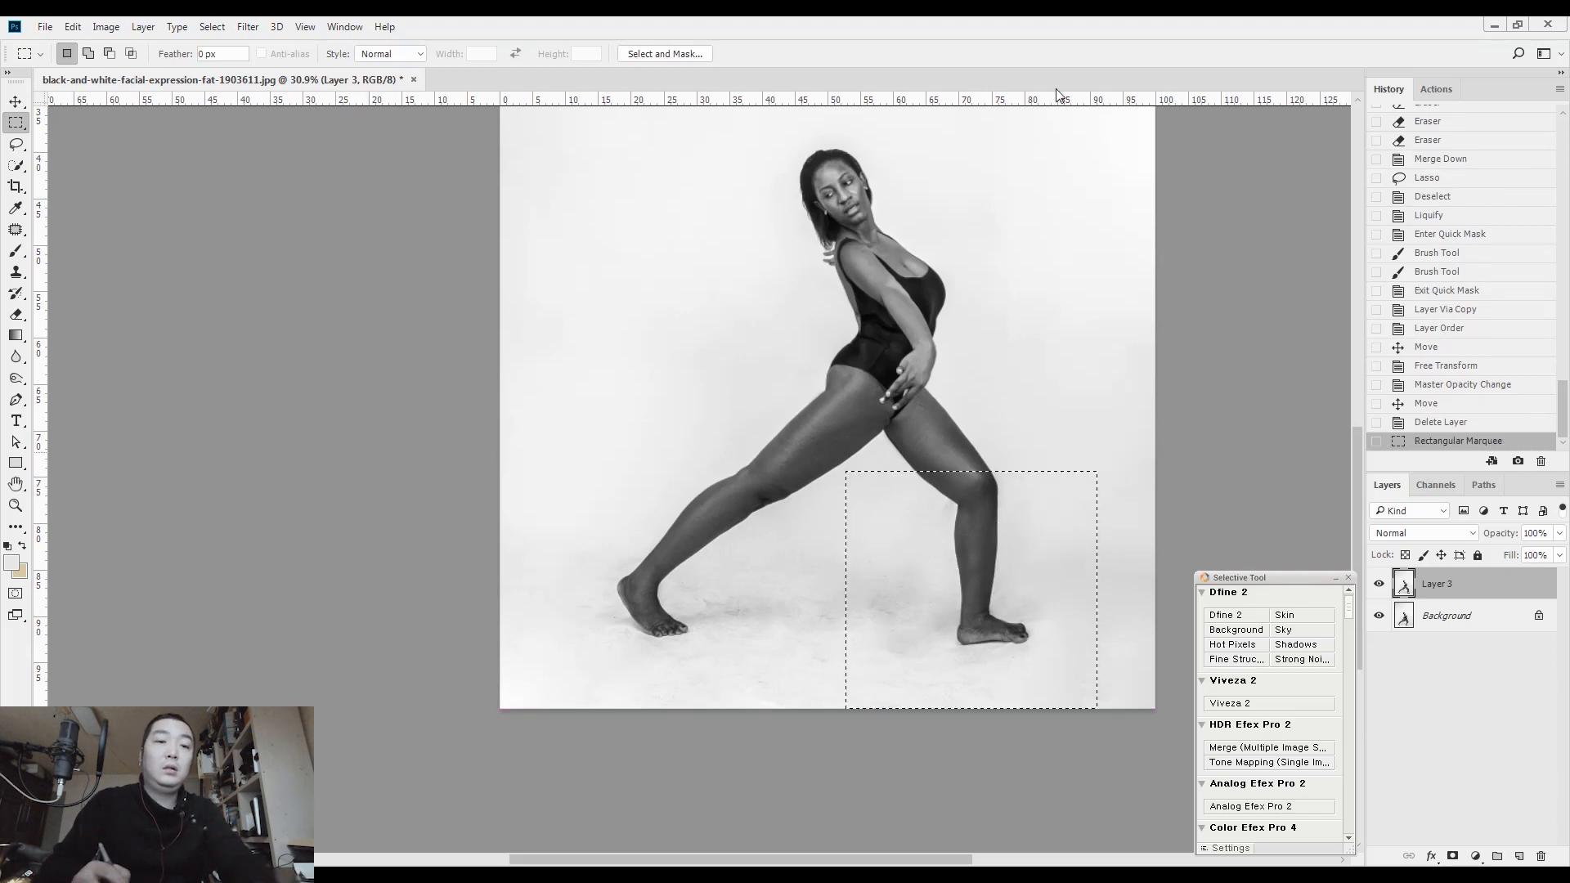
pyautogui.hotkey('ctrl', 'shift', 'x')
pyautogui.press(']')
pyautogui.press(']')
pyautogui.press(']')
pyautogui.press('[')
pyautogui.press('[')
pyautogui.press('[')
pyautogui.press('[')
pyautogui.press('[')
pyautogui.moveTo(756, 571)
pyautogui.mouseDown()
pyautogui.moveTo(834, 571)
pyautogui.moveTo(820, 624)
pyautogui.moveTo(830, 603)
pyautogui.mouseUp()
pyautogui.press('[')
pyautogui.press('[')
pyautogui.press('[')
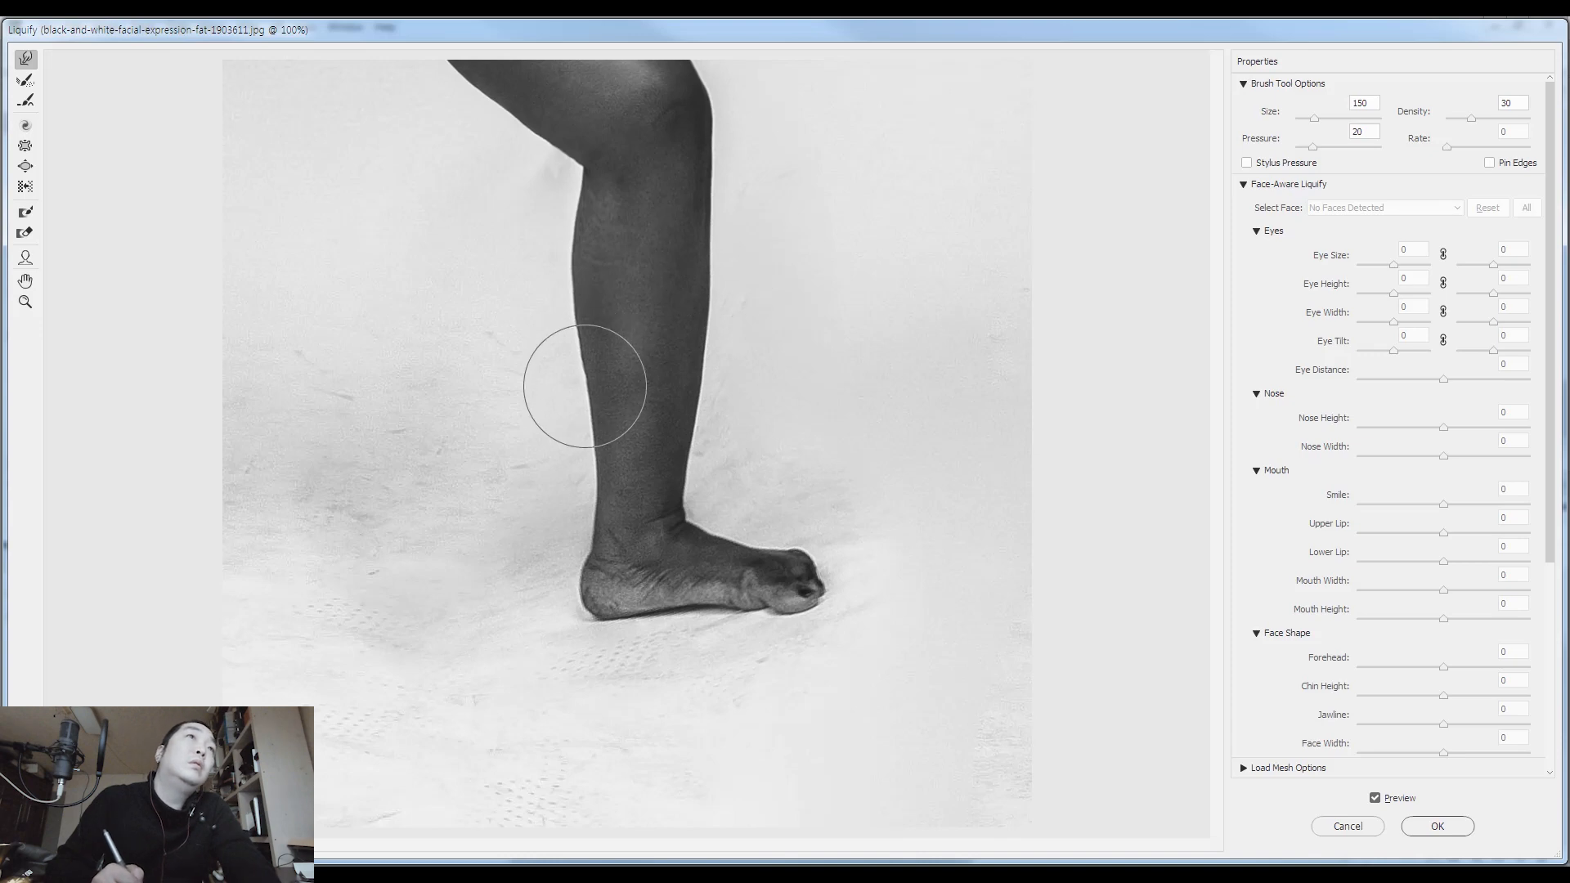
pyautogui.press('Return')
pyautogui.hotkey('ctrl', 'd')
# Patch the skin crease on the exposed lower back beside the swimsuit with clean skin from above and clear the selection
pyautogui.moveTo(877, 244); pyautogui.dragTo(953, 224)
pyautogui.moveTo(904, 381); pyautogui.dragTo(915, 558)
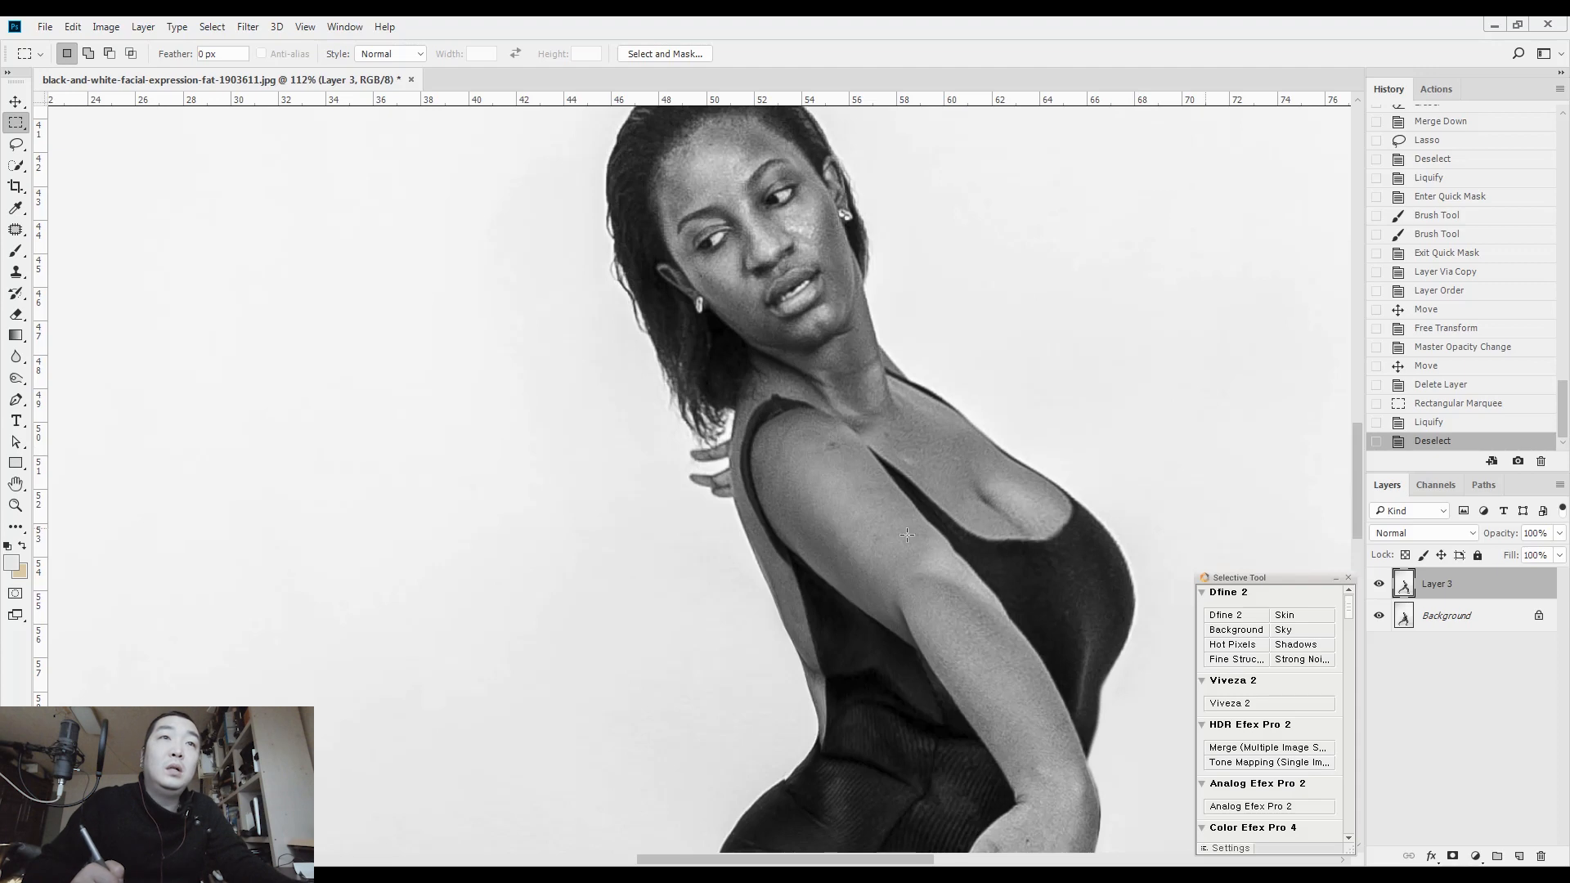
pyautogui.moveTo(899, 558); pyautogui.dragTo(904, 354)
pyautogui.moveTo(827, 445); pyautogui.dragTo(886, 434)
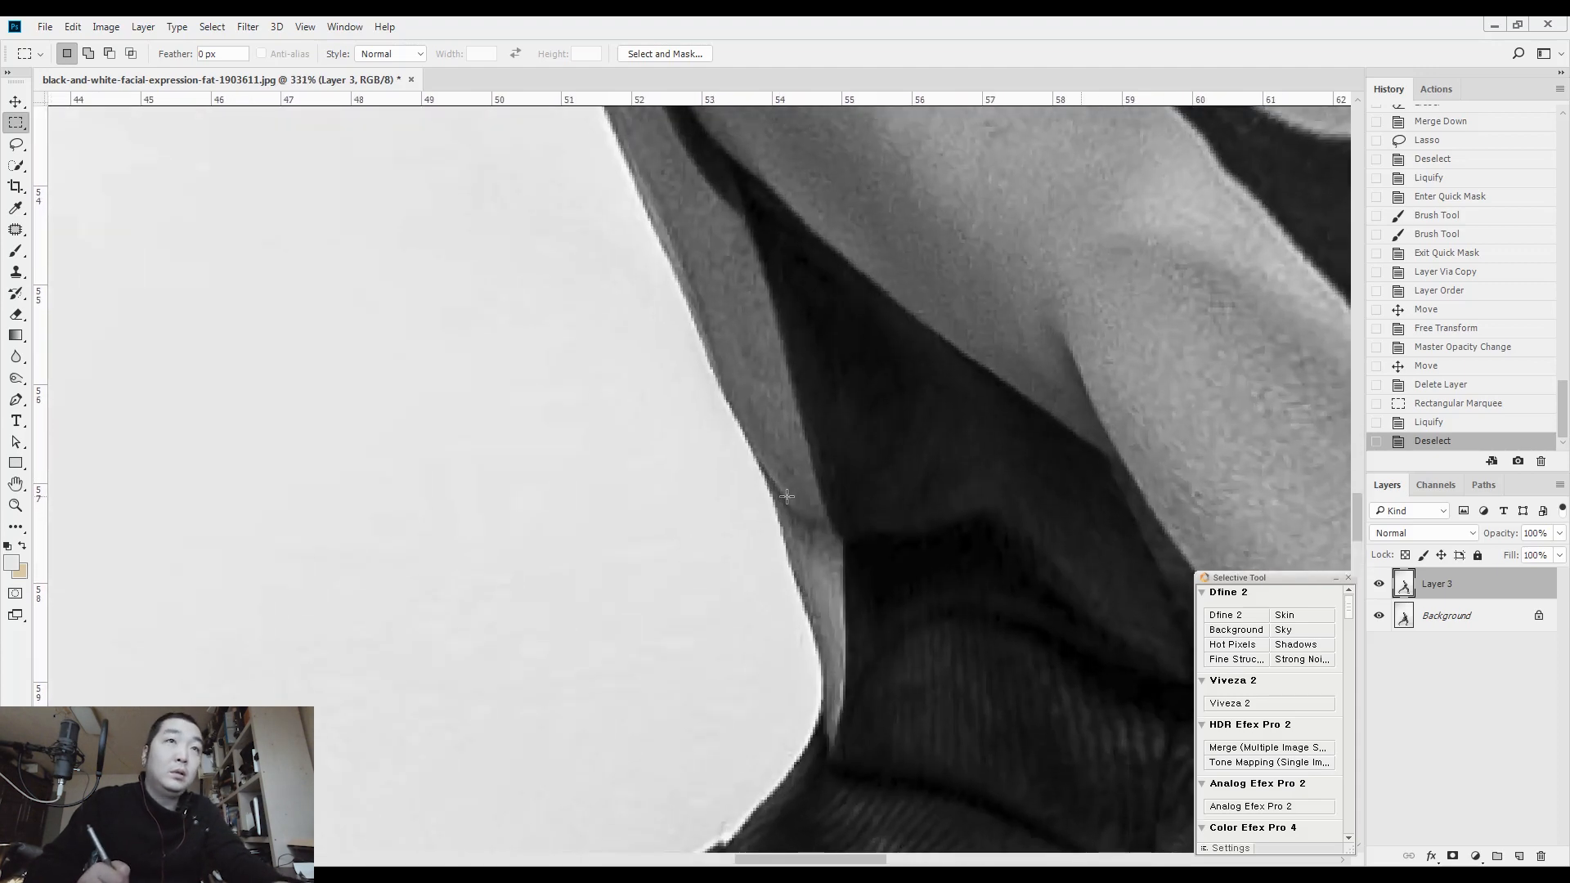
pyautogui.press('j')
pyautogui.moveTo(797, 534); pyautogui.dragTo(816, 567)
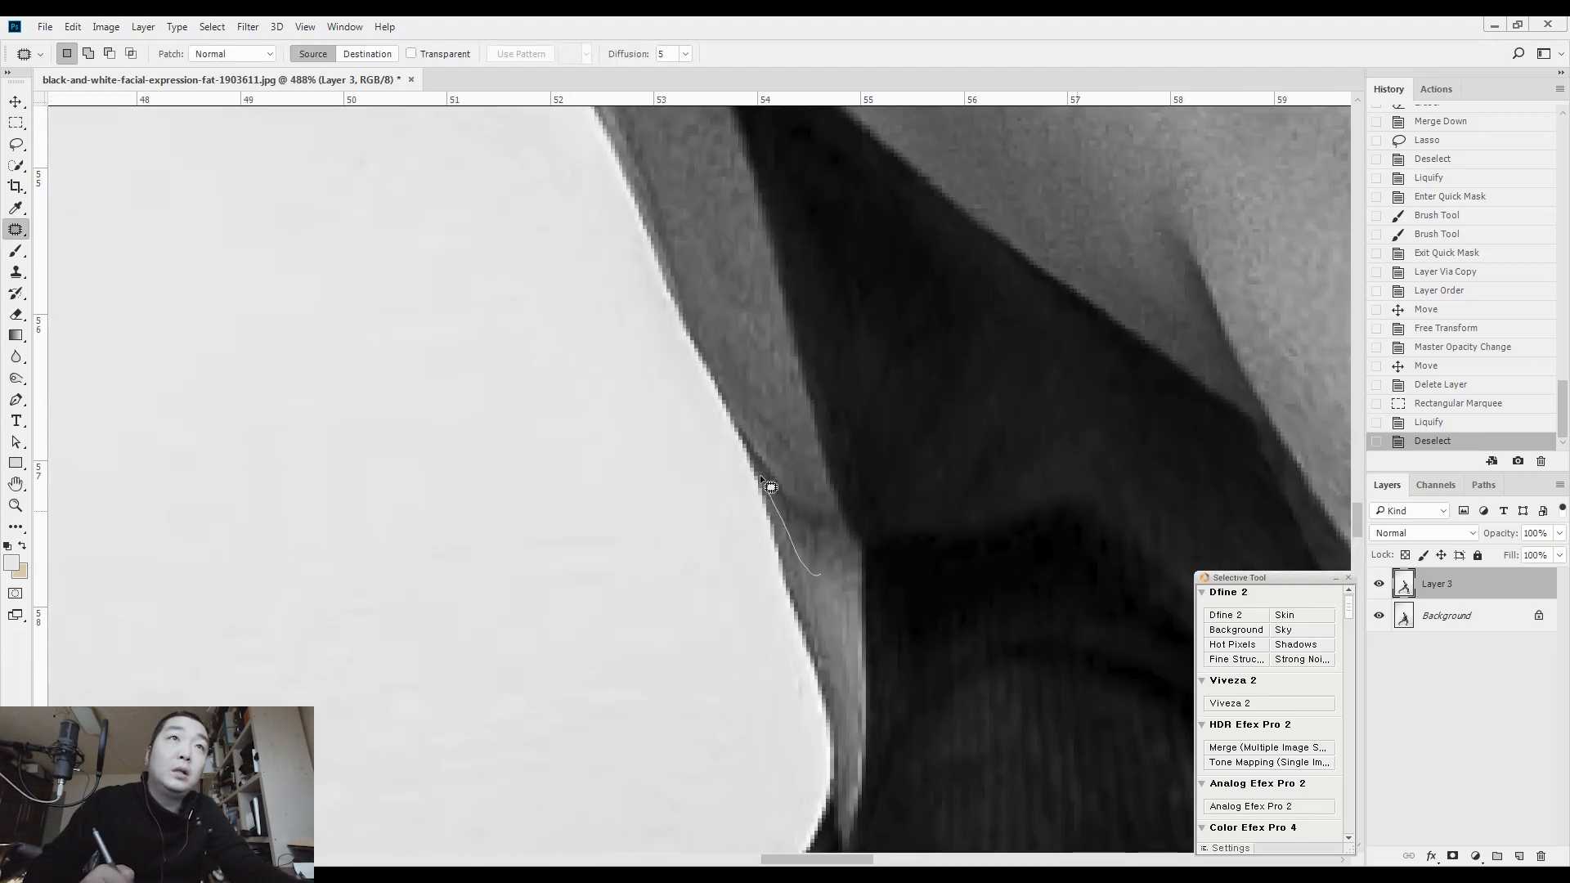
pyautogui.moveTo(809, 529); pyautogui.dragTo(771, 351)
pyautogui.hotkey('ctrl', 'd')
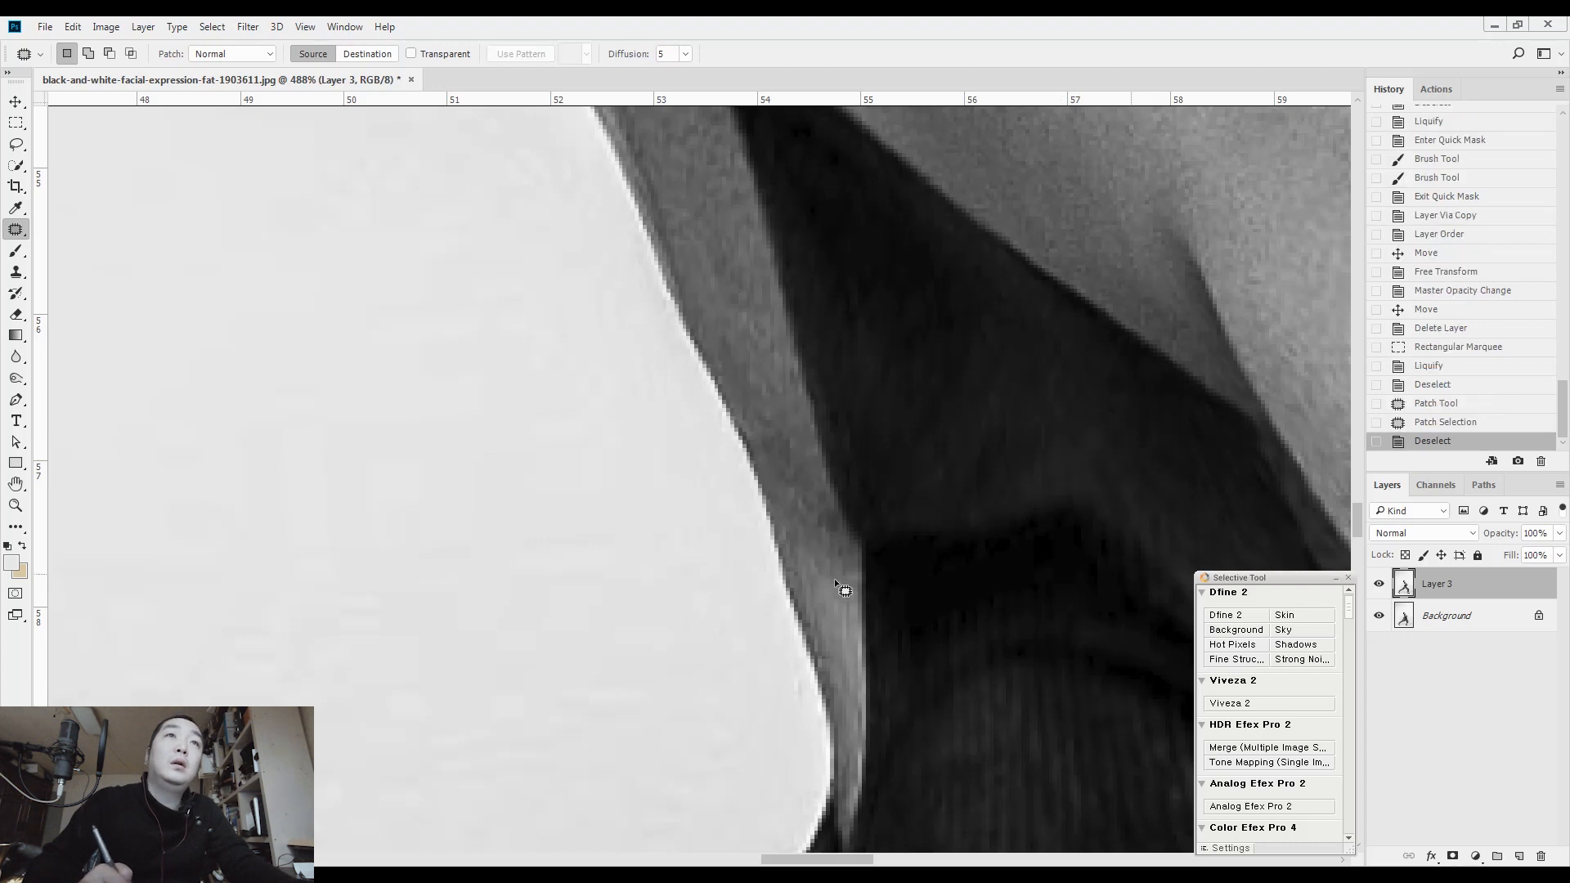
pyautogui.hotkey('ctrl', 'd')
# Patch the remaining uneven skin along the back edge at the waist and clear the selection
pyautogui.moveTo(809, 461); pyautogui.dragTo(744, 466)
pyautogui.moveTo(889, 523); pyautogui.dragTo(794, 475)
pyautogui.moveTo(835, 546); pyautogui.dragTo(906, 505)
pyautogui.moveTo(841, 429); pyautogui.dragTo(849, 528)
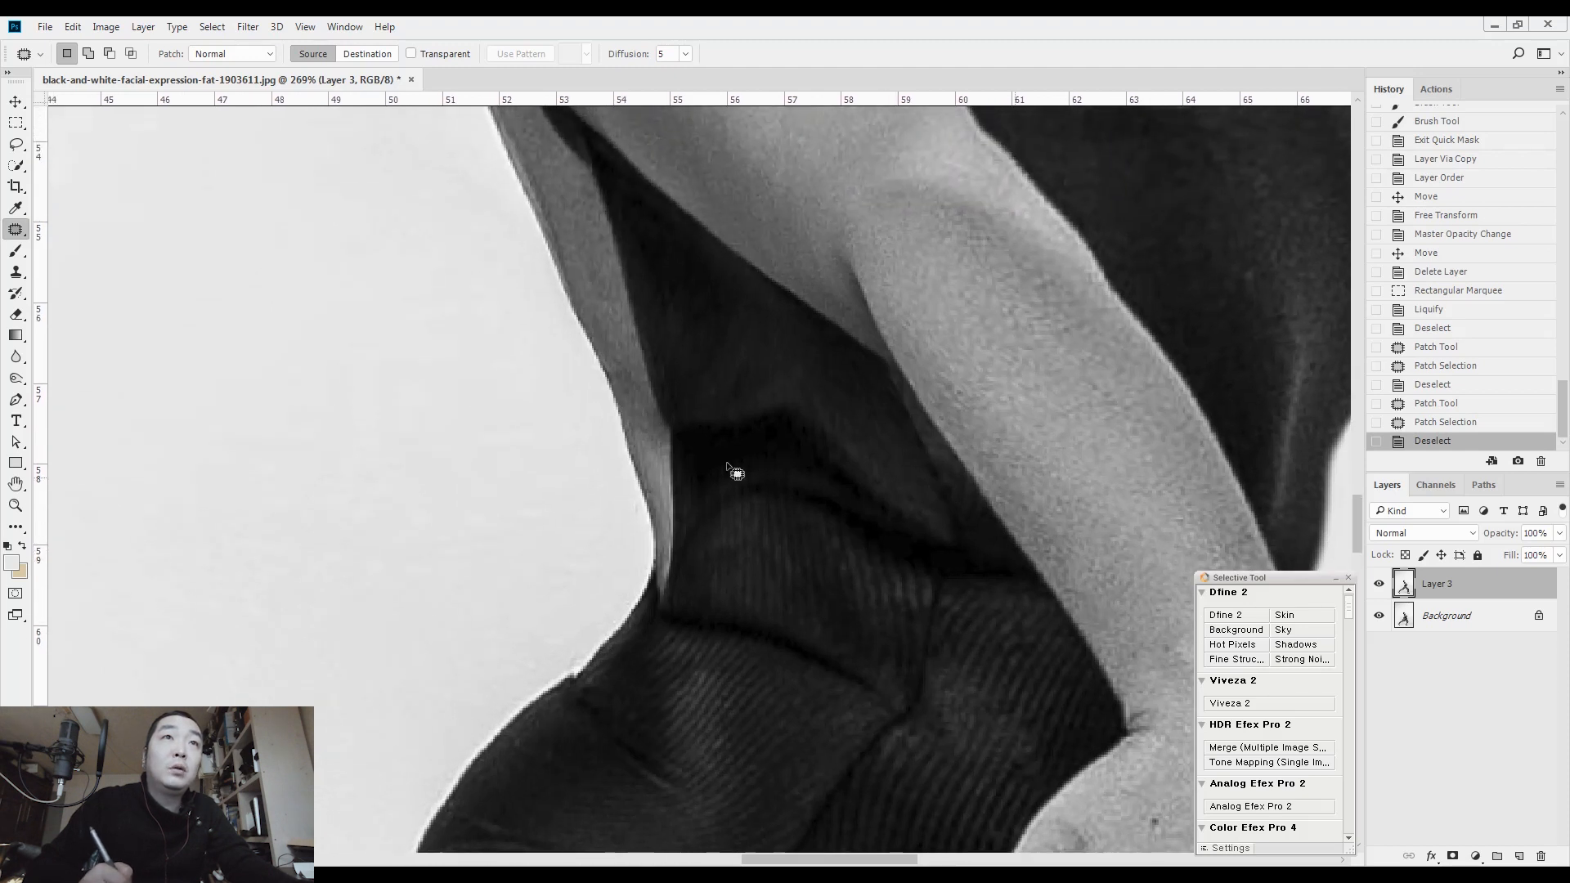
# Clone swimsuit fabric over the waist folds on a new layer with a 30 px Clone Stamp and merge it down into Layer 3
pyautogui.hotkey('ctrl', 'shift', 'n')
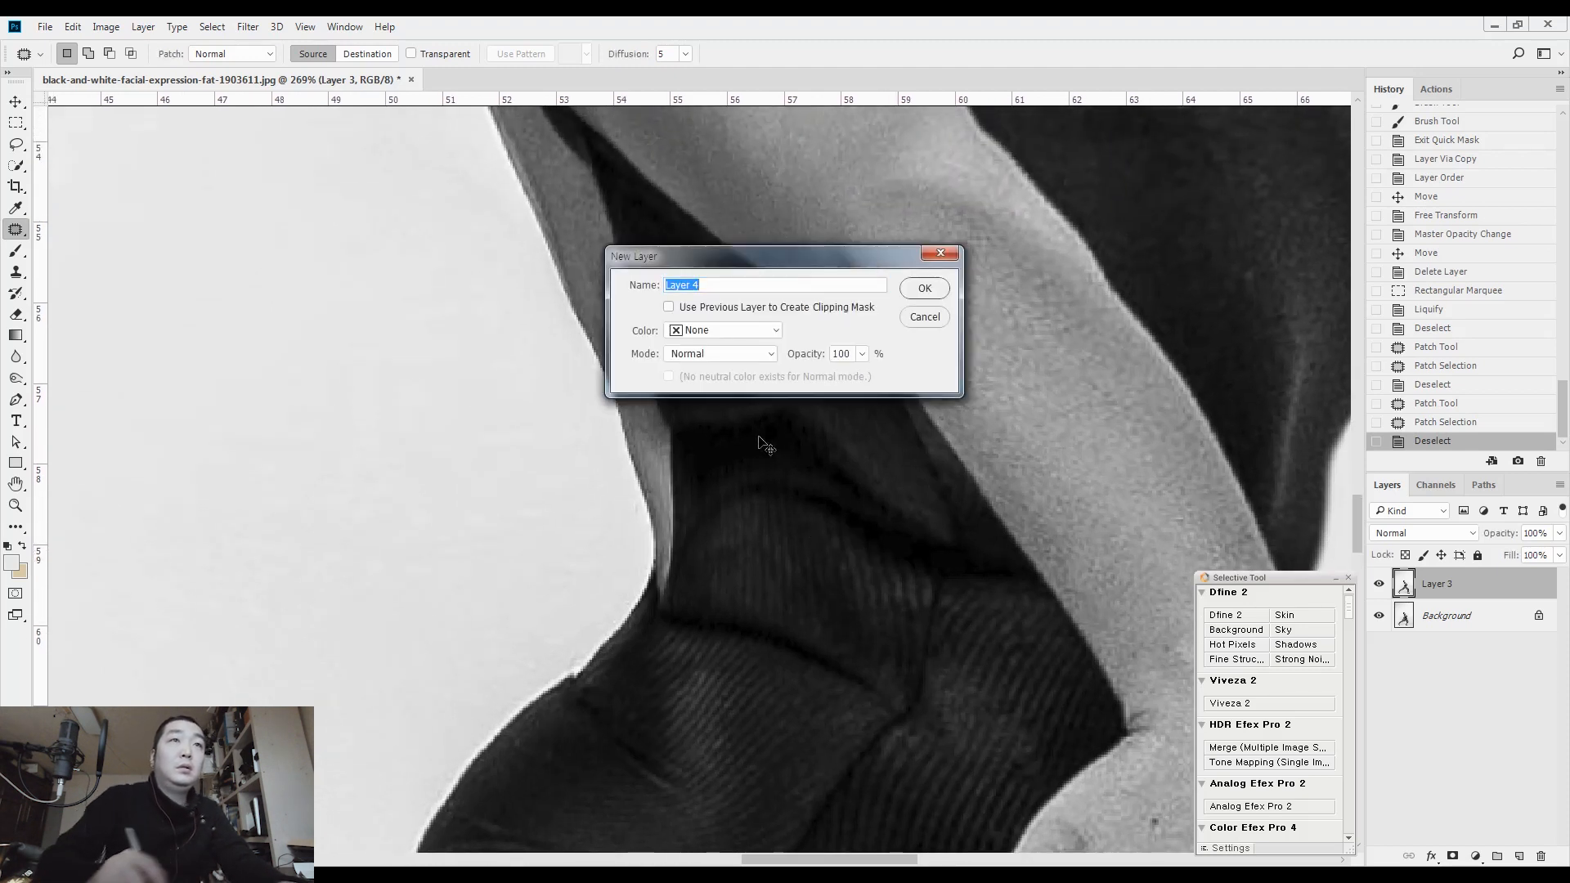
pyautogui.press('Return')
pyautogui.press('s')
pyautogui.press(']')
pyautogui.moveTo(709, 492)
pyautogui.mouseDown()
pyautogui.moveTo(815, 492)
pyautogui.moveTo(728, 483)
pyautogui.moveTo(746, 464)
pyautogui.moveTo(708, 462)
pyautogui.moveTo(751, 424)
pyautogui.moveTo(819, 433)
pyautogui.moveTo(835, 472)
pyautogui.mouseUp()
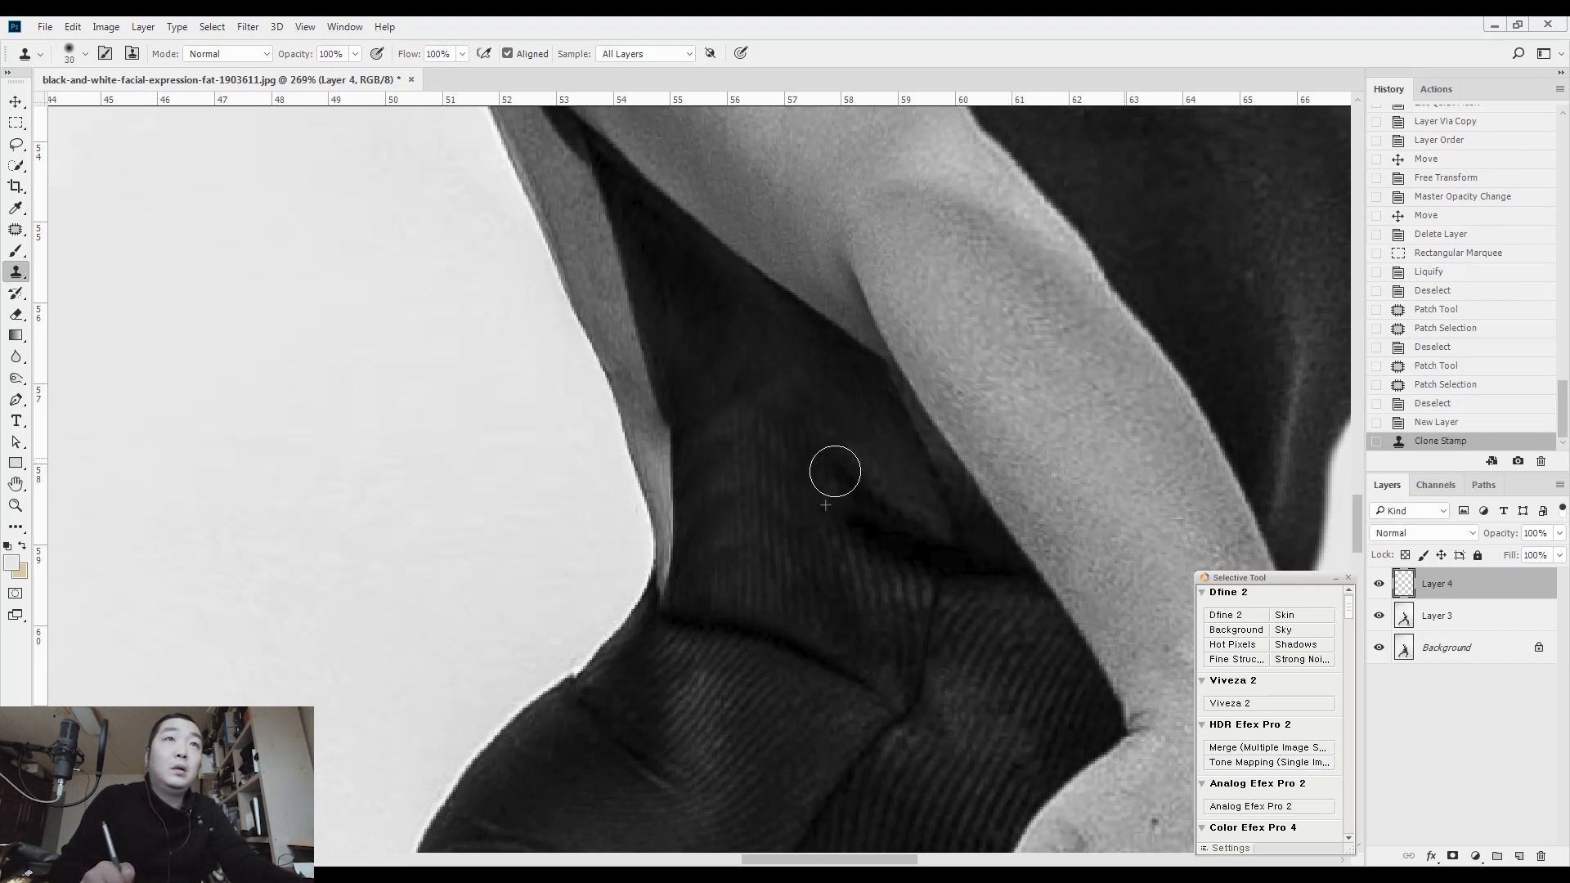
pyautogui.moveTo(857, 554)
pyautogui.mouseDown()
pyautogui.moveTo(911, 550)
pyautogui.moveTo(845, 456)
pyautogui.moveTo(858, 512)
pyautogui.moveTo(824, 422)
pyautogui.mouseUp()
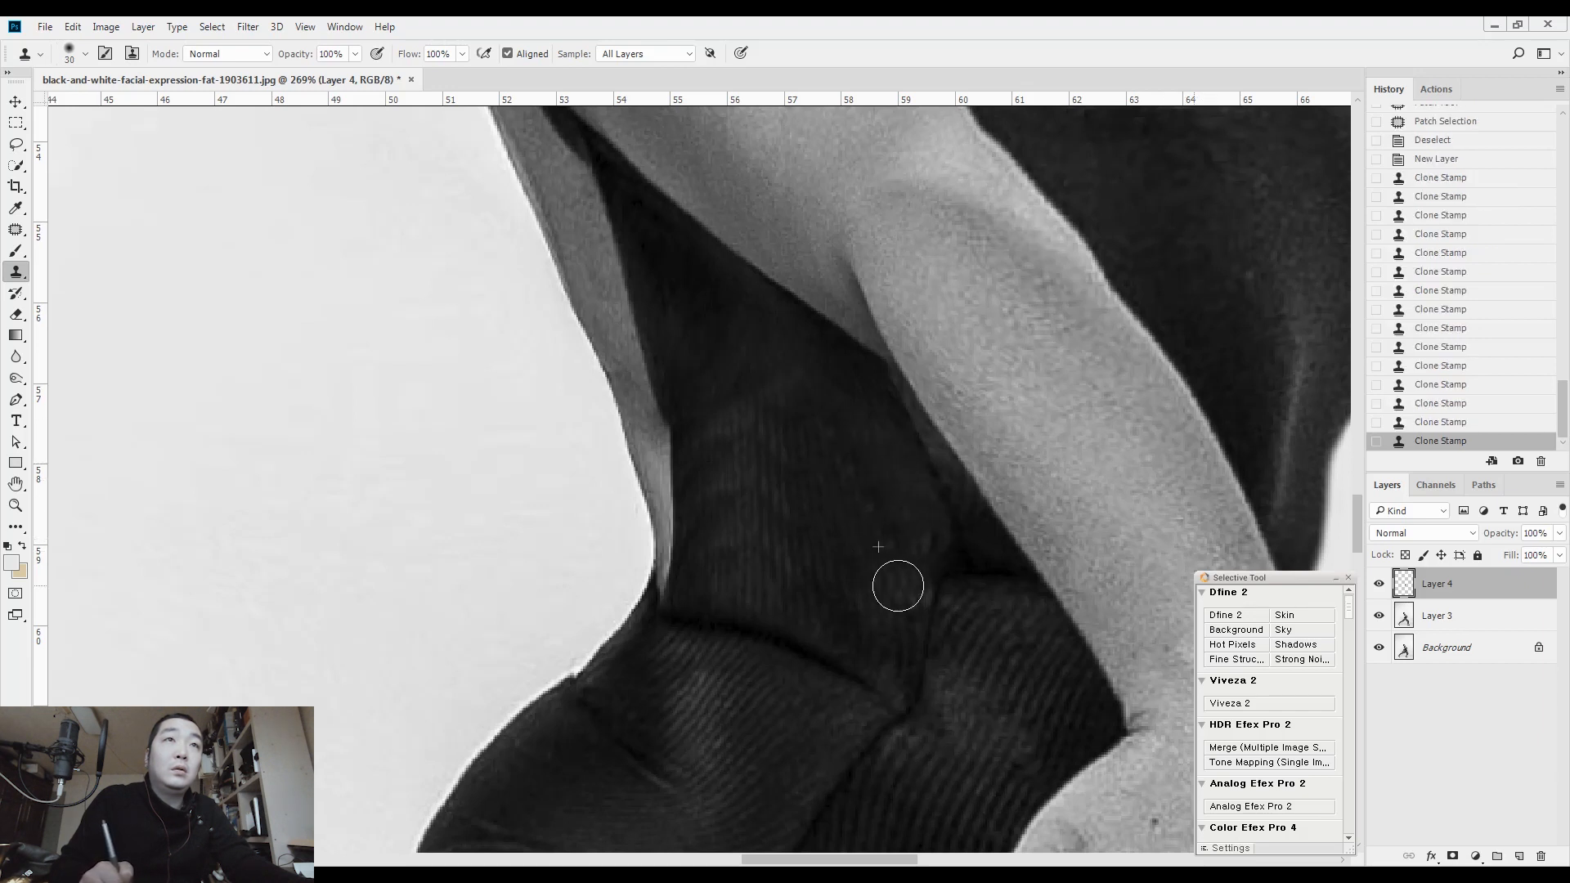
pyautogui.moveTo(796, 444)
pyautogui.mouseDown()
pyautogui.moveTo(727, 386)
pyautogui.moveTo(747, 473)
pyautogui.mouseUp()
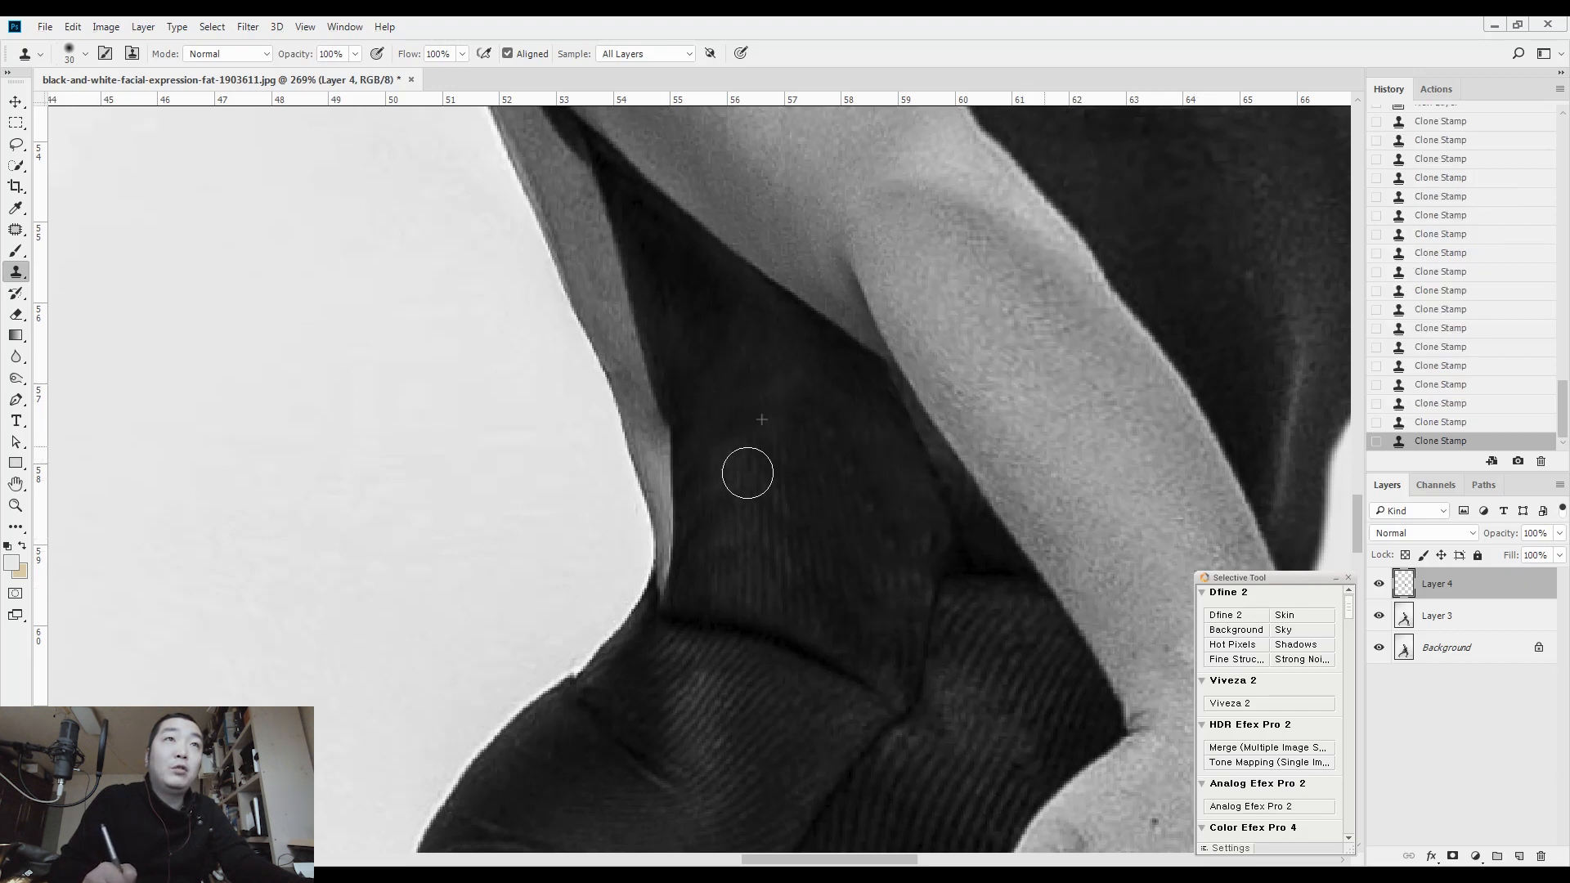
pyautogui.scroll(-8, 870, 548)
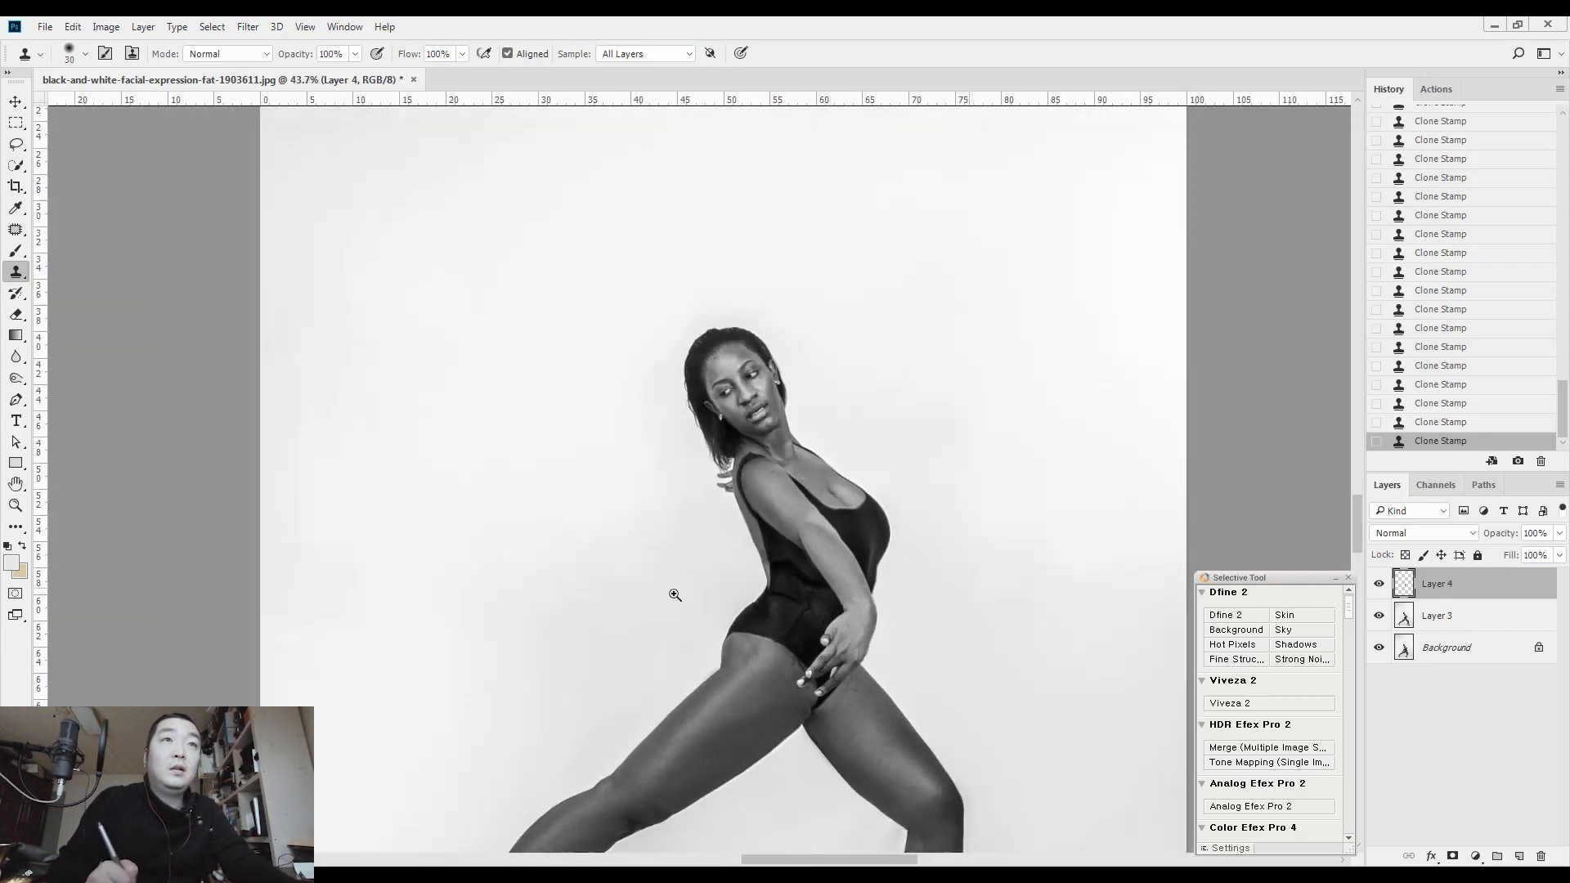
pyautogui.scroll(-3, 820, 587)
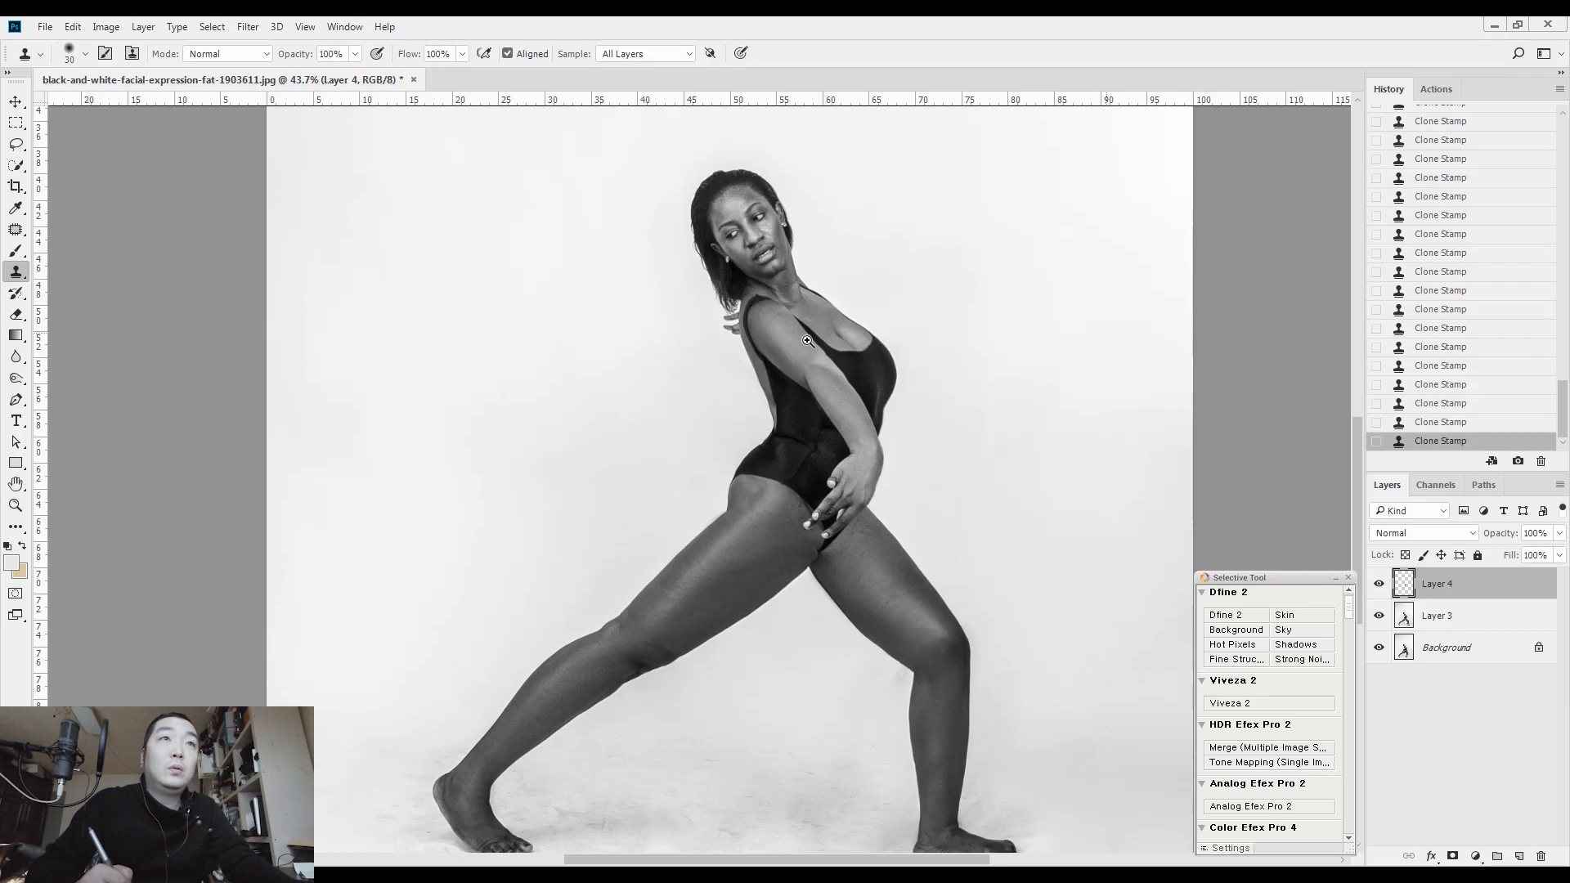
pyautogui.scroll(10, 787, 488)
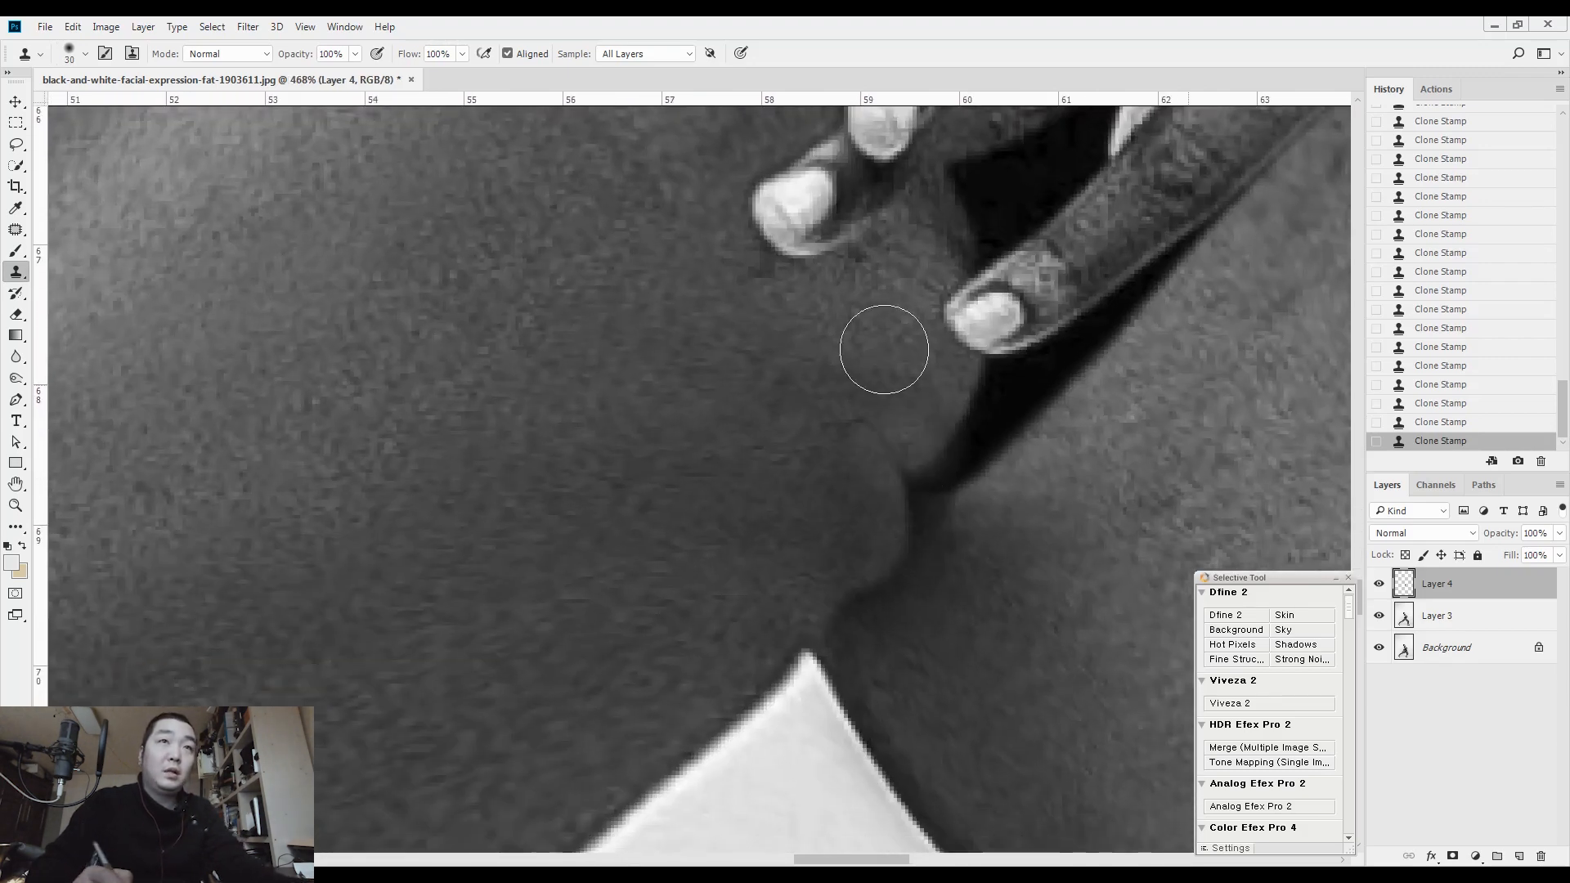
pyautogui.press('j')
pyautogui.hotkey('ctrl', 'e')
# Patch the inner thigh fold below the fingertips, smooth the contour where the thighs meet in Liquify at brush size 60, and clear the selection
pyautogui.moveTo(865, 523); pyautogui.dragTo(897, 459)
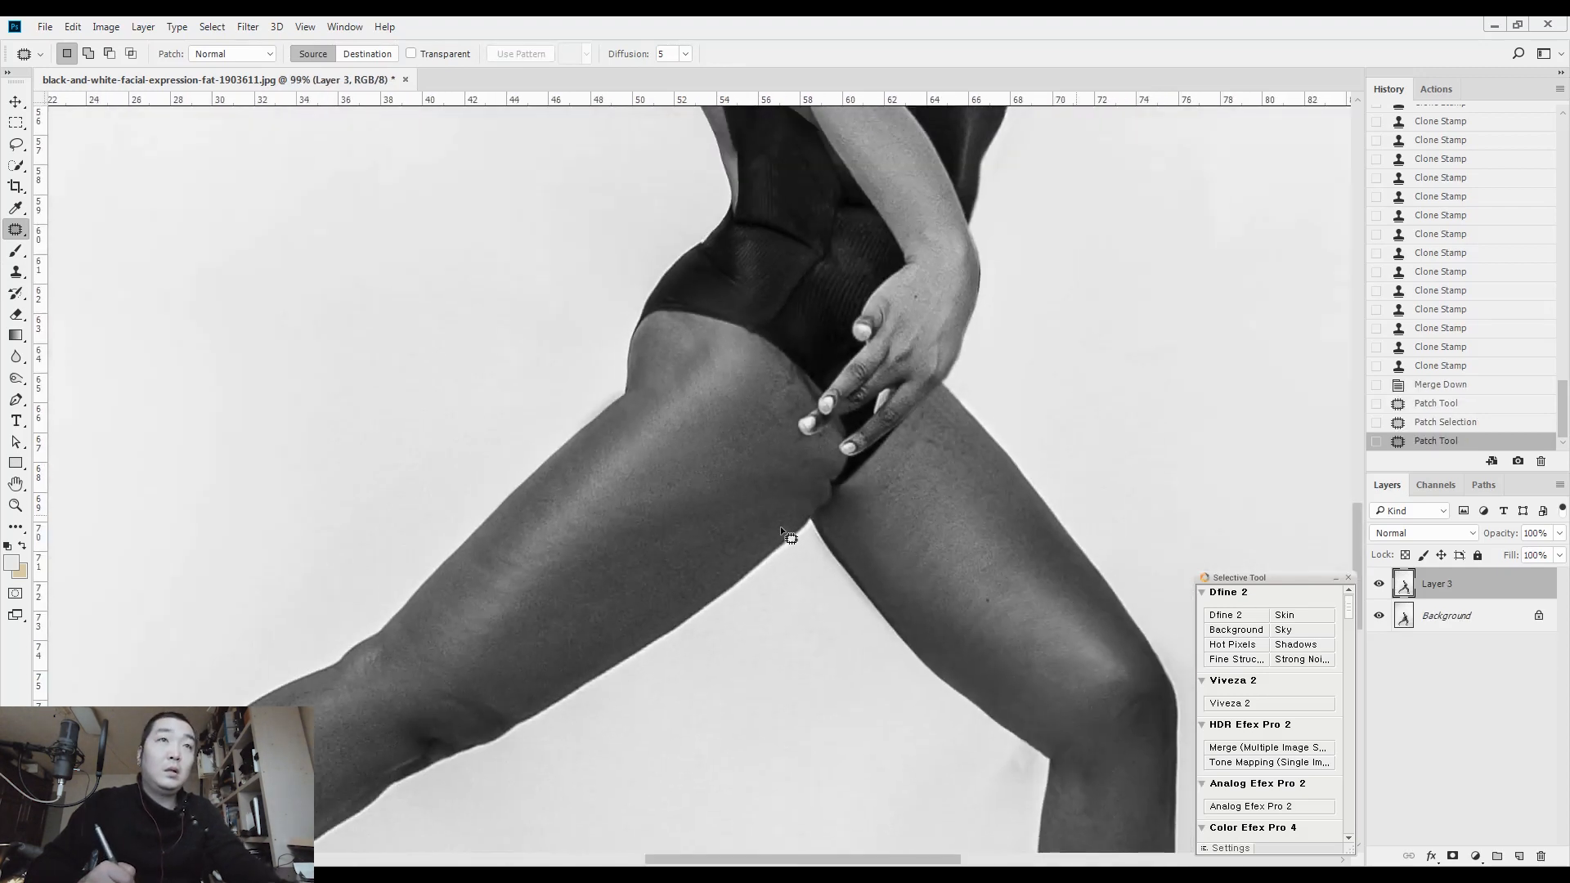
pyautogui.press('m')
pyautogui.moveTo(979, 331); pyautogui.dragTo(702, 615)
pyautogui.hotkey('ctrl', 'shift', 'x')
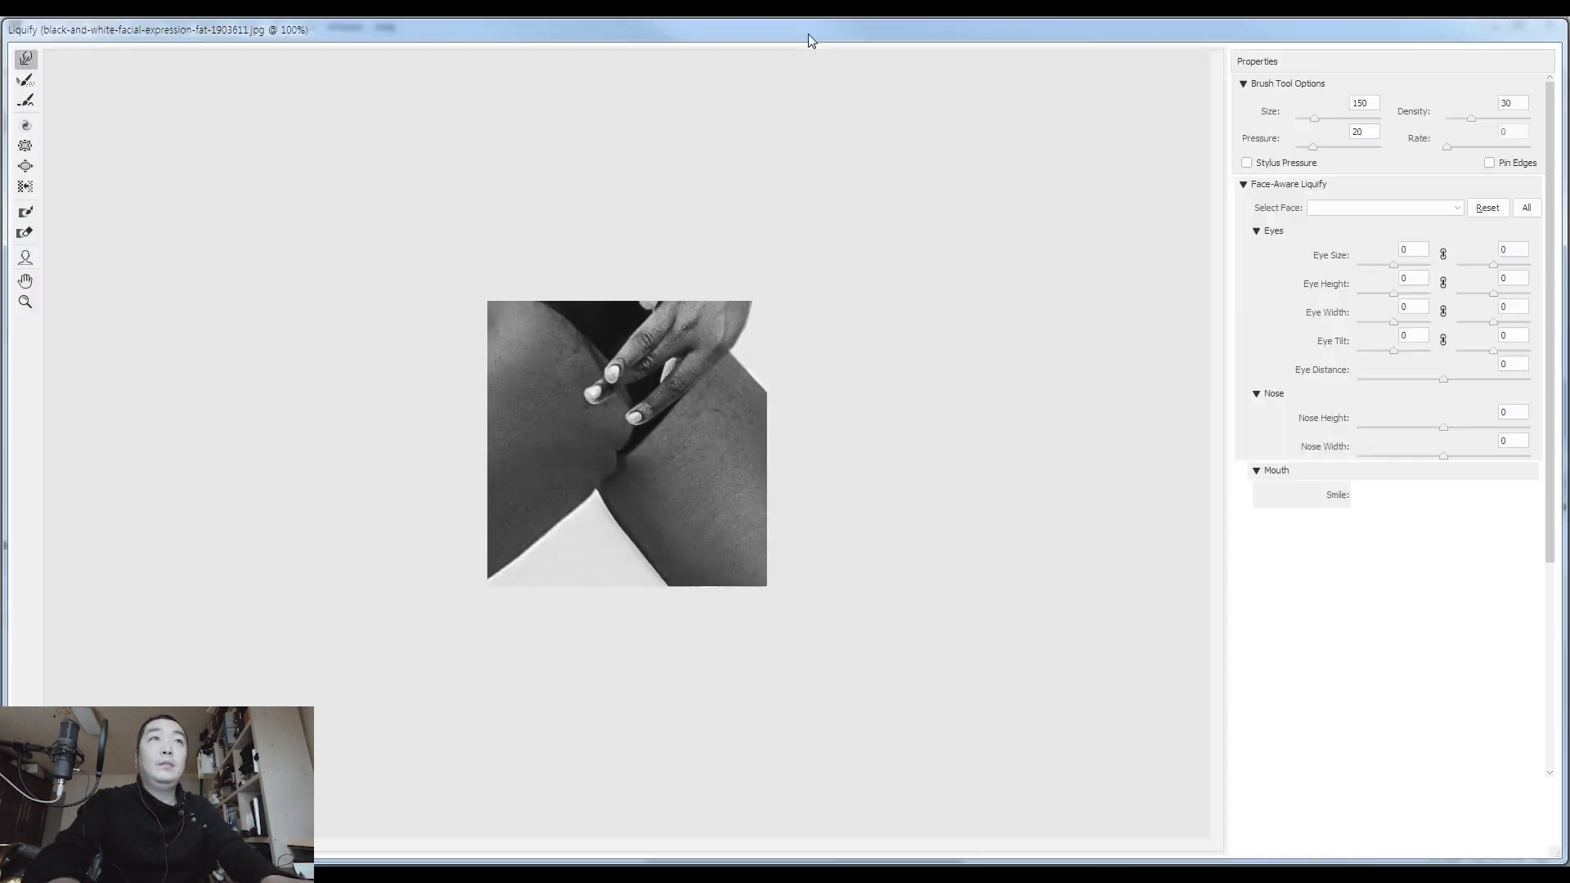
pyautogui.press('[')
pyautogui.press('[')
pyautogui.press('[')
pyautogui.press('[')
pyautogui.press('[')
pyautogui.press('[')
pyautogui.press('[')
pyautogui.press('[')
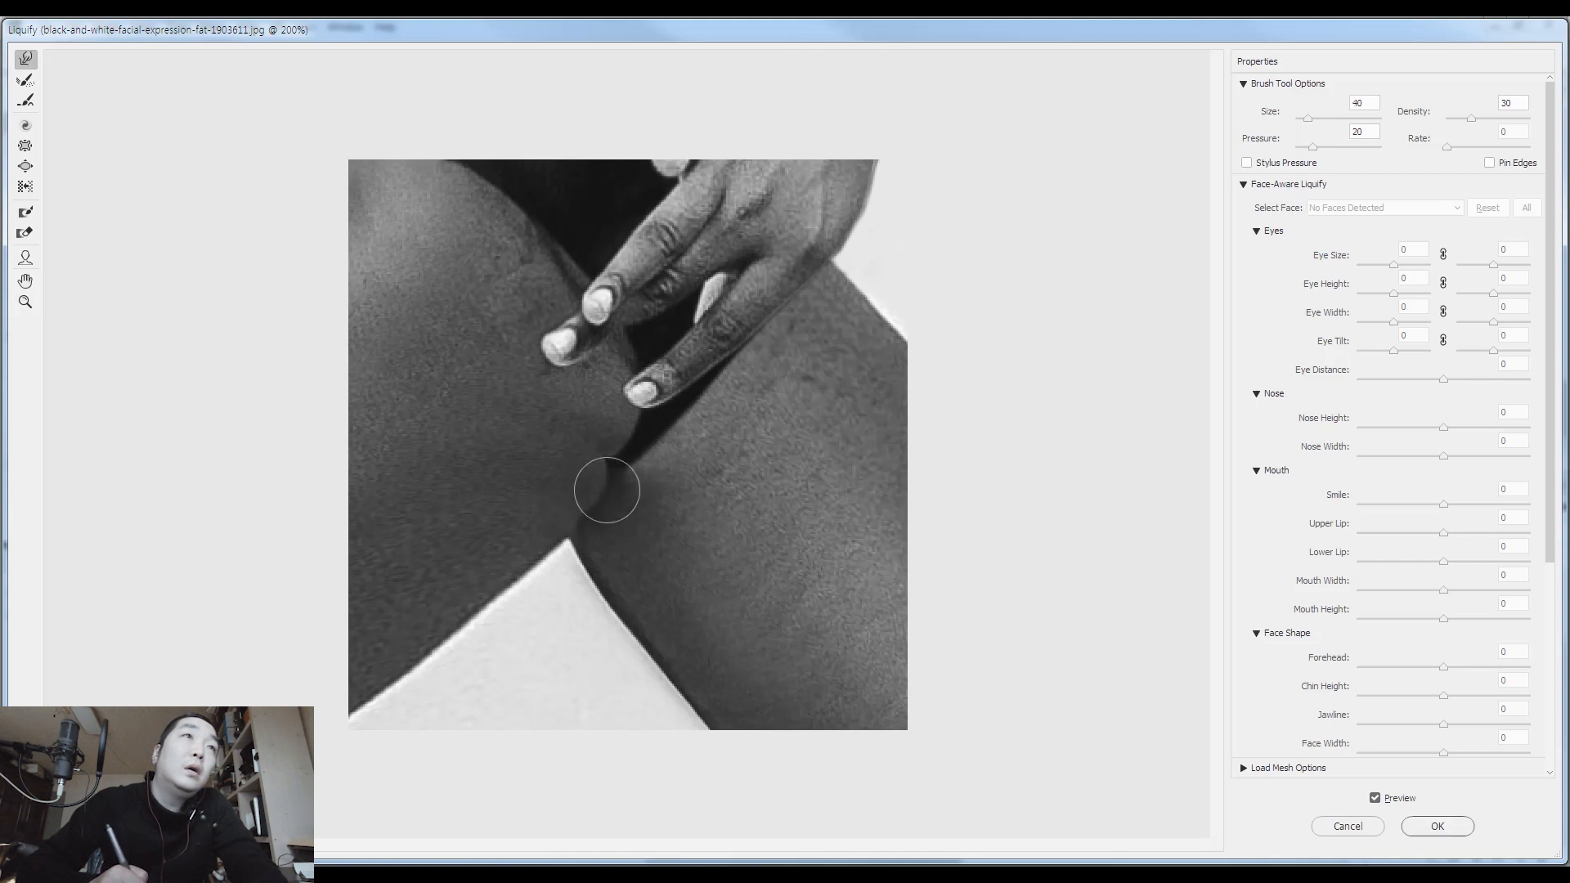
pyautogui.press(']')
pyautogui.press(']')
pyautogui.moveTo(577, 556)
pyautogui.mouseDown()
pyautogui.moveTo(563, 542)
pyautogui.moveTo(577, 502)
pyautogui.mouseUp()
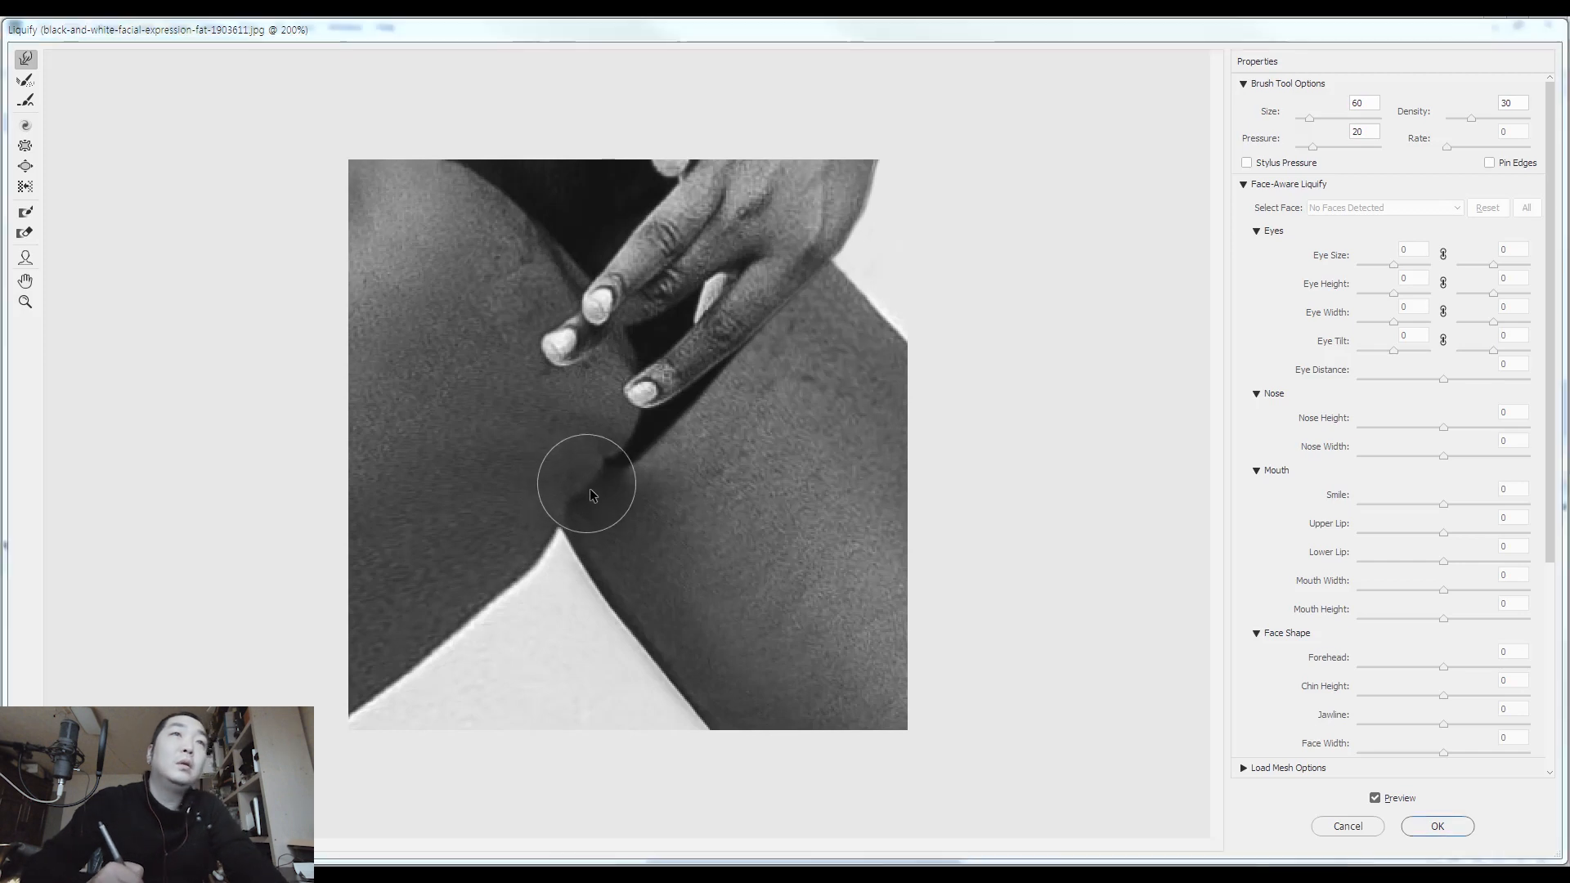
pyautogui.press('Return')
pyautogui.hotkey('ctrl', 'd')
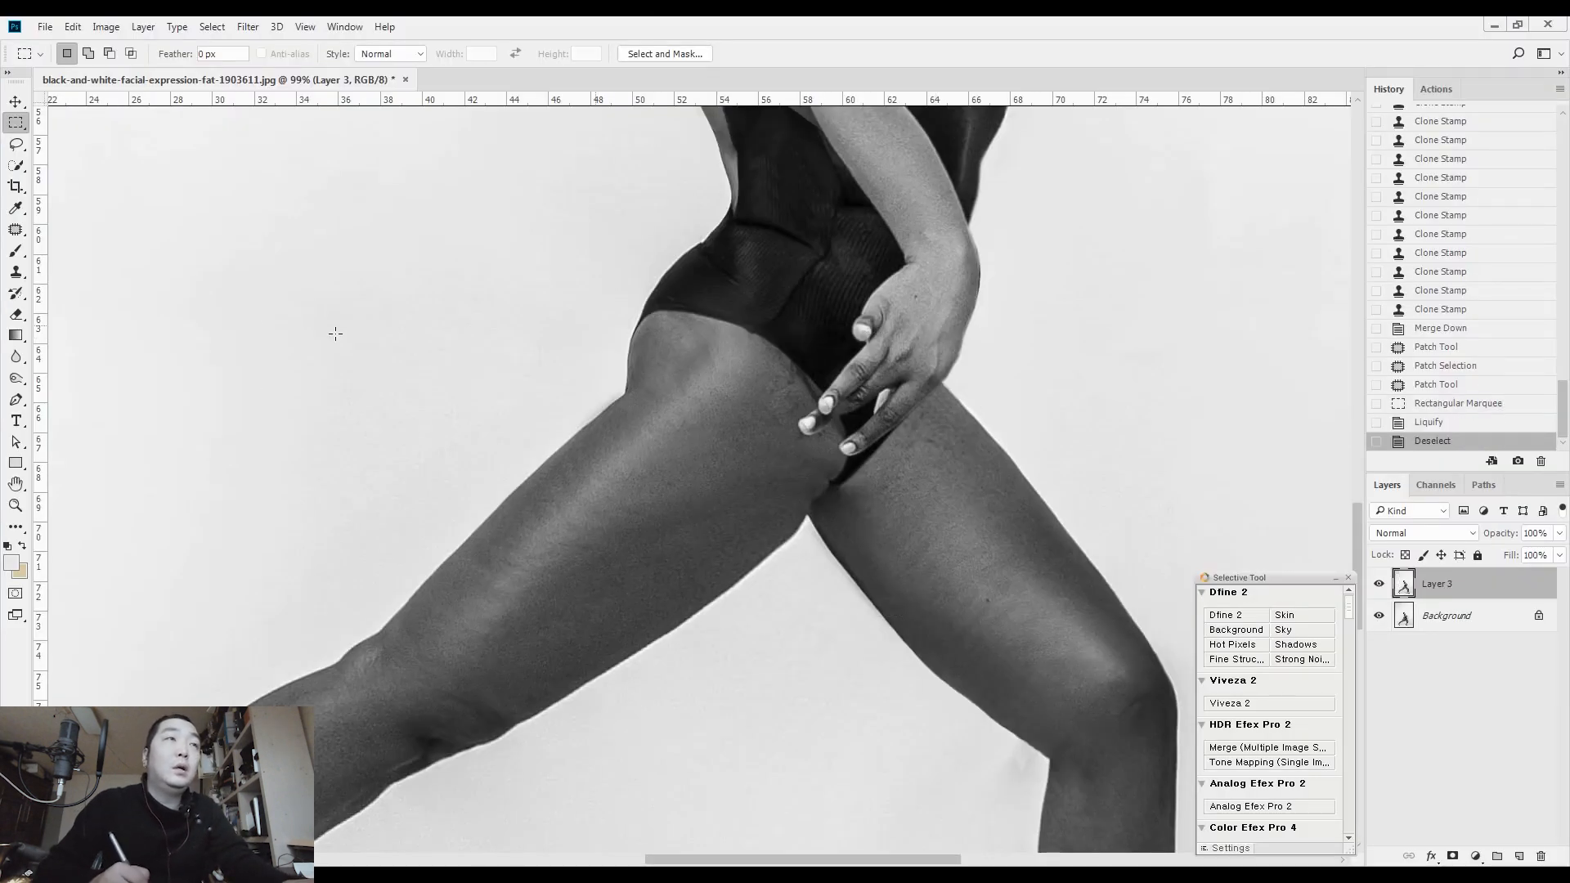
# Select the area around the hips and legs and refine the inner thigh contour in Liquify with brush sizes between 70 and 150
pyautogui.scroll(-3, 335, 333)
pyautogui.moveTo(262, 273); pyautogui.dragTo(906, 750)
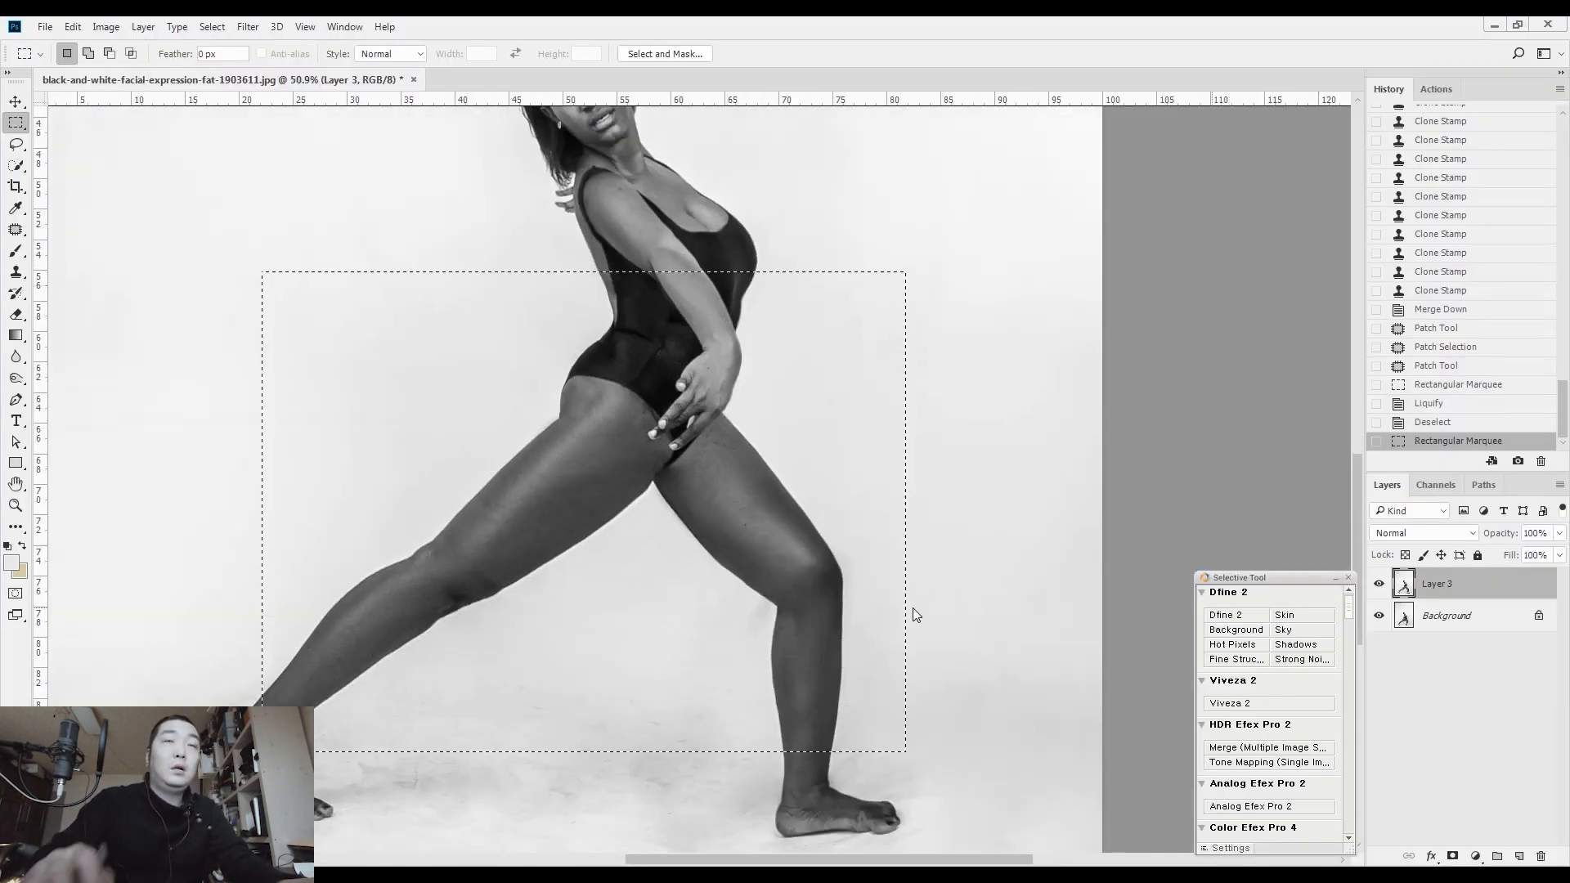
pyautogui.hotkey('ctrl', 'shift', 'x')
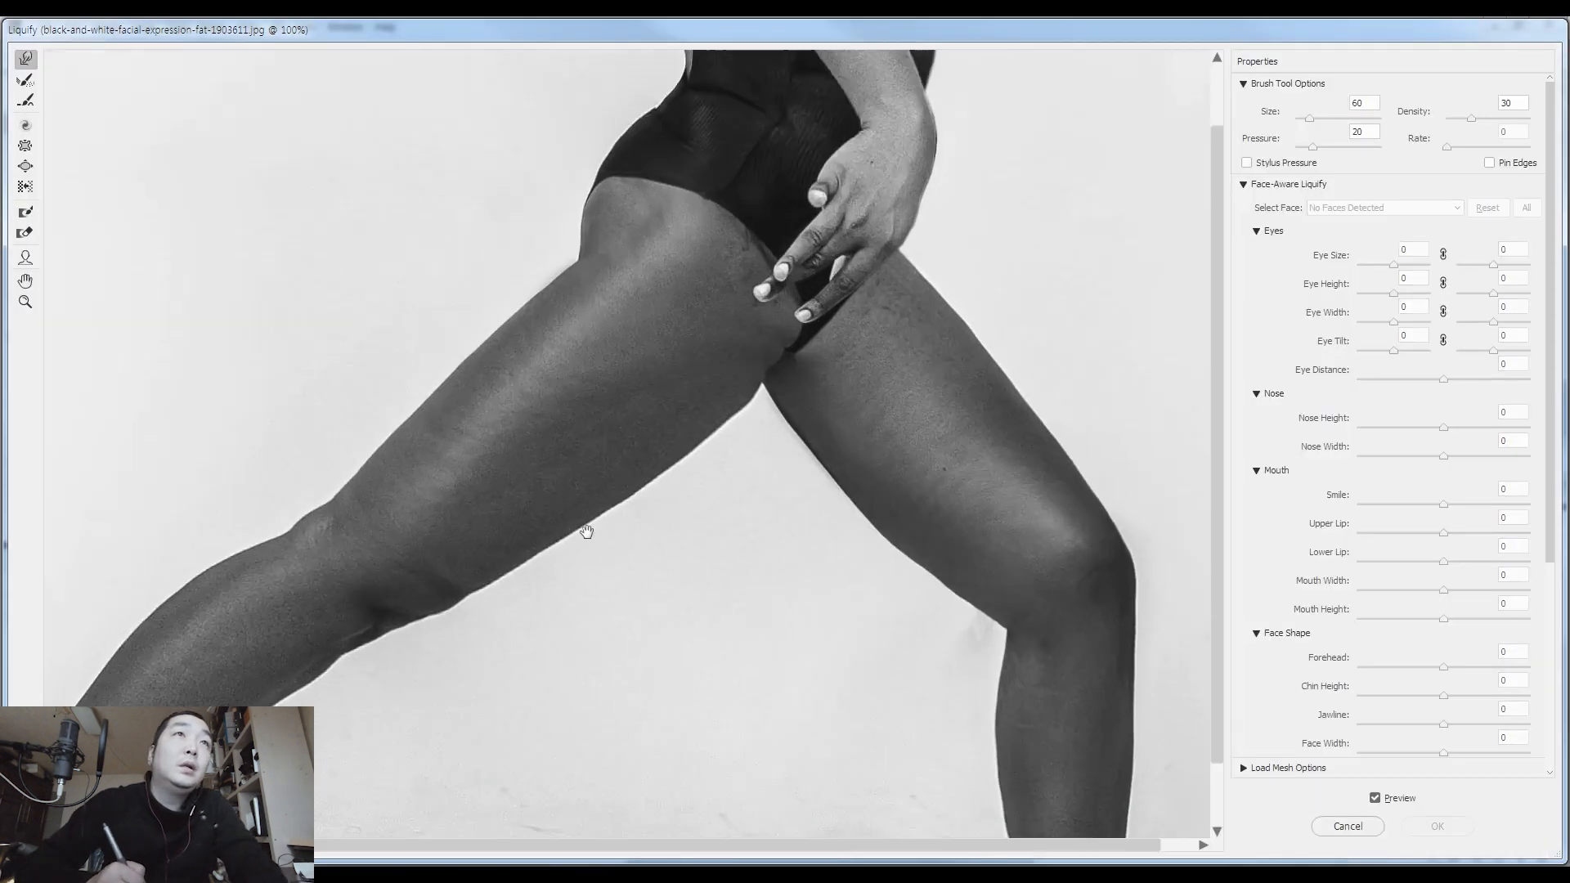
pyautogui.press(']')
pyautogui.press(']')
pyautogui.press(']')
pyautogui.press(']')
pyautogui.press(']')
pyautogui.press(']')
pyautogui.press(']')
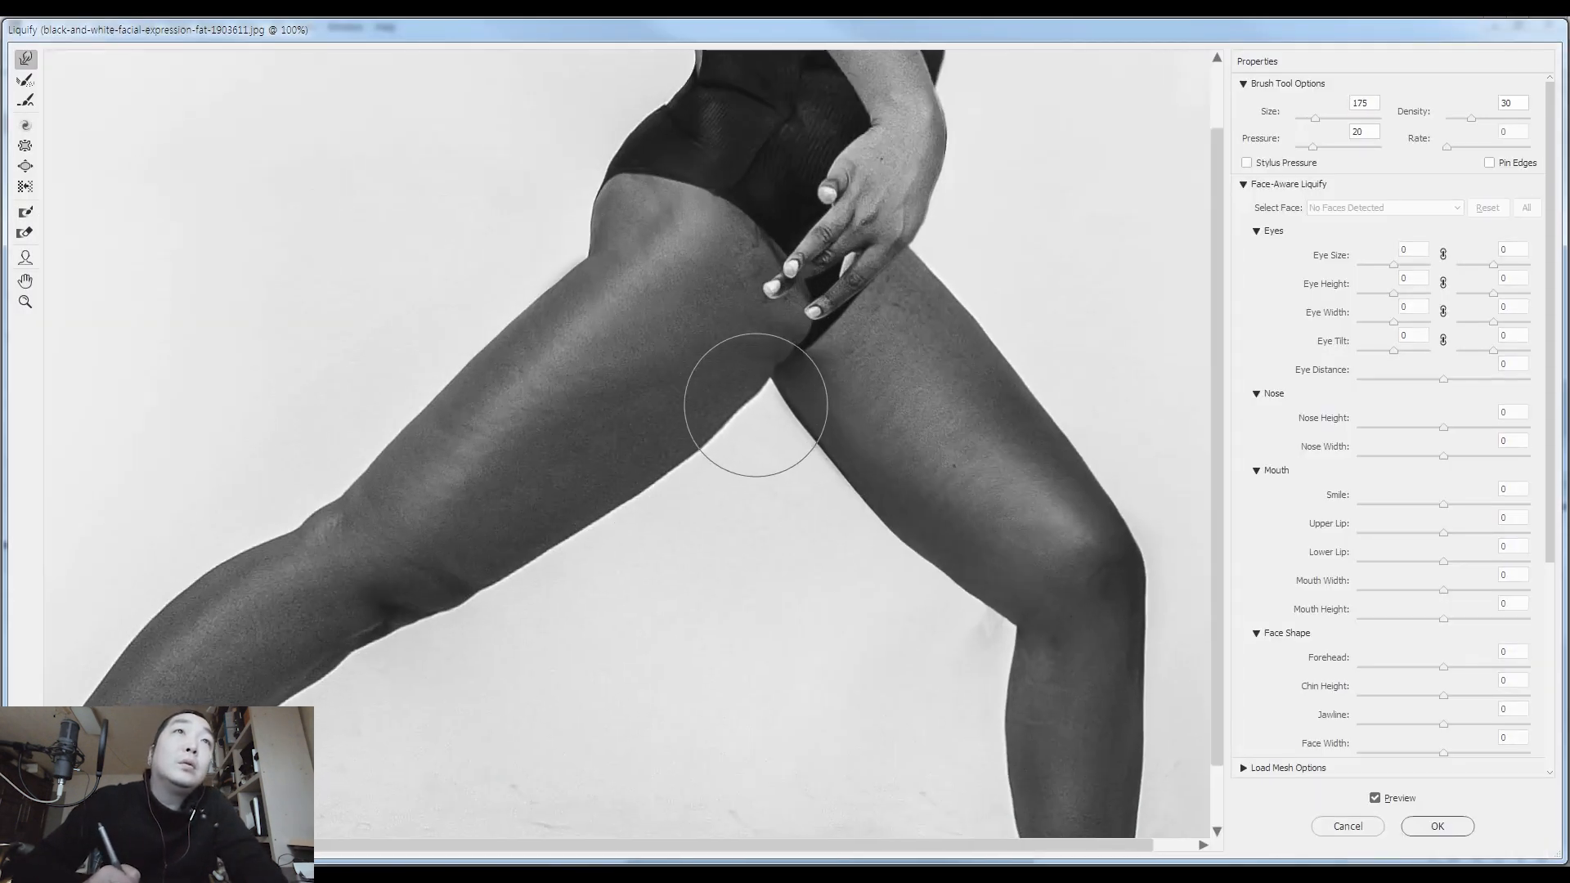
pyautogui.press('[')
pyautogui.press('[')
pyautogui.press('[')
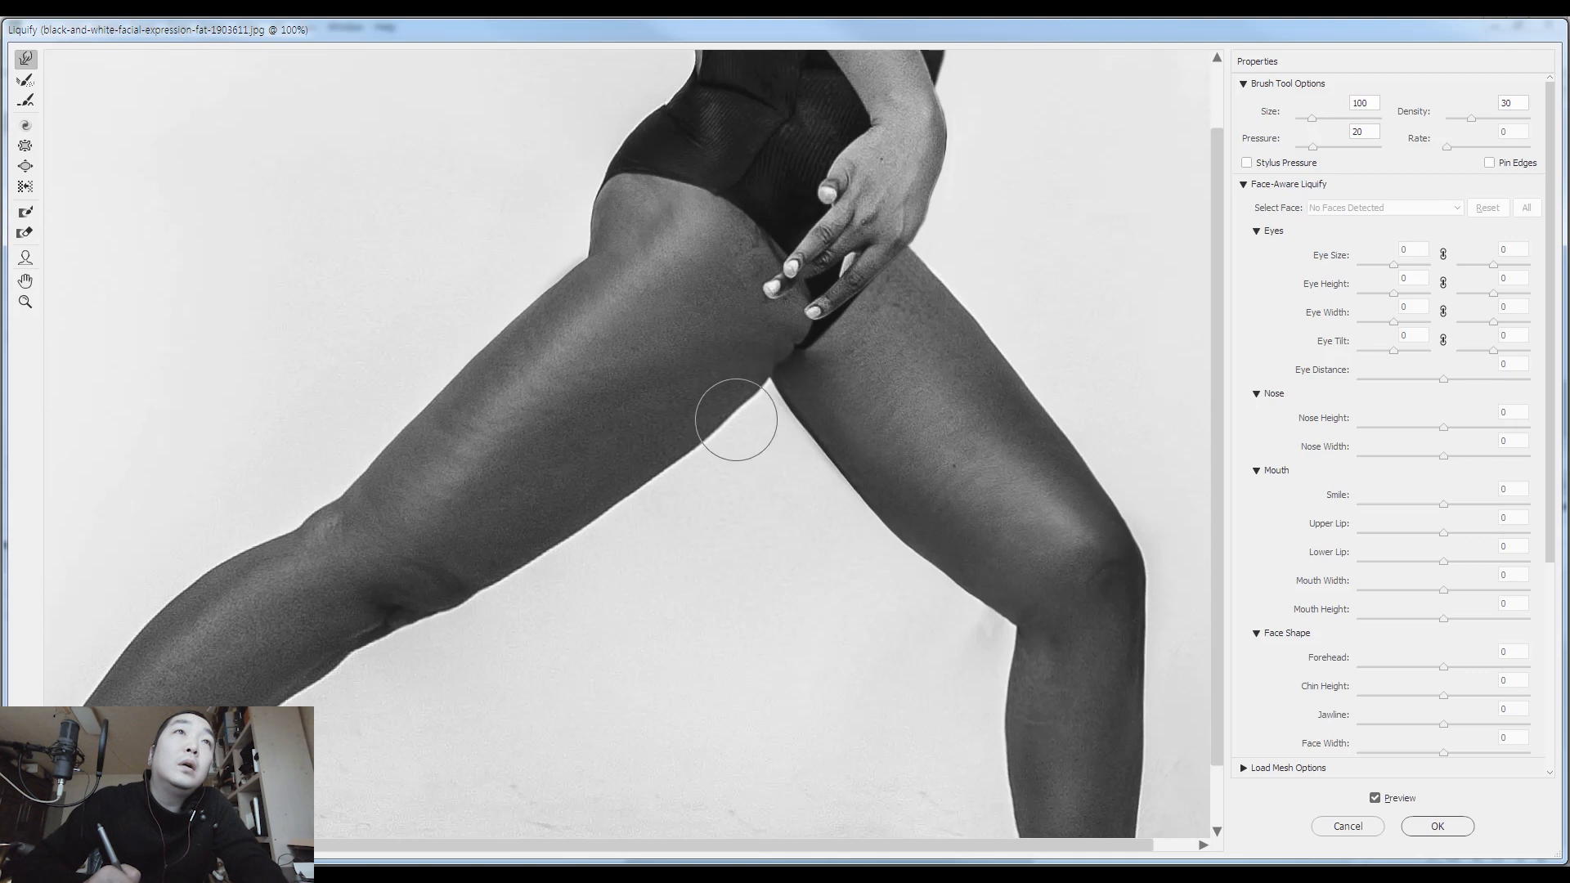
pyautogui.press(']')
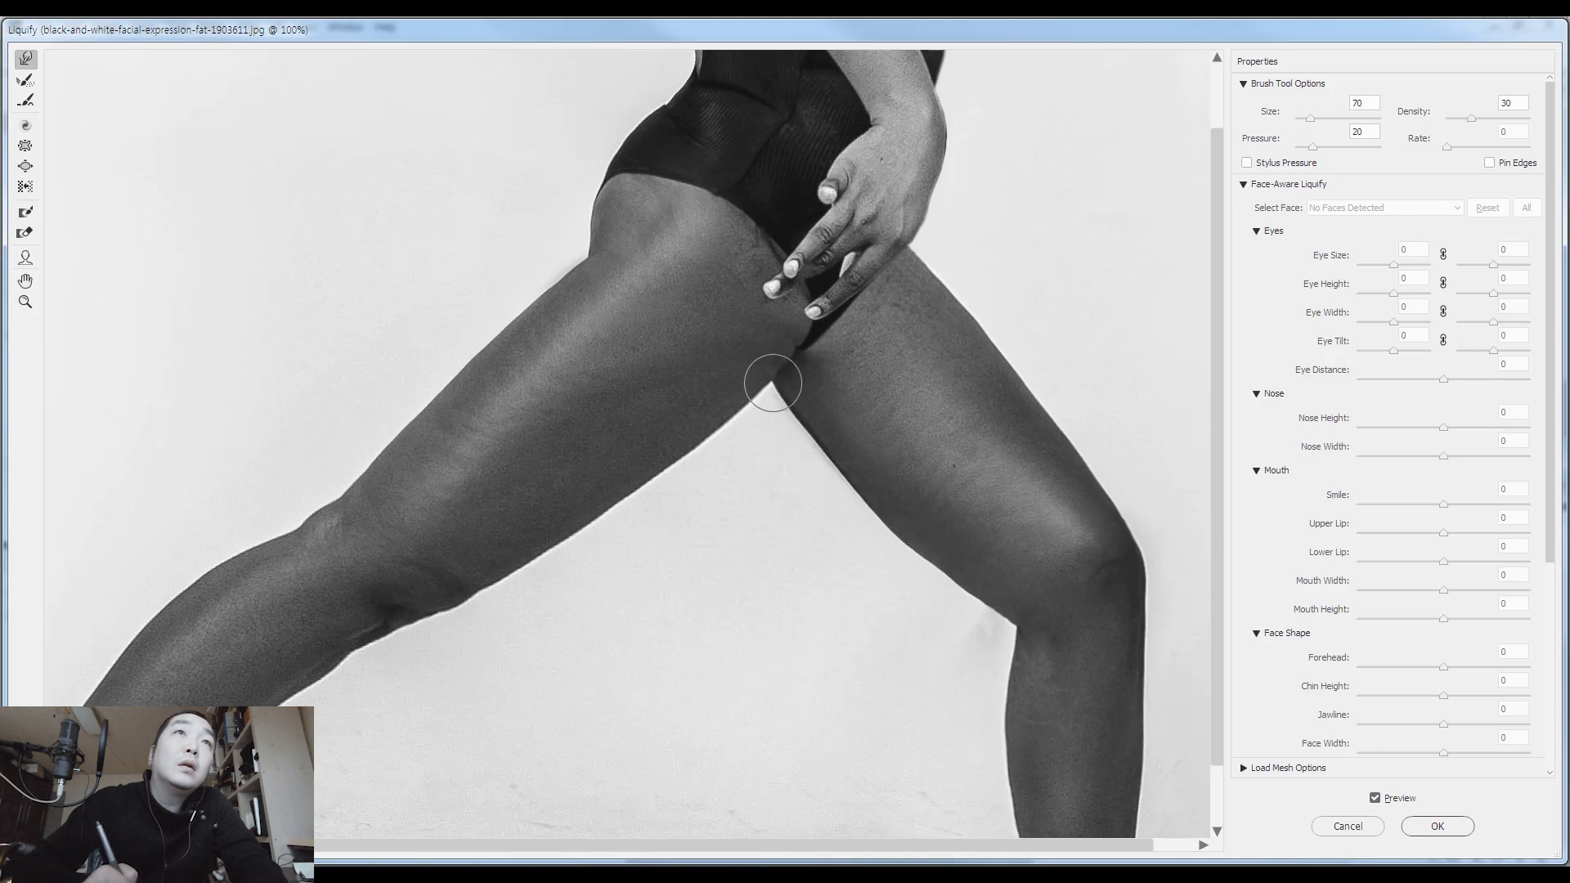
pyautogui.press(']')
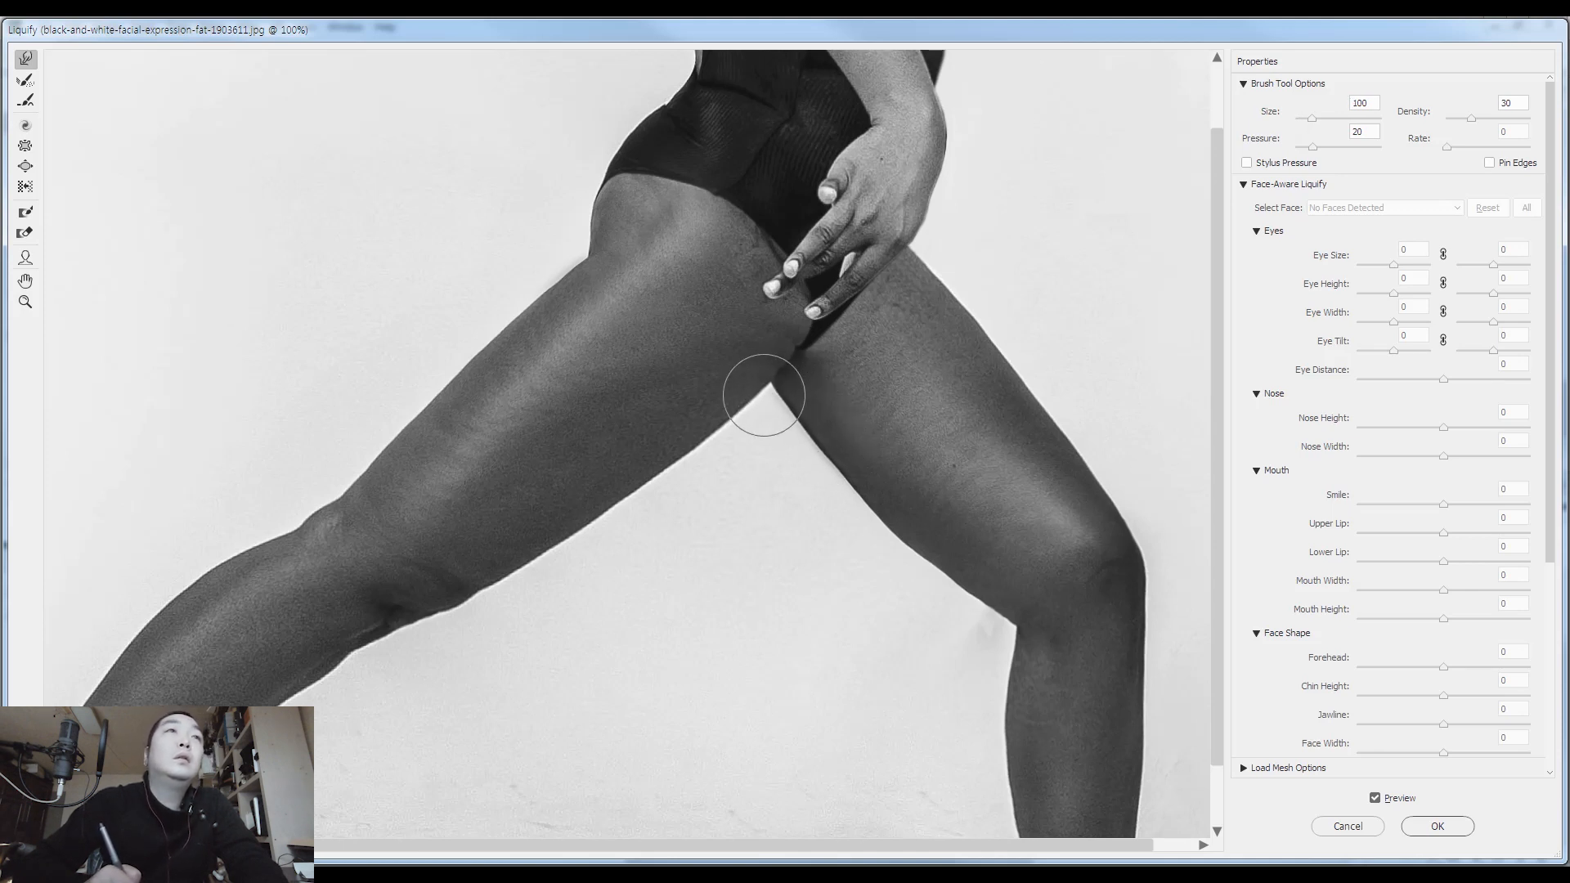
pyautogui.press(']')
pyautogui.press(']')
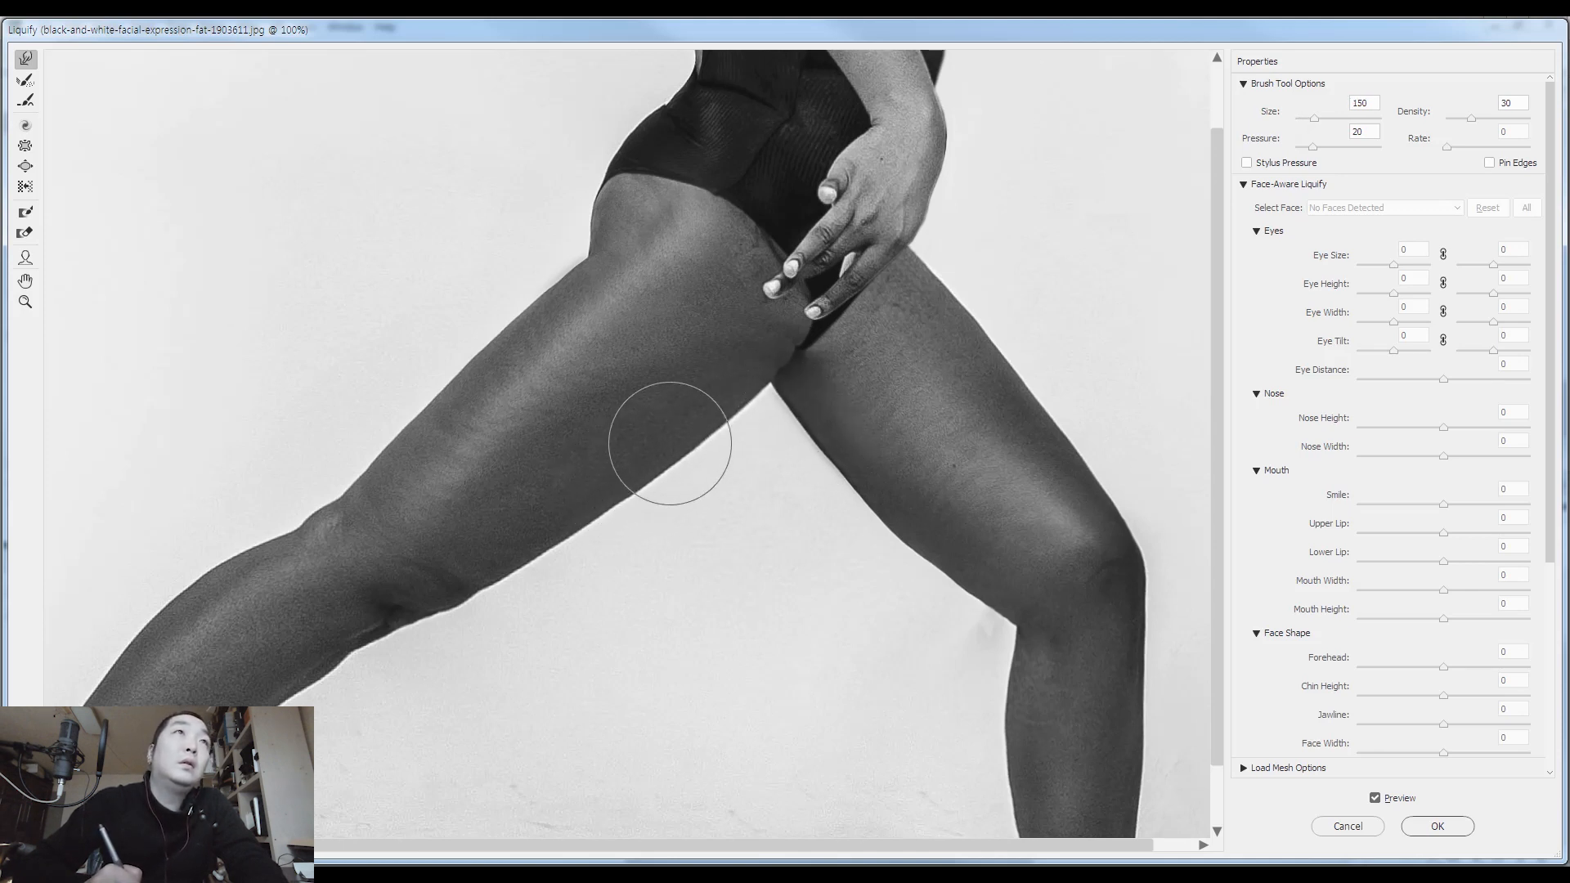
# Refine the hip and upper thigh contour with Liquify brush sizes 80 and 175, apply the filter, and clear the selection
pyautogui.moveTo(675, 297); pyautogui.dragTo(714, 379)
pyautogui.press('[')
pyautogui.press('[')
pyautogui.press('[')
pyautogui.press('[')
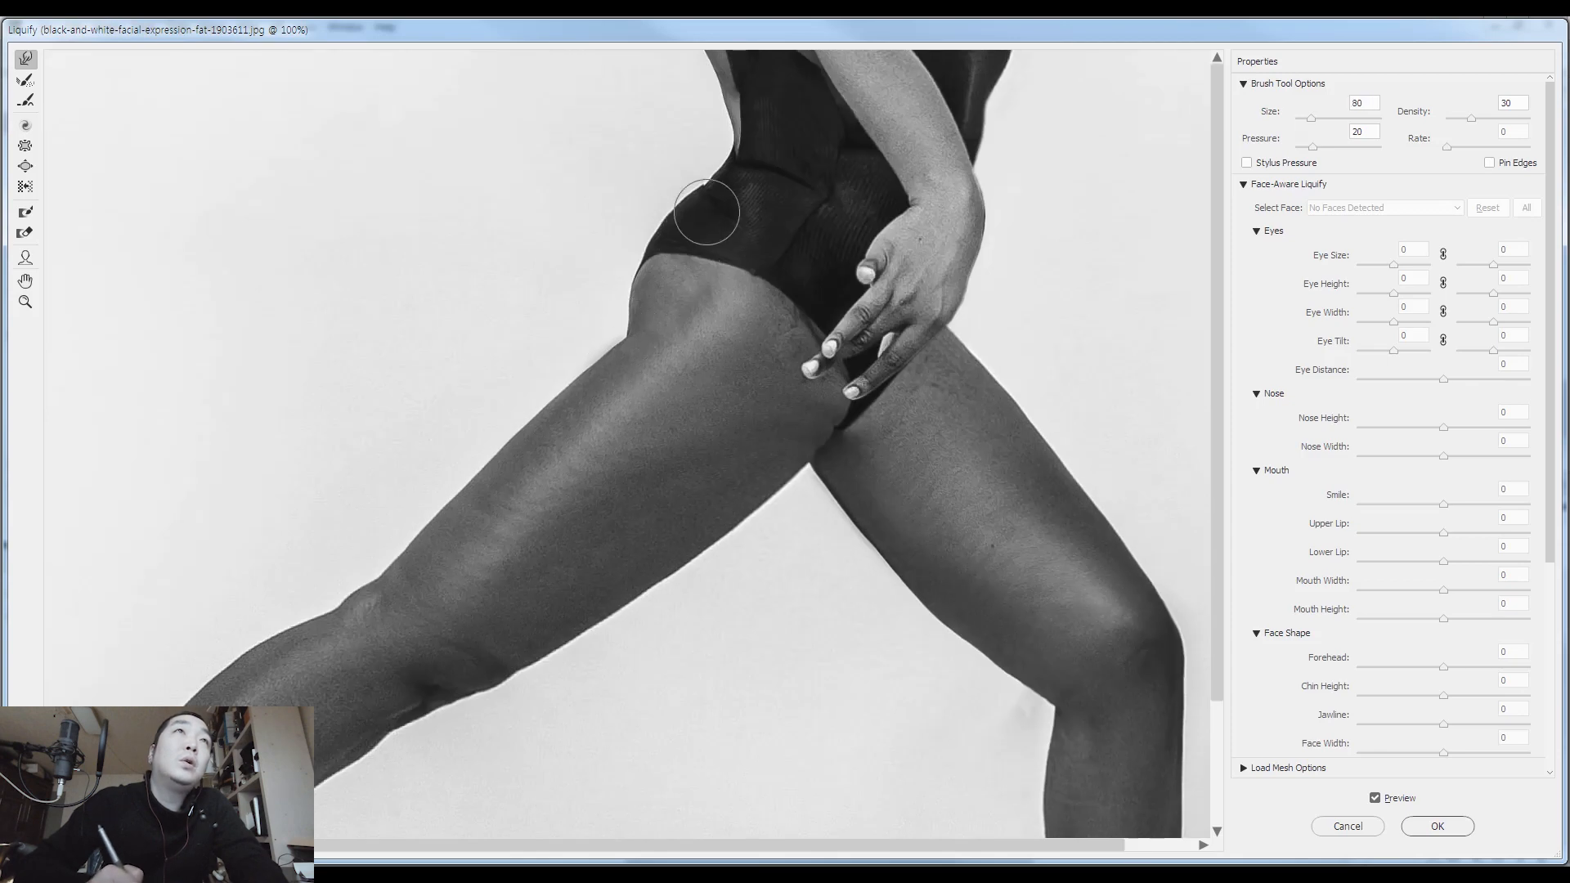
pyautogui.press('[')
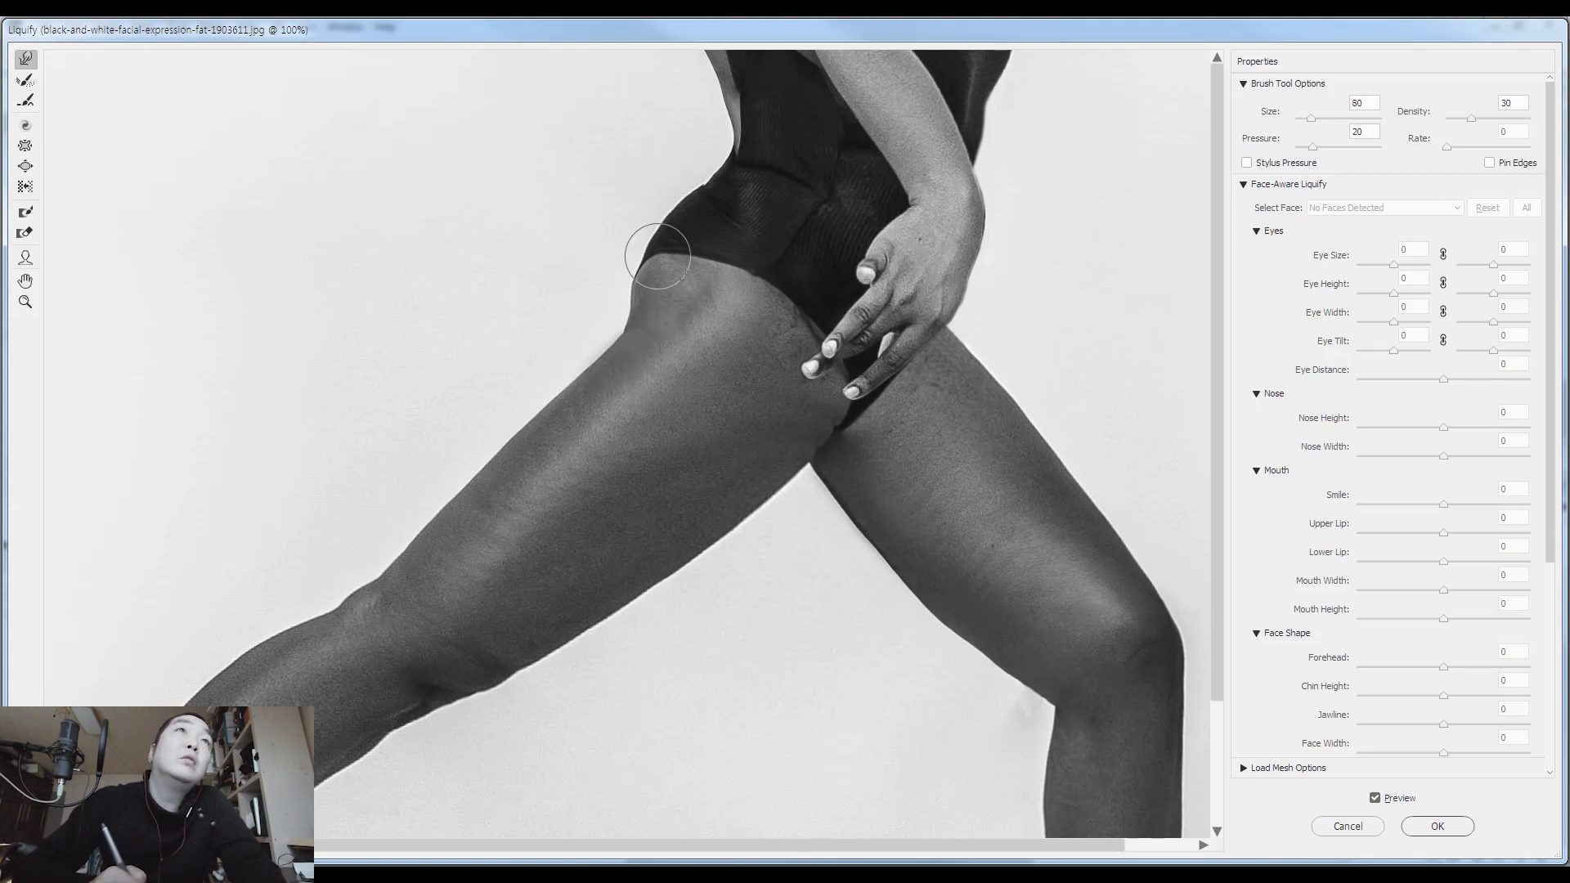
pyautogui.press(']')
pyautogui.press(']')
pyautogui.press(']')
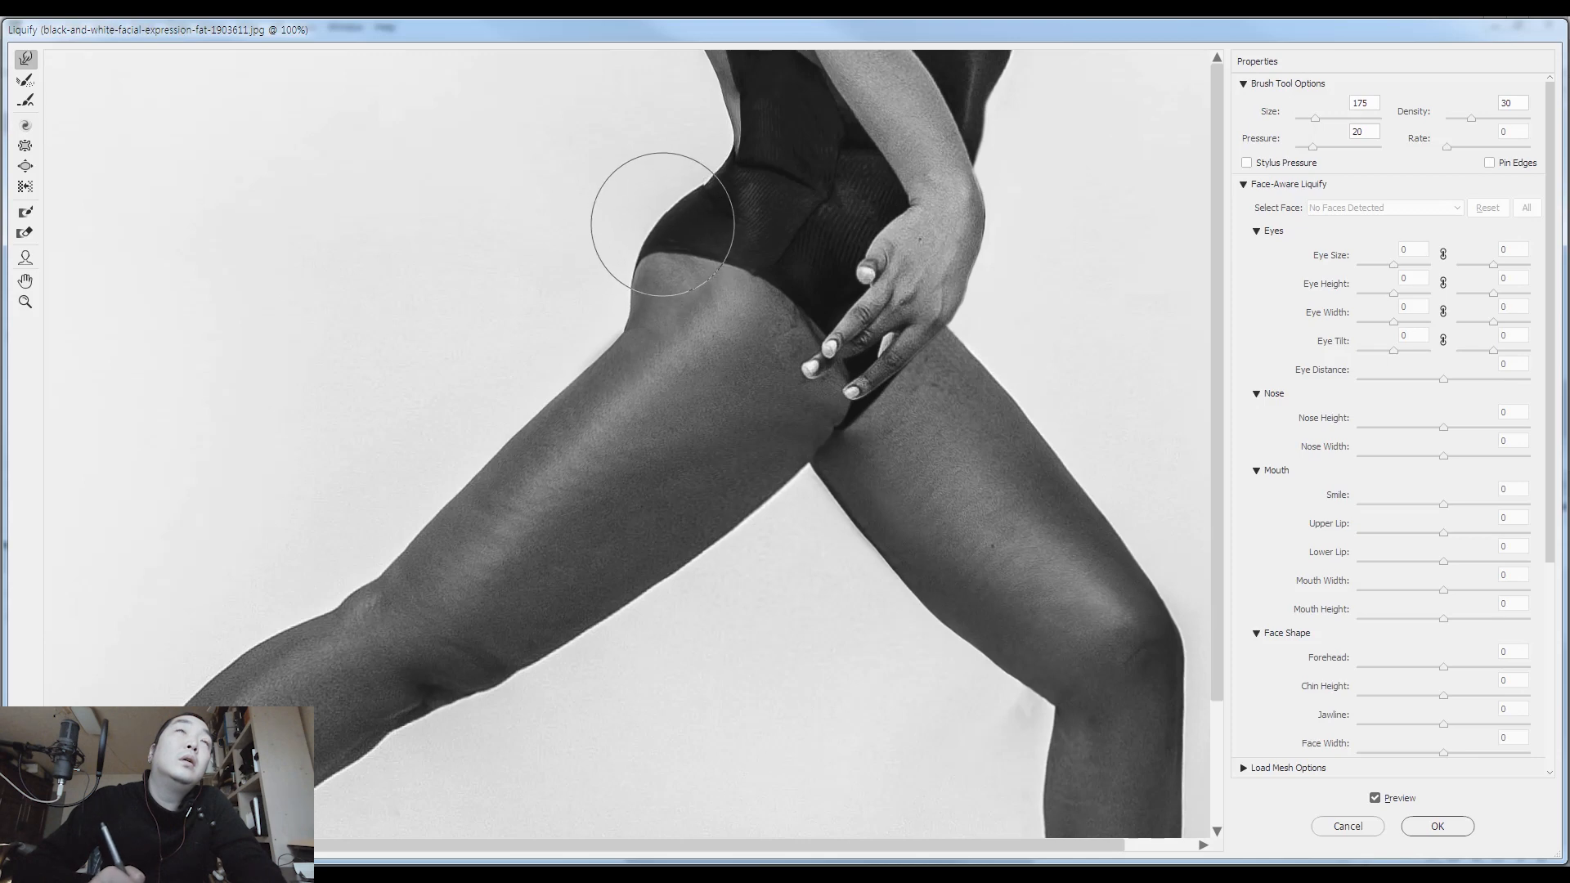
pyautogui.moveTo(636, 310); pyautogui.dragTo(618, 330)
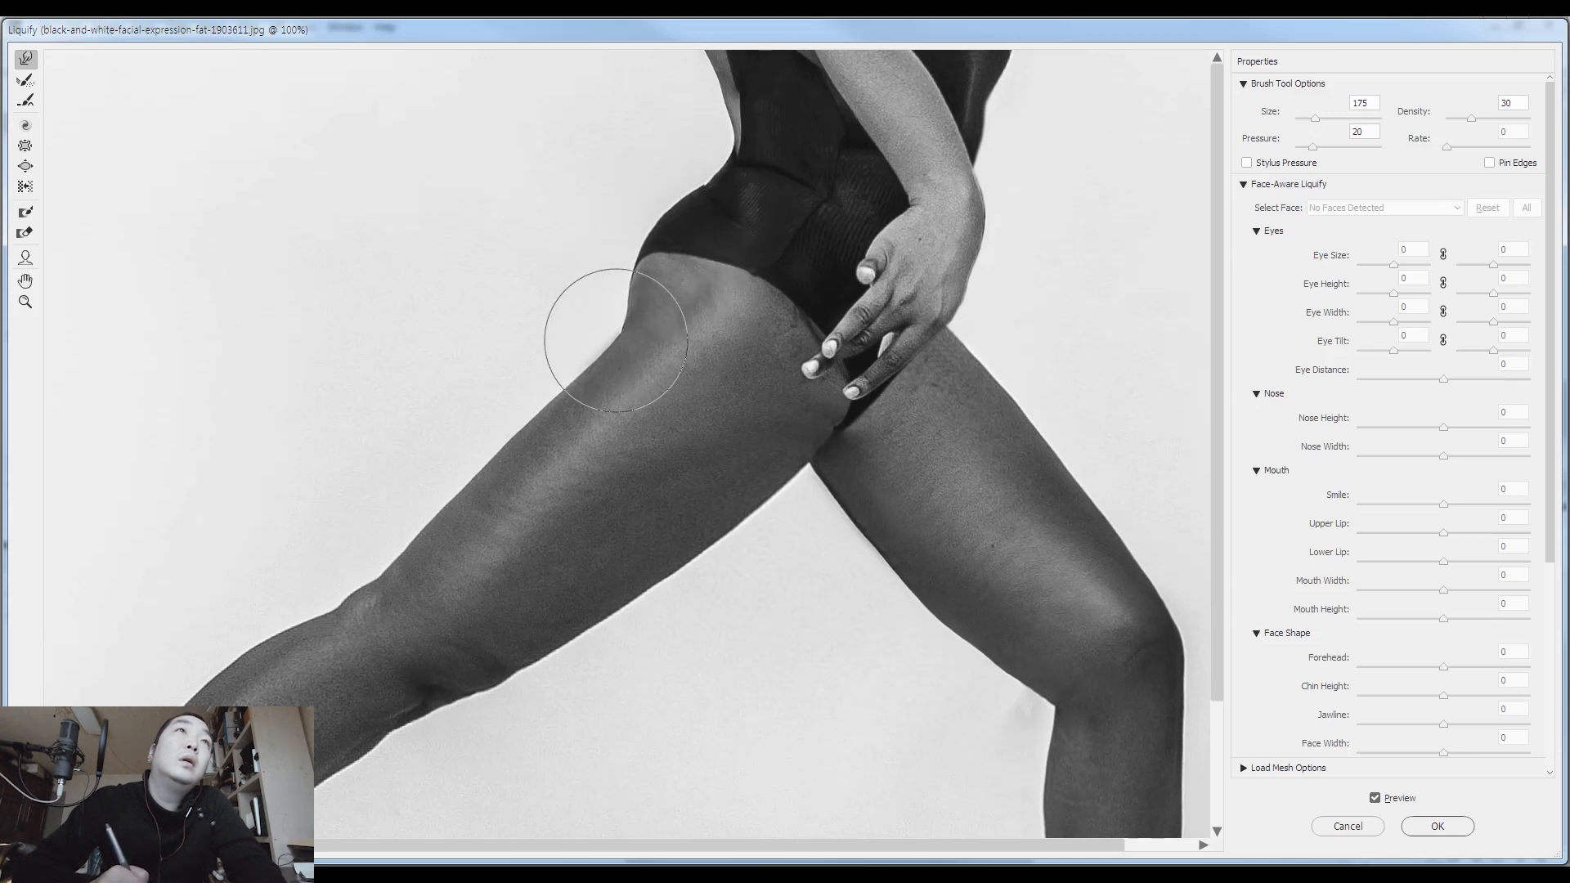
pyautogui.press('Return')
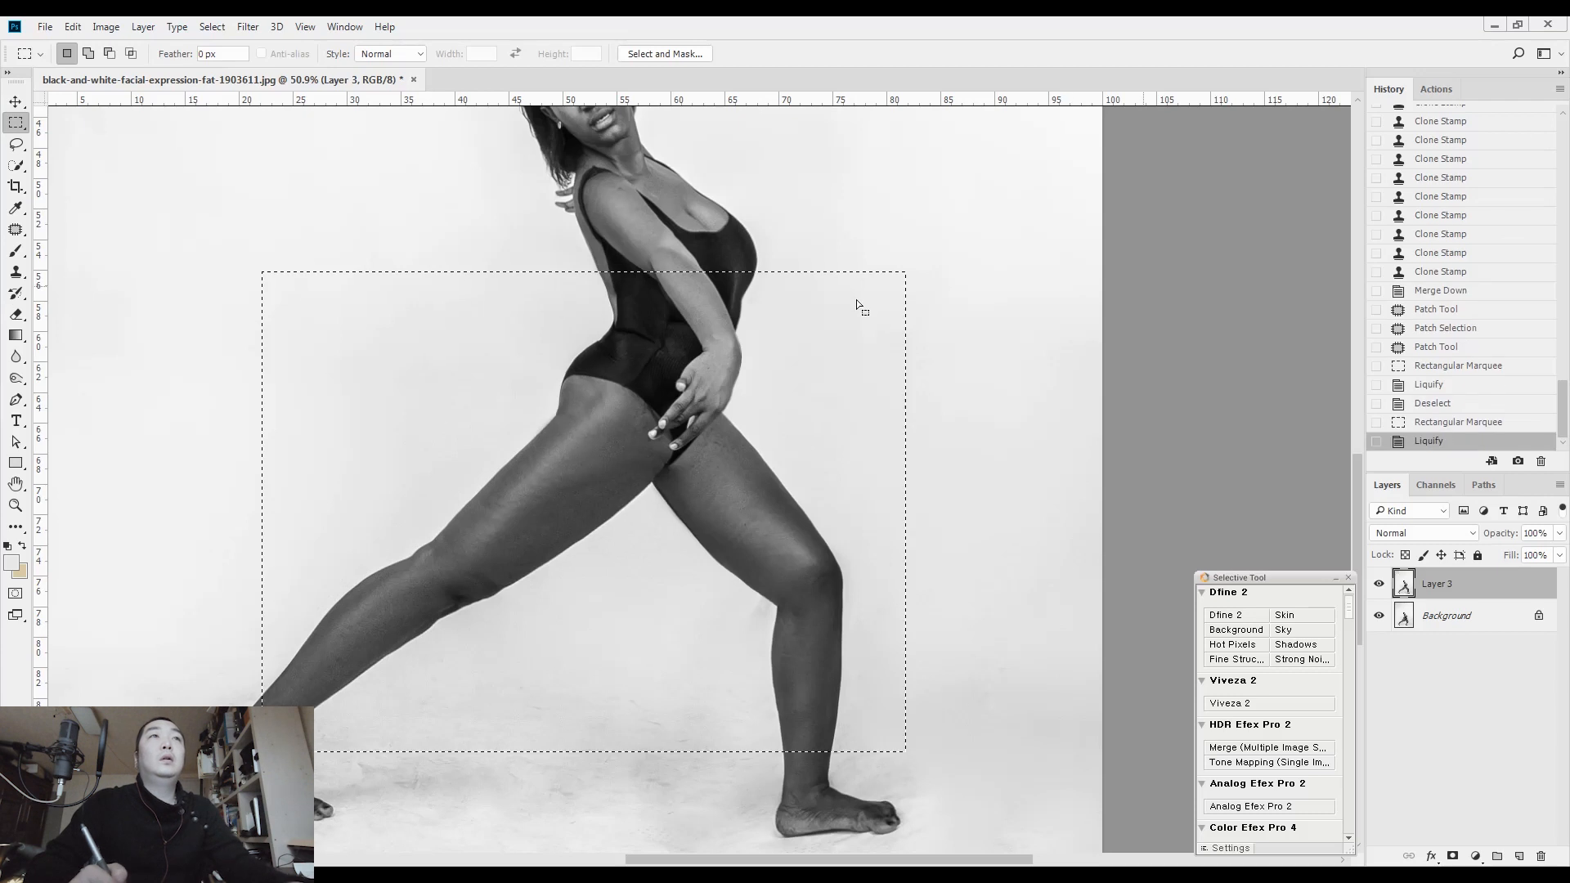
pyautogui.hotkey('ctrl', 'd')
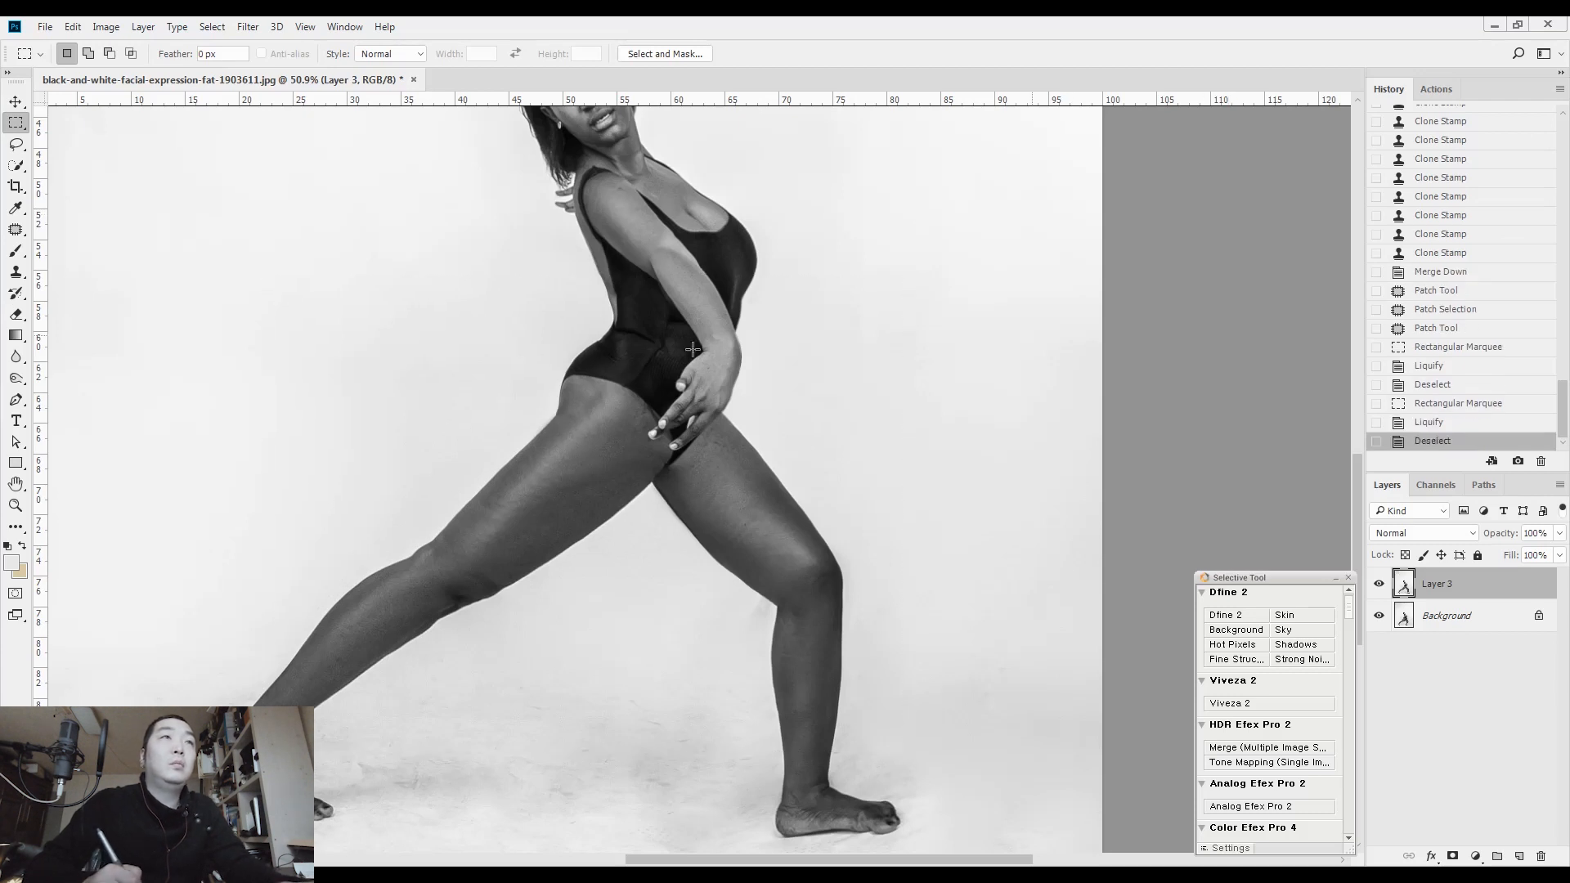
# Compare the retouched figure with the original by toggling Layer 3's visibility with the full figure in view
pyautogui.click(1380, 585)
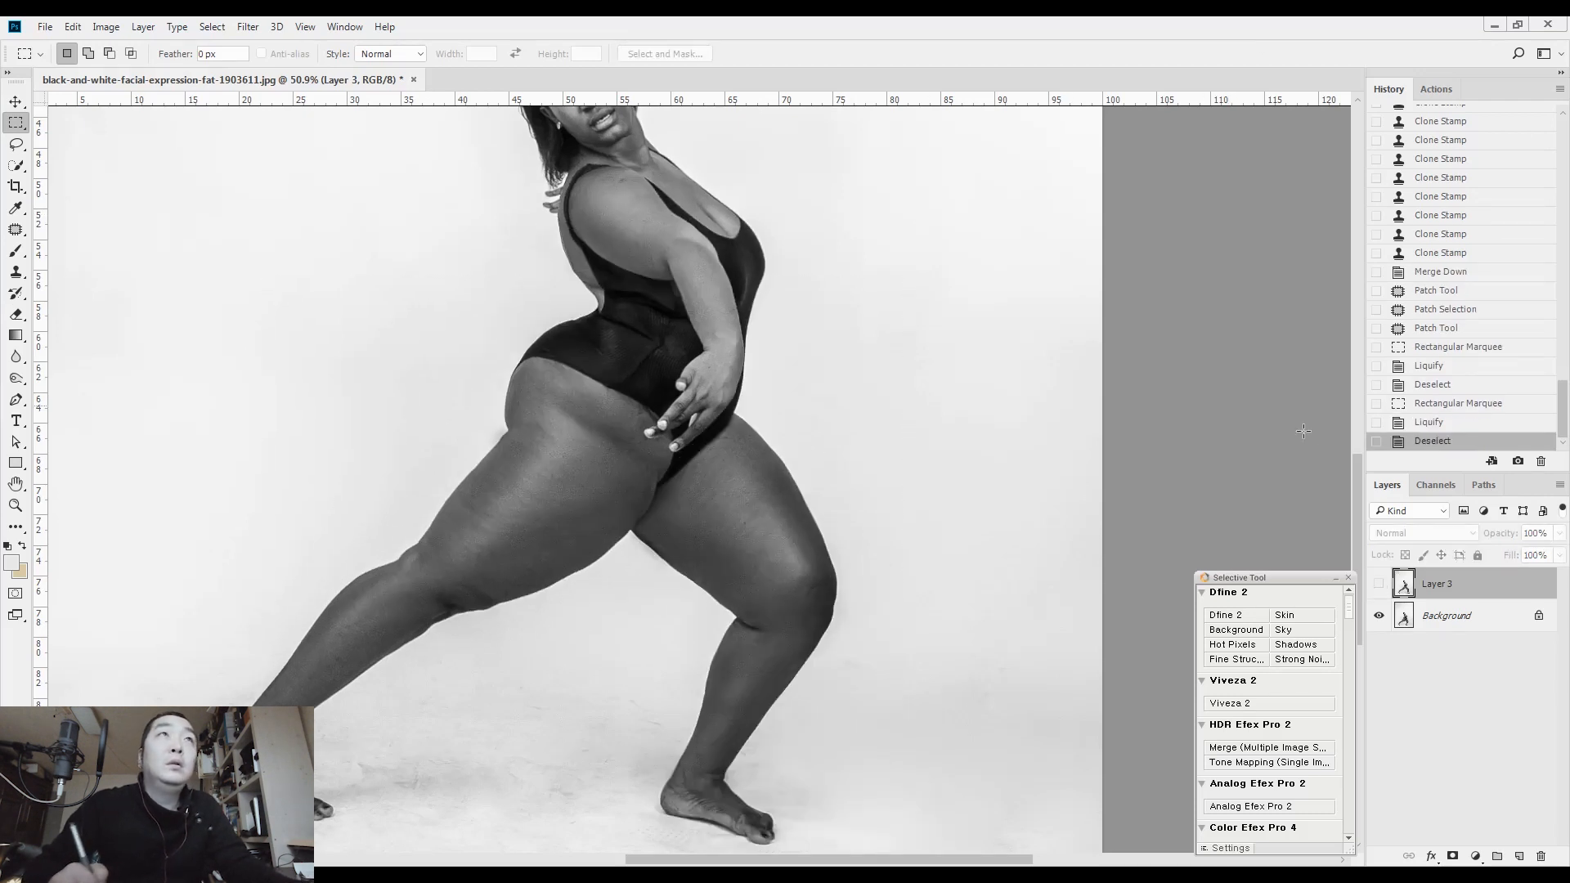
pyautogui.hotkey('ctrl', '0')
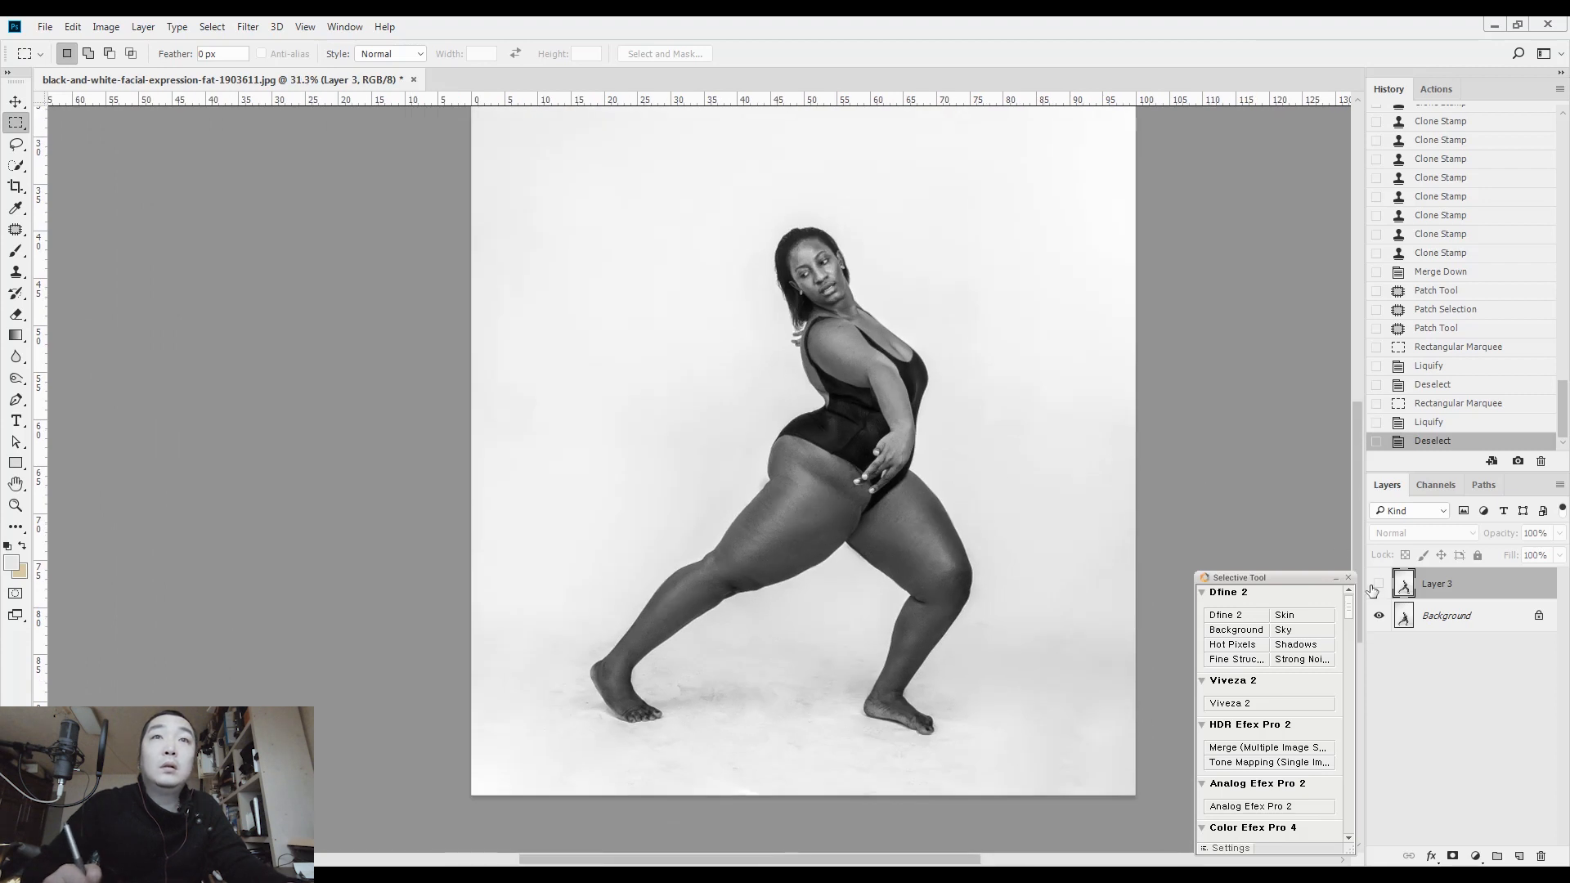
pyautogui.click(1380, 586)
pyautogui.click(1379, 585)
pyautogui.click(1379, 585)
pyautogui.click(1379, 586)
pyautogui.click(1379, 585)
pyautogui.click(1379, 585)
pyautogui.click(1379, 585)
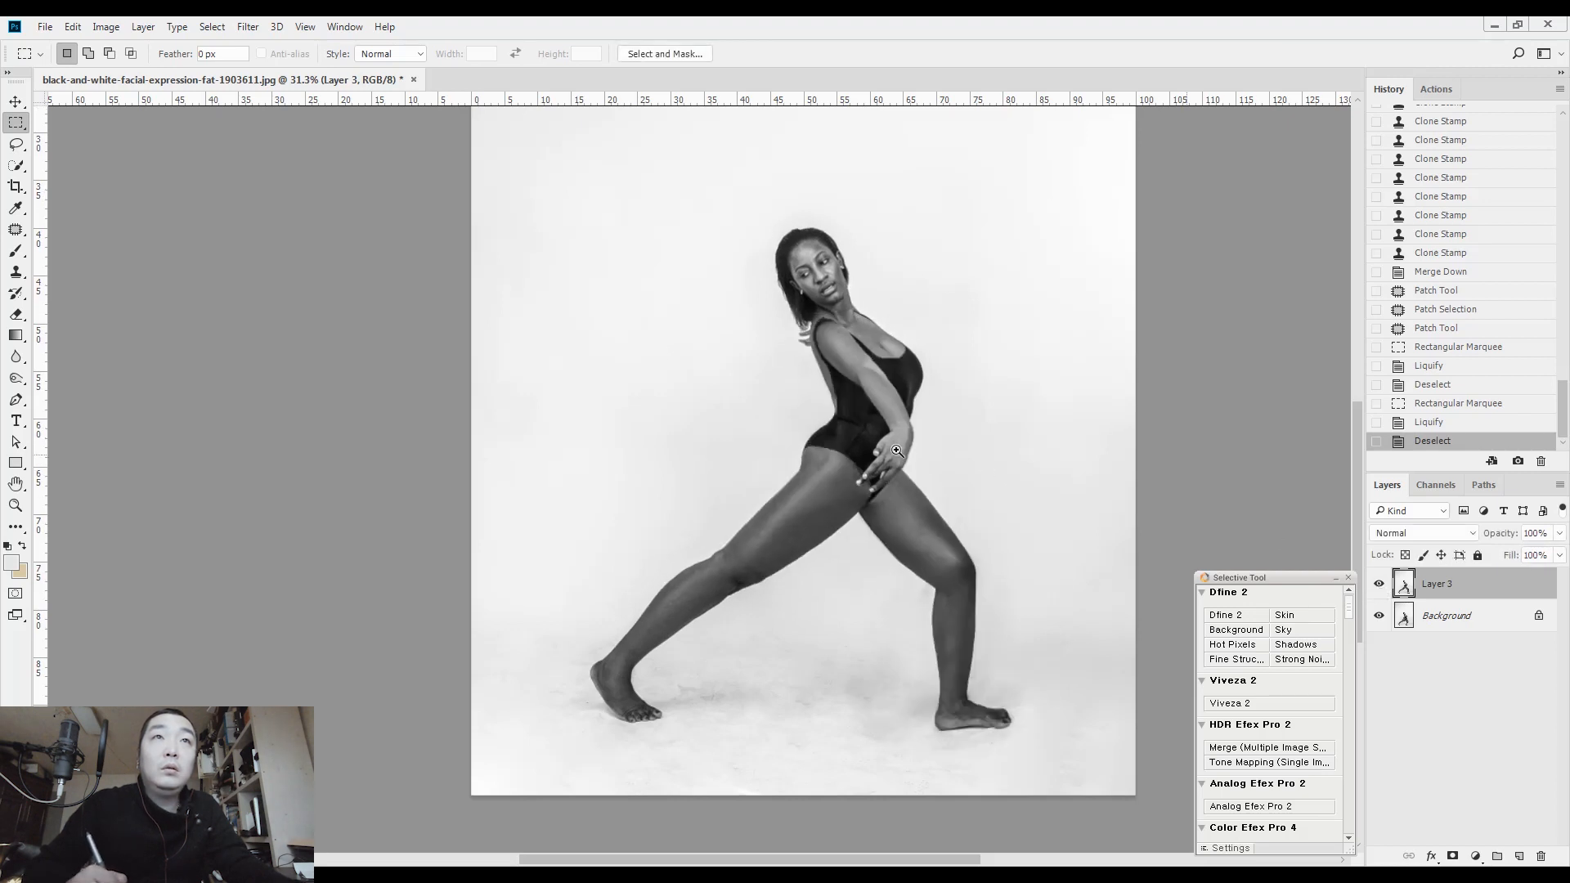
# Select from the head to the thighs and refine the elbow underside at brush size 40 and the lower back edge at 70 in Liquify
pyautogui.moveTo(897, 450); pyautogui.dragTo(982, 501)
pyautogui.scroll(5, 989, 449)
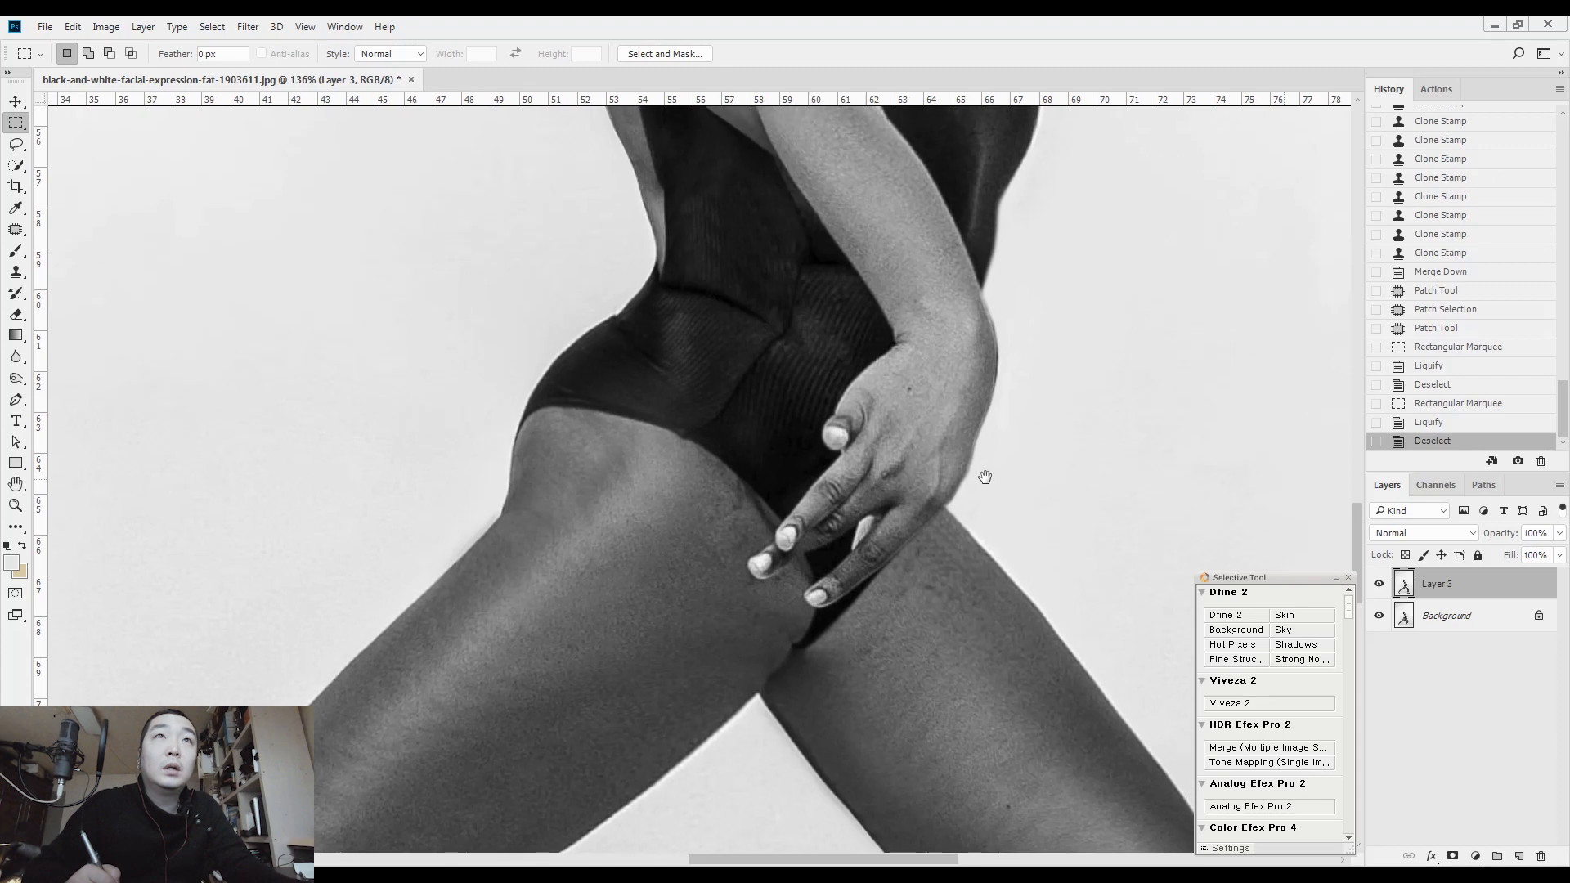
pyautogui.moveTo(960, 452); pyautogui.dragTo(763, 309)
pyautogui.moveTo(743, 210); pyautogui.dragTo(1031, 641)
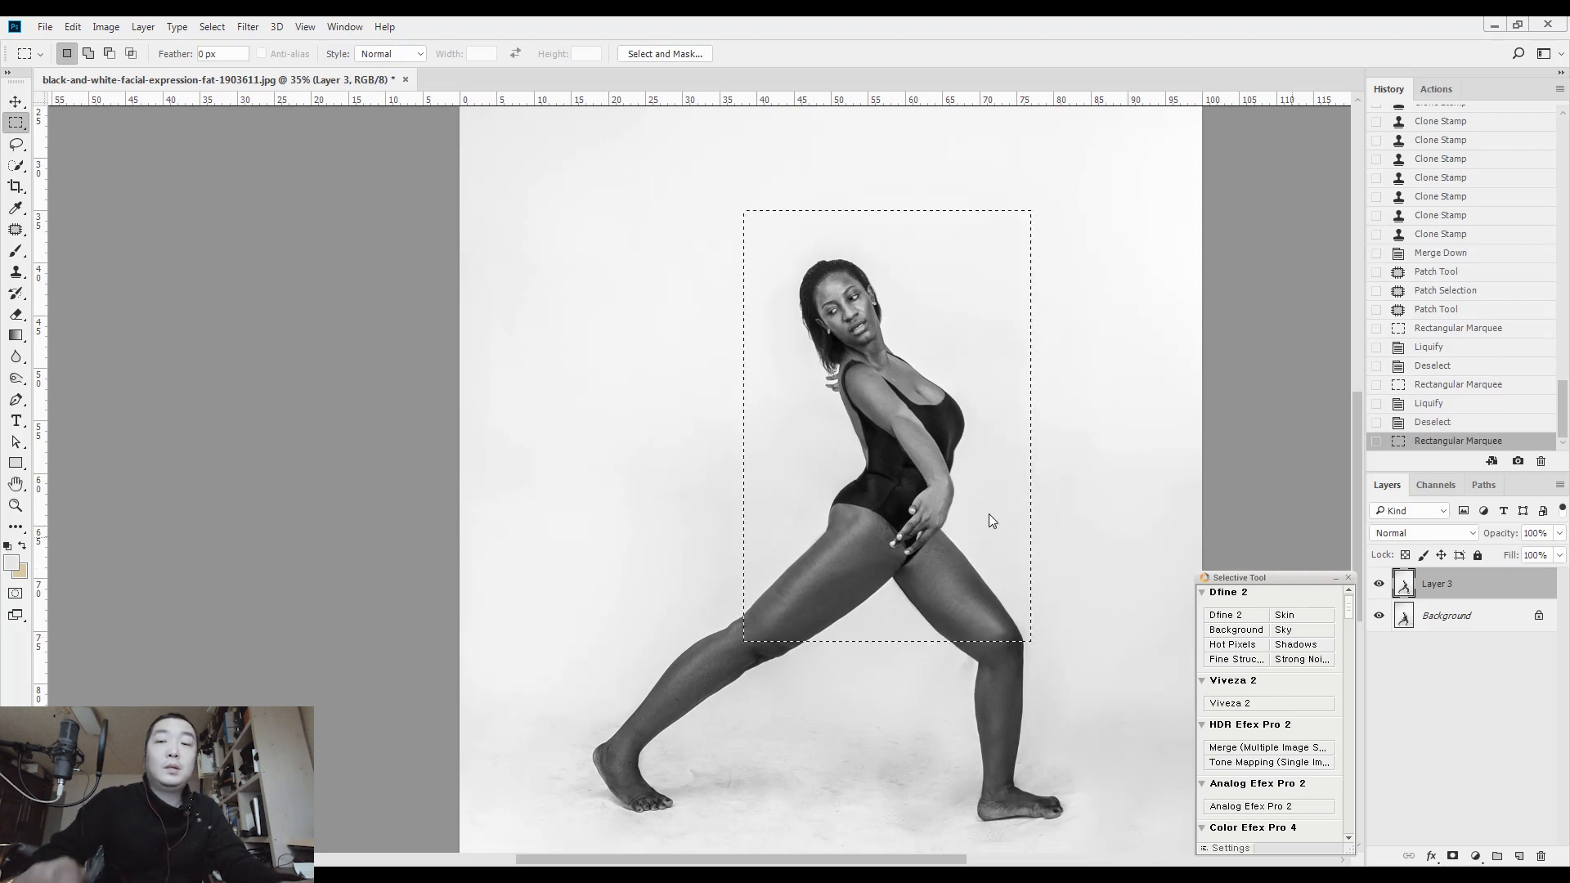
pyautogui.hotkey('ctrl', 'shift', 'x')
pyautogui.hotkey('ctrl', '+')
pyautogui.hotkey('ctrl', '+')
pyautogui.hotkey('ctrl', '+')
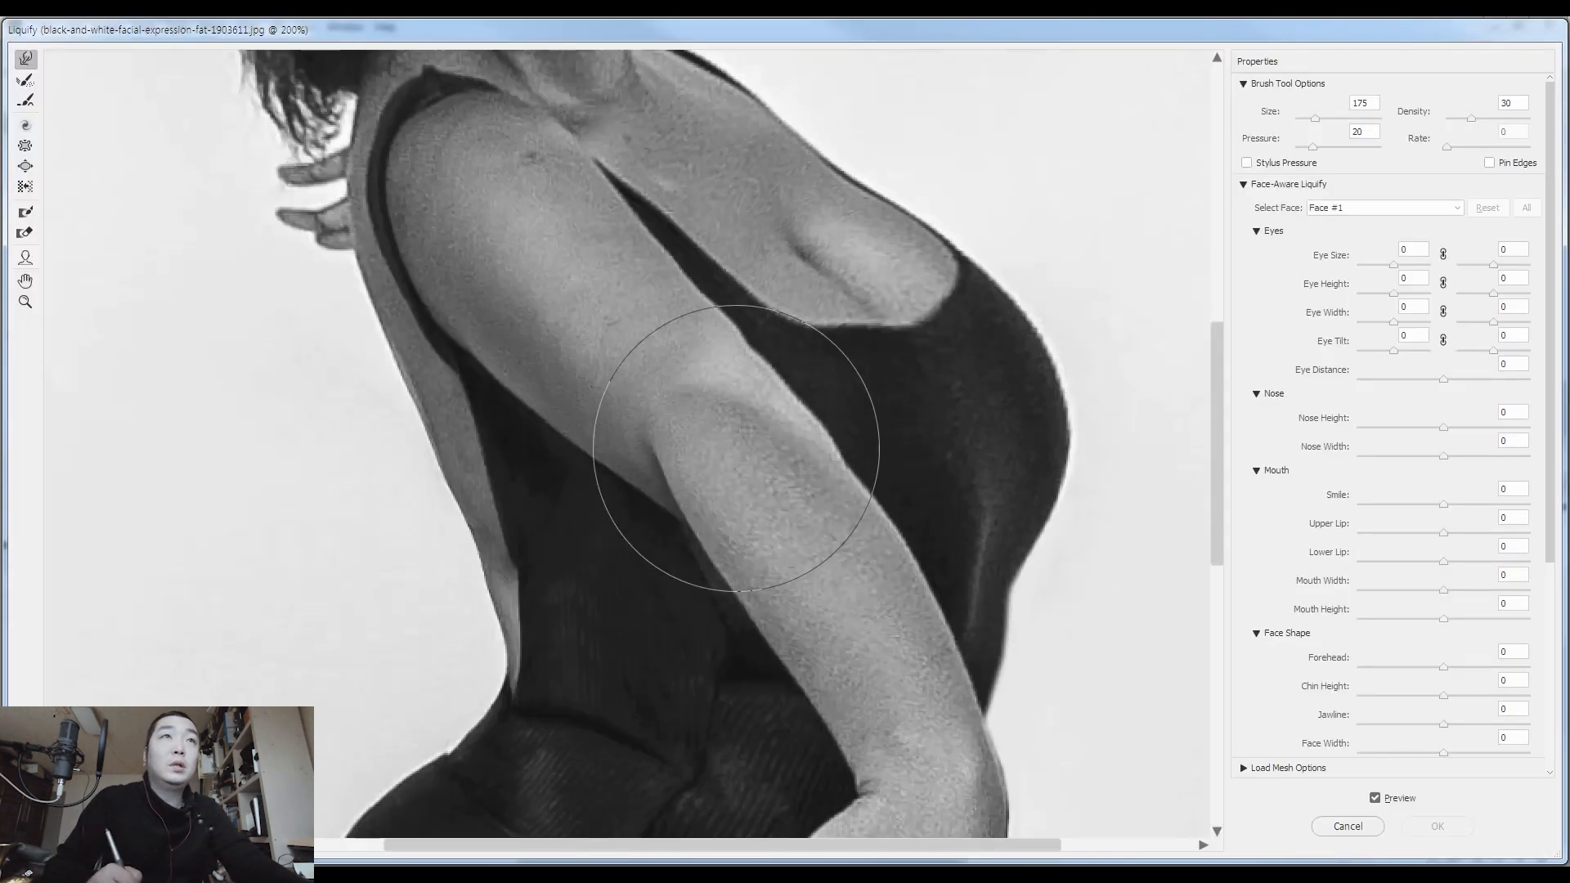
pyautogui.moveTo(711, 368); pyautogui.dragTo(773, 346)
pyautogui.press('[')
pyautogui.press('[')
pyautogui.press('[')
pyautogui.press('[')
pyautogui.press('[')
pyautogui.press('[')
pyautogui.press('[')
pyautogui.press('[')
pyautogui.press('[')
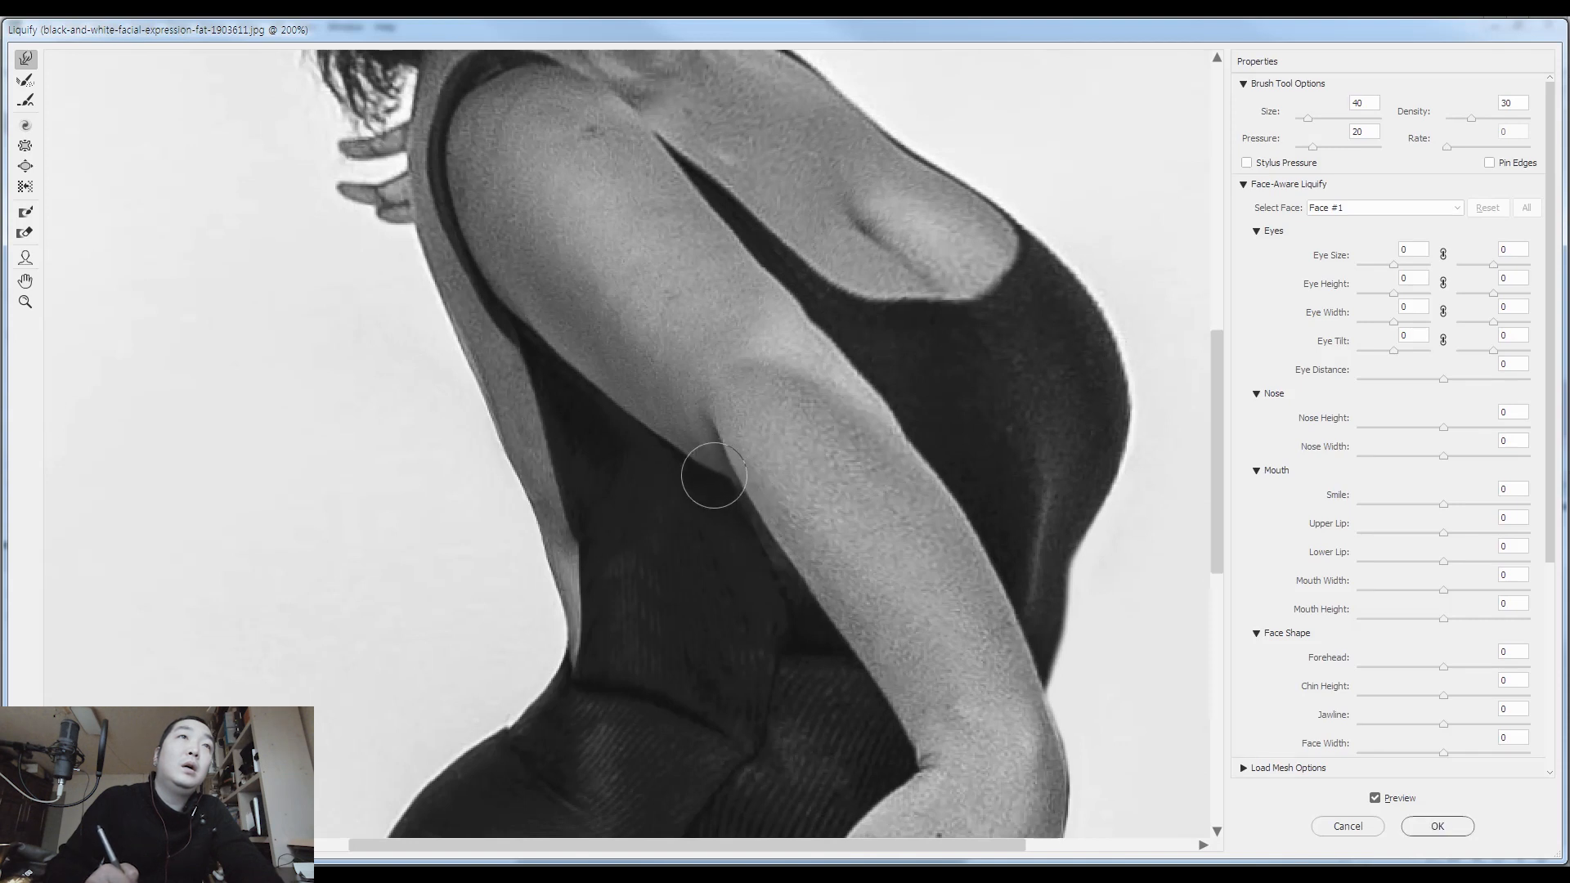
pyautogui.press('[')
pyautogui.press(']')
pyautogui.press(']')
pyautogui.press(']')
pyautogui.press(']')
pyautogui.press(']')
pyautogui.press(']')
pyautogui.press(']')
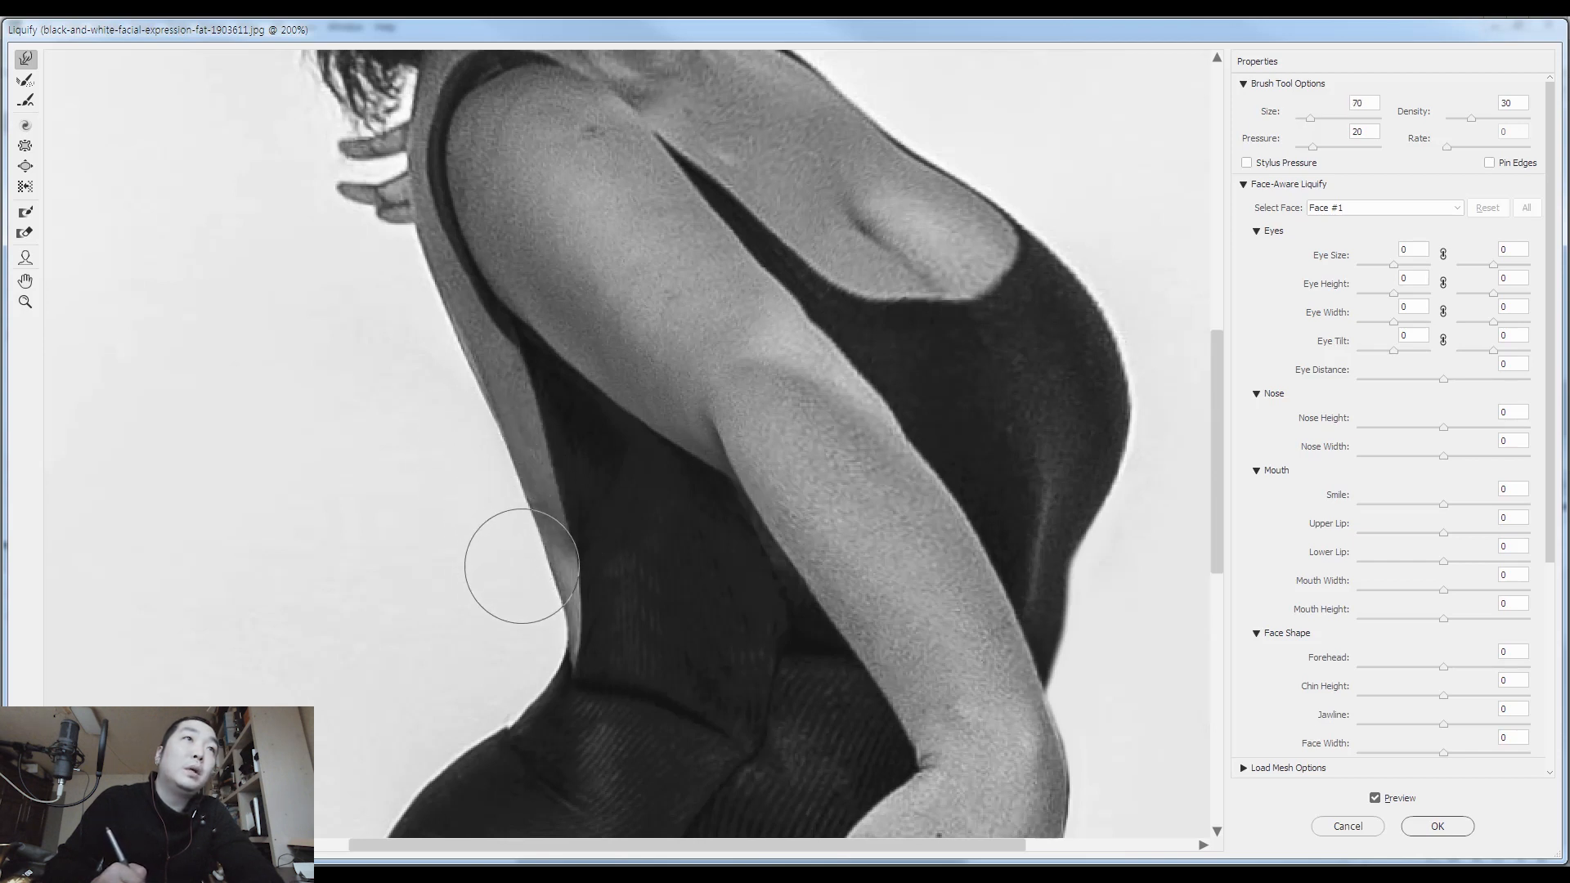
# Refine the forearm contour down to the wrist with Liquify brush sizes 200 and 125
pyautogui.moveTo(901, 598); pyautogui.dragTo(820, 402)
pyautogui.press(']')
pyautogui.press(']')
pyautogui.press(']')
pyautogui.press(']')
pyautogui.press(']')
pyautogui.press(']')
pyautogui.press(']')
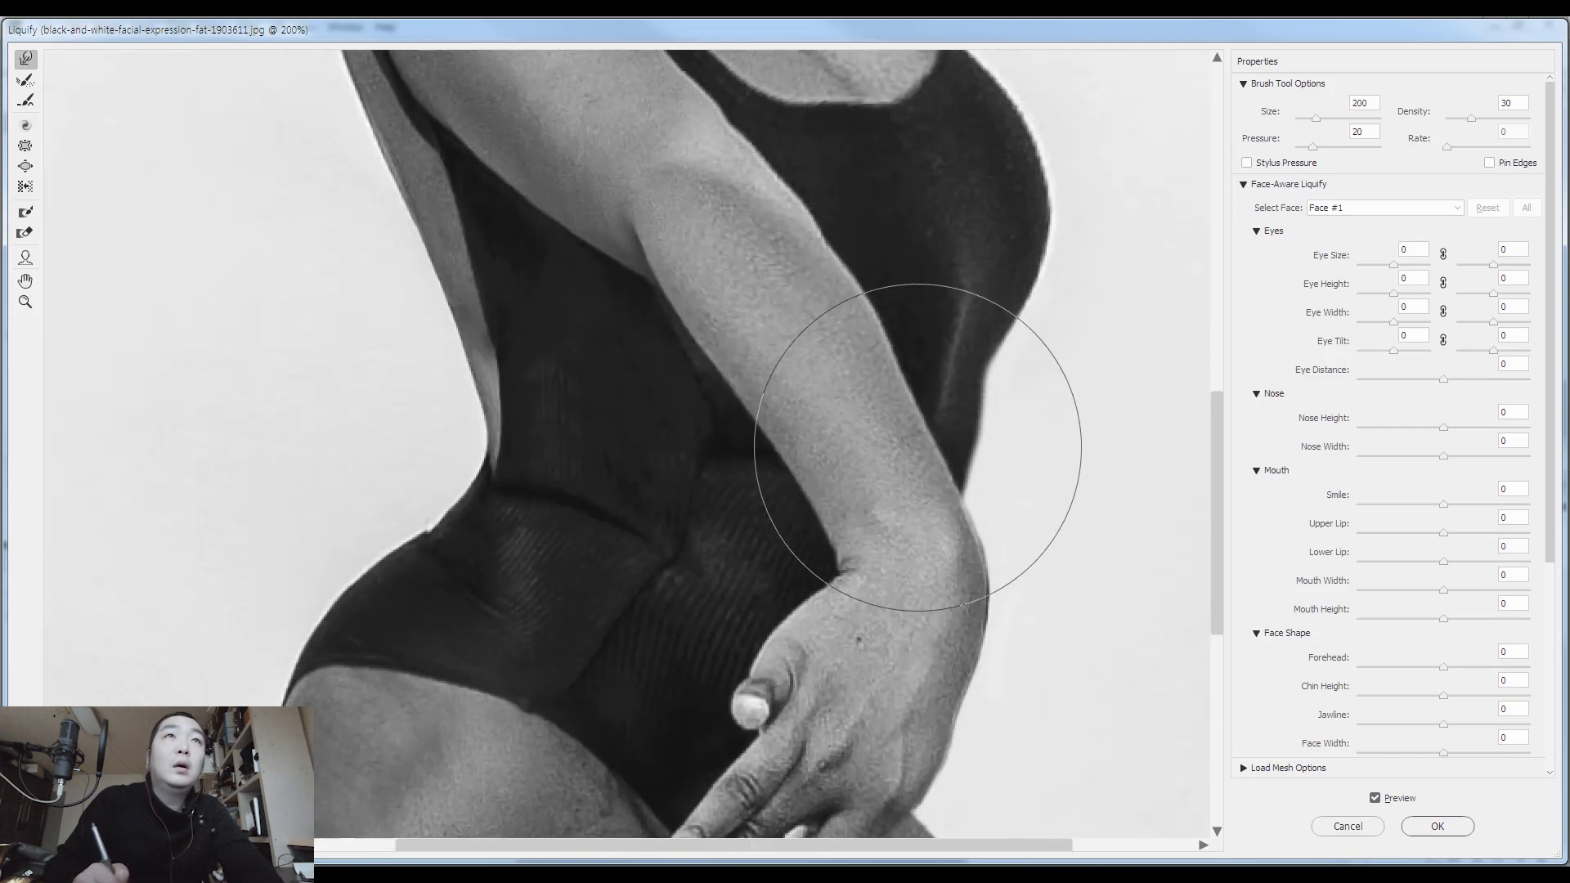
pyautogui.moveTo(859, 333); pyautogui.dragTo(806, 351)
pyautogui.press('[')
pyautogui.press('[')
pyautogui.press('[')
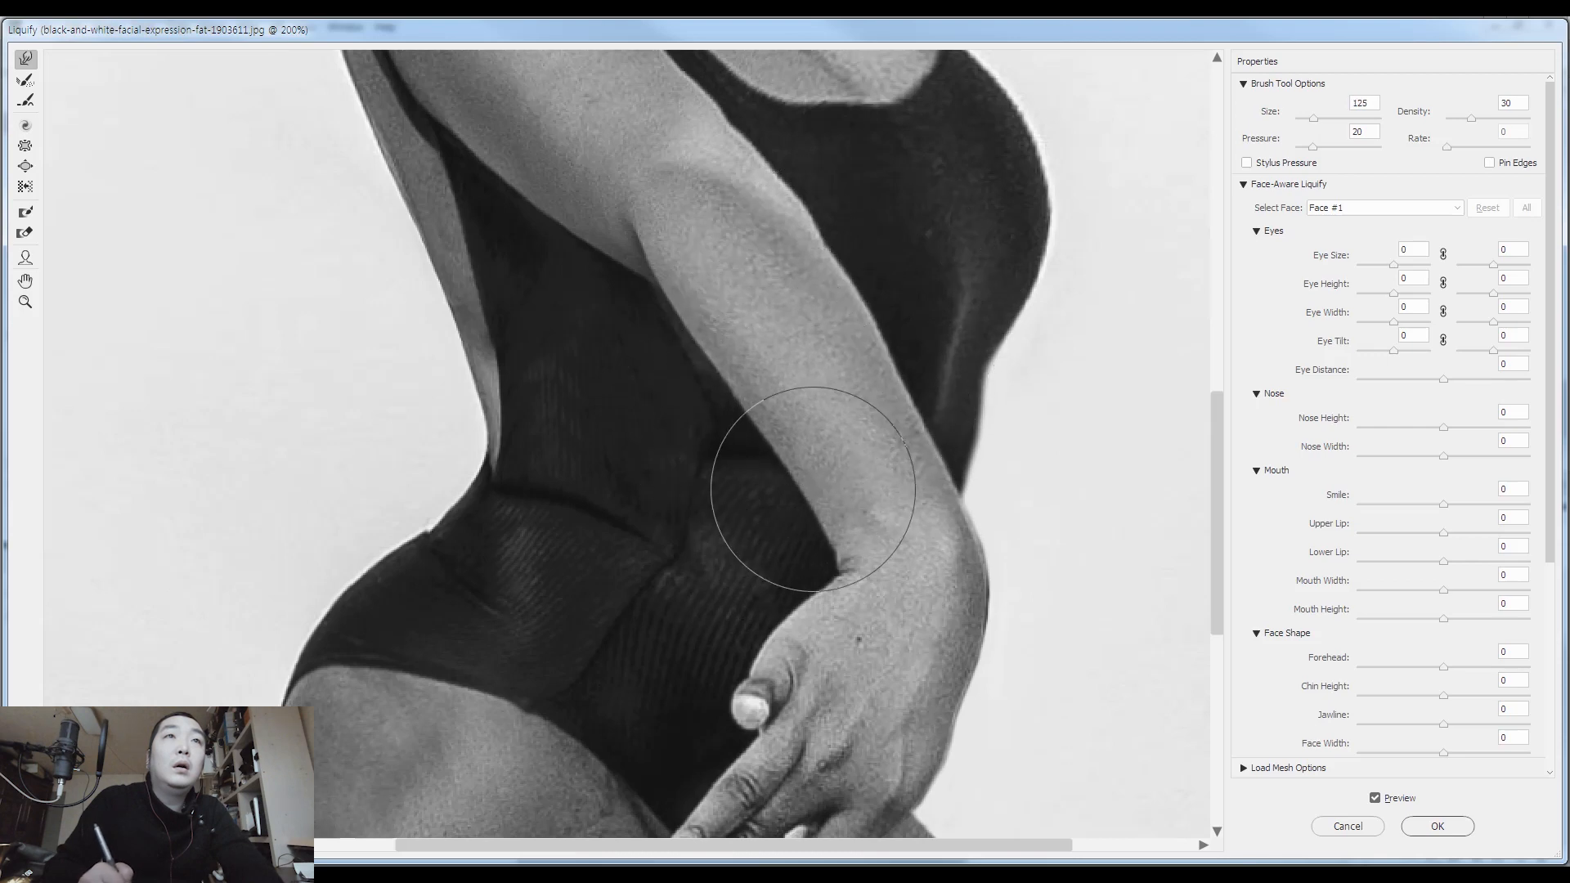
# Smooth the upper arm's front edge at brush size 30 and the swimsuit neckline at 70, apply Liquify, and clear the selection
pyautogui.moveTo(691, 248); pyautogui.dragTo(781, 561)
pyautogui.press('[')
pyautogui.press('[')
pyautogui.press('[')
pyautogui.press('[')
pyautogui.press('[')
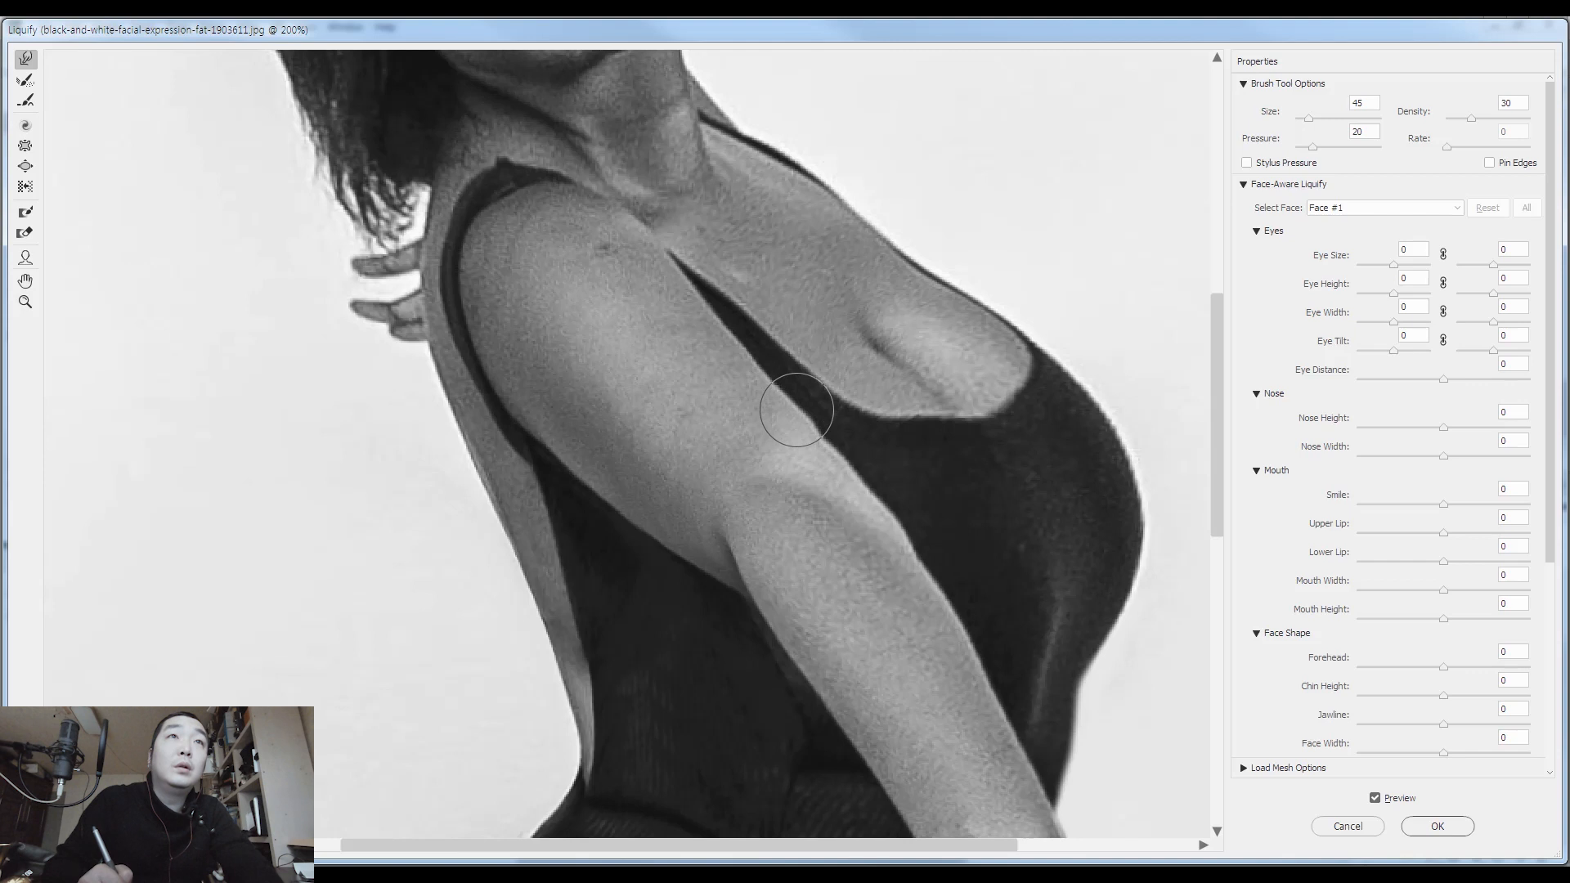
pyautogui.press('[')
pyautogui.press('[')
pyautogui.press('[')
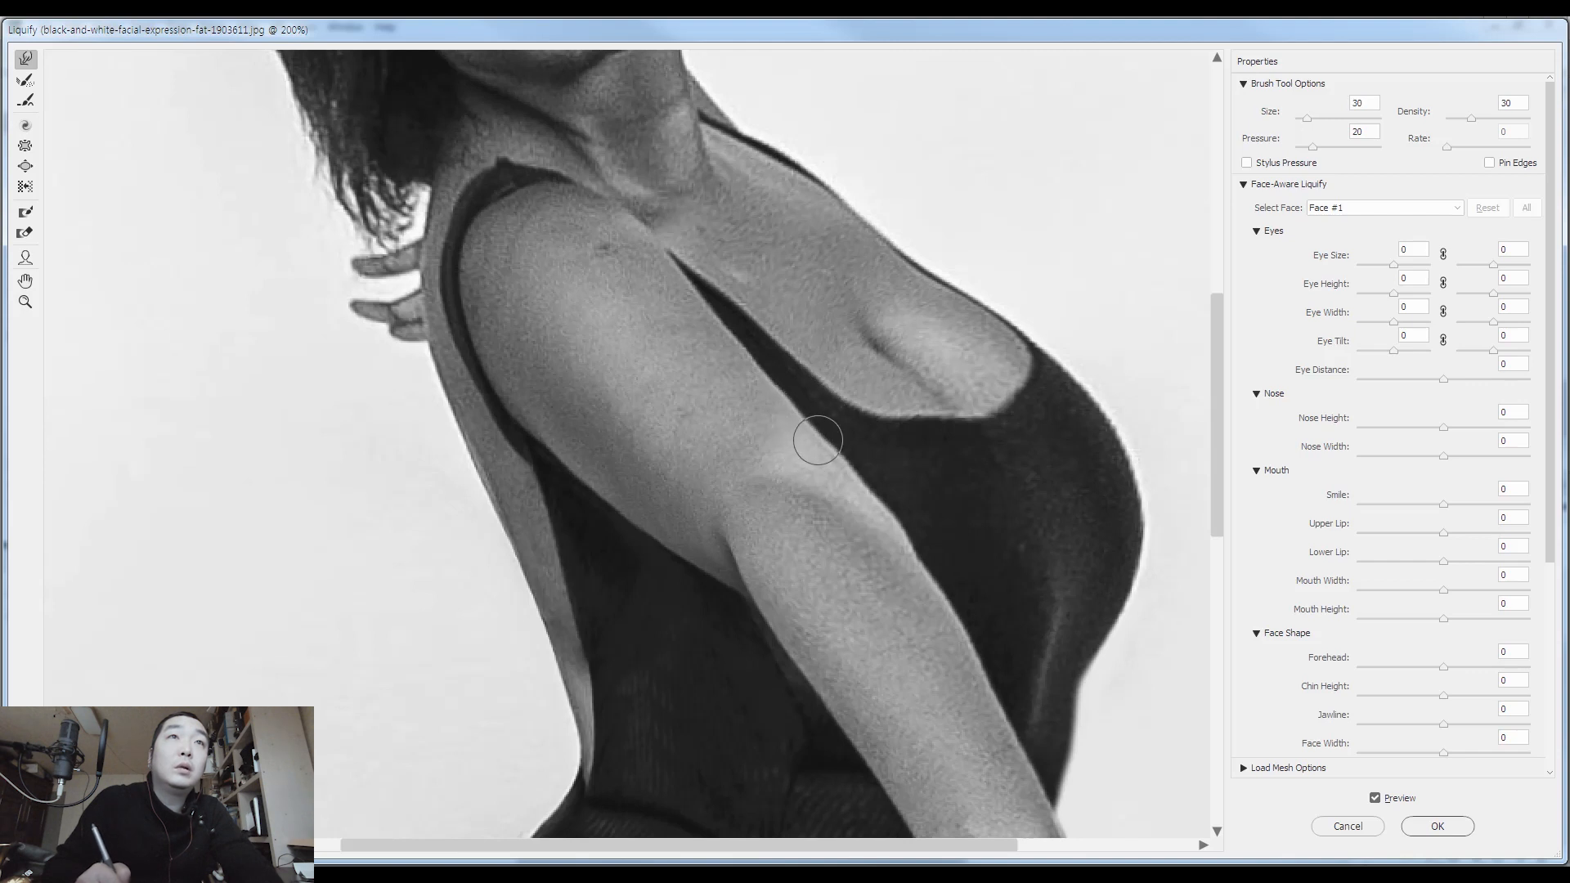
pyautogui.press(']')
pyautogui.press(']')
pyautogui.press(']')
pyautogui.press(']')
pyautogui.press(']')
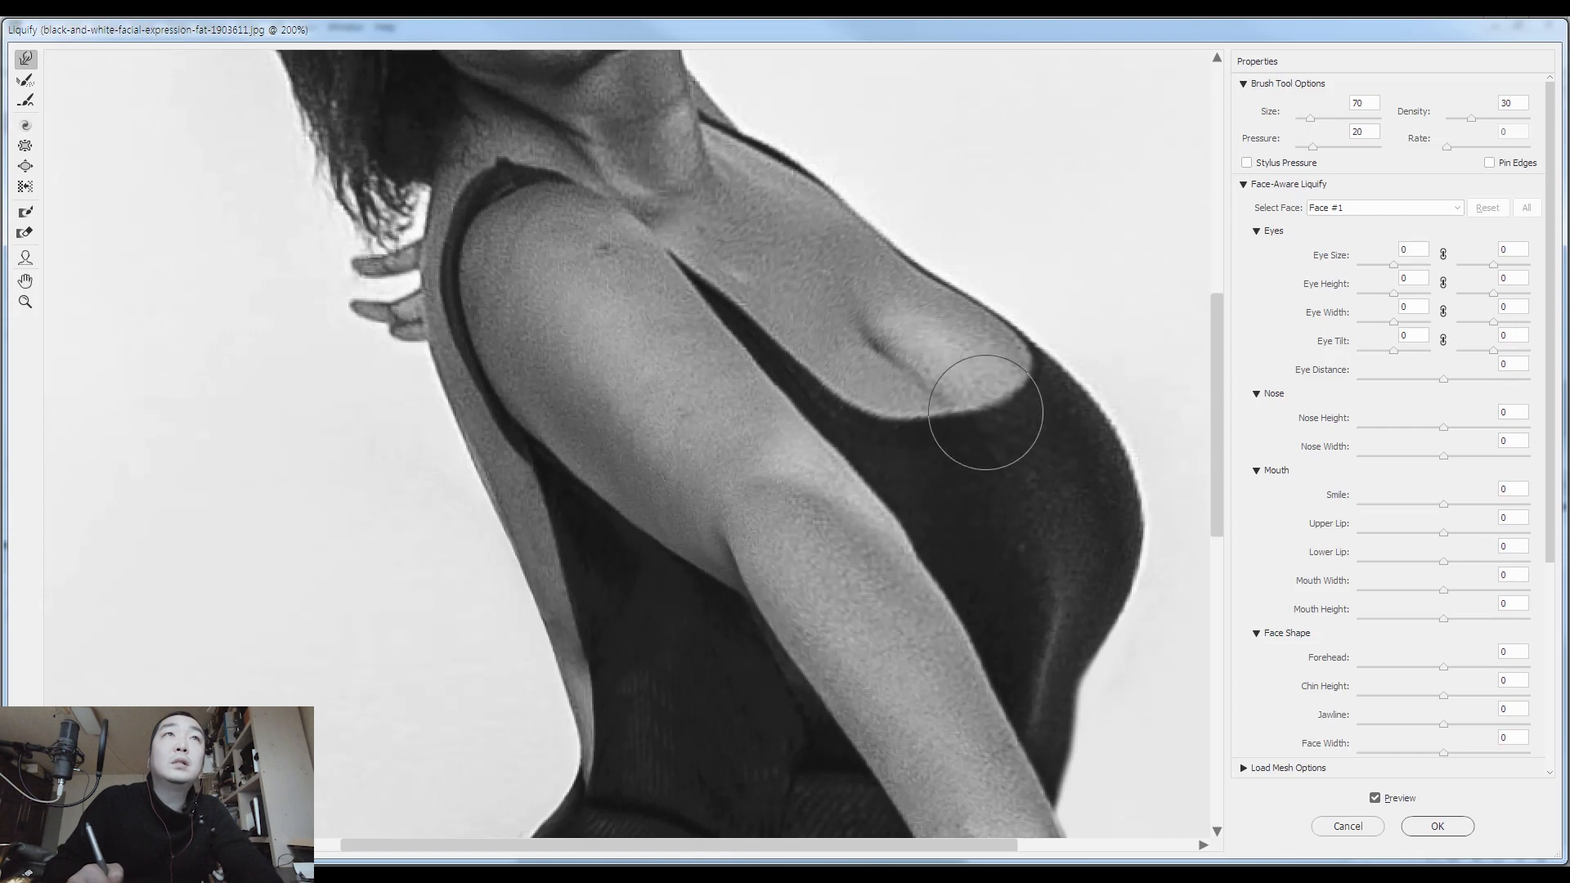
pyautogui.moveTo(842, 298); pyautogui.dragTo(921, 489)
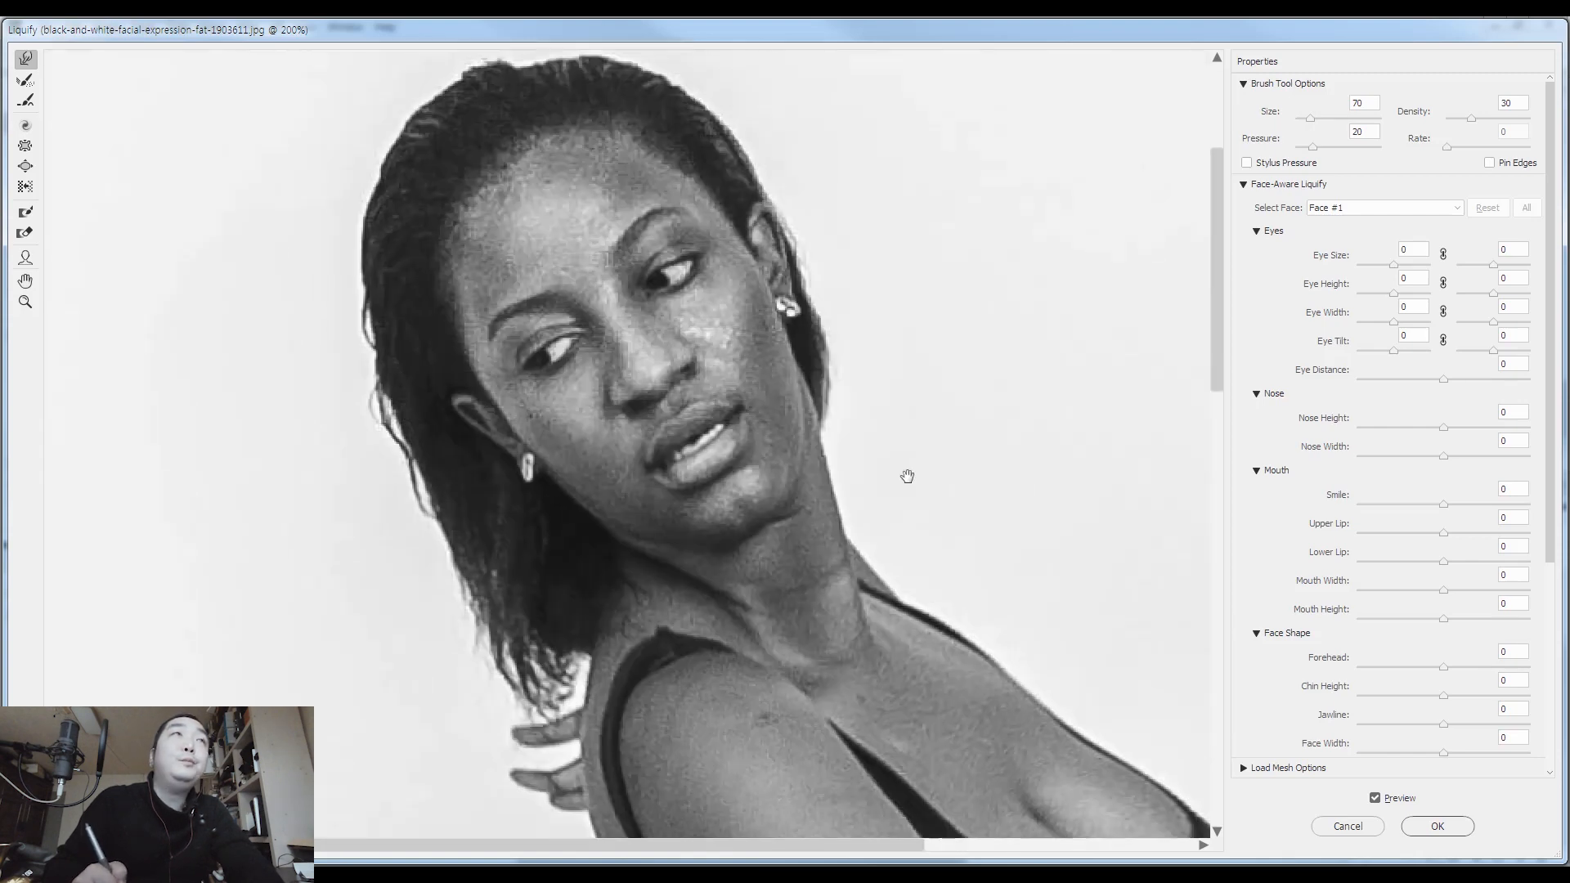
pyautogui.press('Return')
pyautogui.hotkey('ctrl', 'd')
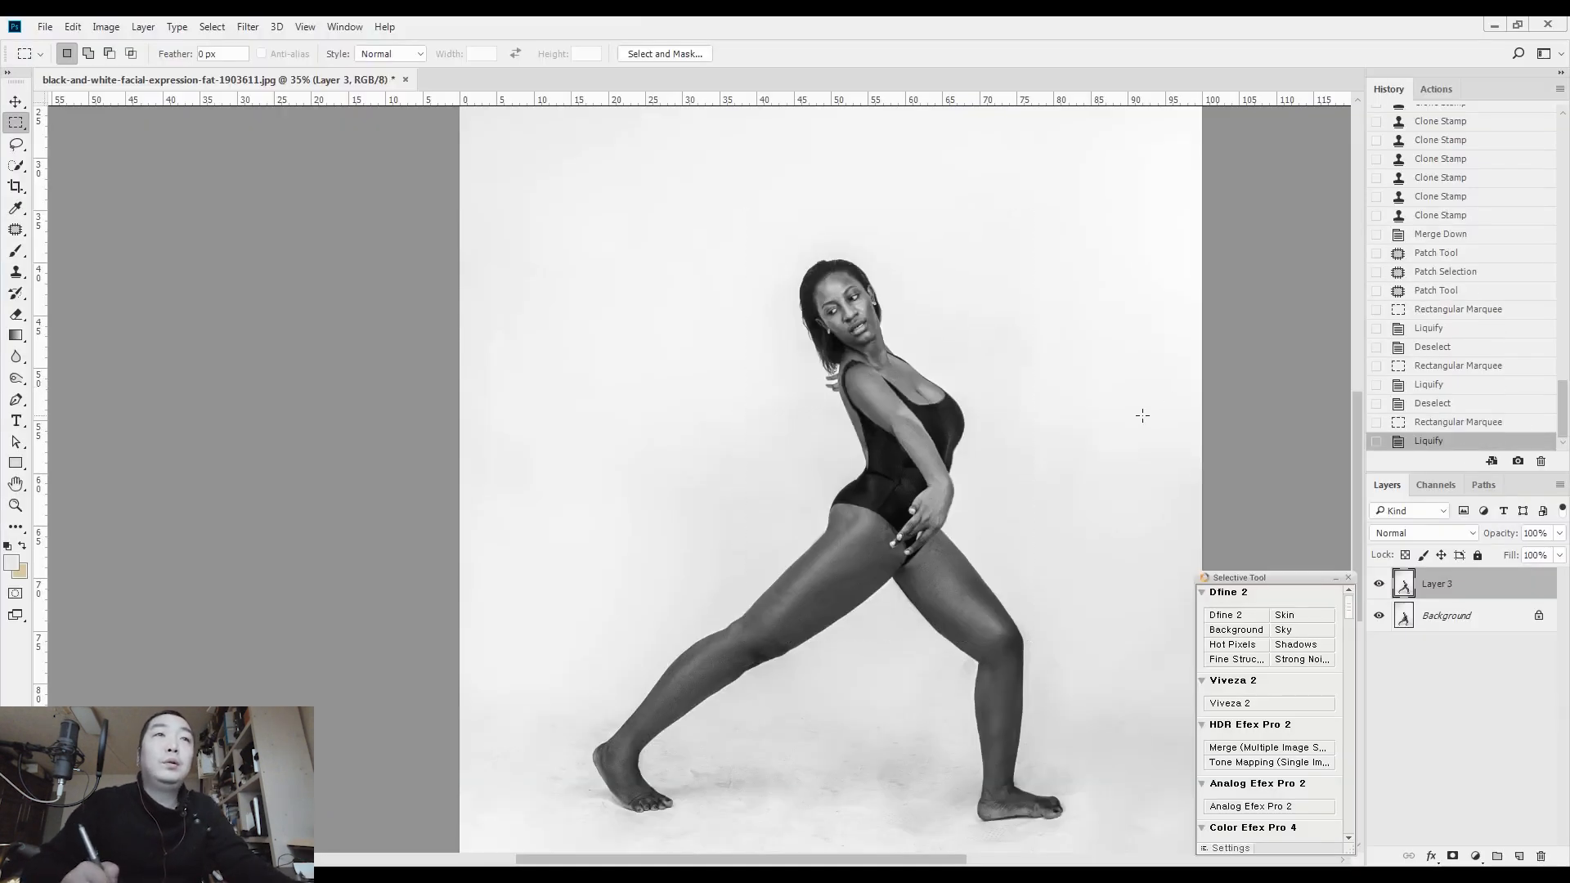
# Patch the creases on the neck below the chin and jaw with clean neck skin
pyautogui.moveTo(862, 301); pyautogui.dragTo(953, 299)
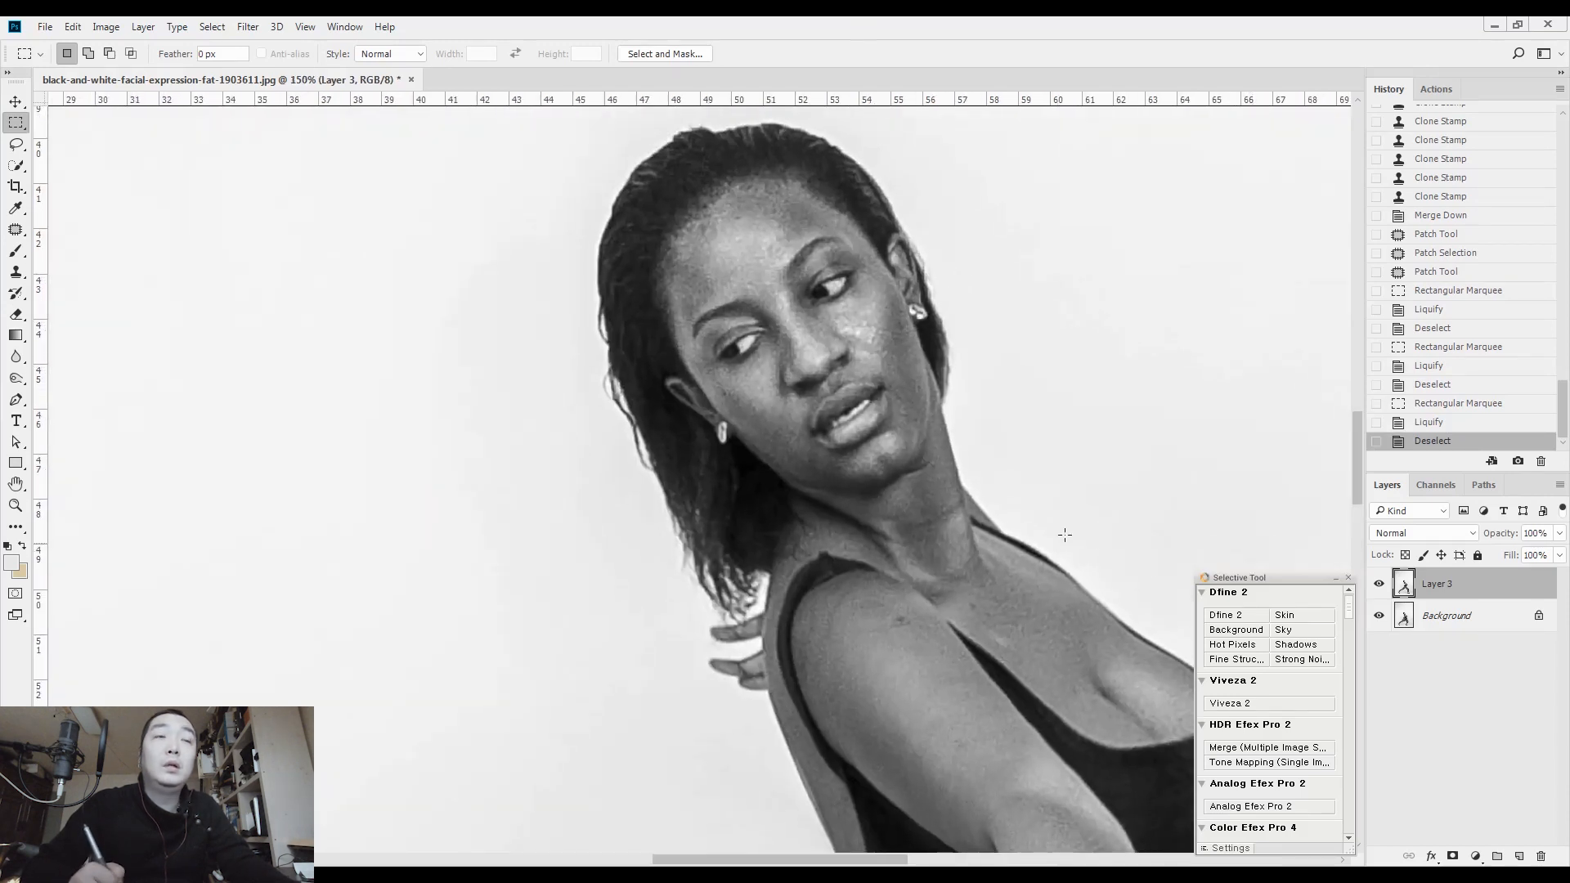
pyautogui.press('j')
pyautogui.moveTo(935, 528); pyautogui.dragTo(954, 533)
pyautogui.moveTo(975, 498); pyautogui.dragTo(960, 435)
pyautogui.hotkey('ctrl', 'd')
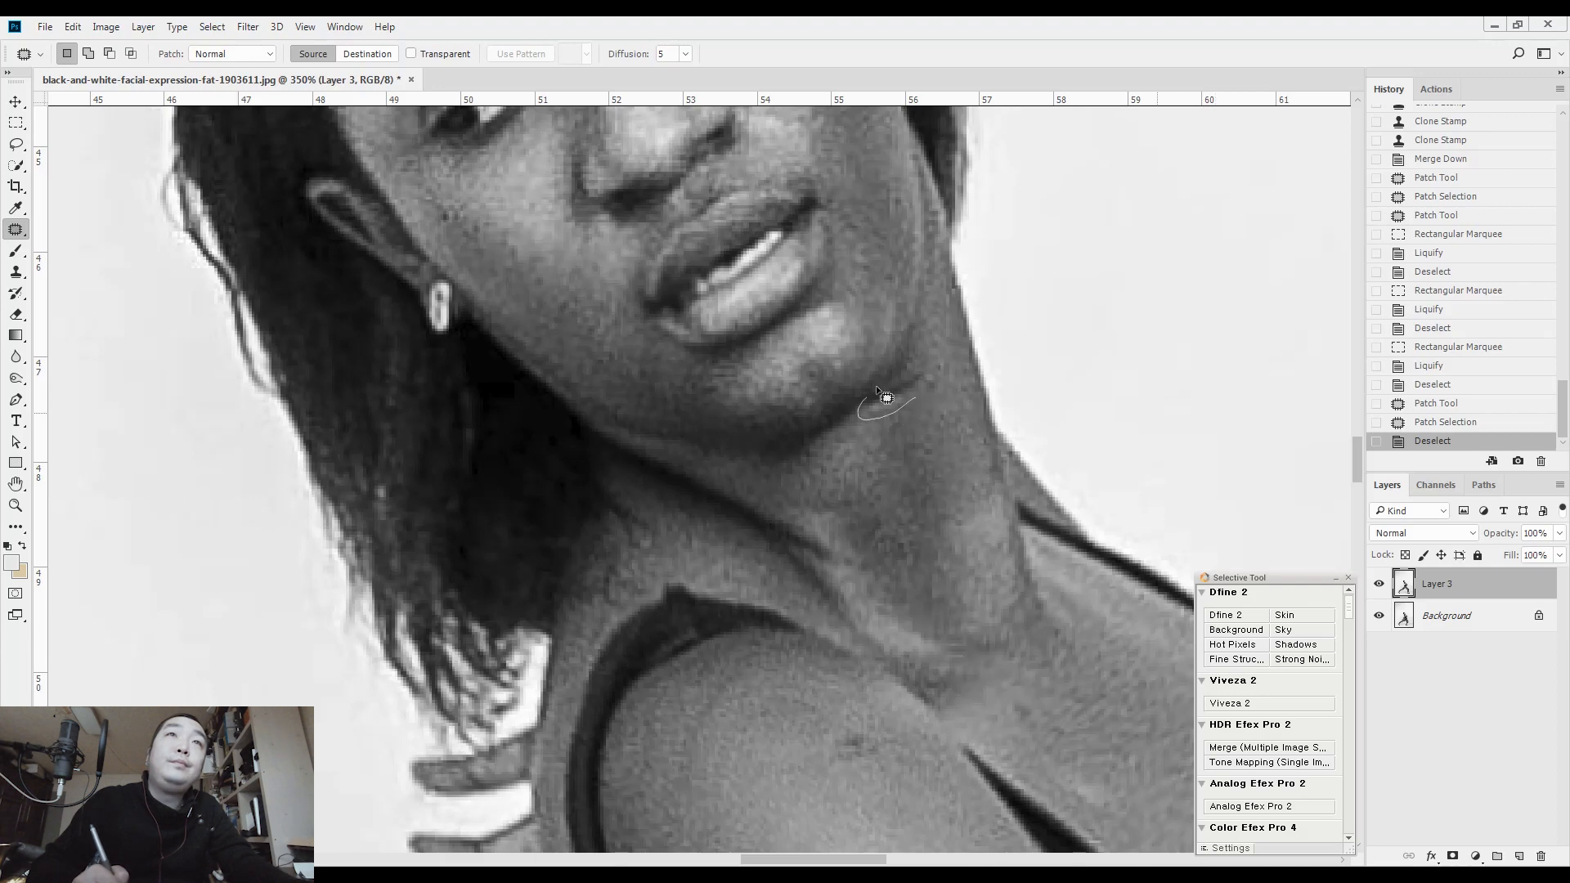
pyautogui.moveTo(937, 419); pyautogui.dragTo(939, 427)
pyautogui.click(943, 480)
pyautogui.moveTo(945, 484); pyautogui.dragTo(867, 338)
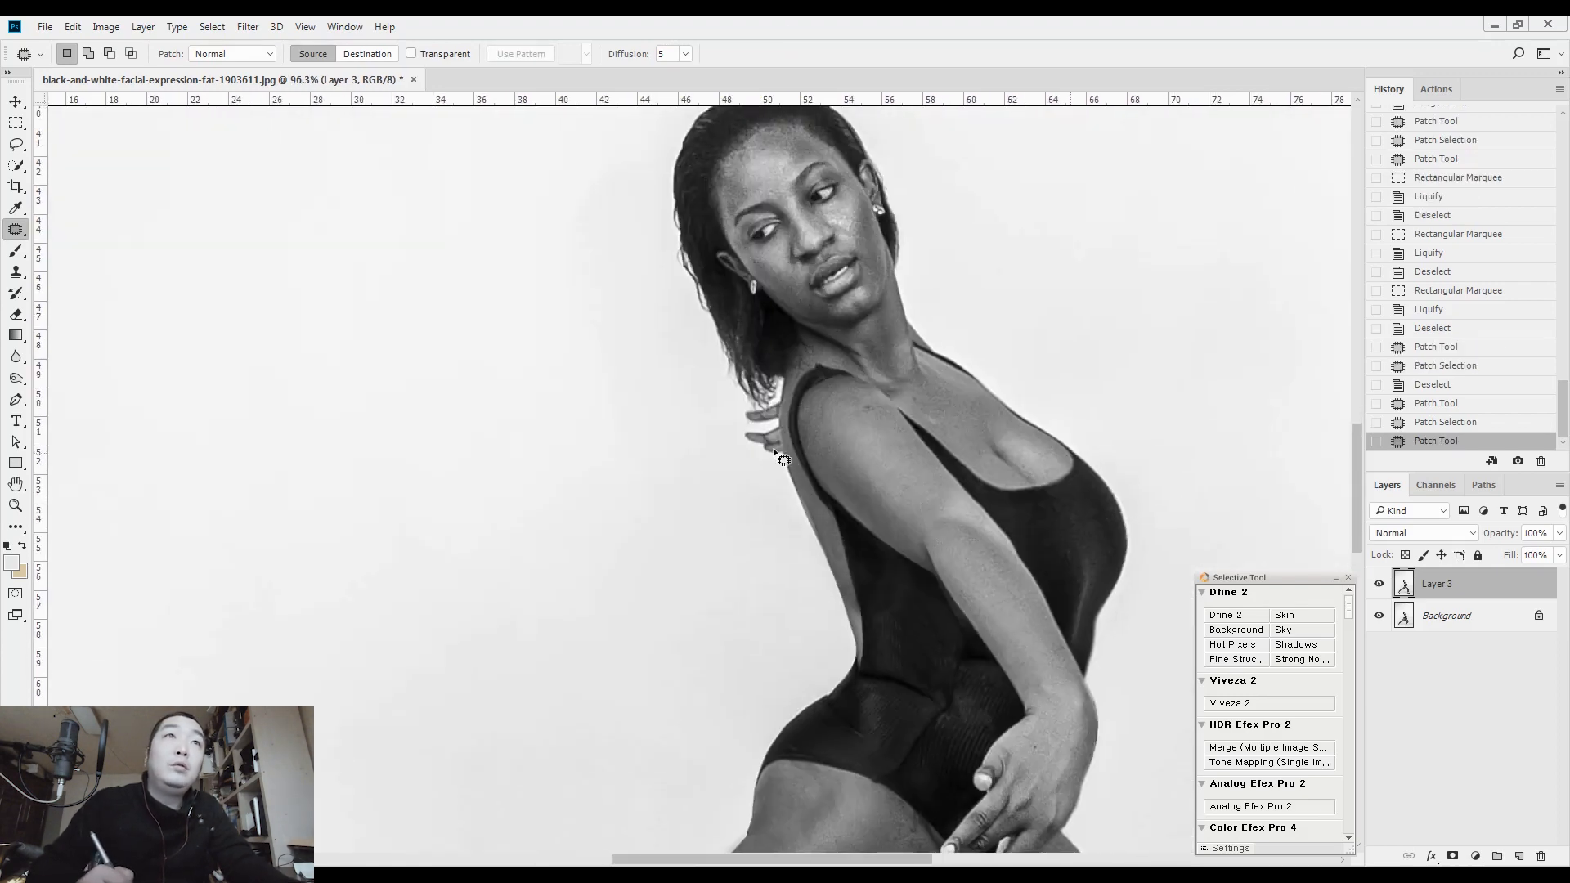
# Select the area around the fingers behind the shoulder, reshape the fingertips in Liquify at brush size 40, and clear the selection
pyautogui.click(1379, 584)
pyautogui.click(1378, 585)
pyautogui.click(1379, 584)
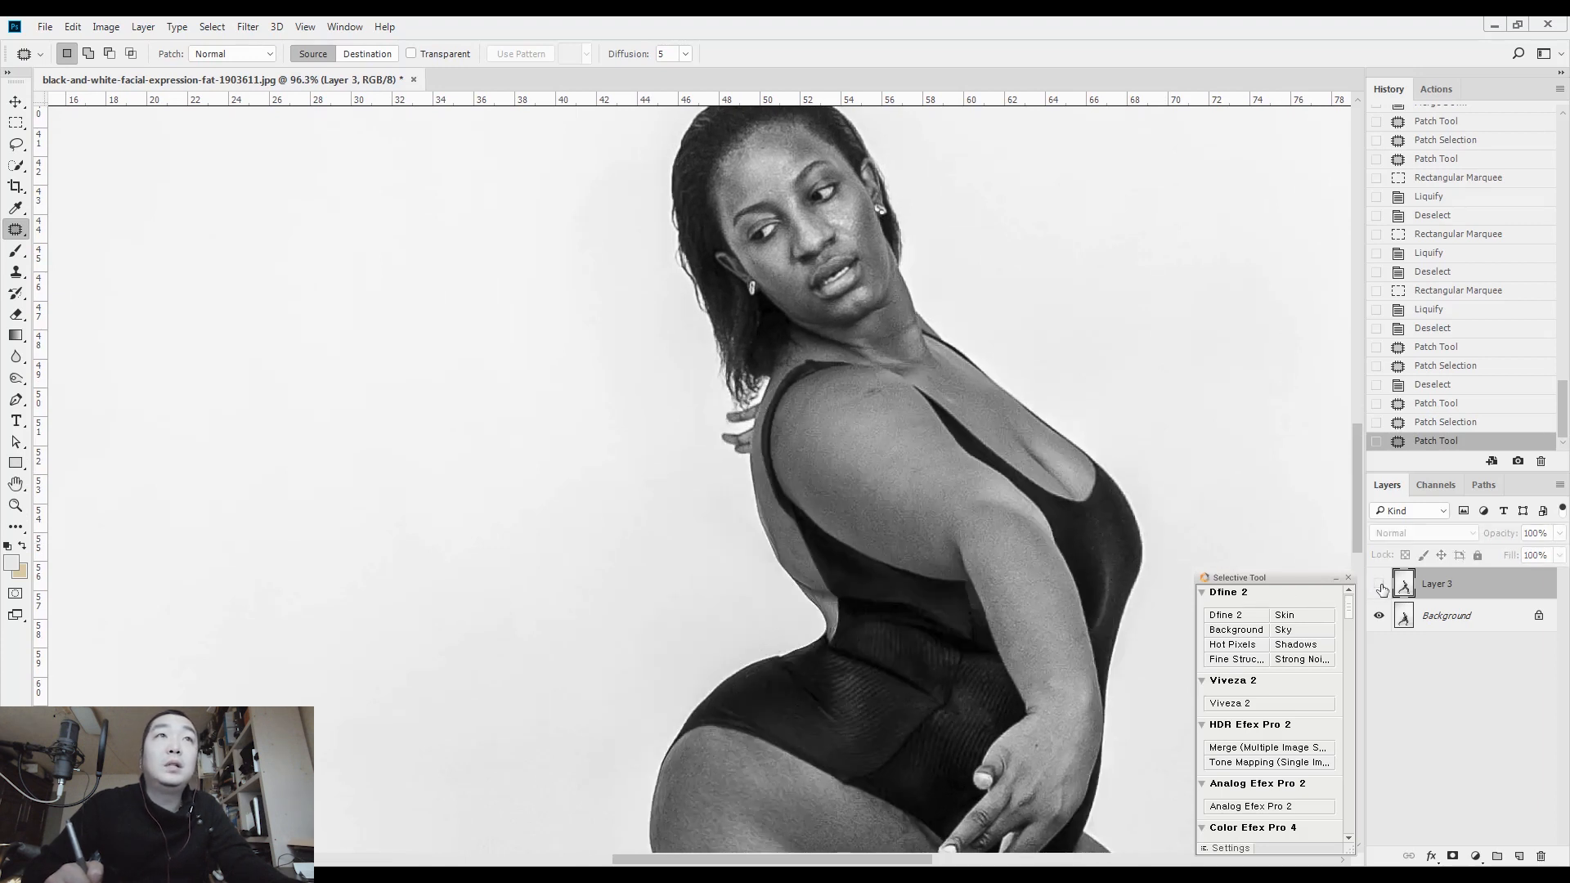
pyautogui.click(1379, 584)
pyautogui.press('m')
pyautogui.moveTo(639, 330); pyautogui.dragTo(901, 575)
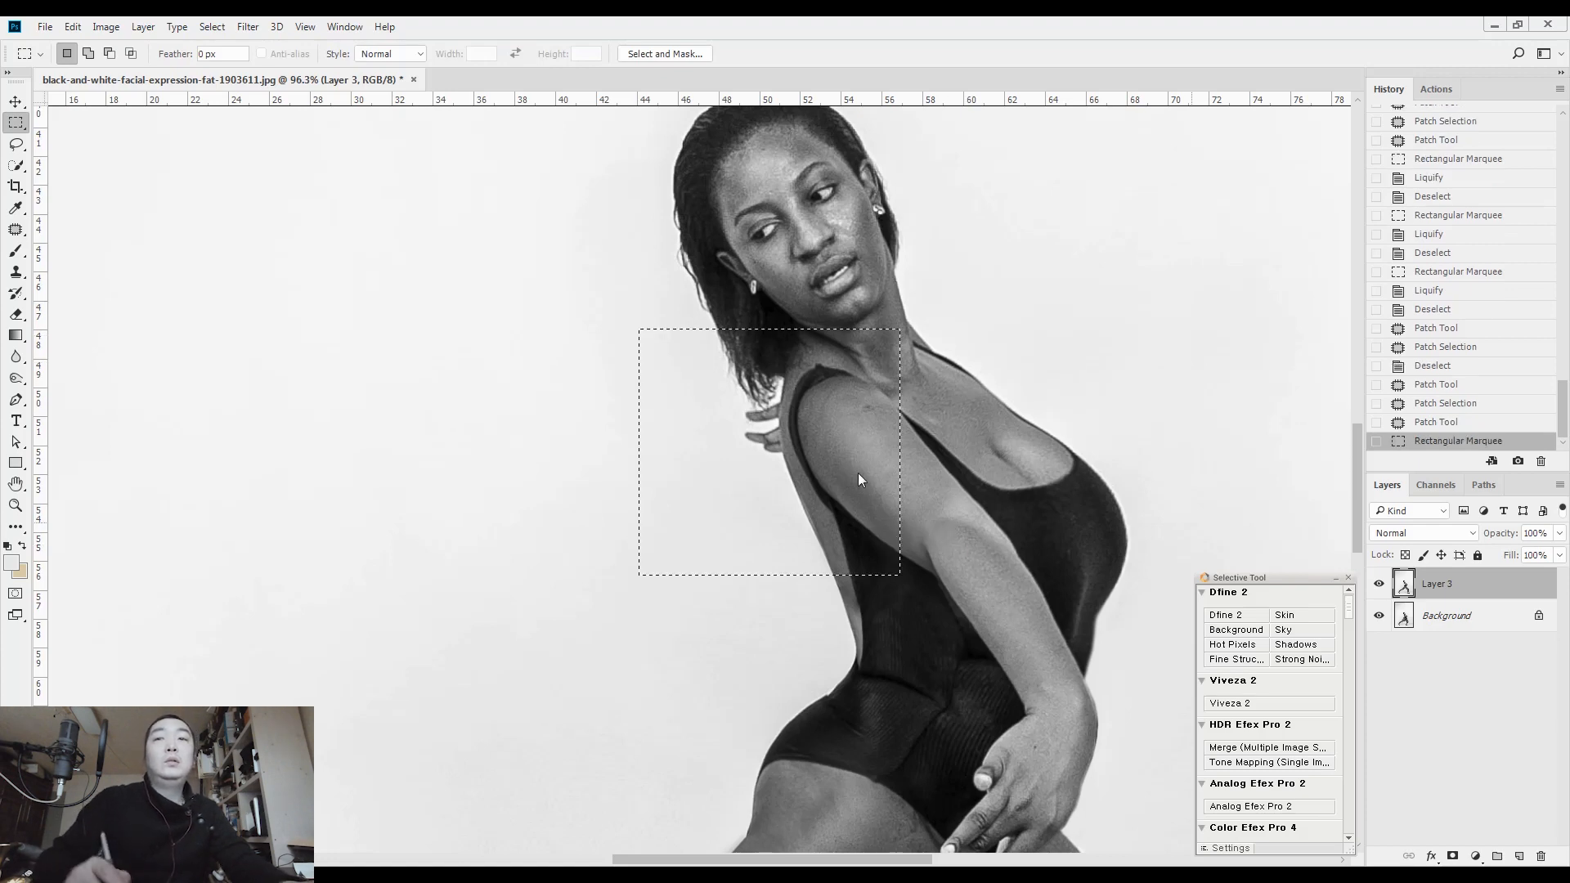
pyautogui.hotkey('ctrl', 'shift', 'x')
pyautogui.press('[')
pyautogui.press('[')
pyautogui.press('[')
pyautogui.moveTo(575, 403)
pyautogui.mouseDown()
pyautogui.moveTo(550, 324)
pyautogui.moveTo(562, 406)
pyautogui.mouseUp()
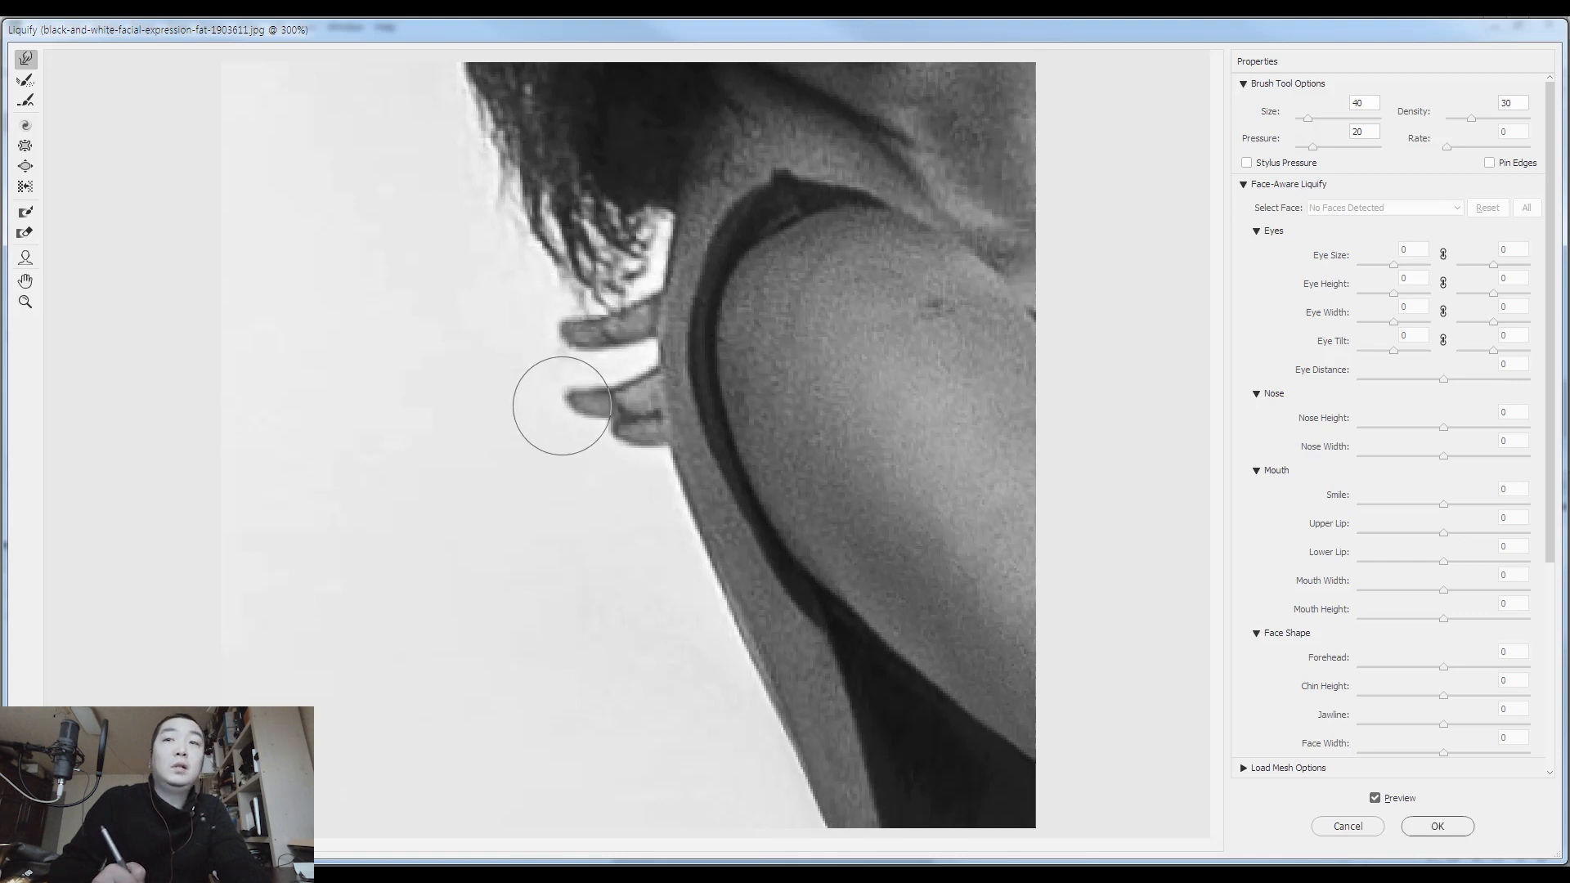
pyautogui.press('Return')
pyautogui.hotkey('ctrl', 'd')
pyautogui.moveTo(911, 529); pyautogui.dragTo(845, 490)
pyautogui.moveTo(881, 552); pyautogui.dragTo(853, 507)
pyautogui.hotkey('ctrl', '0')
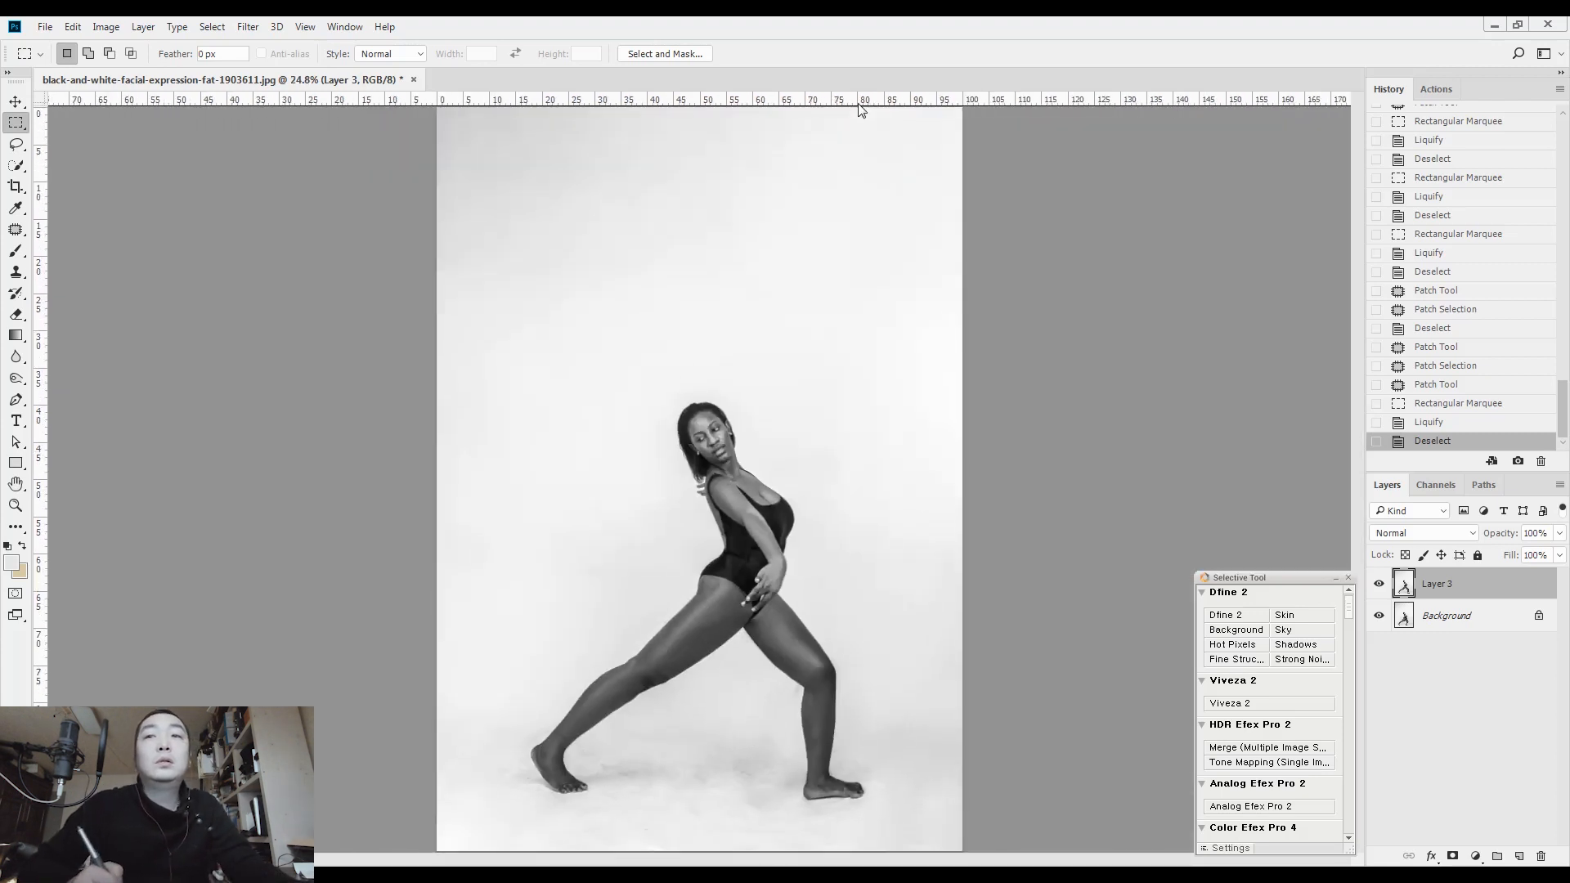
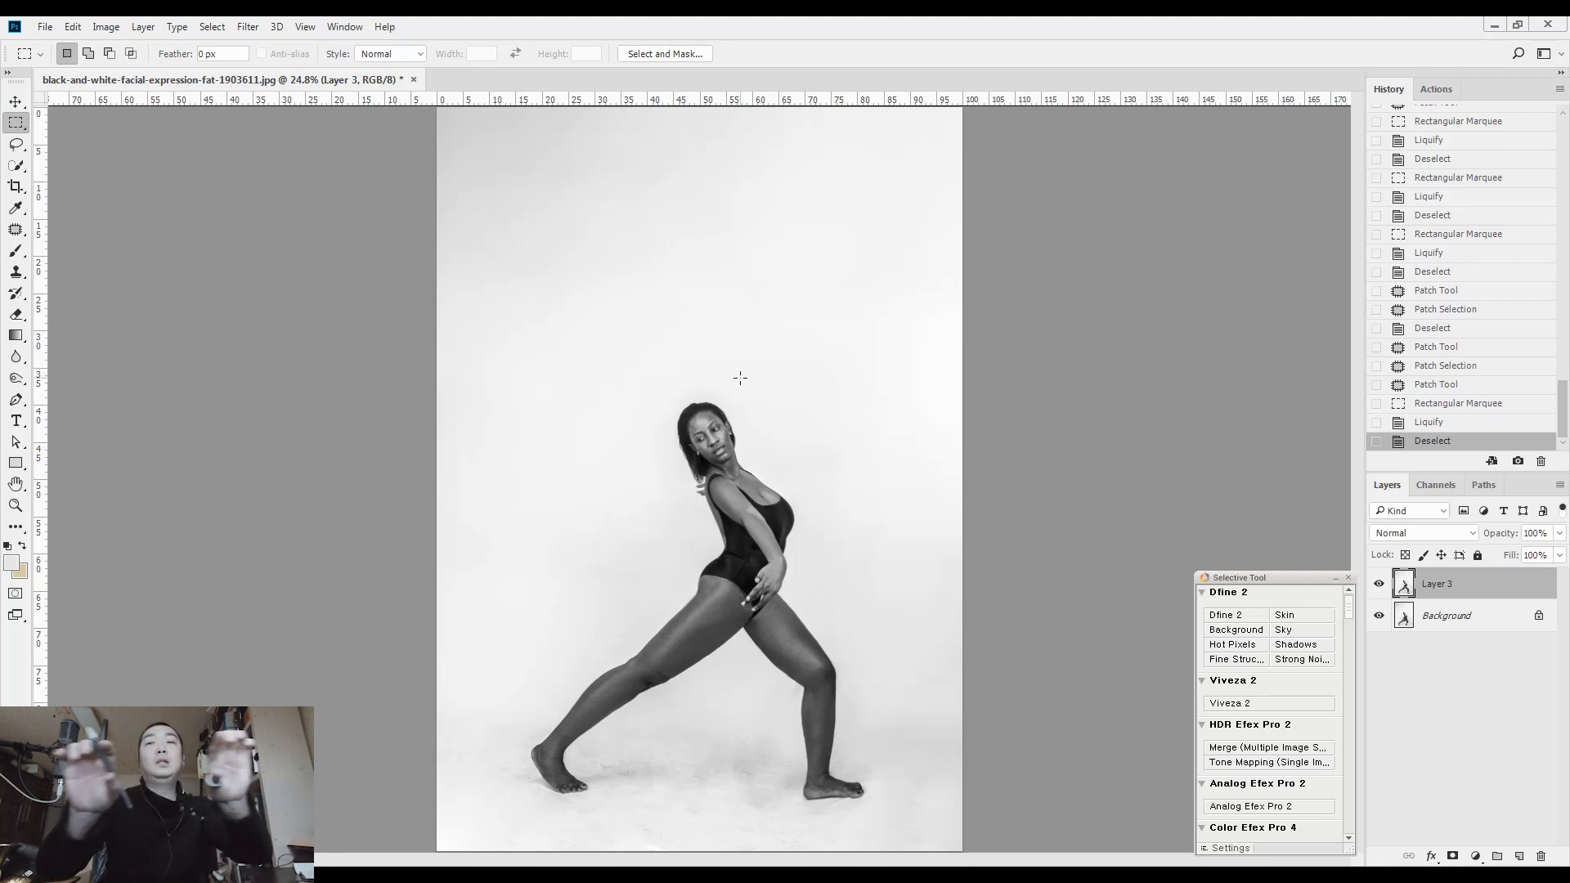
# Patch the small dark spot on the back of the front hand with clean skin from nearby
pyautogui.moveTo(719, 634); pyautogui.dragTo(834, 365)
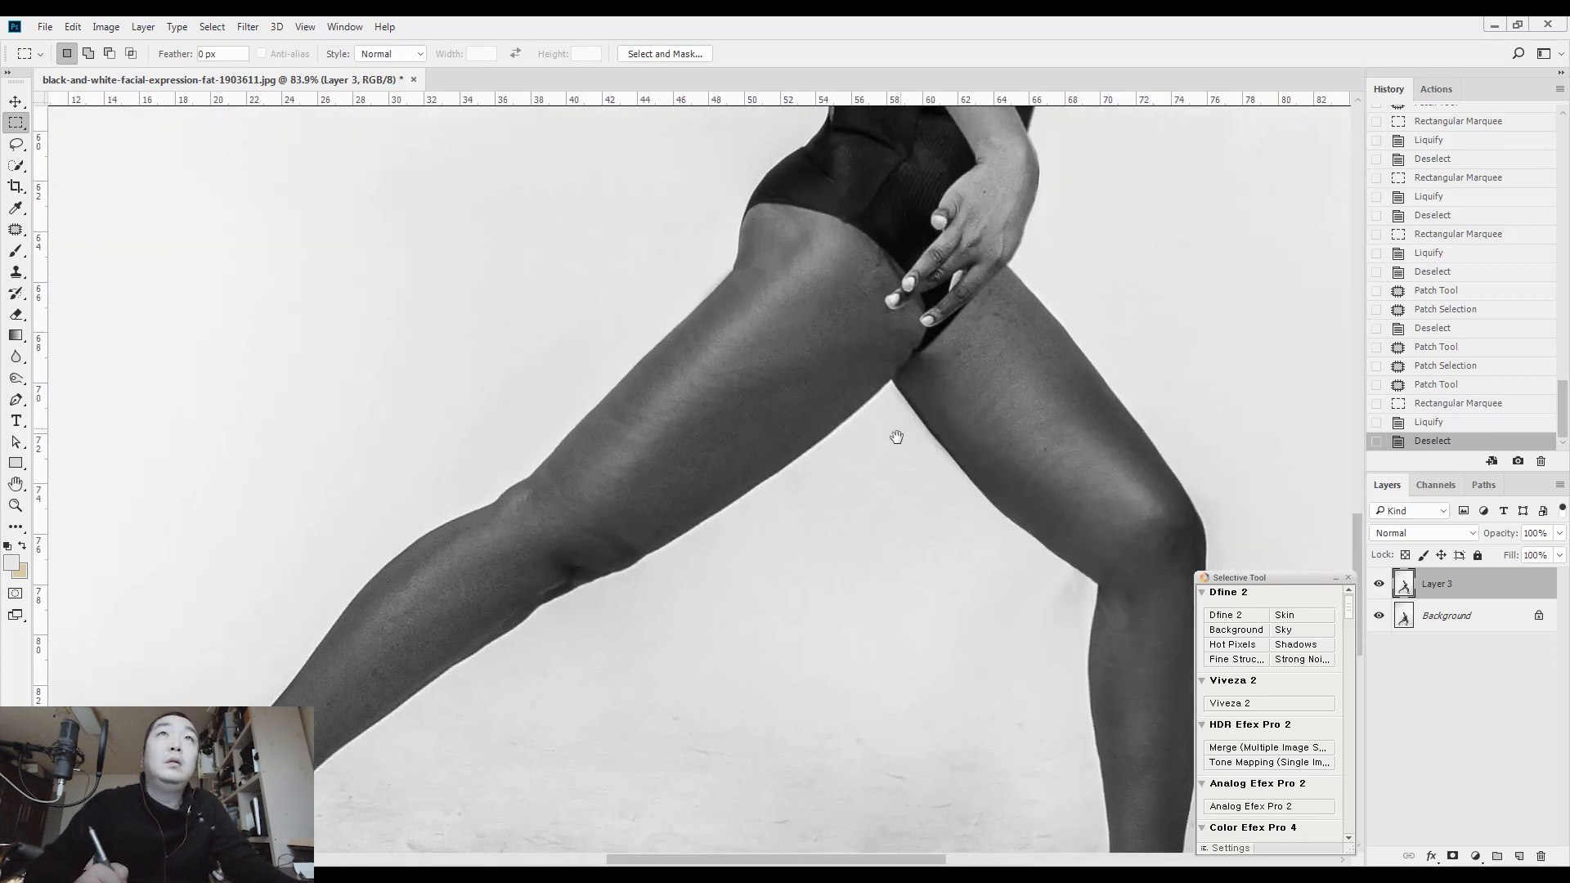
pyautogui.moveTo(897, 438); pyautogui.dragTo(862, 602)
pyautogui.click(957, 350)
pyautogui.press('j')
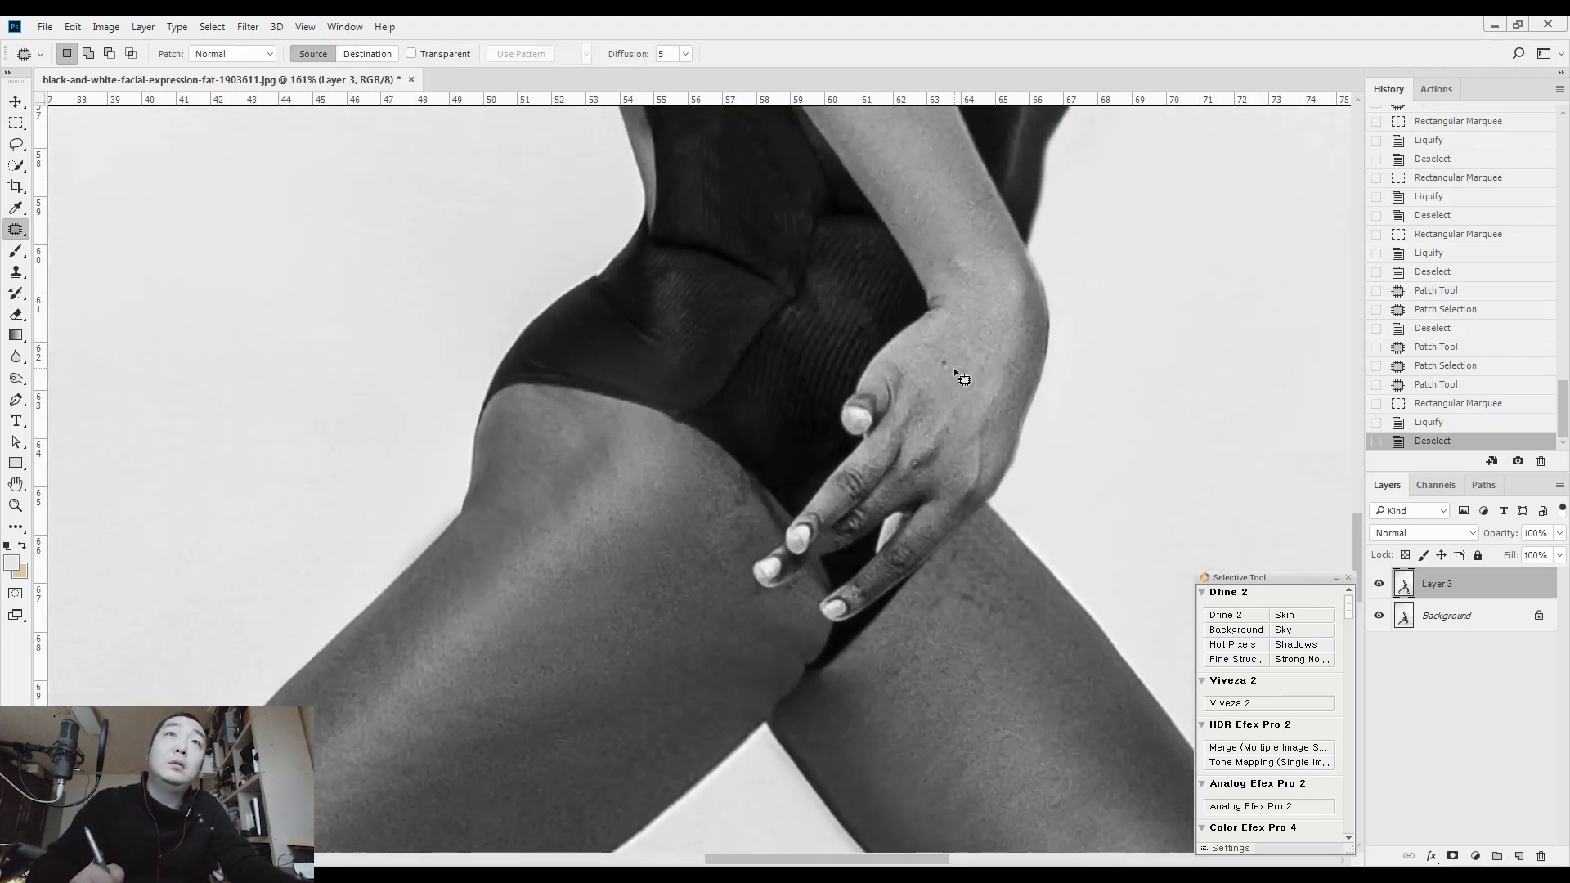
pyautogui.moveTo(946, 360); pyautogui.dragTo(949, 354)
pyautogui.moveTo(945, 364); pyautogui.dragTo(942, 331)
# Patch the small crease on top of the shoulder with clean skin and clear the selection
pyautogui.moveTo(925, 200); pyautogui.dragTo(958, 408)
pyautogui.moveTo(868, 228); pyautogui.dragTo(924, 446)
pyautogui.moveTo(860, 266); pyautogui.dragTo(896, 390)
pyautogui.moveTo(833, 325); pyautogui.dragTo(873, 472)
pyautogui.keyDown('ctrl'); pyautogui.click(871, 473); pyautogui.keyUp('ctrl')
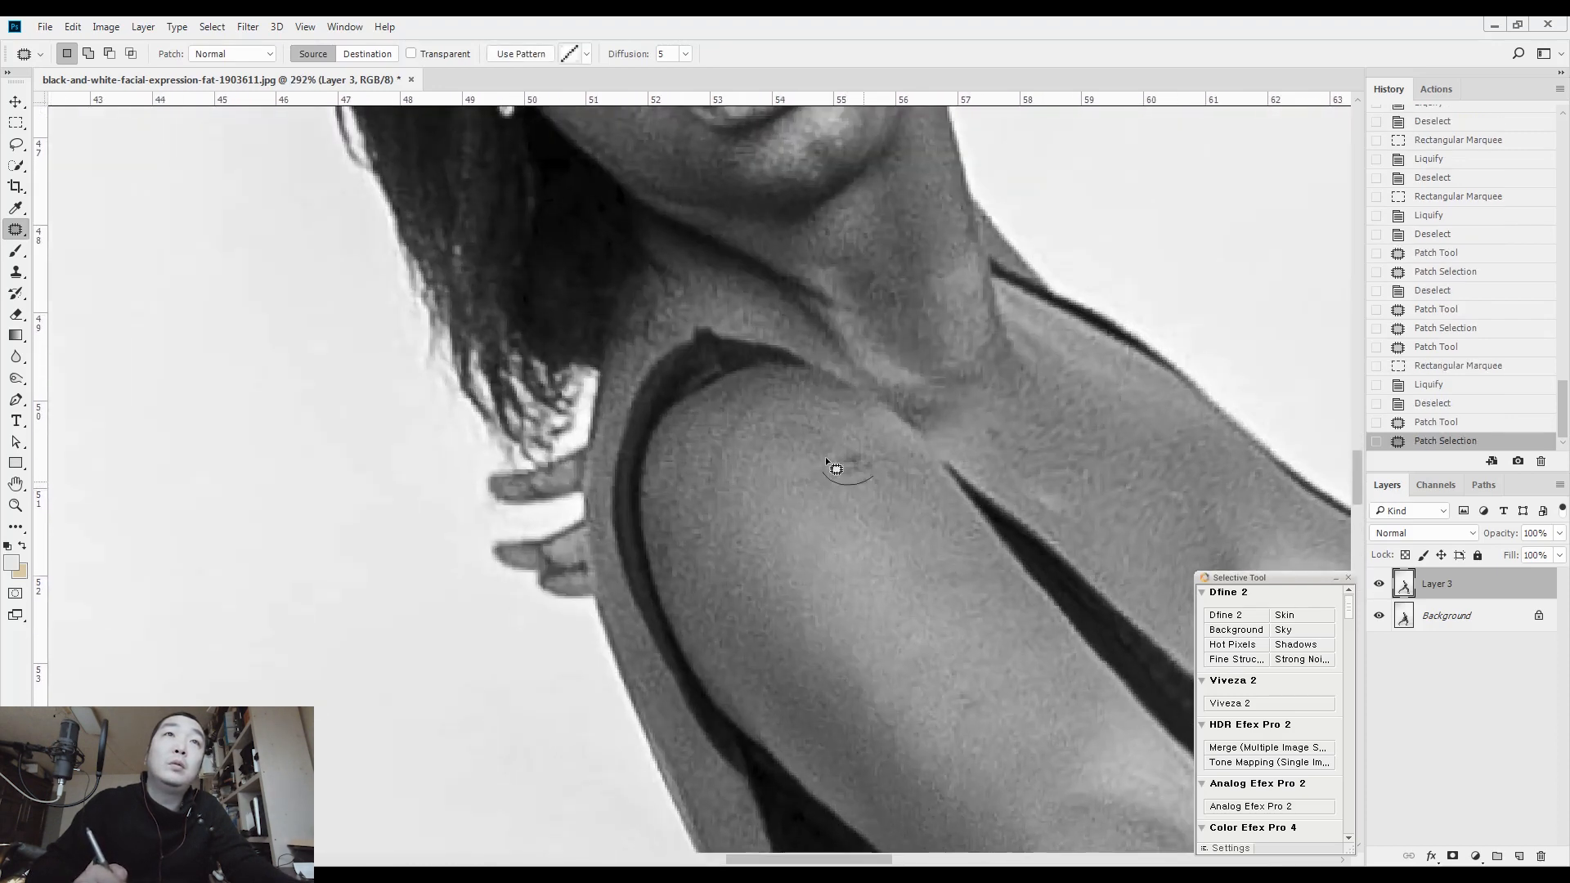
pyautogui.moveTo(863, 472); pyautogui.dragTo(894, 550)
pyautogui.hotkey('ctrl', 'd')
# Patch the blemish on the upper arm with clean arm skin and clear the selection
pyautogui.moveTo(969, 727); pyautogui.dragTo(986, 711)
pyautogui.moveTo(960, 695); pyautogui.dragTo(924, 645)
pyautogui.moveTo(835, 515); pyautogui.dragTo(939, 736)
pyautogui.moveTo(916, 495); pyautogui.dragTo(786, 531)
pyautogui.moveTo(917, 743); pyautogui.dragTo(837, 481)
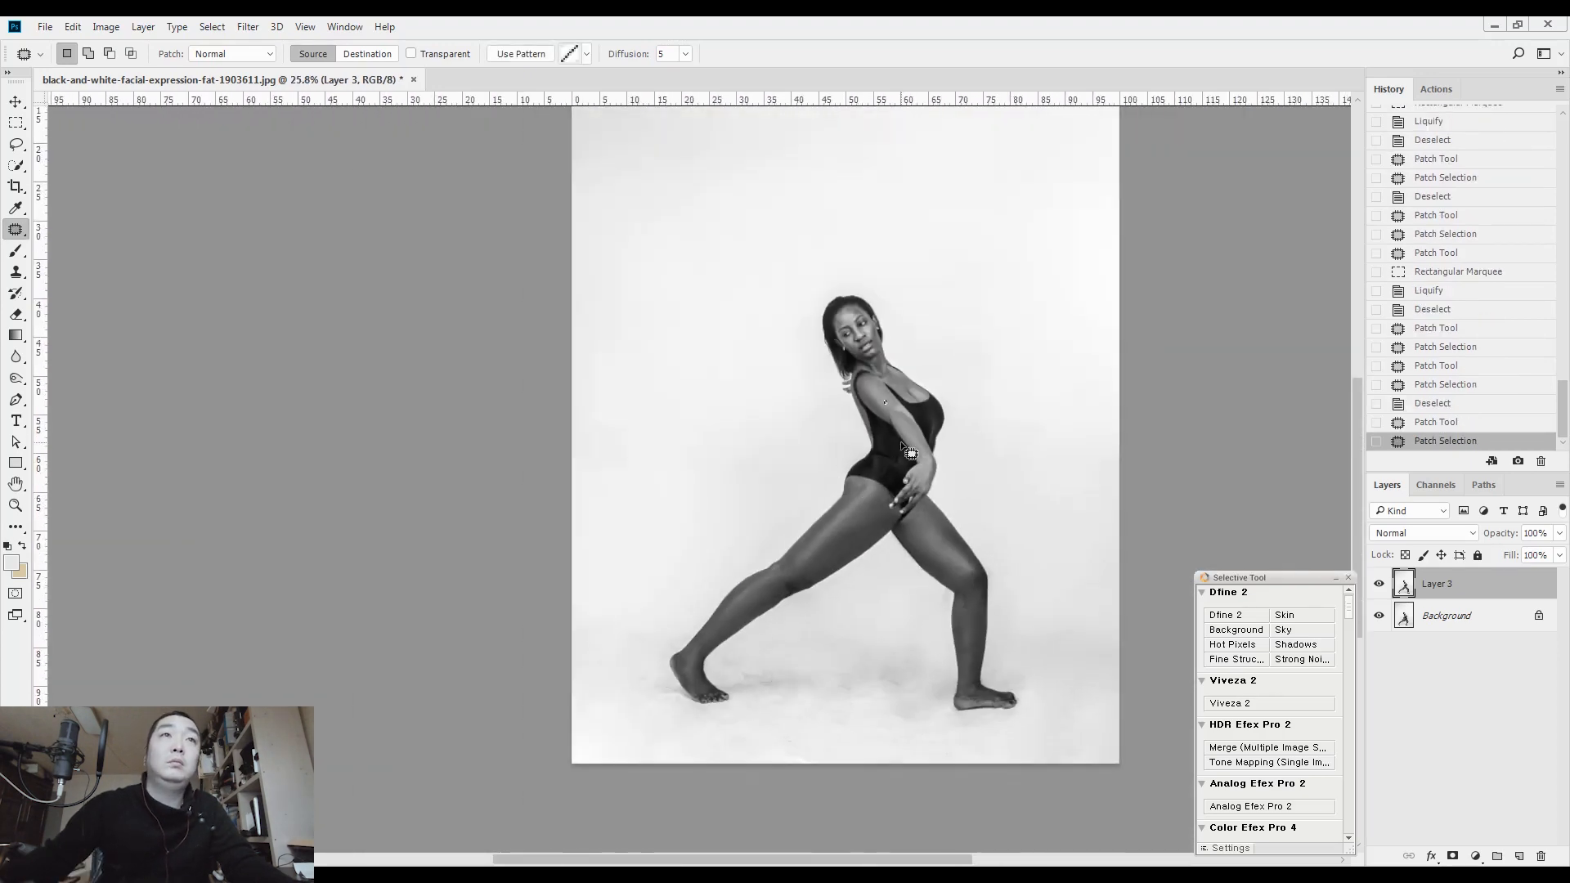
pyautogui.hotkey('ctrl', 'd')
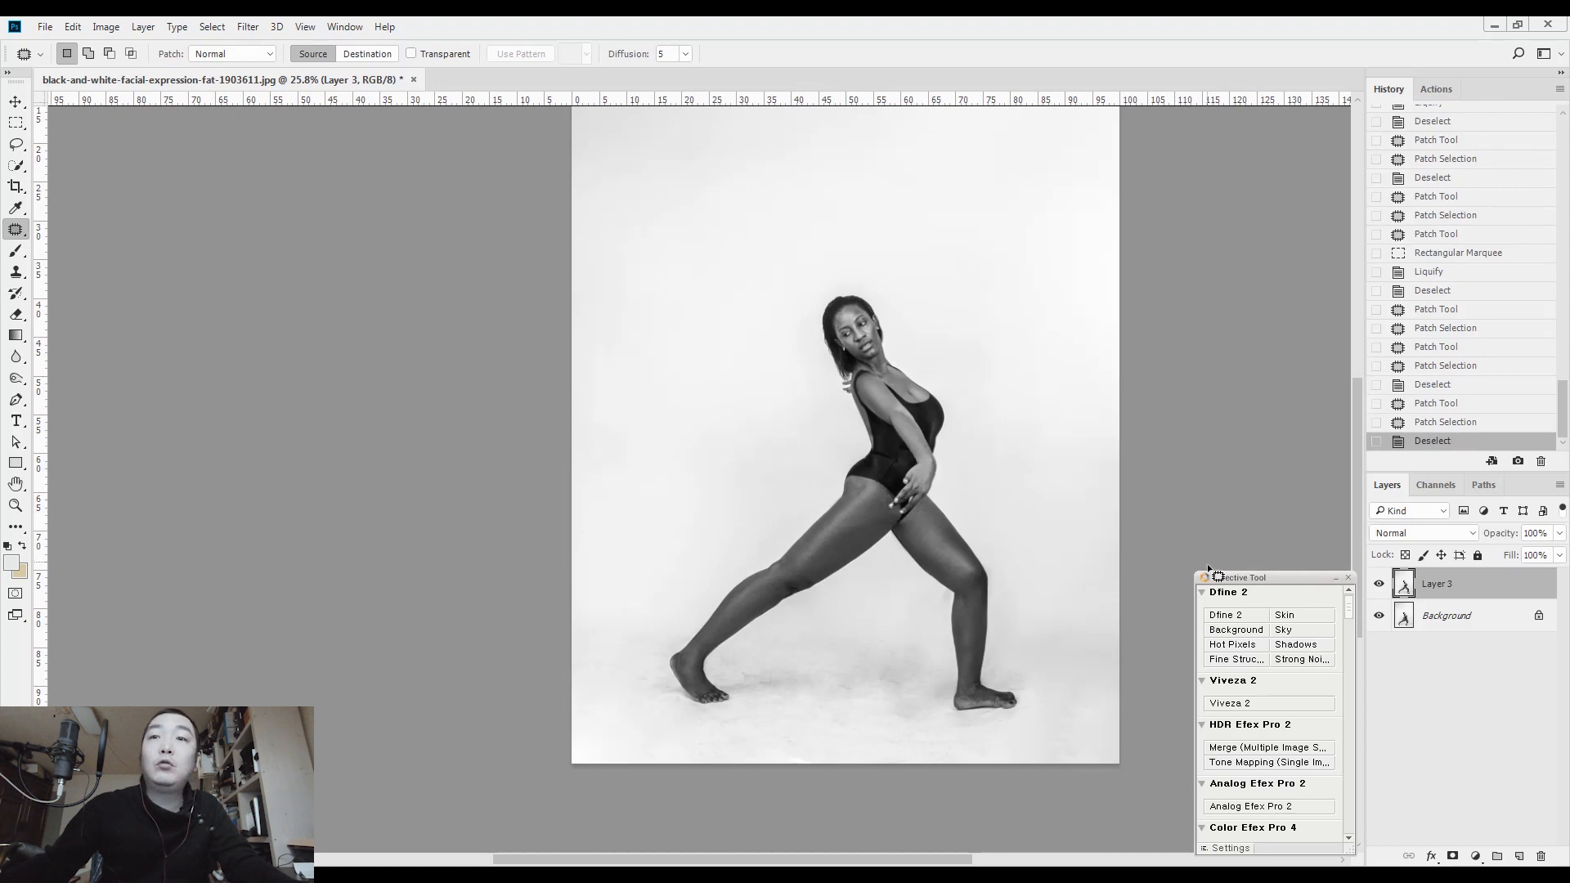
# Add a new empty layer above the retouched figure and set its blending mode to Color
pyautogui.click(1520, 856)
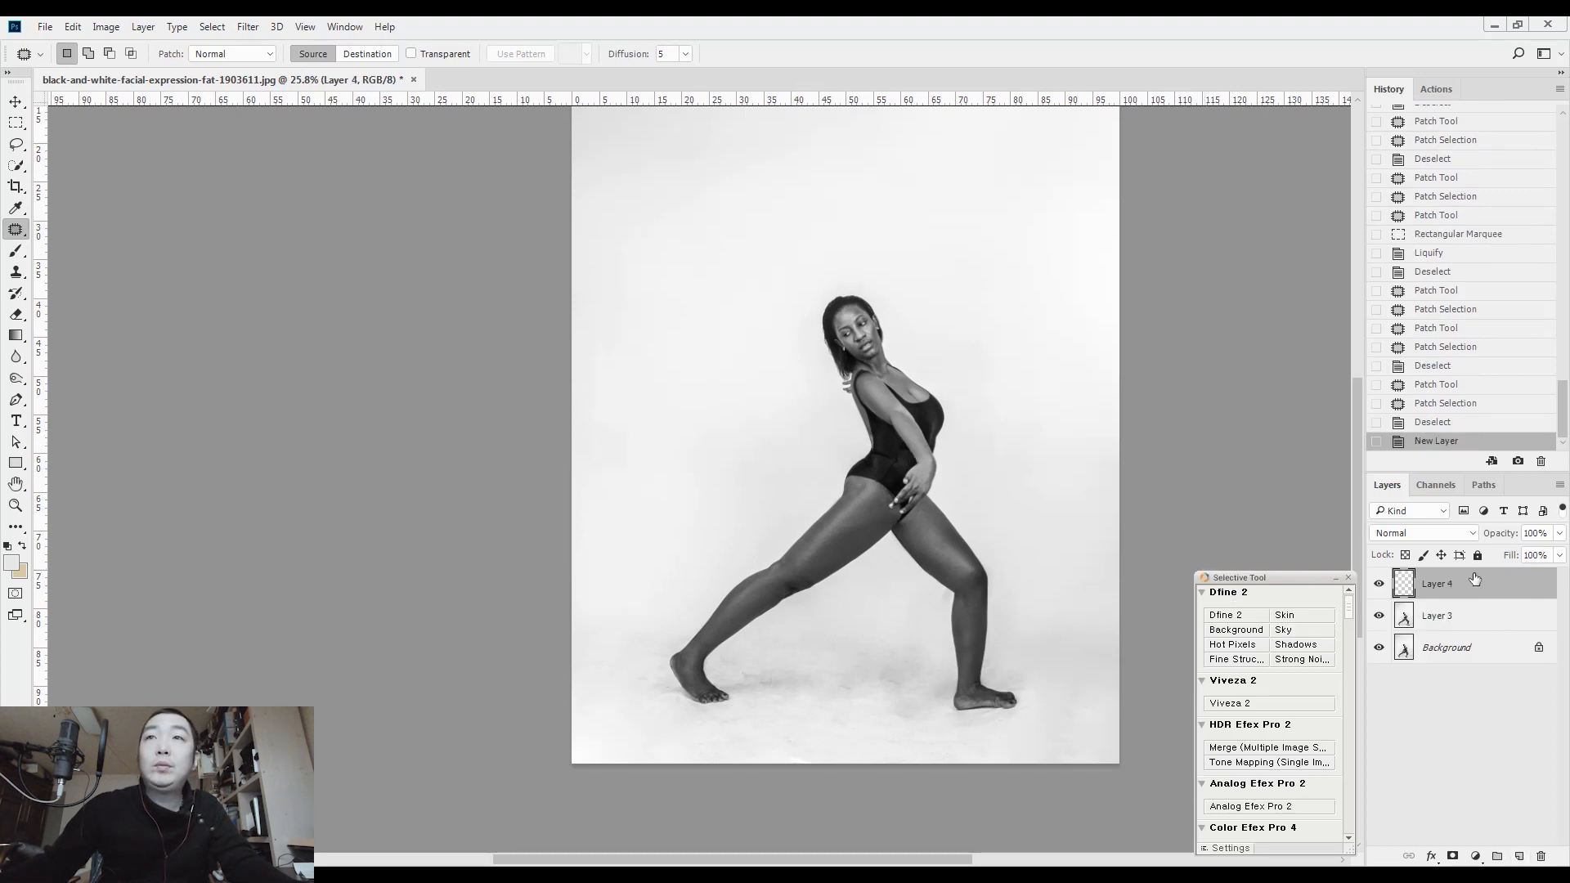
pyautogui.click(1452, 534)
pyautogui.click(1431, 503)
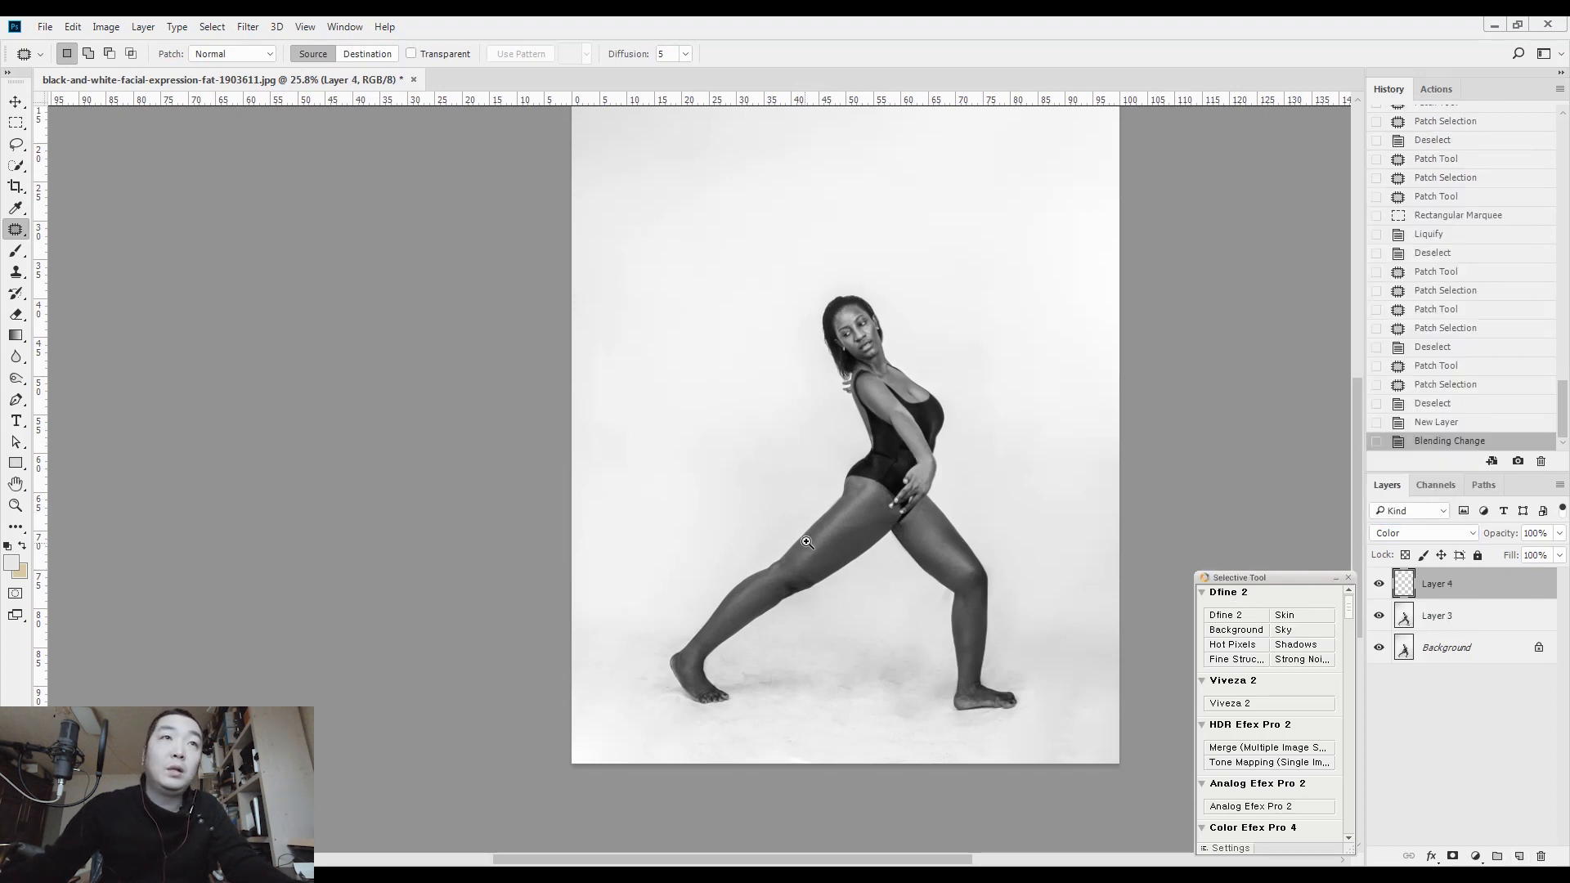
# Swap the beige in as foreground colour and brush it over the middle of the back leg's thigh at size 200
pyautogui.scroll(5, 810, 539)
pyautogui.press('b')
pyautogui.click(23, 547)
pyautogui.moveTo(807, 578); pyautogui.dragTo(929, 473)
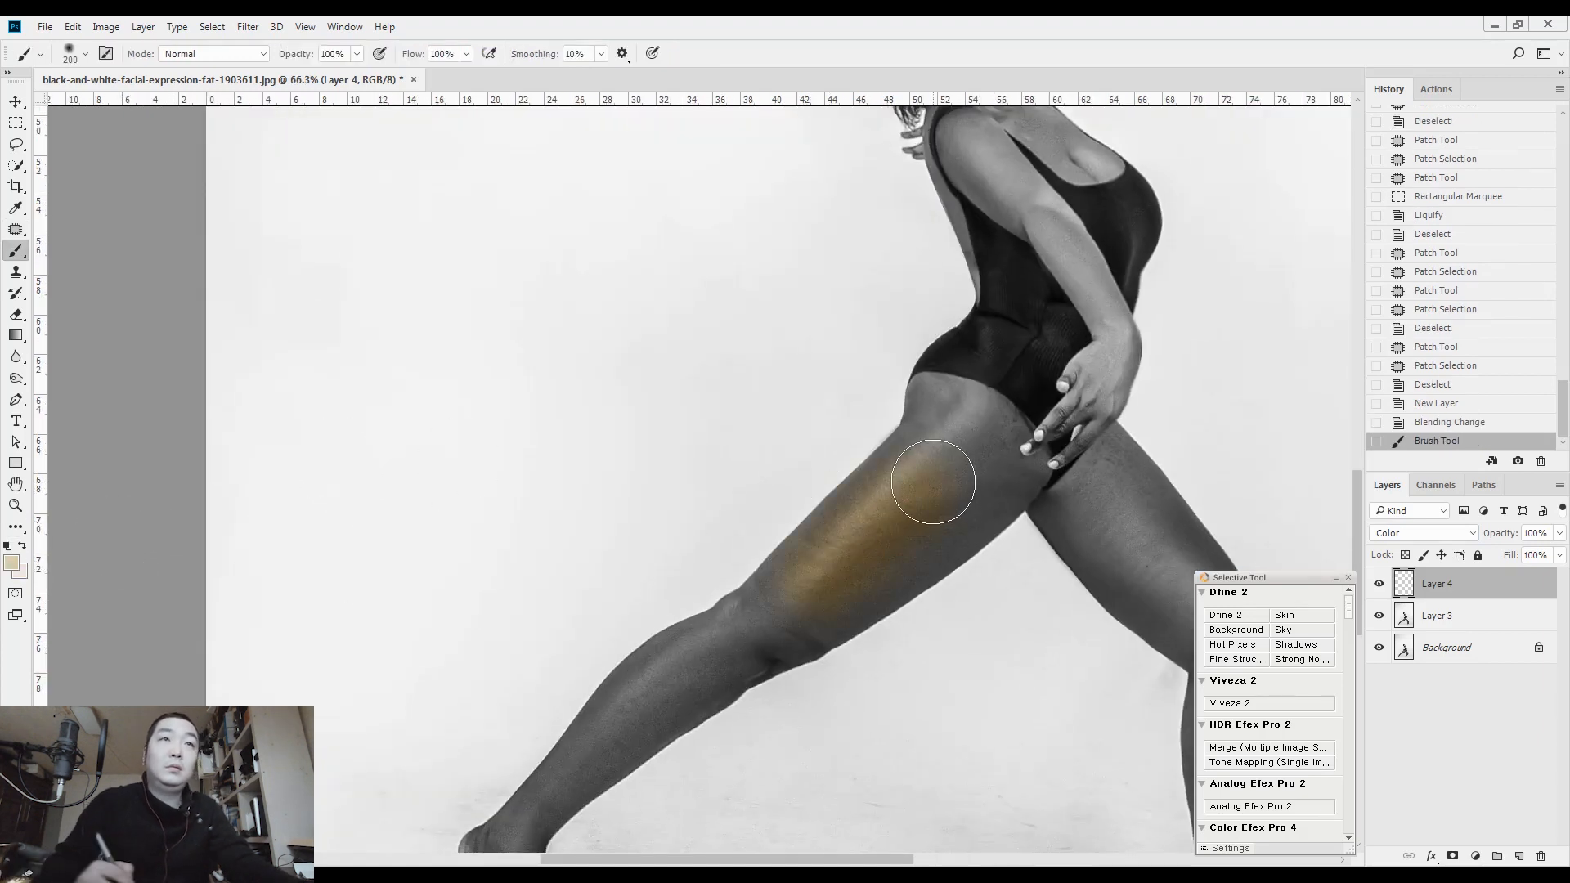
# Brush the beige tint over the back foot and its toes at brush size 45
pyautogui.moveTo(783, 479); pyautogui.dragTo(864, 278)
pyautogui.press('[')
pyautogui.press('[')
pyautogui.press('[')
pyautogui.press('[')
pyautogui.press('[')
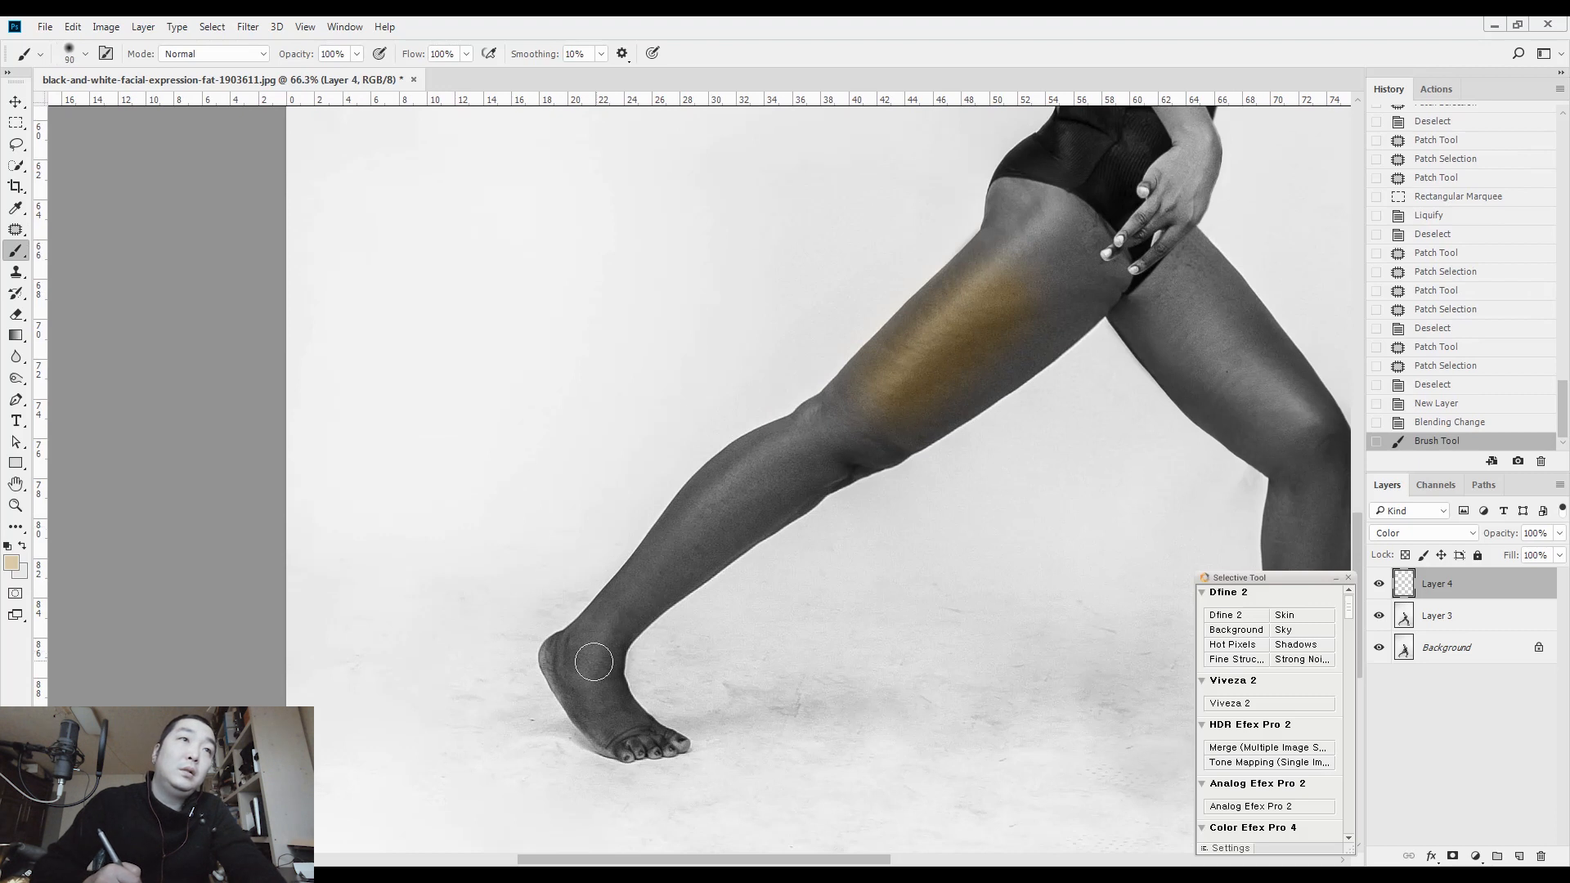
pyautogui.press('[')
pyautogui.press('[')
pyautogui.press('[')
pyautogui.moveTo(649, 730); pyautogui.dragTo(679, 745)
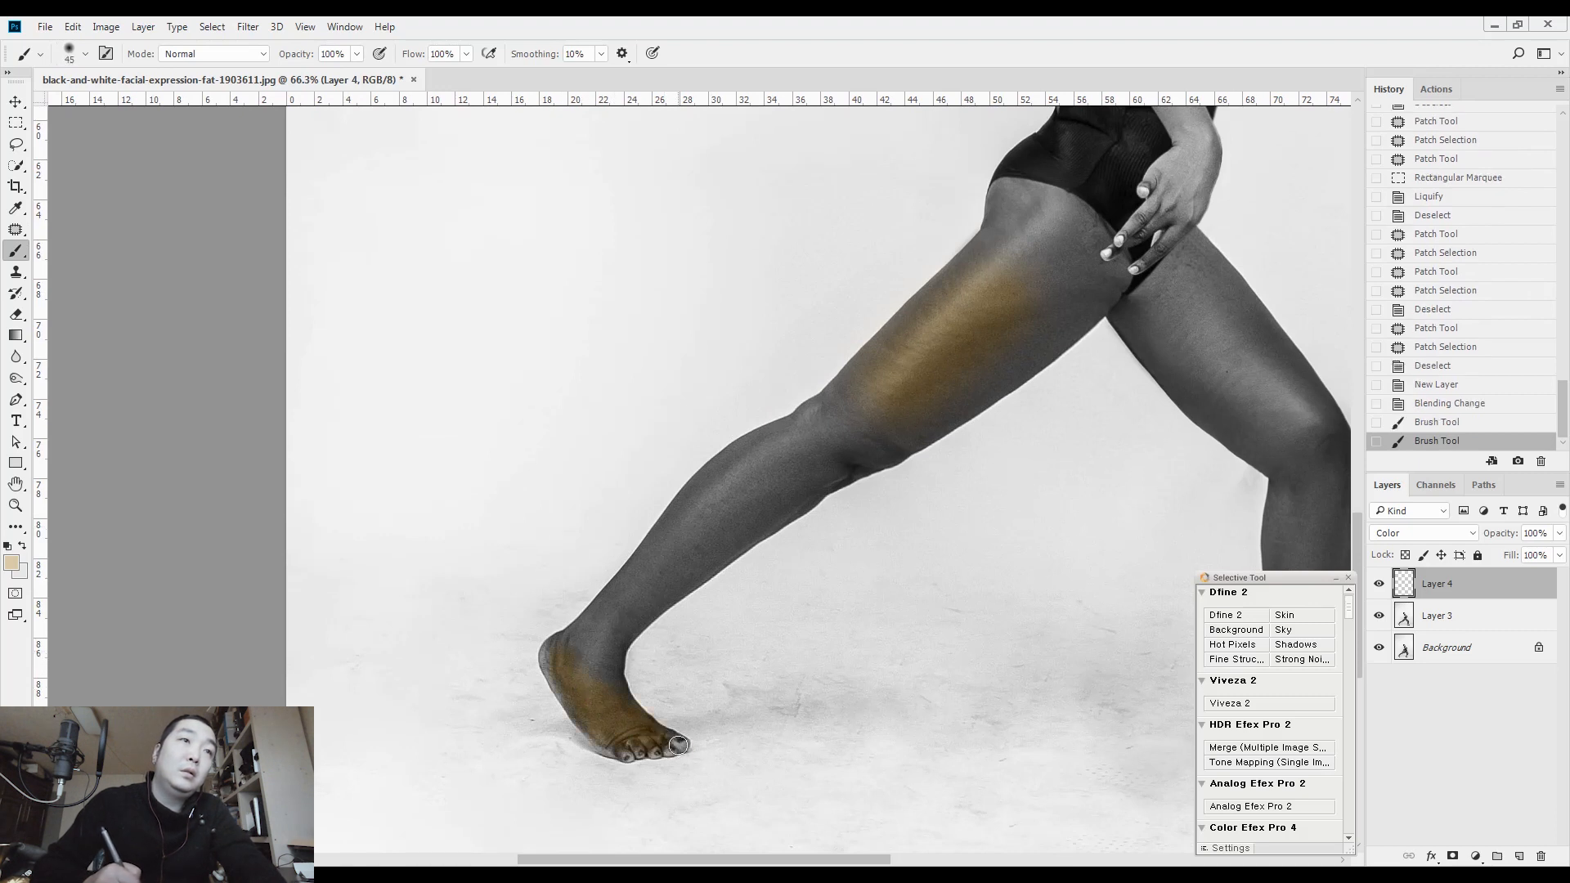
# Tint the back leg from the ankle up to the knee at brush size 80
pyautogui.press(']')
pyautogui.press(']')
pyautogui.press(']')
pyautogui.press(']')
pyautogui.moveTo(572, 644)
pyautogui.mouseDown()
pyautogui.moveTo(663, 562)
pyautogui.moveTo(599, 649)
pyautogui.moveTo(602, 670)
pyautogui.moveTo(754, 508)
pyautogui.mouseUp()
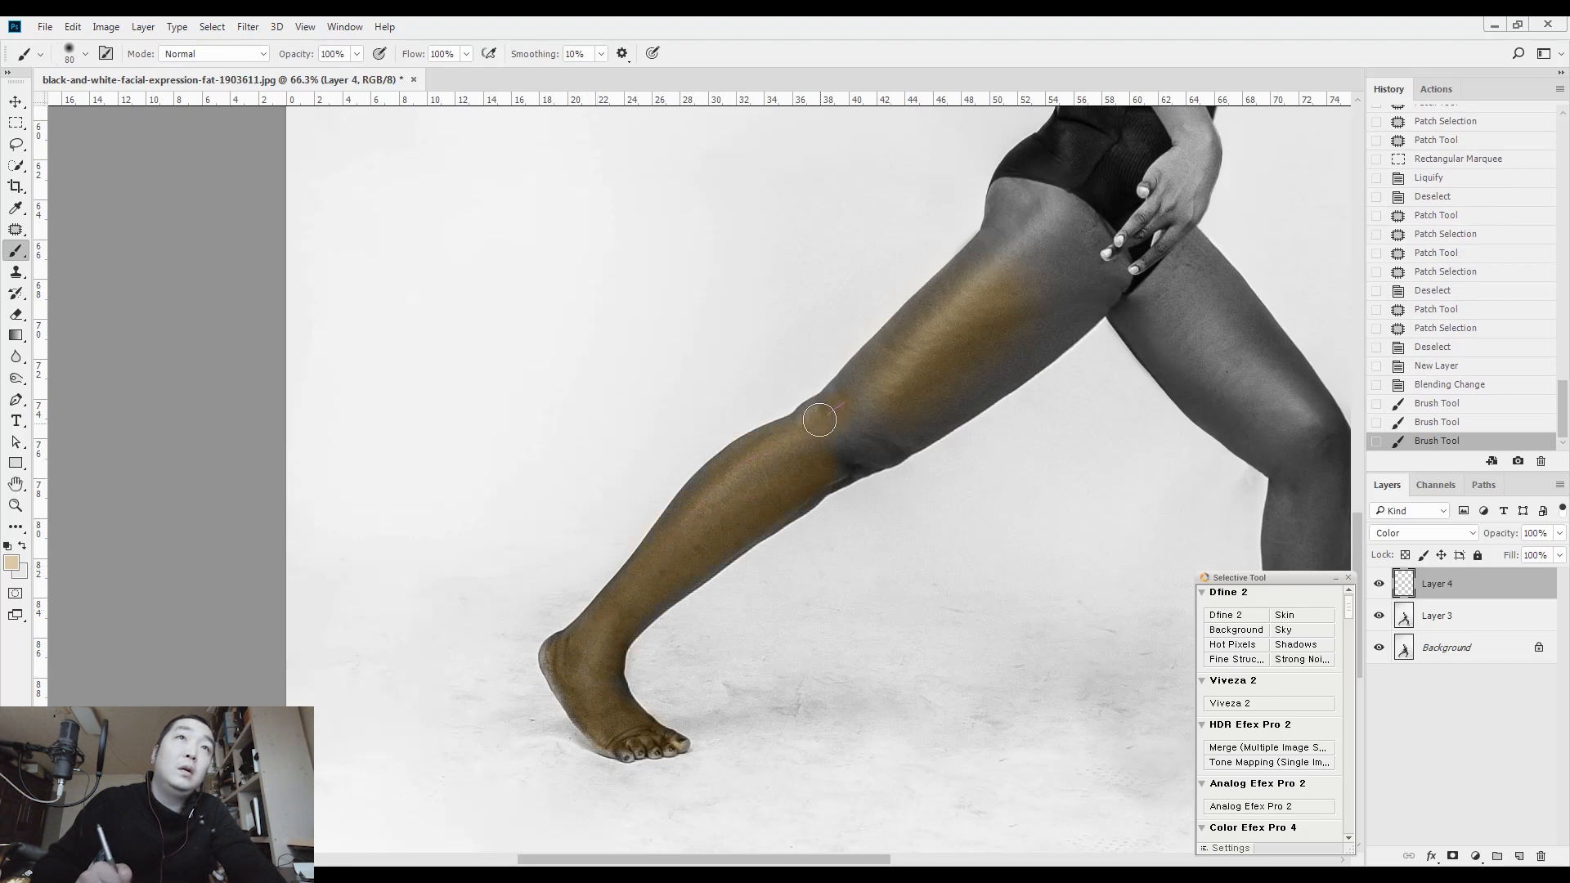
# Fill in the tint on the back leg from the knee over the rest of the thigh to the hip, reaching brush size 100
pyautogui.moveTo(881, 411)
pyautogui.mouseDown()
pyautogui.moveTo(873, 445)
pyautogui.moveTo(1079, 291)
pyautogui.mouseUp()
pyautogui.moveTo(1047, 230); pyautogui.dragTo(856, 460)
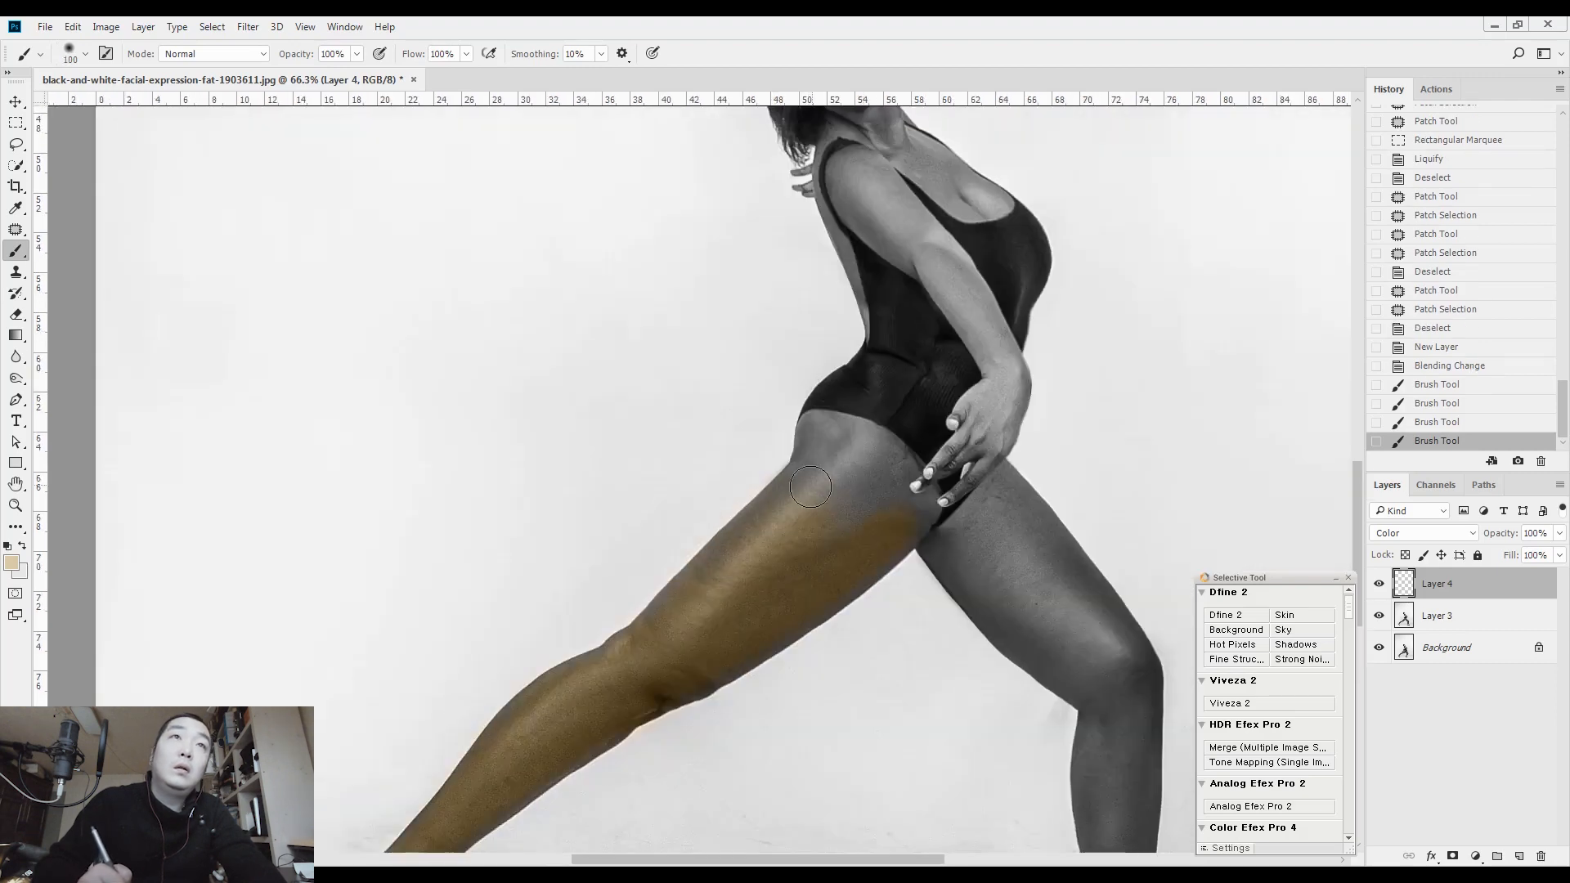
pyautogui.moveTo(902, 483)
pyautogui.mouseDown()
pyautogui.moveTo(908, 465)
pyautogui.moveTo(799, 518)
pyautogui.moveTo(851, 482)
pyautogui.mouseUp()
pyautogui.moveTo(862, 491)
pyautogui.mouseDown()
pyautogui.moveTo(786, 520)
pyautogui.moveTo(797, 503)
pyautogui.mouseUp()
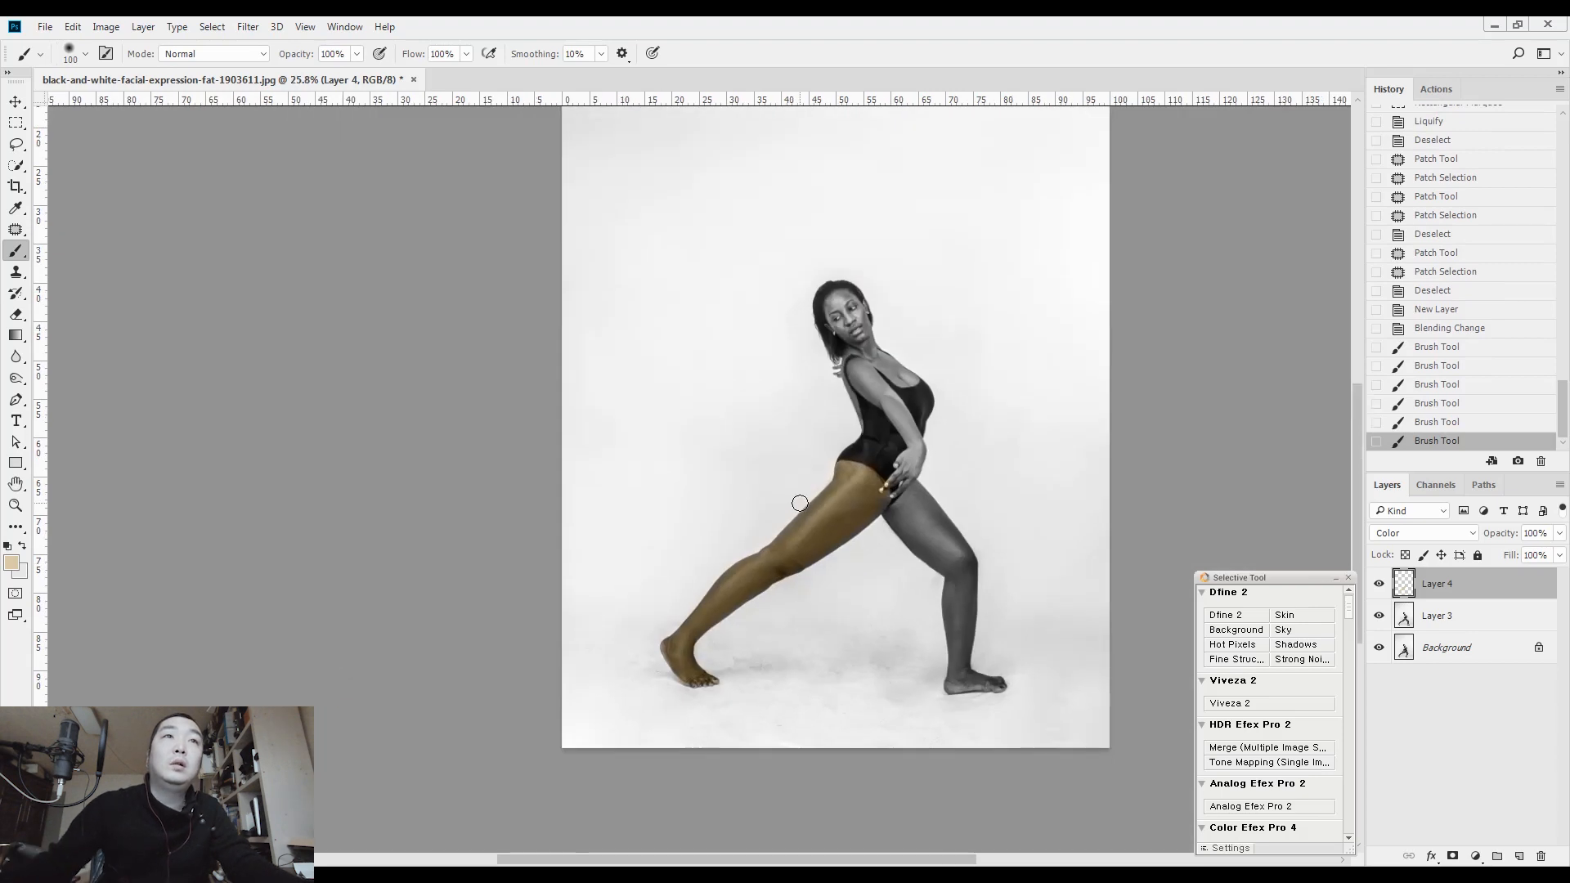
# Quick-select the background on Layer 3, return to Layer 4 and invert the selection to isolate the woman
pyautogui.click(1459, 622)
pyautogui.press('w')
pyautogui.moveTo(790, 466)
pyautogui.mouseDown()
pyautogui.moveTo(778, 217)
pyautogui.moveTo(1006, 368)
pyautogui.moveTo(1048, 581)
pyautogui.mouseUp()
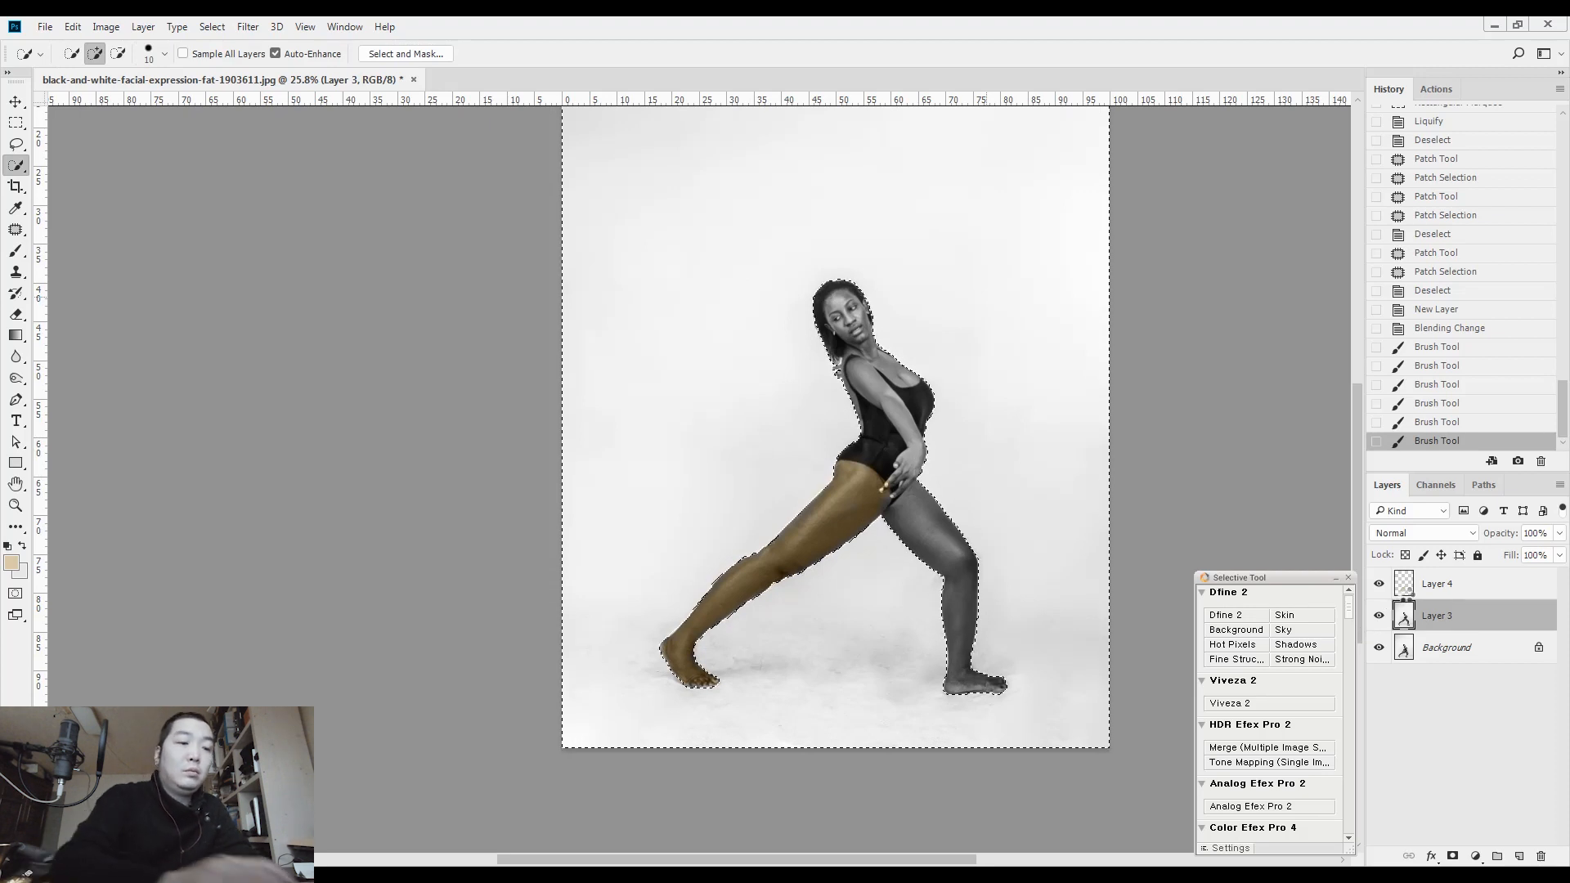
pyautogui.click(1431, 583)
pyautogui.press('b')
pyautogui.hotkey('ctrl', 'shift', 'i')
# Brush the beige tint over the woman's whole selected figure at brush size 500 and clear the selection
pyautogui.press('[')
pyautogui.press('[')
pyautogui.moveTo(916, 470)
pyautogui.mouseDown()
pyautogui.moveTo(968, 659)
pyautogui.moveTo(999, 603)
pyautogui.mouseUp()
pyautogui.moveTo(892, 308); pyautogui.dragTo(894, 314)
pyautogui.hotkey('ctrl', 'd')
# Erase the beige tint from the long hair hanging behind the face and neck
pyautogui.moveTo(870, 379); pyautogui.dragTo(943, 375)
pyautogui.moveTo(856, 340); pyautogui.dragTo(805, 310)
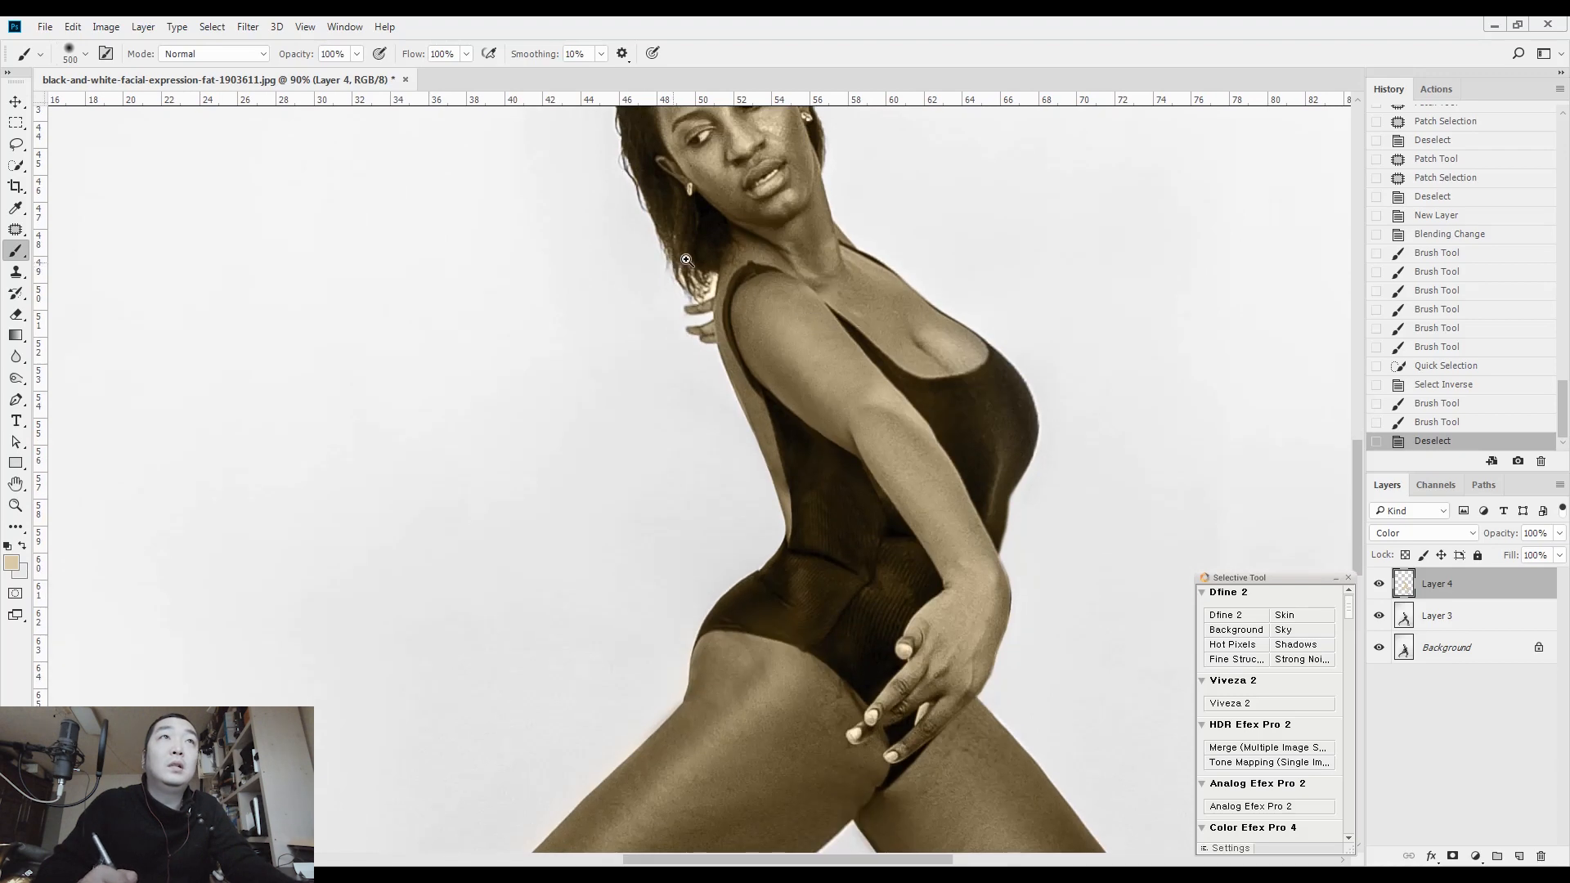
pyautogui.moveTo(686, 260); pyautogui.dragTo(785, 233)
pyautogui.press('e')
pyautogui.moveTo(718, 425); pyautogui.dragTo(777, 629)
pyautogui.moveTo(778, 629)
pyautogui.mouseDown()
pyautogui.moveTo(704, 471)
pyautogui.moveTo(684, 467)
pyautogui.mouseUp()
pyautogui.press('[')
pyautogui.press('[')
pyautogui.press('[')
pyautogui.press('[')
pyautogui.moveTo(787, 491)
pyautogui.mouseDown()
pyautogui.moveTo(791, 553)
pyautogui.moveTo(801, 528)
pyautogui.moveTo(754, 476)
pyautogui.mouseUp()
# Erase the remaining tint around the crown and hairline, stepping the eraser down to size 35 for the narrow edges
pyautogui.press(']')
pyautogui.press(']')
pyautogui.press(']')
pyautogui.moveTo(754, 469)
pyautogui.mouseDown()
pyautogui.moveTo(635, 265)
pyautogui.moveTo(646, 482)
pyautogui.mouseUp()
pyautogui.press('[')
pyautogui.press('[')
pyautogui.moveTo(914, 224)
pyautogui.mouseDown()
pyautogui.moveTo(997, 282)
pyautogui.moveTo(1006, 306)
pyautogui.moveTo(947, 235)
pyautogui.mouseUp()
pyautogui.press('[')
pyautogui.press('[')
pyautogui.press('[')
pyautogui.press('[')
pyautogui.moveTo(1065, 468); pyautogui.dragTo(1074, 446)
# Erase the tint from the near earring and from both eyes at eraser size 8
pyautogui.moveTo(798, 566); pyautogui.dragTo(892, 563)
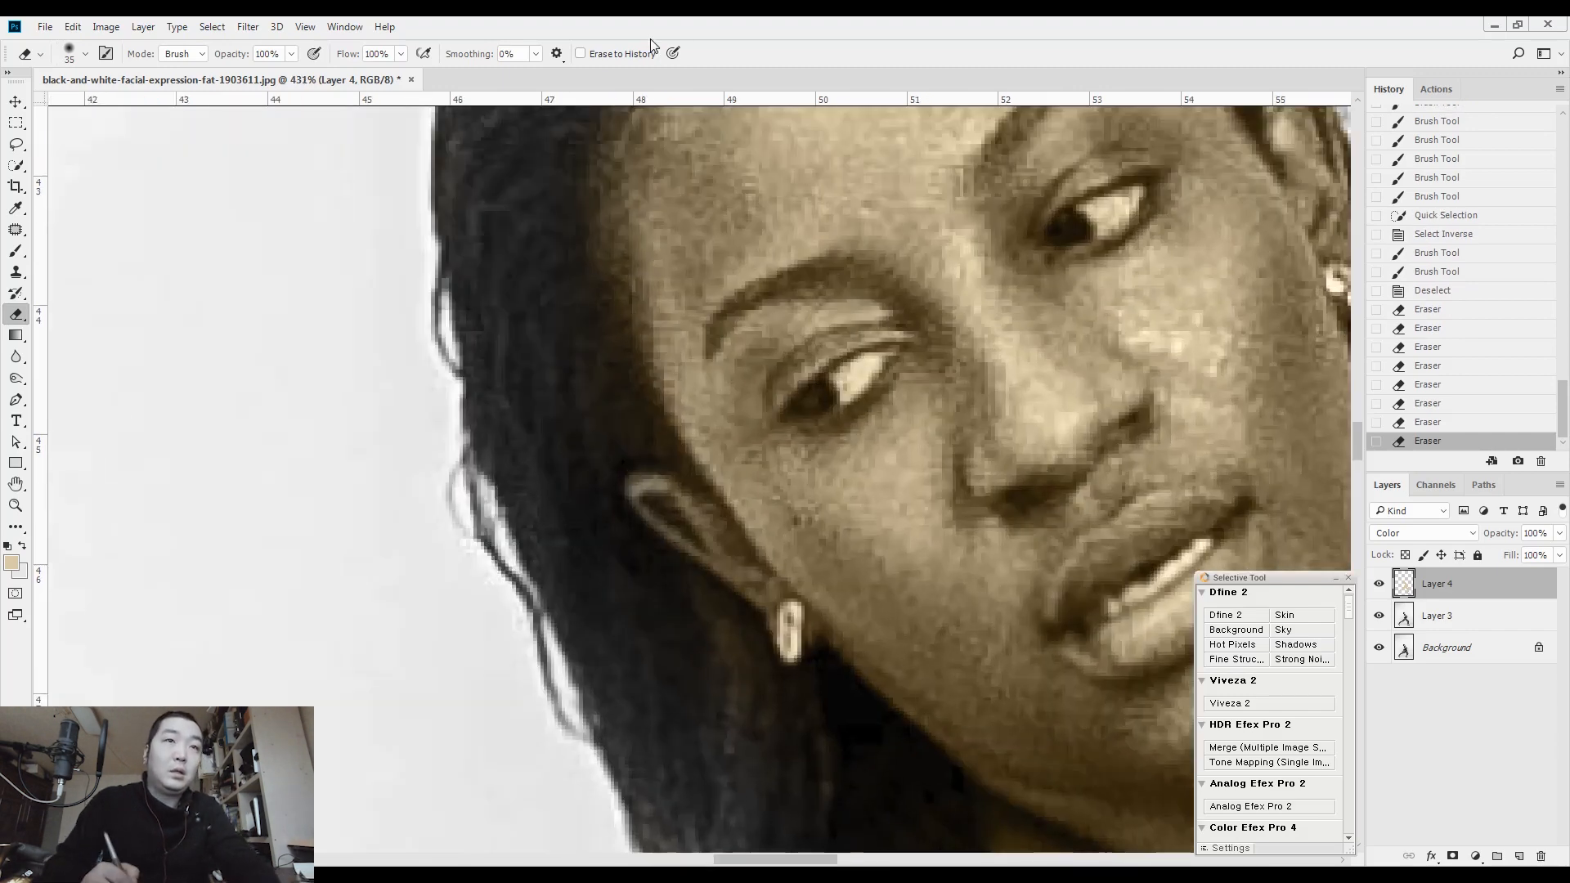
pyautogui.press('[')
pyautogui.press('[')
pyautogui.press('[')
pyautogui.press('[')
pyautogui.press('[')
pyautogui.press('[')
pyautogui.press('[')
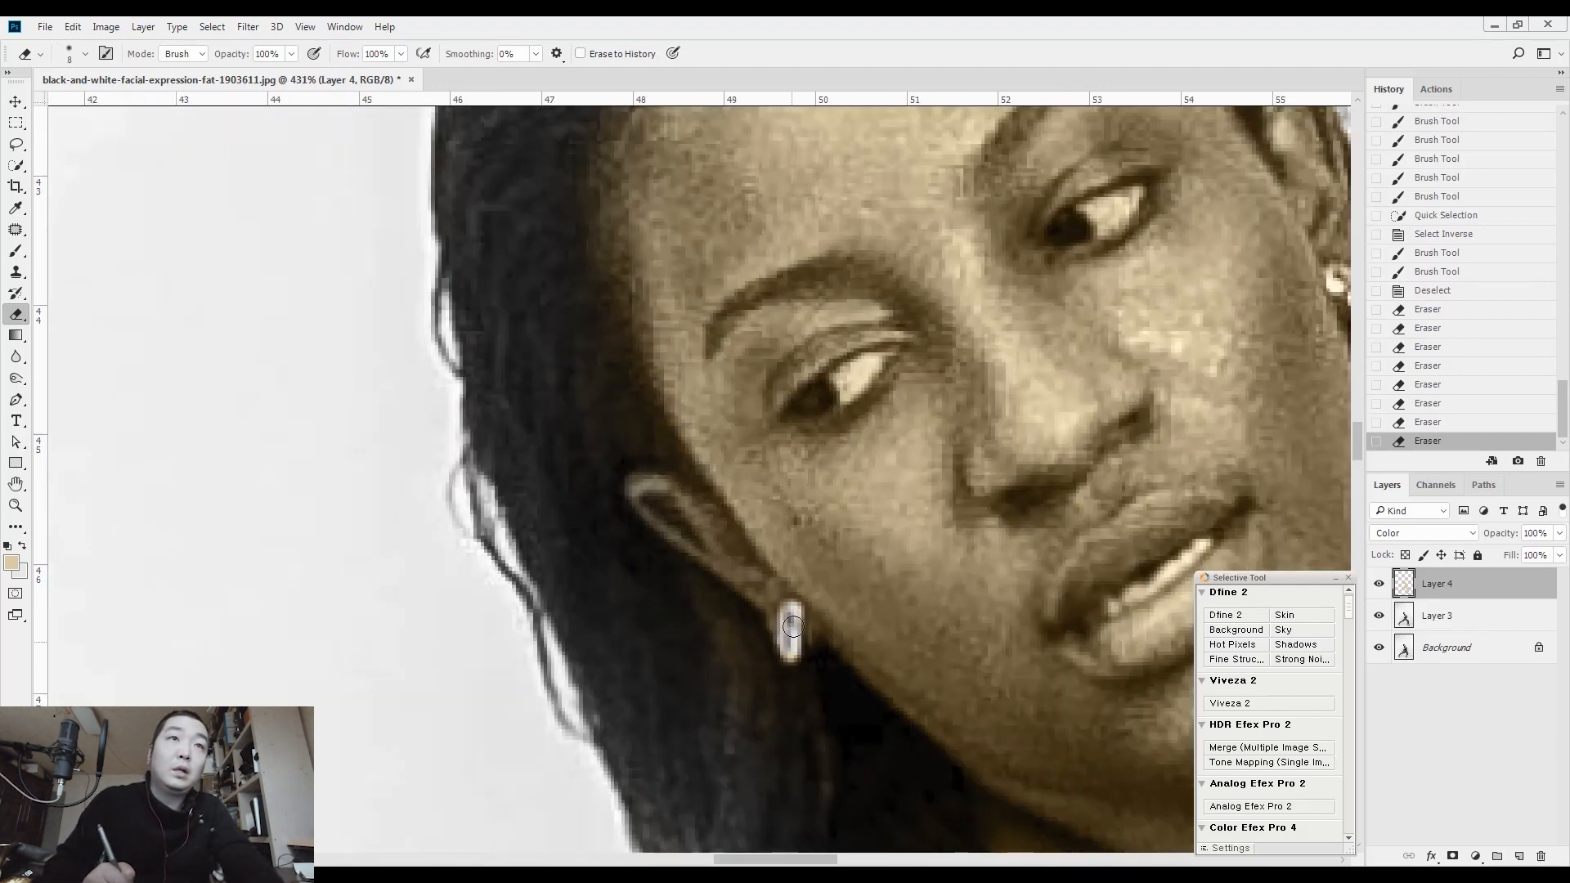
pyautogui.moveTo(914, 397); pyautogui.dragTo(721, 430)
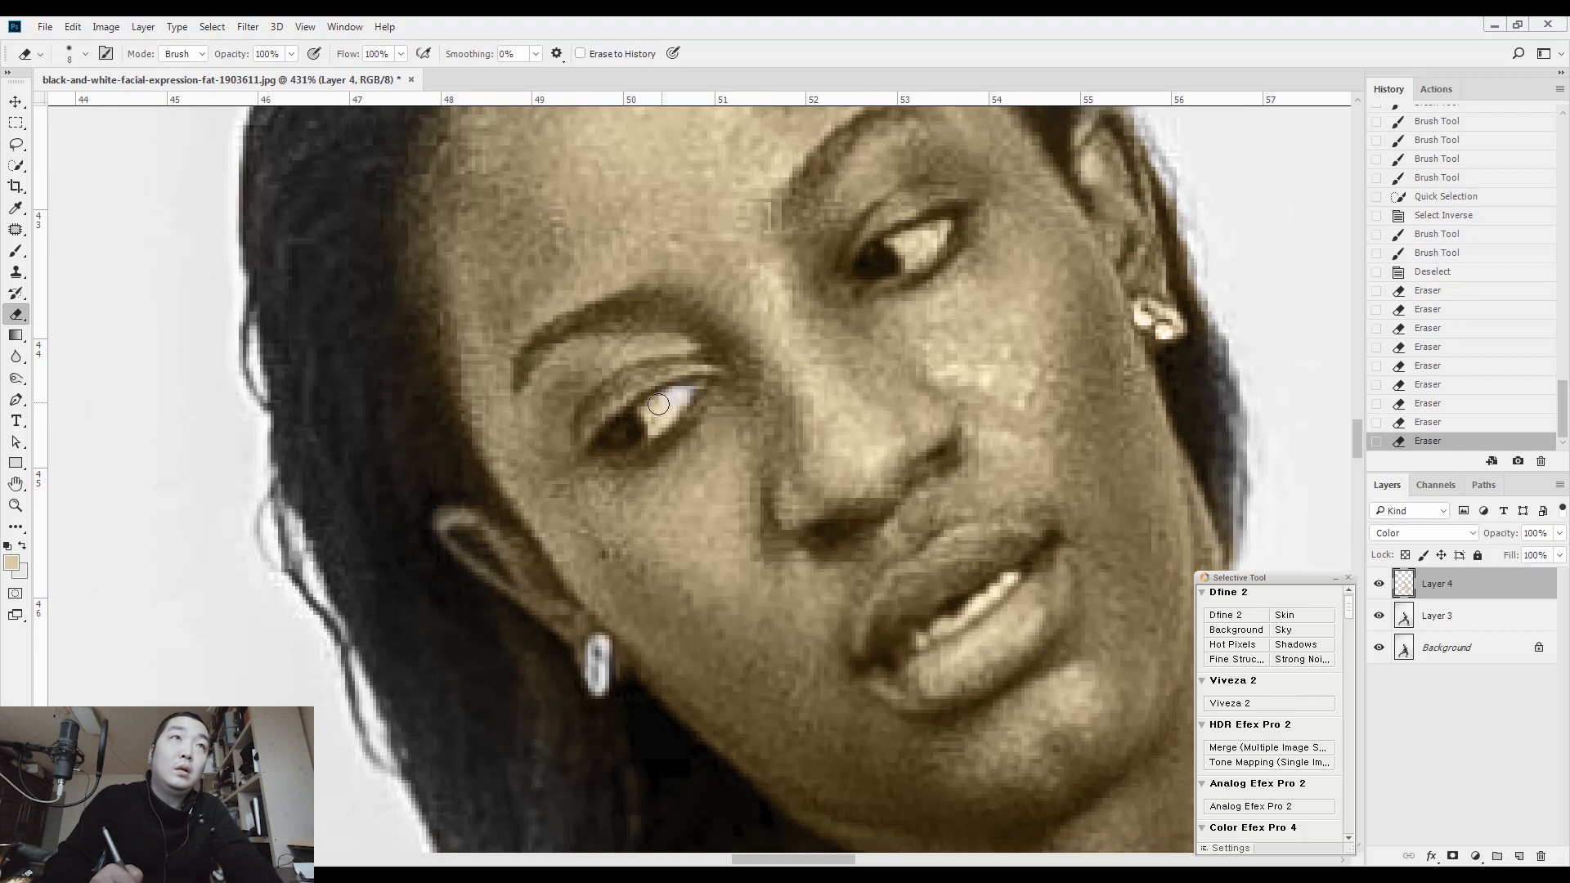
pyautogui.click(622, 431)
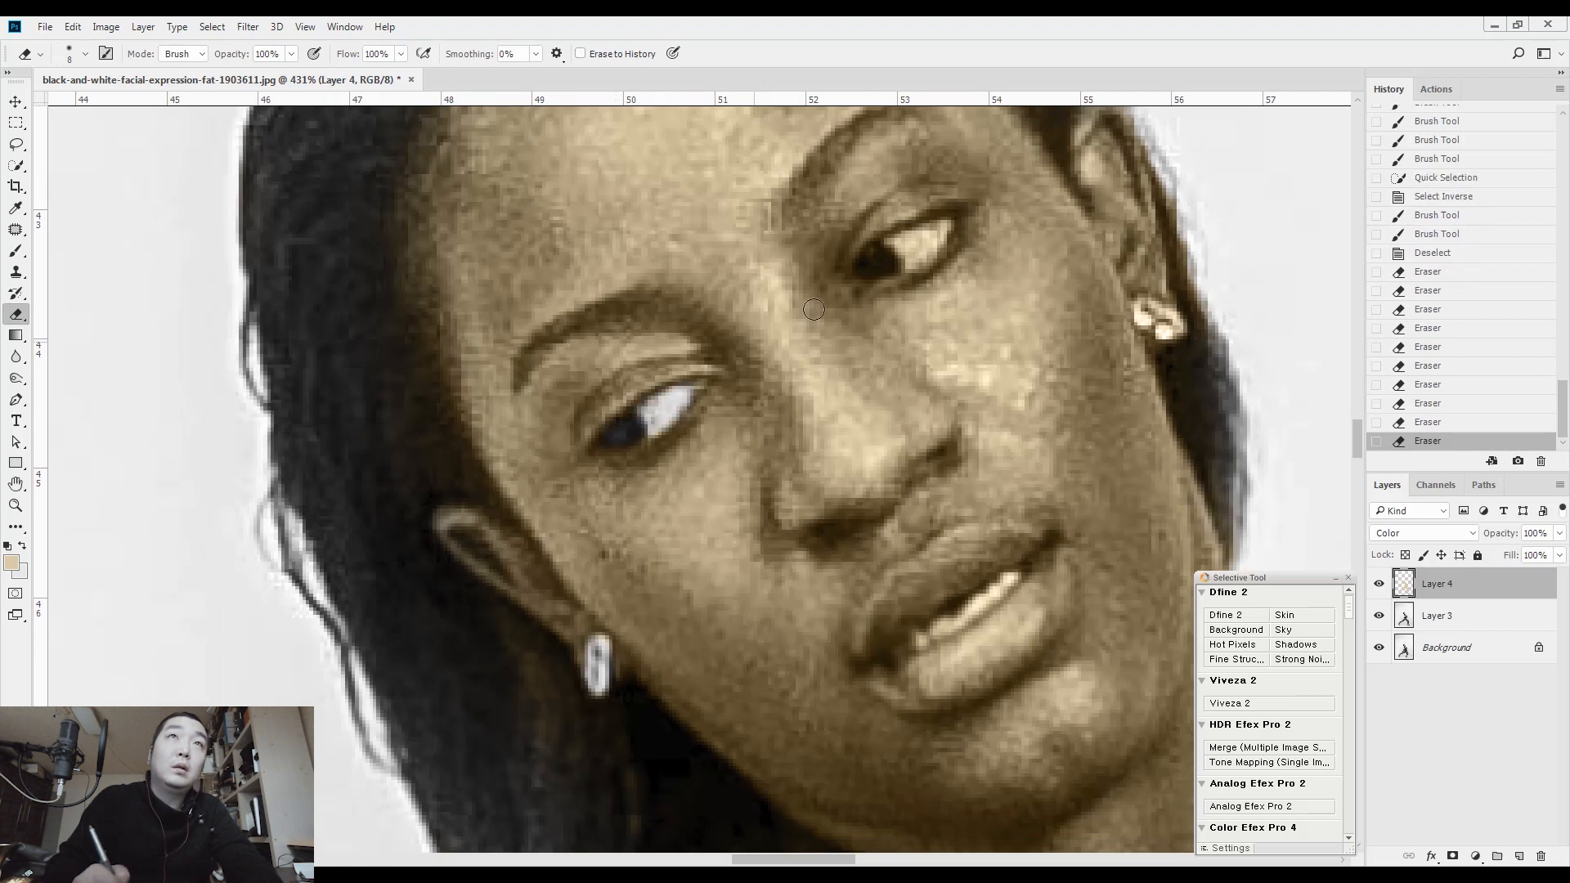
pyautogui.click(887, 260)
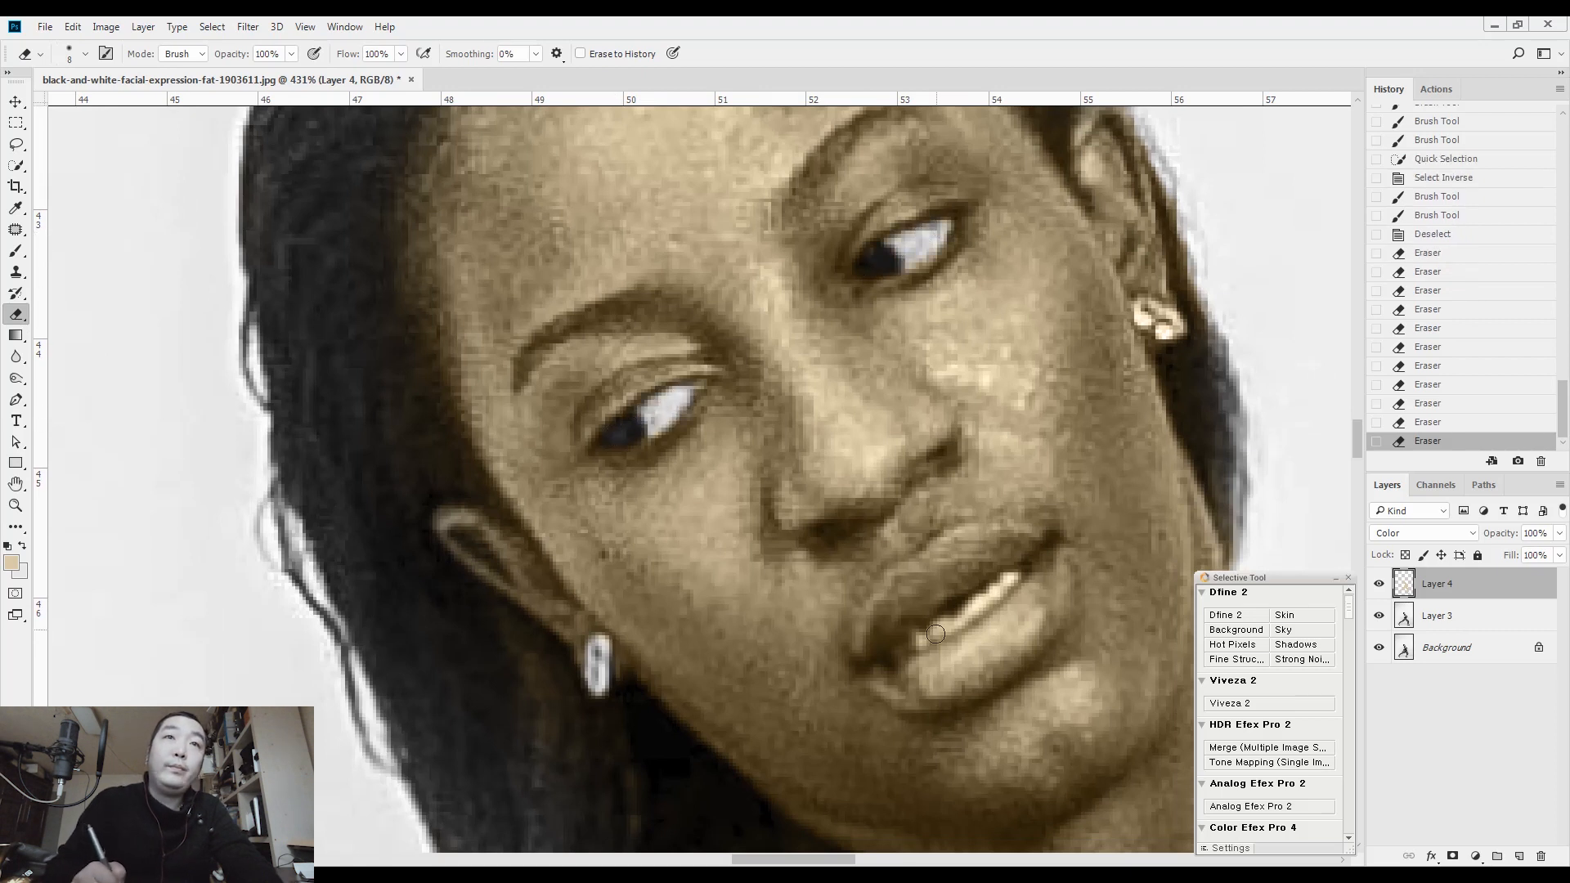
# Erase the tint from the teeth and the far earring at eraser size 6
pyautogui.click(1146, 350)
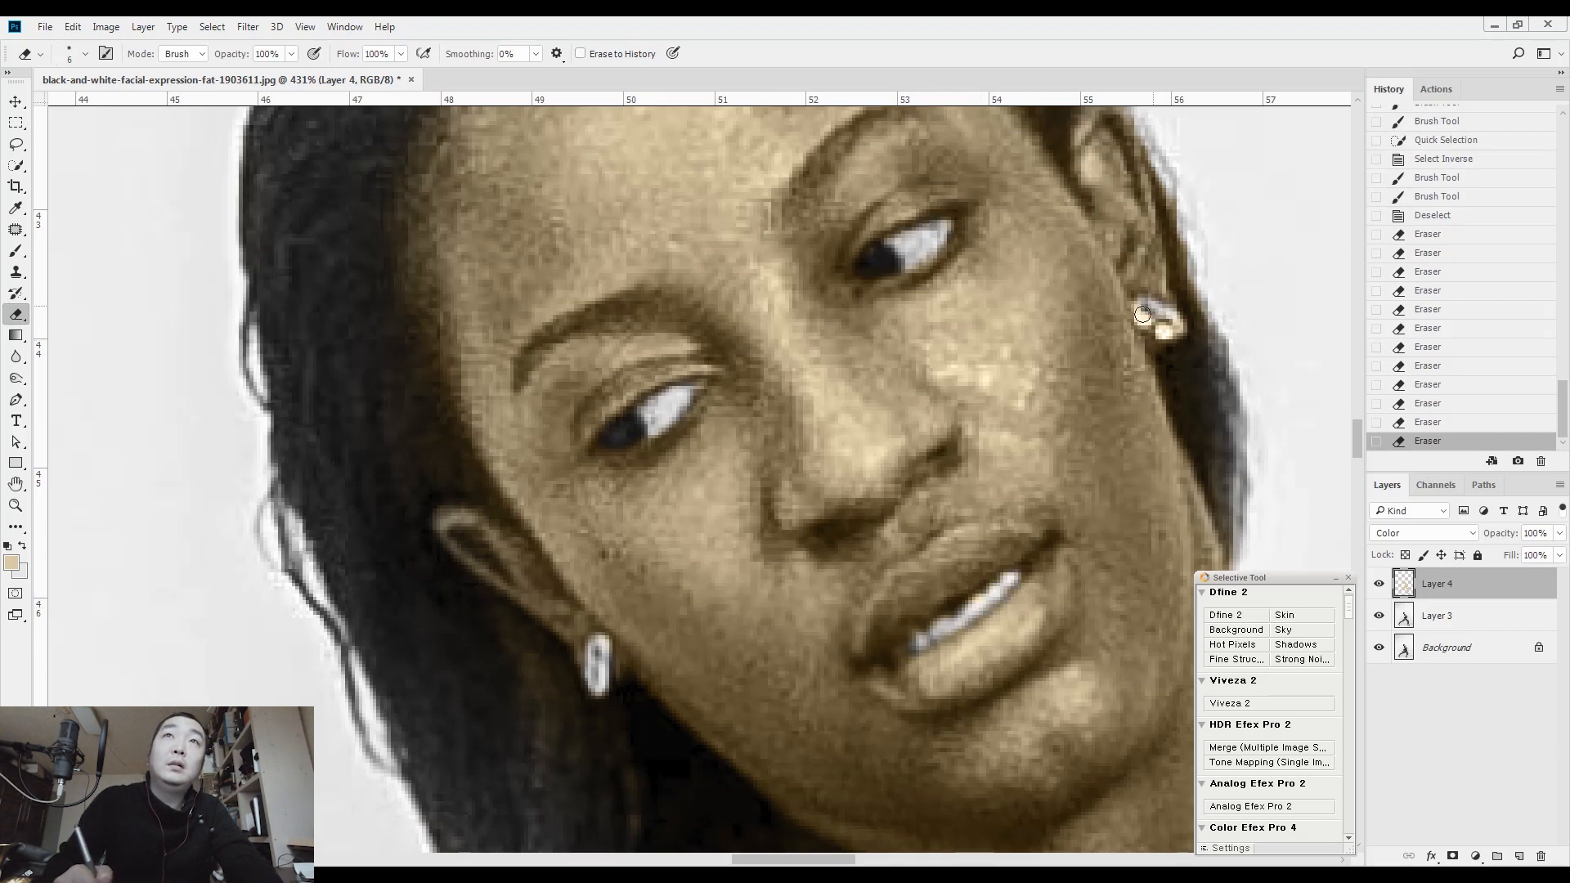
pyautogui.click(1144, 311)
pyautogui.hotkey('ctrl', '0')
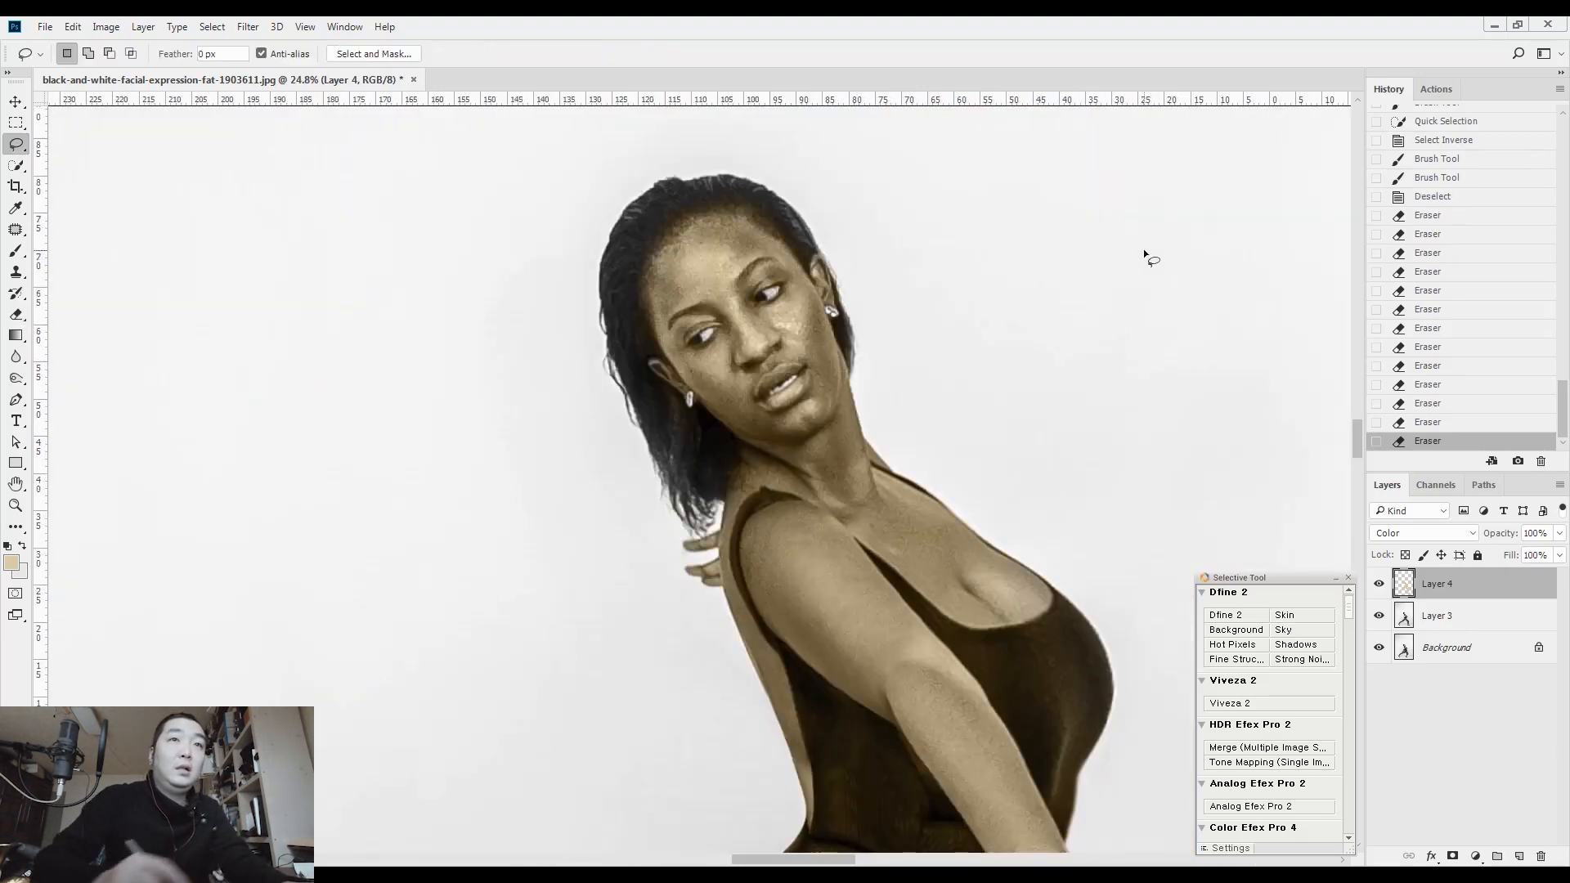
# Erase the tint from the fingernails of the front hand at eraser size 8
pyautogui.press('l')
pyautogui.moveTo(747, 609); pyautogui.dragTo(893, 590)
pyautogui.moveTo(796, 495)
pyautogui.mouseDown()
pyautogui.moveTo(859, 453)
pyautogui.moveTo(798, 601)
pyautogui.mouseUp()
pyautogui.press('e')
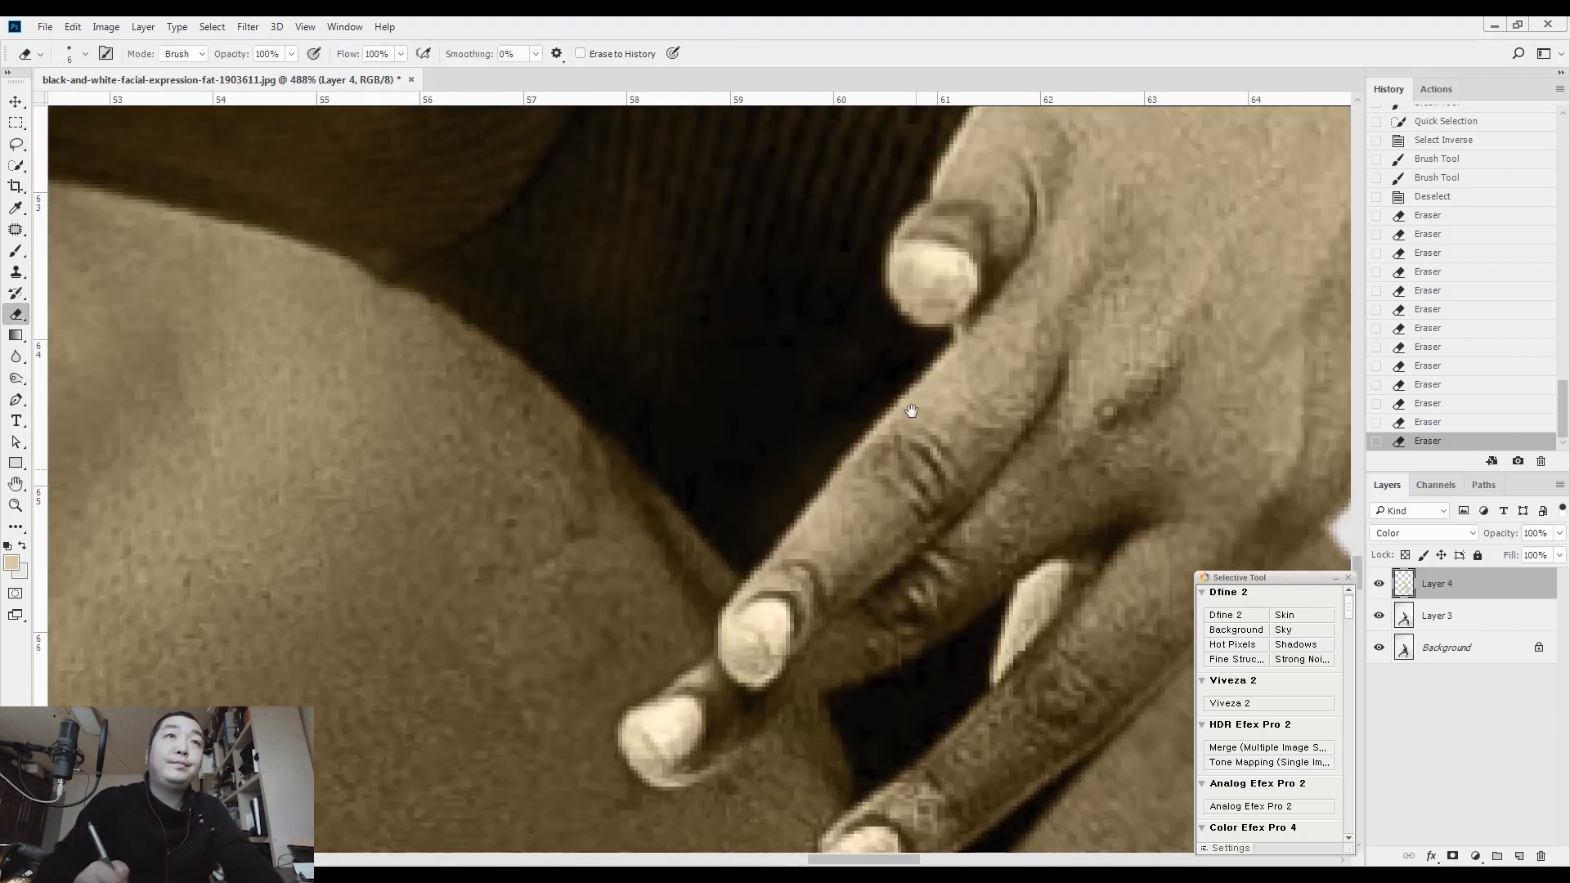
pyautogui.click(776, 612)
pyautogui.moveTo(667, 744); pyautogui.dragTo(686, 739)
pyautogui.moveTo(867, 850)
pyautogui.mouseDown()
pyautogui.moveTo(823, 634)
pyautogui.moveTo(840, 636)
pyautogui.moveTo(820, 626)
pyautogui.mouseUp()
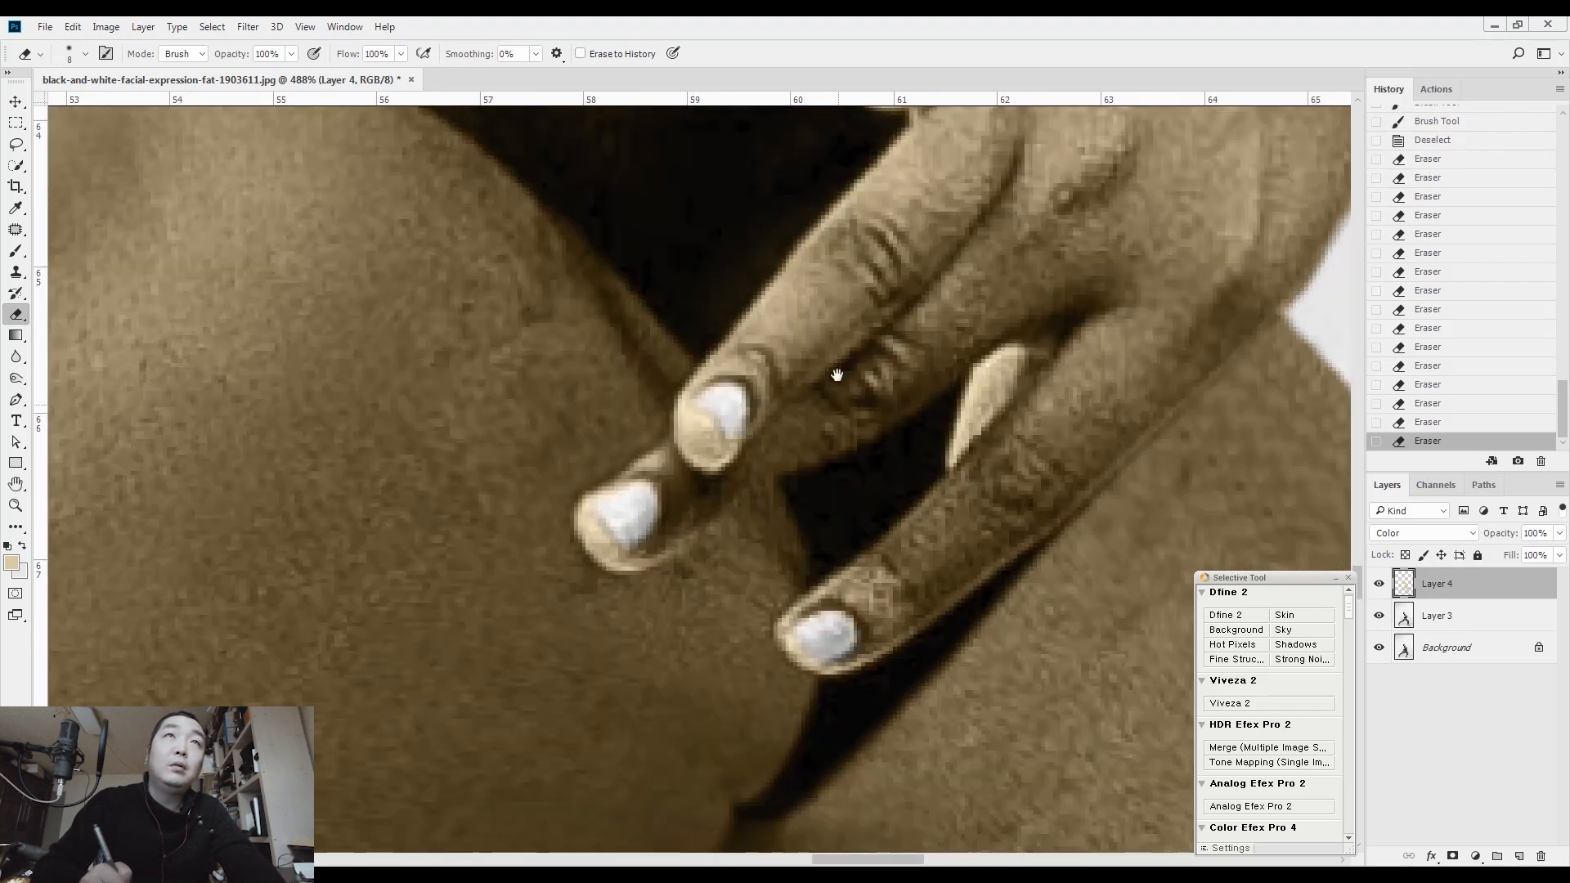
pyautogui.moveTo(843, 469); pyautogui.dragTo(818, 792)
pyautogui.moveTo(810, 477); pyautogui.dragTo(746, 630)
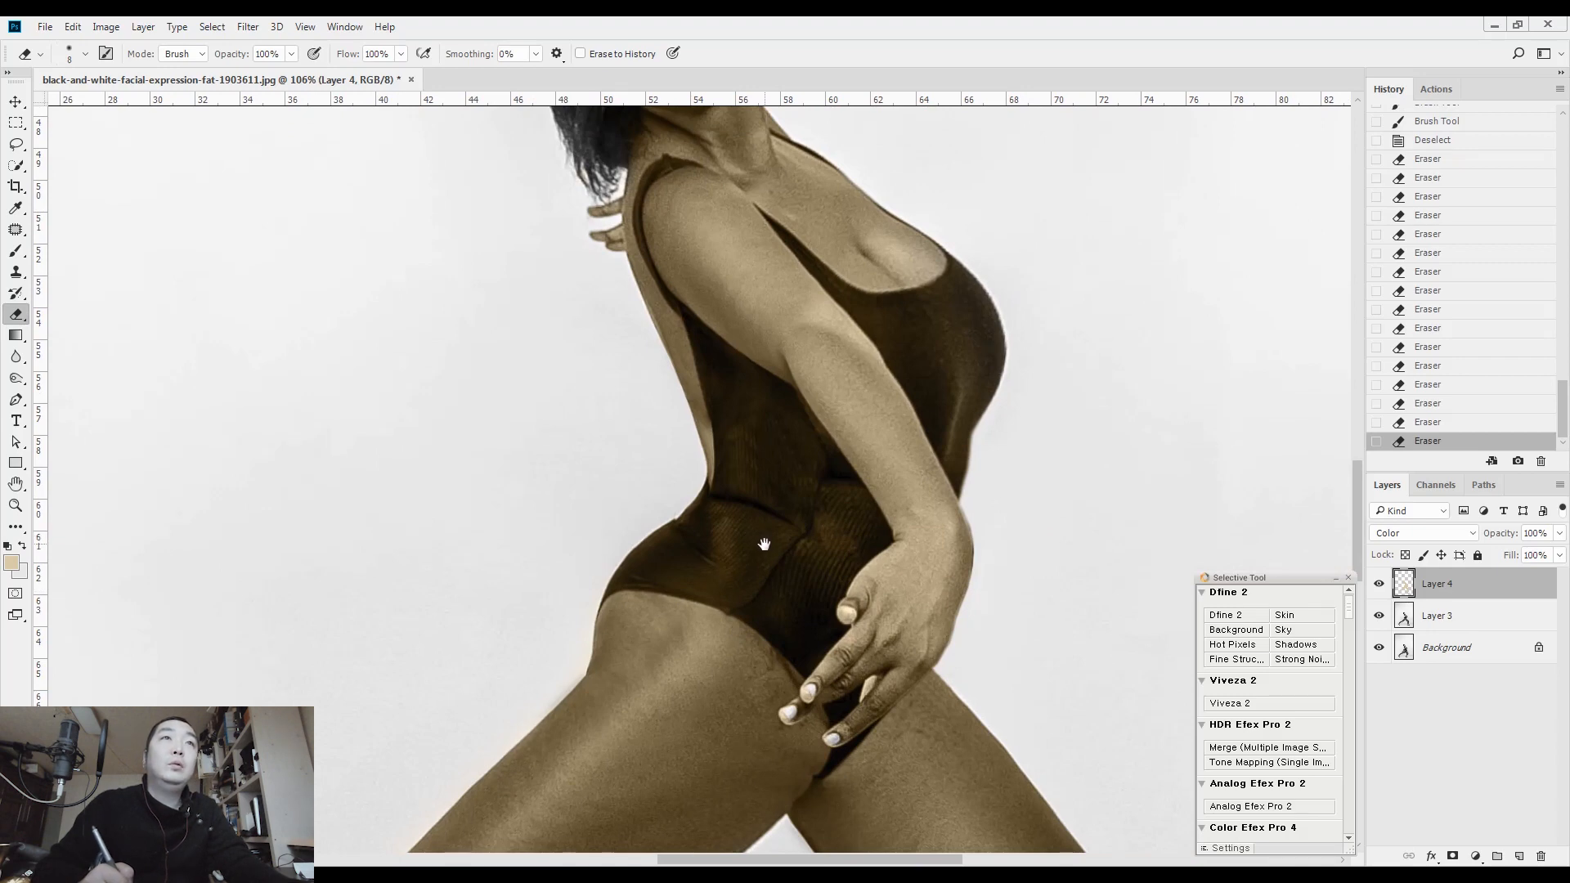
pyautogui.moveTo(771, 540); pyautogui.dragTo(729, 519)
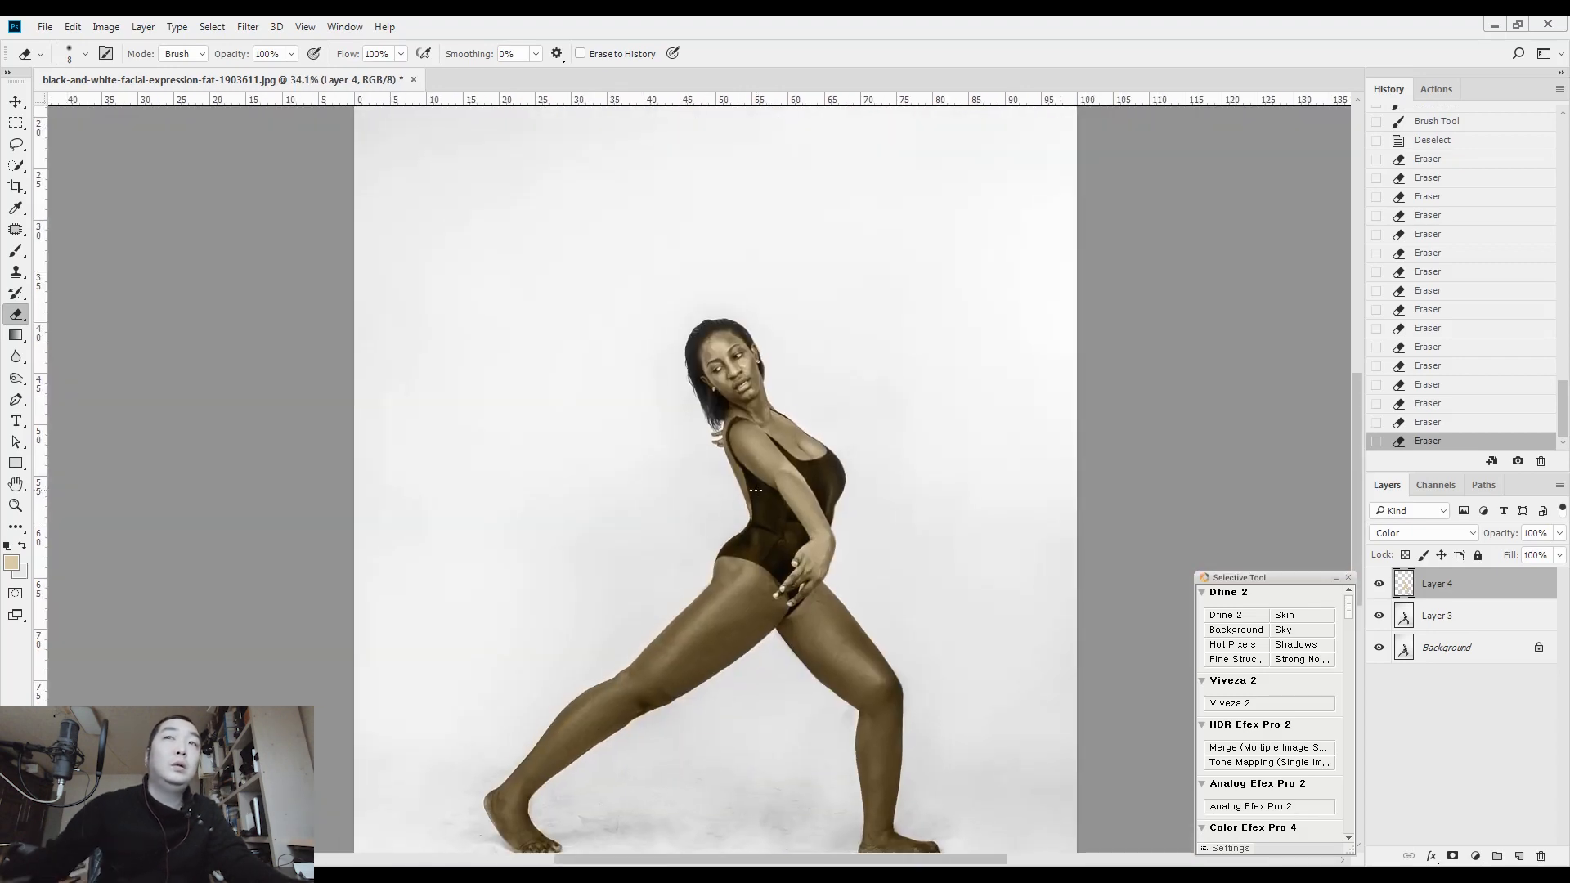
# Adjust the skin tint layer with Hue/Saturation, setting Hue to -11 and Saturation to -19
pyautogui.hotkey('ctrl', 'u')
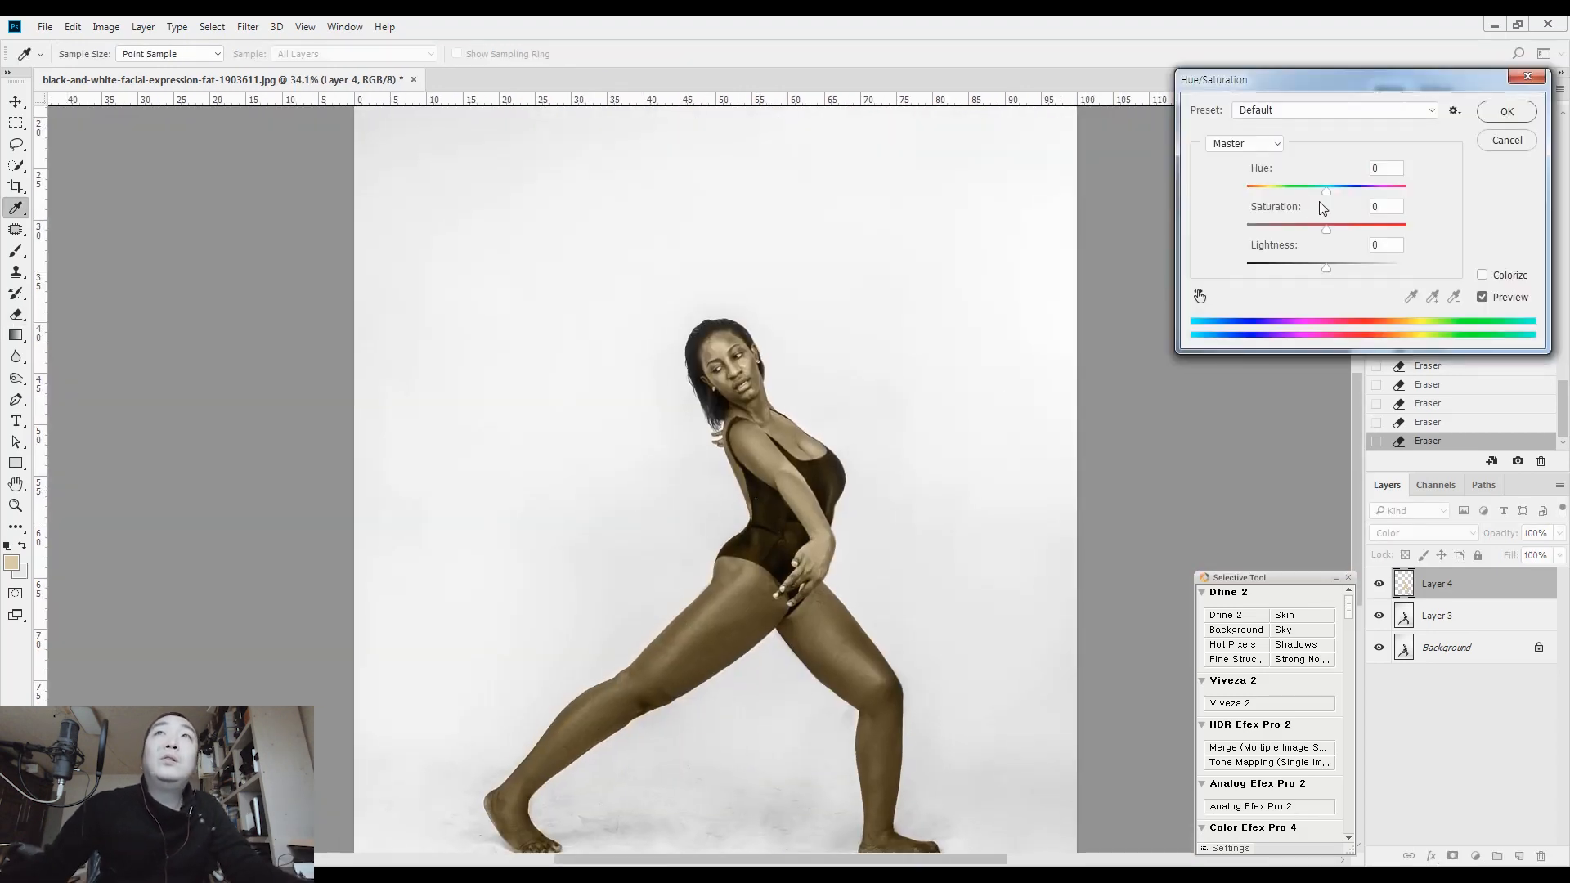
pyautogui.moveTo(1323, 193); pyautogui.dragTo(1311, 193)
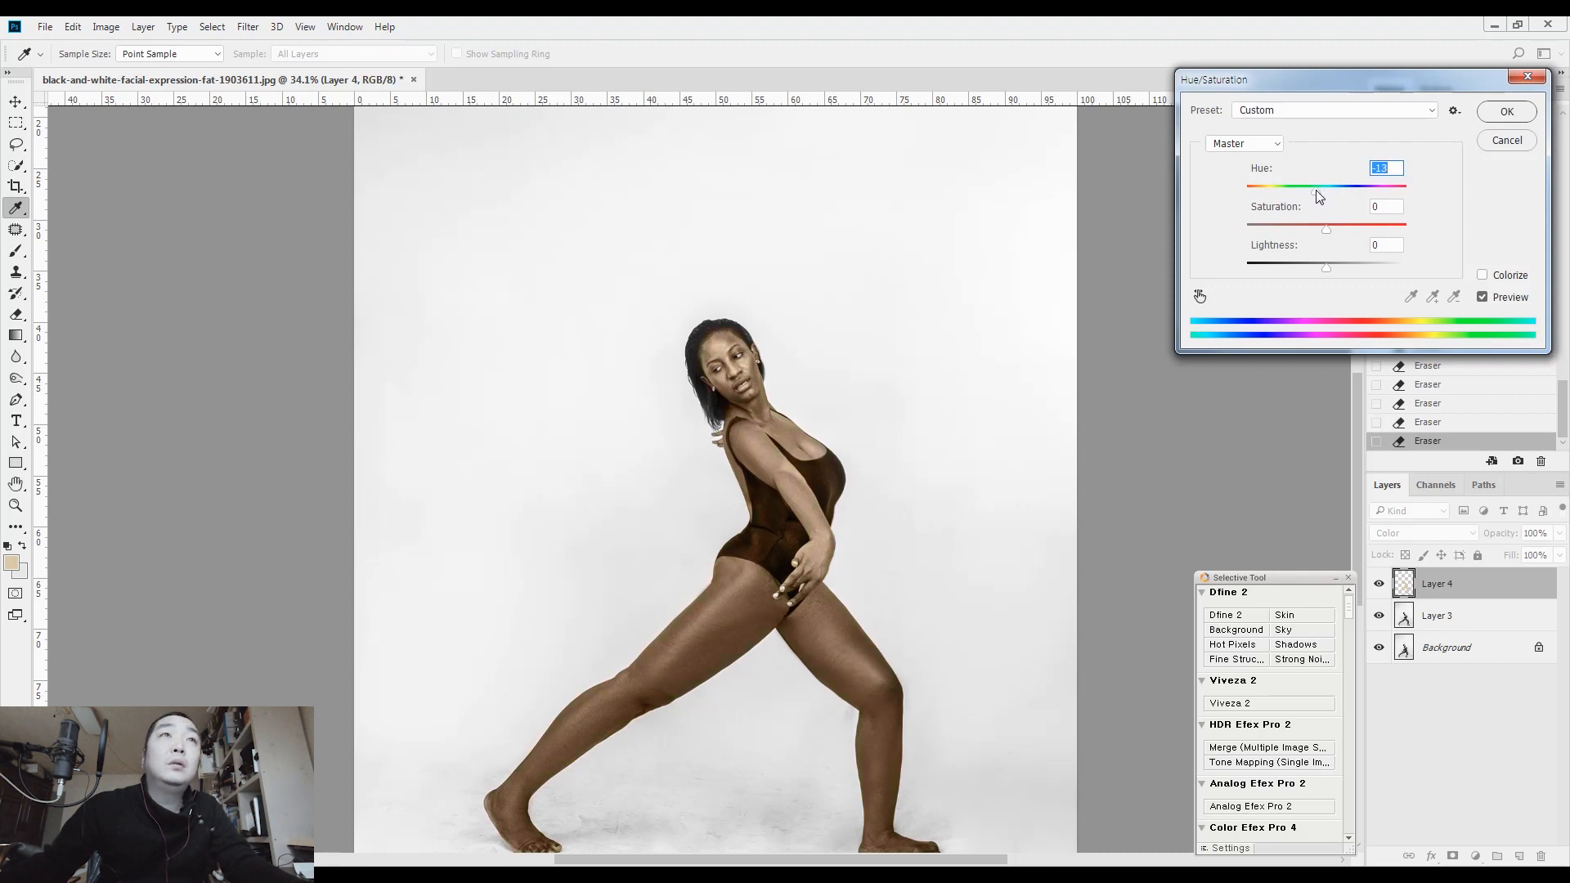
pyautogui.click(1325, 231)
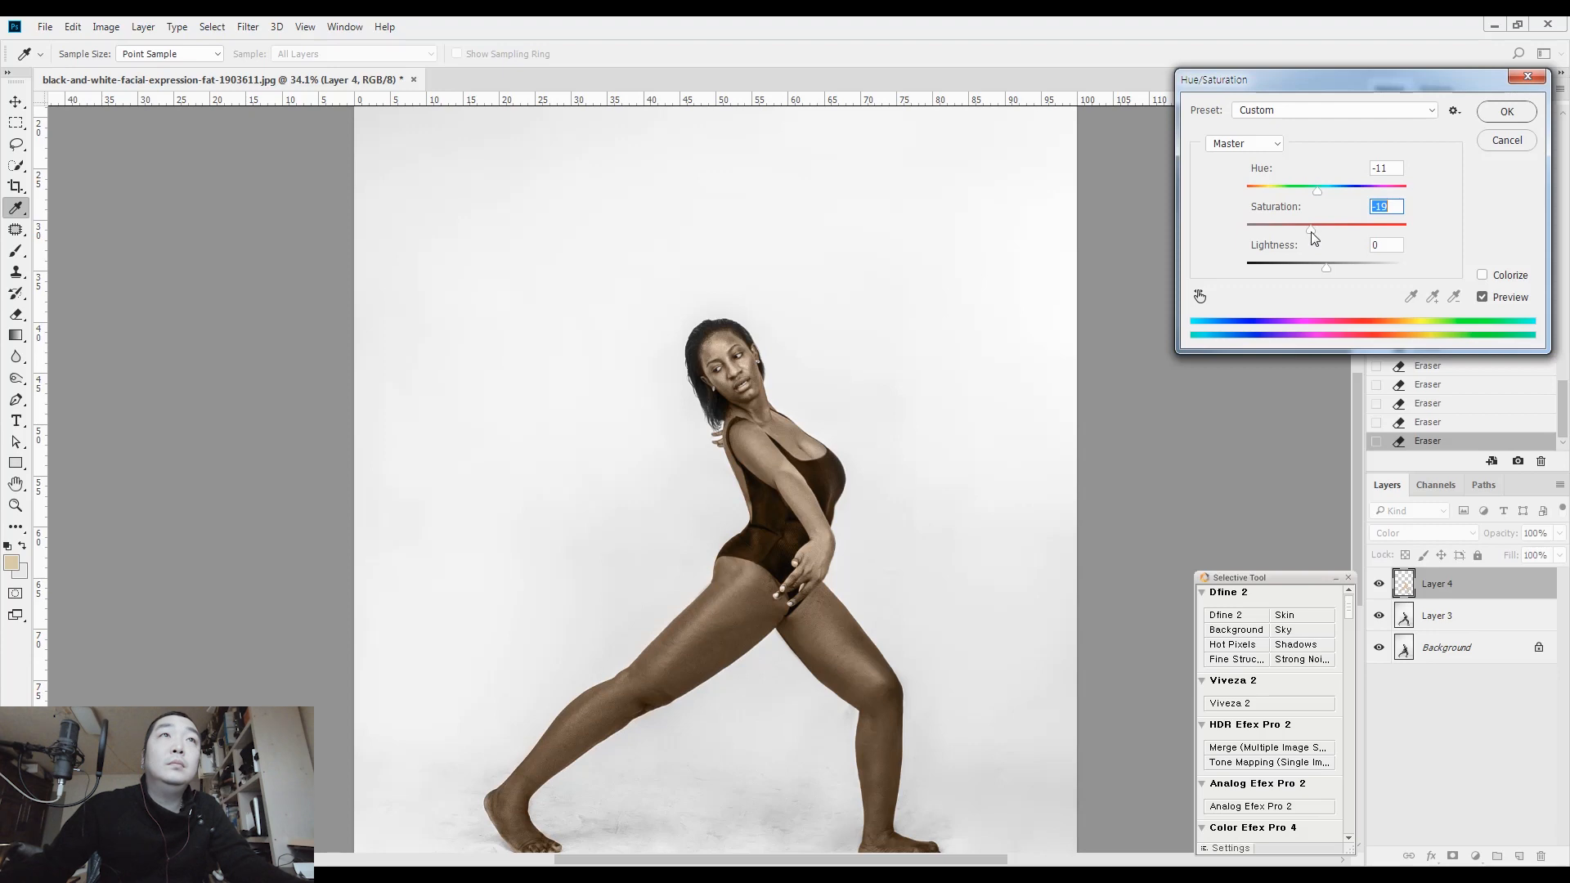
pyautogui.click(1507, 112)
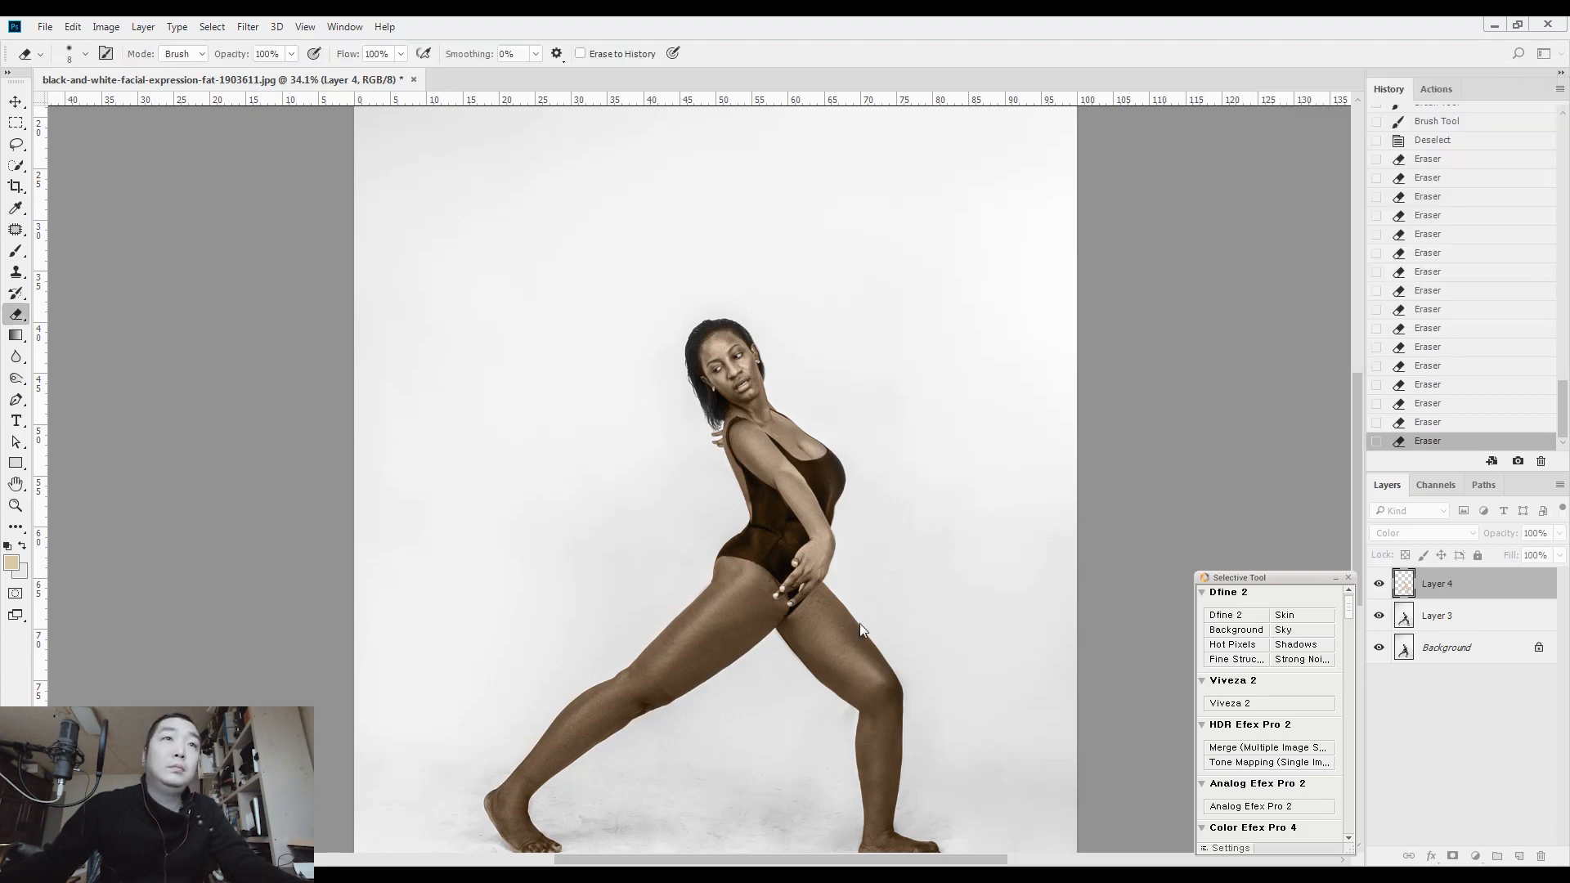
# Add another empty layer above the skin tint, set its blending mode to Color, and frame the face
pyautogui.scroll(5, 806, 512)
pyautogui.scroll(3, 806, 512)
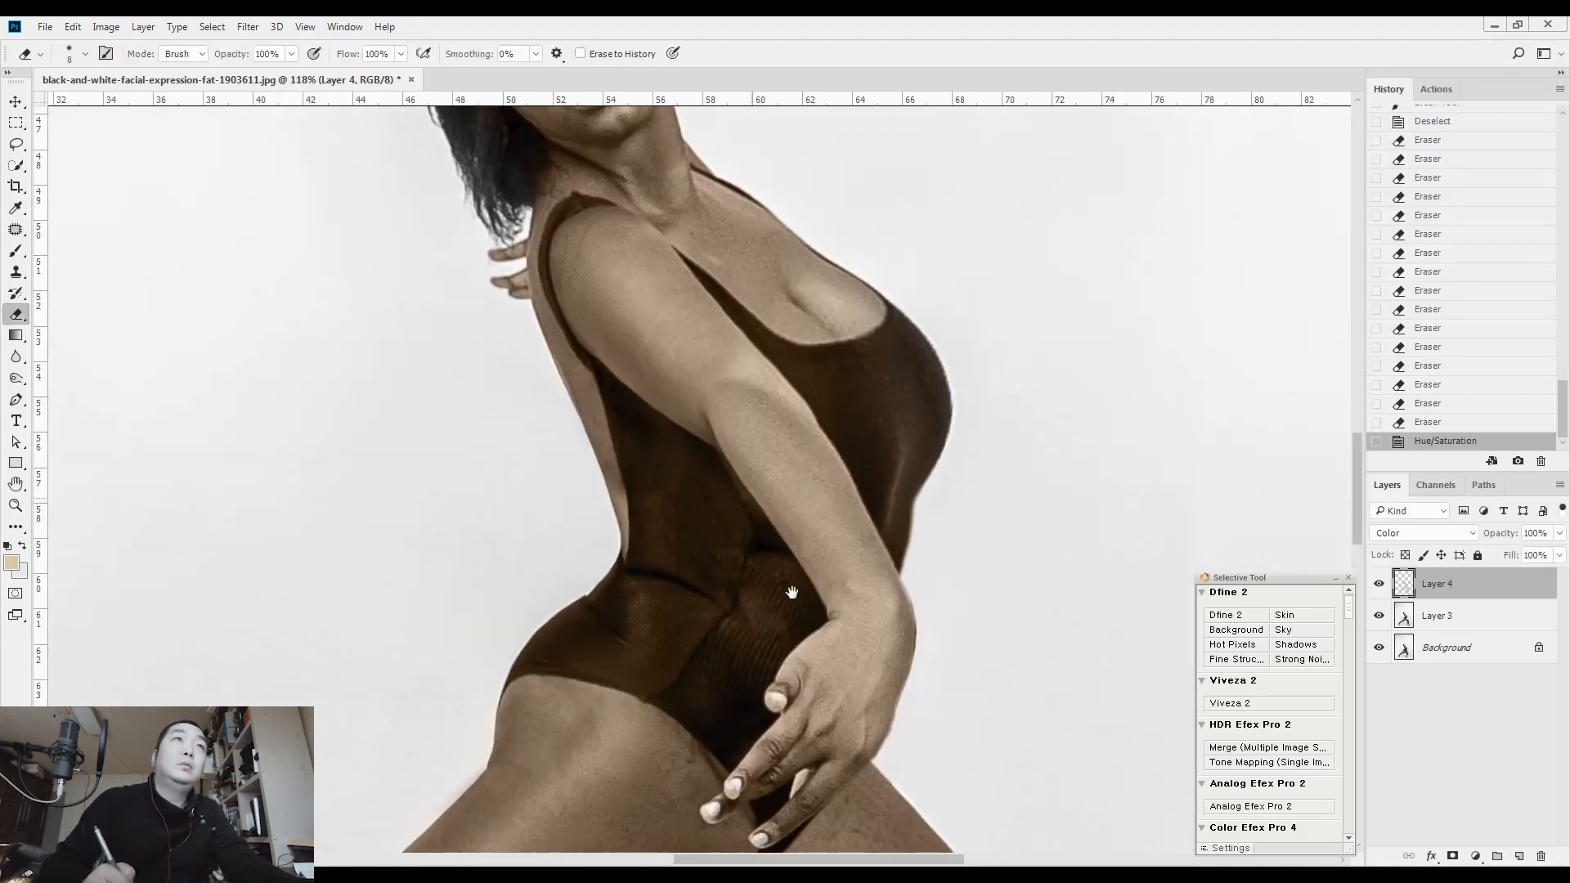
pyautogui.moveTo(792, 592); pyautogui.dragTo(851, 785)
pyautogui.moveTo(705, 425); pyautogui.dragTo(762, 367)
pyautogui.hotkey('ctrl', 'shift', 'n')
pyautogui.press('Return')
pyautogui.click(1407, 537)
pyautogui.click(1390, 507)
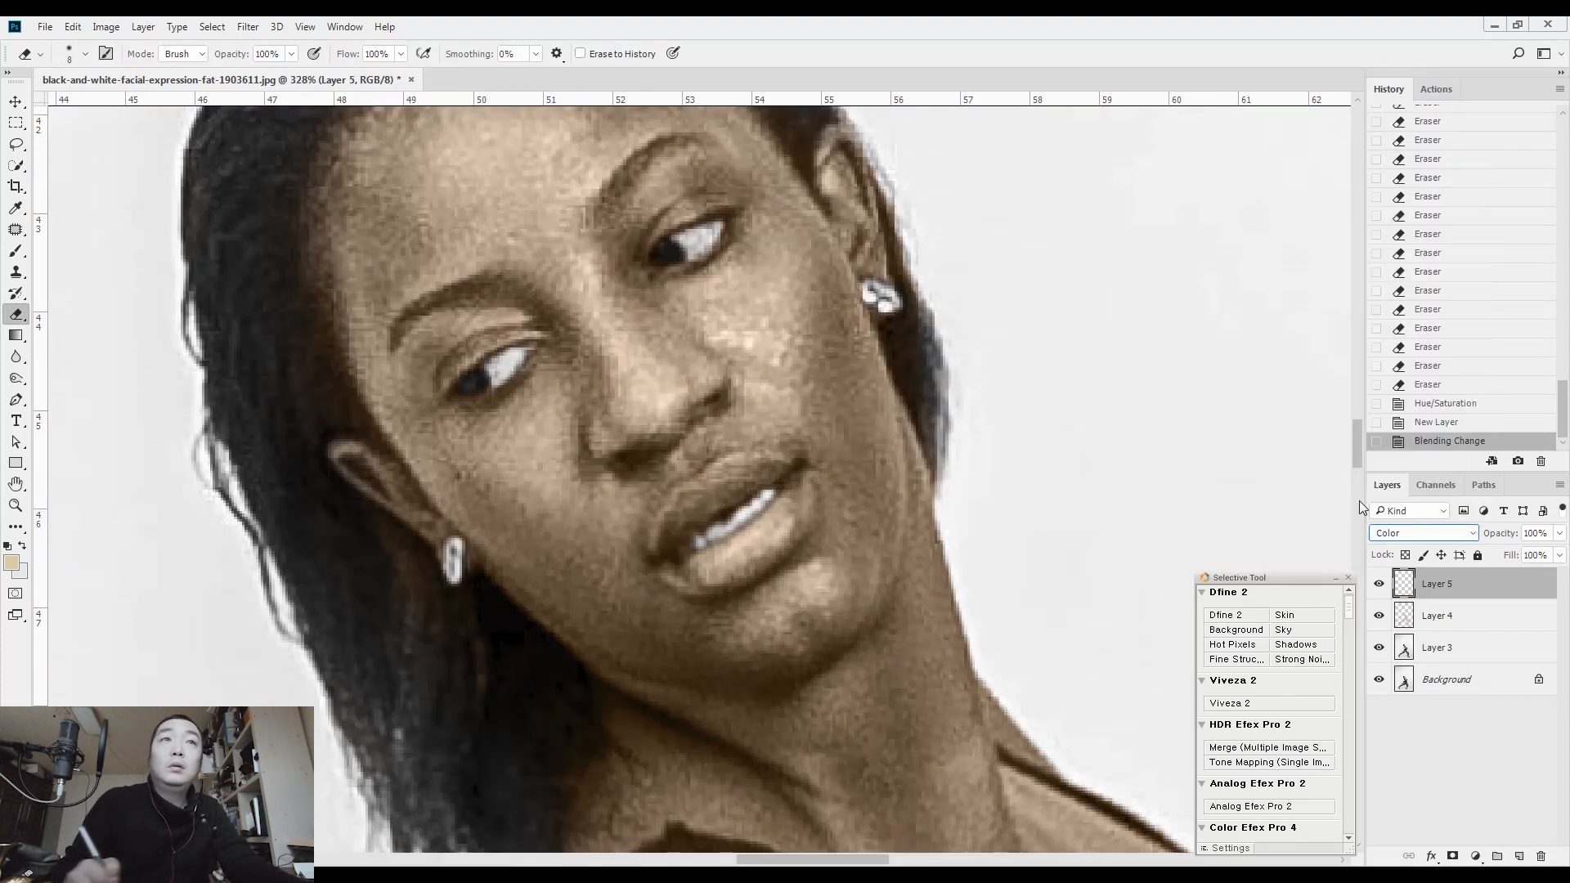
# Change the foreground colour to a vivid blue-violet
pyautogui.click(772, 541)
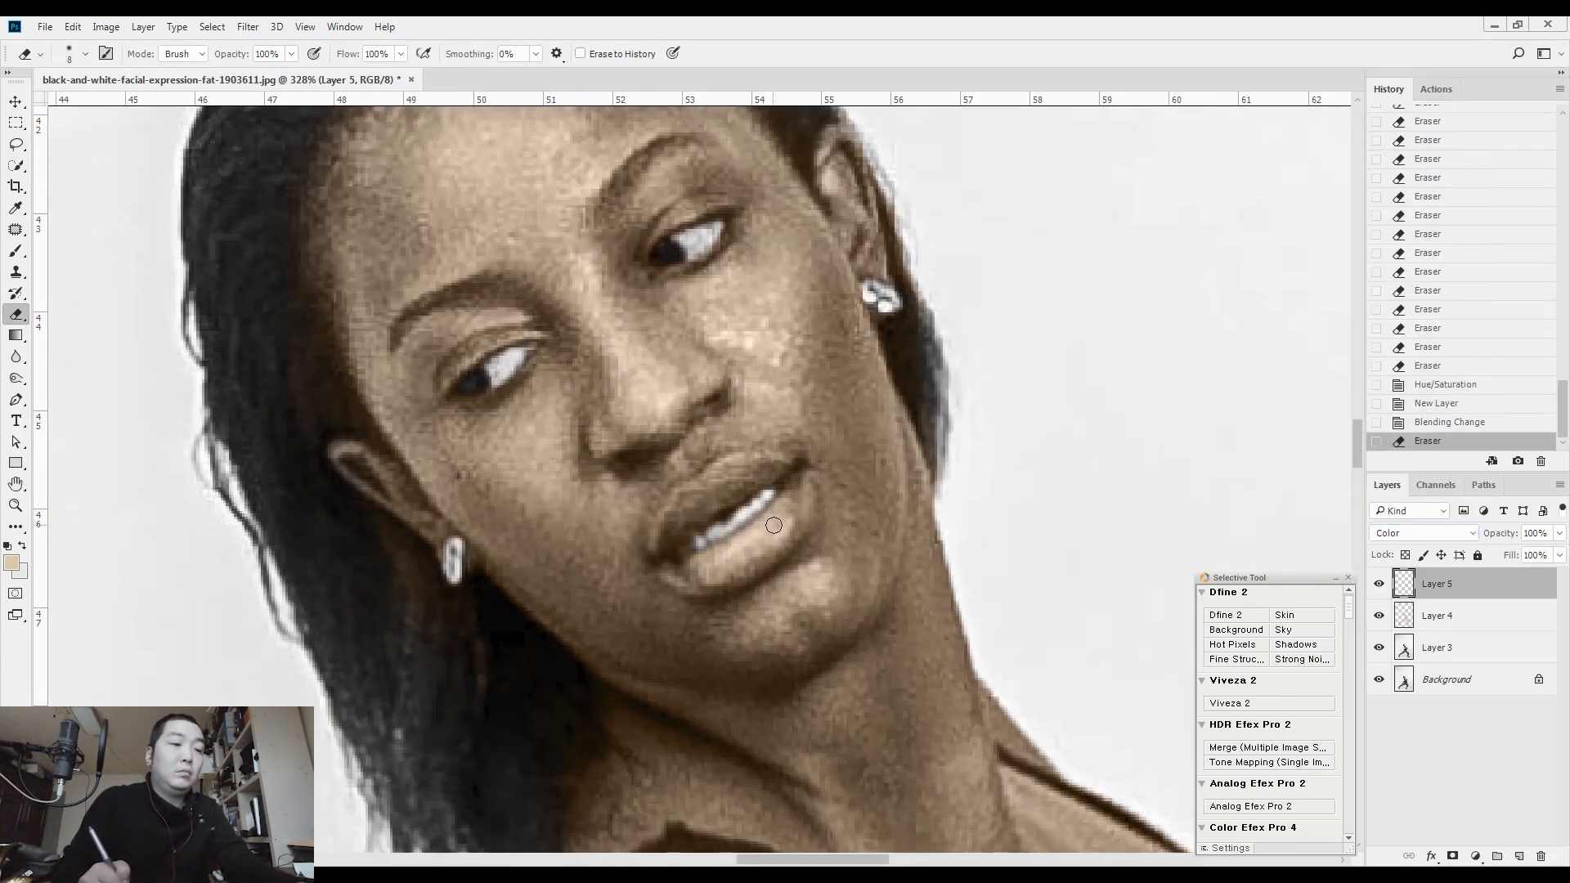
pyautogui.click(12, 564)
pyautogui.click(1219, 268)
pyautogui.click(1190, 235)
pyautogui.click(1367, 201)
pyautogui.press('e')
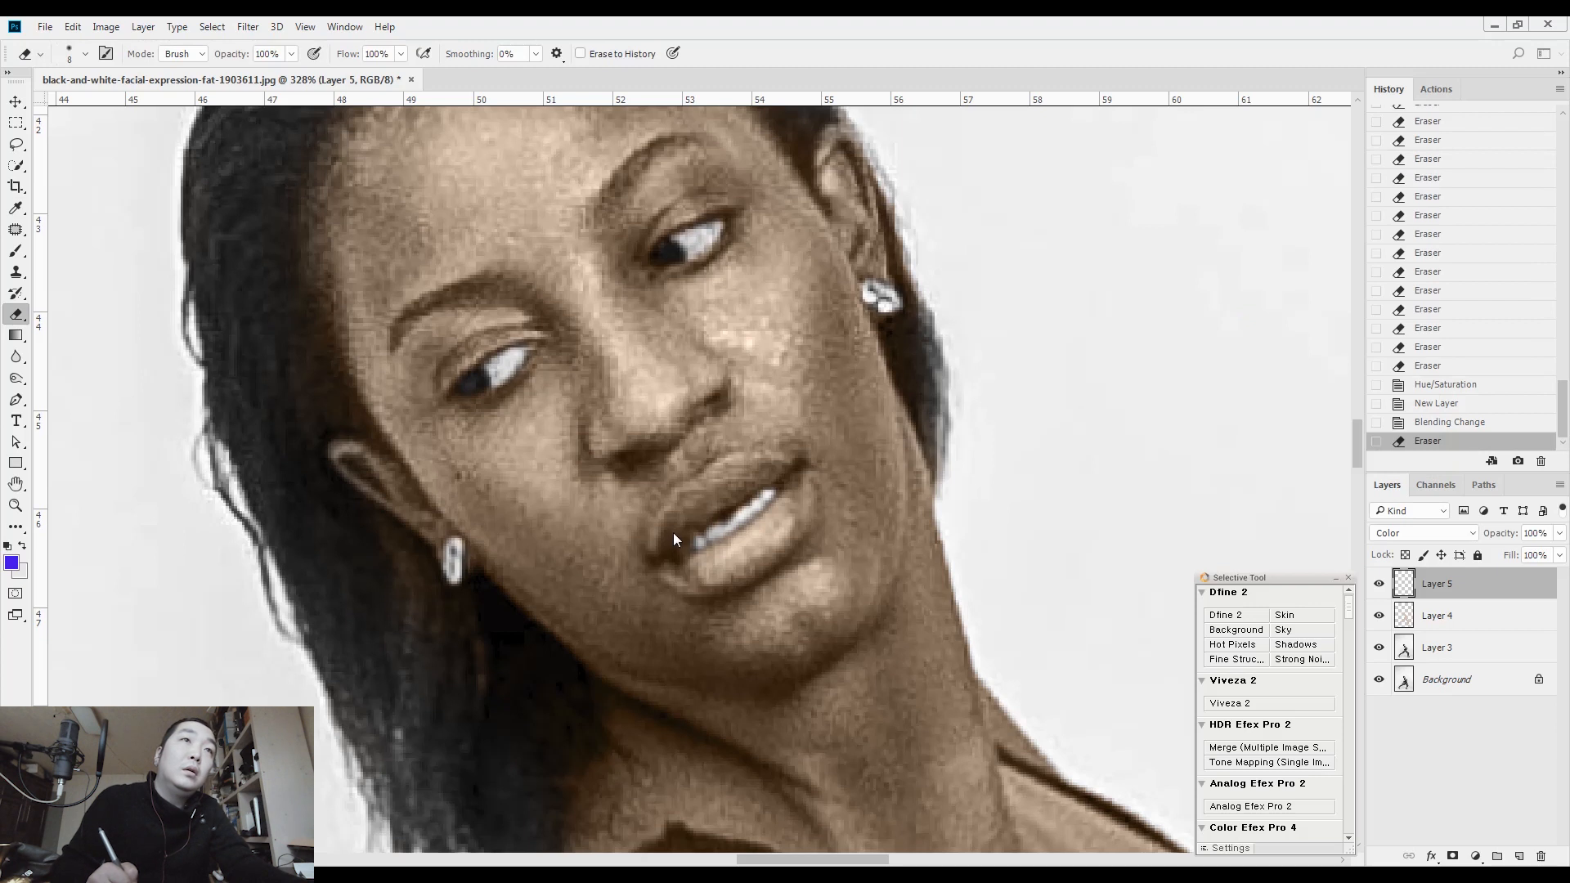
pyautogui.click(661, 554)
pyautogui.click(687, 503)
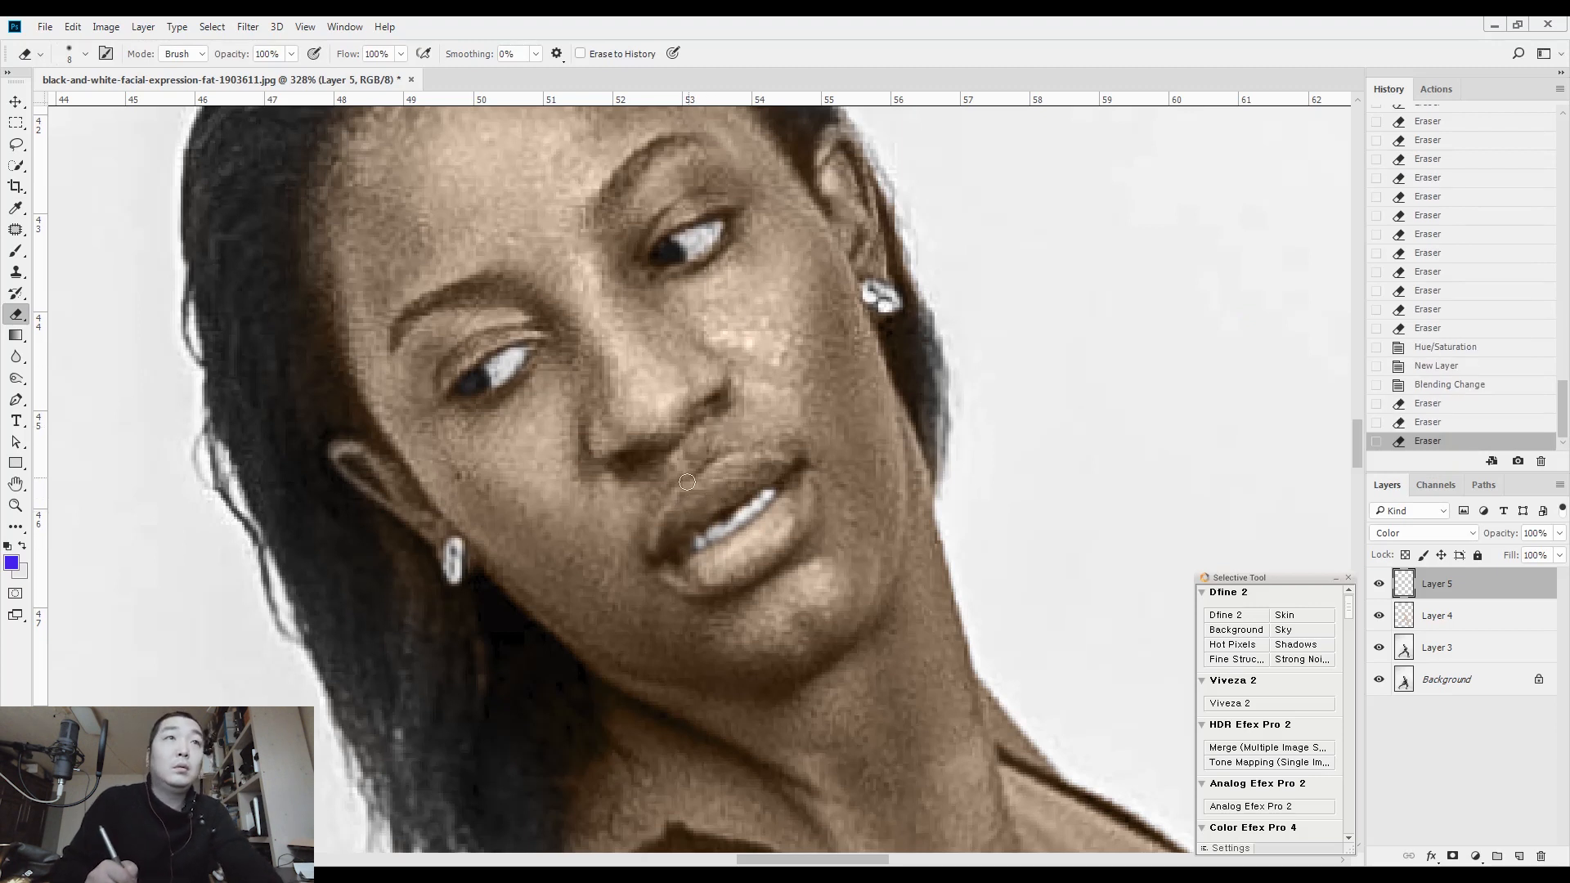
pyautogui.click(767, 538)
pyautogui.click(760, 523)
pyautogui.click(754, 501)
# Paint the upper and lower lips blue-violet with the Brush at size 15, filling in the edges and corners
pyautogui.press('b')
pyautogui.press('[')
pyautogui.press('[')
pyautogui.press('[')
pyautogui.press('[')
pyautogui.press('[')
pyautogui.press('[')
pyautogui.press('[')
pyautogui.press('[')
pyautogui.press('[')
pyautogui.press('[')
pyautogui.press('[')
pyautogui.press('[')
pyautogui.press('[')
pyautogui.press('[')
pyautogui.press('[')
pyautogui.press('[')
pyautogui.press('[')
pyautogui.press('[')
pyautogui.press('[')
pyautogui.press('[')
pyautogui.press(']')
pyautogui.press(']')
pyautogui.press(']')
pyautogui.press('[')
pyautogui.moveTo(721, 488)
pyautogui.mouseDown()
pyautogui.moveTo(770, 469)
pyautogui.moveTo(795, 502)
pyautogui.moveTo(778, 535)
pyautogui.moveTo(709, 565)
pyautogui.mouseUp()
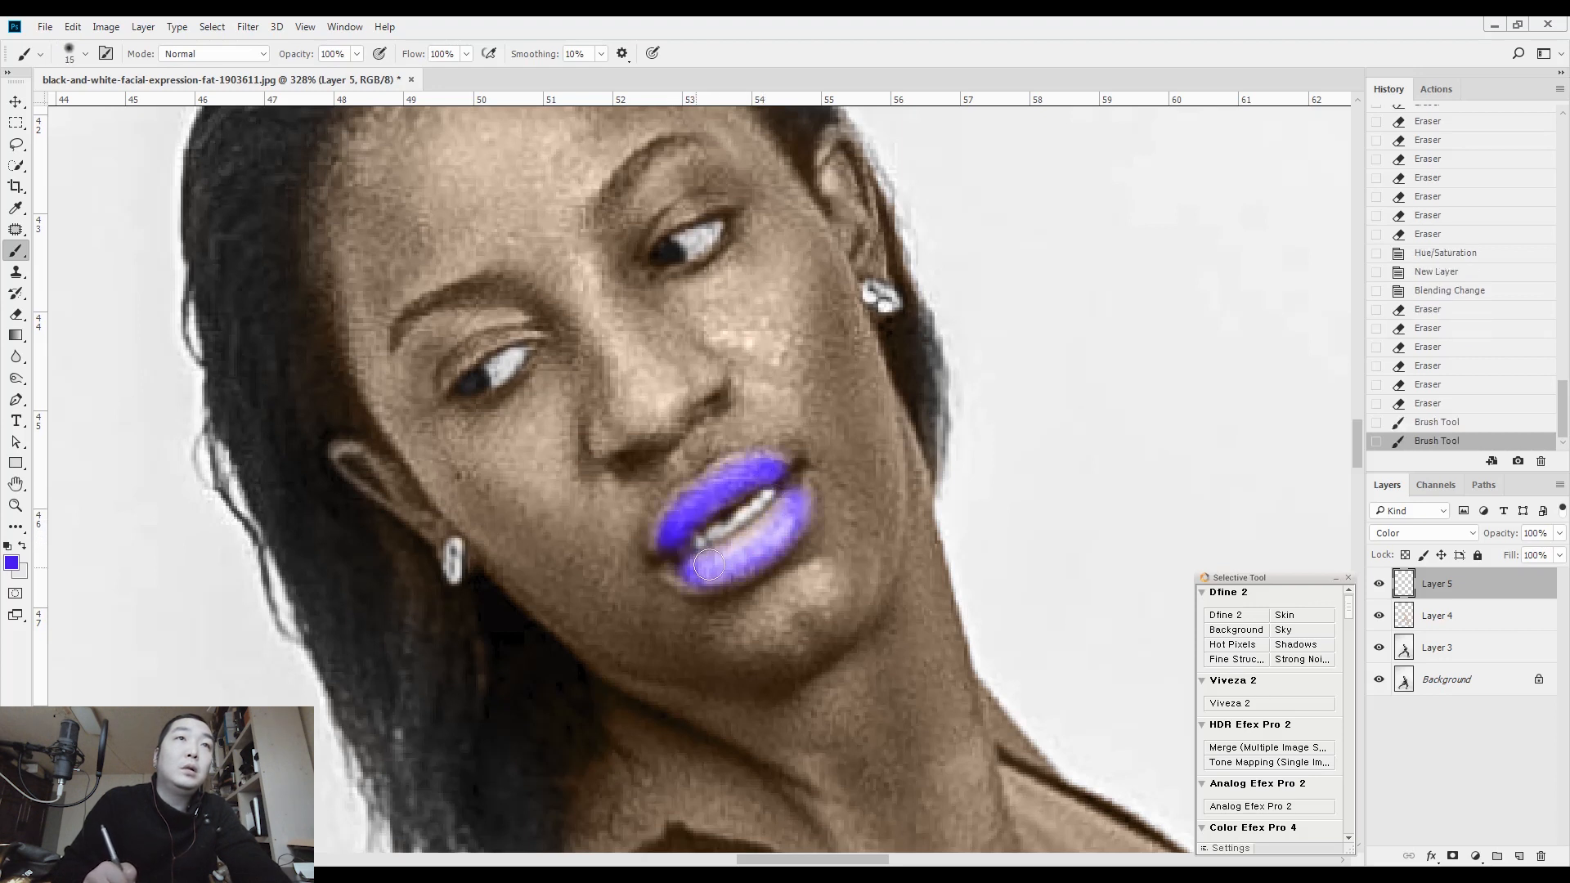
pyautogui.moveTo(783, 516); pyautogui.dragTo(798, 506)
pyautogui.moveTo(796, 496); pyautogui.dragTo(800, 514)
pyautogui.moveTo(685, 532); pyautogui.dragTo(697, 524)
pyautogui.moveTo(792, 476); pyautogui.dragTo(794, 489)
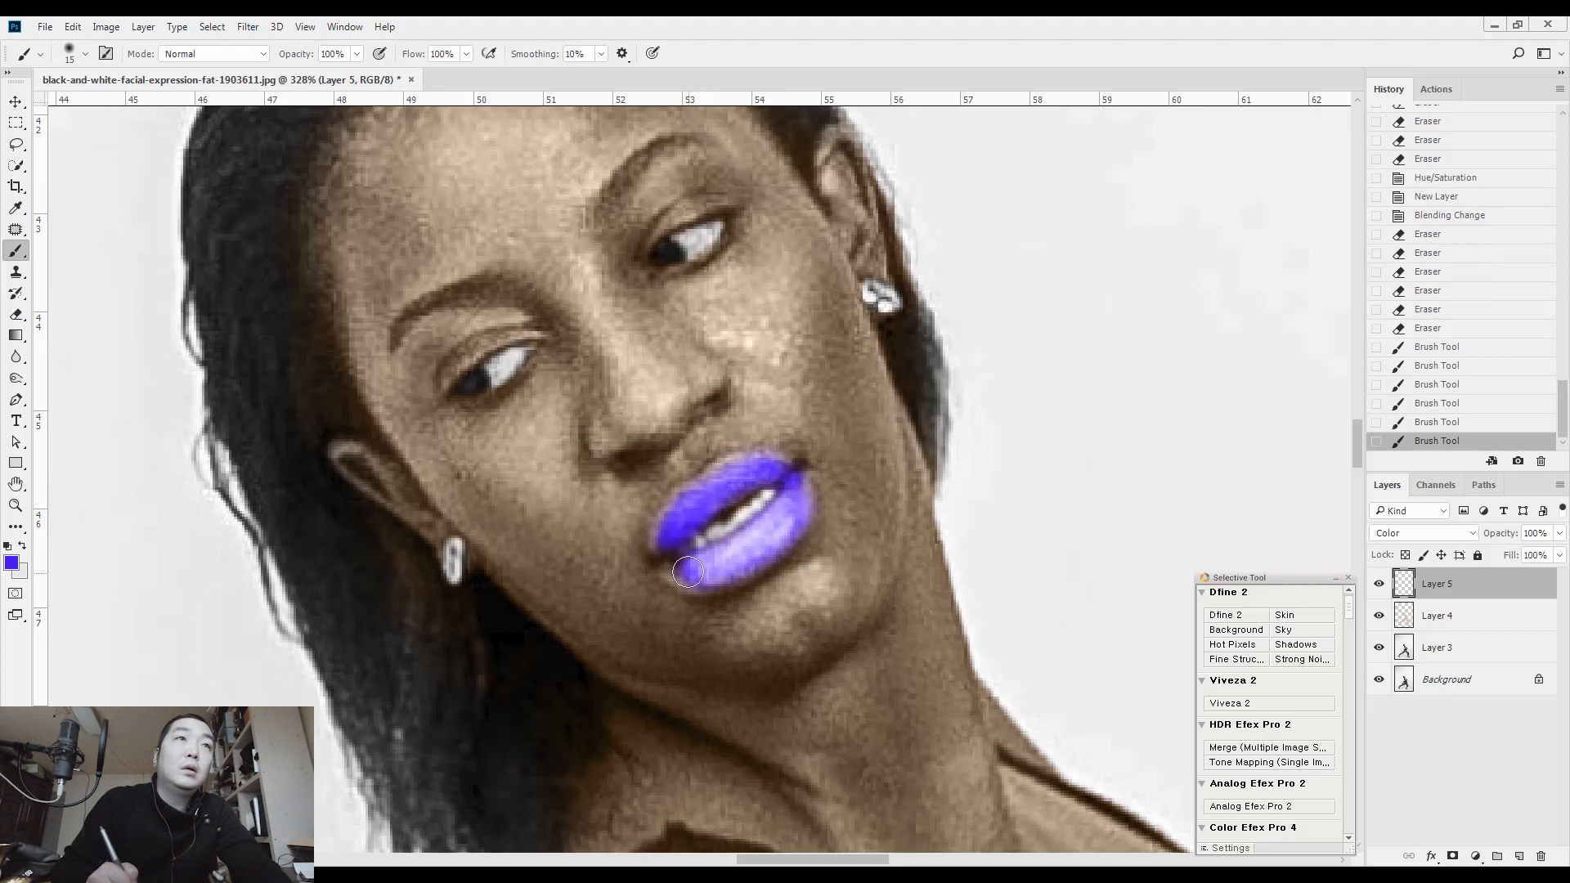
pyautogui.moveTo(689, 566); pyautogui.dragTo(701, 559)
# Recolour the painted lips to a muted pink with Hue/Saturation, setting Hue to +90 and Saturation to -85
pyautogui.hotkey('ctrl', 'u')
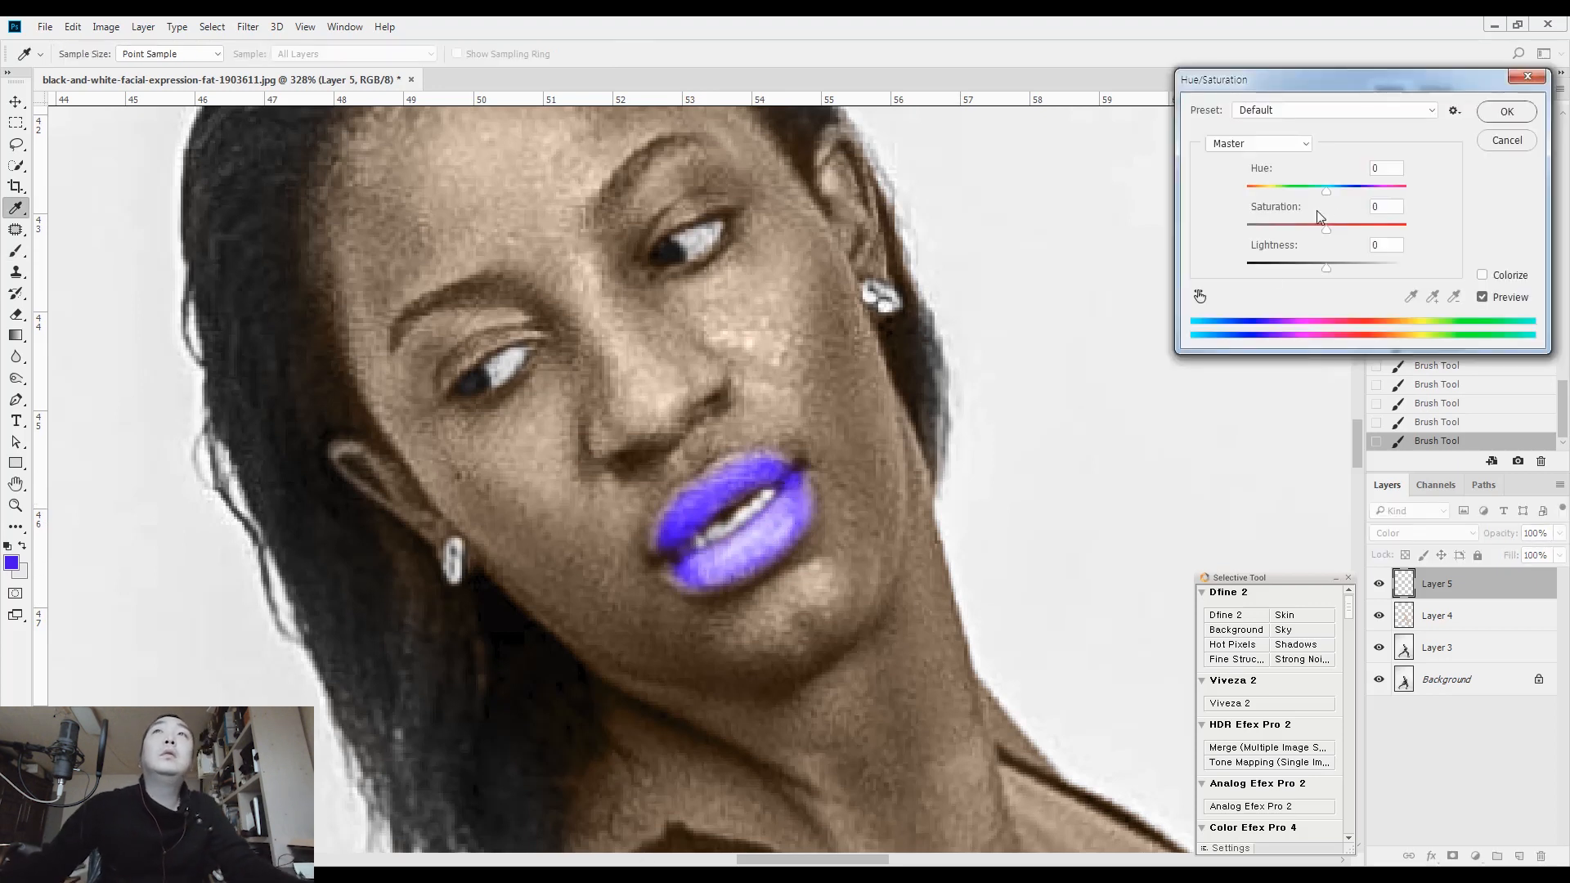
pyautogui.moveTo(1327, 196); pyautogui.dragTo(1380, 197)
pyautogui.moveTo(1279, 228); pyautogui.dragTo(1267, 235)
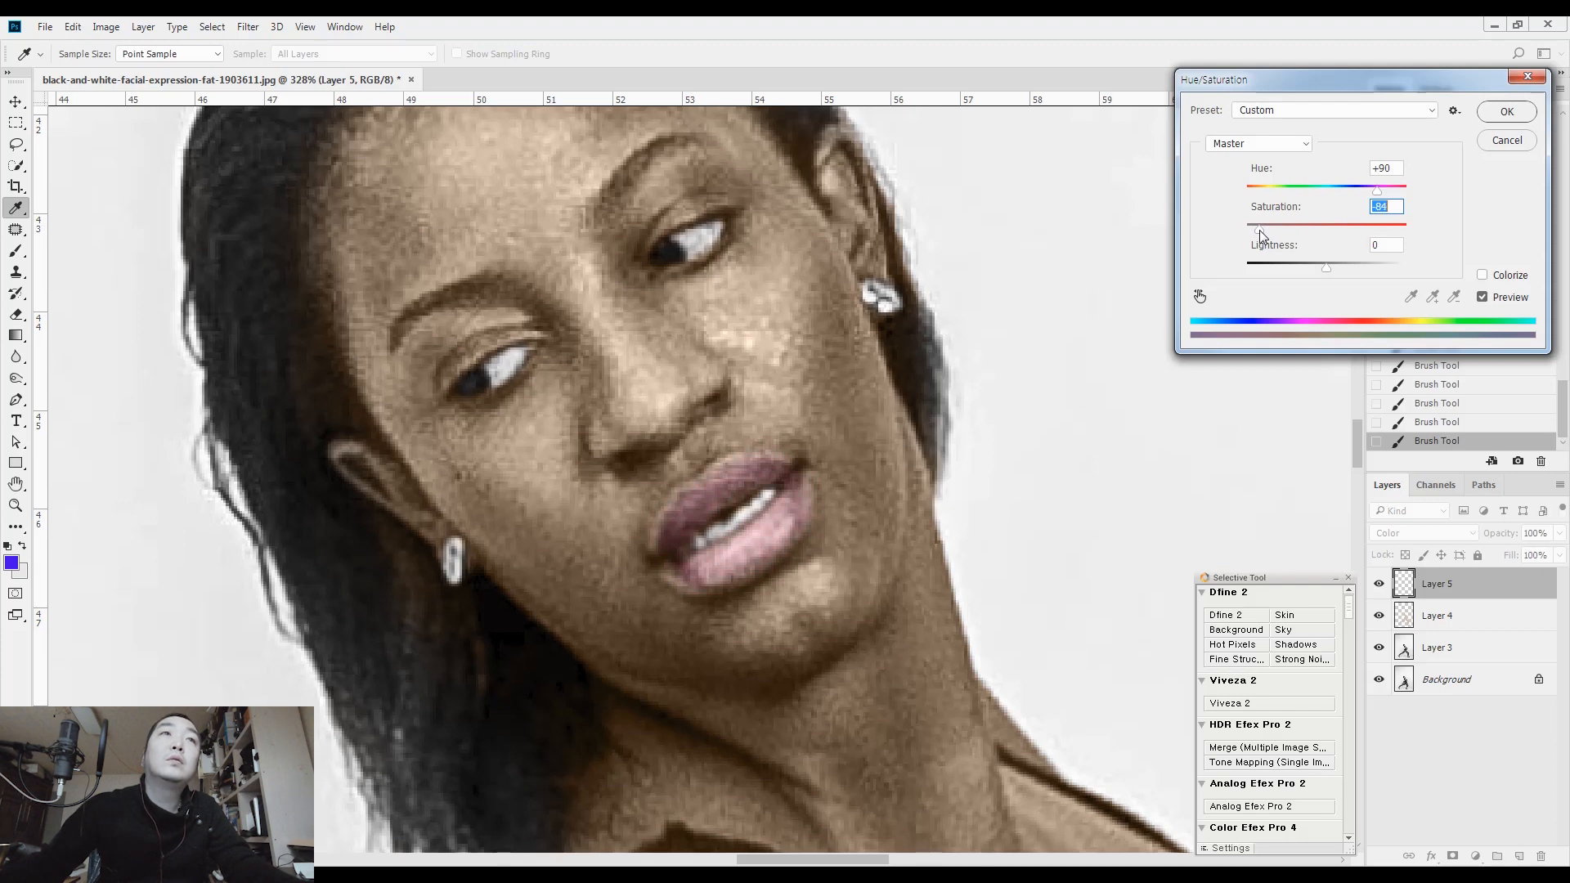
pyautogui.click(1507, 111)
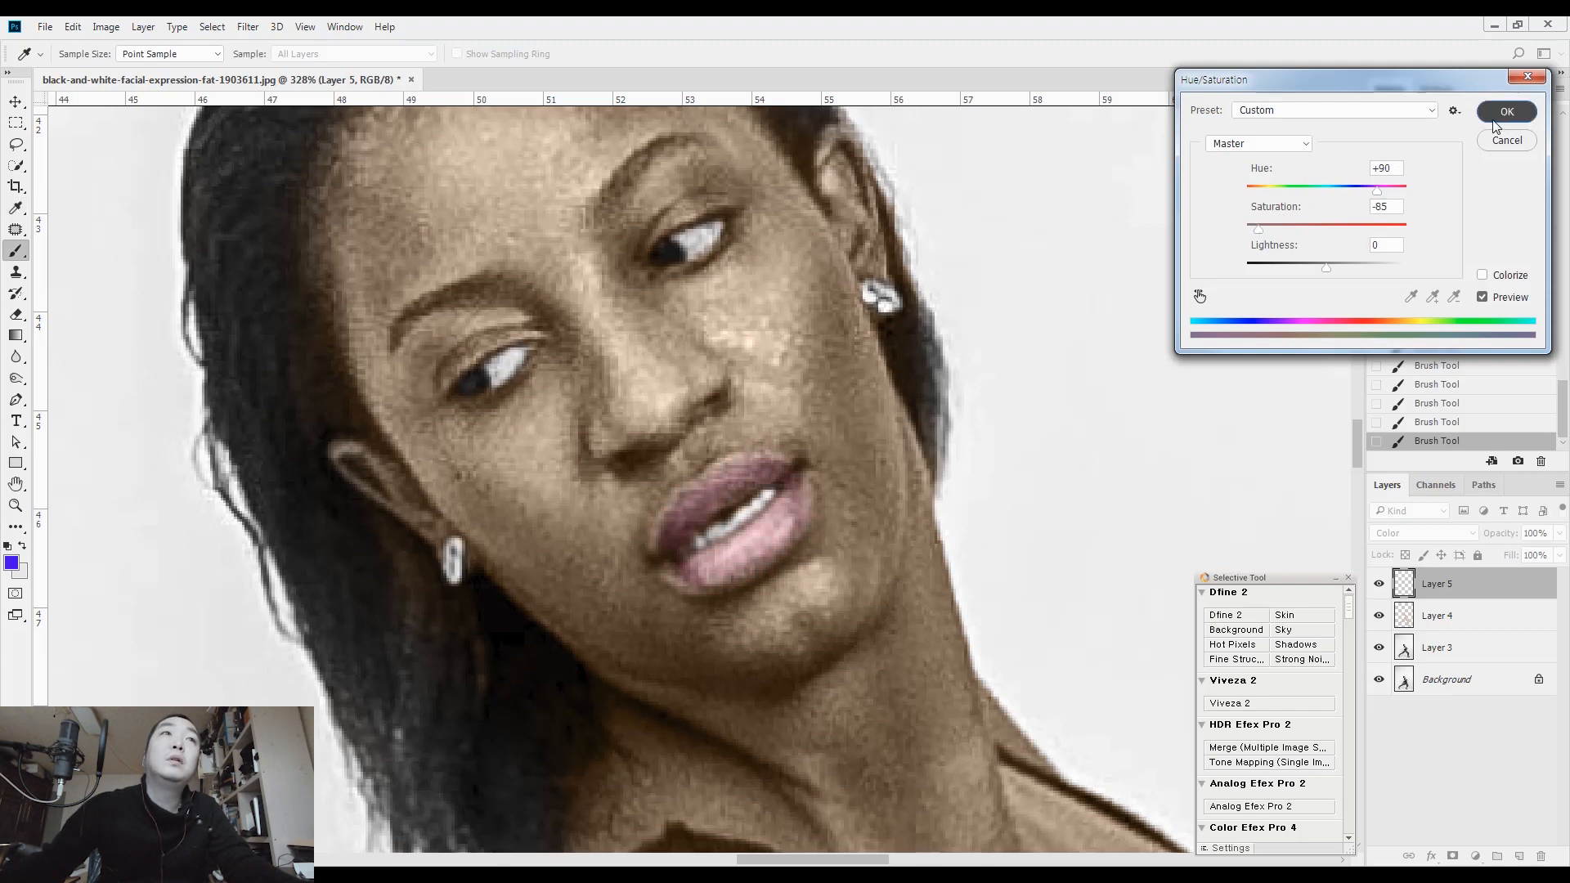
# Mute the lip colour further with a second Hue/Saturation adjustment, setting Saturation to -20
pyautogui.scroll(-5, 938, 481)
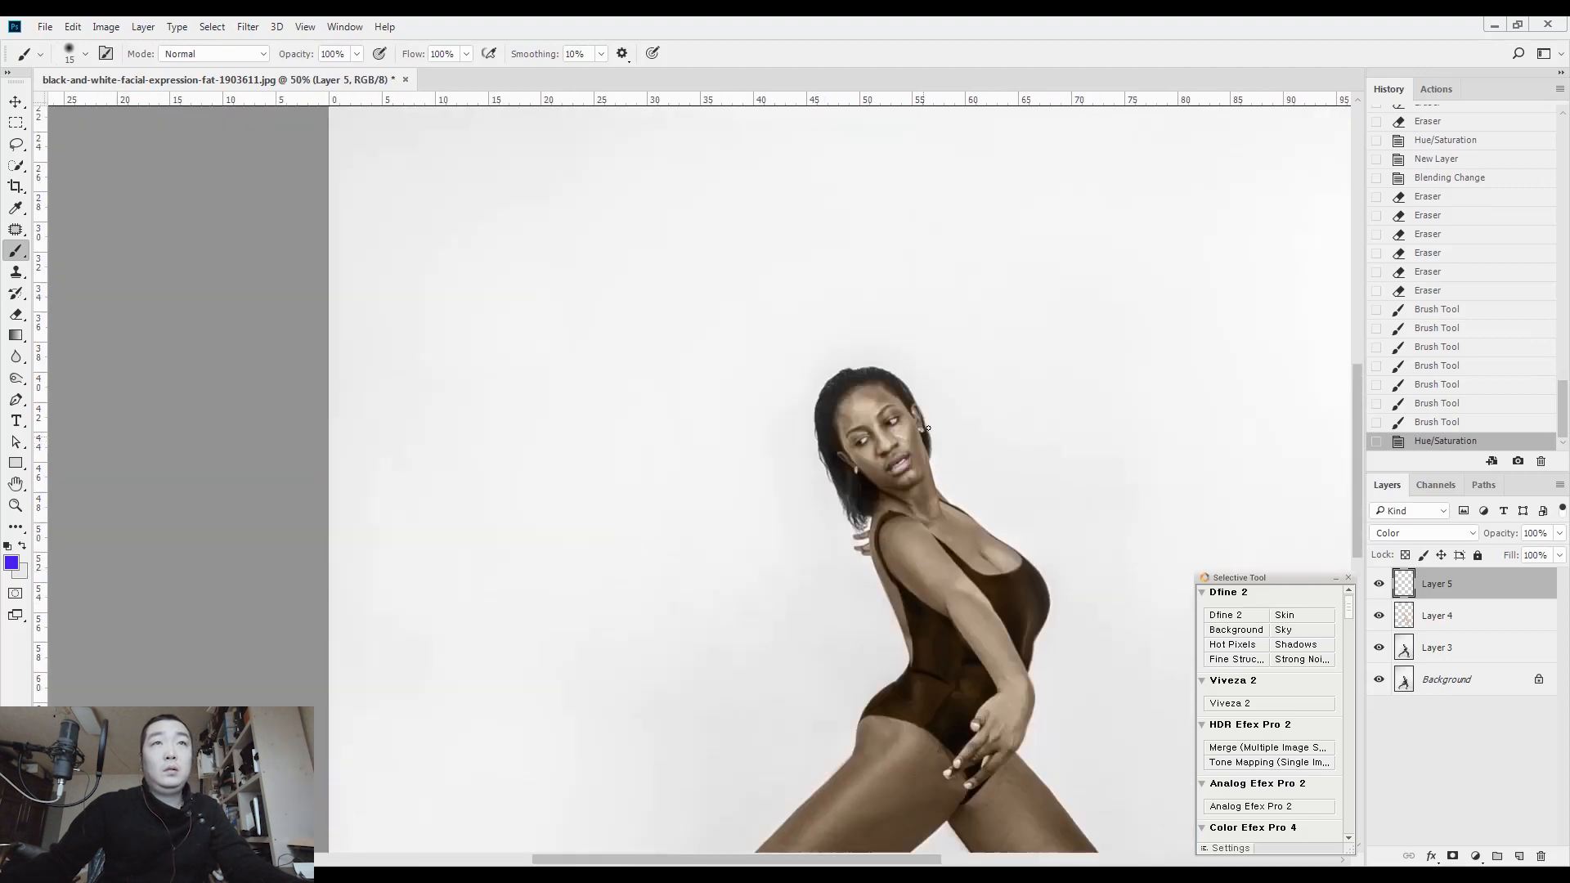
pyautogui.hotkey('ctrl', 'u')
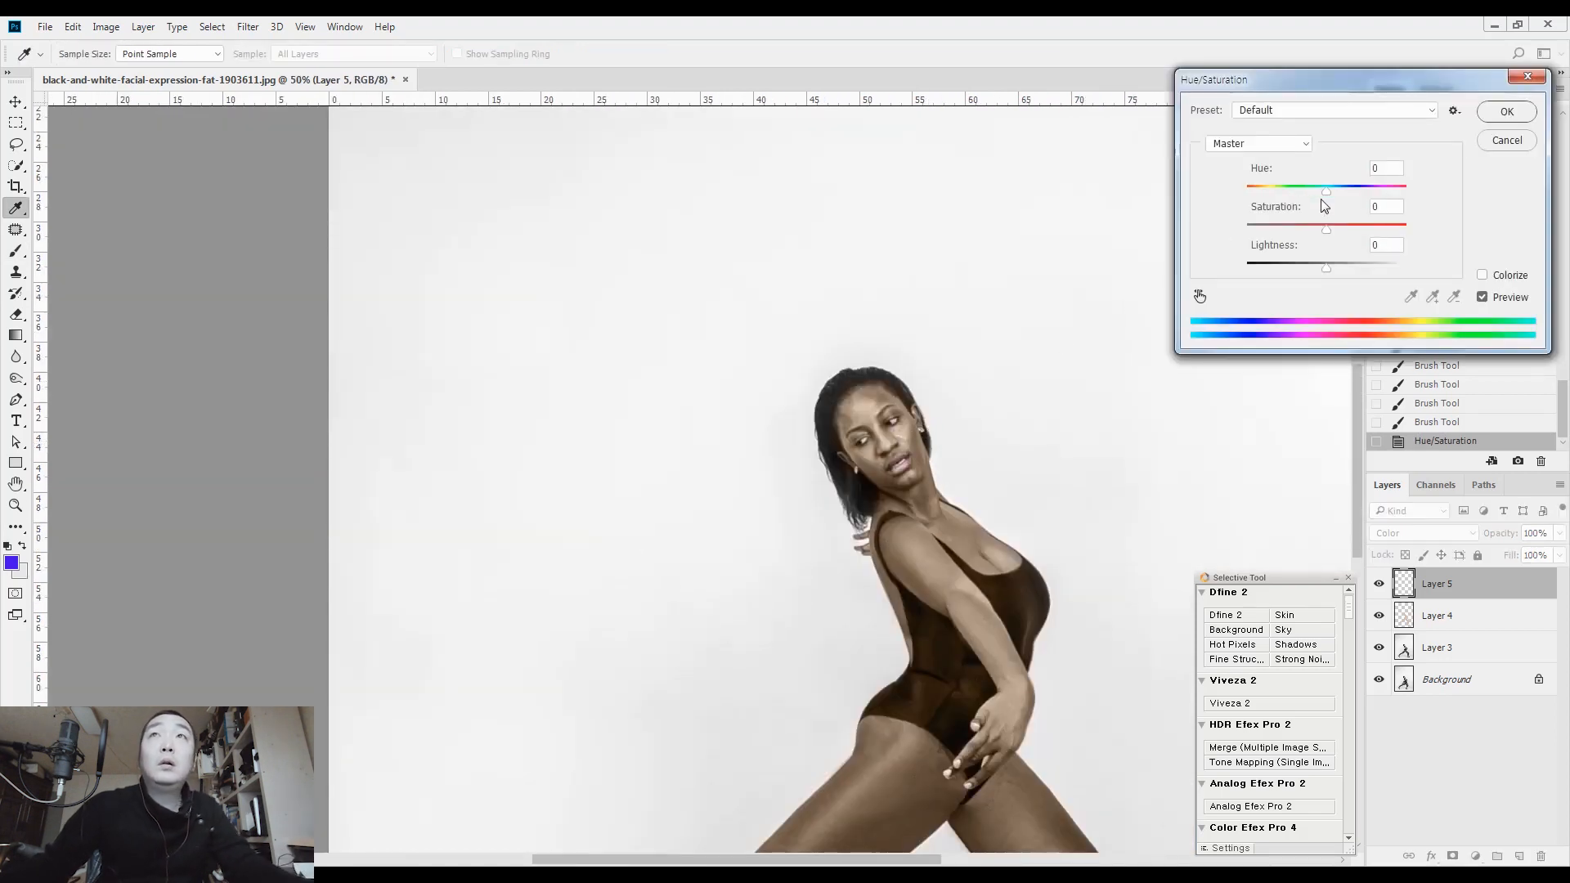
pyautogui.moveTo(1326, 226); pyautogui.dragTo(1316, 229)
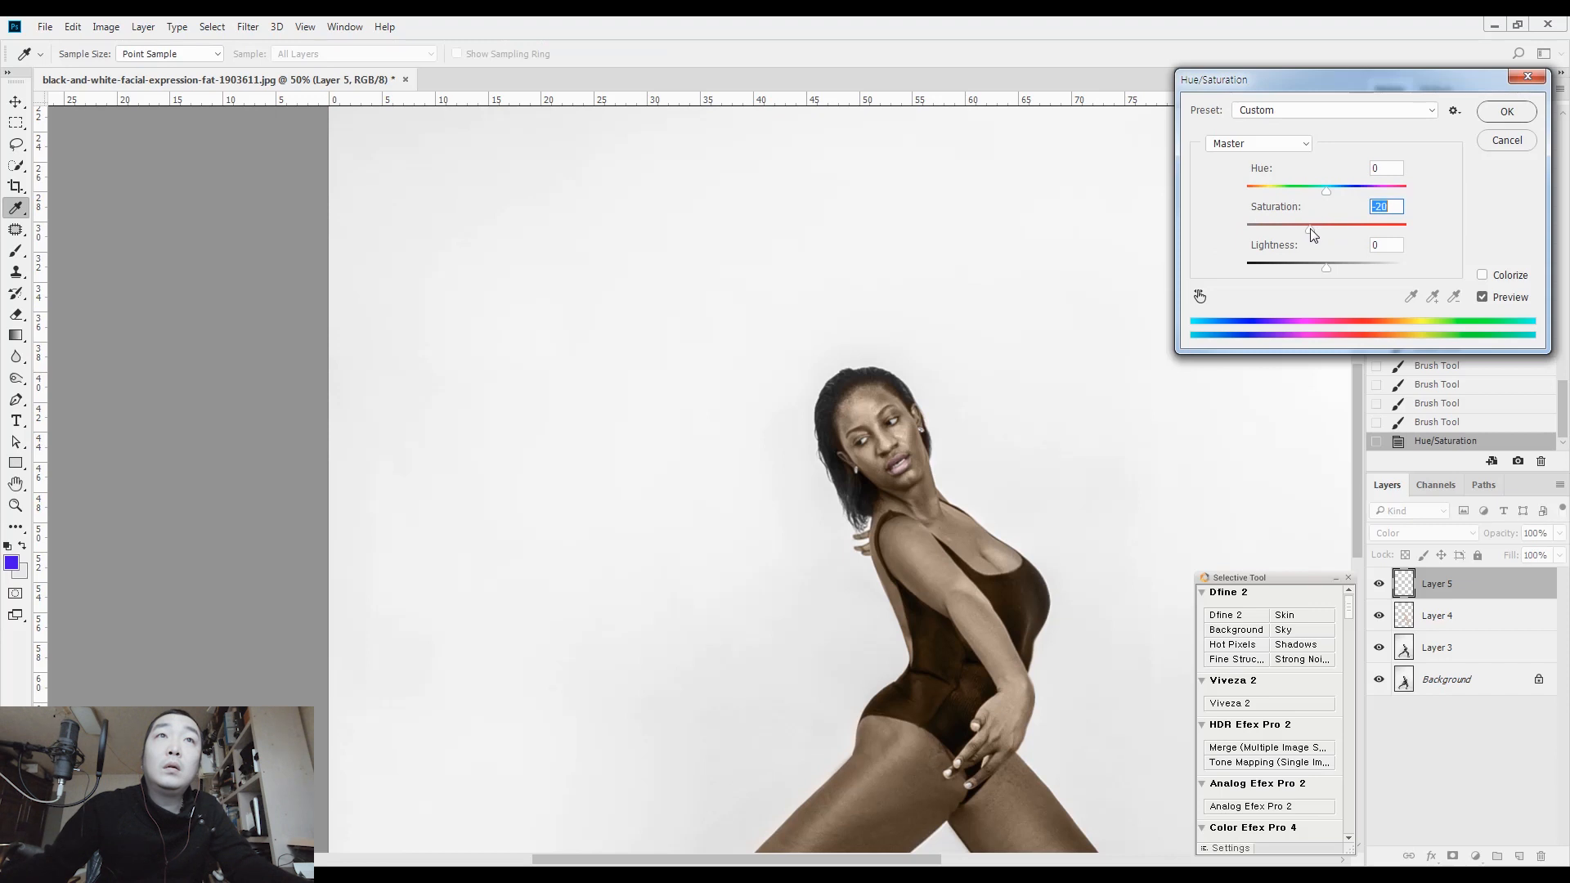
pyautogui.click(1507, 111)
# Sample the muted lip colour as the foreground colour for the fingernails
pyautogui.moveTo(1003, 564); pyautogui.dragTo(861, 556)
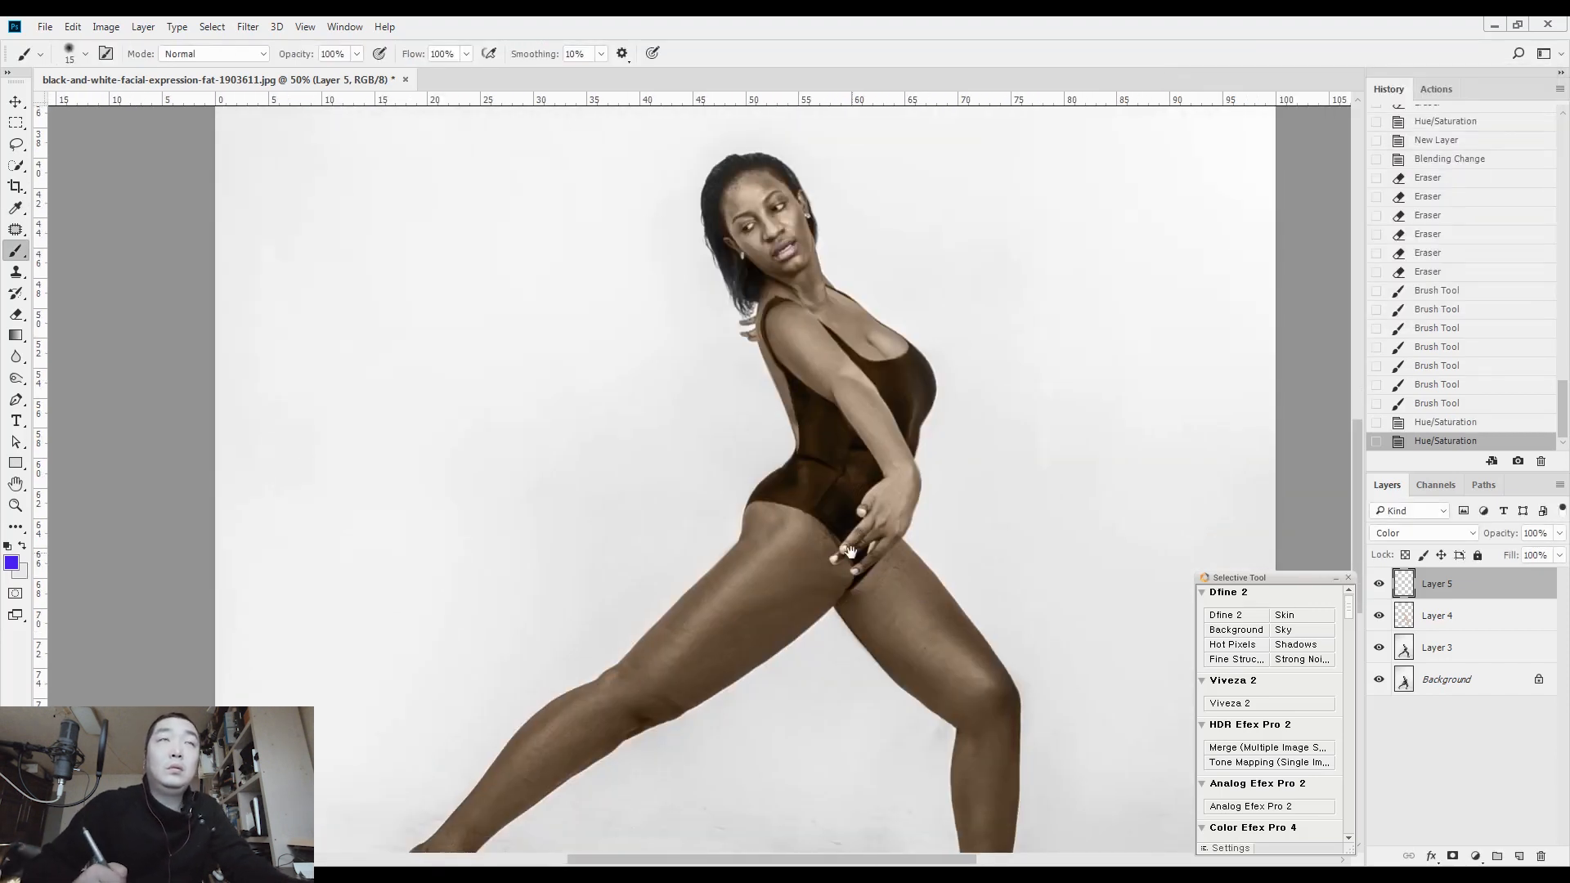
pyautogui.moveTo(847, 558); pyautogui.dragTo(993, 511)
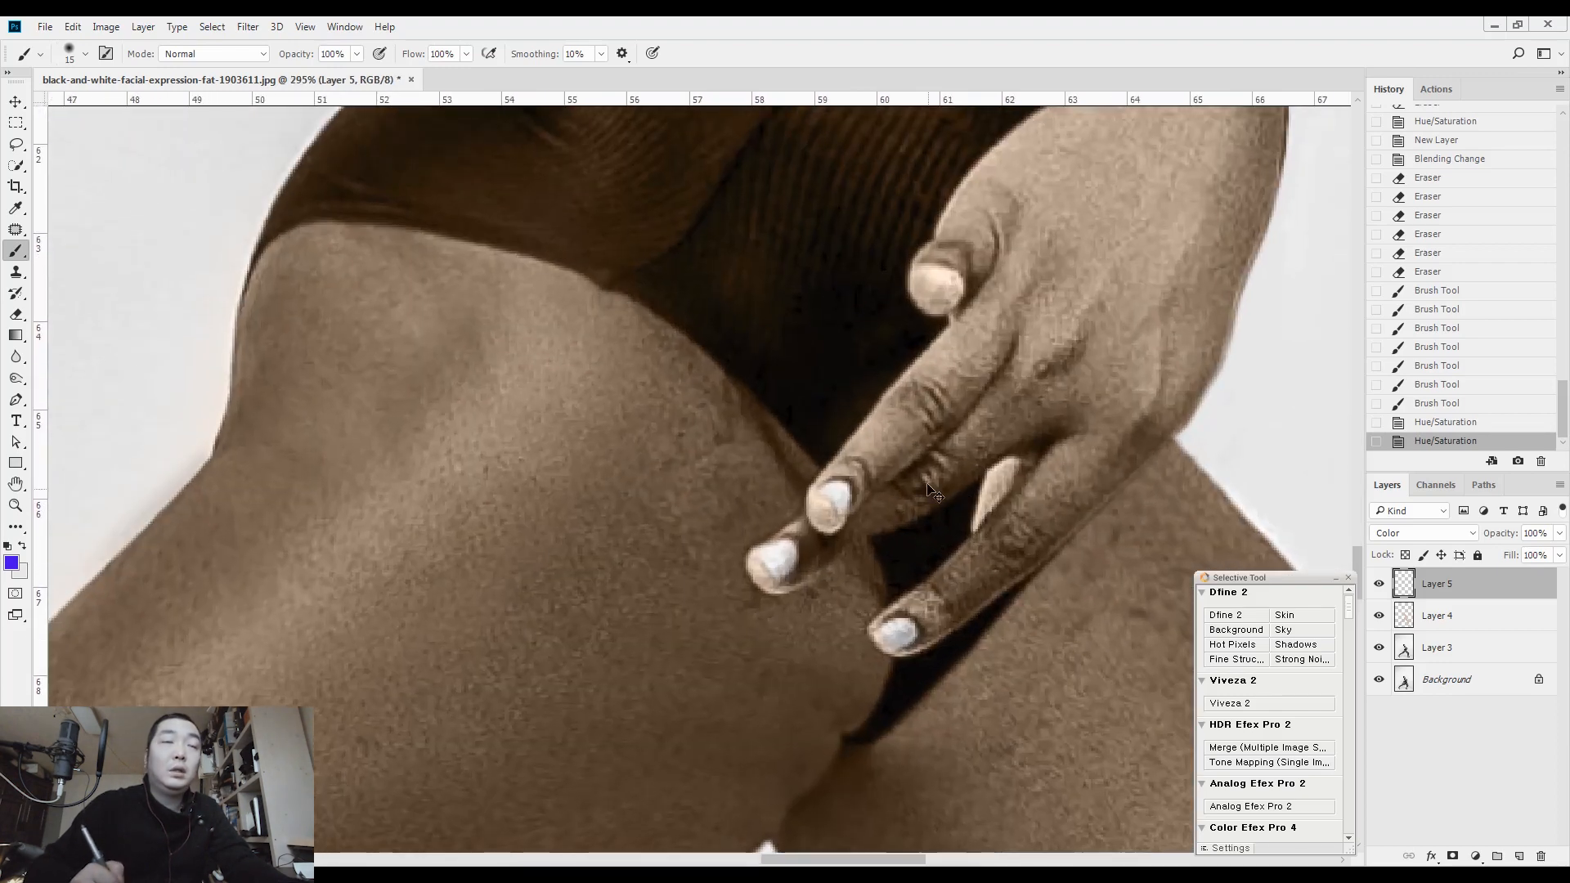
pyautogui.moveTo(781, 336); pyautogui.dragTo(860, 760)
pyautogui.moveTo(793, 262); pyautogui.dragTo(887, 761)
pyautogui.moveTo(798, 188); pyautogui.dragTo(885, 696)
pyautogui.press('i')
pyautogui.click(775, 329)
# Shift the lip colour on Layer 5 with Hue/Saturation, setting Hue to +21
pyautogui.hotkey('ctrl', 'u')
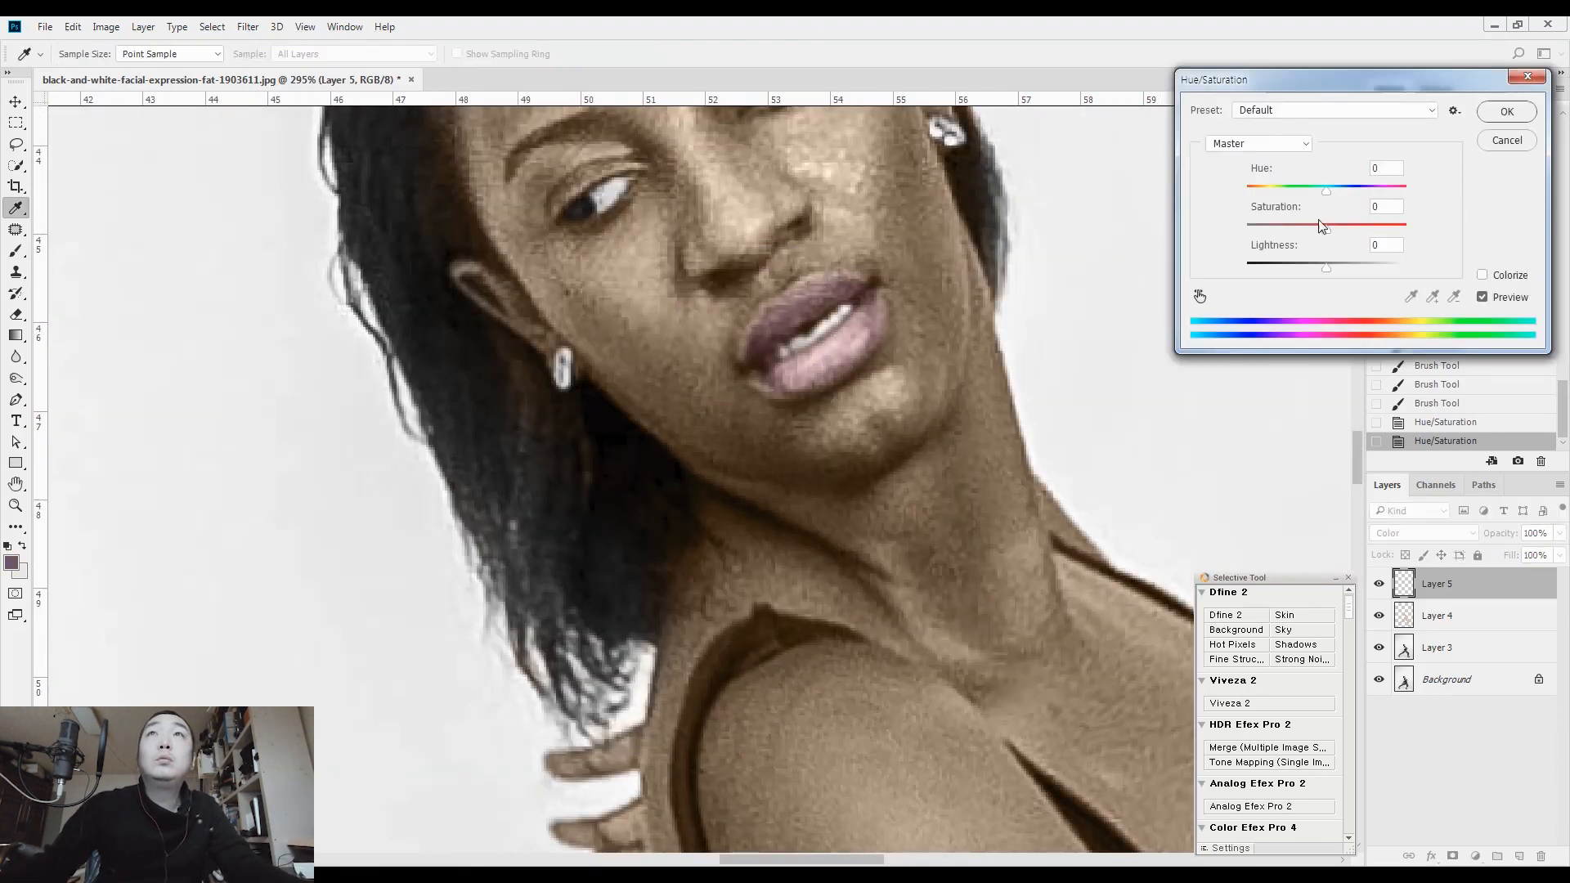
pyautogui.moveTo(1326, 197); pyautogui.dragTo(1343, 195)
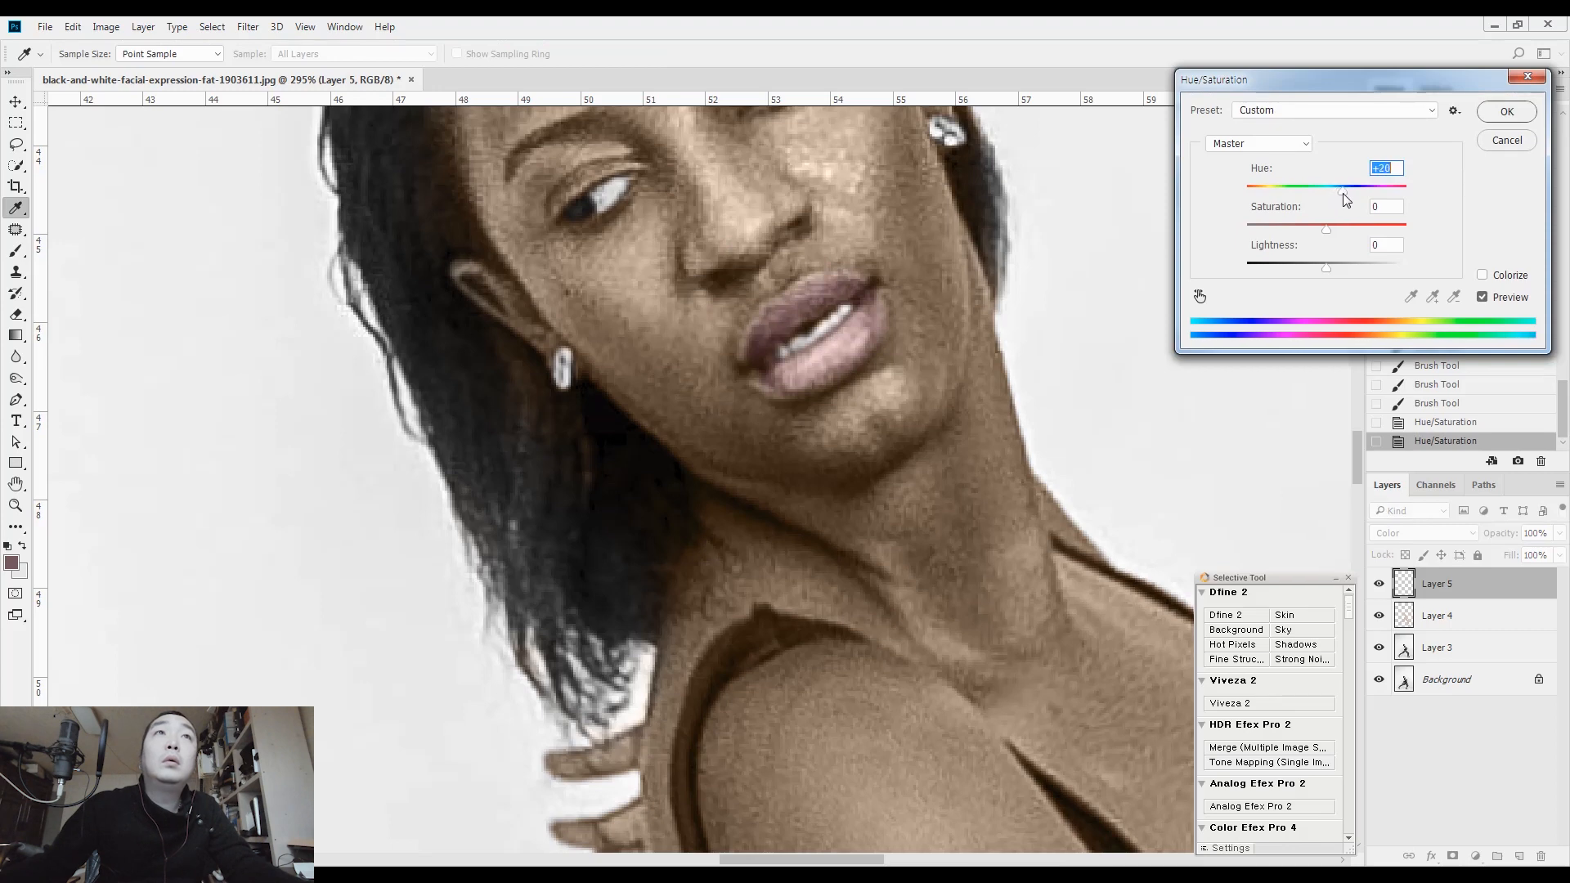
pyautogui.click(1508, 112)
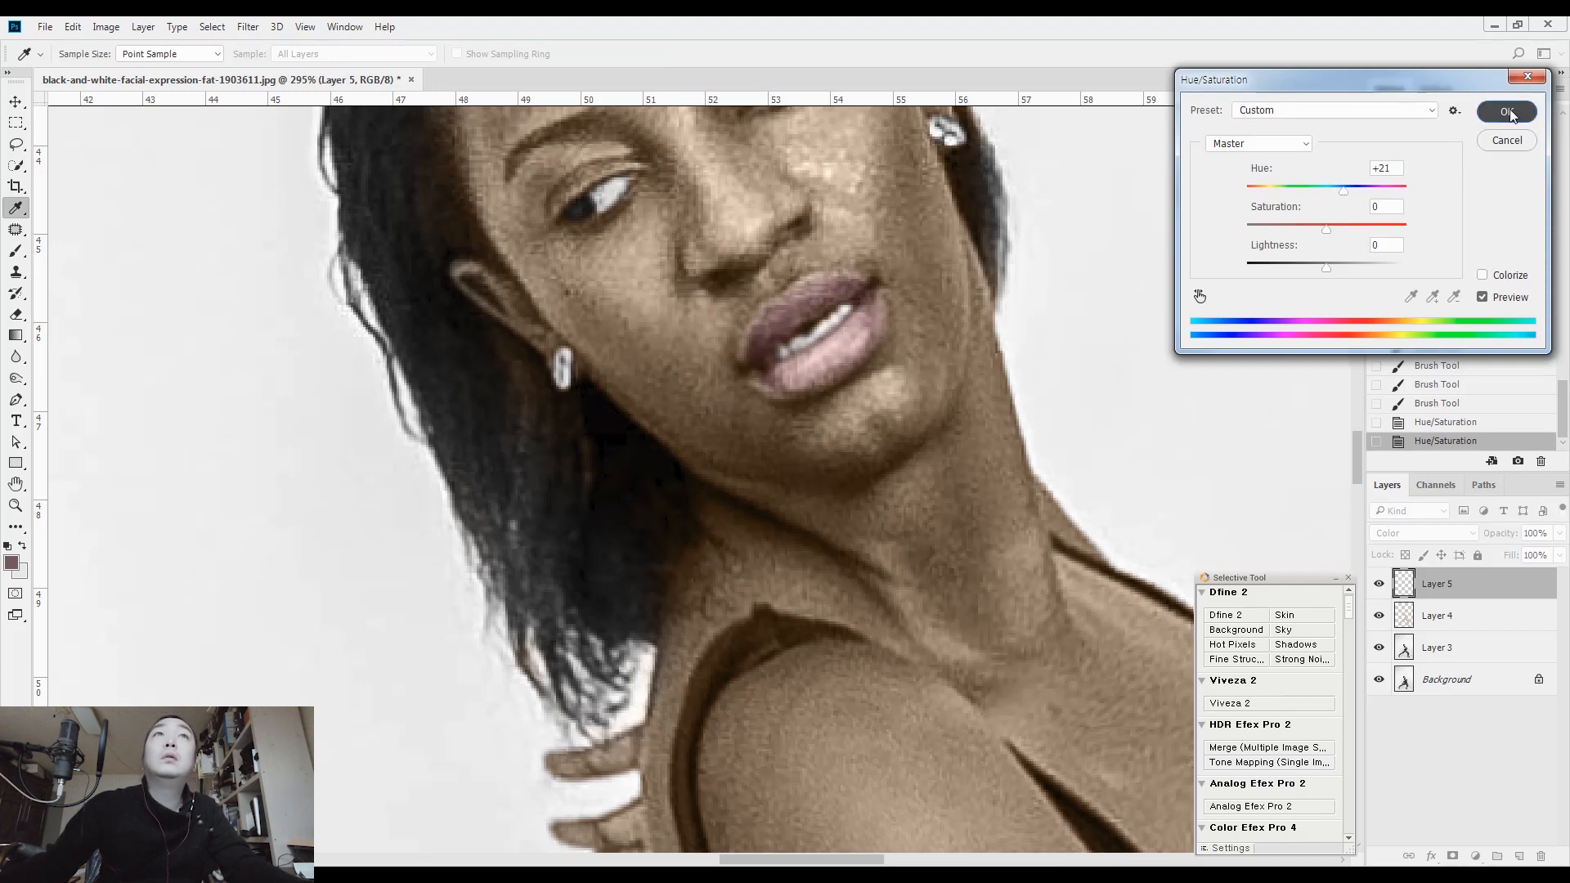
# Paint three fingernails of the front hand with the sampled lip colour at brush size 9
pyautogui.press('b')
pyautogui.moveTo(891, 812); pyautogui.dragTo(740, 238)
pyautogui.moveTo(849, 827); pyautogui.dragTo(565, 204)
pyautogui.moveTo(922, 828); pyautogui.dragTo(799, 439)
pyautogui.moveTo(670, 525); pyautogui.dragTo(768, 330)
pyautogui.scroll(3, 770, 323)
pyautogui.press('[')
pyautogui.moveTo(630, 374); pyautogui.dragTo(605, 384)
pyautogui.moveTo(704, 282); pyautogui.dragTo(696, 294)
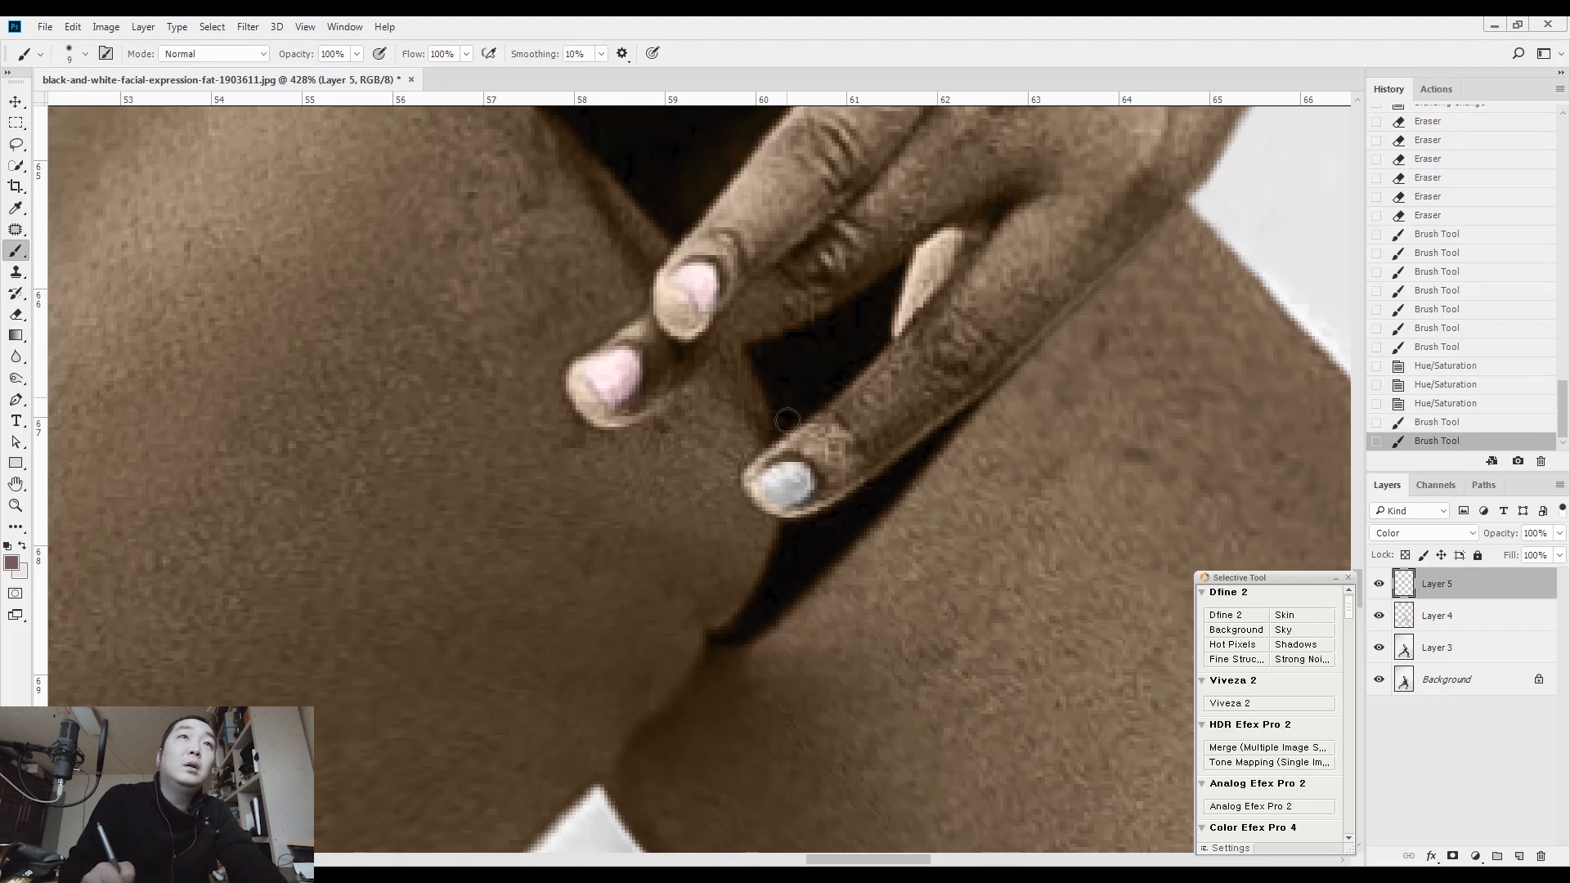
pyautogui.moveTo(781, 483); pyautogui.dragTo(787, 484)
# Lasso the painted fingernails, set their Saturation to -41 with Hue/Saturation, and clear the selection
pyautogui.moveTo(692, 434)
pyautogui.mouseDown()
pyautogui.moveTo(592, 459)
pyautogui.moveTo(770, 414)
pyautogui.mouseUp()
pyautogui.press('l')
pyautogui.moveTo(722, 532); pyautogui.dragTo(724, 556)
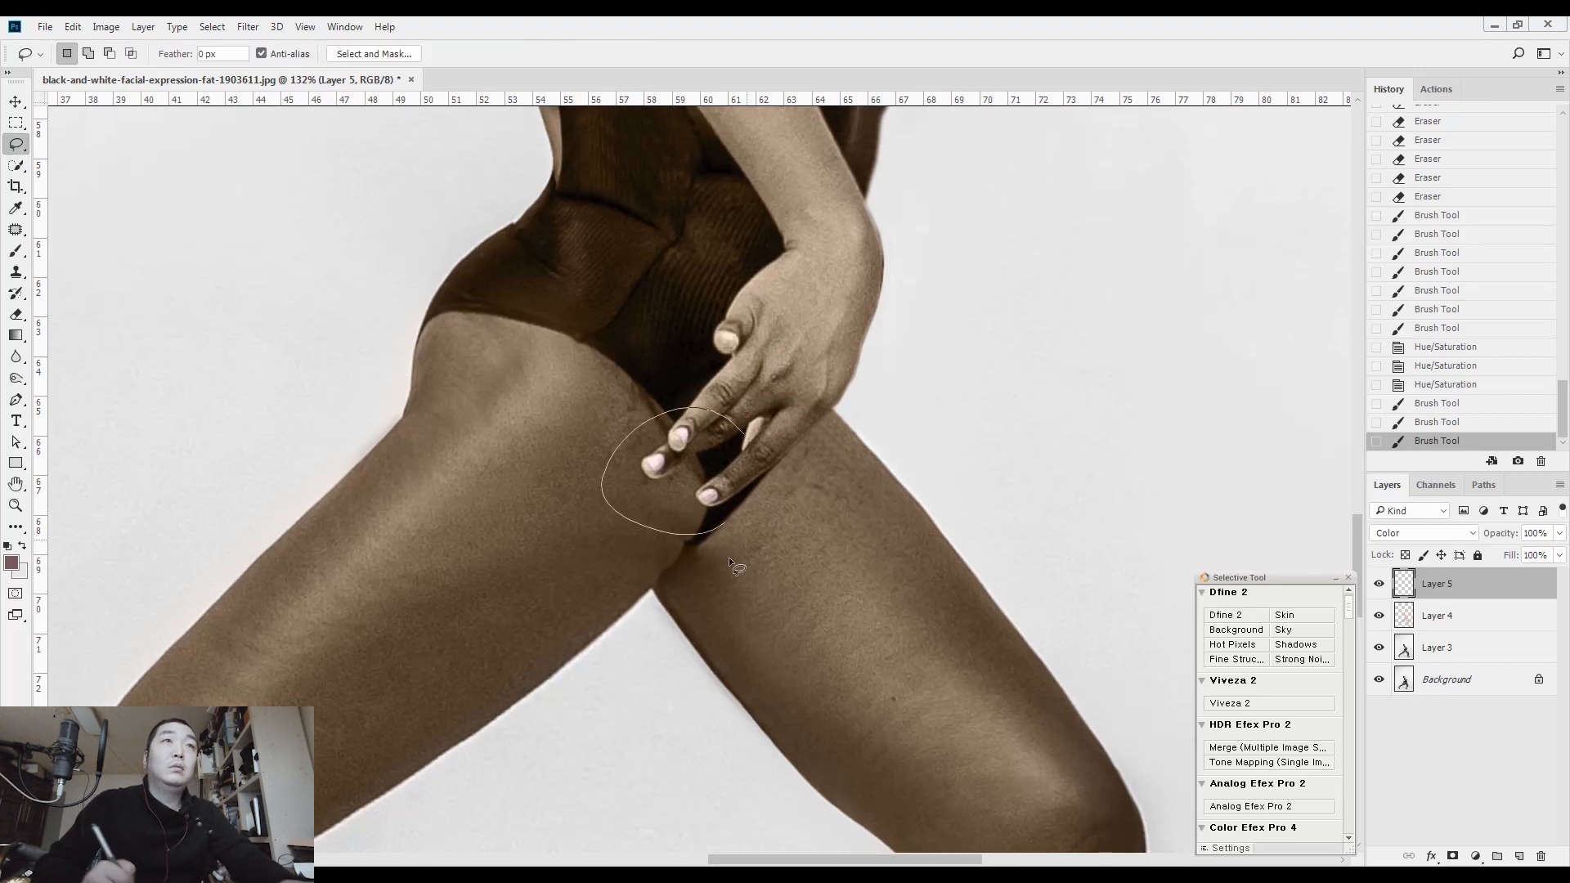
pyautogui.hotkey('ctrl', 'u')
pyautogui.moveTo(1327, 229); pyautogui.dragTo(1294, 226)
pyautogui.click(1506, 113)
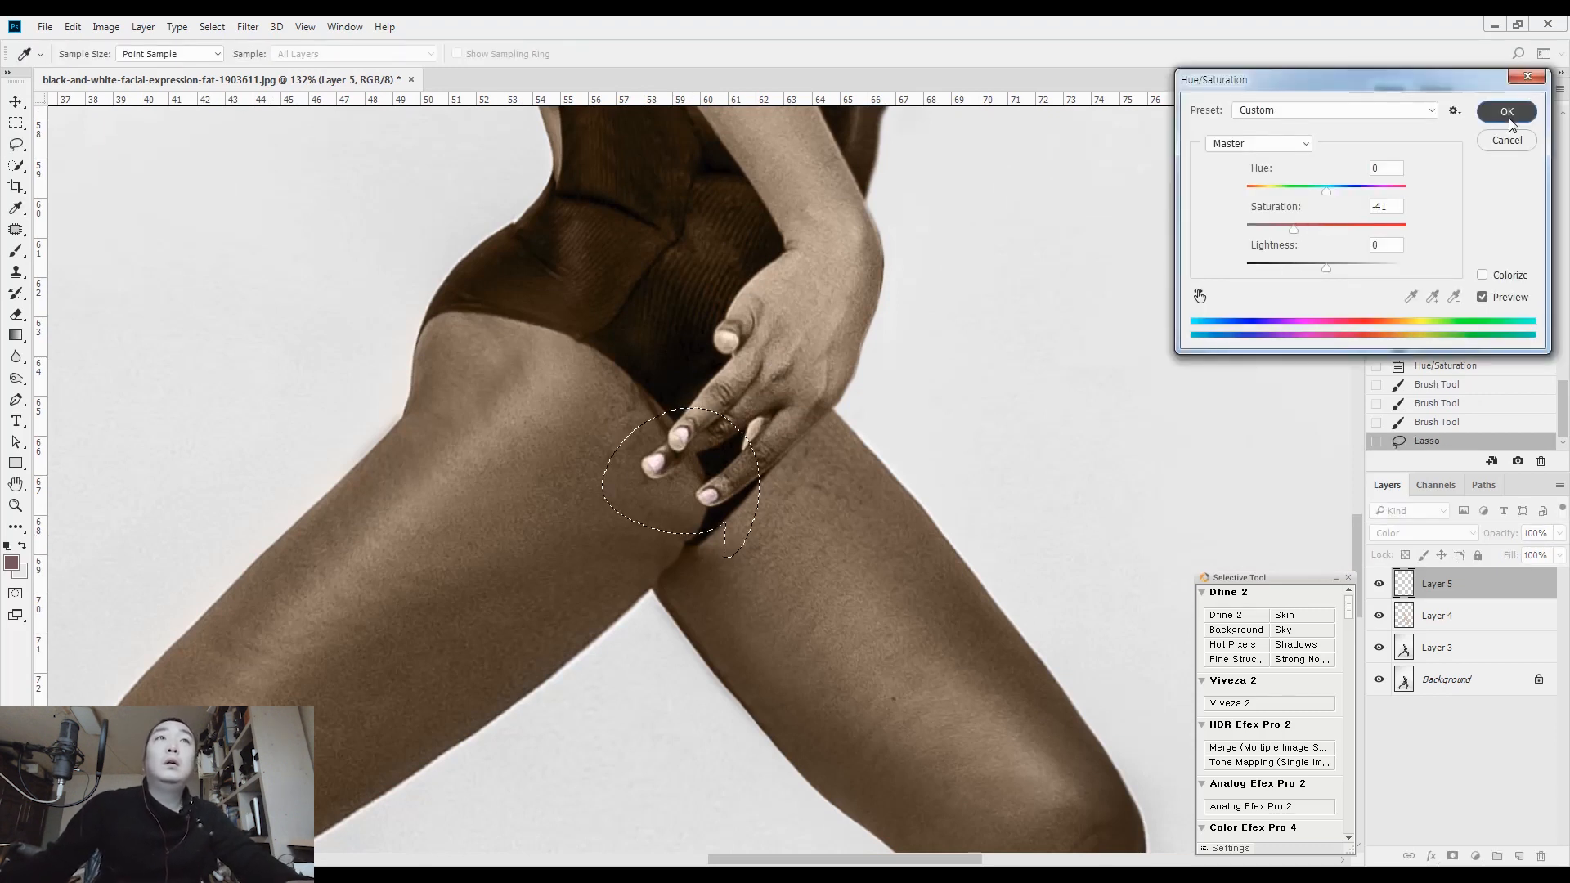
pyautogui.hotkey('ctrl', 'd')
# Add another empty layer above the lip and nail colour and set its blending mode to Color
pyautogui.moveTo(631, 157); pyautogui.dragTo(633, 486)
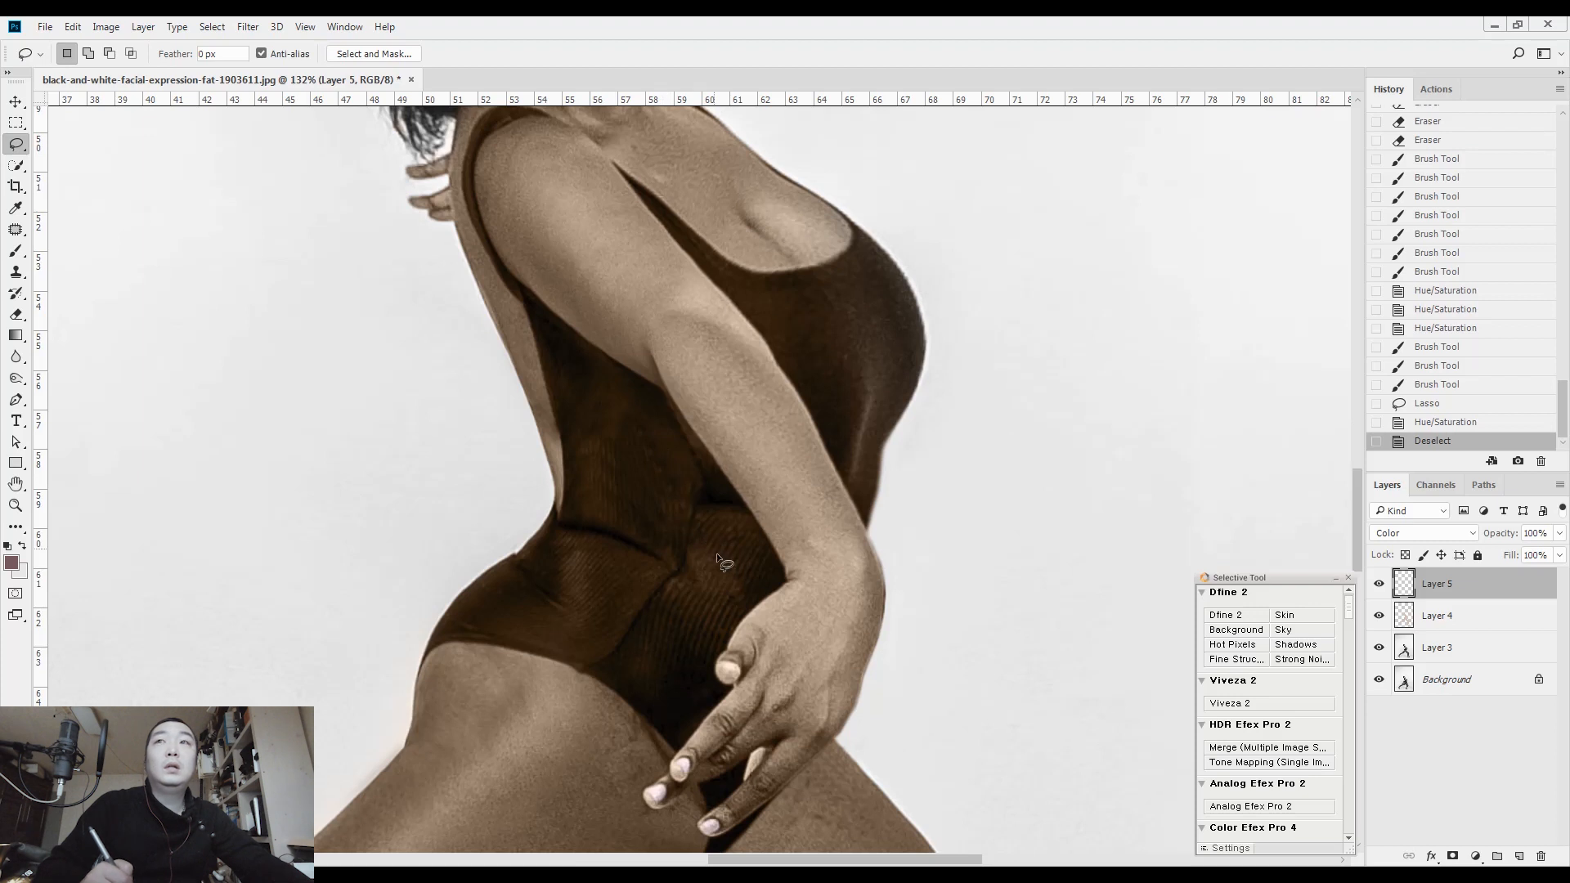
pyautogui.click(1520, 855)
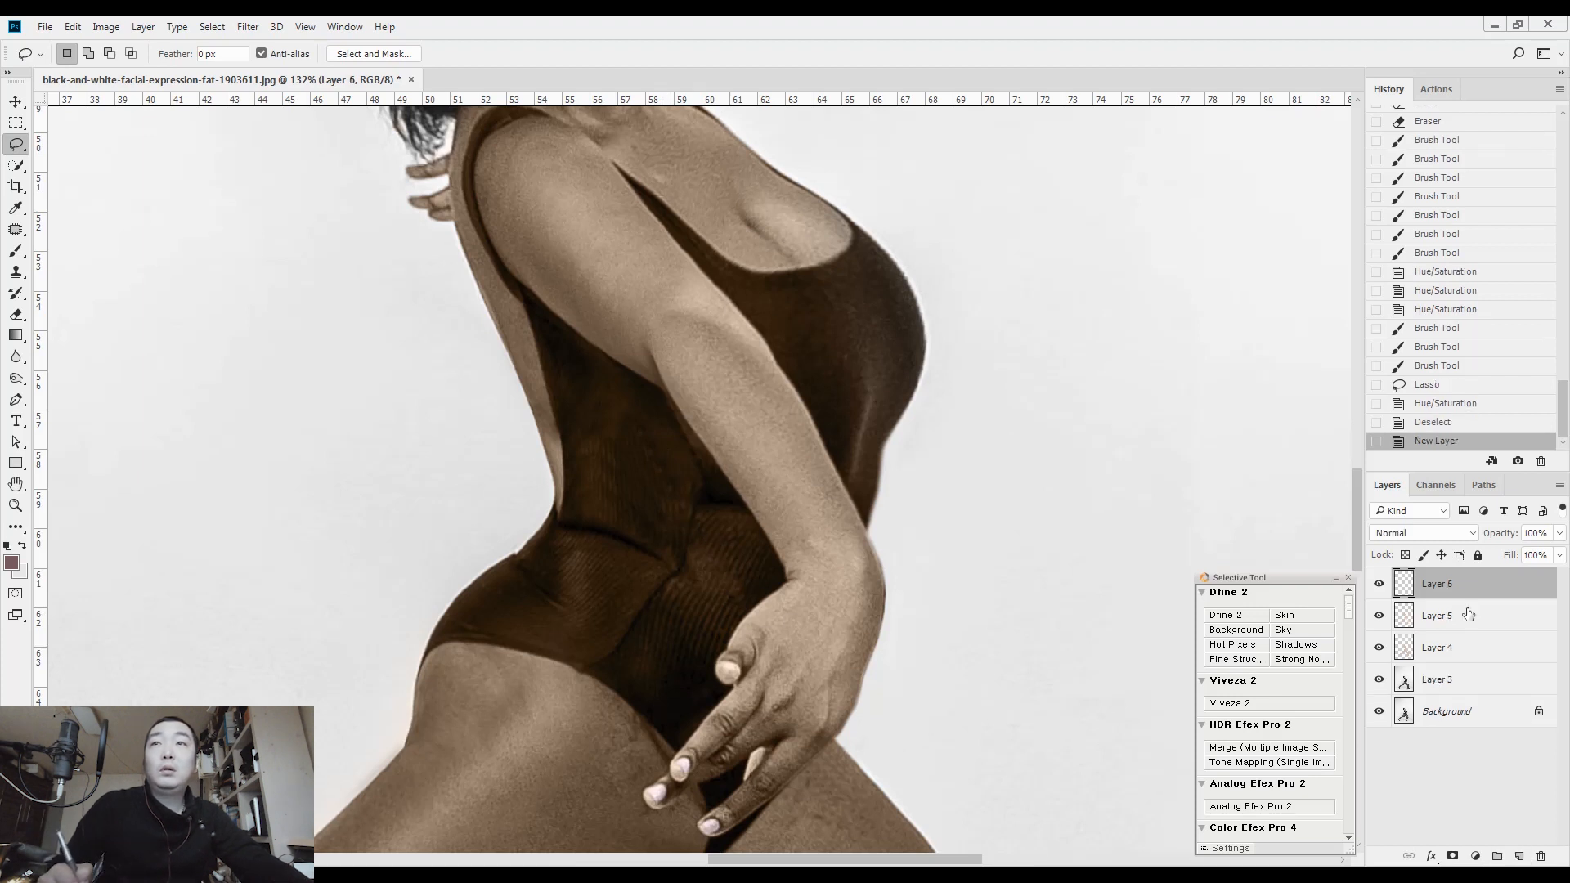
pyautogui.click(1446, 537)
pyautogui.click(1421, 512)
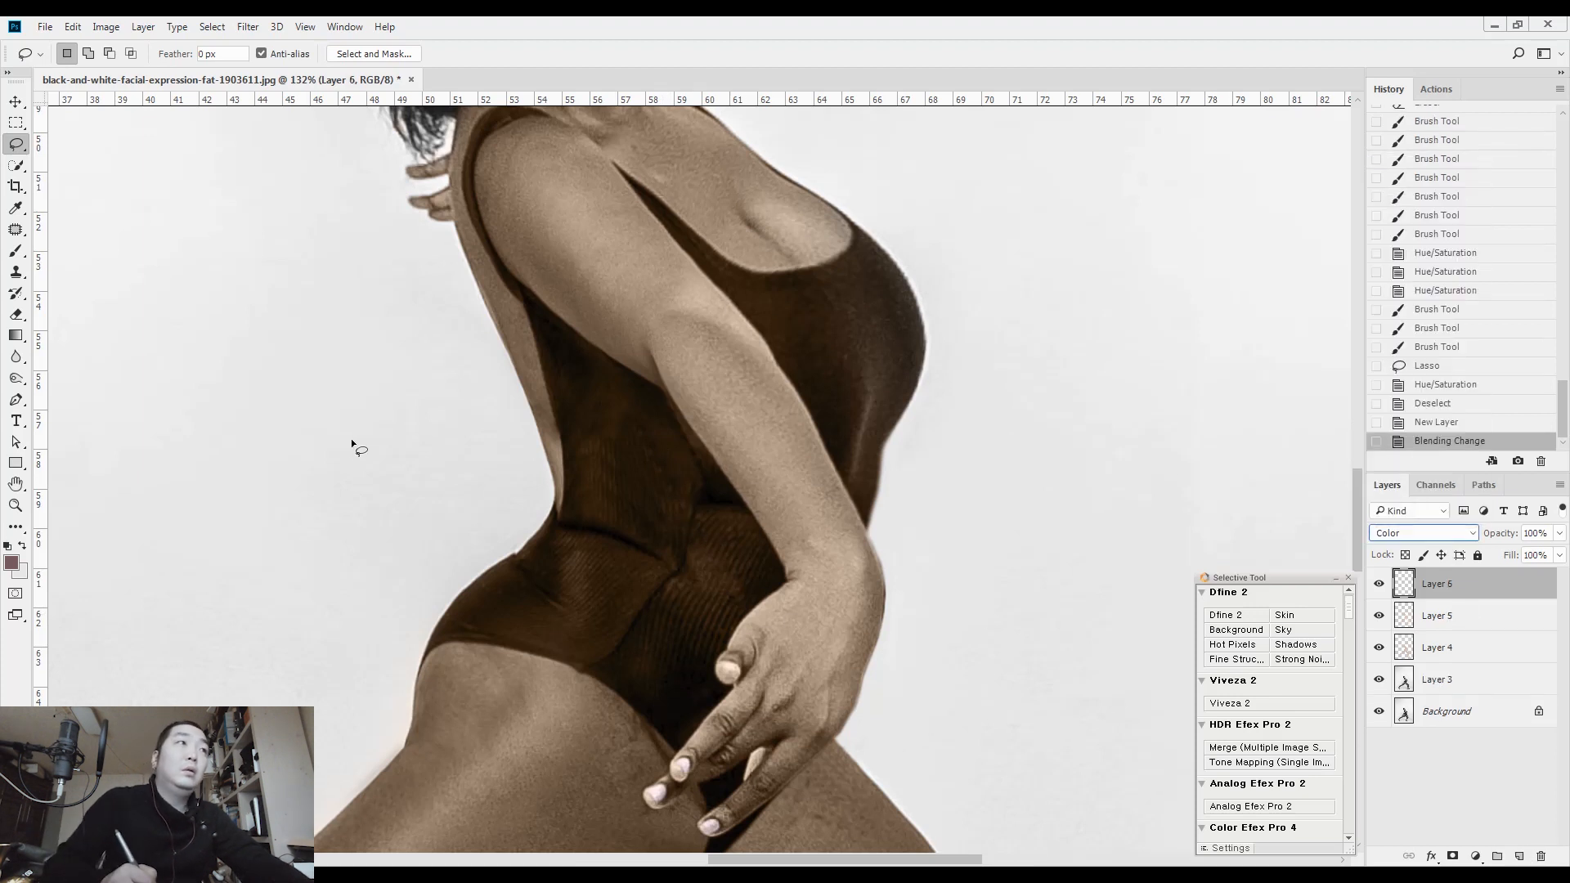
# Change the foreground colour to the deep blue 0312a7
pyautogui.click(10, 561)
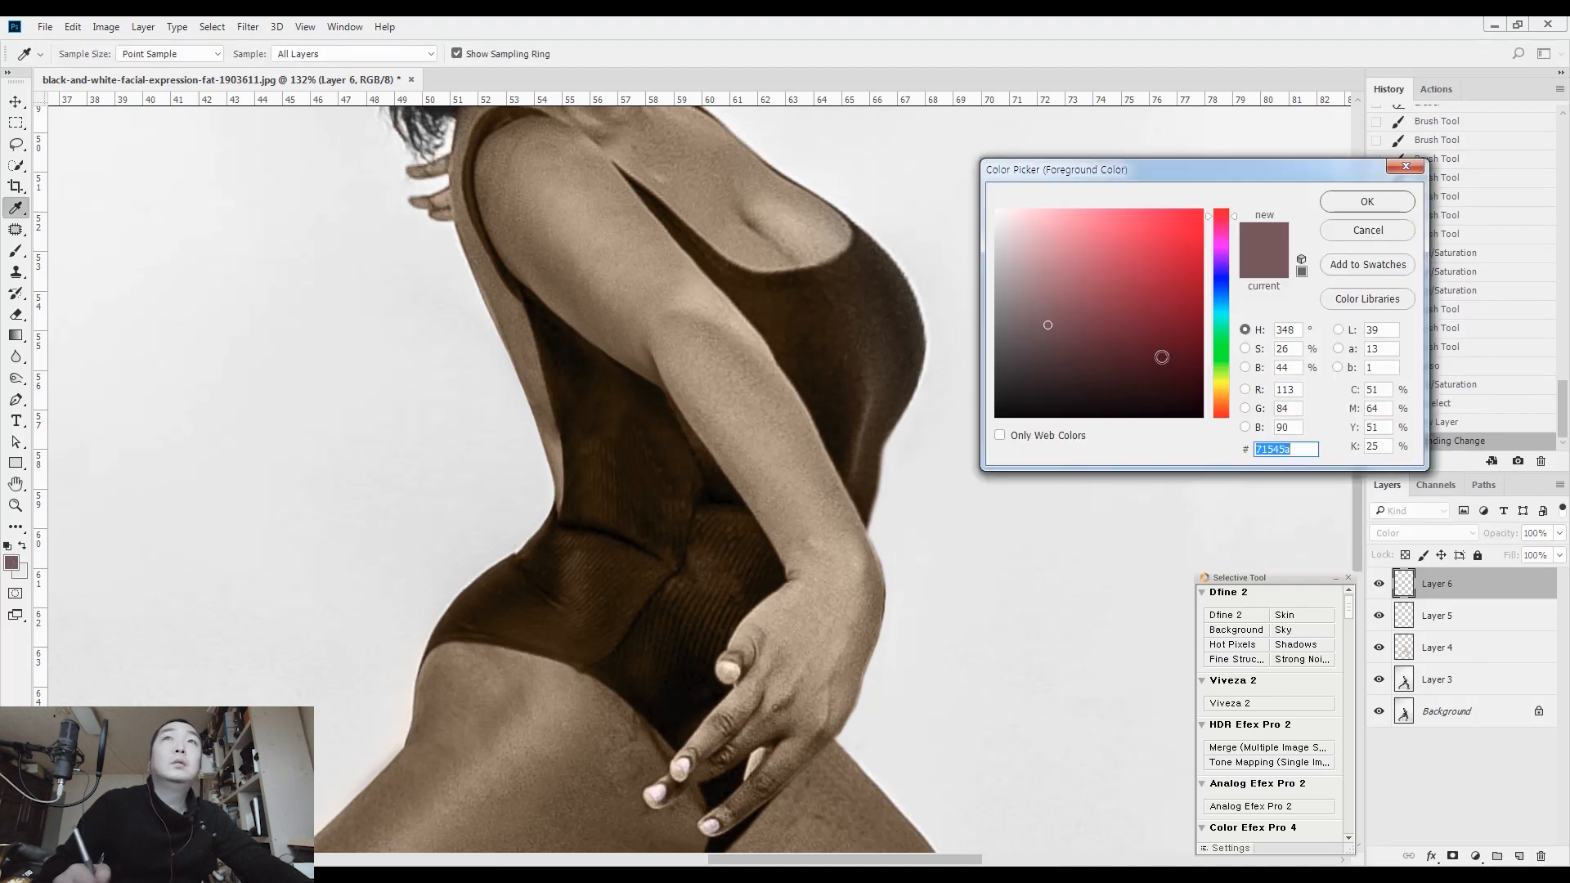
pyautogui.click(1224, 276)
pyautogui.click(1195, 269)
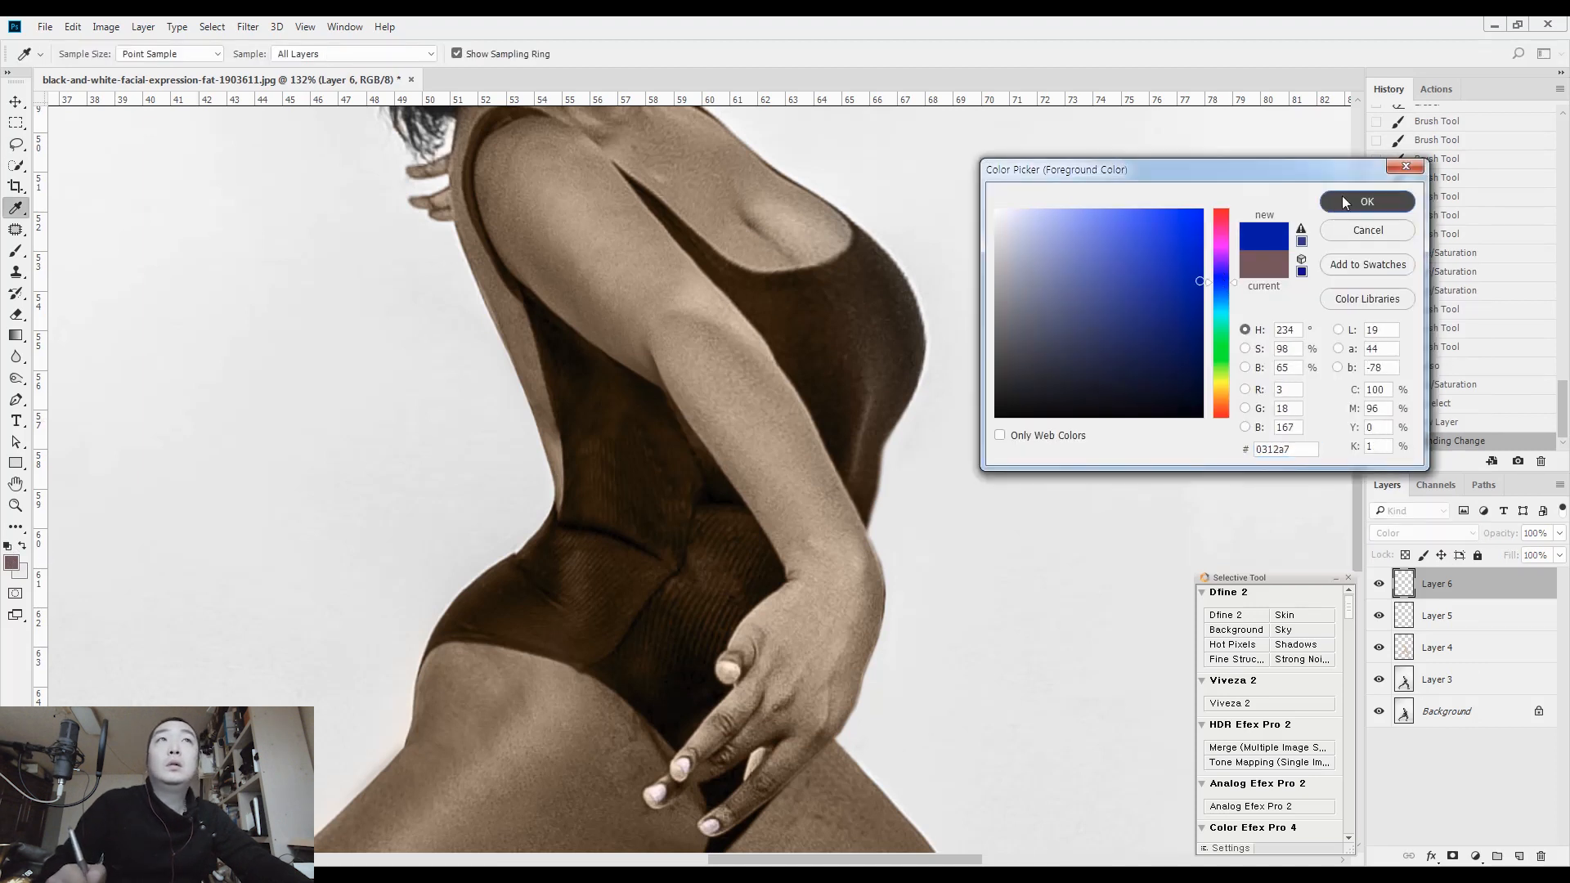
pyautogui.click(1368, 202)
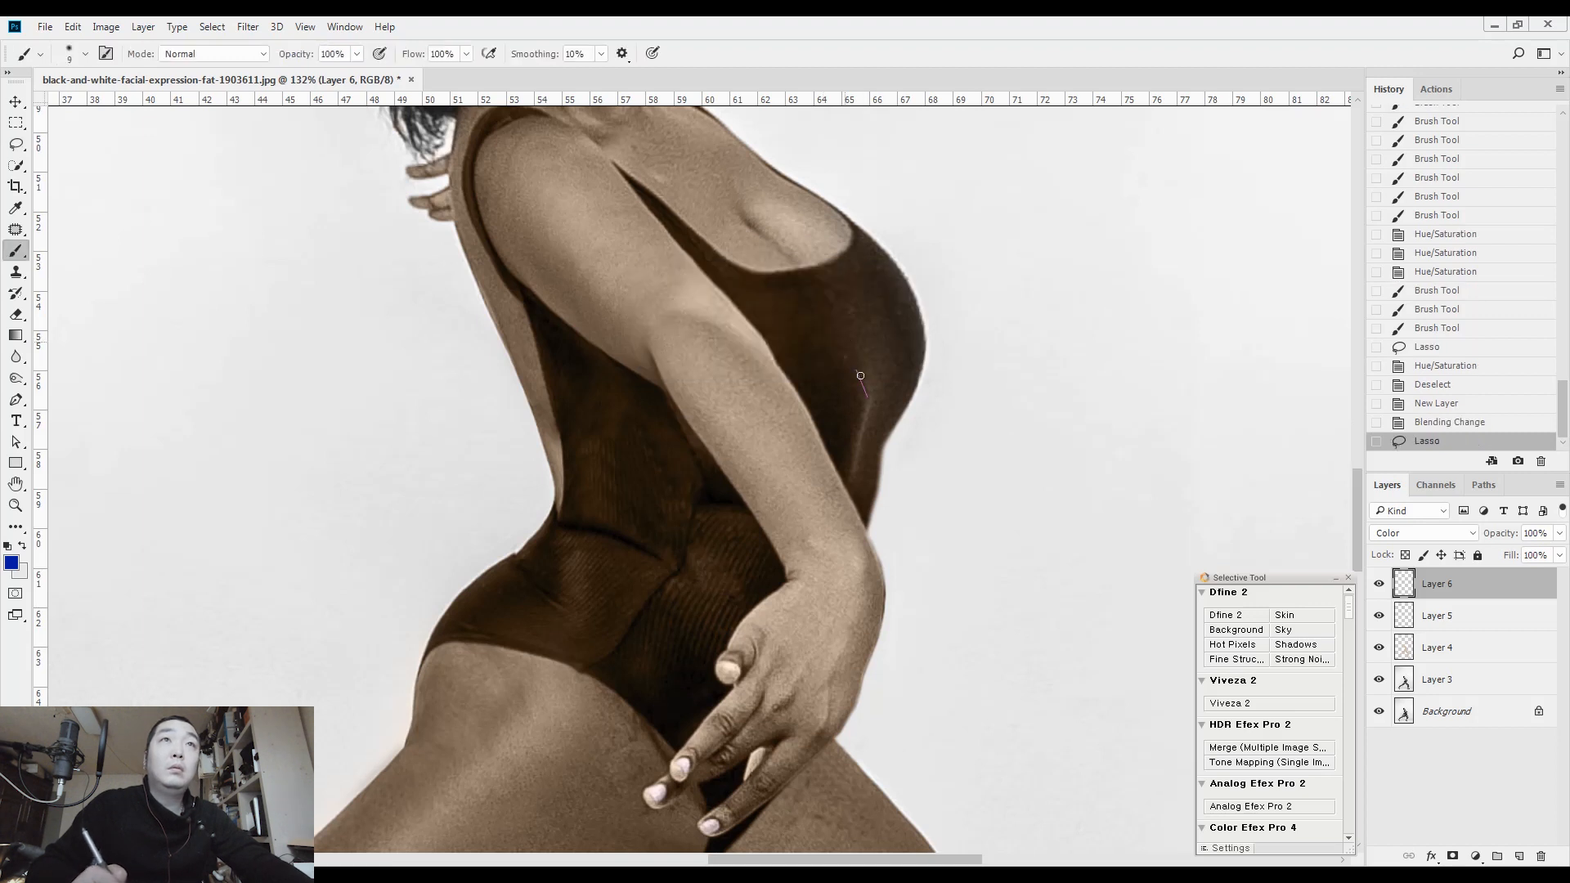
# Brush blue freehand over the bust area of the swimsuit on Layer 6 at brush size 60
pyautogui.moveTo(860, 376); pyautogui.dragTo(884, 341)
pyautogui.press(']')
pyautogui.press(']')
pyautogui.moveTo(879, 397)
pyautogui.mouseDown()
pyautogui.moveTo(899, 347)
pyautogui.moveTo(890, 398)
pyautogui.moveTo(906, 353)
pyautogui.moveTo(835, 344)
pyautogui.moveTo(823, 362)
pyautogui.moveTo(871, 441)
pyautogui.moveTo(883, 290)
pyautogui.mouseUp()
pyautogui.hotkey('ctrl', 'd')
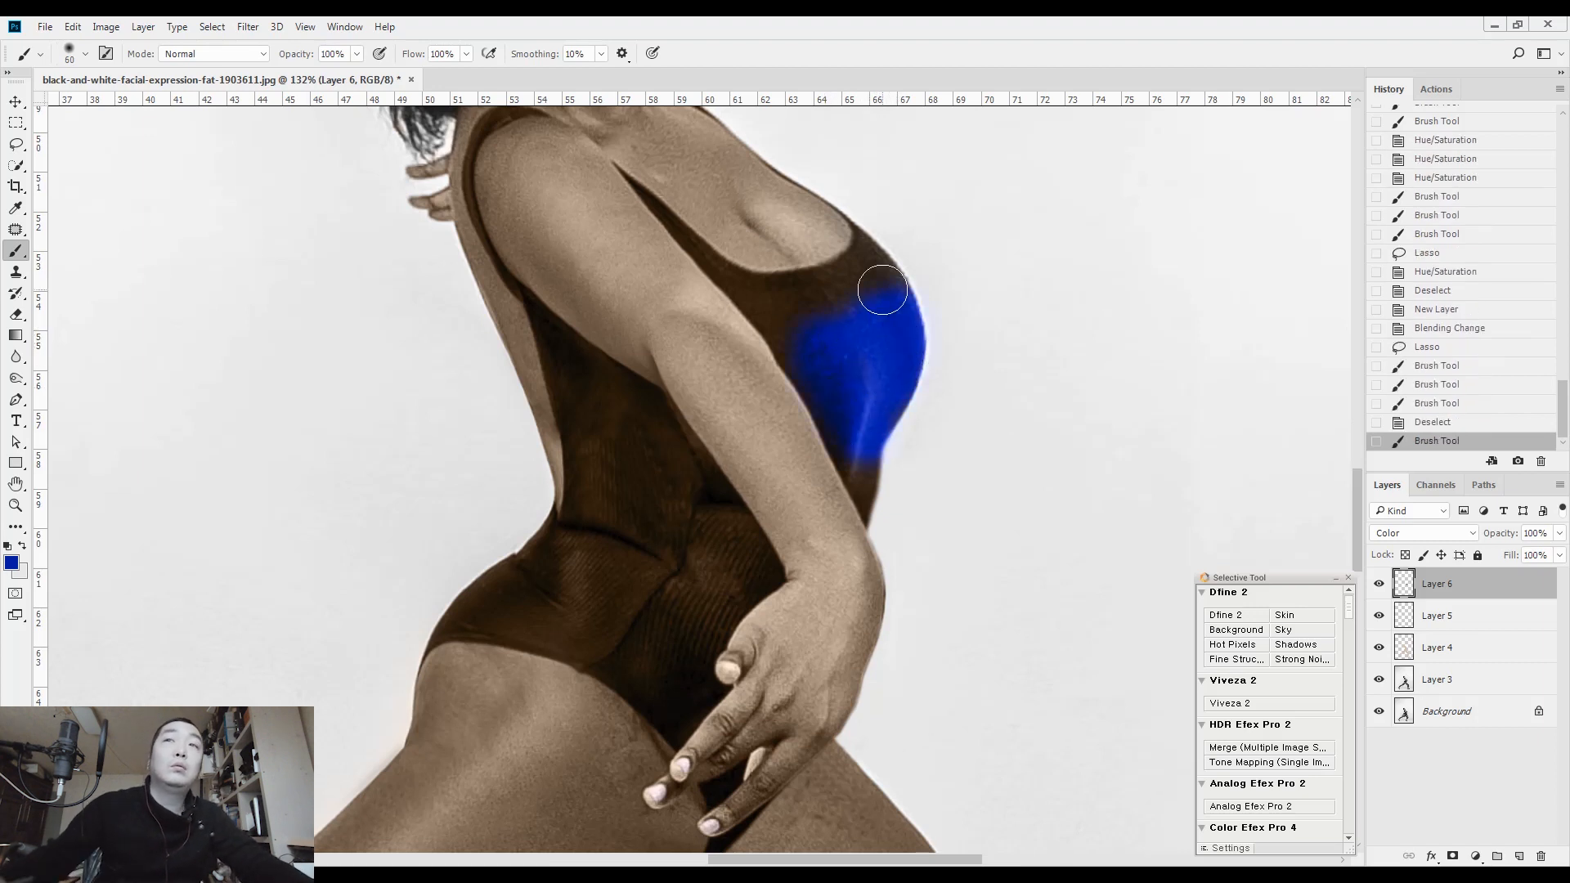
# Hide Layer 6 and try to select the swimsuit on it with Quick Selection
pyautogui.click(1380, 583)
pyautogui.press('w')
pyautogui.moveTo(823, 326); pyautogui.dragTo(852, 391)
pyautogui.hotkey('ctrl', 'd')
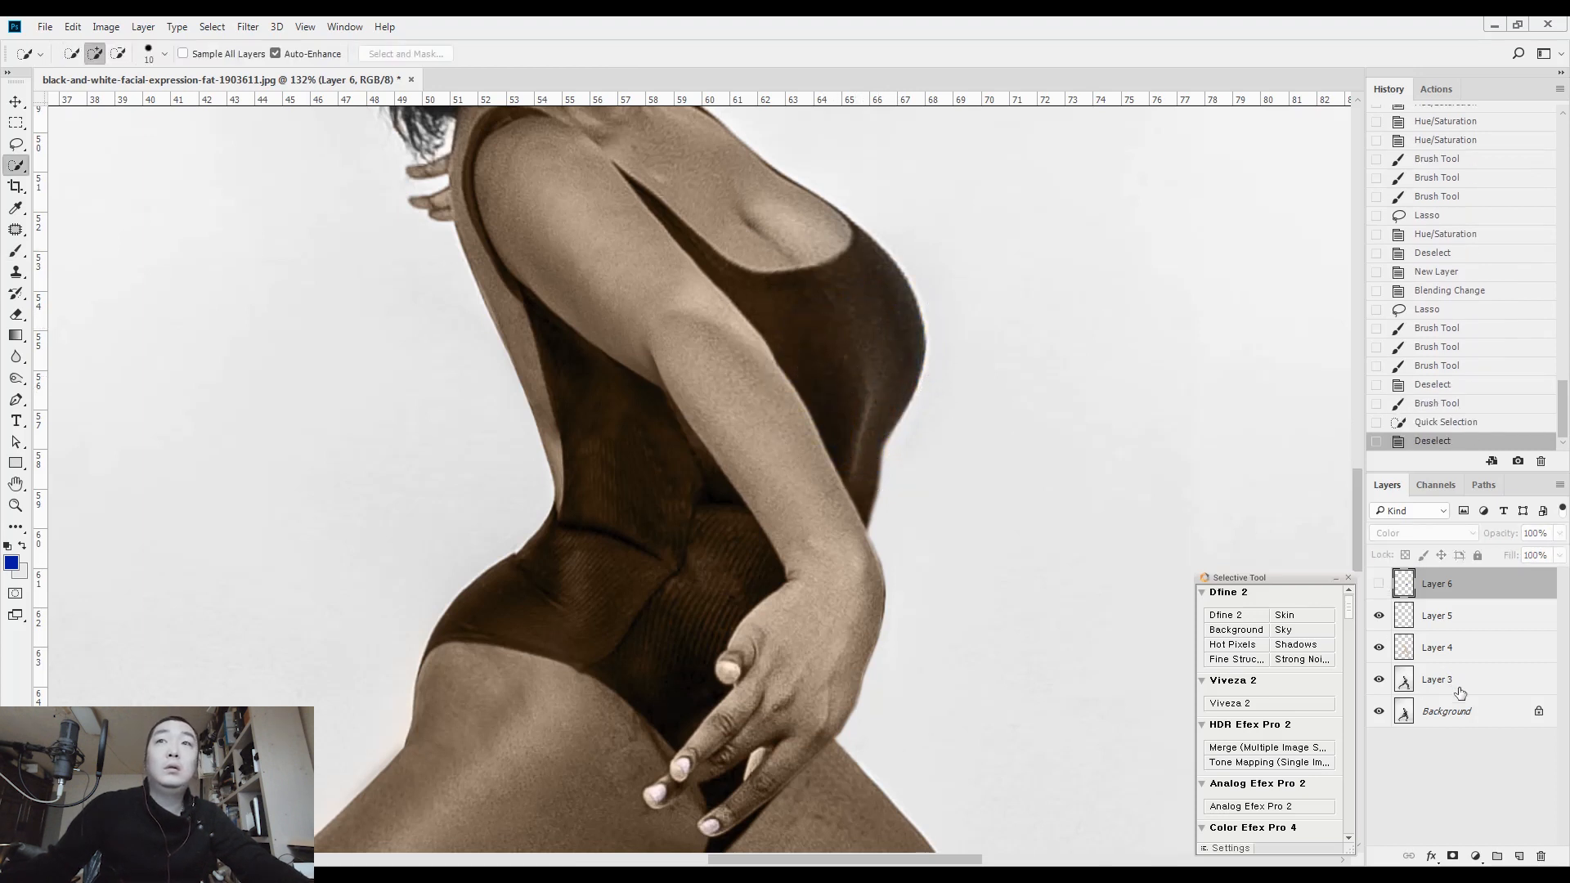
# Select the main body of the swimsuit from Layer 3 with Quick Selection
pyautogui.click(1454, 684)
pyautogui.moveTo(826, 301)
pyautogui.mouseDown()
pyautogui.moveTo(859, 381)
pyautogui.moveTo(629, 485)
pyautogui.moveTo(630, 602)
pyautogui.moveTo(651, 590)
pyautogui.moveTo(659, 546)
pyautogui.moveTo(552, 383)
pyautogui.mouseUp()
pyautogui.scroll(-5, 552, 383)
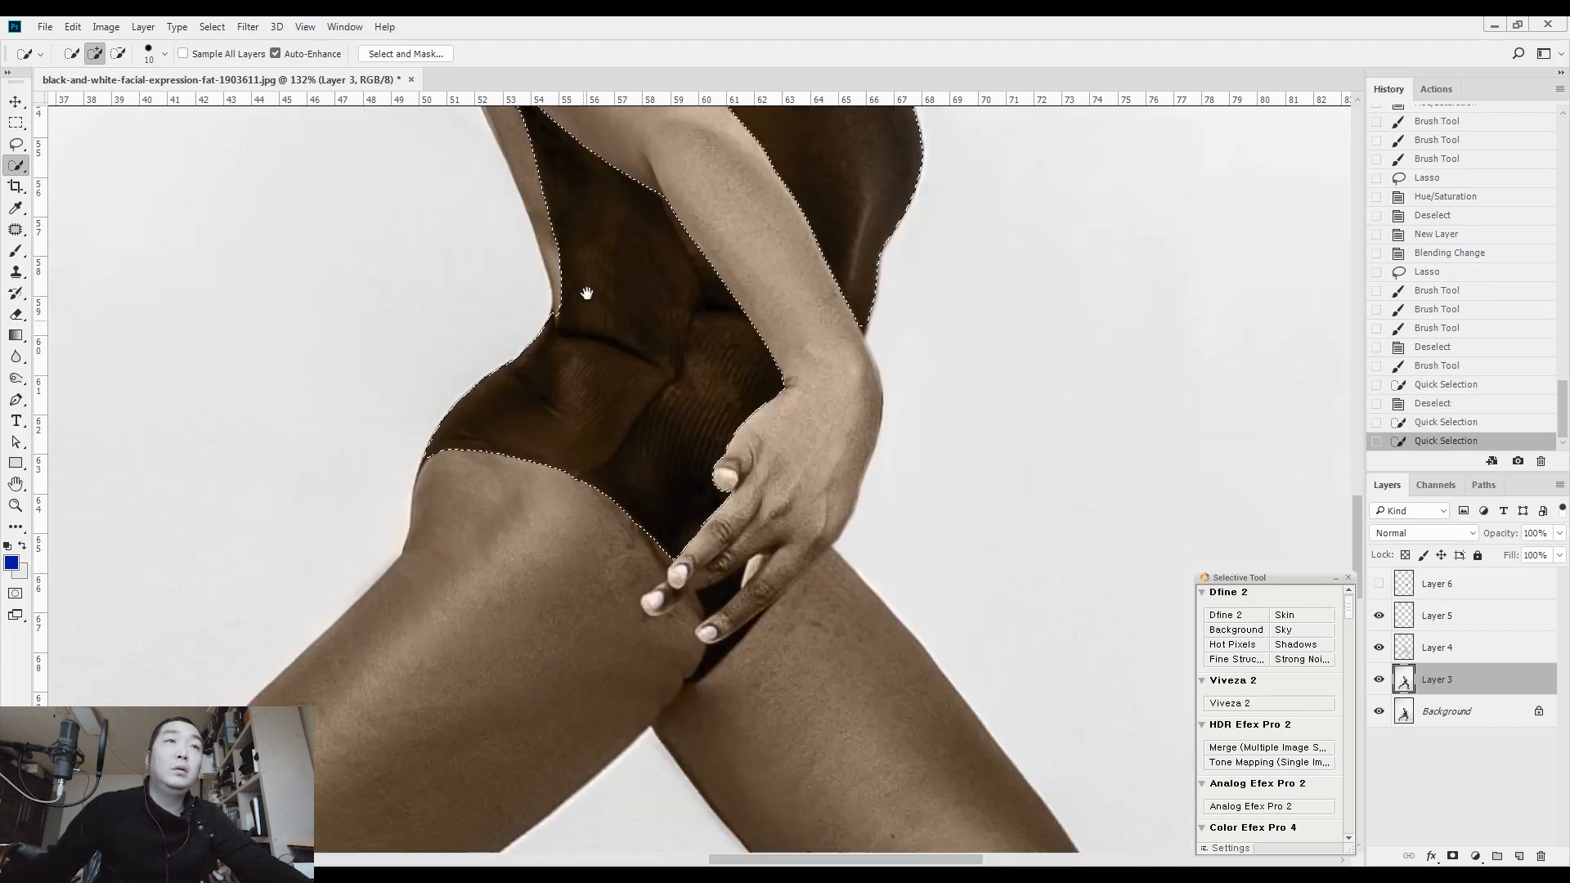
# Add the small swimsuit areas between and below the front hand's fingers to the selection, using a smaller selection brush
pyautogui.click(730, 606)
pyautogui.scroll(6, 746, 631)
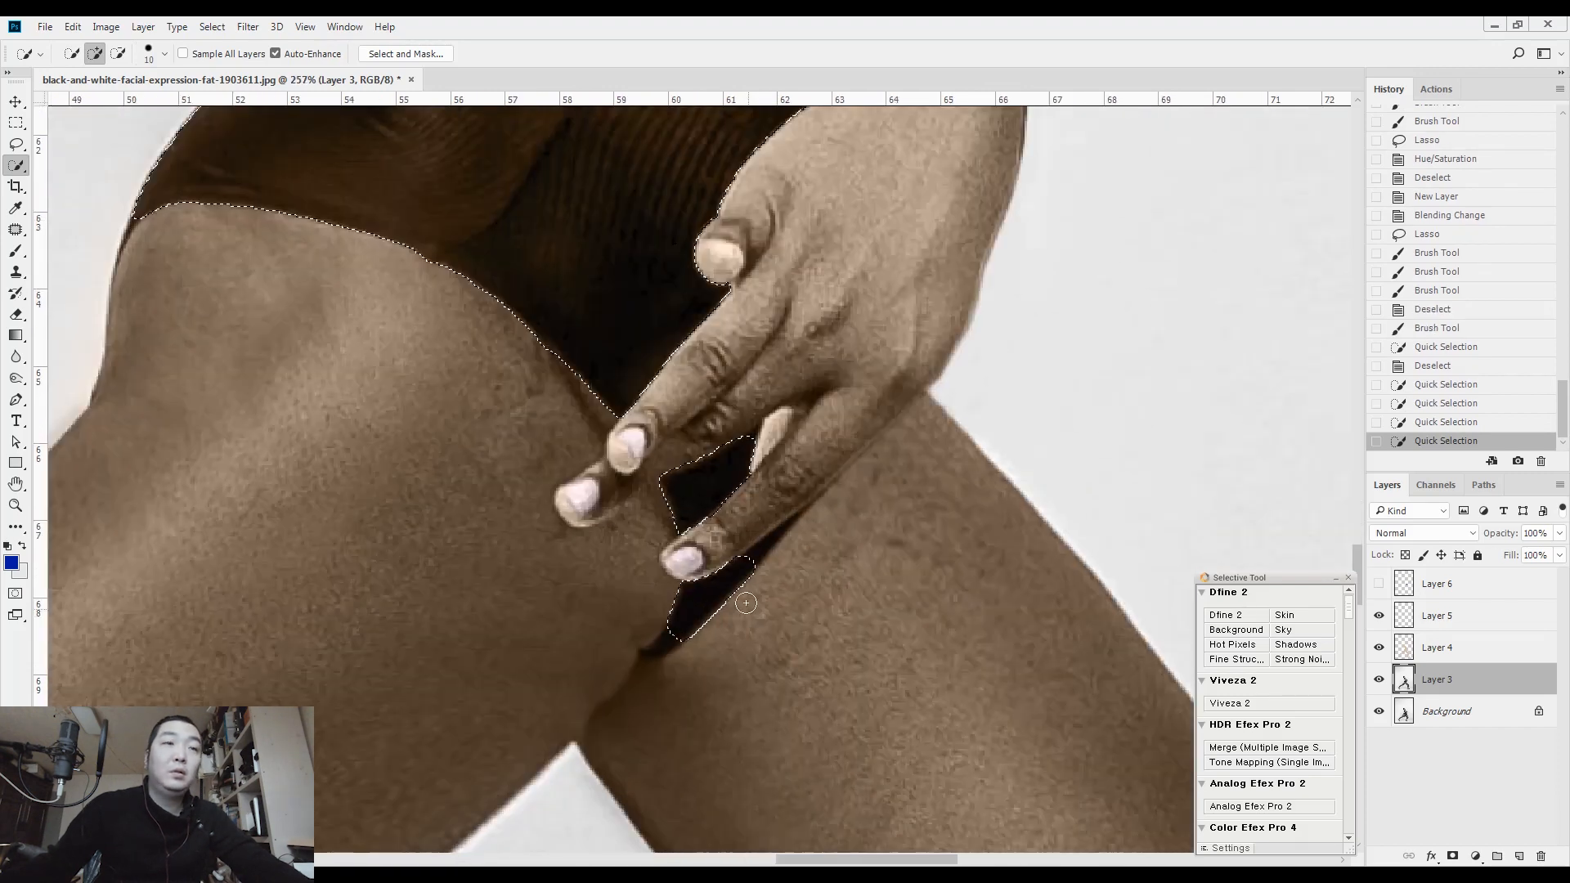
pyautogui.press('[')
pyautogui.press('[')
pyautogui.press('[')
pyautogui.press('[')
pyautogui.press('[')
pyautogui.press('[')
pyautogui.moveTo(774, 532); pyautogui.dragTo(712, 596)
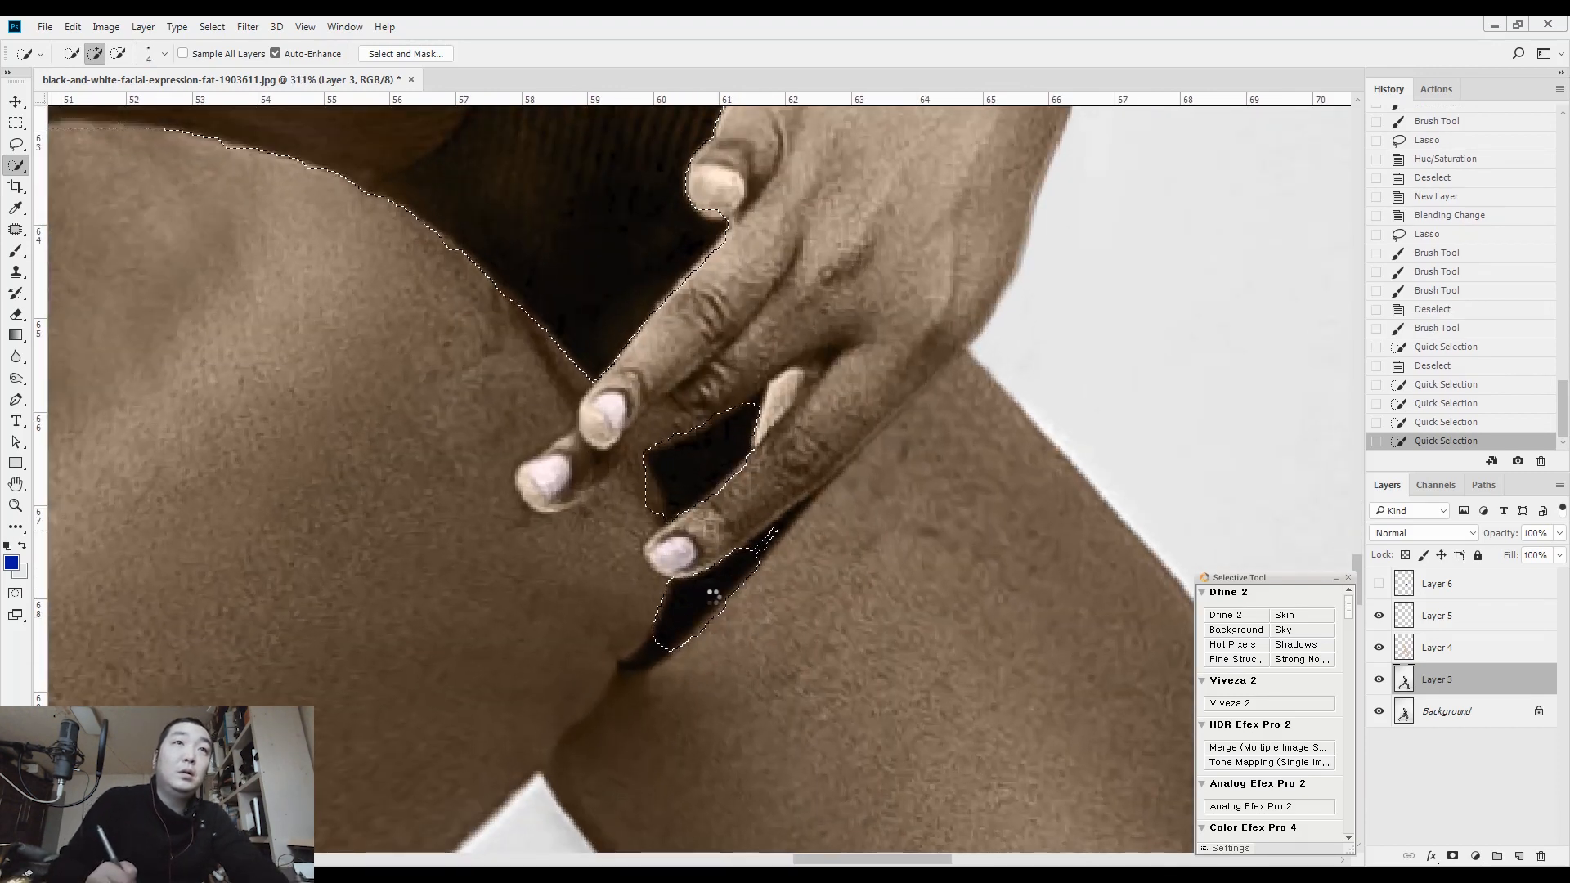
pyautogui.click(646, 657)
# Add the swimsuit strap around the near shoulder to the selection with a slightly larger selection brush
pyautogui.moveTo(614, 295)
pyautogui.mouseDown()
pyautogui.moveTo(655, 696)
pyautogui.moveTo(703, 761)
pyautogui.mouseUp()
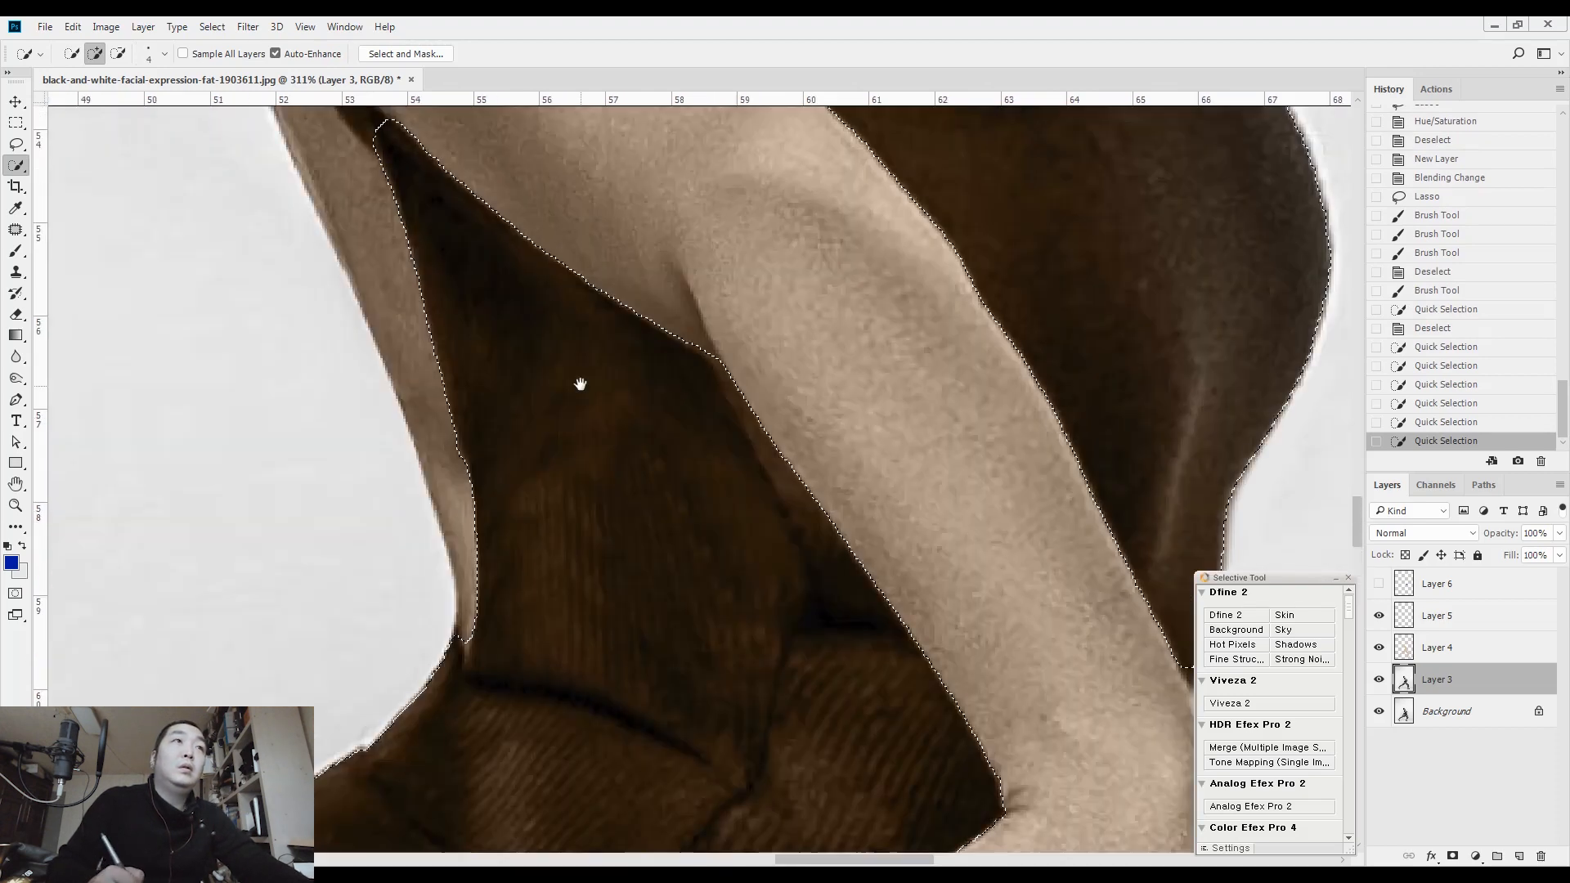
pyautogui.moveTo(659, 309); pyautogui.dragTo(793, 611)
pyautogui.moveTo(586, 438); pyautogui.dragTo(698, 694)
pyautogui.press(']')
pyautogui.press(']')
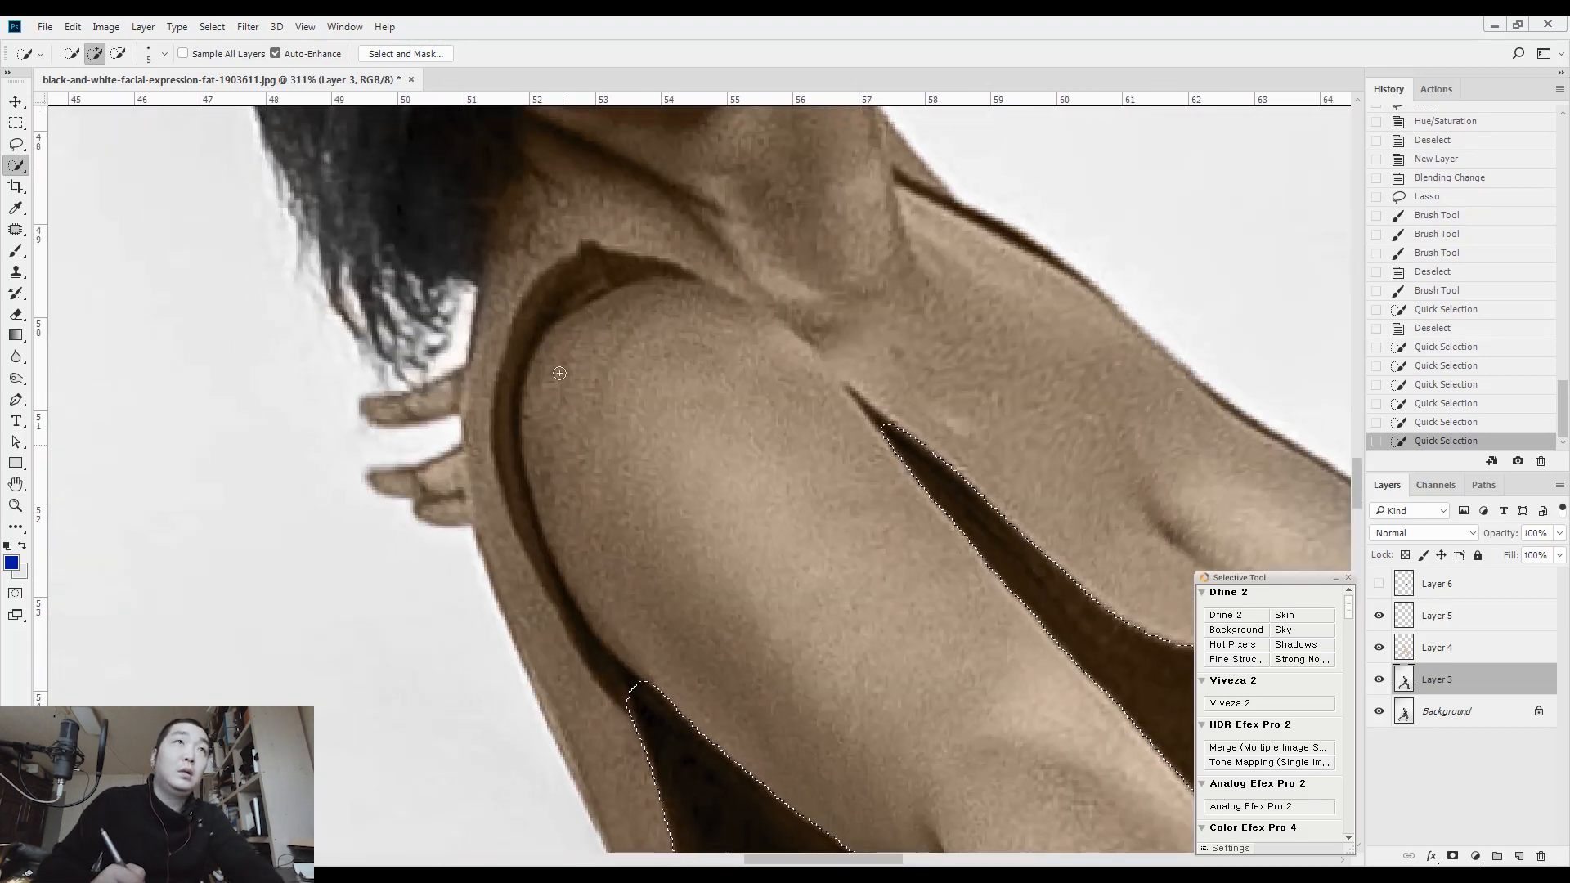
pyautogui.moveTo(621, 269); pyautogui.dragTo(549, 306)
pyautogui.moveTo(516, 472); pyautogui.dragTo(588, 653)
pyautogui.moveTo(510, 478)
pyautogui.mouseDown()
pyautogui.moveTo(504, 421)
pyautogui.moveTo(521, 353)
pyautogui.moveTo(568, 291)
pyautogui.moveTo(638, 262)
pyautogui.moveTo(684, 273)
pyautogui.moveTo(667, 272)
pyautogui.mouseUp()
pyautogui.moveTo(892, 471); pyautogui.dragTo(684, 382)
pyautogui.moveTo(871, 503); pyautogui.dragTo(722, 314)
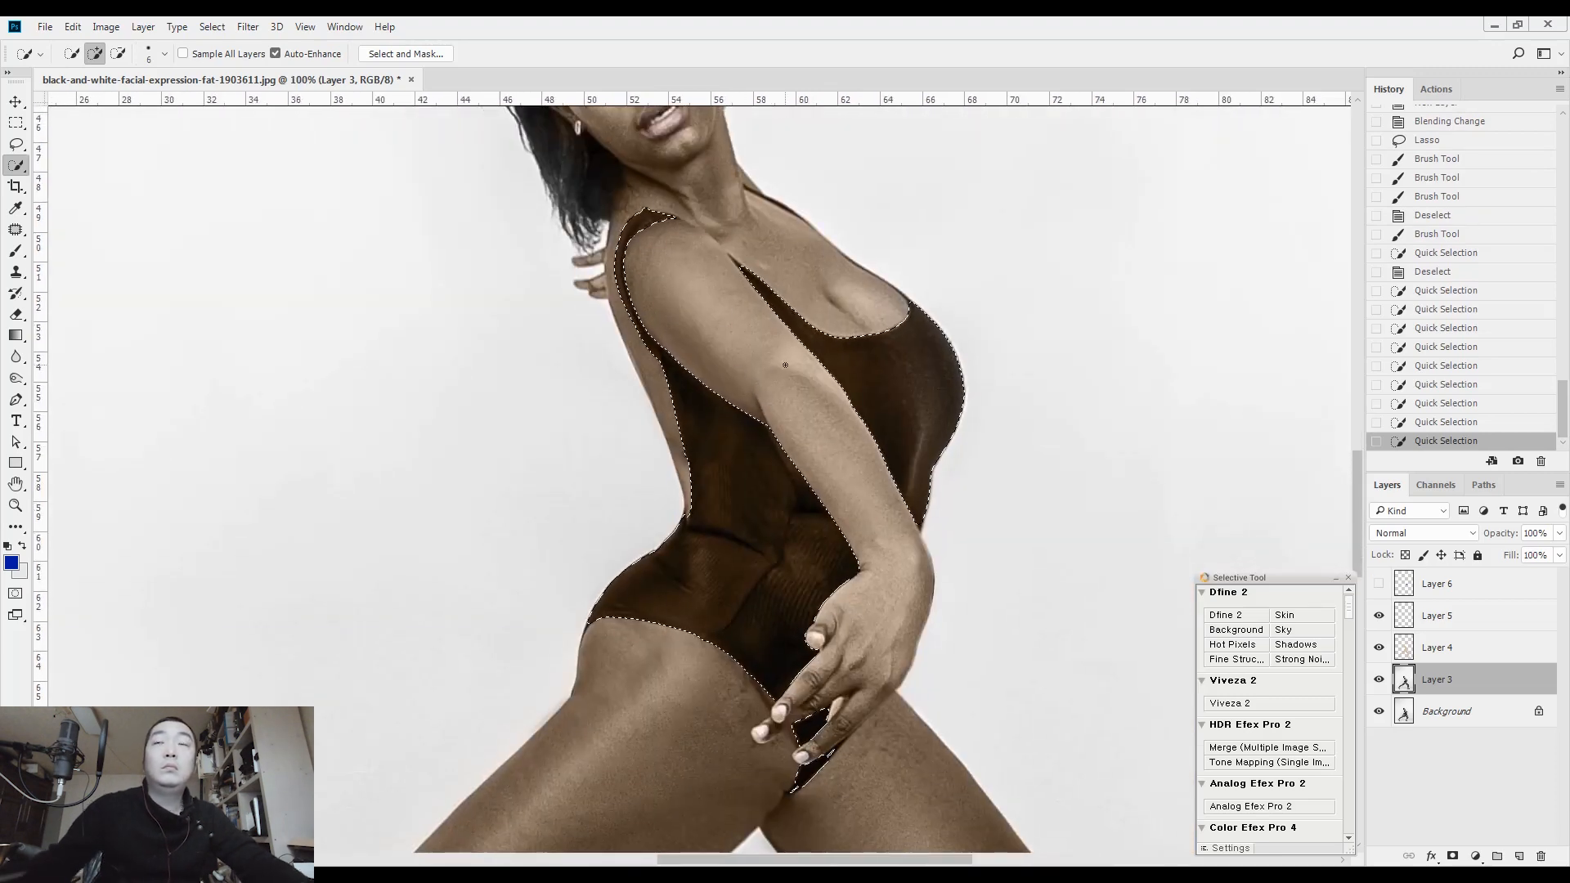
# Fill the selected swimsuit with the blue foreground colour on Layer 6 and clear the selection
pyautogui.click(1437, 583)
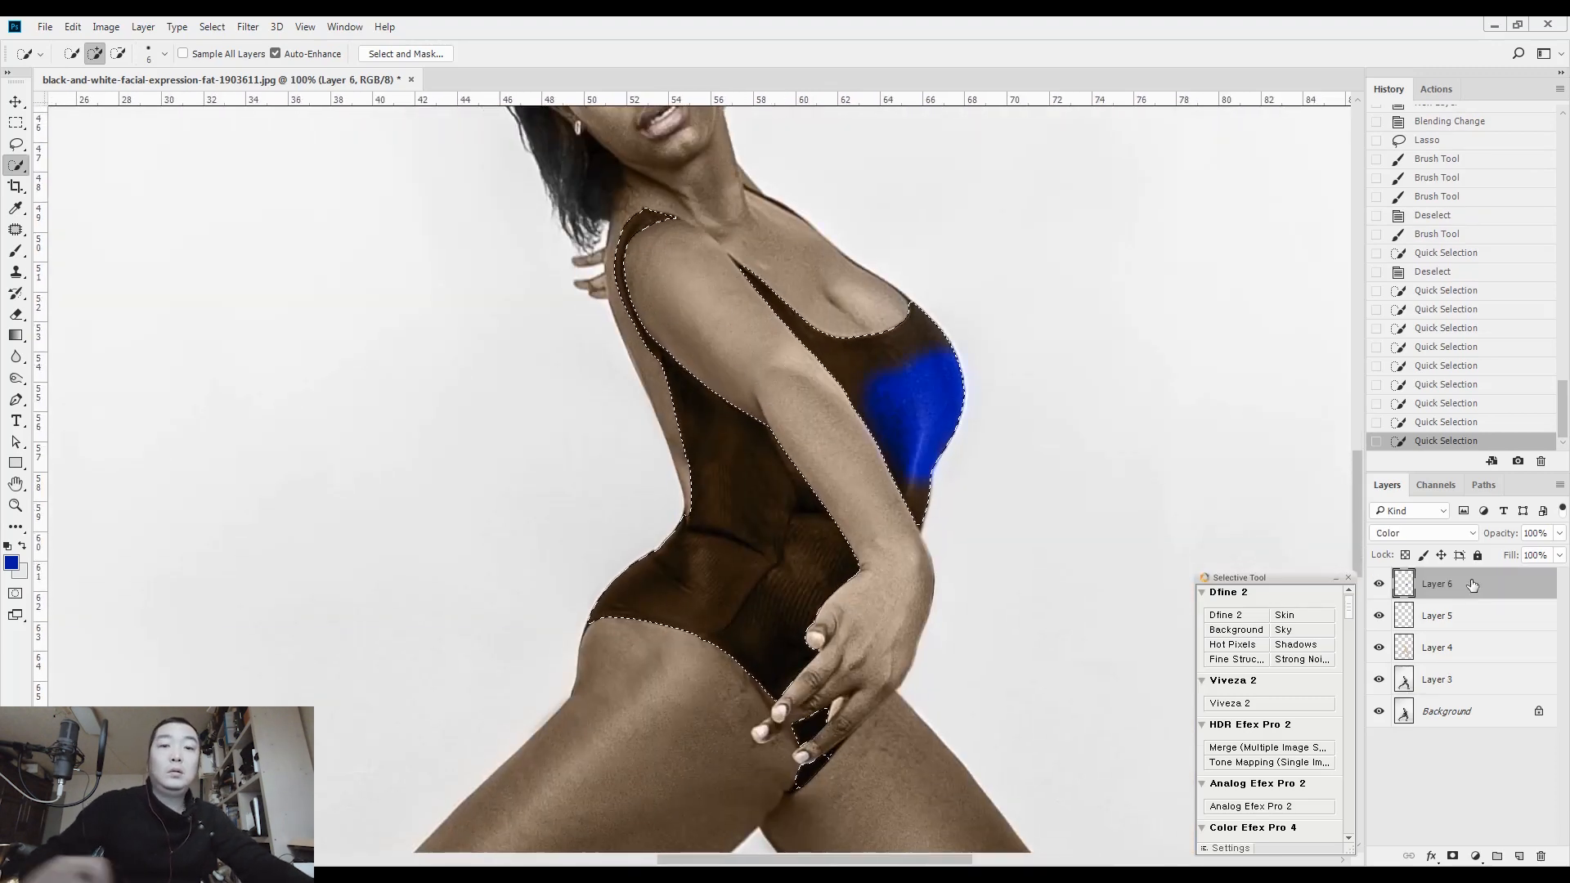
pyautogui.hotkey('alt', 'BackSpace')
pyautogui.hotkey('ctrl', 'd')
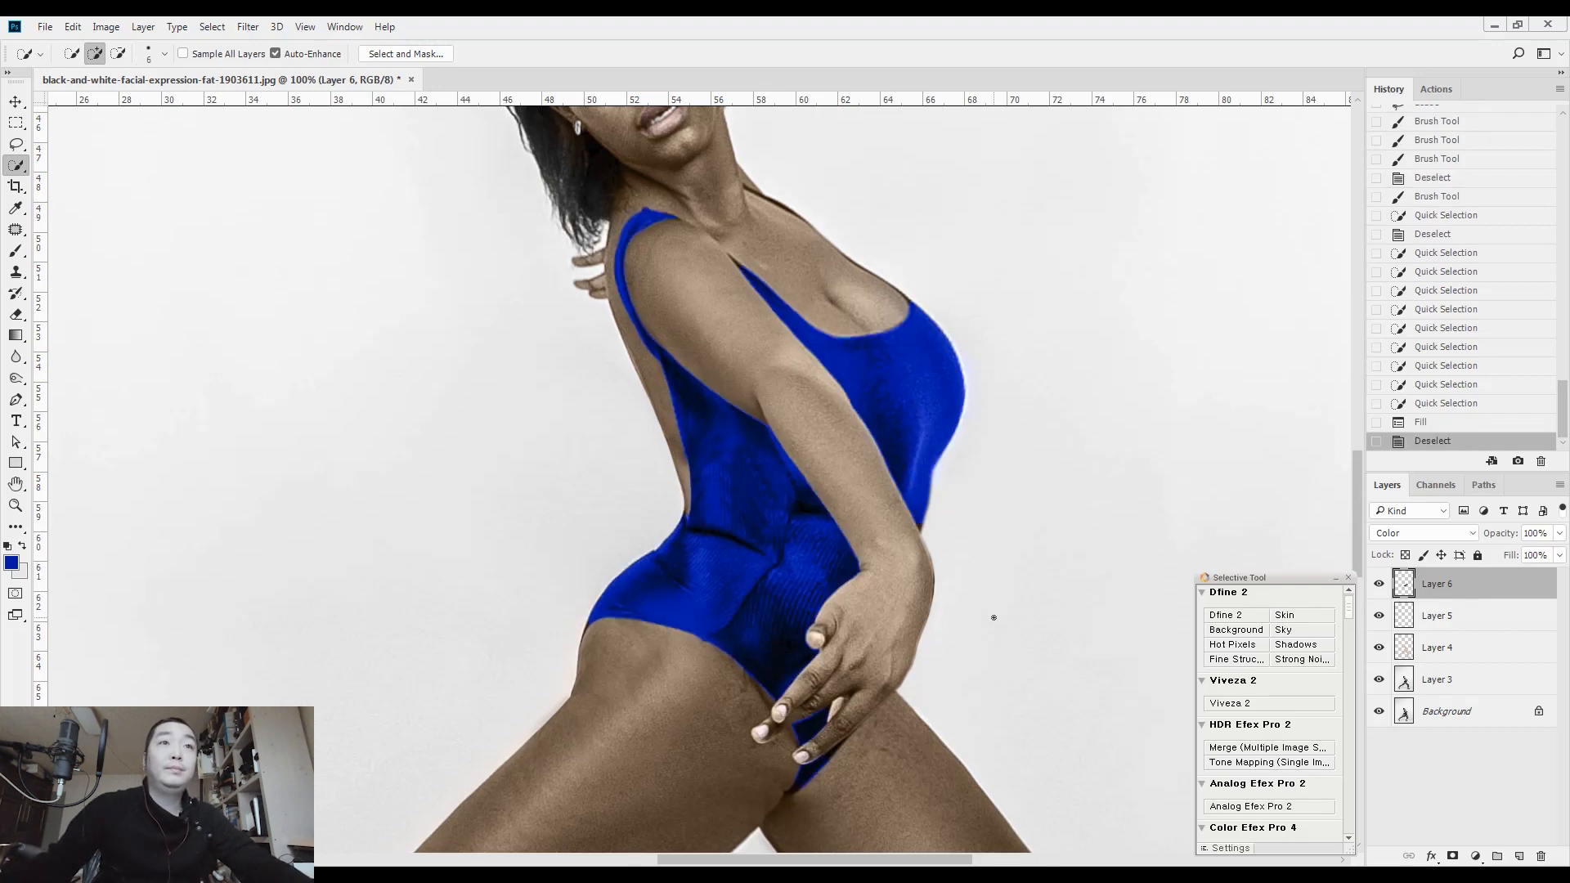
pyautogui.scroll(5, 816, 747)
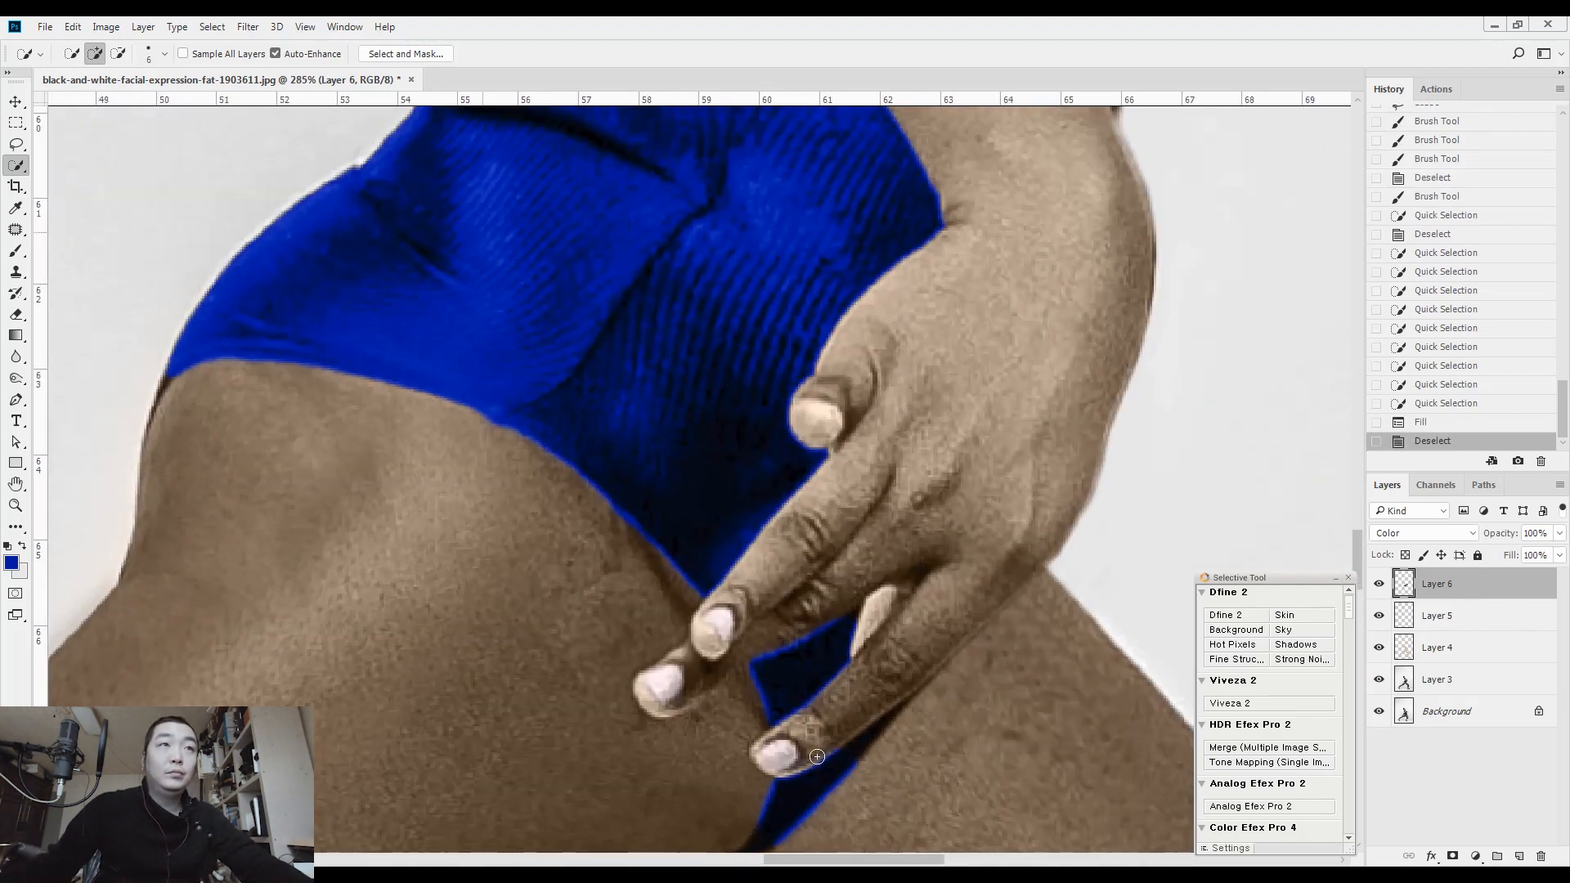
# Try lowering the opacity of the blue swimsuit layer to about 23%, and return it to 100%
pyautogui.scroll(-4, 817, 757)
pyautogui.press('l')
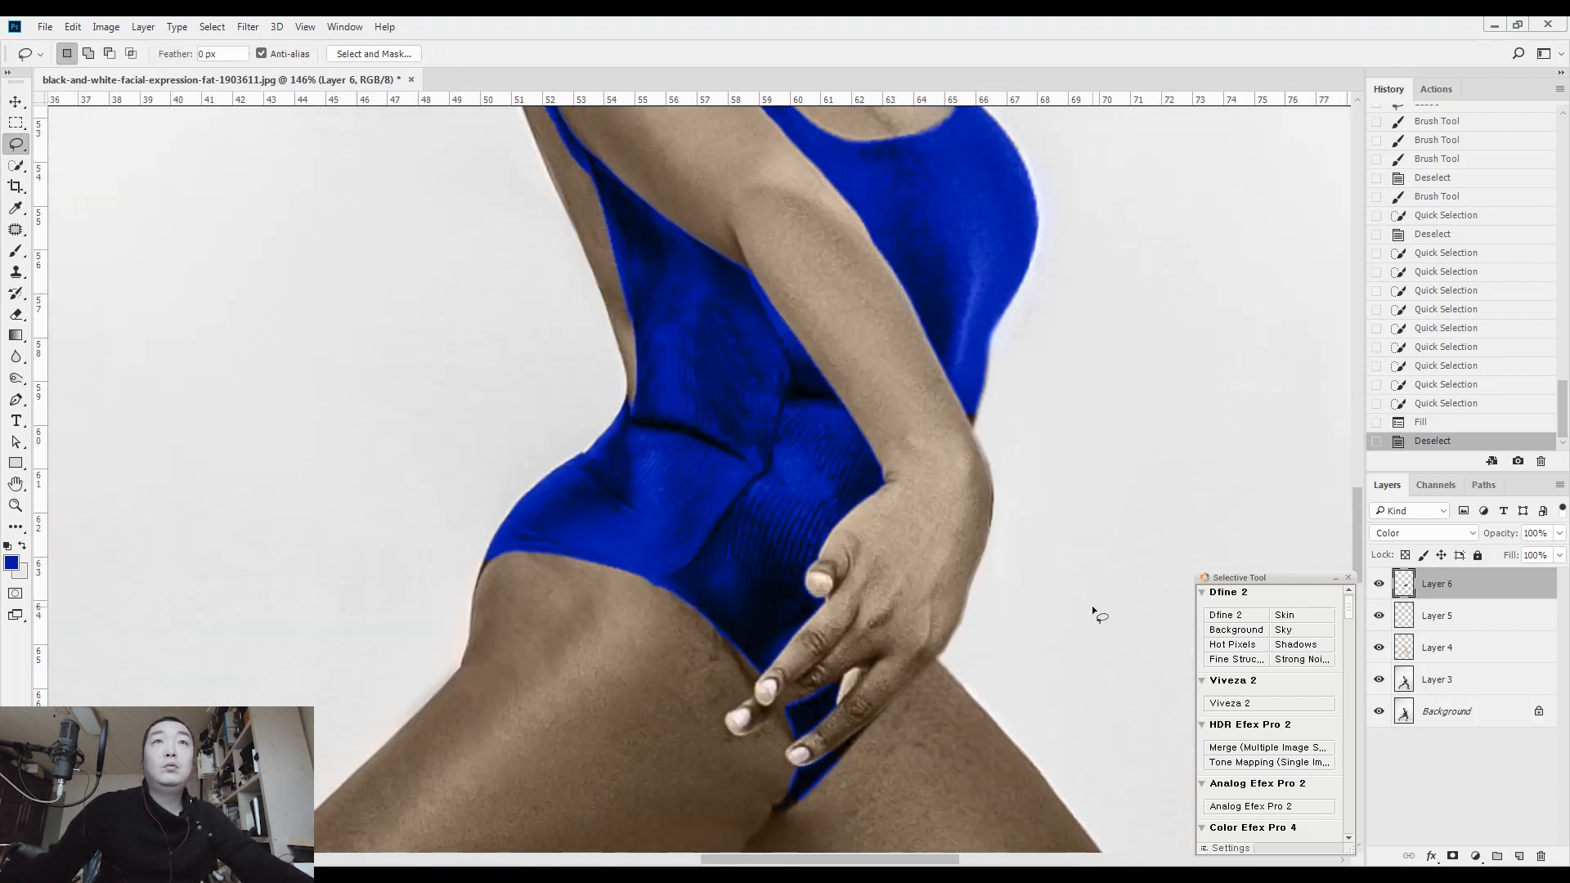
pyautogui.click(1560, 533)
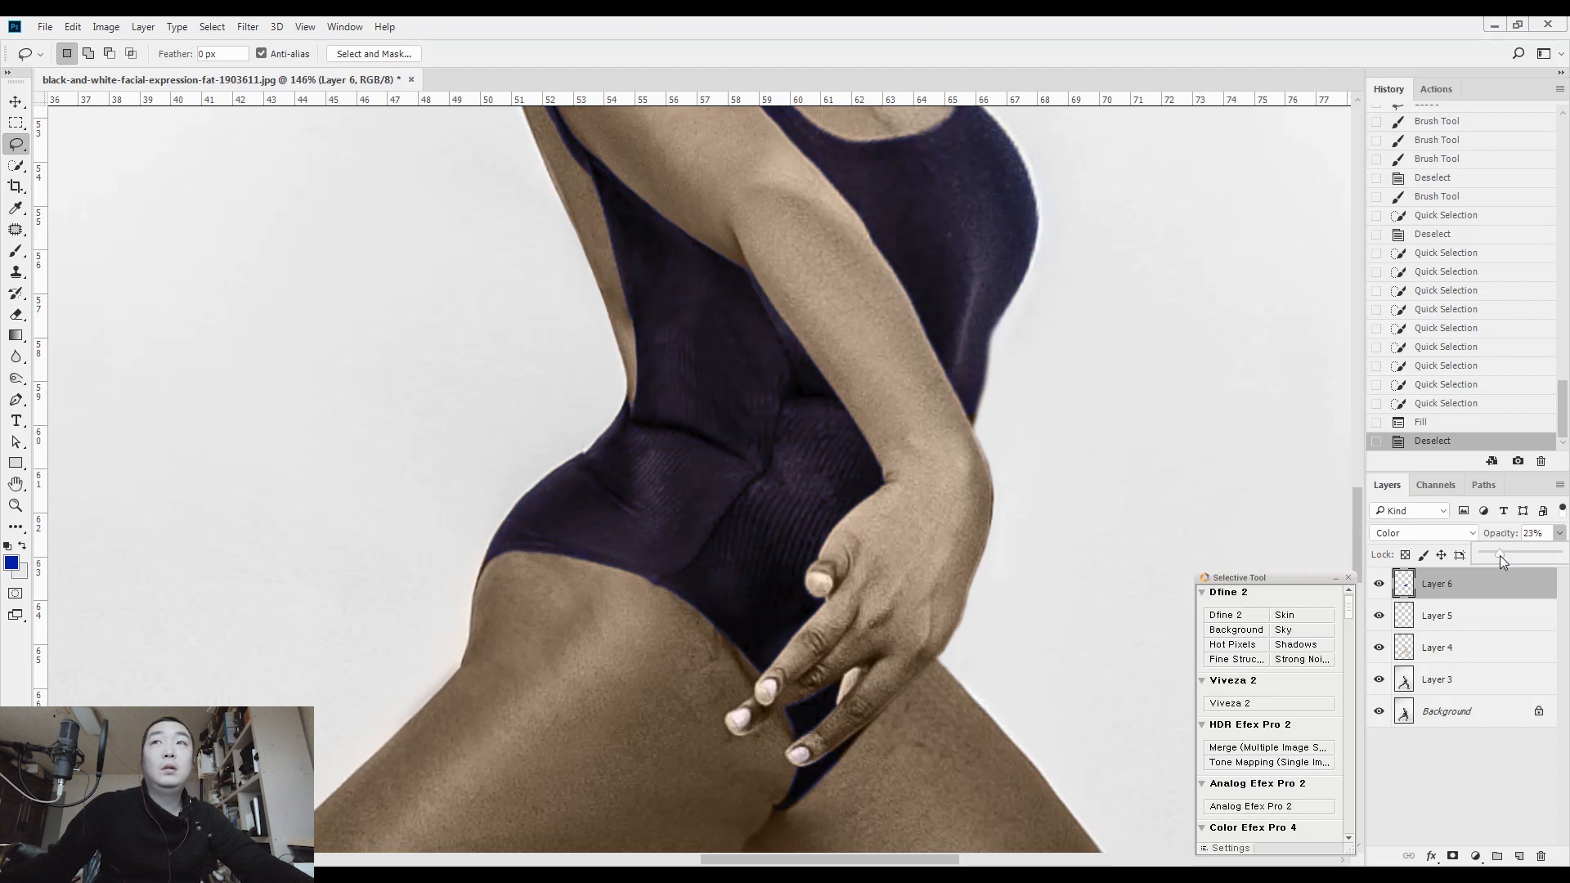
pyautogui.moveTo(1501, 556); pyautogui.dragTo(1562, 557)
# Reduce the saturation of the blue swimsuit colour on Layer 6 to -81 with Hue/Saturation
pyautogui.hotkey('ctrl', 'u')
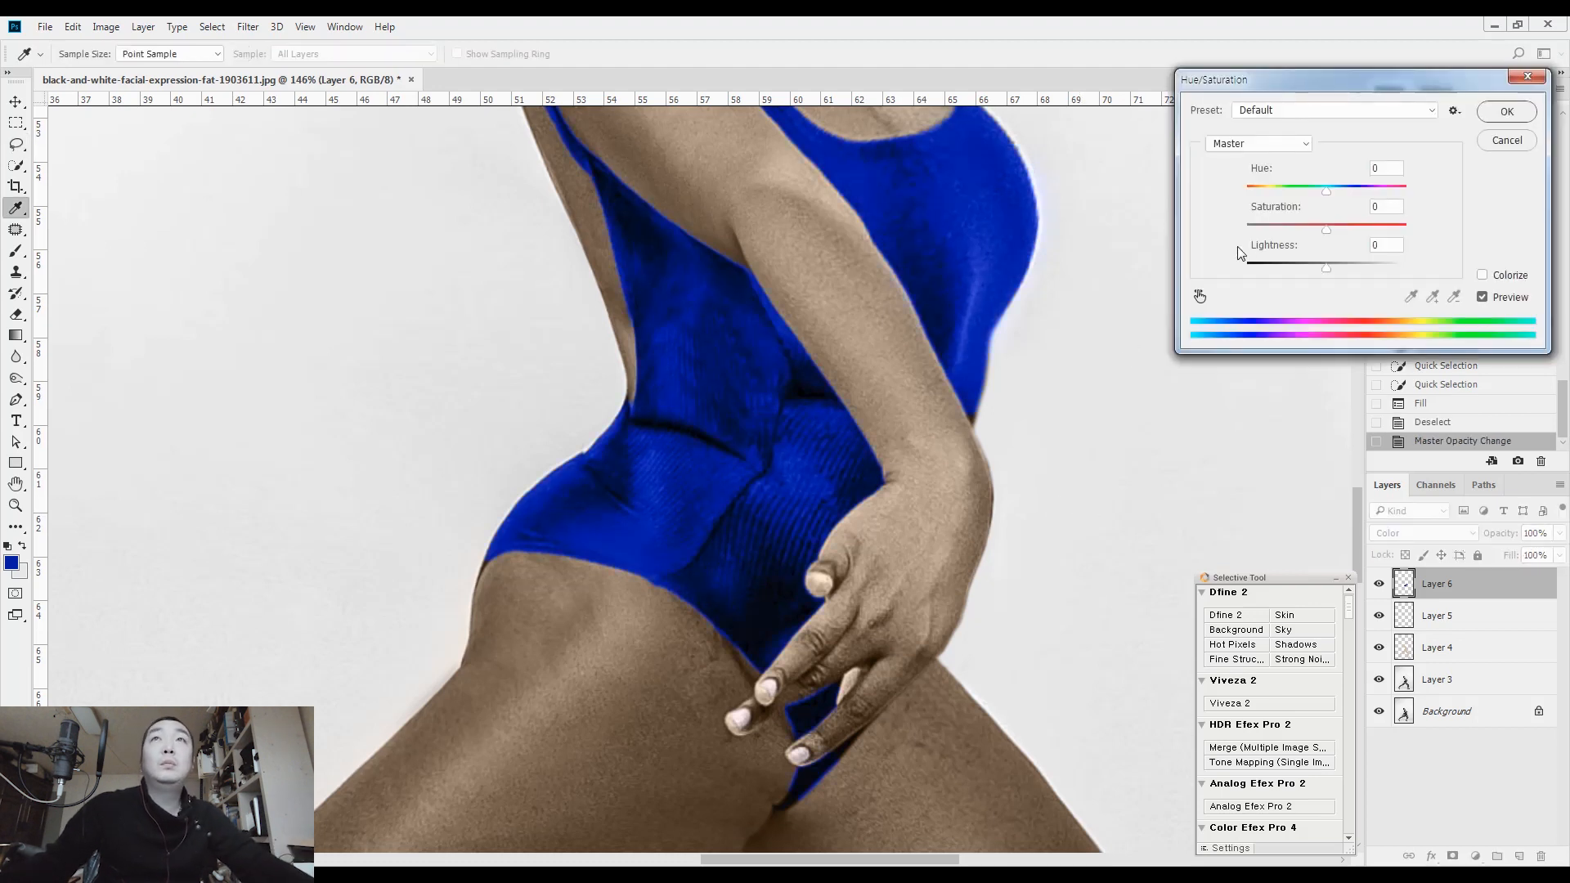
pyautogui.moveTo(1290, 234); pyautogui.dragTo(1262, 230)
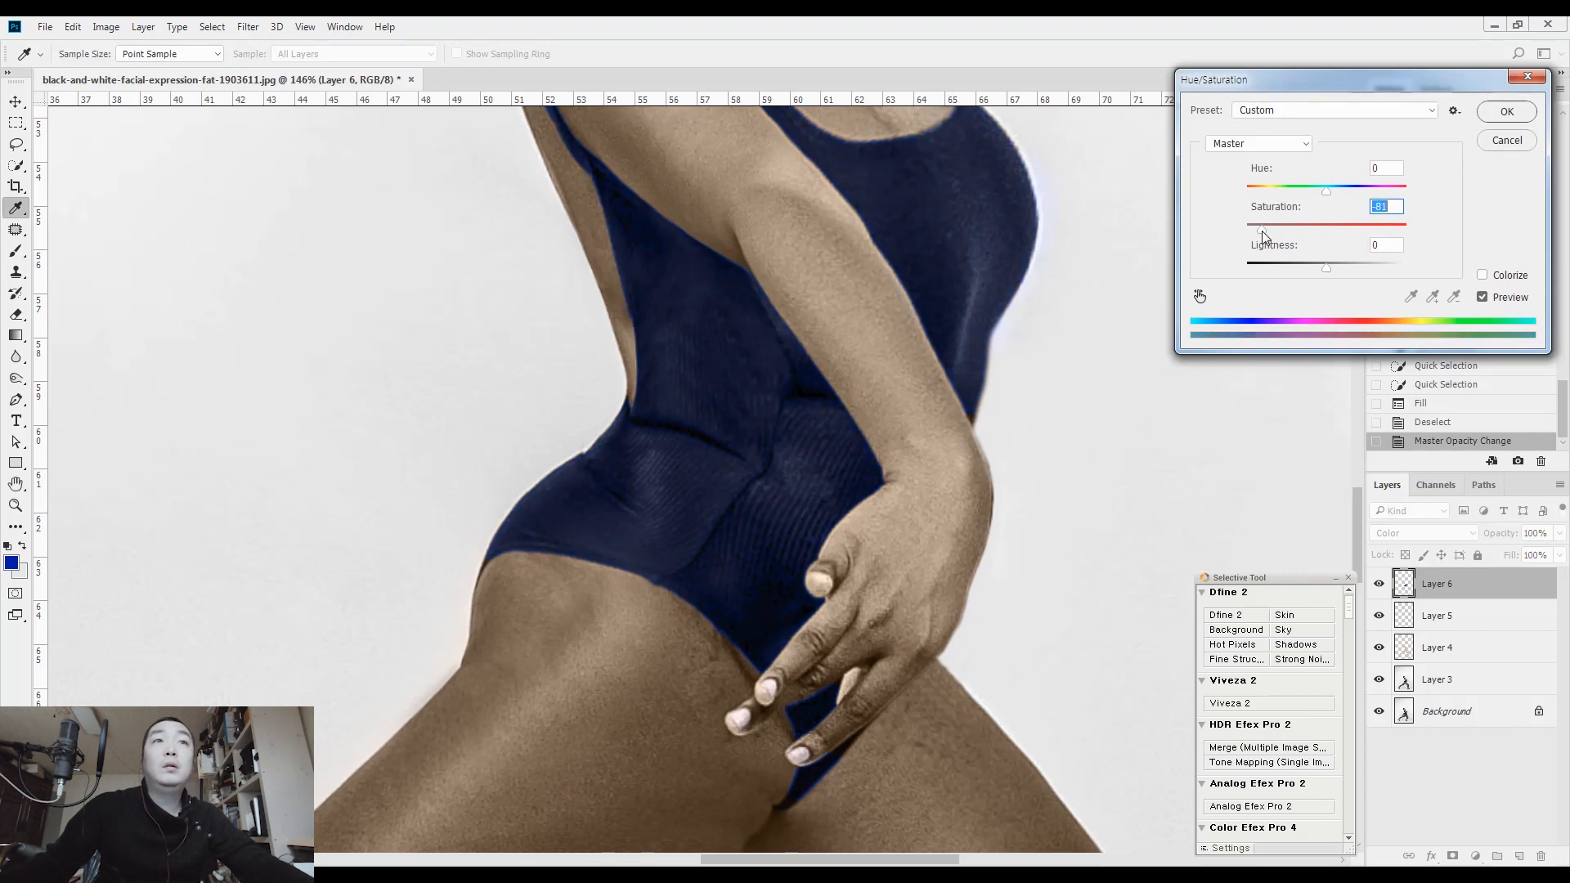
pyautogui.press('Return')
pyautogui.press('l')
pyautogui.scroll(1, 1255, 229)
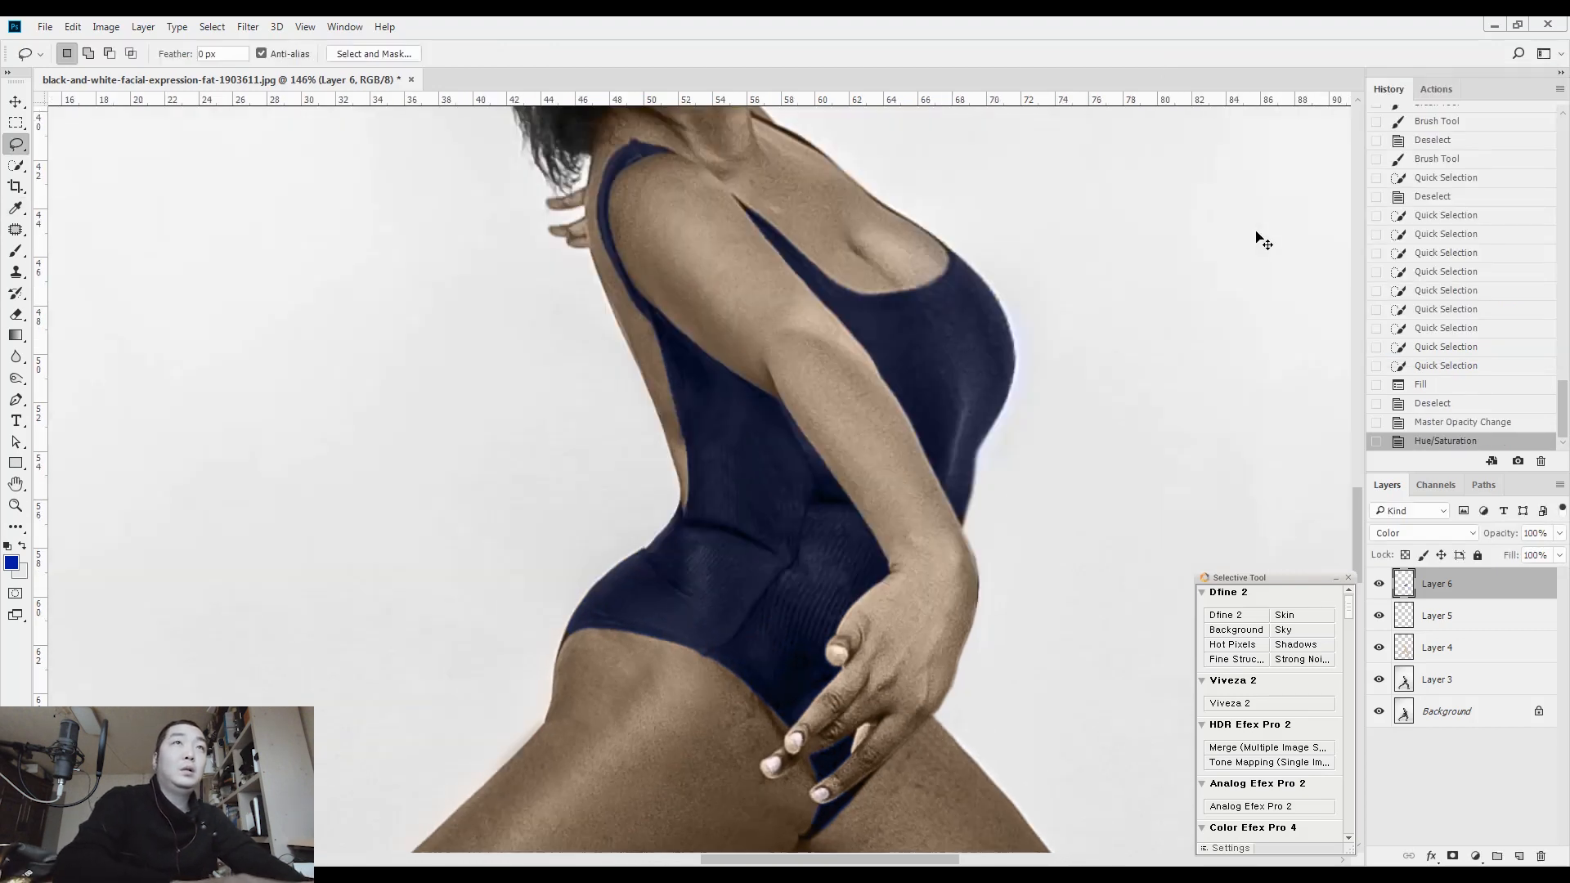
pyautogui.hotkey('ctrl', '0')
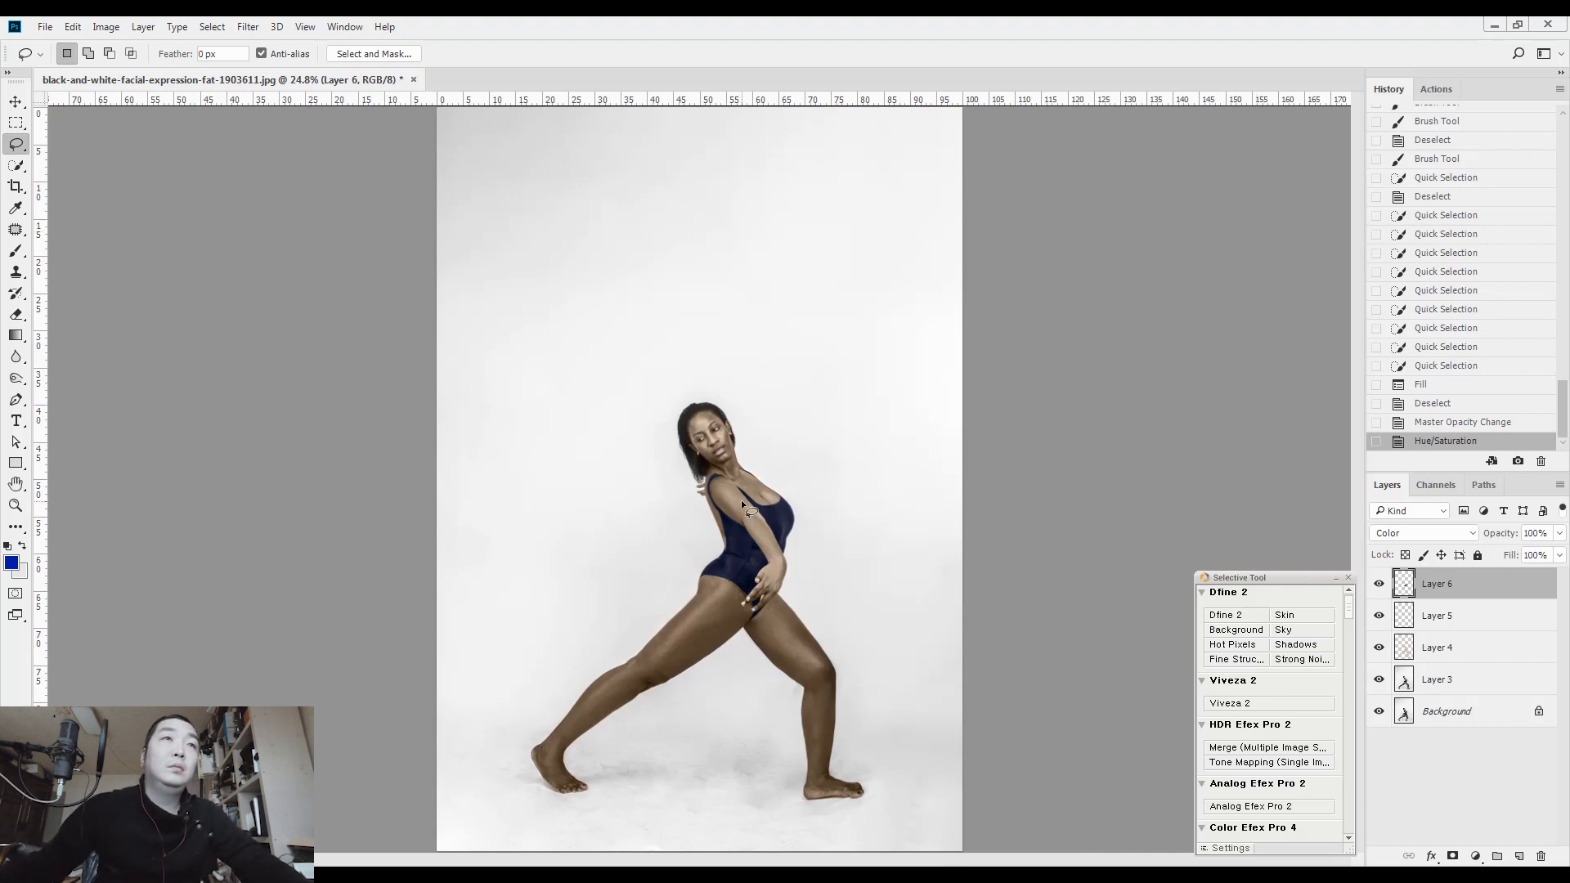
pyautogui.moveTo(787, 524); pyautogui.dragTo(842, 501)
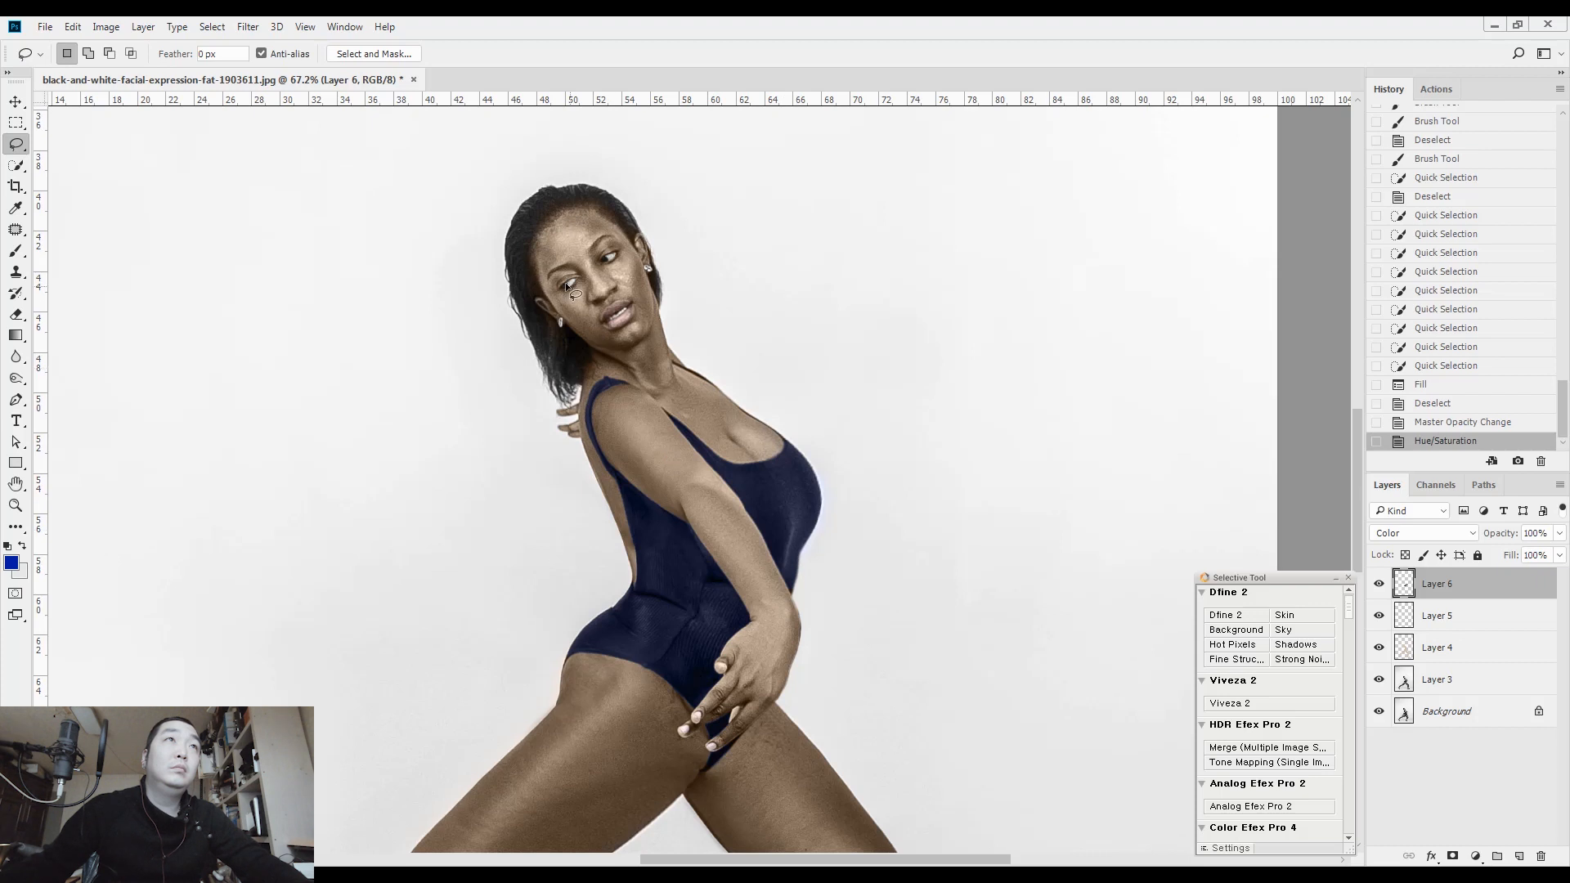
pyautogui.scroll(-3, 597, 302)
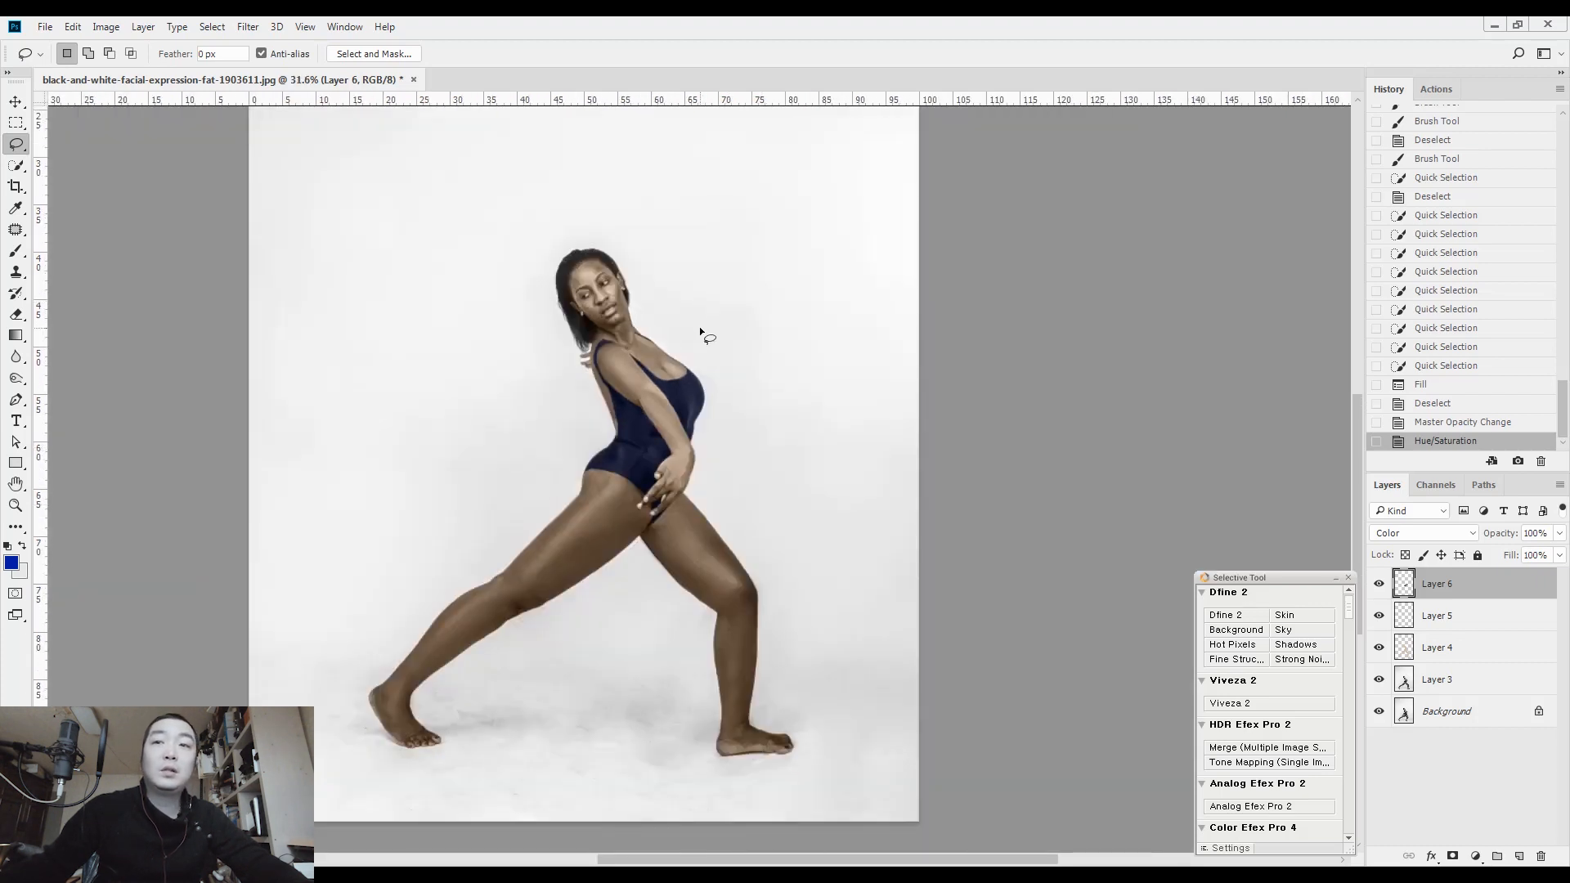
# Save the layered document in Photoshop format as black-and-white-facial-expression-fat-1903611 in the download folder
pyautogui.hotkey('ctrl', 's')
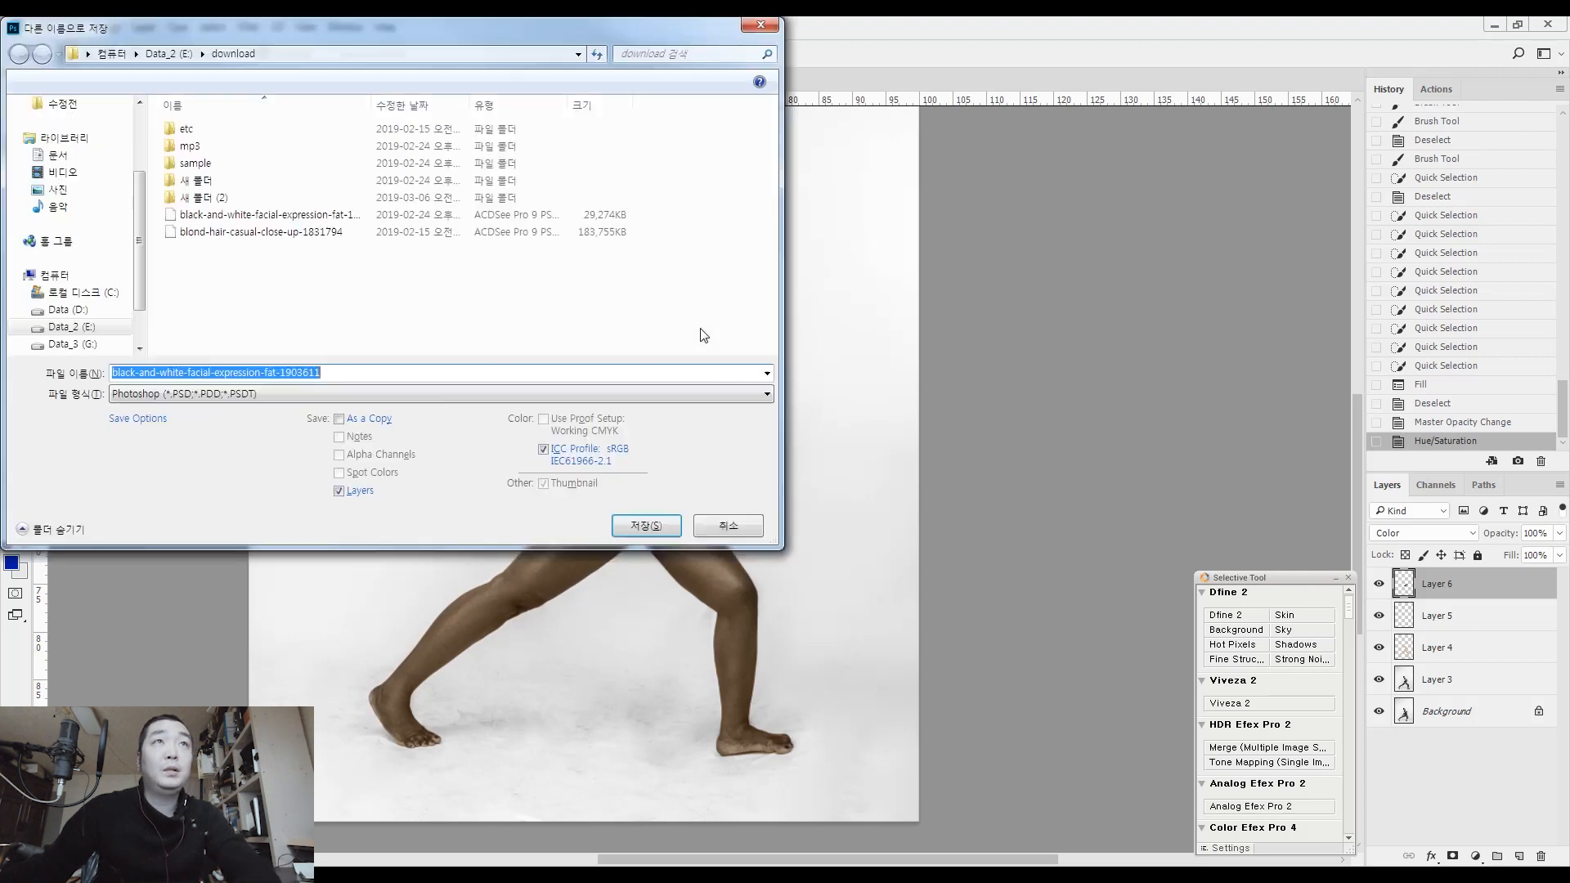
pyautogui.press('Return')
pyautogui.click(857, 450)
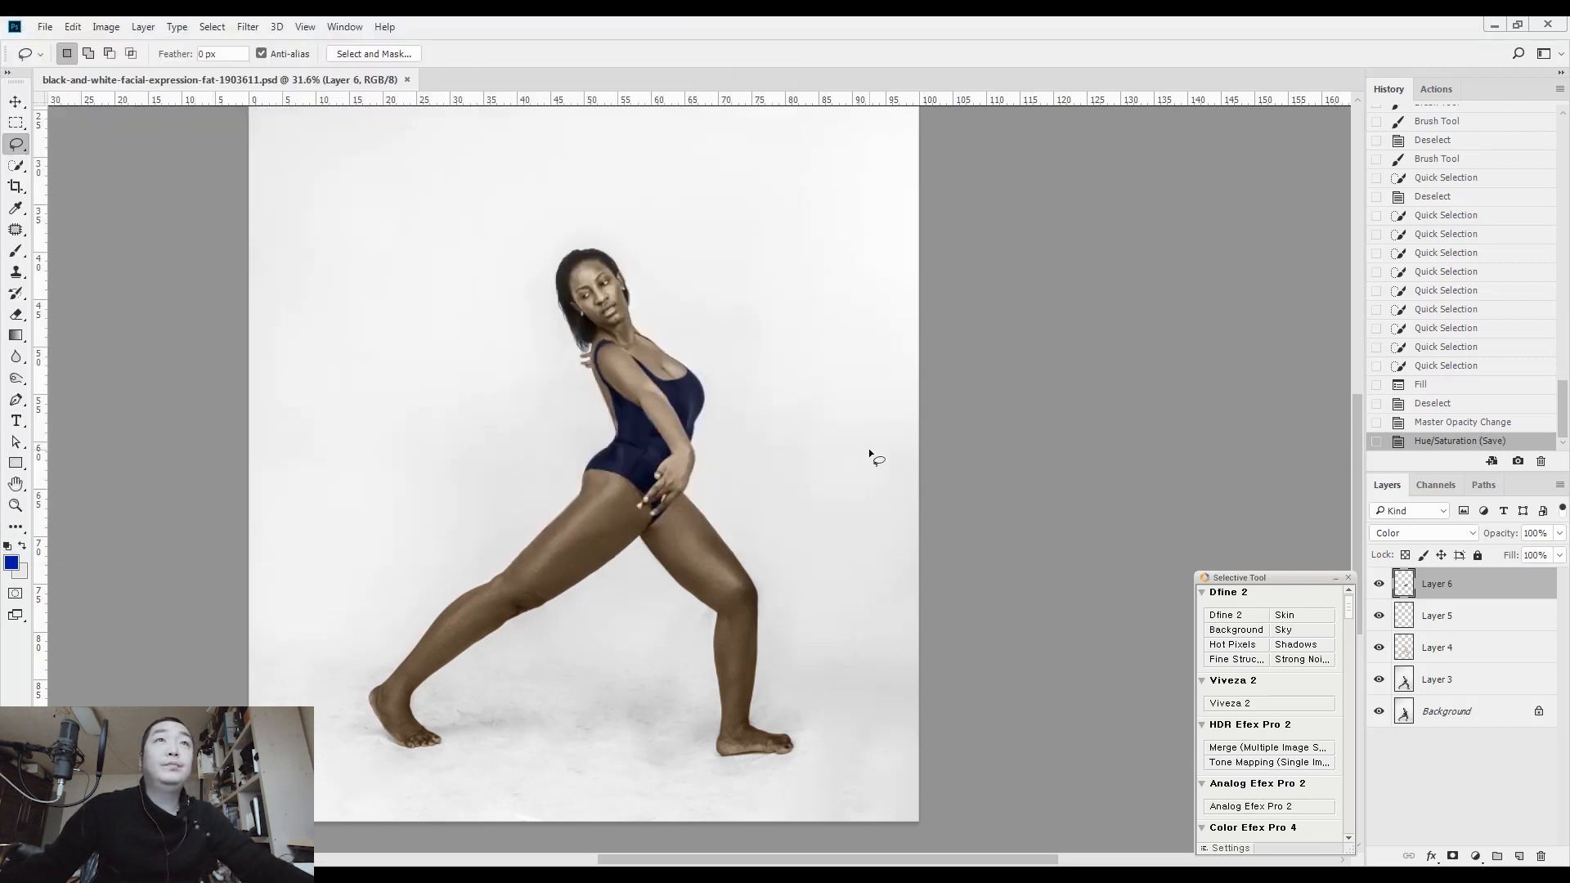
# Open the image in Color Efex Pro 4 and set the Cross Processing method to L03
pyautogui.click(1202, 594)
pyautogui.click(1257, 778)
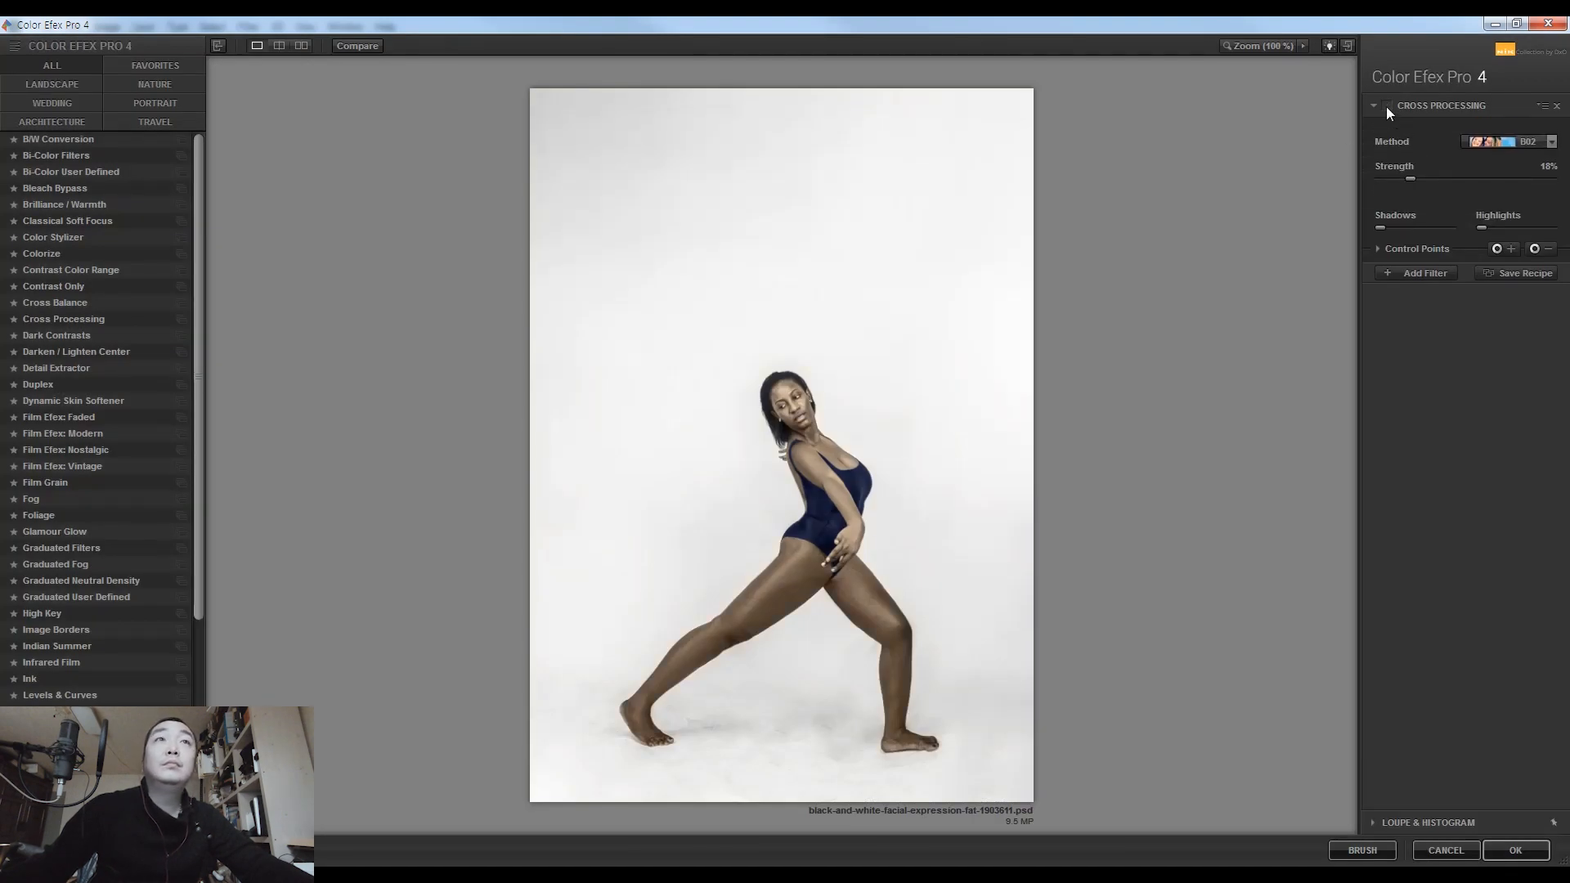
pyautogui.click(1504, 143)
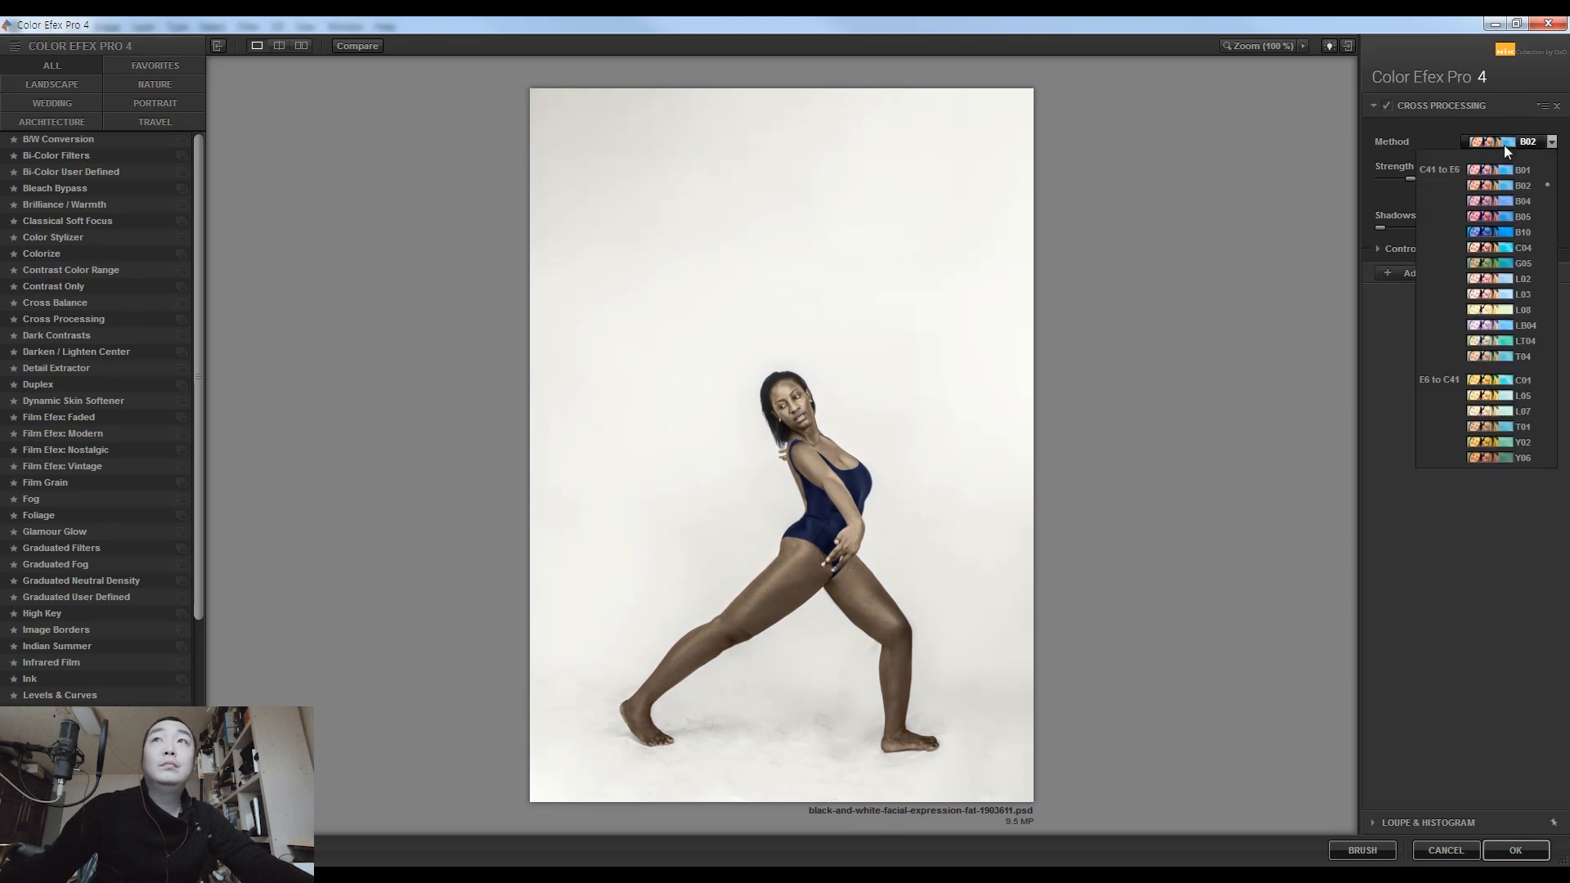
pyautogui.click(1498, 288)
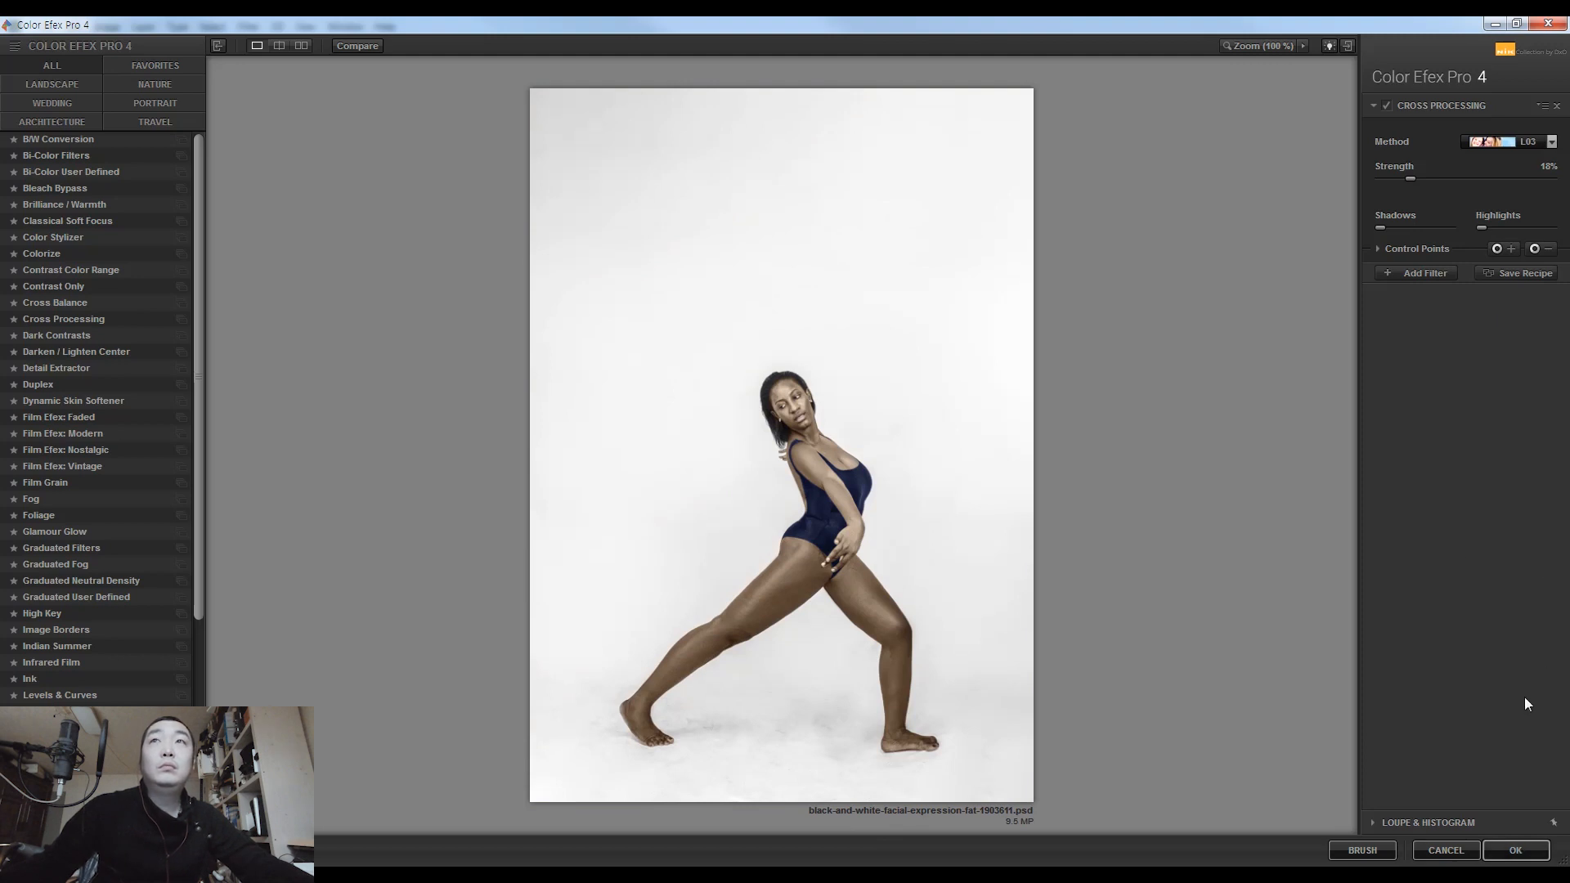
# Add a Bleach Bypass filter with saturation 0%, contrast 20% and local contrast 0%, and apply the filters to the image
pyautogui.click(1433, 276)
pyautogui.click(63, 188)
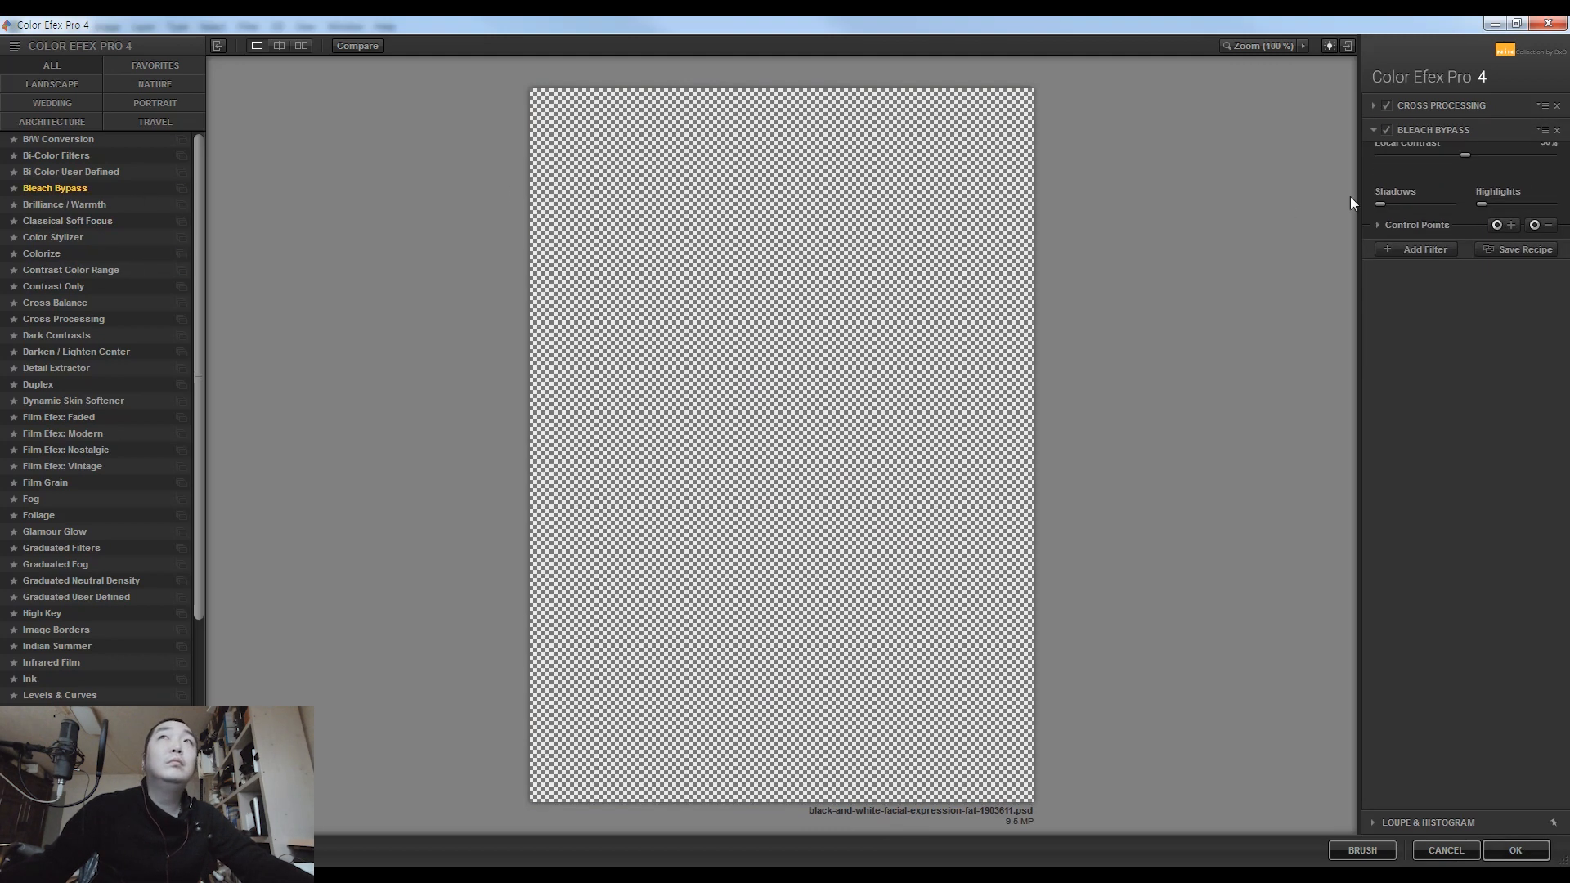
pyautogui.click(1549, 188)
pyautogui.write('0')
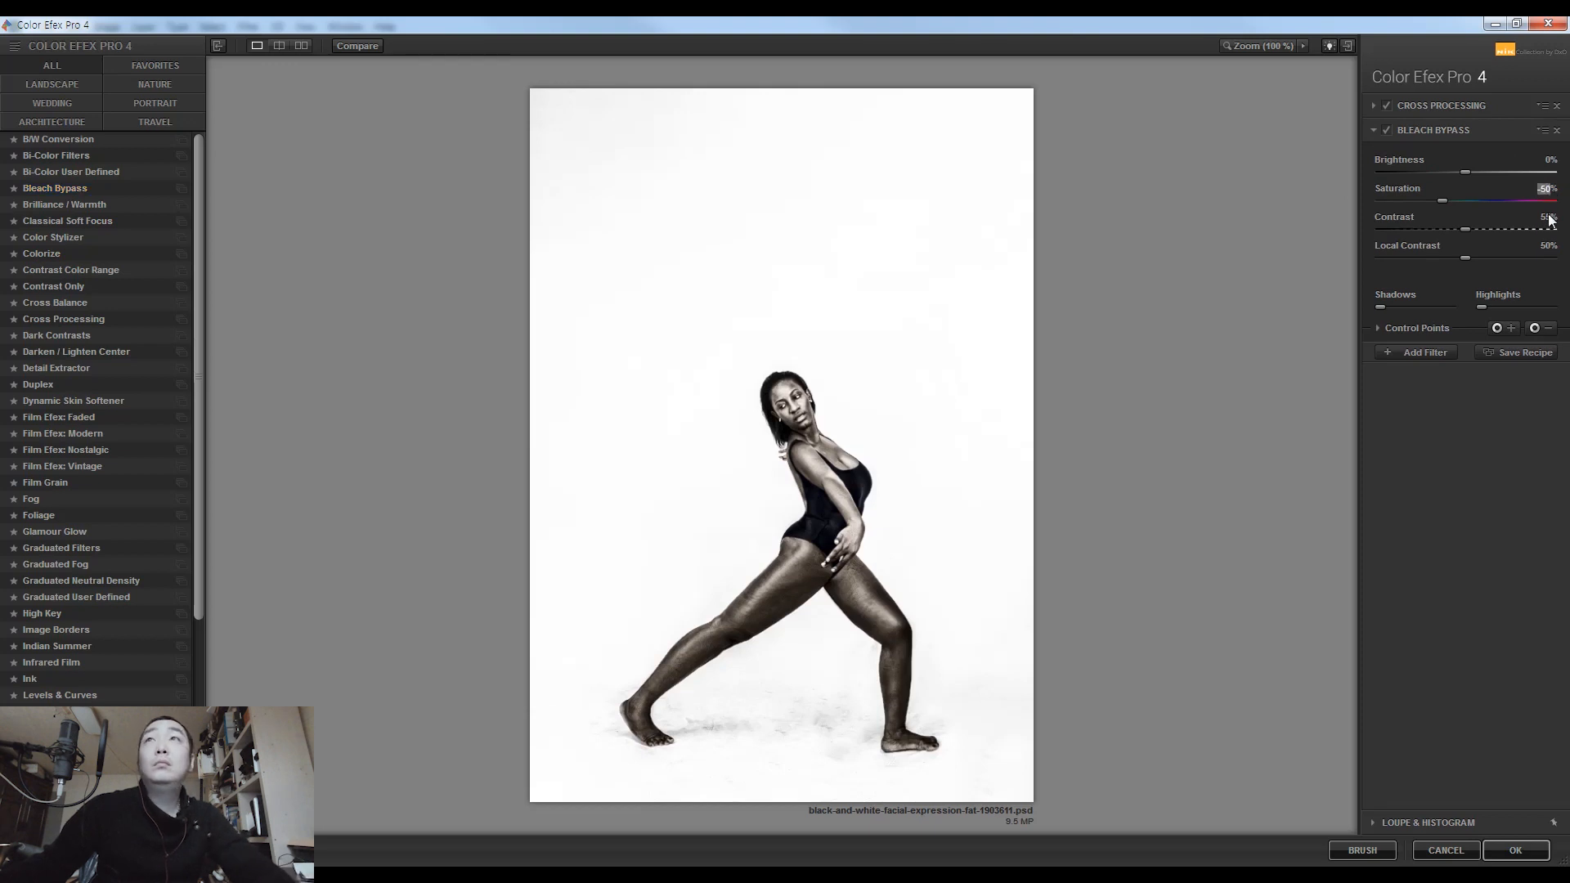
pyautogui.click(1550, 217)
pyautogui.write('0')
pyautogui.click(1550, 247)
pyautogui.write('0')
pyautogui.press('Return')
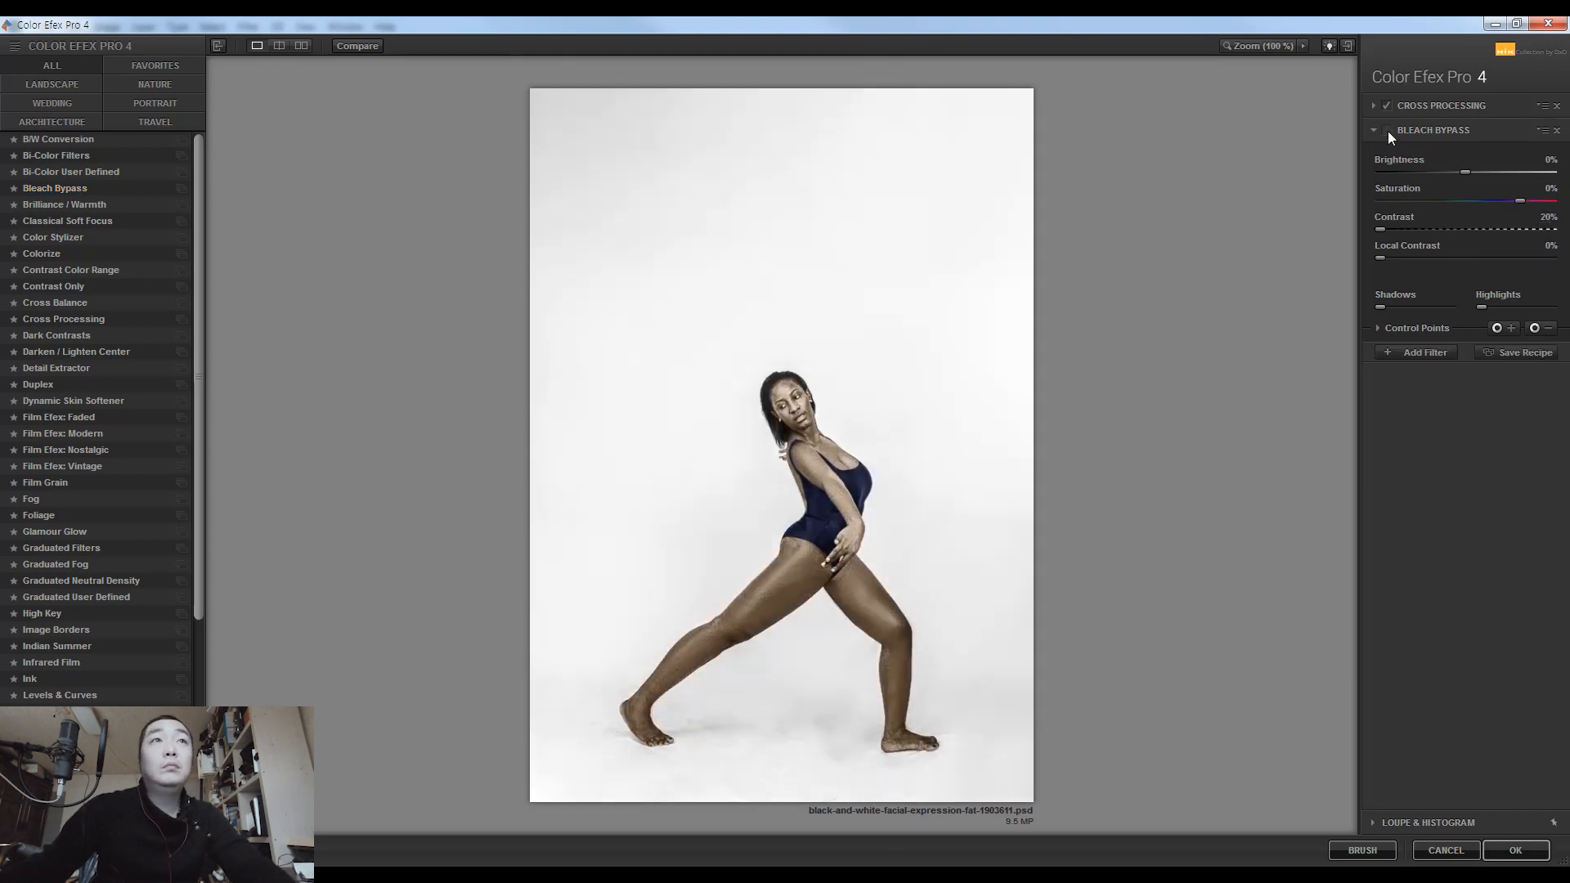
pyautogui.click(1516, 851)
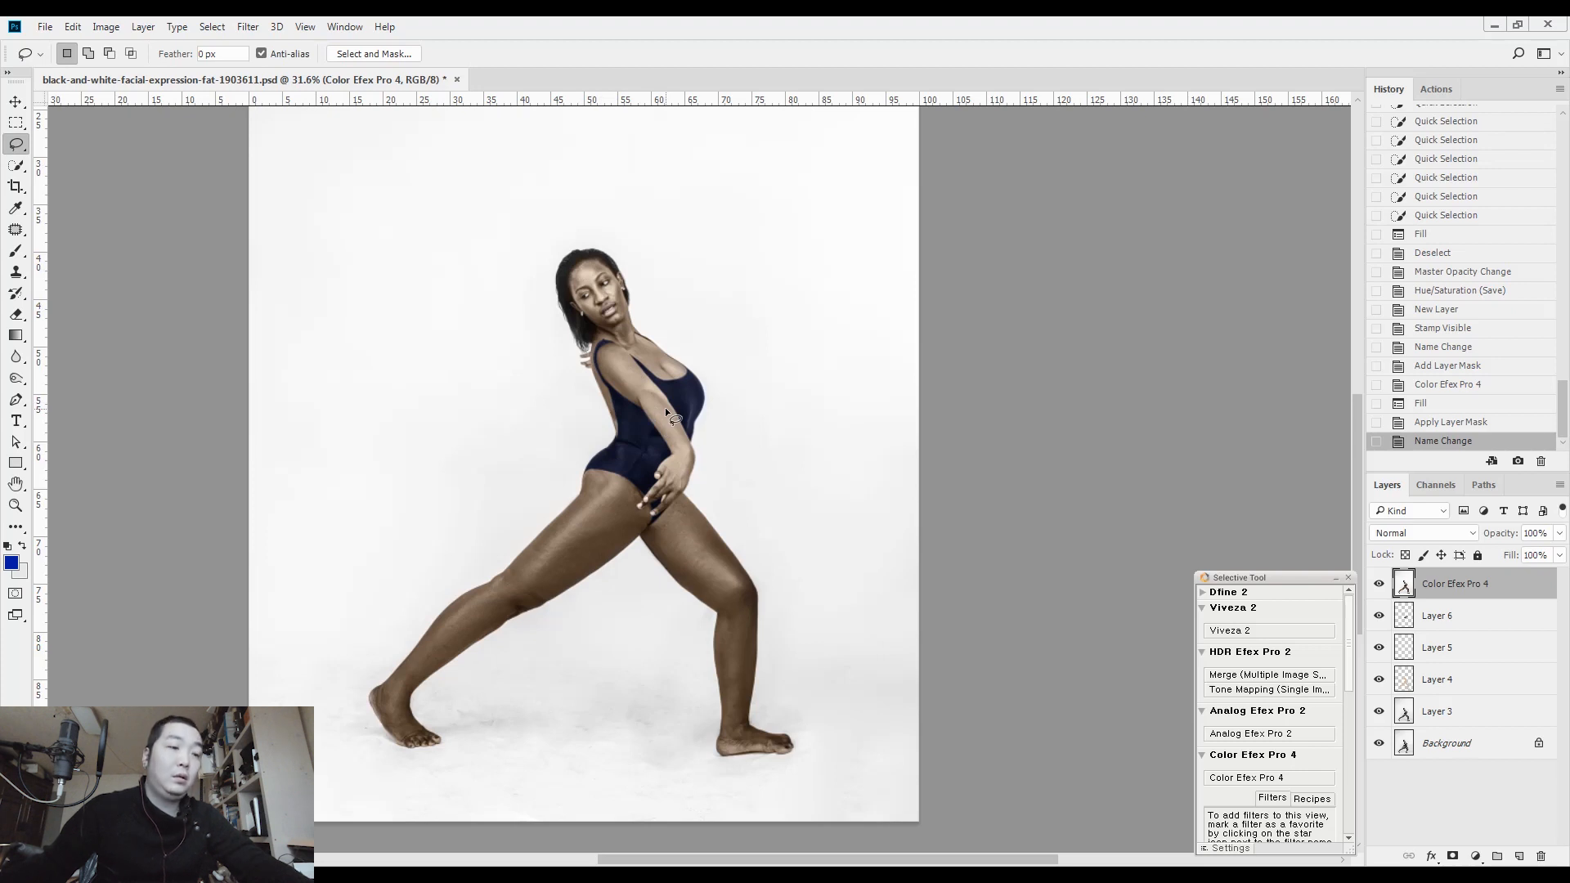
# Select the woman's head, torso and front arm by painting them in Quick Mask with a large soft black brush
pyautogui.press('q')
pyautogui.press('b')
pyautogui.press('d')
pyautogui.press(']')
pyautogui.press(']')
pyautogui.press(']')
pyautogui.press(']')
pyautogui.press(']')
pyautogui.press(']')
pyautogui.press(']')
pyautogui.press(']')
pyautogui.moveTo(610, 263)
pyautogui.mouseDown()
pyautogui.moveTo(687, 419)
pyautogui.moveTo(673, 487)
pyautogui.moveTo(669, 449)
pyautogui.mouseUp()
pyautogui.moveTo(667, 445); pyautogui.dragTo(654, 417)
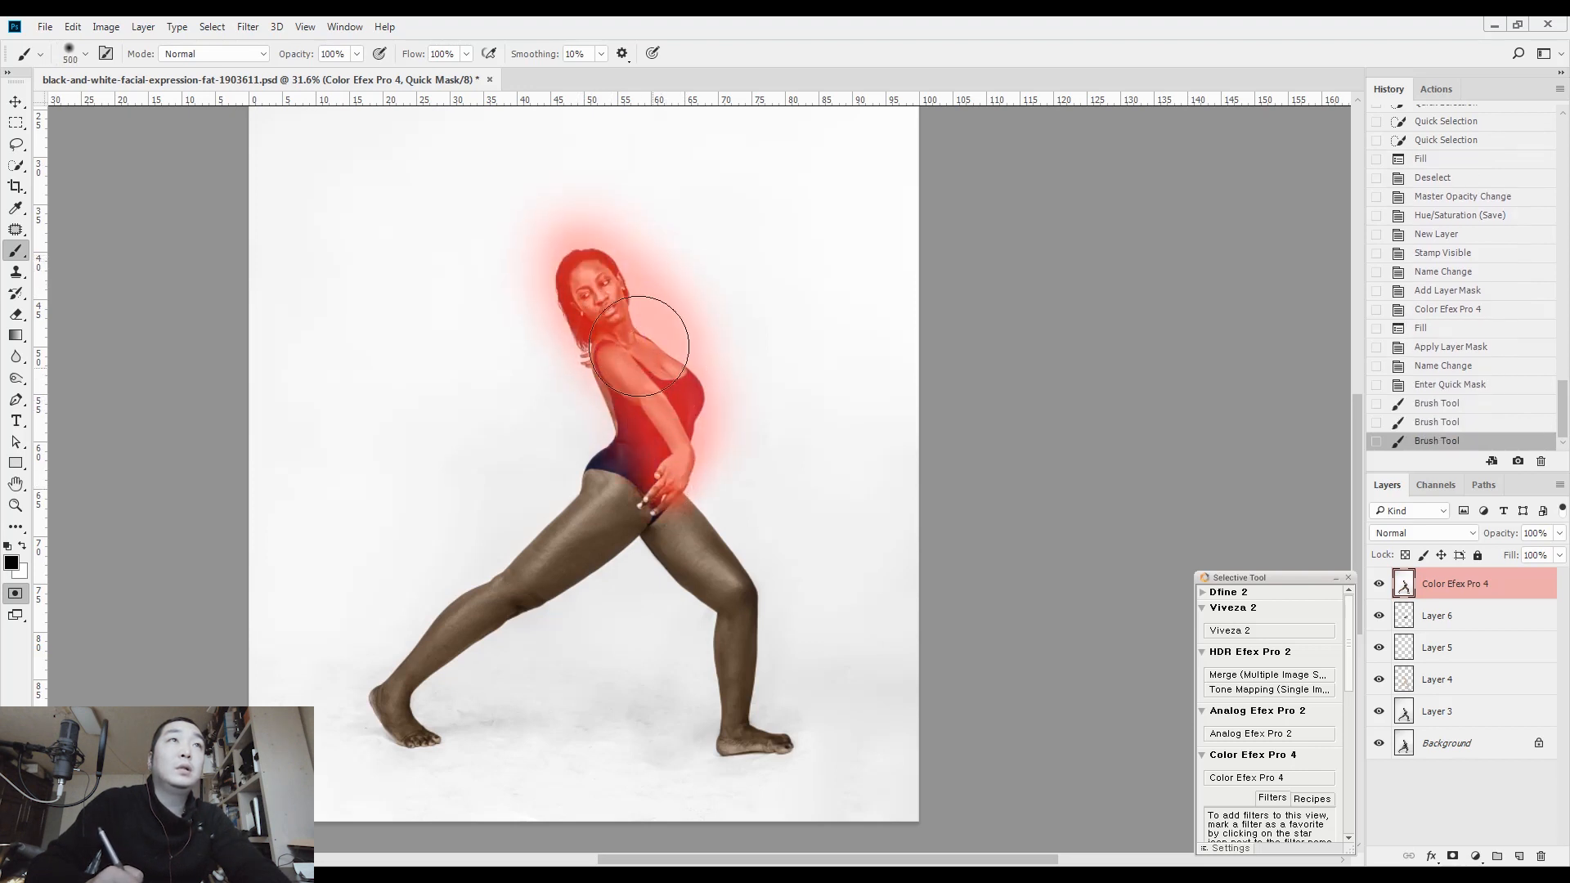
pyautogui.moveTo(639, 346); pyautogui.dragTo(641, 218)
pyautogui.press('q')
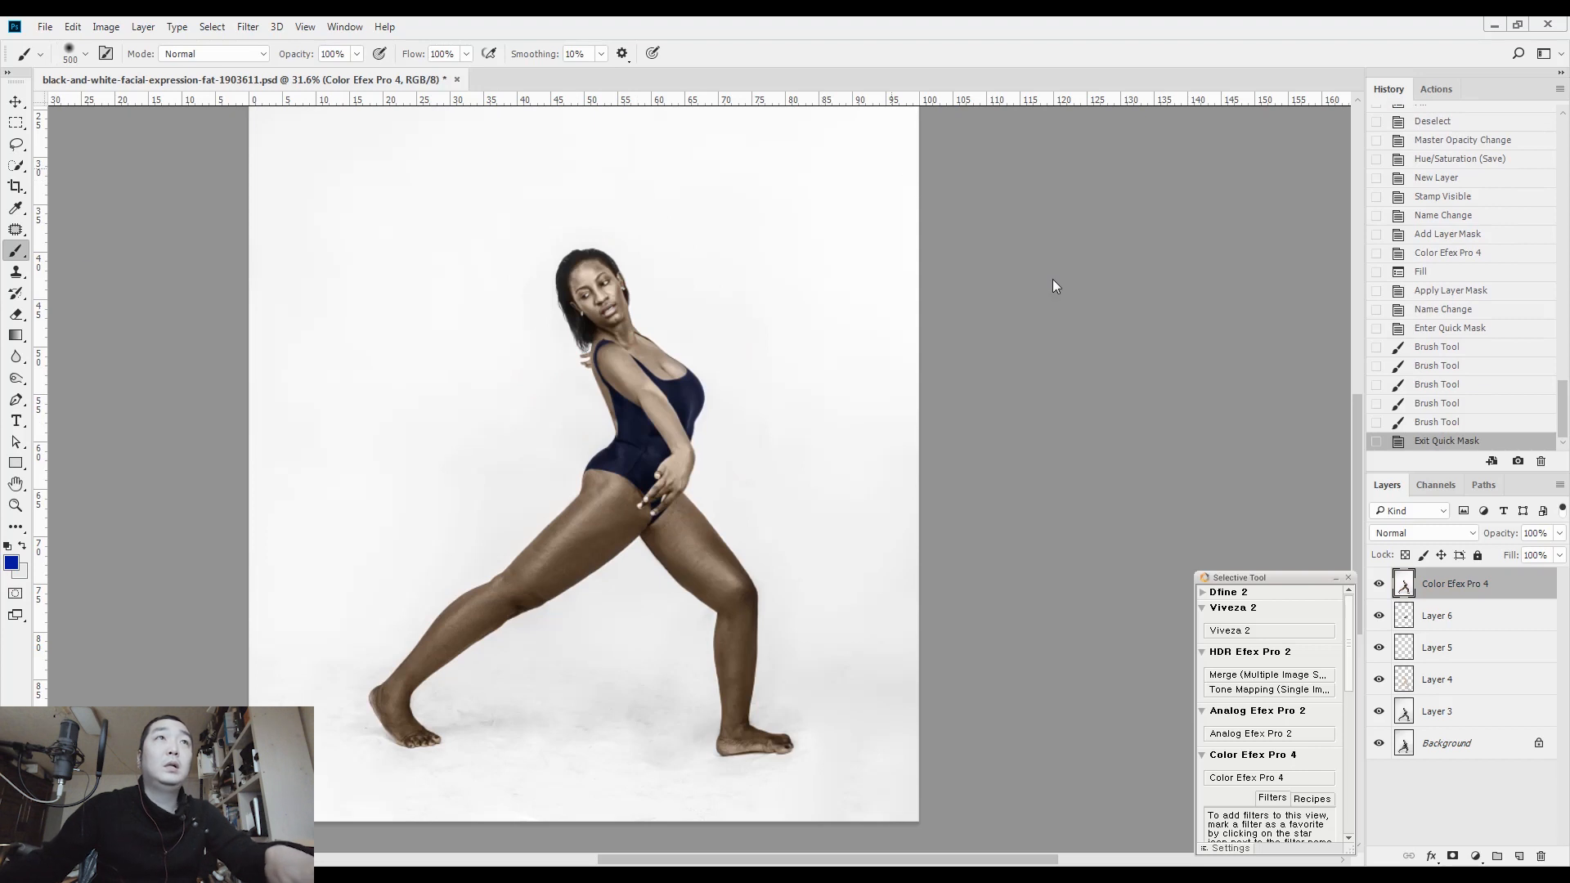
# Darken the selected upper body with an RGB Curves point at input 144, output 118
pyautogui.hotkey('ctrl', 'm')
pyautogui.moveTo(412, 277); pyautogui.dragTo(1173, 274)
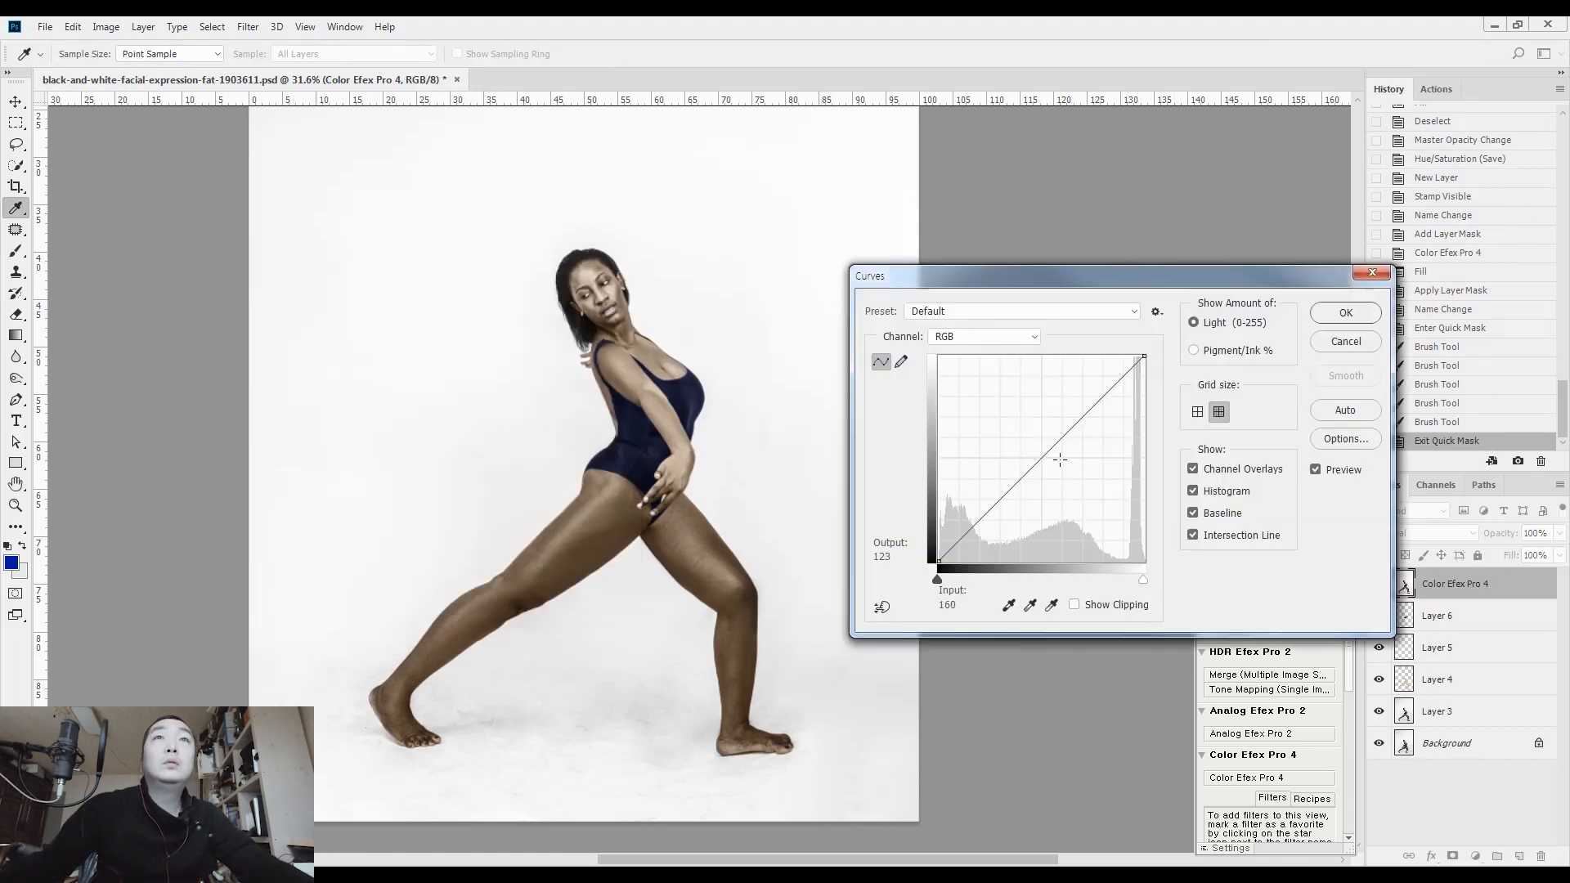
pyautogui.moveTo(1060, 460); pyautogui.dragTo(1054, 466)
pyautogui.click(1345, 313)
pyautogui.press('b')
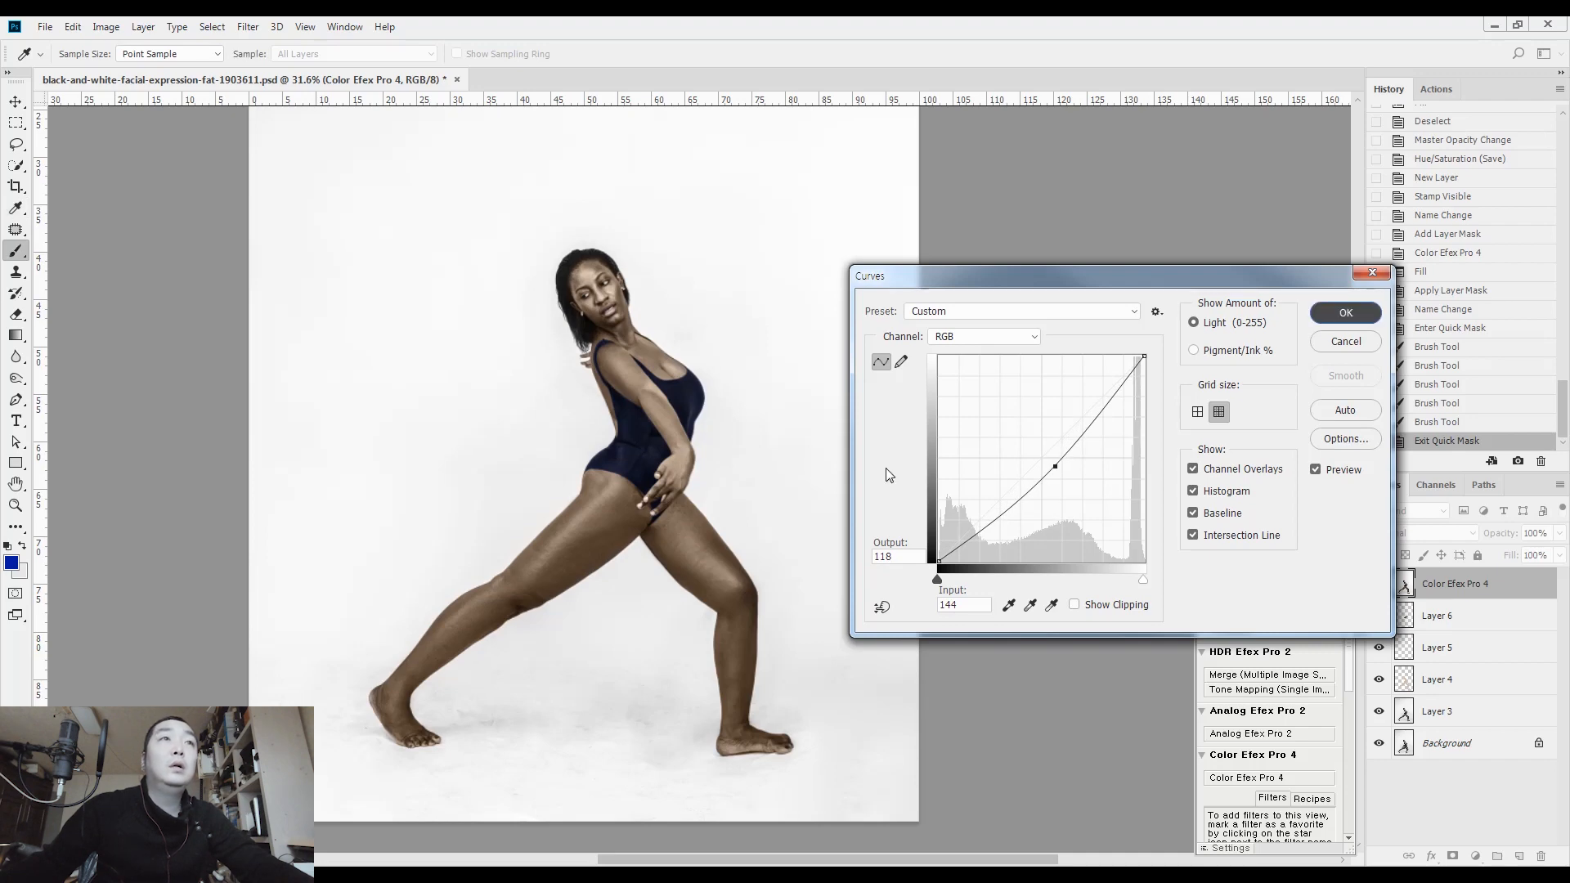
# Compare the edited figure with the original by hiding and restoring all layers above the Background
pyautogui.scroll(5, 615, 304)
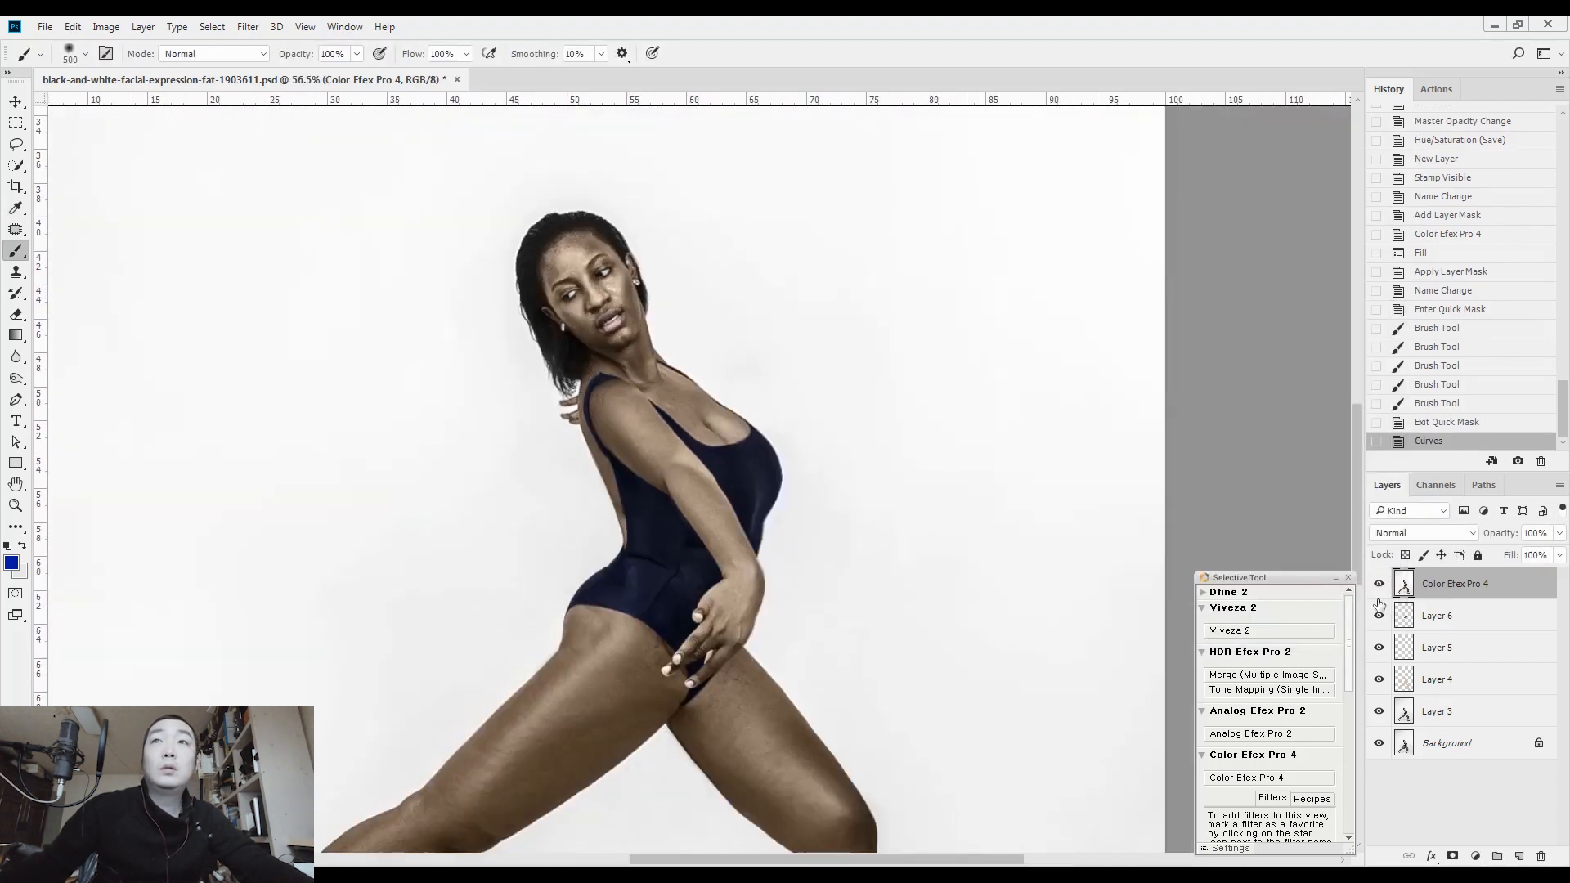
pyautogui.click(1380, 712)
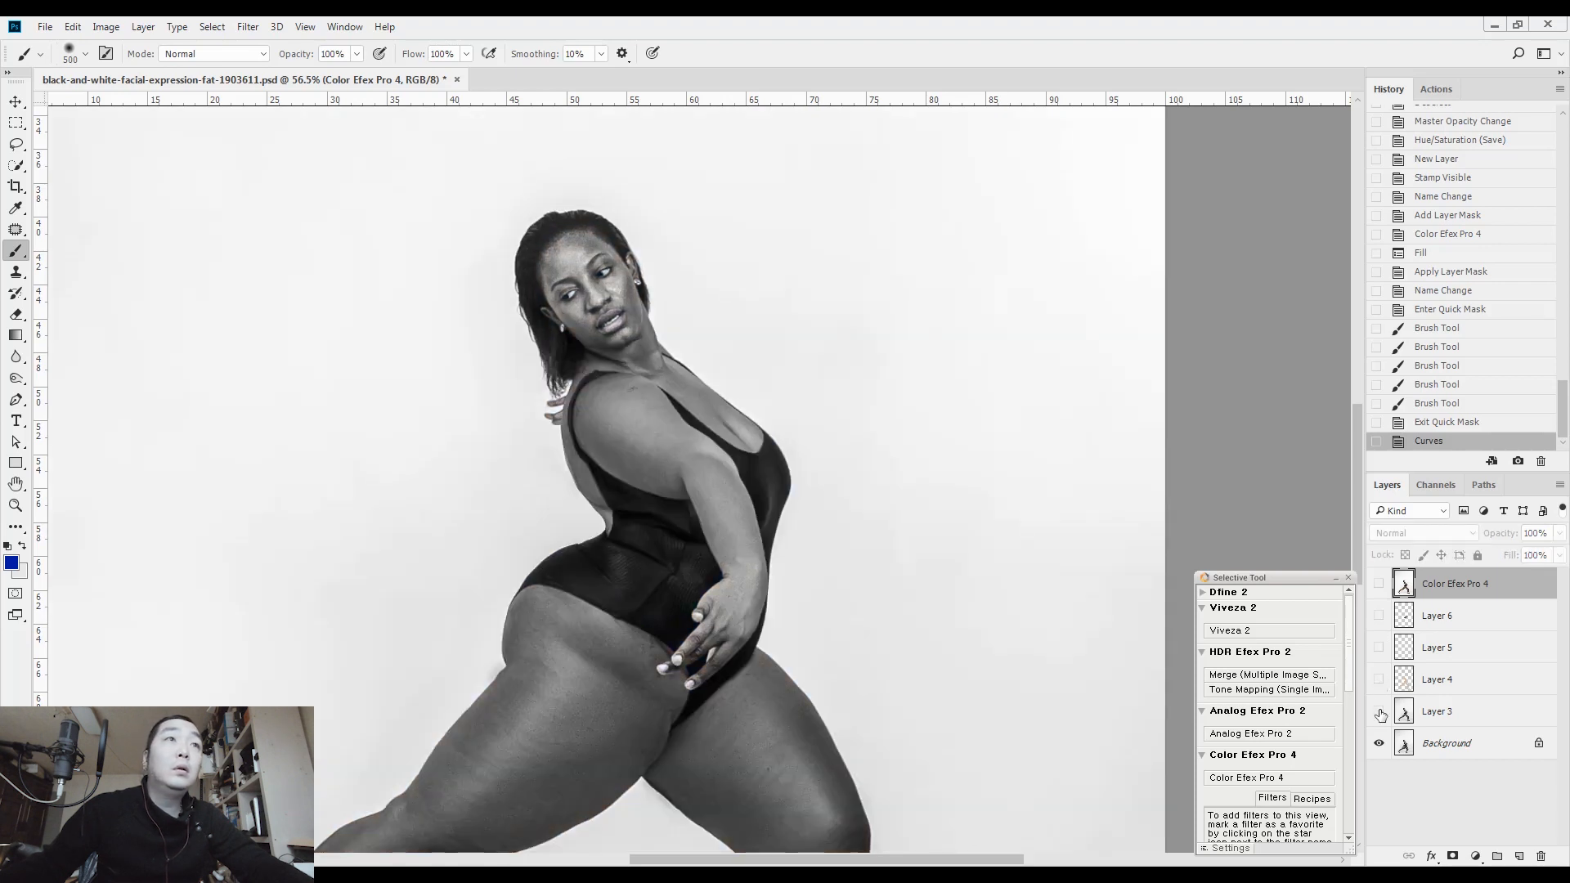
pyautogui.click(1379, 711)
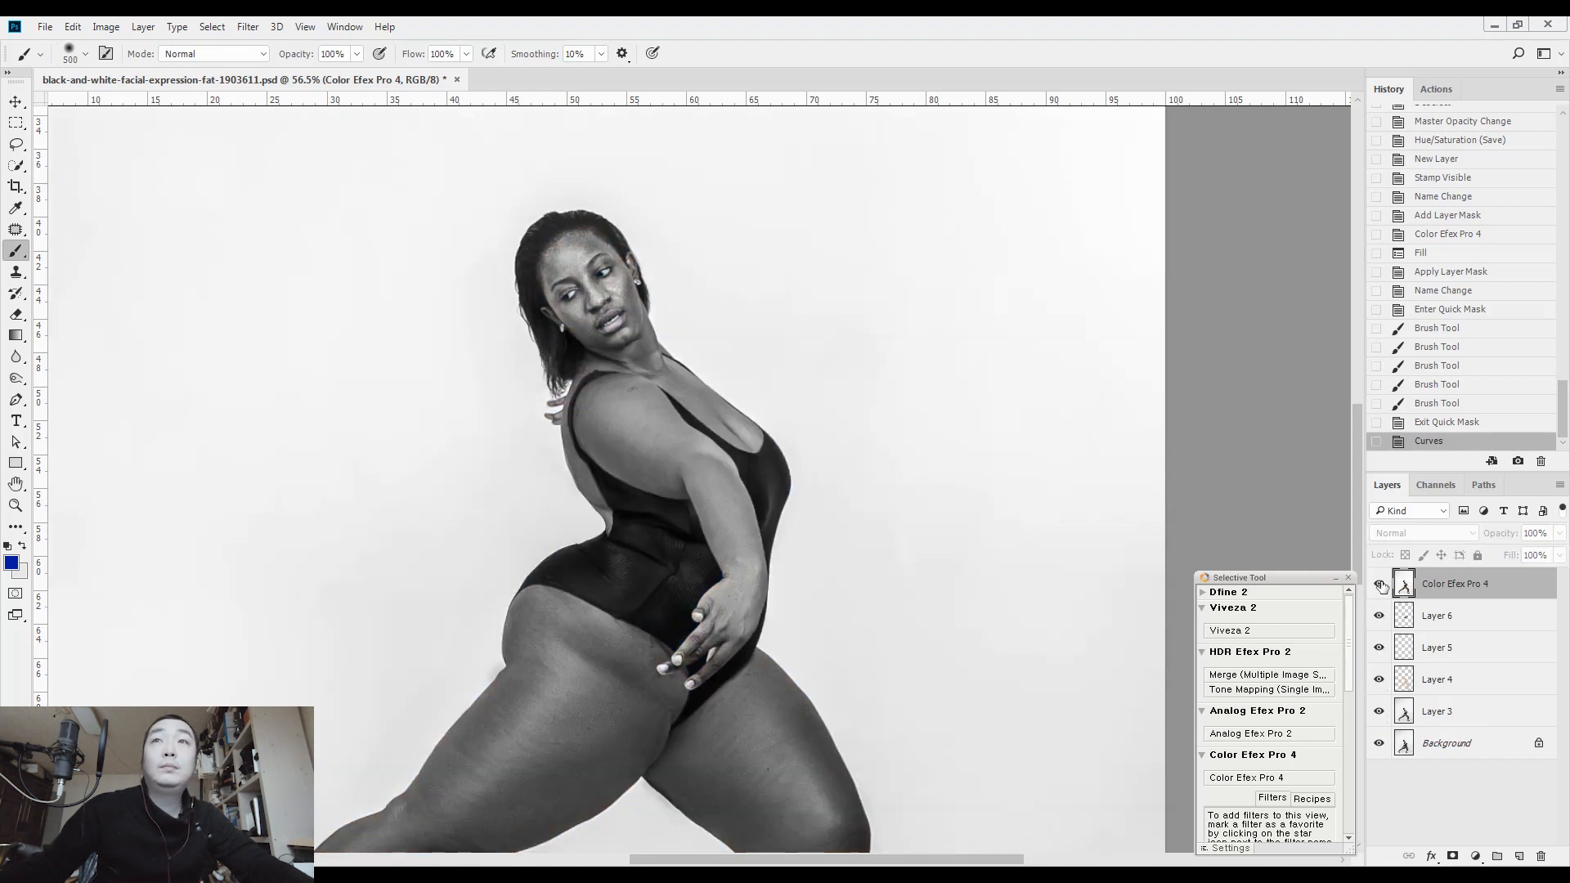
pyautogui.click(1380, 584)
pyautogui.scroll(-3, 752, 462)
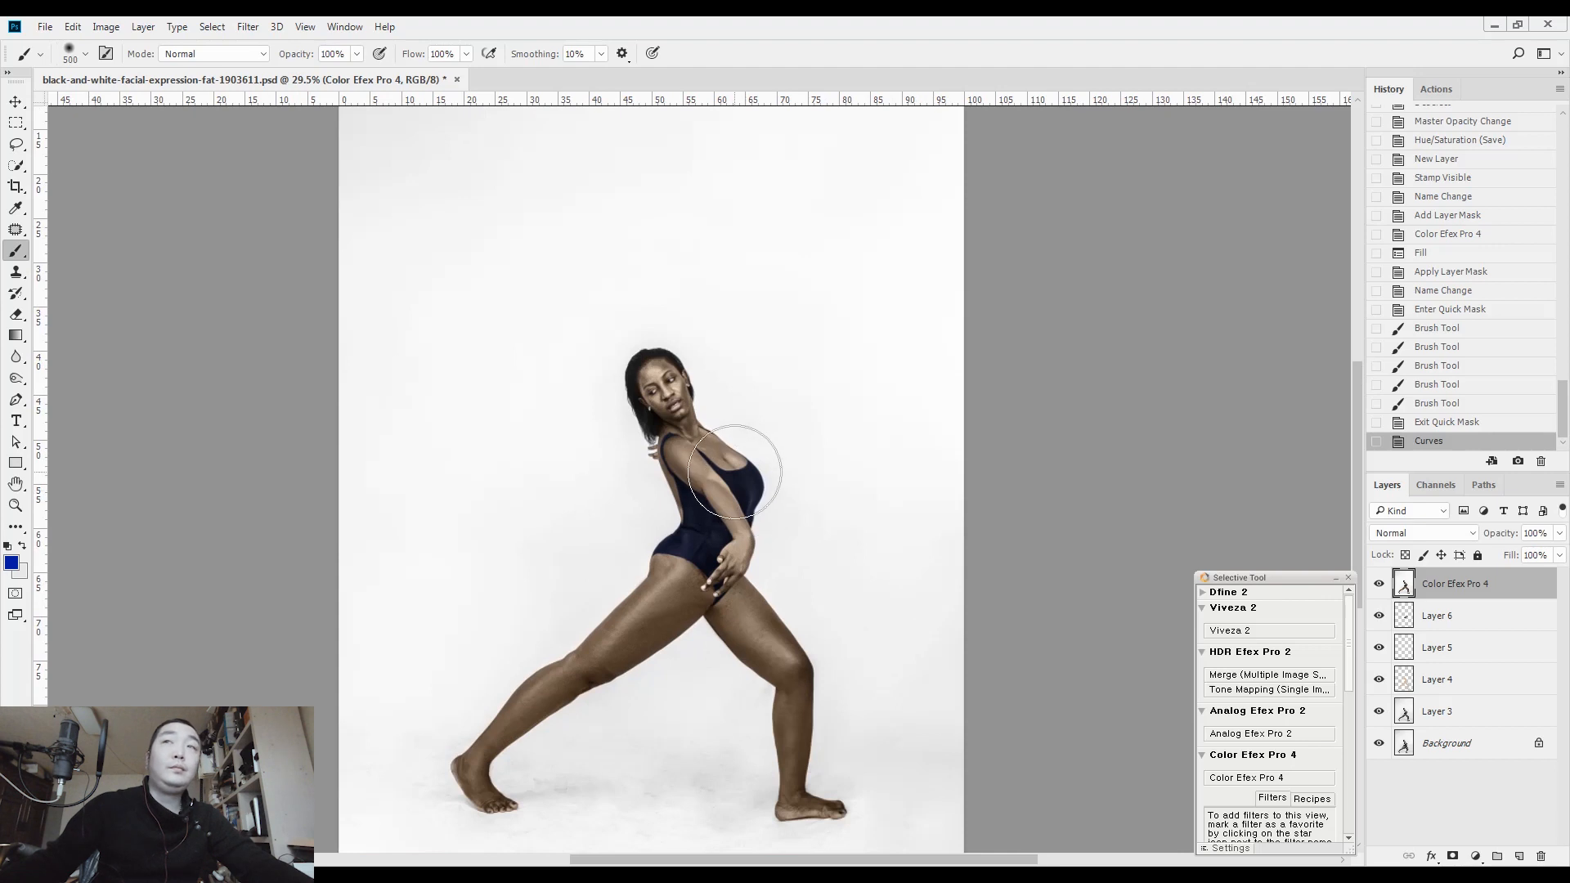
# Revert the upper-body Curves adjustment, apply a milder curve with input 132 and output 125, and clear the selection
pyautogui.click(1445, 422)
pyautogui.hotkey('ctrl', 'm')
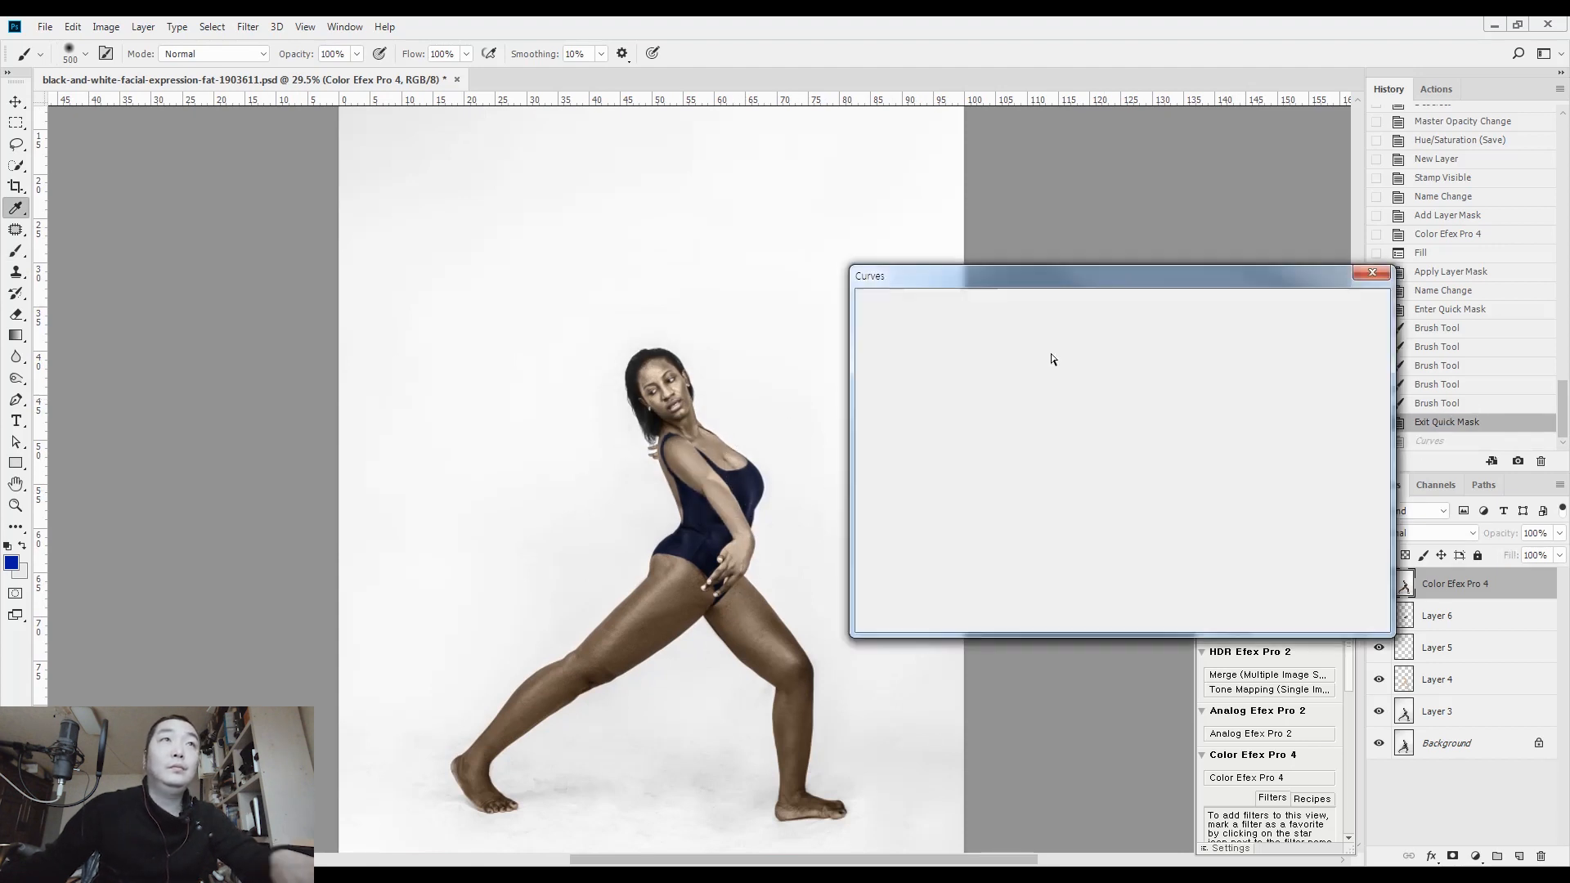
pyautogui.click(1046, 460)
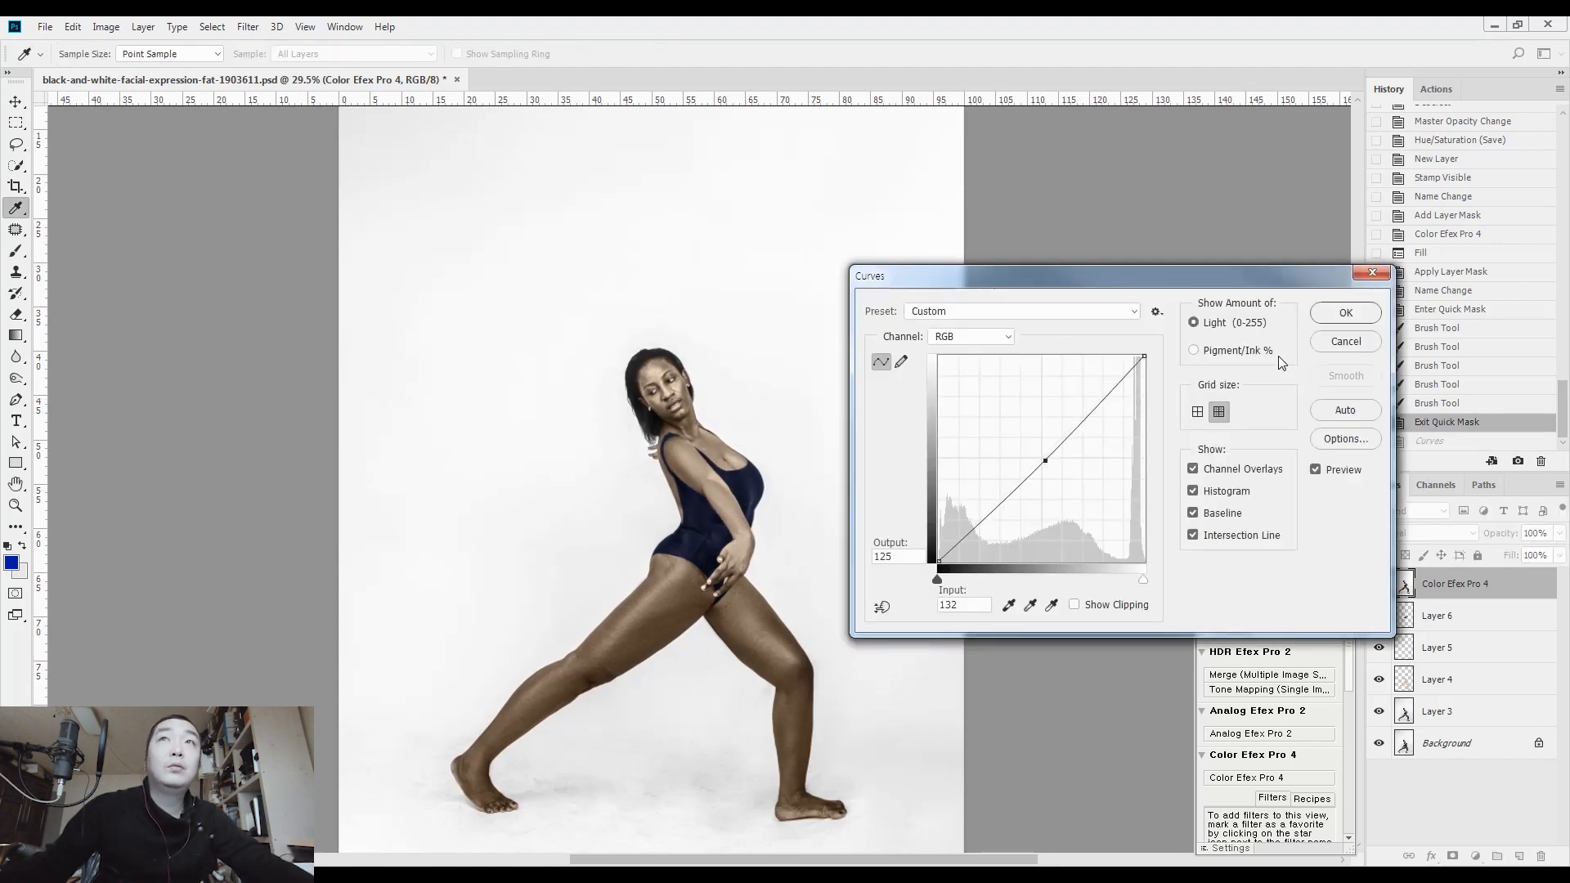
pyautogui.click(1346, 313)
pyautogui.hotkey('ctrl', 'd')
# Make a soft selection over the legs with two linear gradients in Quick Mask and hide the selection outline
pyautogui.press('q')
pyautogui.press('g')
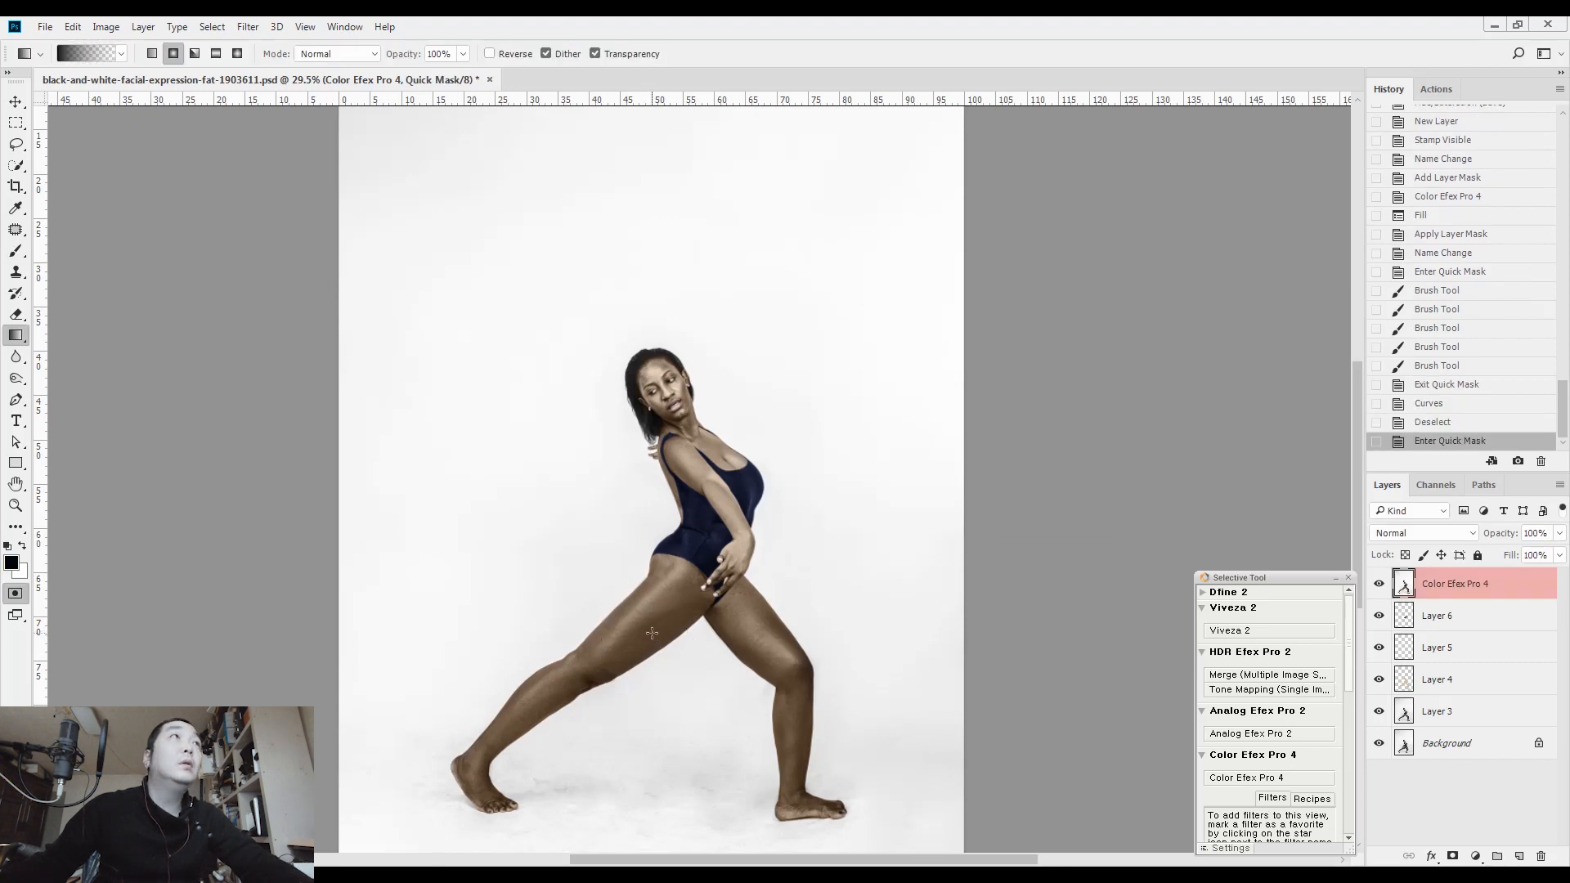
pyautogui.press('[')
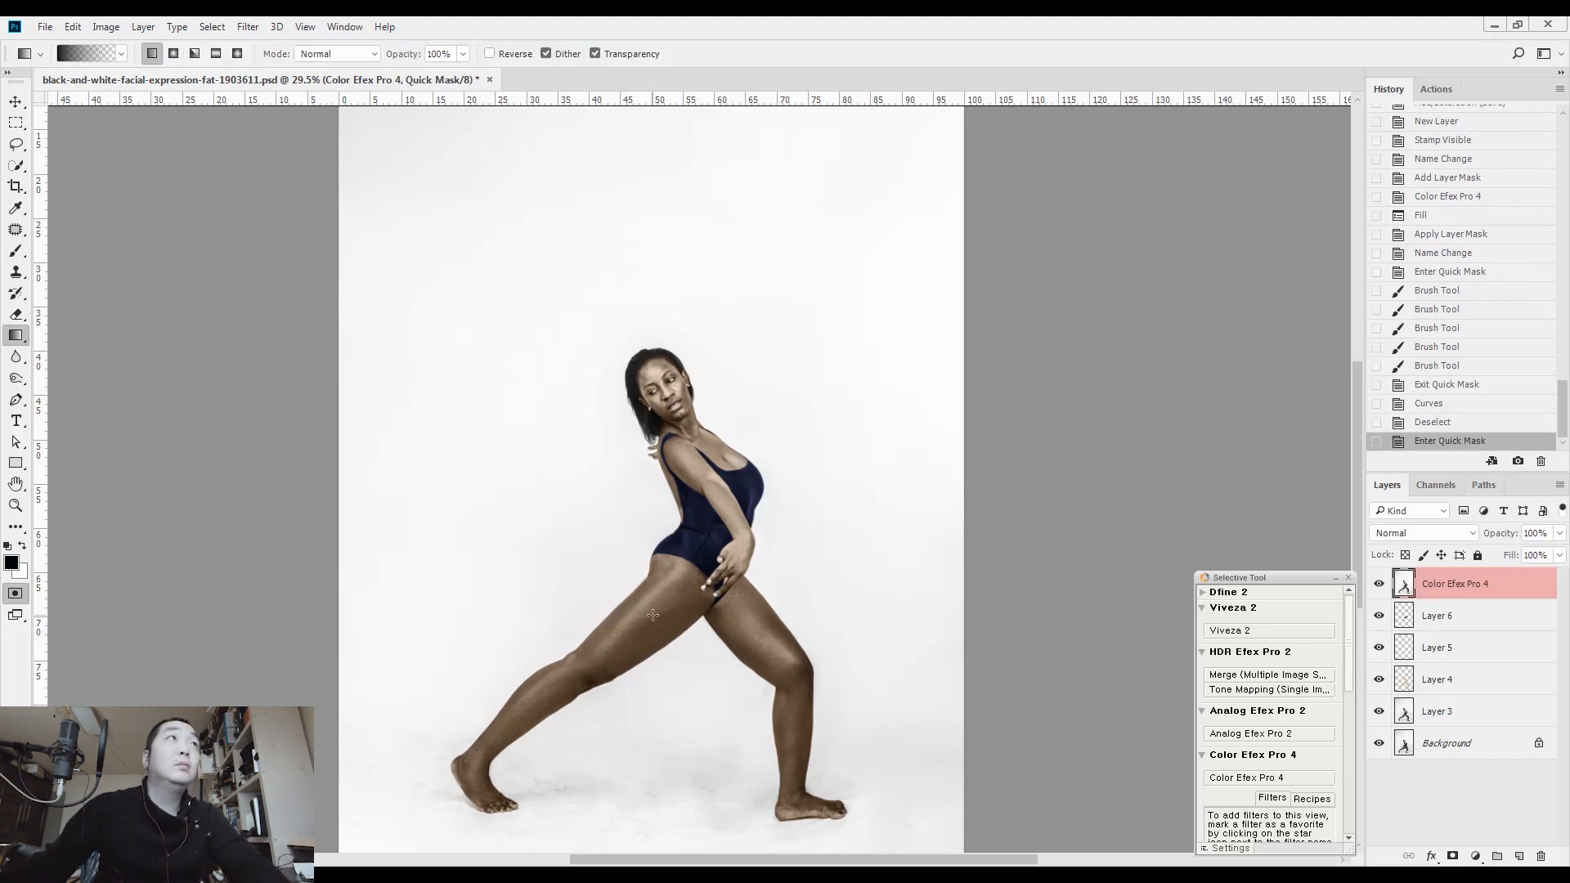
pyautogui.moveTo(658, 618); pyautogui.dragTo(705, 553)
pyautogui.moveTo(750, 638); pyautogui.dragTo(700, 534)
pyautogui.press('q')
pyautogui.hotkey('ctrl', 'h')
# Brighten the selected leg area with an RGB Curves point at input 115, output 135
pyautogui.hotkey('ctrl', 'm')
pyautogui.moveTo(1037, 456); pyautogui.dragTo(1032, 453)
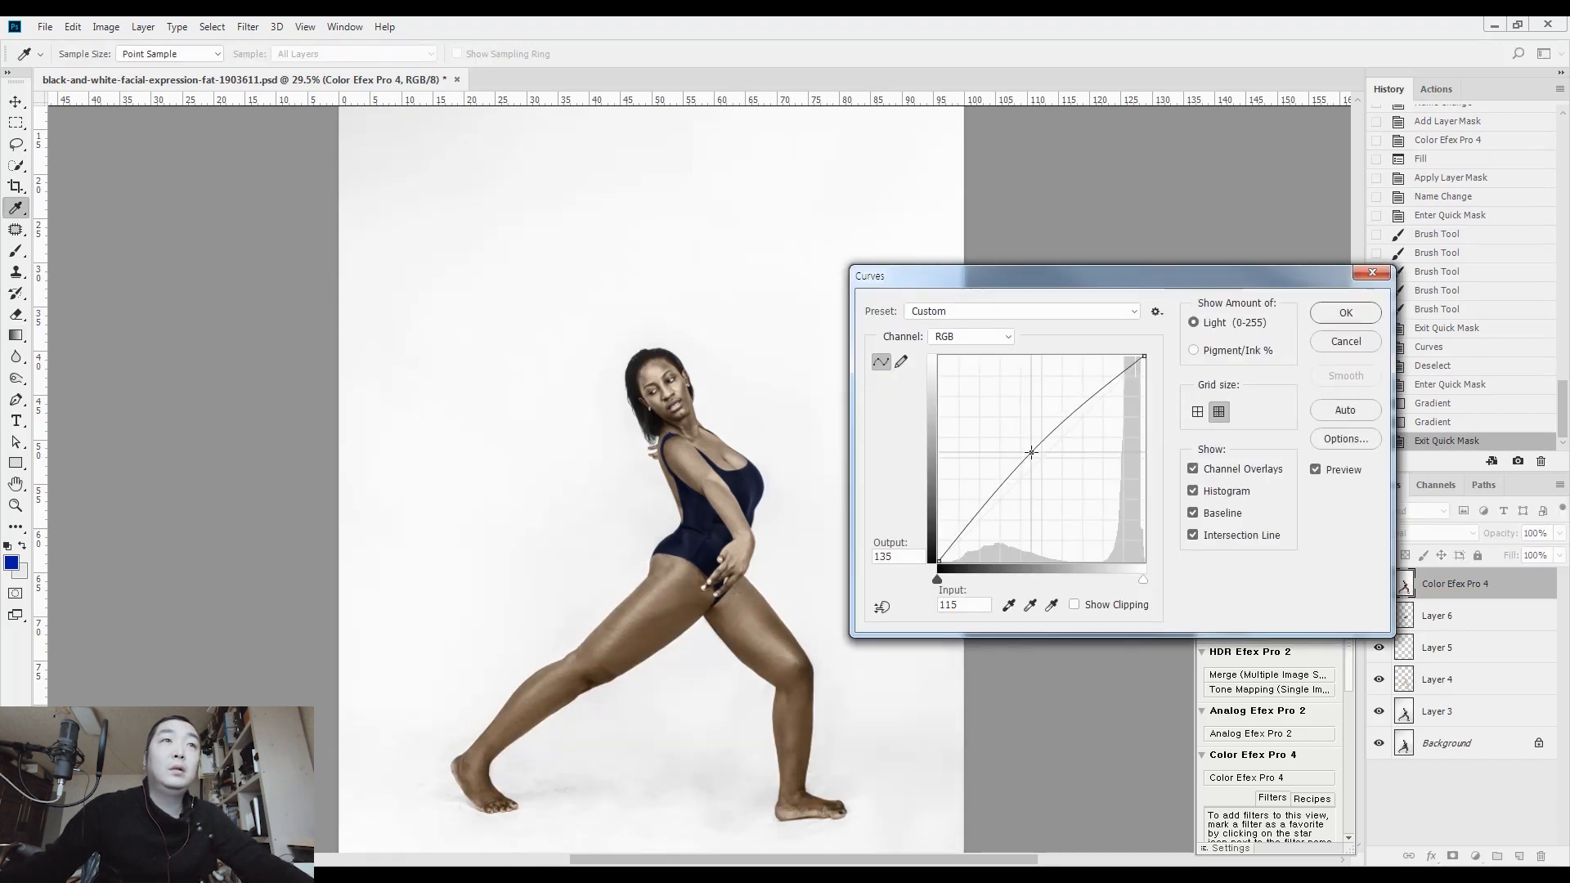
pyautogui.click(1346, 313)
# Compare the brightened full figure with the black-and-white Background by toggling the visibility of the layers above it
pyautogui.scroll(3, 683, 418)
pyautogui.scroll(1, 683, 419)
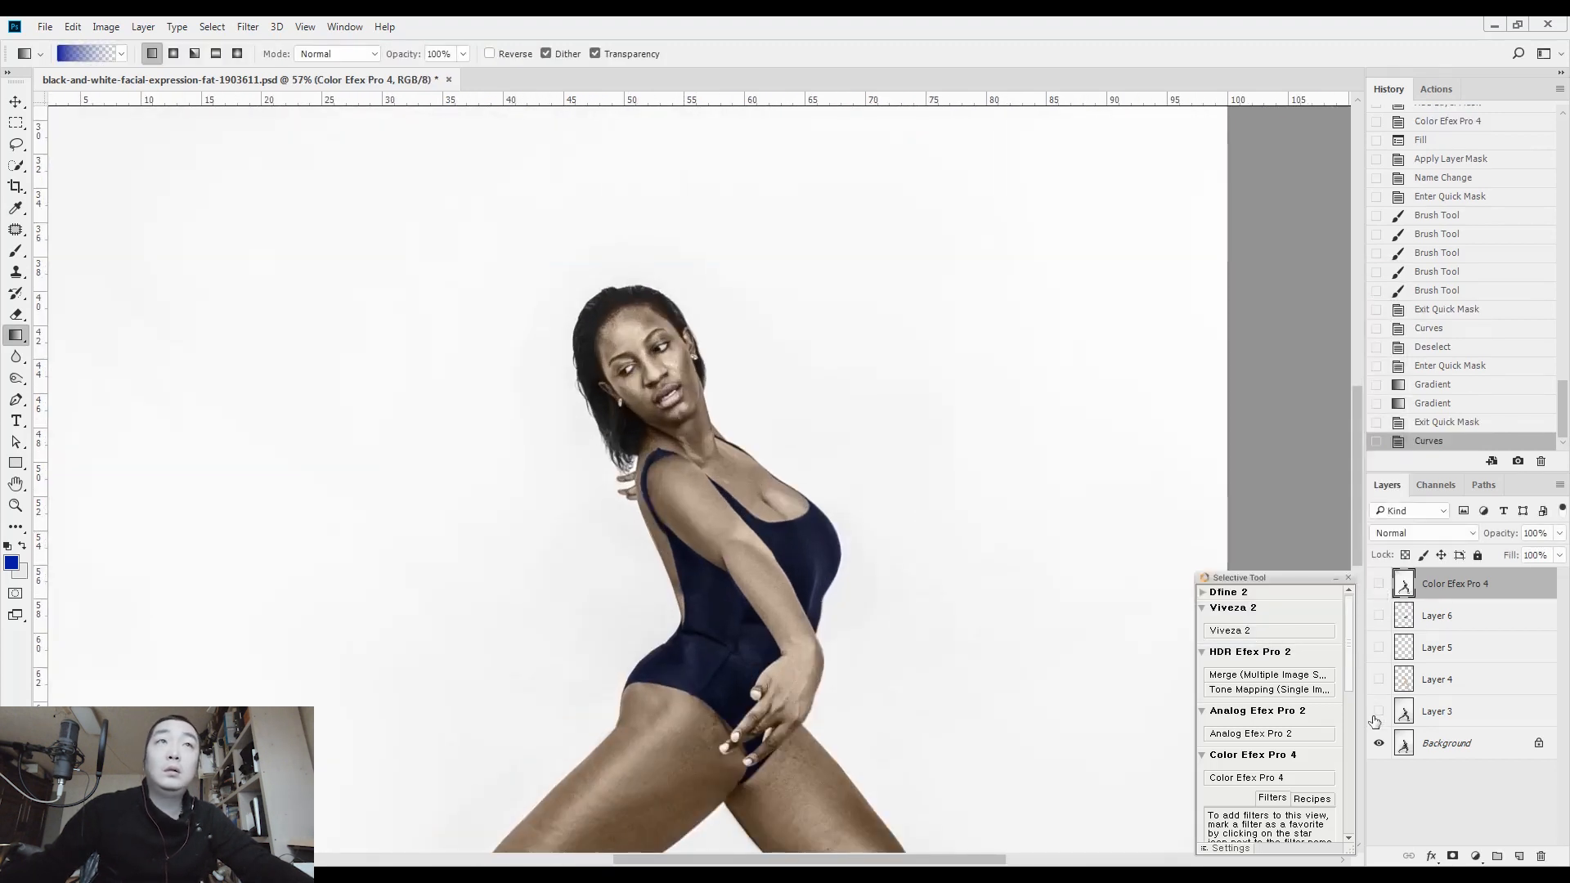
pyautogui.moveTo(1184, 693); pyautogui.dragTo(942, 508)
pyautogui.scroll(-4, 955, 368)
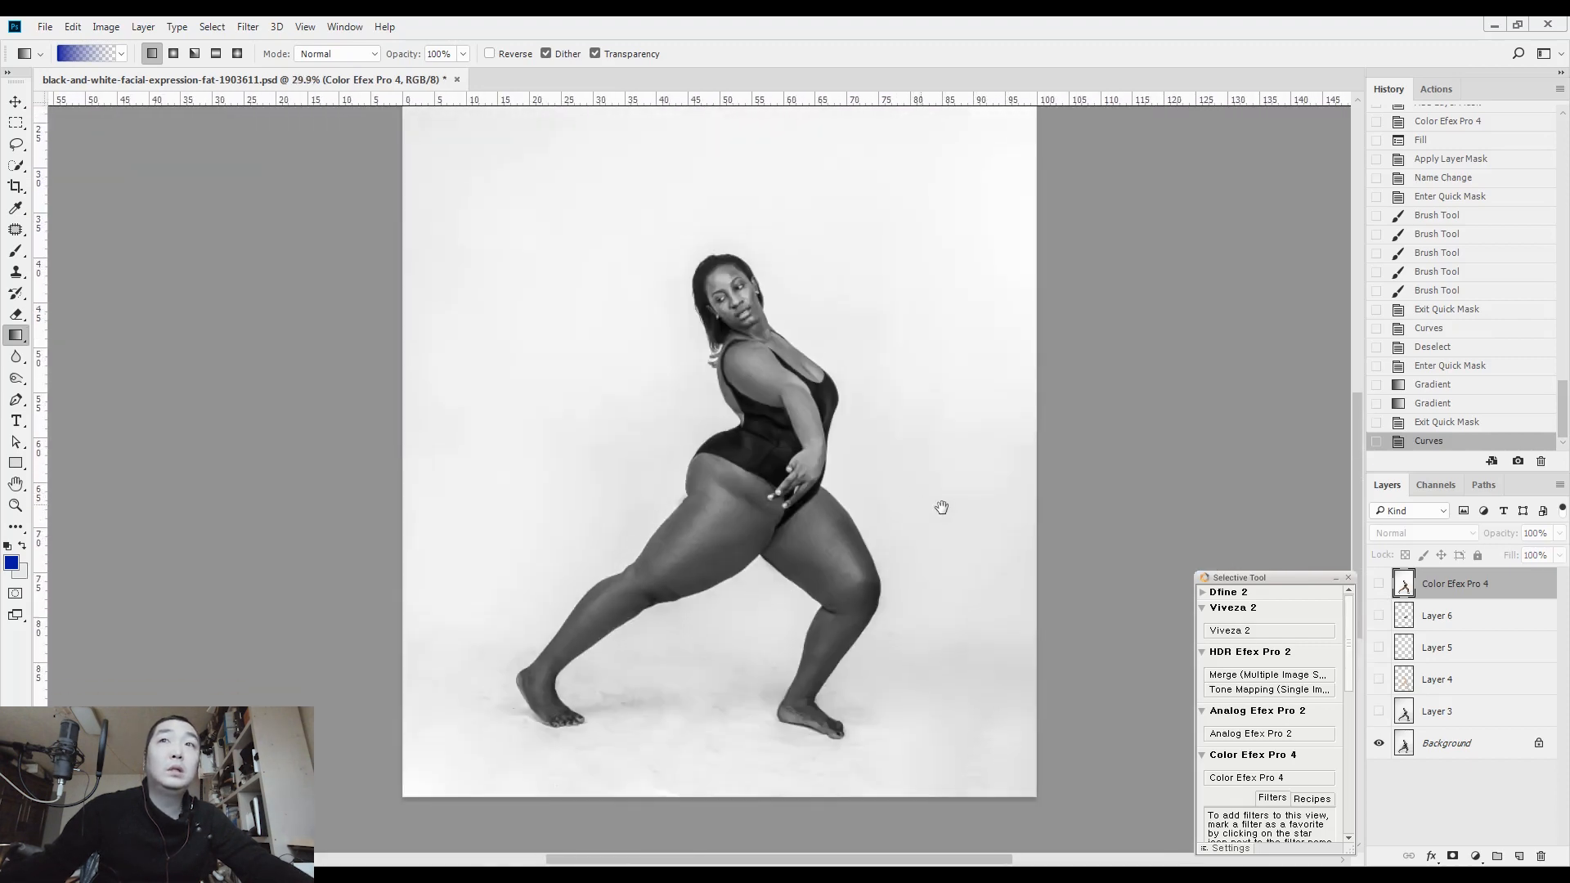
pyautogui.click(1379, 586)
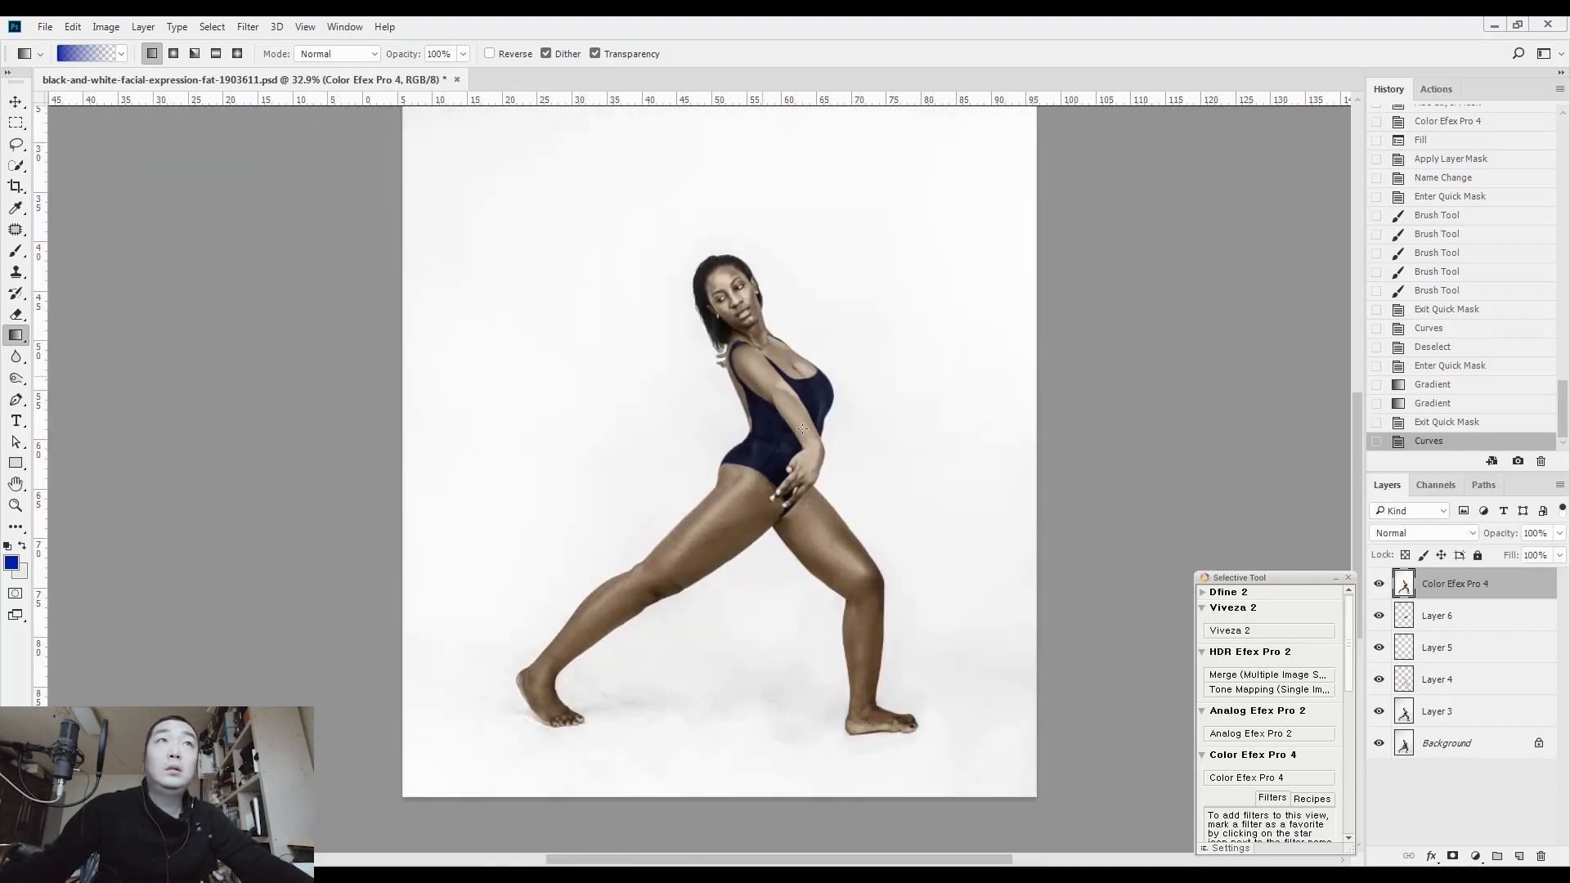
# Make a soft brushed Quick Mask selection running from the hand up along the forearm towards the chest
pyautogui.scroll(3, 791, 470)
pyautogui.press('q')
pyautogui.press('b')
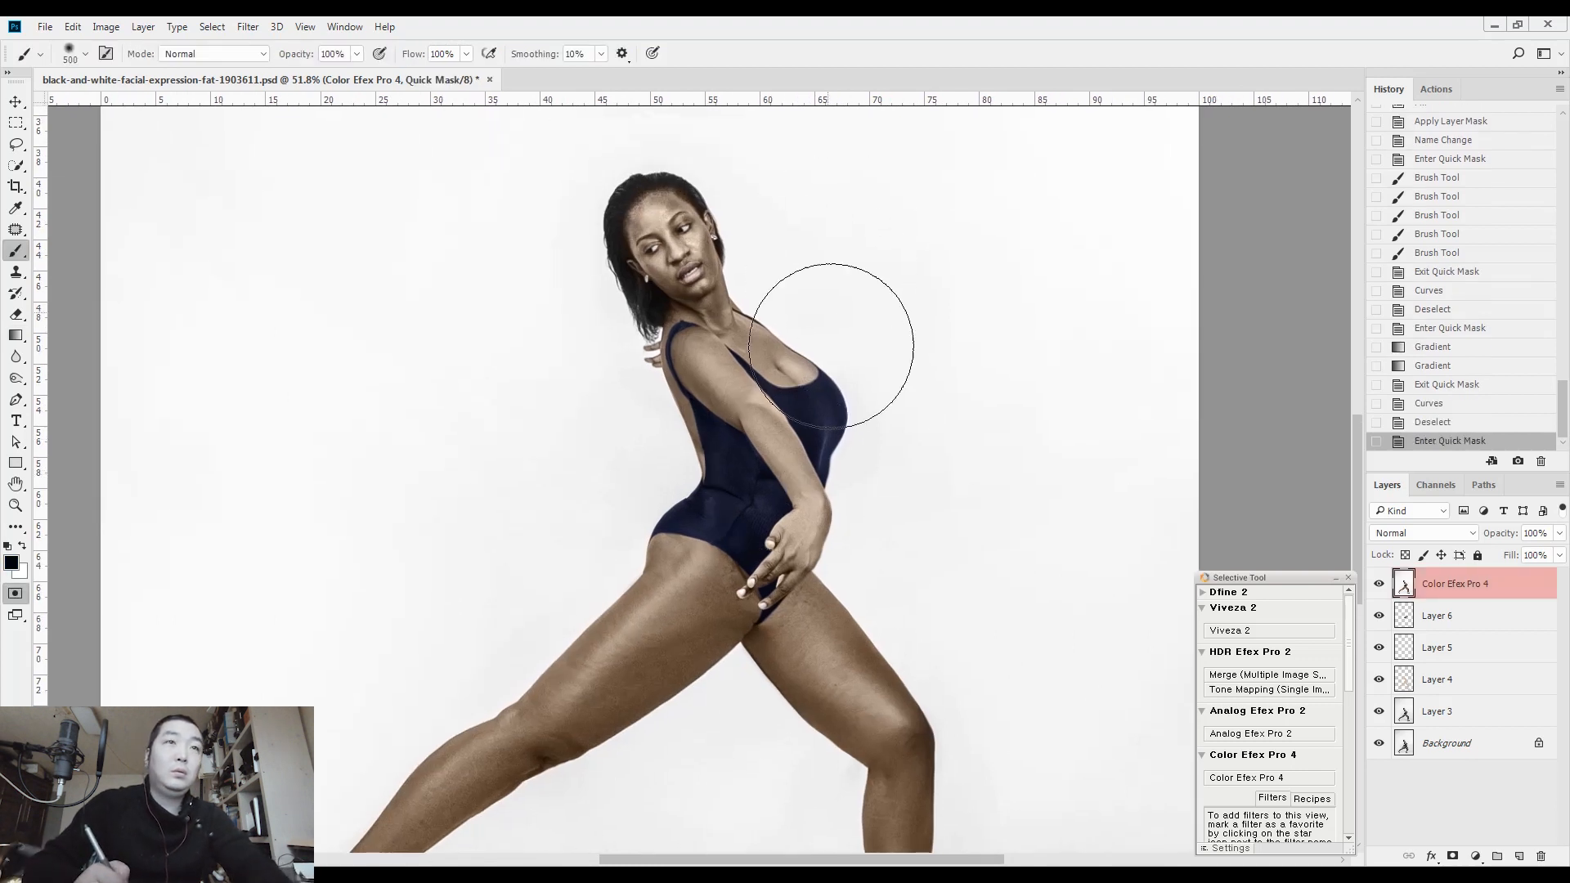
pyautogui.moveTo(761, 573)
pyautogui.mouseDown()
pyautogui.moveTo(804, 510)
pyautogui.moveTo(705, 355)
pyautogui.moveTo(769, 367)
pyautogui.moveTo(720, 329)
pyautogui.moveTo(671, 243)
pyautogui.moveTo(715, 305)
pyautogui.moveTo(787, 351)
pyautogui.mouseUp()
pyautogui.press('q')
# Darken the selected arm area slightly with an RGB Curves point at input 135, output 128, and clear the selection
pyautogui.hotkey('ctrl', 'm')
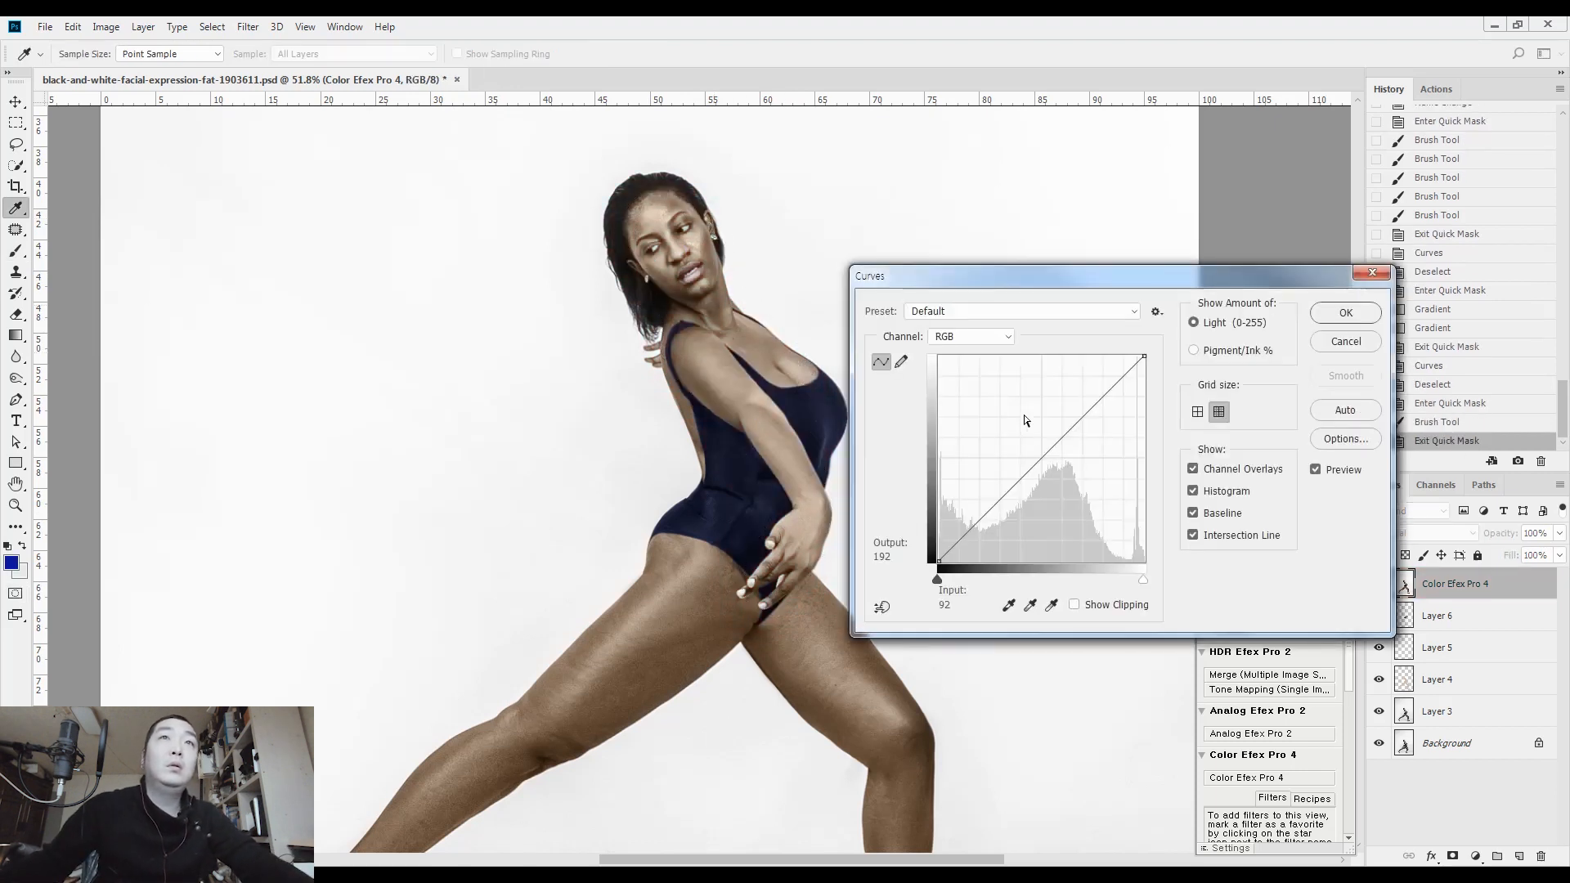
pyautogui.click(1047, 459)
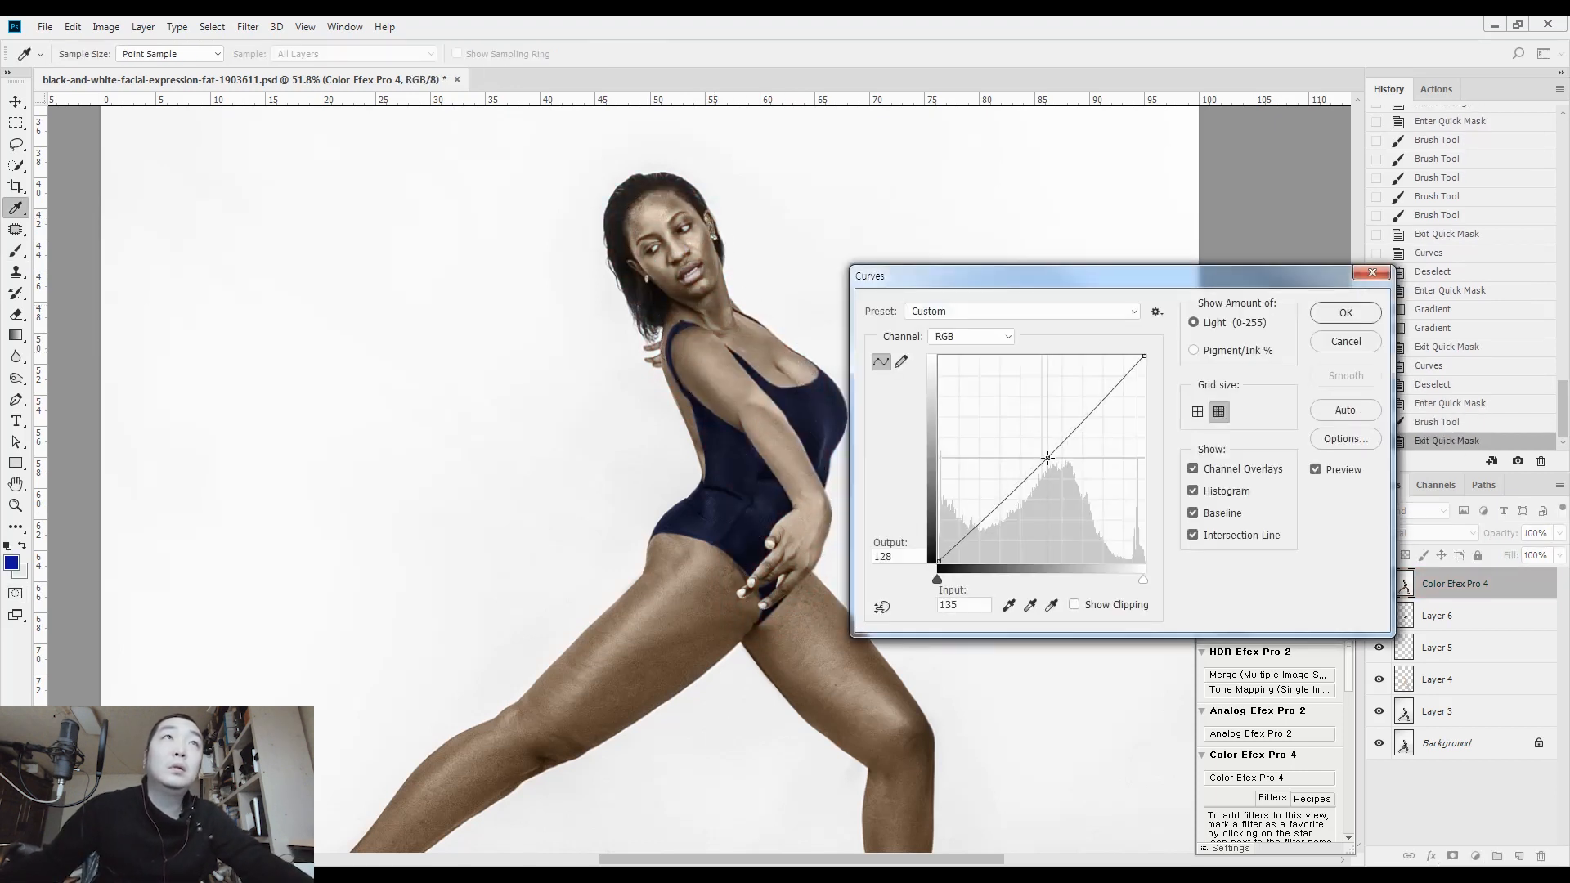
pyautogui.click(1346, 312)
pyautogui.hotkey('ctrl', 'd')
pyautogui.hotkey('ctrl', '-')
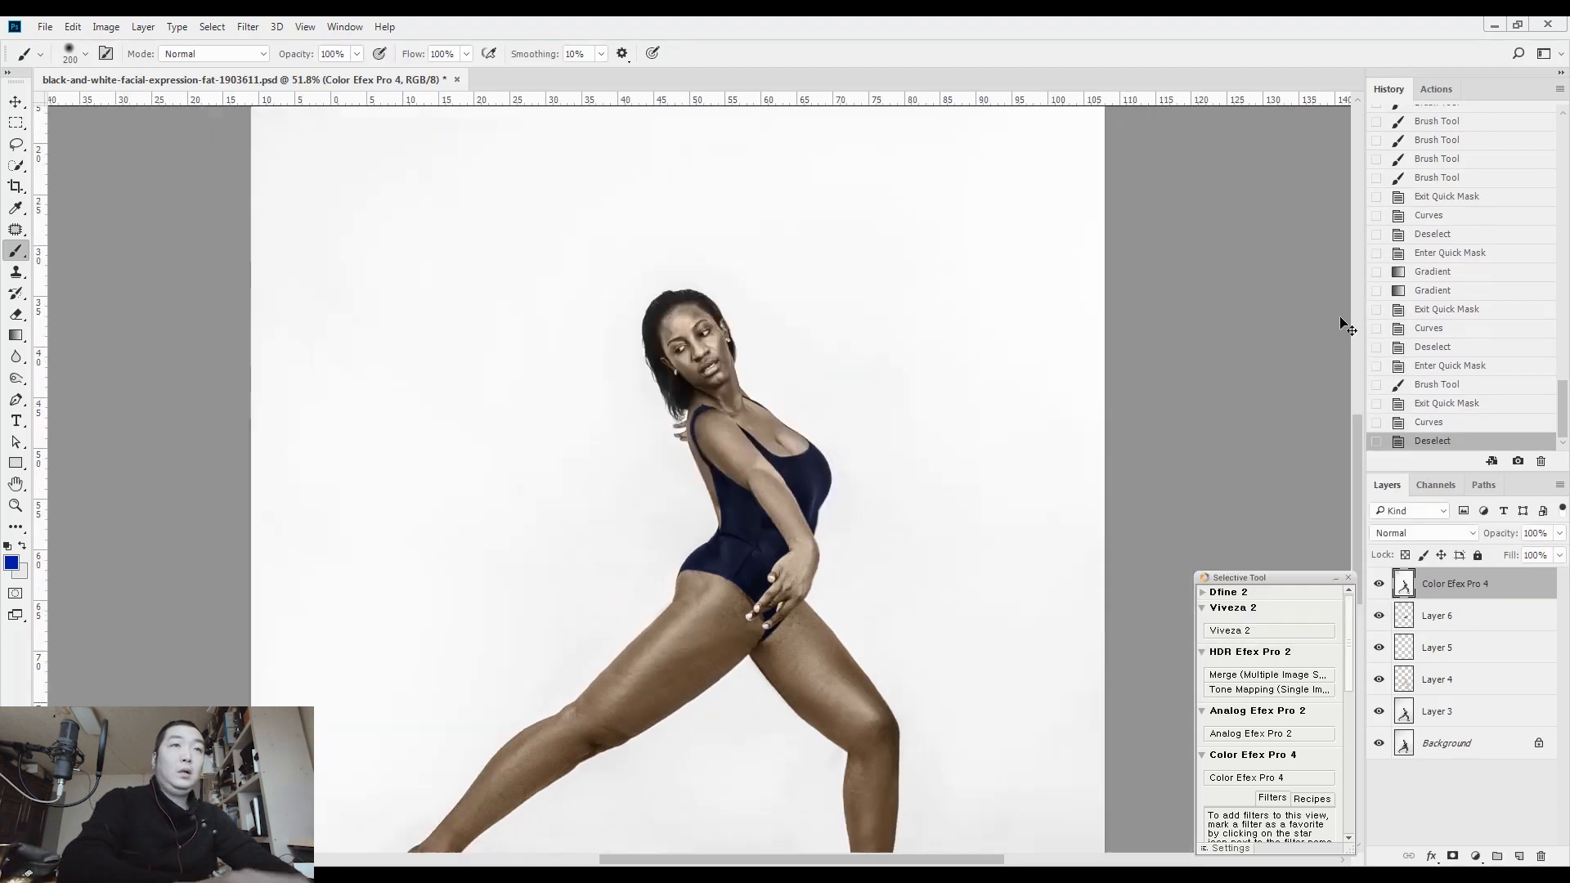
# Clean up the skin edge along the swimsuit's leg opening near the fingers using the Clone Stamp with a size 10 brush
pyautogui.hotkey('ctrl', '0')
pyautogui.press('l')
pyautogui.moveTo(746, 601); pyautogui.dragTo(790, 160)
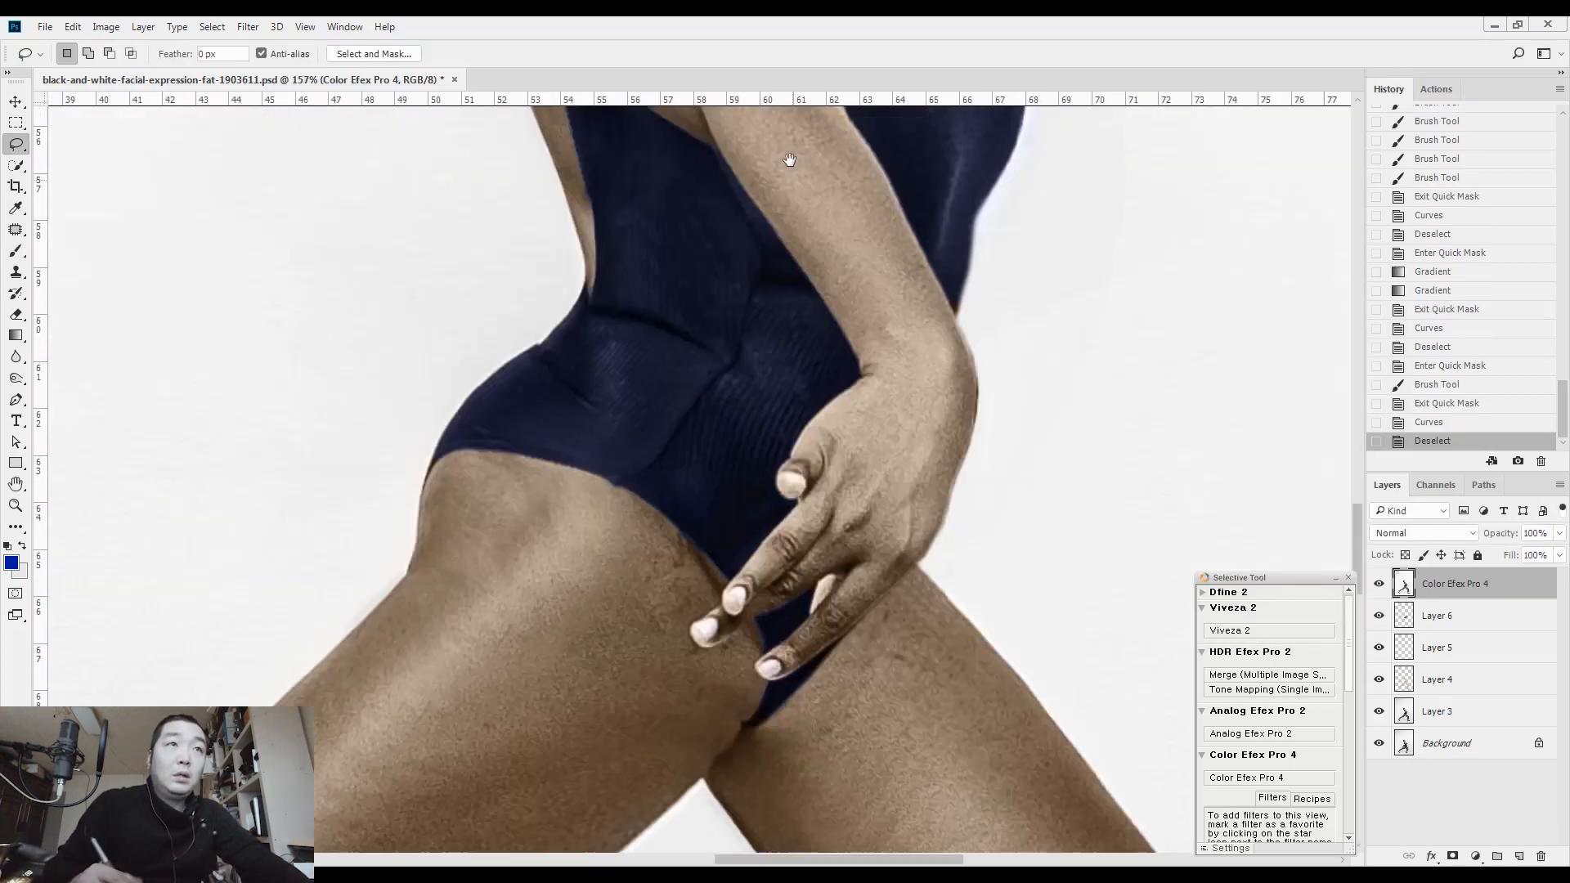
pyautogui.moveTo(706, 592); pyautogui.dragTo(727, 571)
pyautogui.press('s')
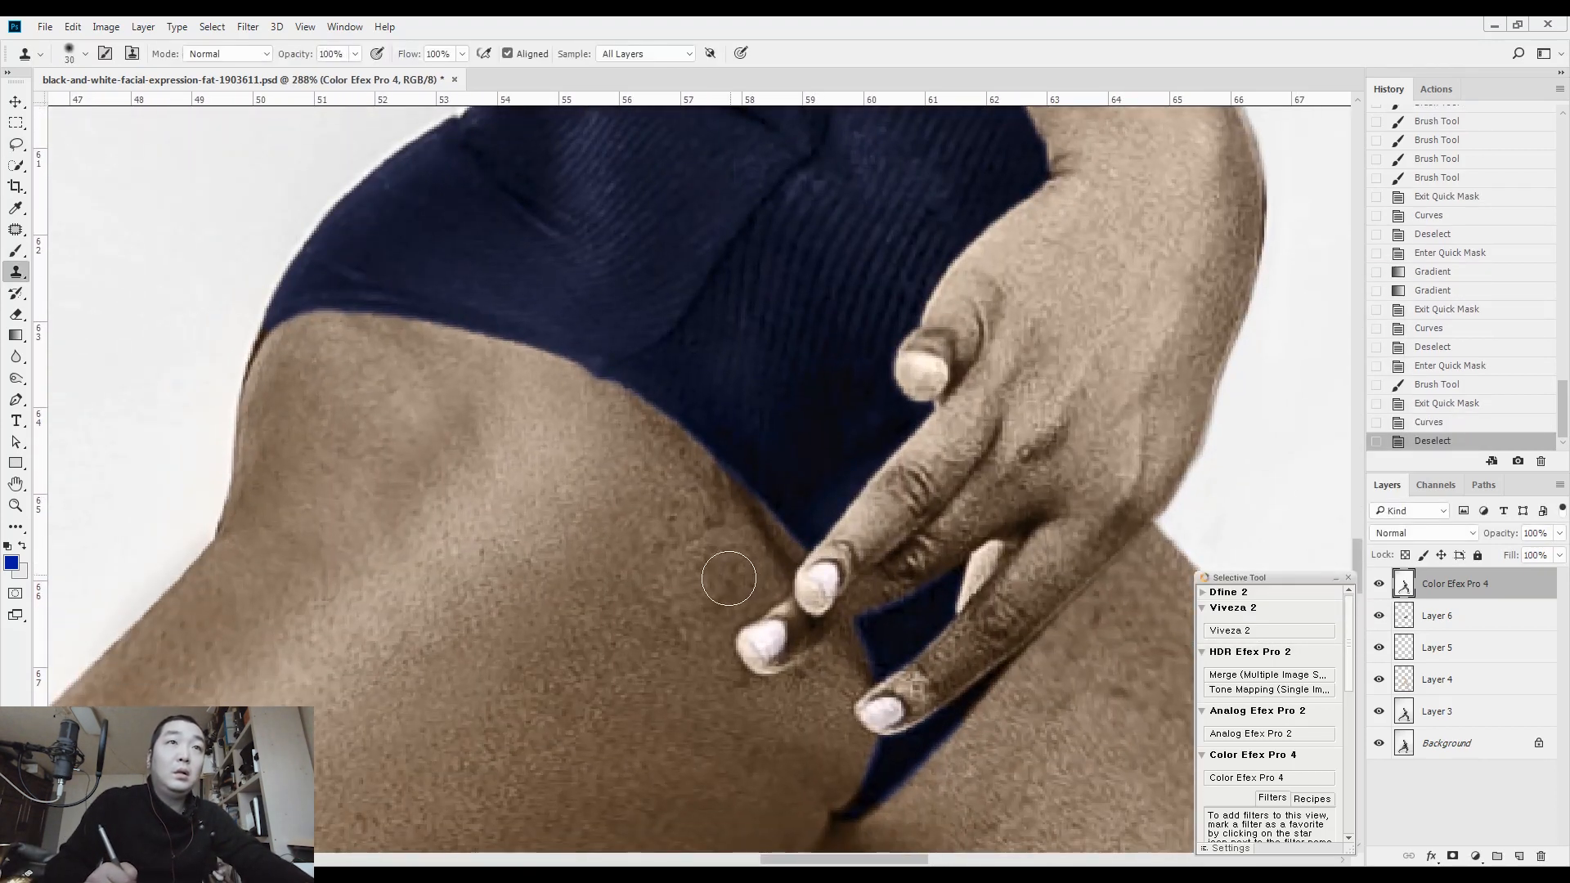
pyautogui.press('[')
pyautogui.press('[')
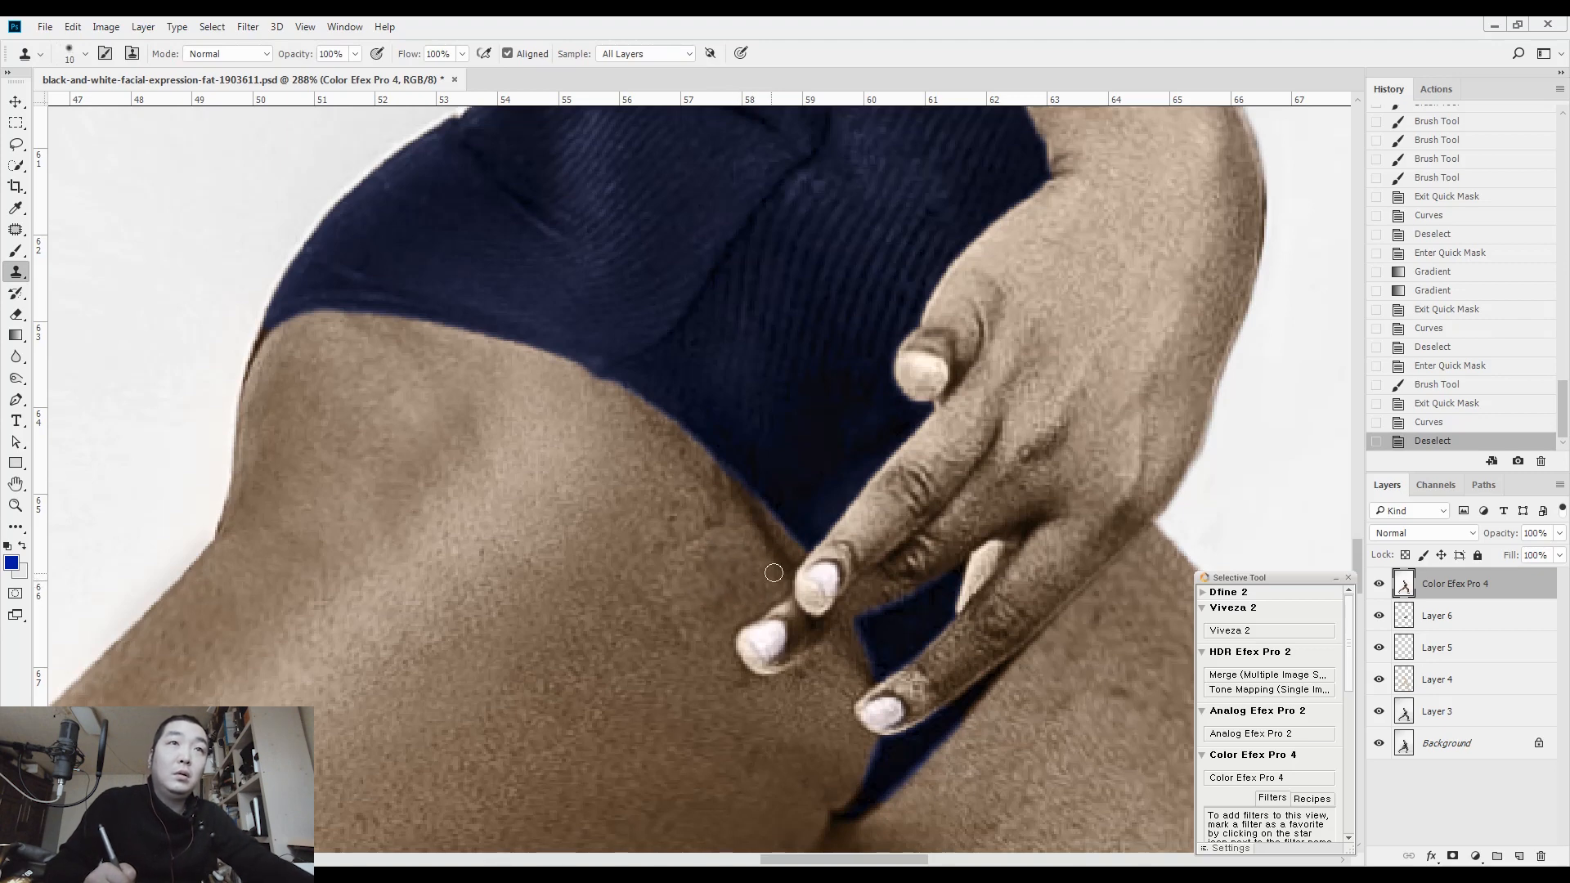
pyautogui.moveTo(780, 549); pyautogui.dragTo(694, 477)
pyautogui.moveTo(655, 563)
pyautogui.mouseDown()
pyautogui.moveTo(587, 532)
pyautogui.moveTo(763, 440)
pyautogui.mouseUp()
pyautogui.moveTo(690, 513)
pyautogui.mouseDown()
pyautogui.moveTo(813, 382)
pyautogui.moveTo(757, 455)
pyautogui.mouseUp()
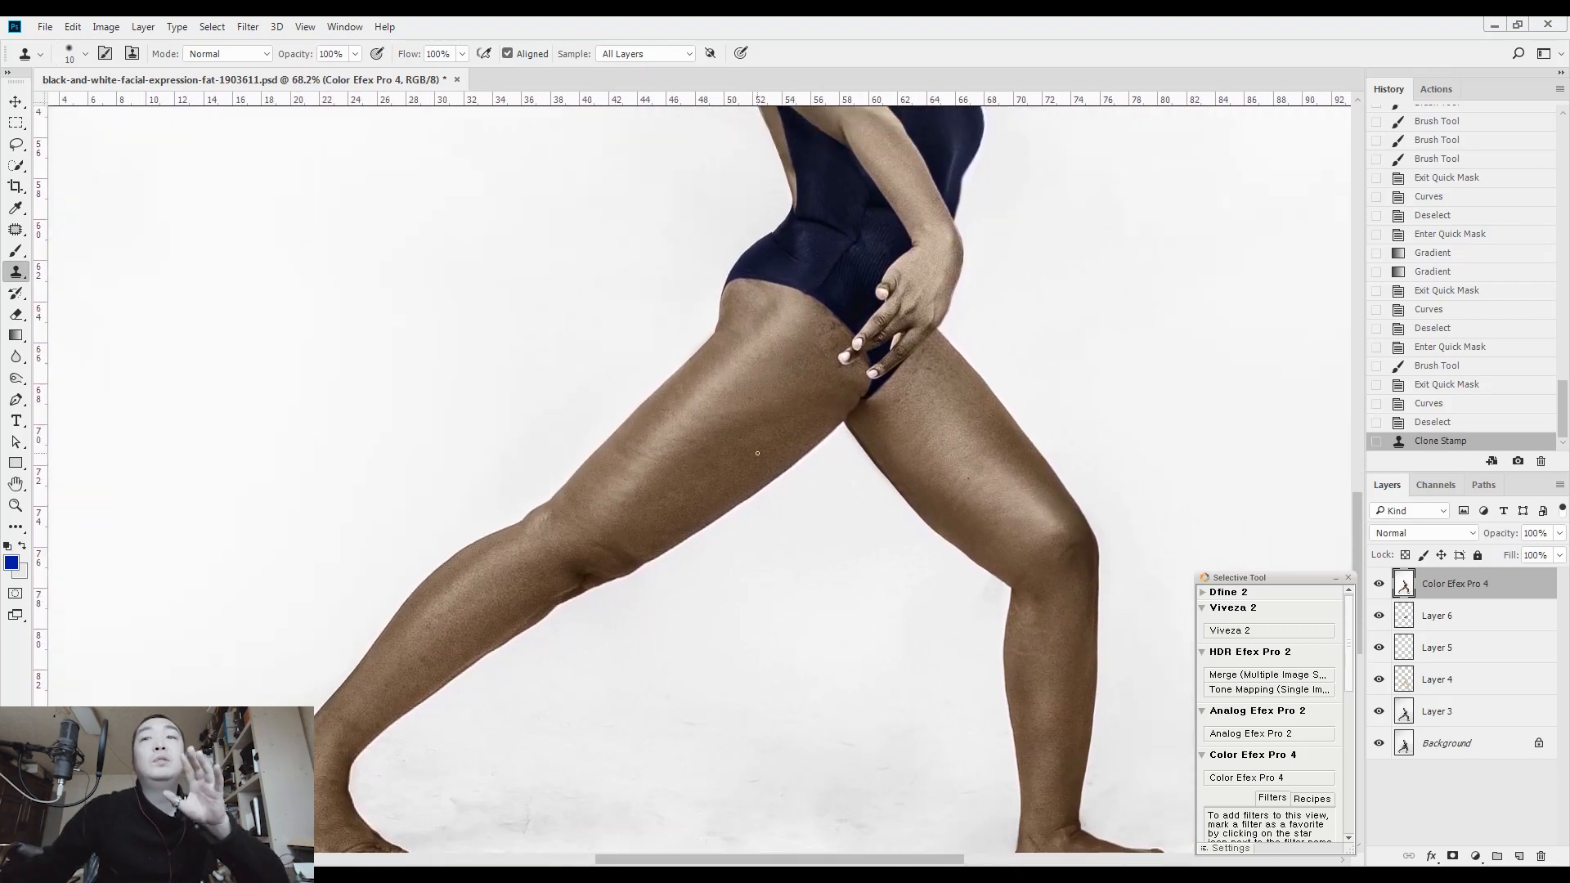
# Patch the dark blemishes on the upper front thigh just below the hand with smooth nearby skin
pyautogui.moveTo(937, 363); pyautogui.dragTo(998, 333)
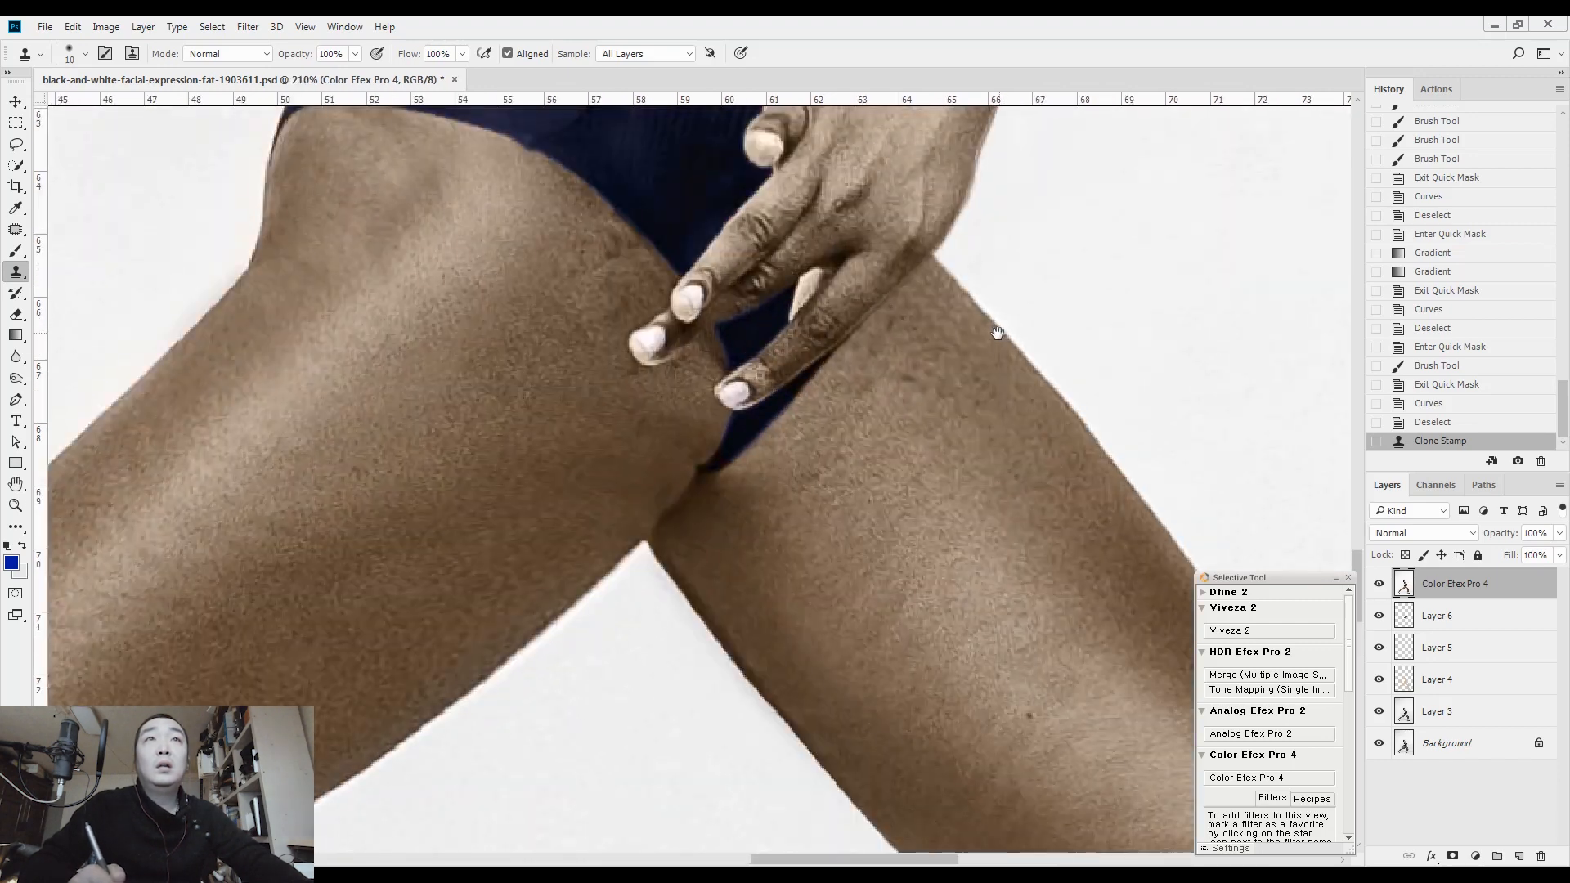
pyautogui.press('j')
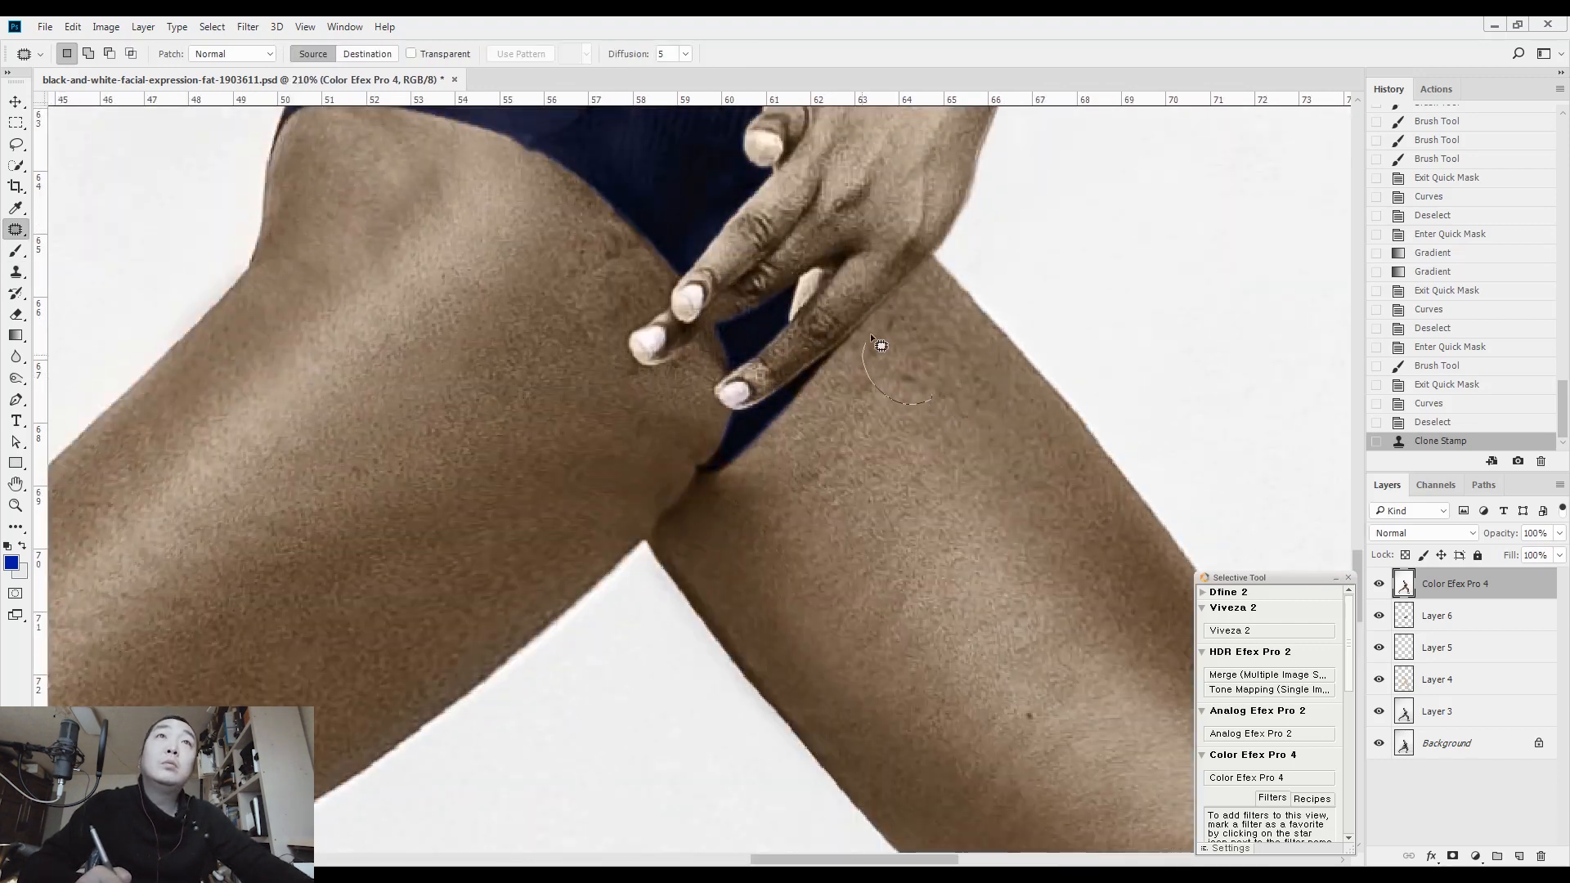
pyautogui.moveTo(930, 393); pyautogui.dragTo(941, 400)
pyautogui.moveTo(938, 374); pyautogui.dragTo(1040, 495)
pyautogui.click(985, 419)
pyautogui.moveTo(927, 408); pyautogui.dragTo(990, 369)
pyautogui.click(950, 432)
# Patch the uneven skin on the rear leg's upper thigh beside the fingertips and clear the selection
pyautogui.moveTo(744, 493); pyautogui.dragTo(902, 640)
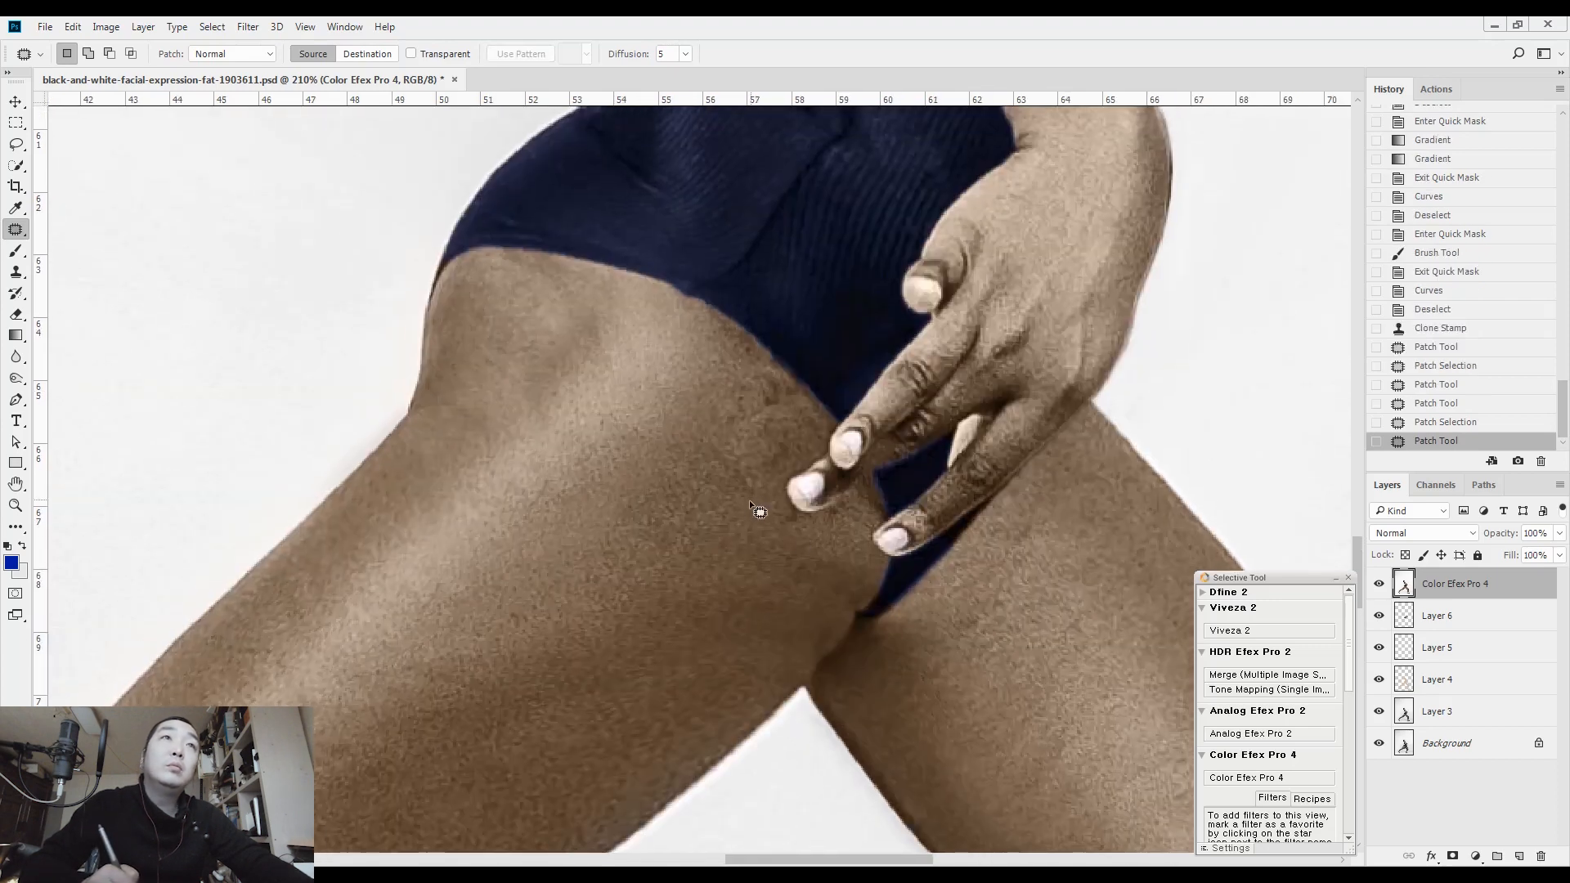
pyautogui.moveTo(762, 499); pyautogui.dragTo(767, 491)
pyautogui.moveTo(761, 442); pyautogui.dragTo(640, 520)
pyautogui.hotkey('ctrl', 'd')
pyautogui.moveTo(709, 423); pyautogui.dragTo(613, 507)
pyautogui.moveTo(786, 435); pyautogui.dragTo(768, 385)
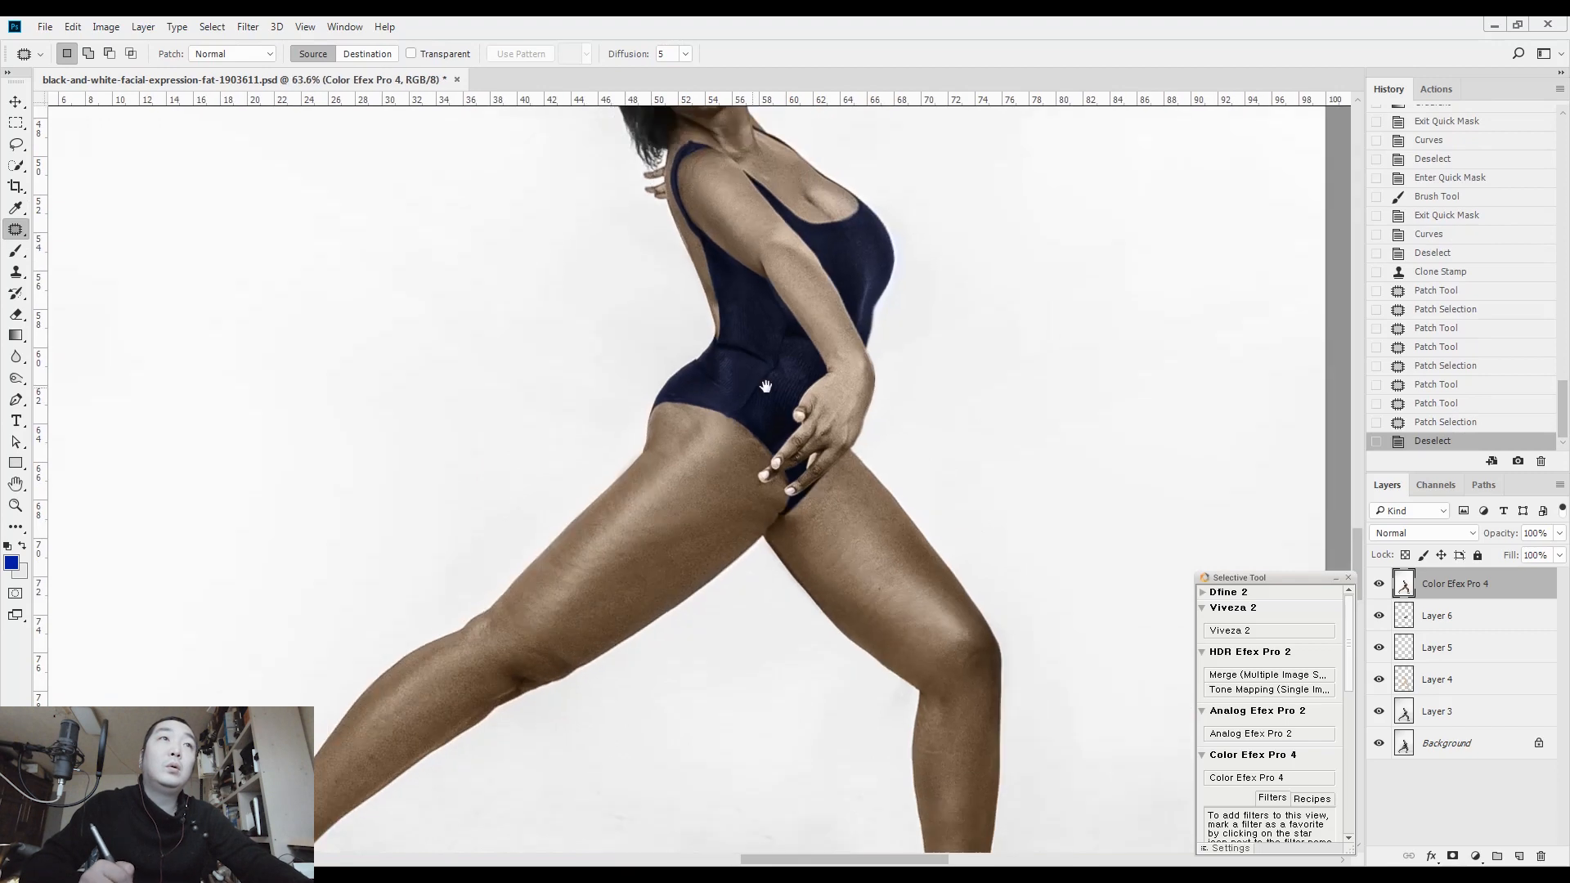
# Patch the remaining dark marks on the rear thigh along the swimsuit edge with cleaner thigh skin
pyautogui.moveTo(704, 544); pyautogui.dragTo(736, 439)
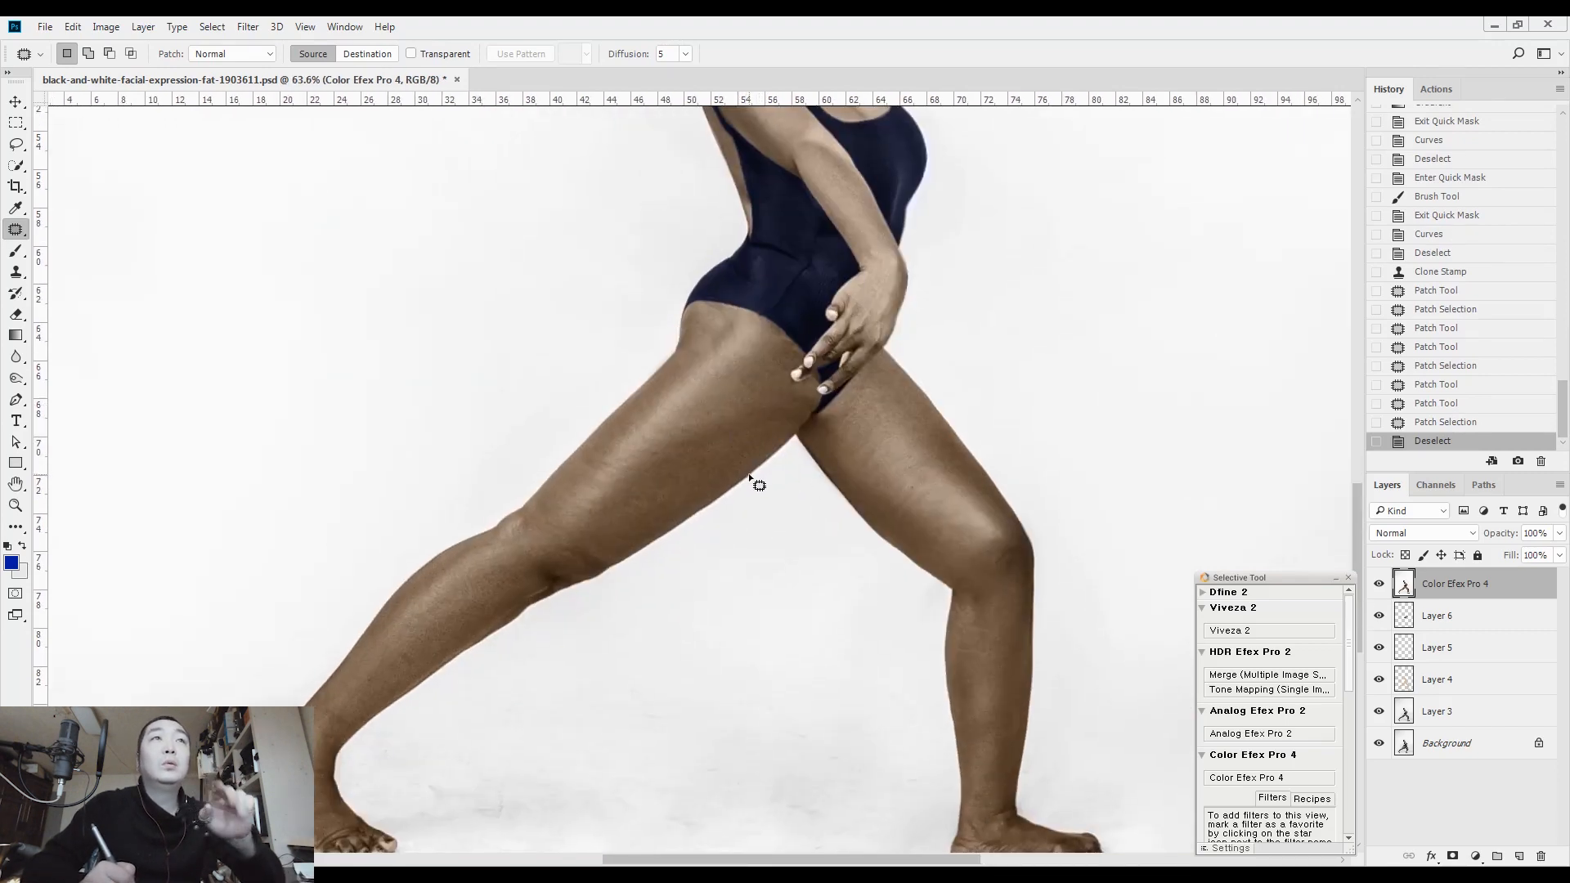
pyautogui.moveTo(789, 337); pyautogui.dragTo(916, 333)
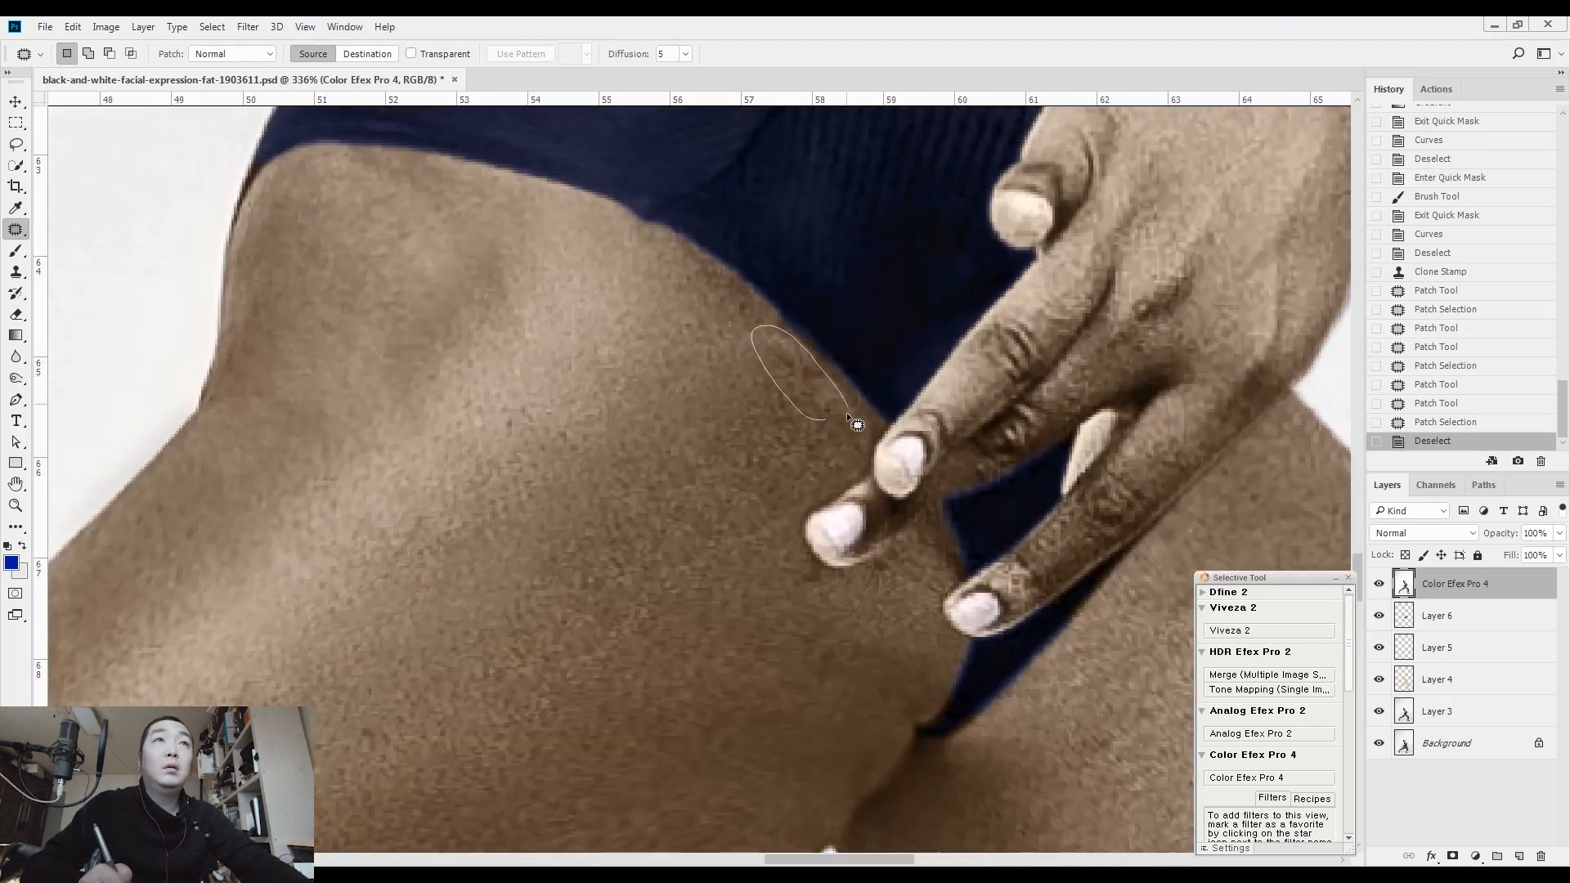
pyautogui.moveTo(713, 313); pyautogui.dragTo(660, 276)
pyautogui.click(665, 342)
pyautogui.moveTo(675, 421); pyautogui.dragTo(579, 375)
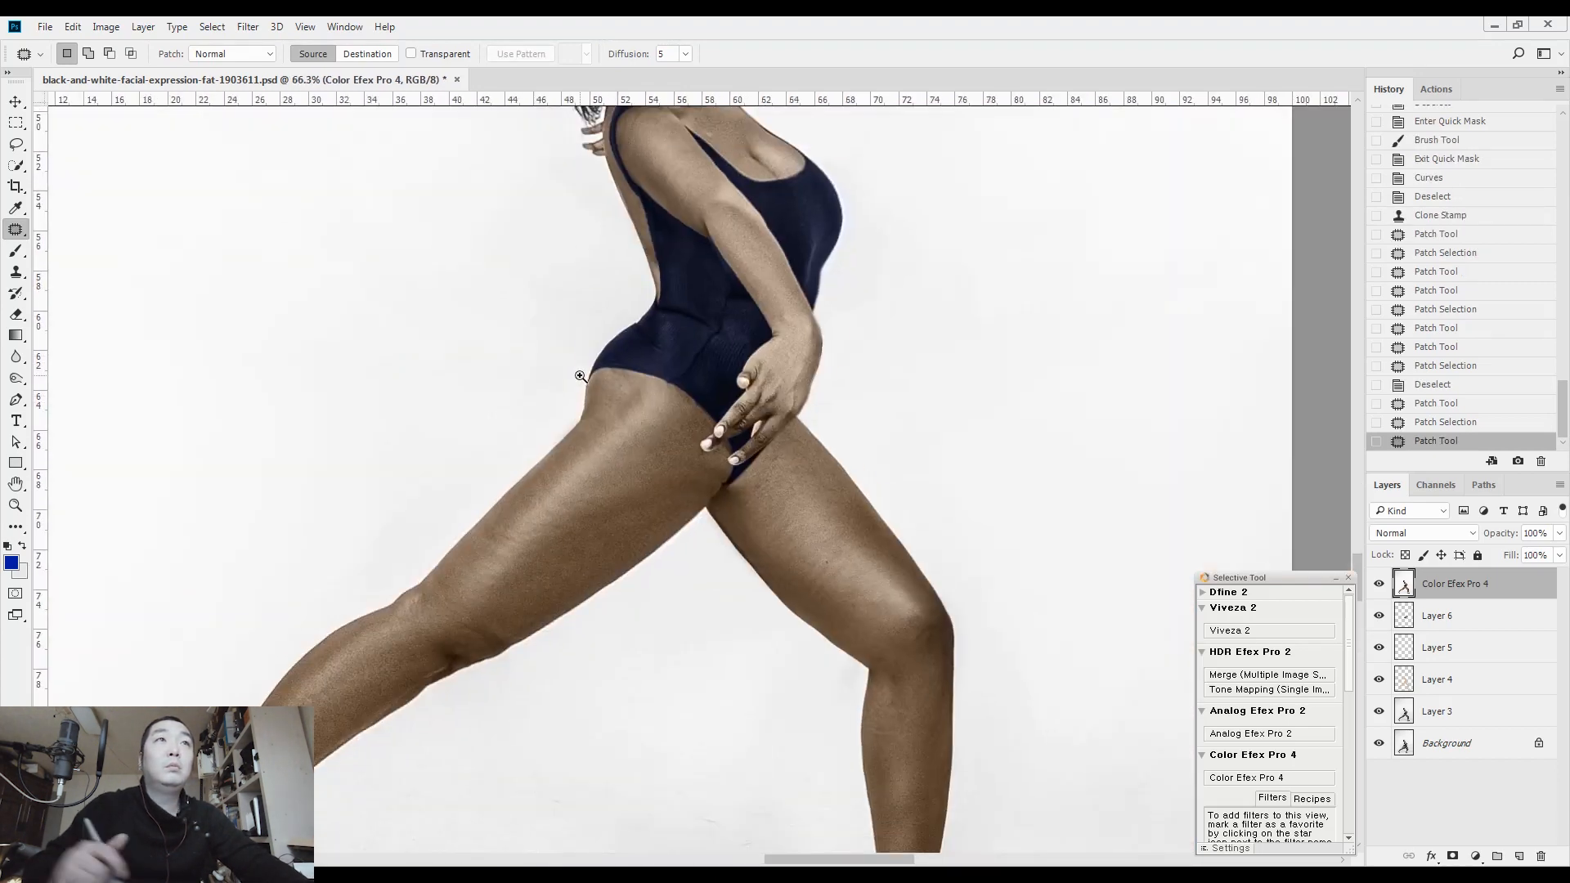
pyautogui.click(249, 27)
pyautogui.click(589, 307)
pyautogui.click(248, 27)
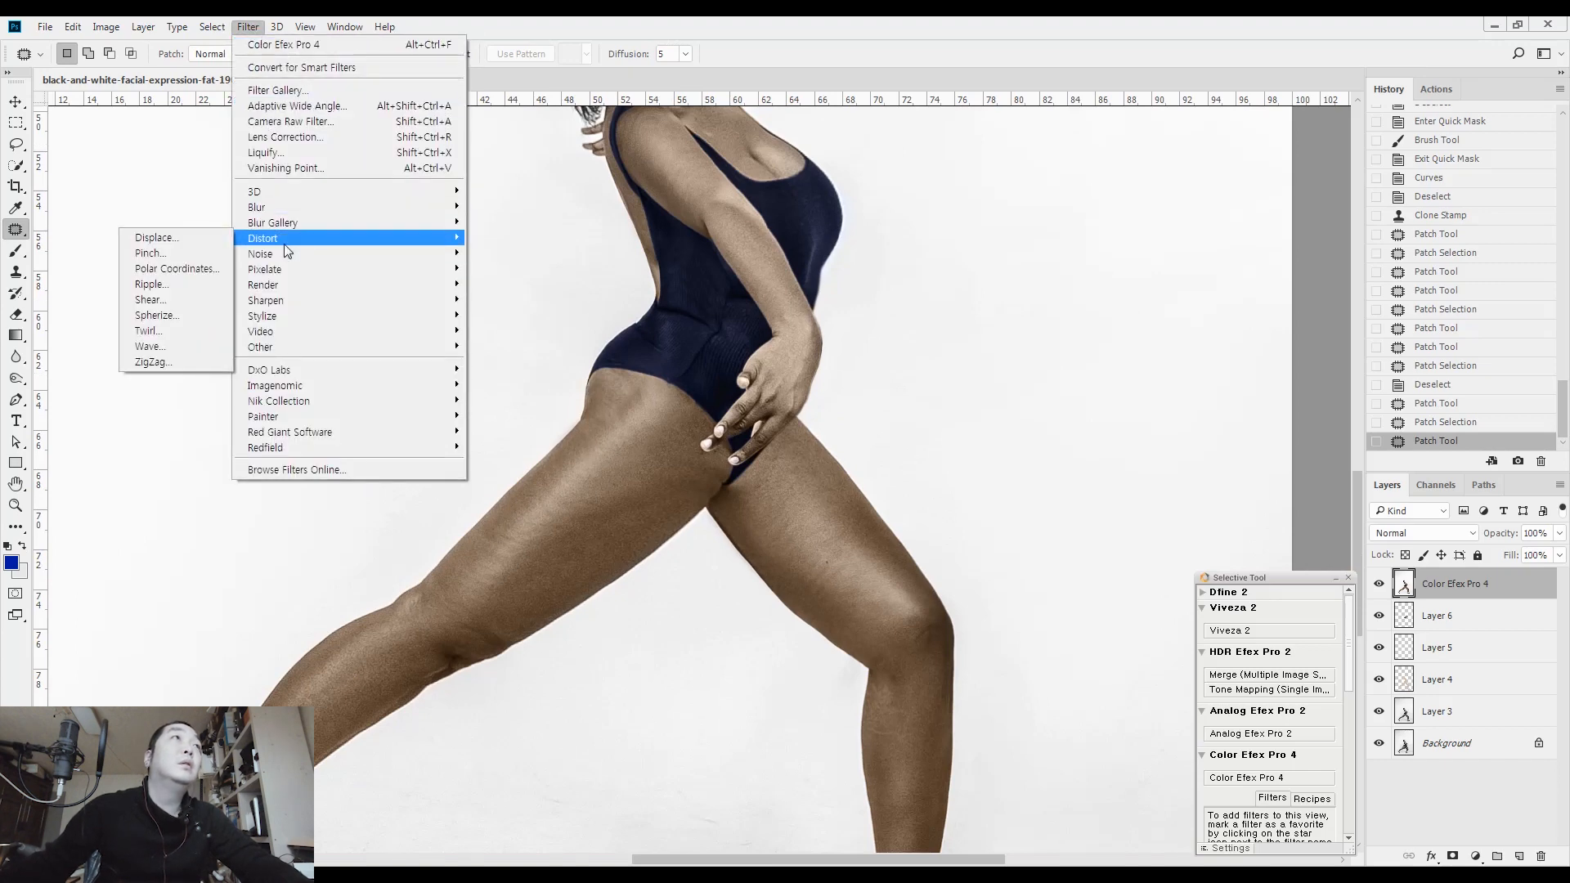
pyautogui.click(161, 248)
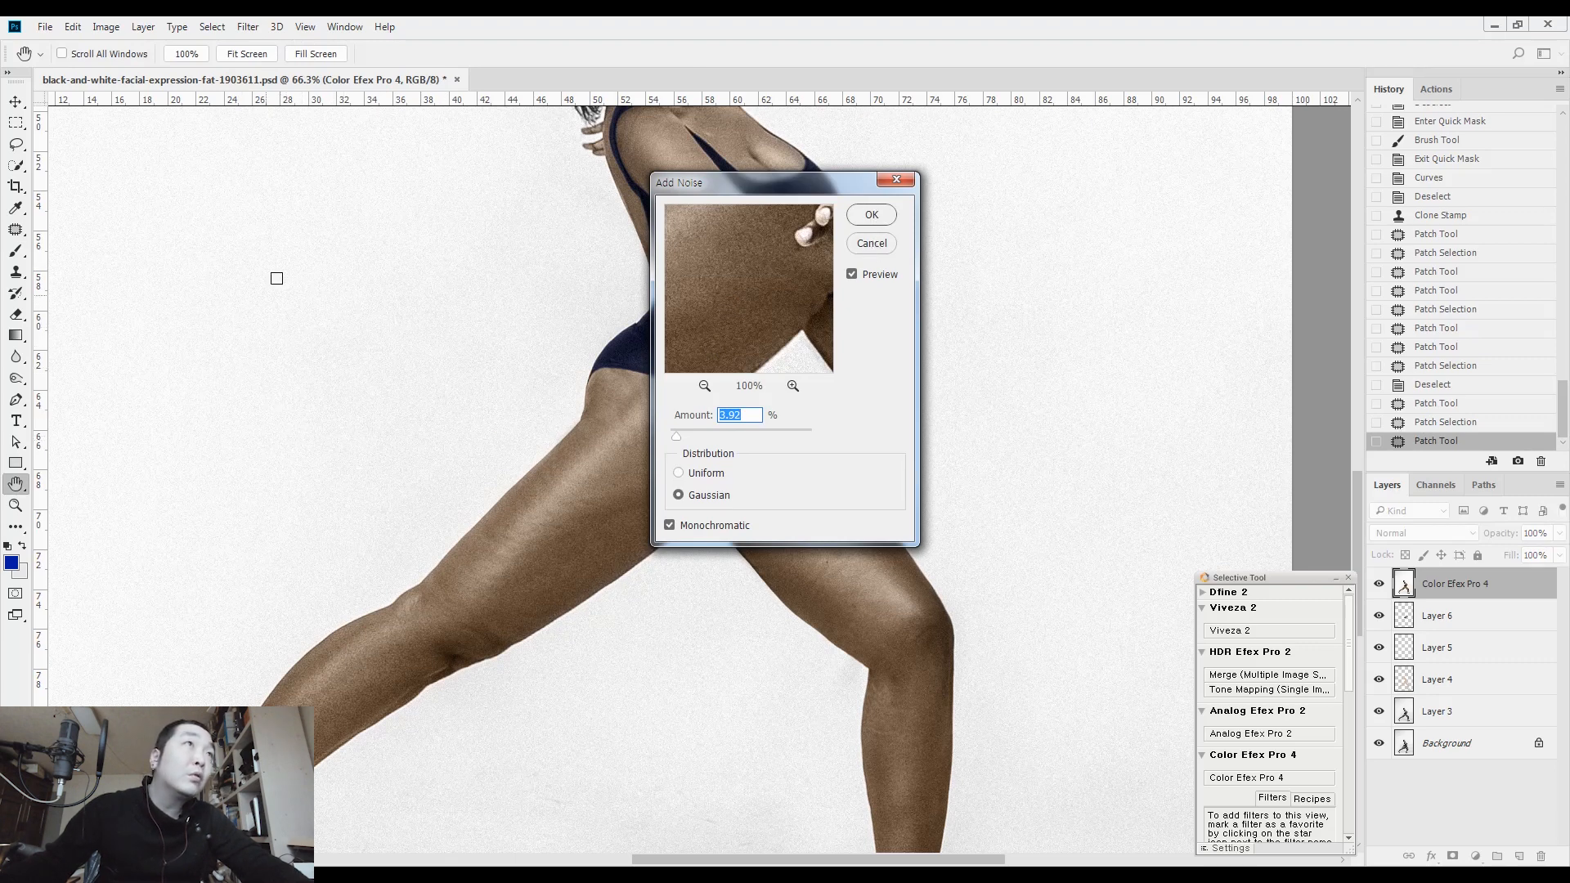
pyautogui.click(887, 248)
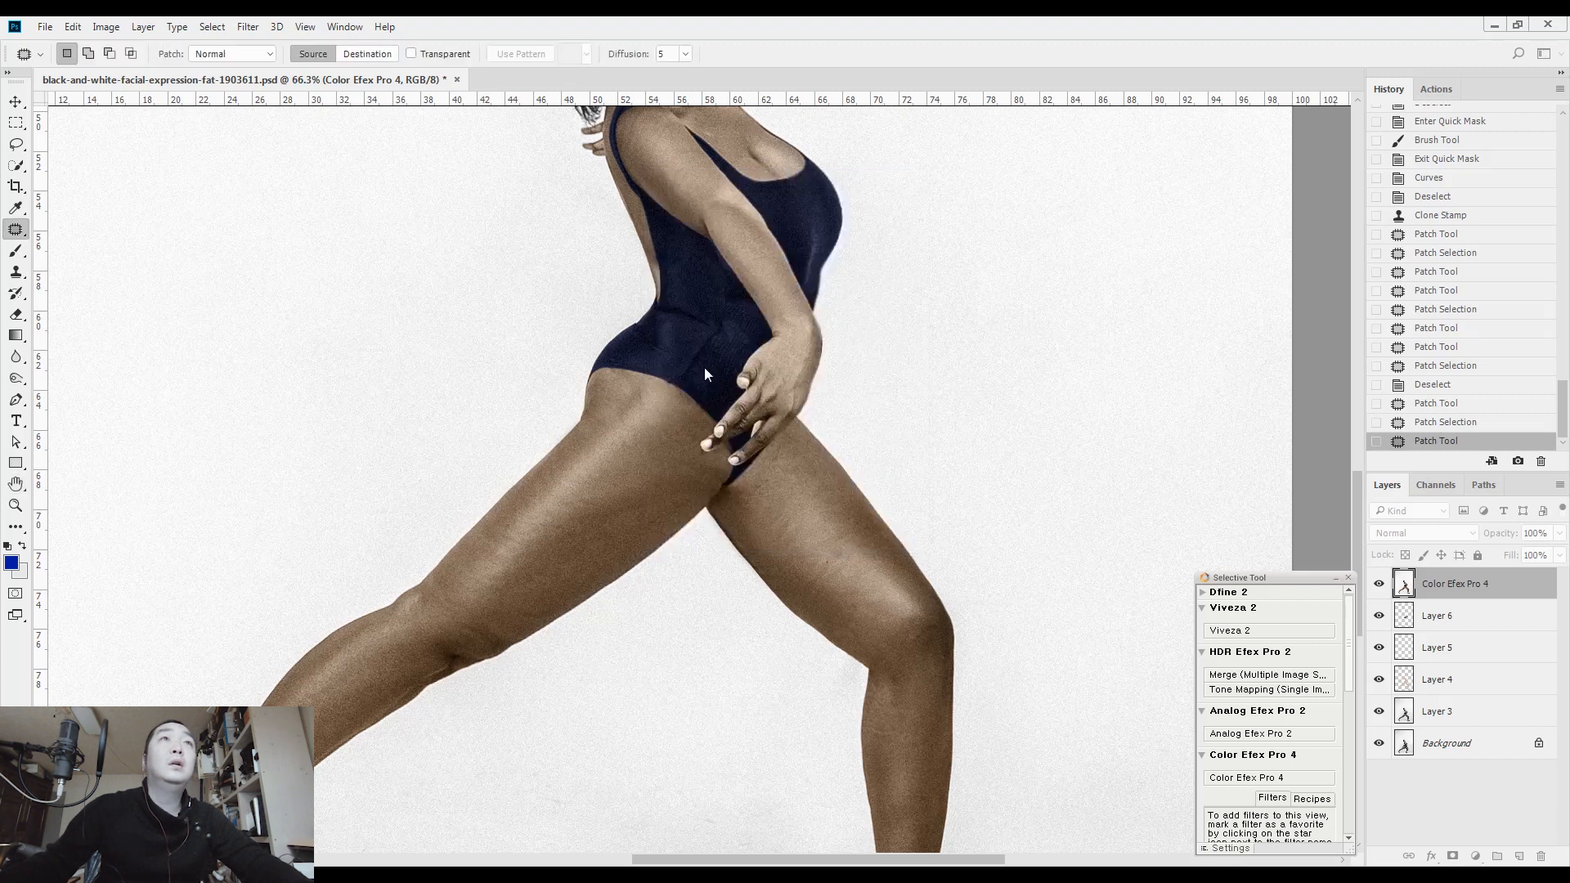
# Select the white background with the Quick Selection tool and invert the selection to isolate the woman's figure
pyautogui.hotkey('ctrl', '0')
pyautogui.press('w')
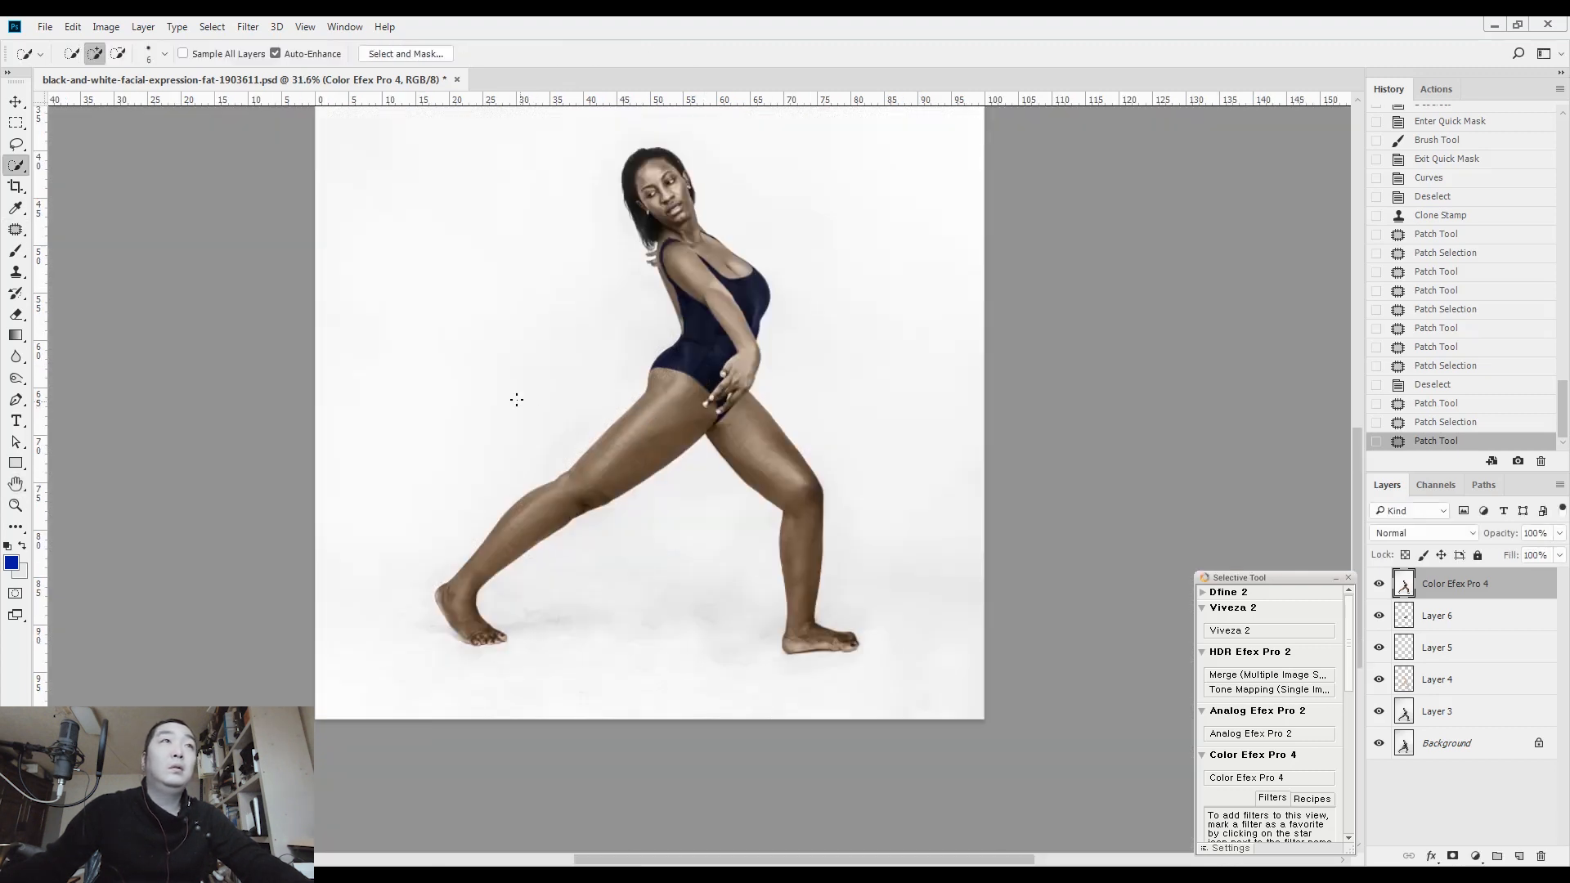
pyautogui.moveTo(565, 304)
pyautogui.mouseDown()
pyautogui.moveTo(516, 379)
pyautogui.moveTo(554, 167)
pyautogui.moveTo(576, 146)
pyautogui.moveTo(725, 136)
pyautogui.mouseUp()
pyautogui.moveTo(819, 207)
pyautogui.mouseDown()
pyautogui.moveTo(896, 493)
pyautogui.moveTo(732, 239)
pyautogui.moveTo(724, 320)
pyautogui.mouseUp()
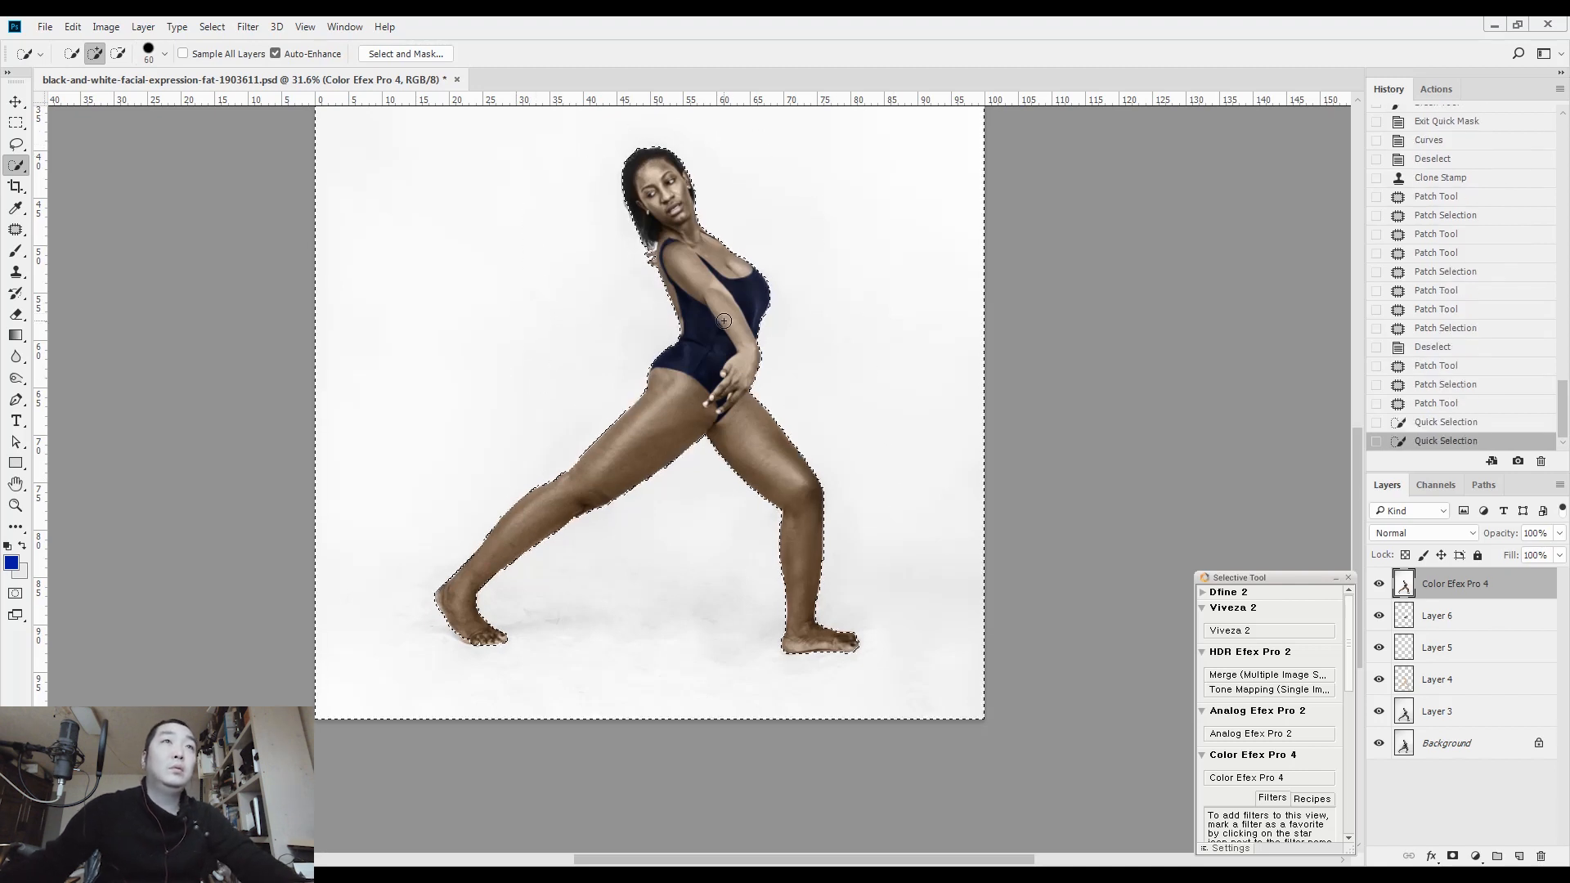
pyautogui.hotkey('ctrl', 'shift', 'i')
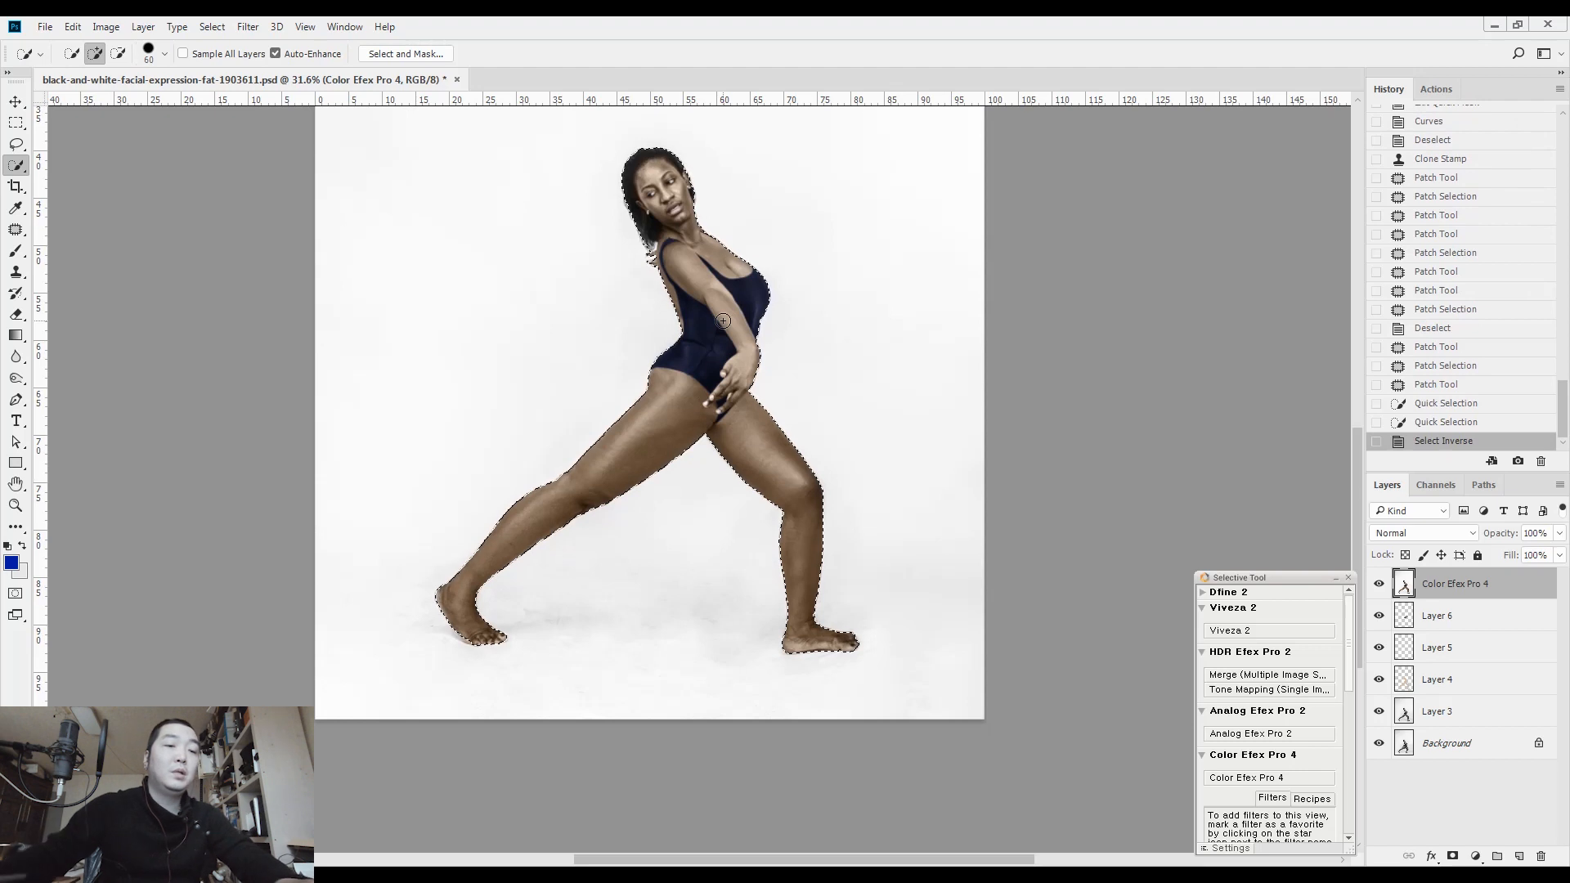
pyautogui.press('l')
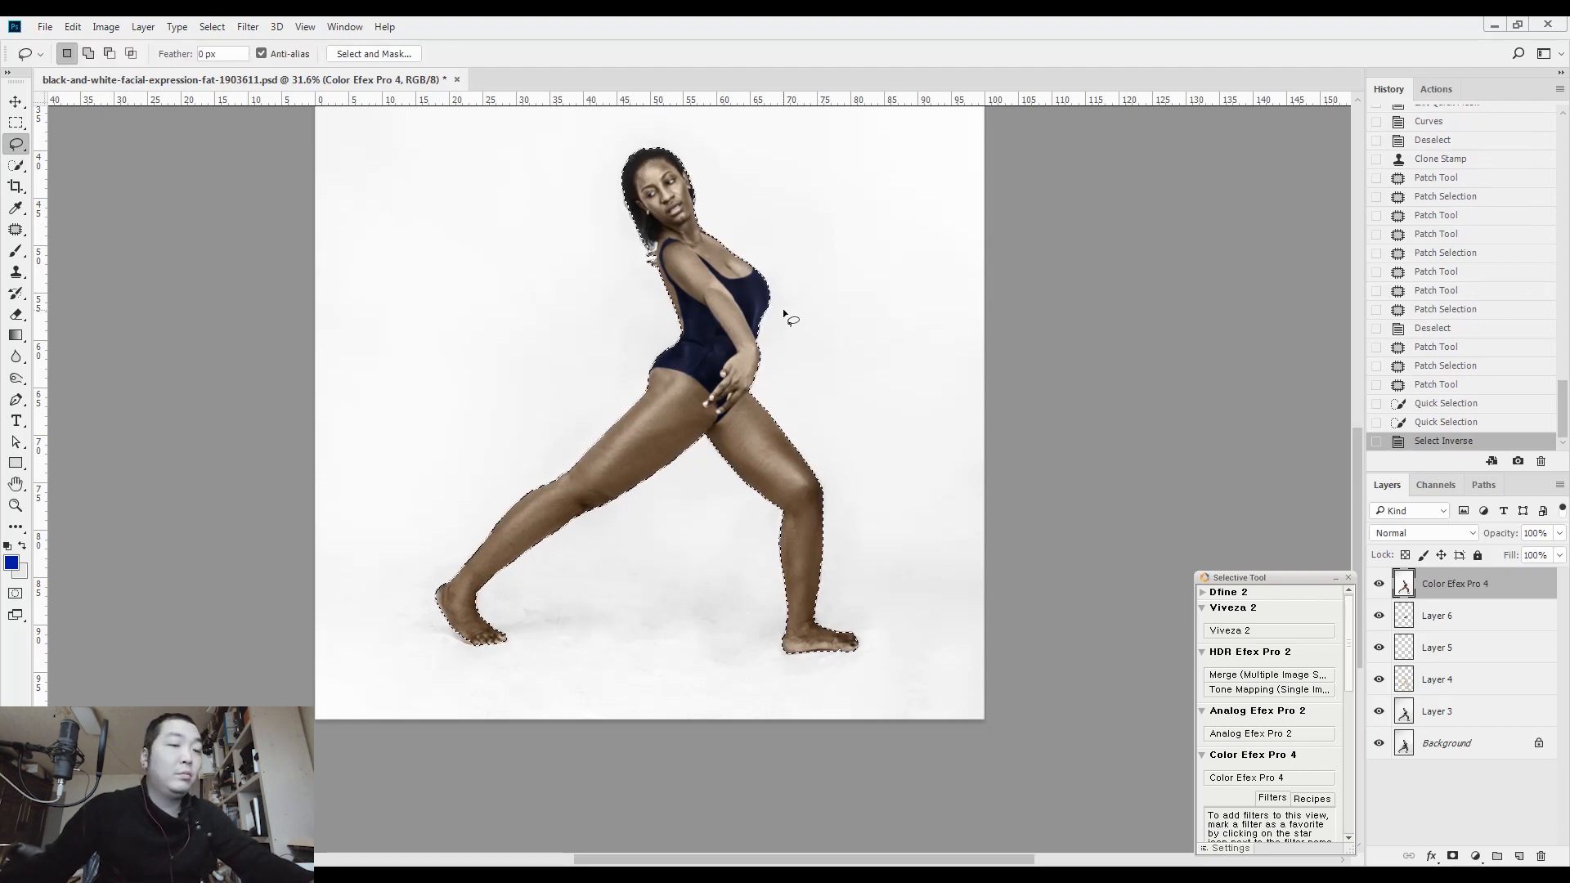
# Add 3.92% Gaussian monochromatic noise to the selected figure and clear the selection
pyautogui.click(247, 27)
pyautogui.moveTo(278, 254)
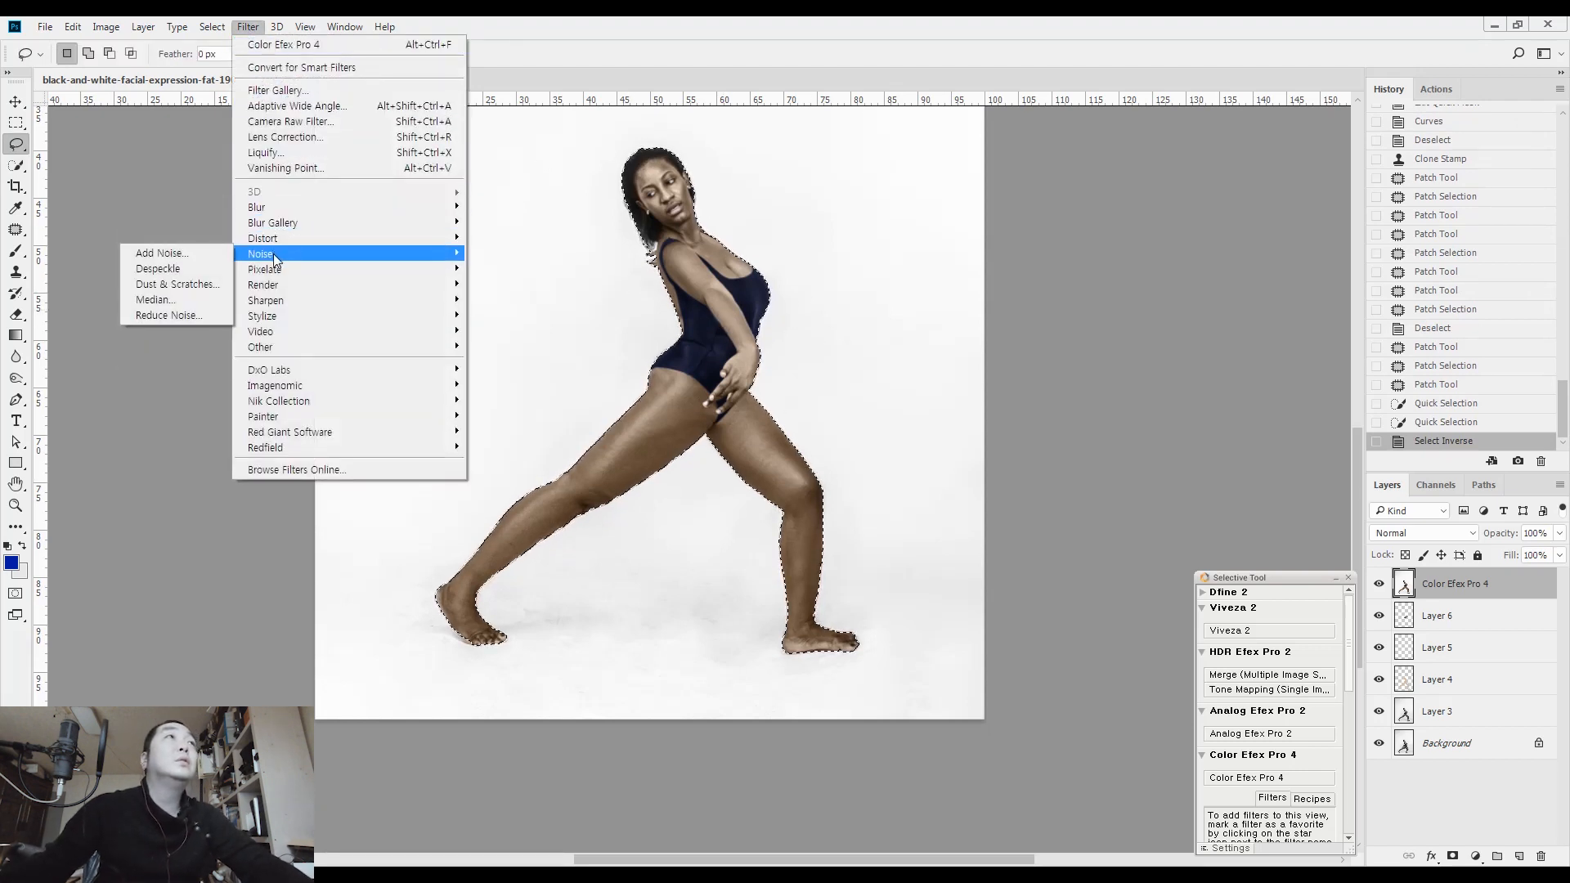
pyautogui.click(188, 259)
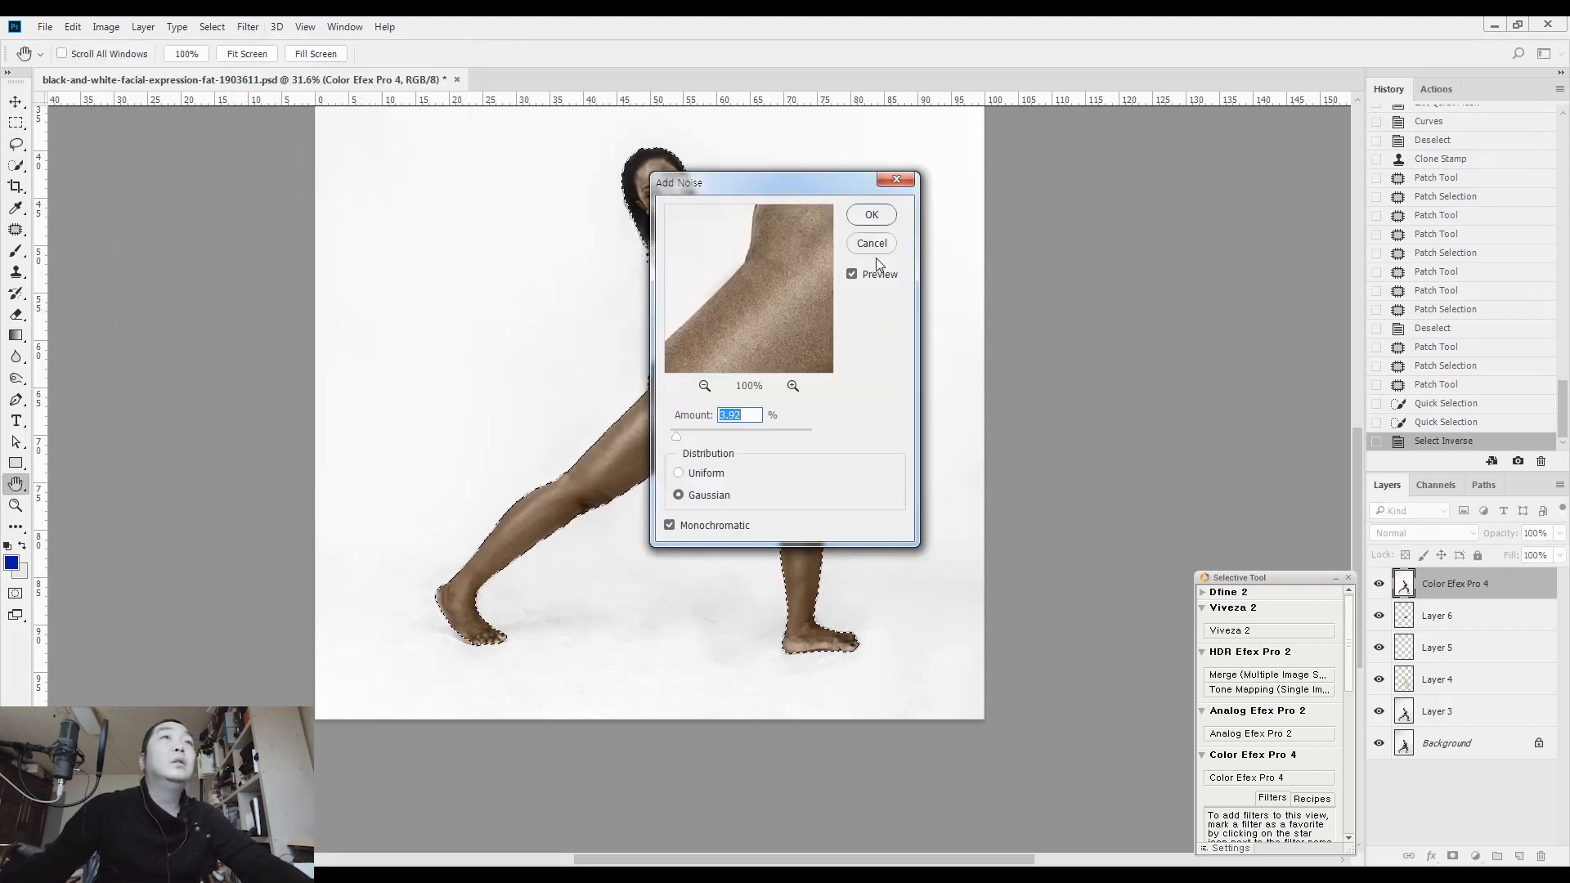
pyautogui.click(872, 215)
pyautogui.hotkey('ctrl', 'd')
# Check the added grain on the body and face, and draw a rectangular selection around the head and upper torso
pyautogui.scroll(8, 710, 373)
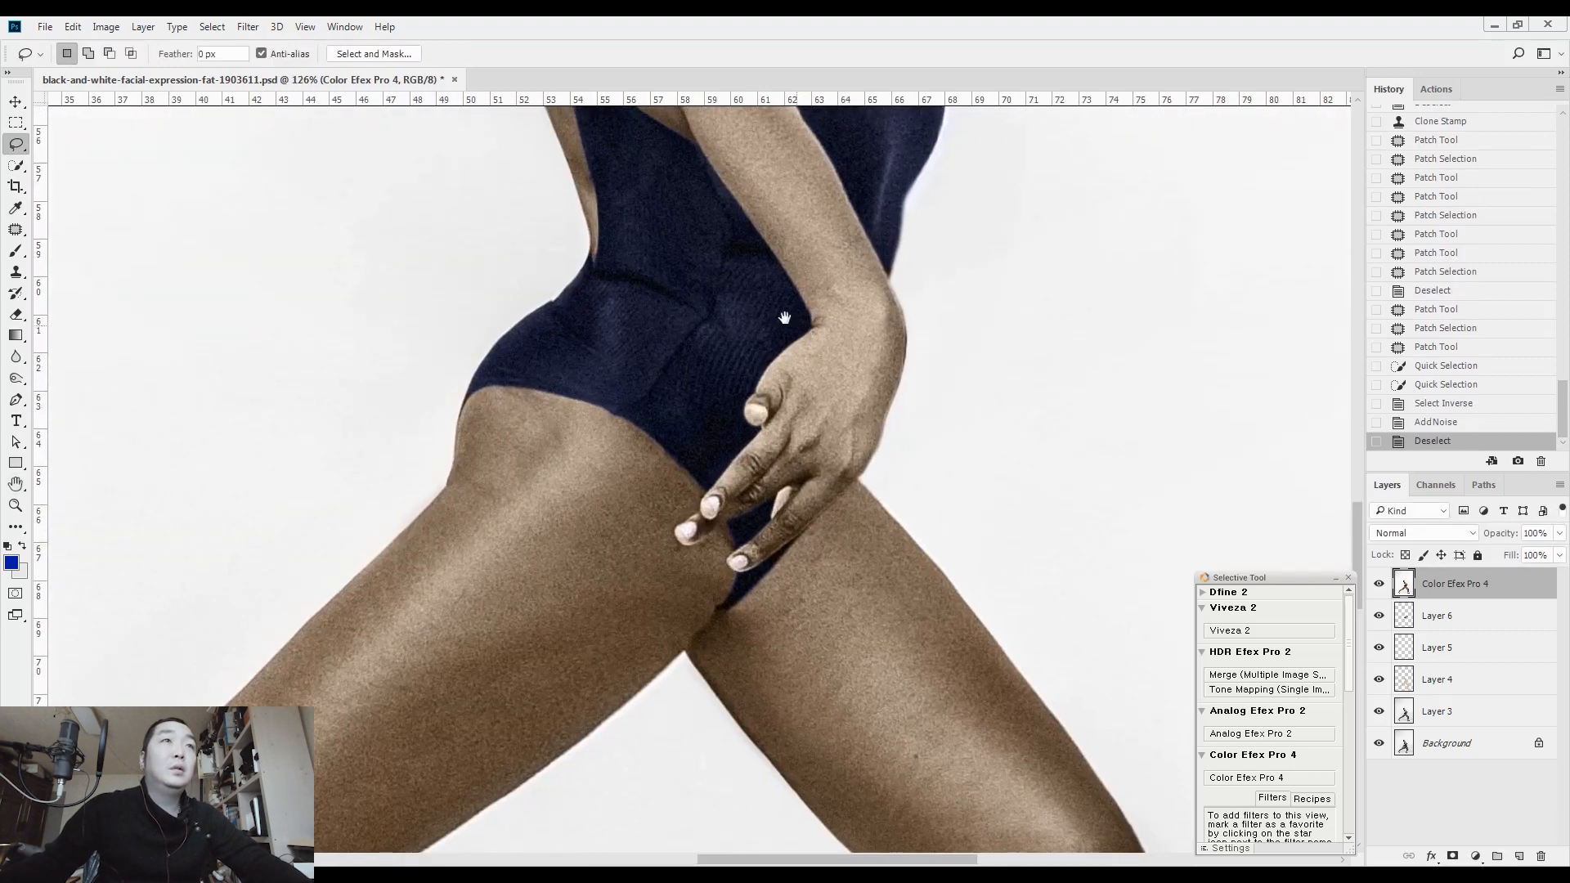
pyautogui.moveTo(756, 325); pyautogui.dragTo(824, 605)
pyautogui.moveTo(704, 318); pyautogui.dragTo(804, 597)
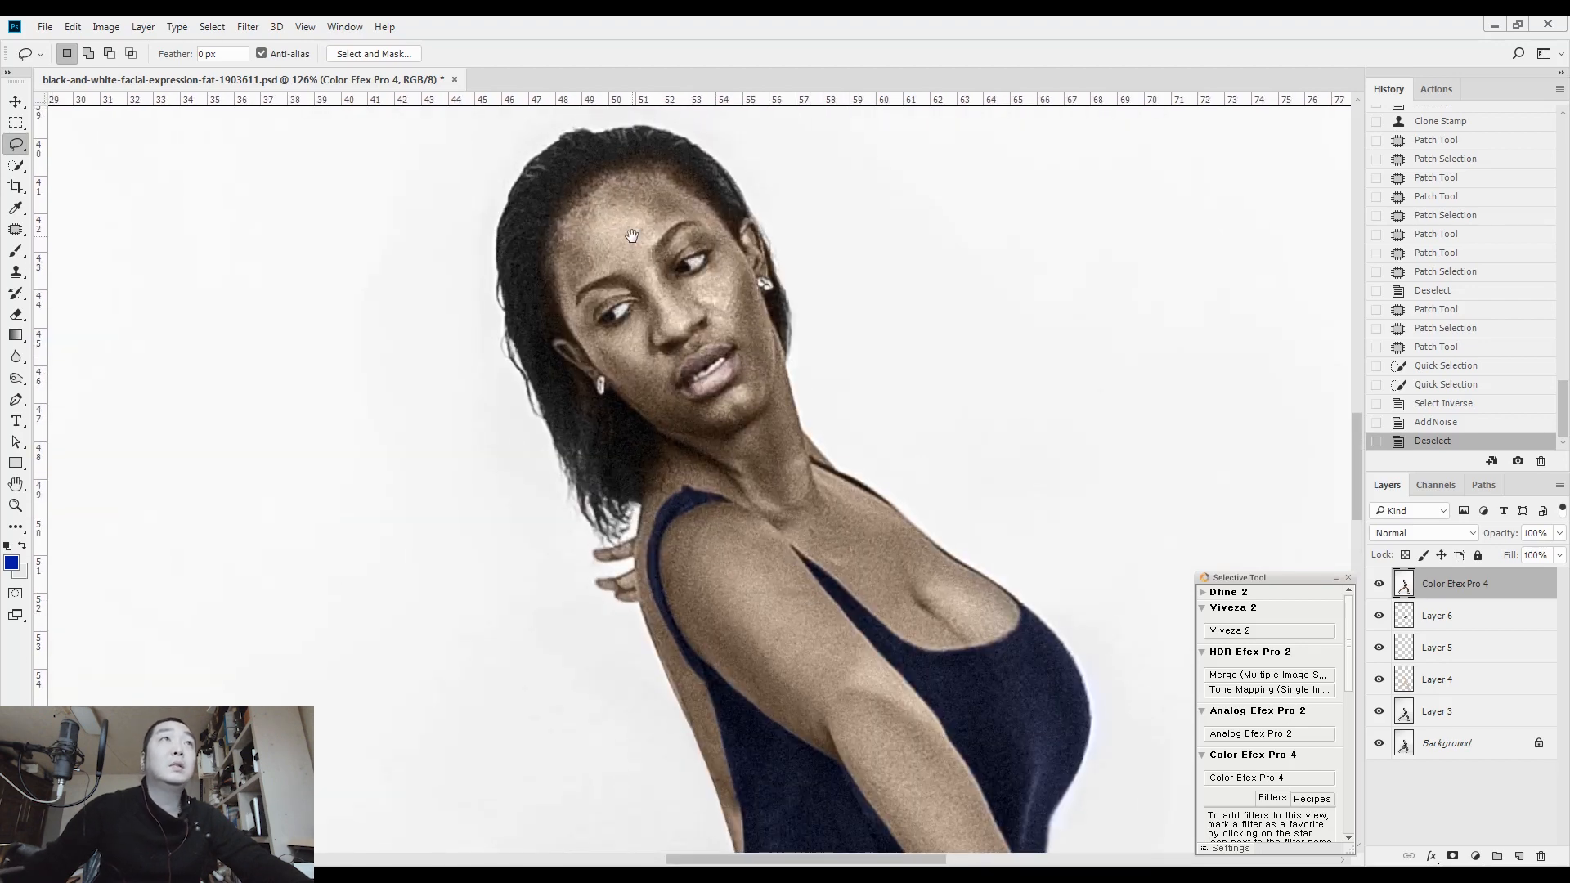
pyautogui.moveTo(818, 500); pyautogui.dragTo(689, 496)
pyautogui.moveTo(824, 590); pyautogui.dragTo(804, 283)
pyautogui.moveTo(824, 372)
pyautogui.mouseDown()
pyautogui.moveTo(813, 360)
pyautogui.moveTo(766, 434)
pyautogui.mouseUp()
pyautogui.press('m')
pyautogui.moveTo(608, 486); pyautogui.dragTo(930, 161)
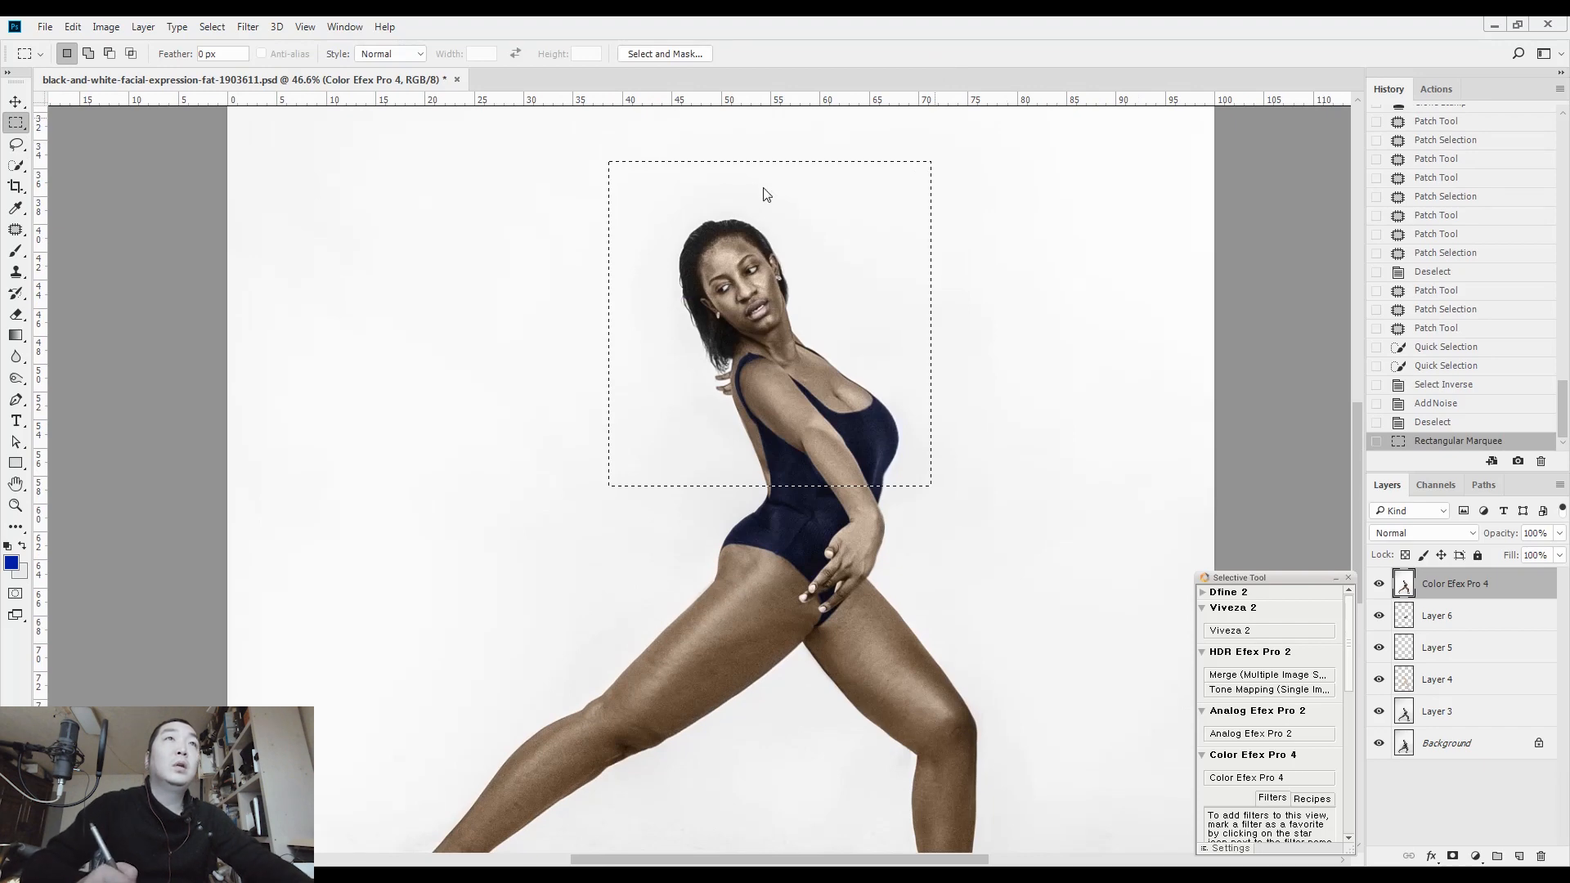
# Refine the shoulder and hair contours in Liquify using Forward Warp brush sizes between 40 and 100, apply it, and clear the selection
pyautogui.hotkey('ctrl', 'shift', 'x')
pyautogui.hotkey('ctrl', '+')
pyautogui.hotkey('ctrl', '+')
pyautogui.press(']')
pyautogui.press(']')
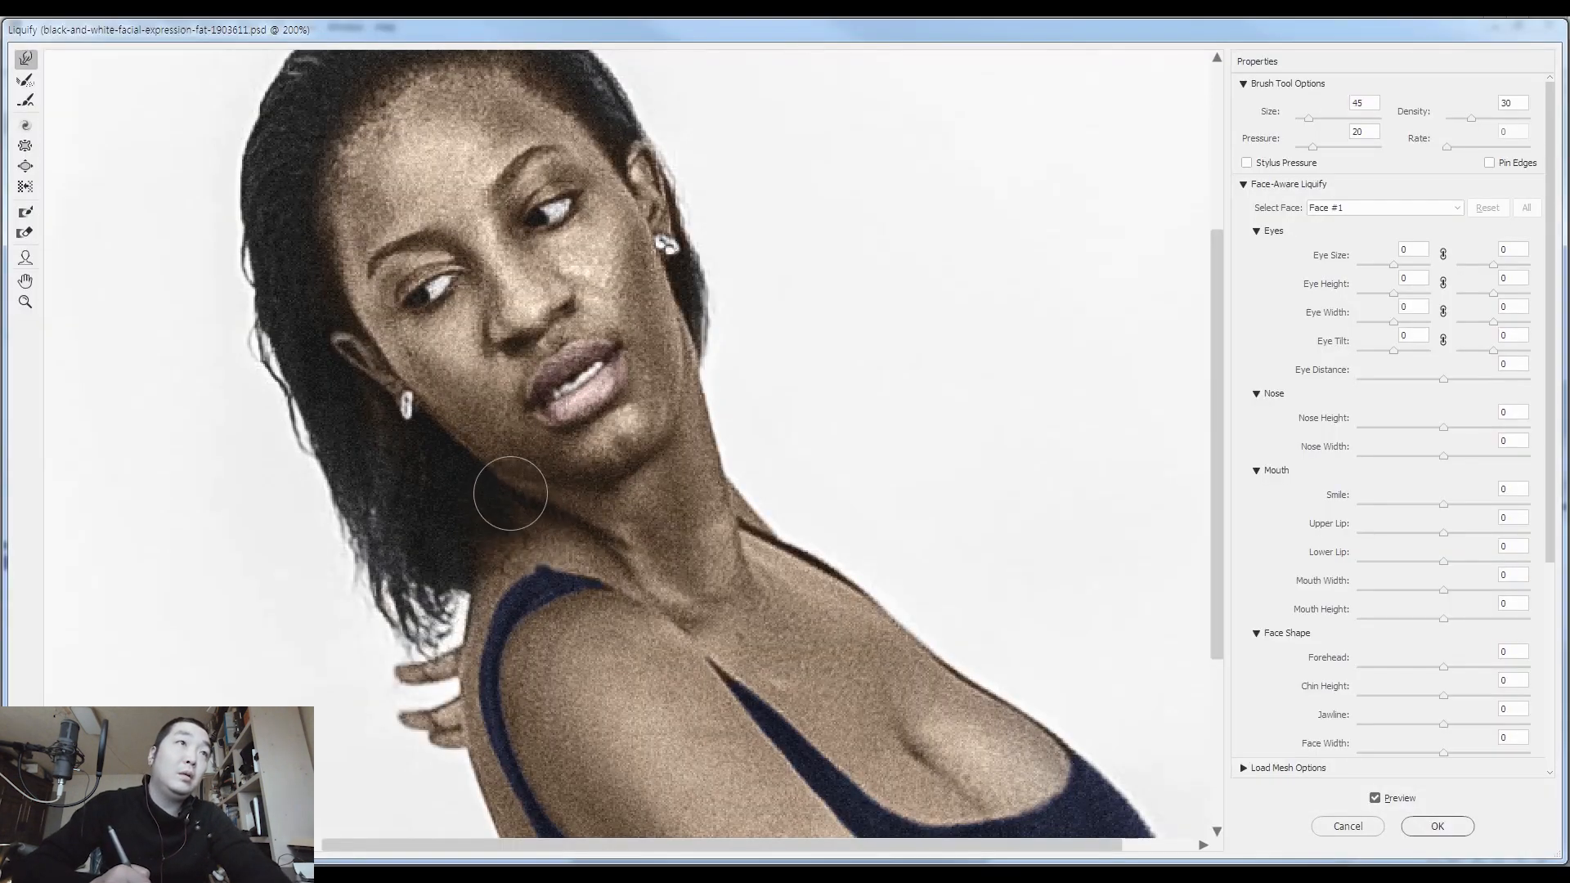
pyautogui.press(']')
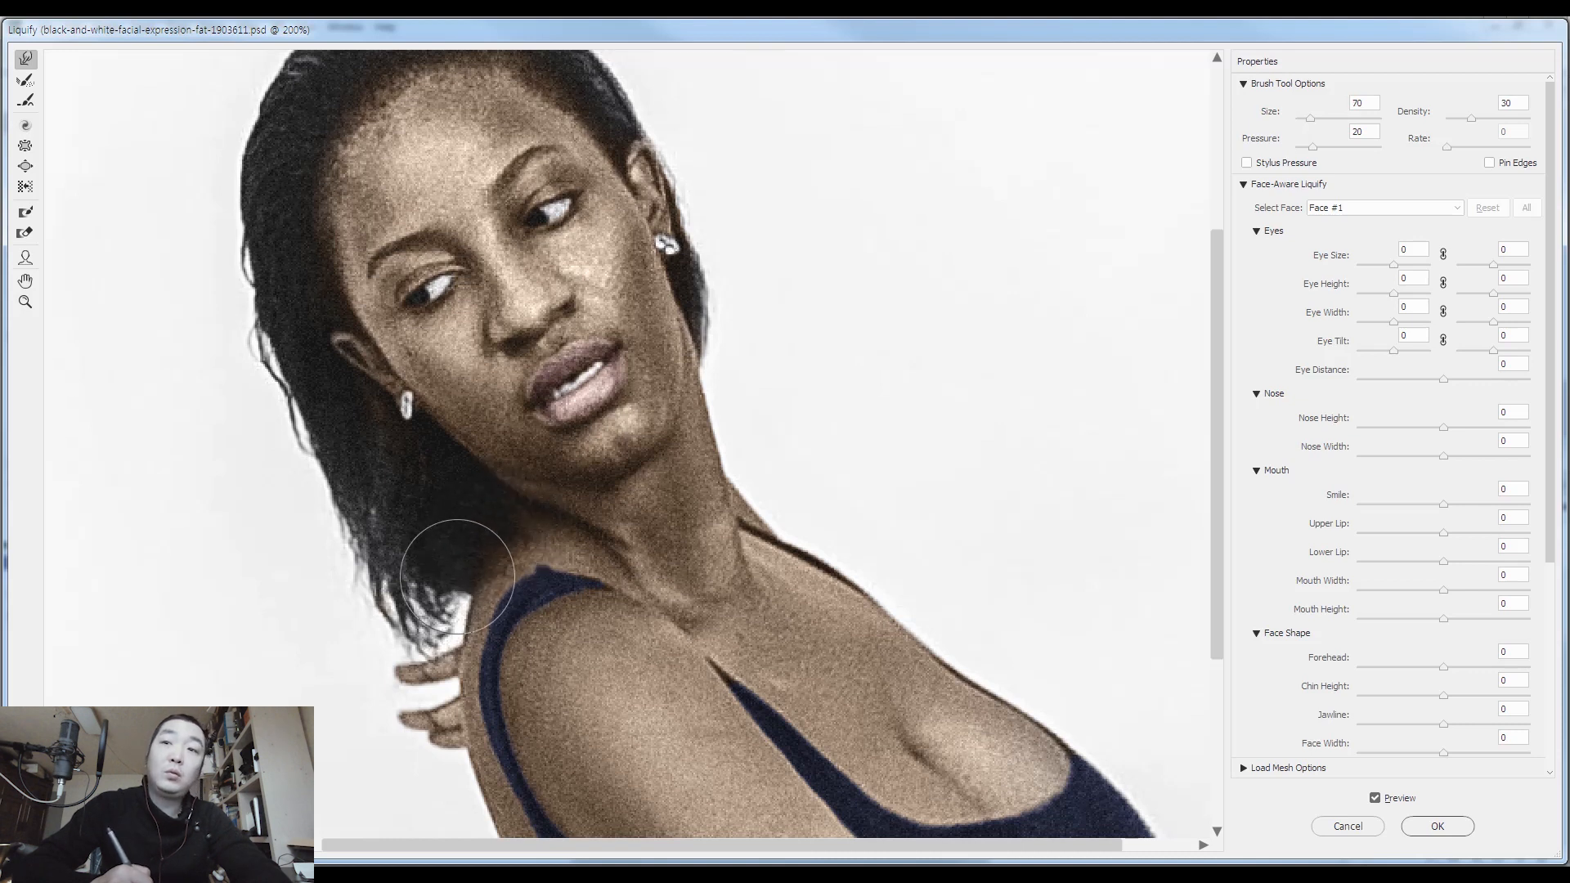
pyautogui.press('[')
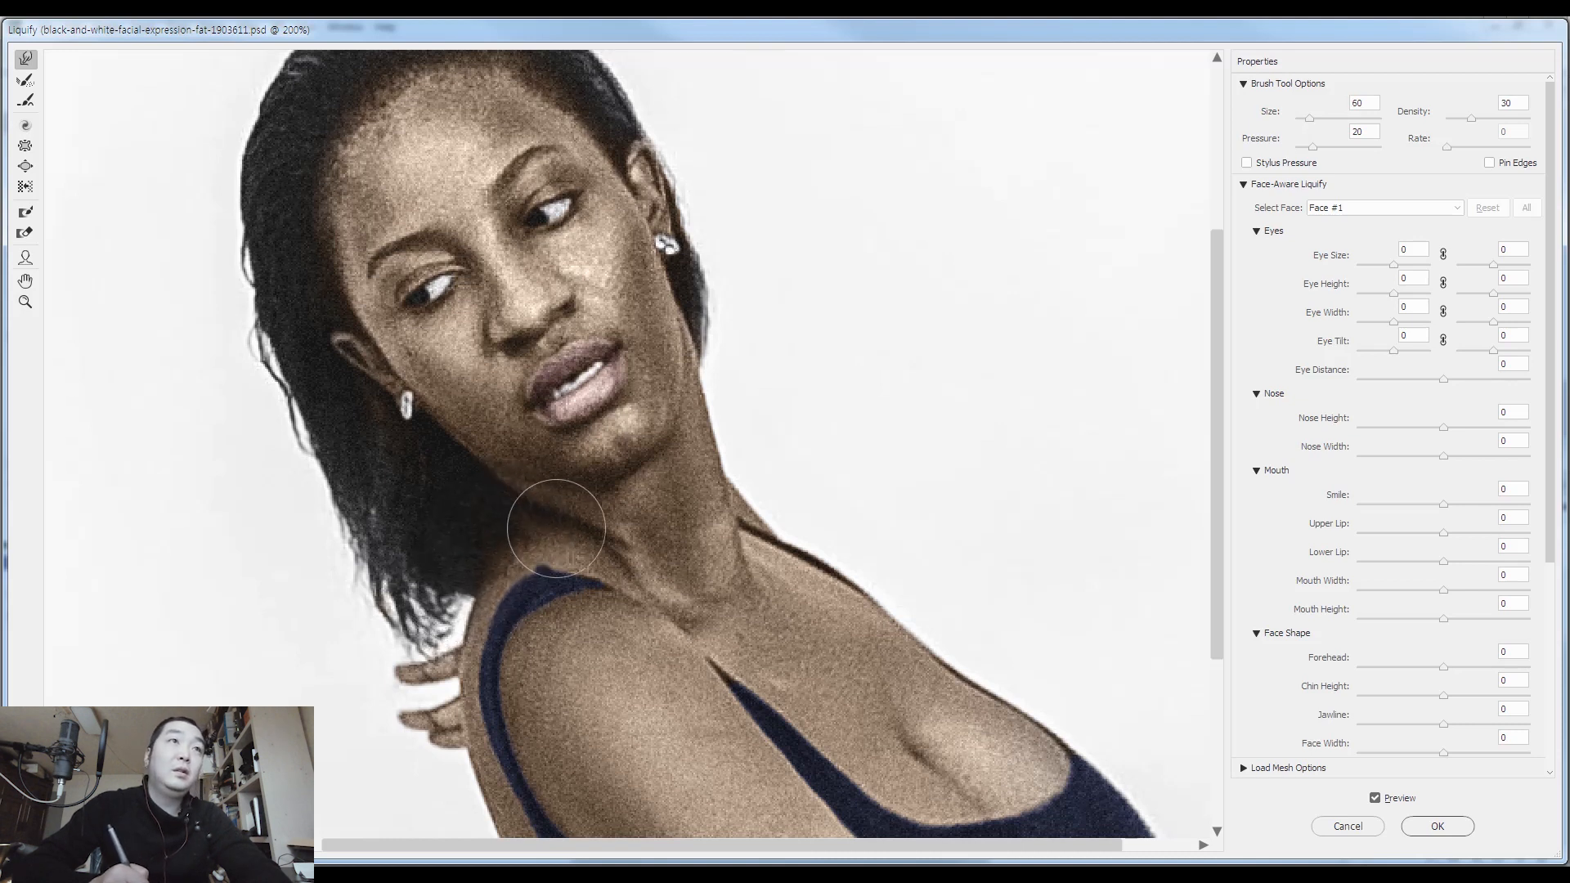
pyautogui.press('[')
pyautogui.press('[')
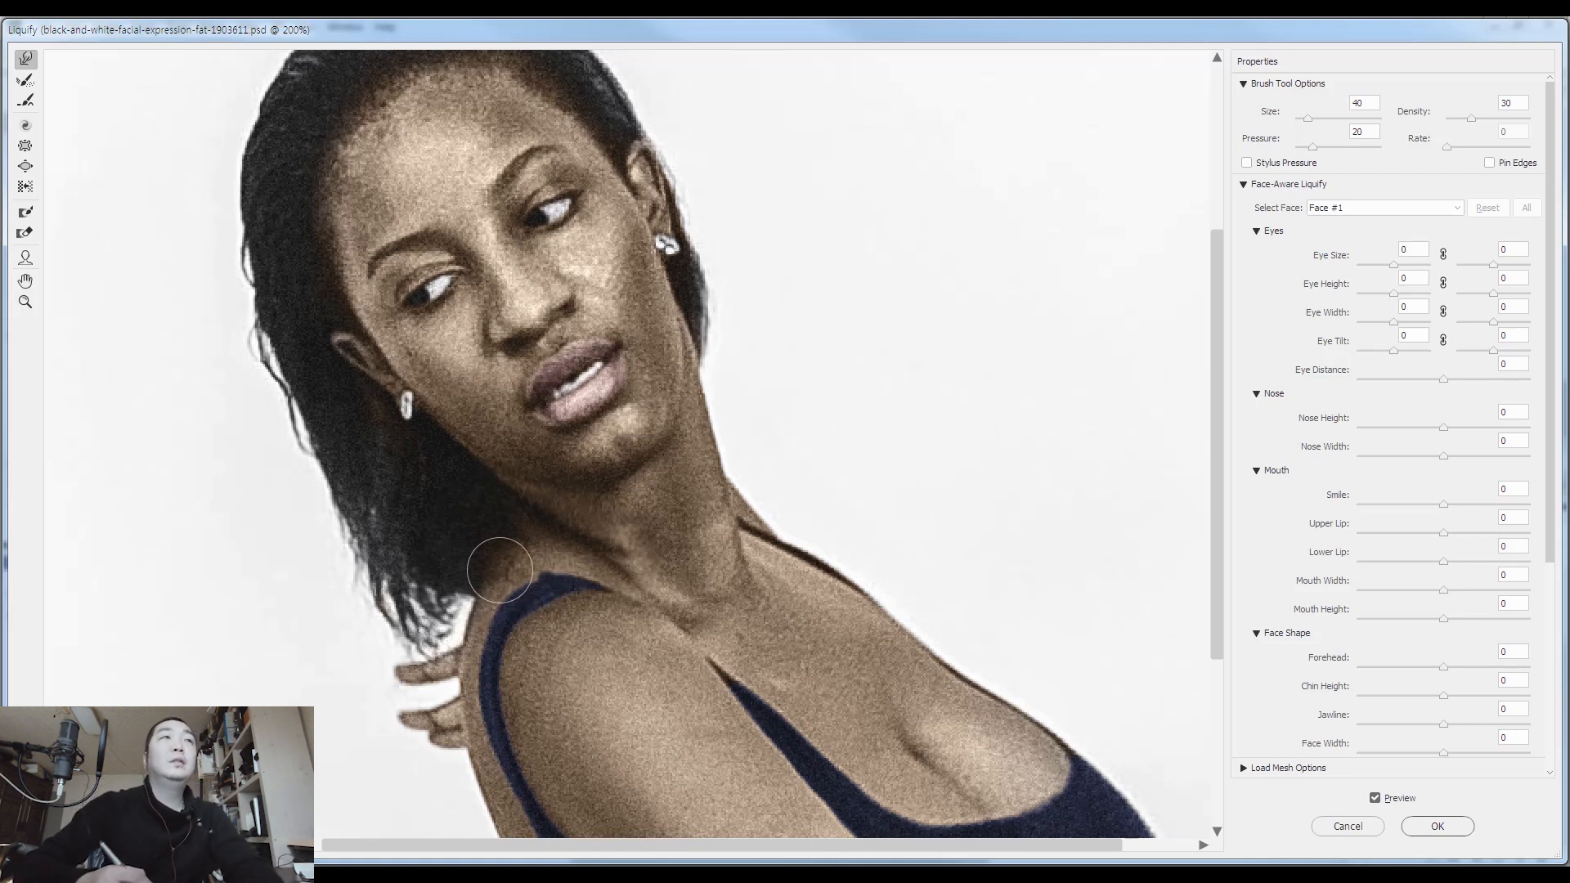
pyautogui.press(']')
pyautogui.press(']')
pyautogui.press(']')
pyautogui.press(']')
pyautogui.press(']')
pyautogui.press(']')
pyautogui.press(']')
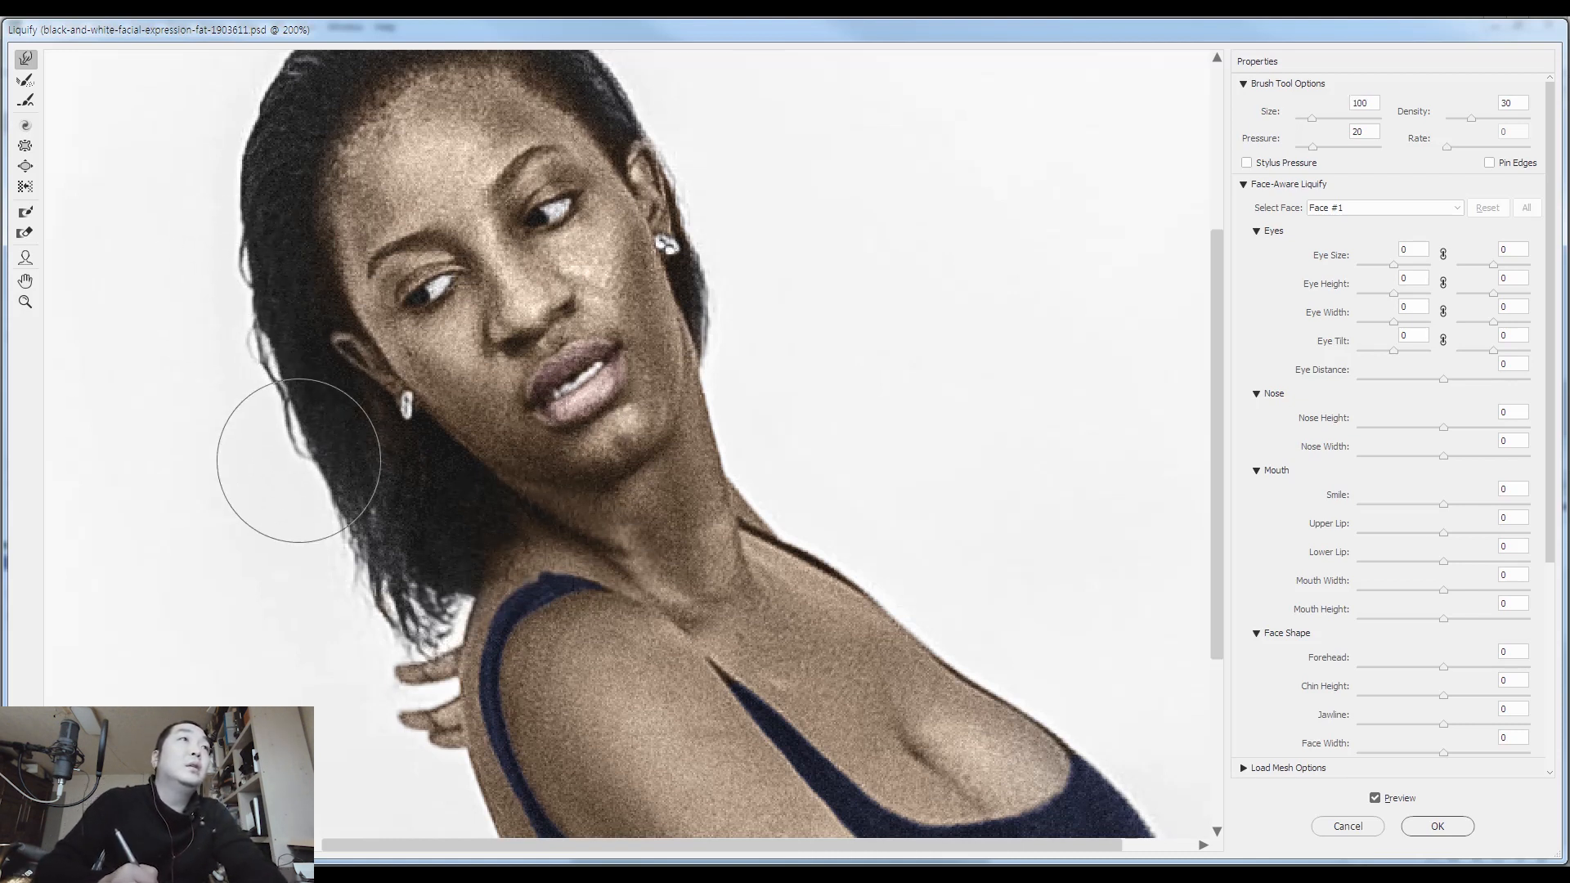
pyautogui.press('Return')
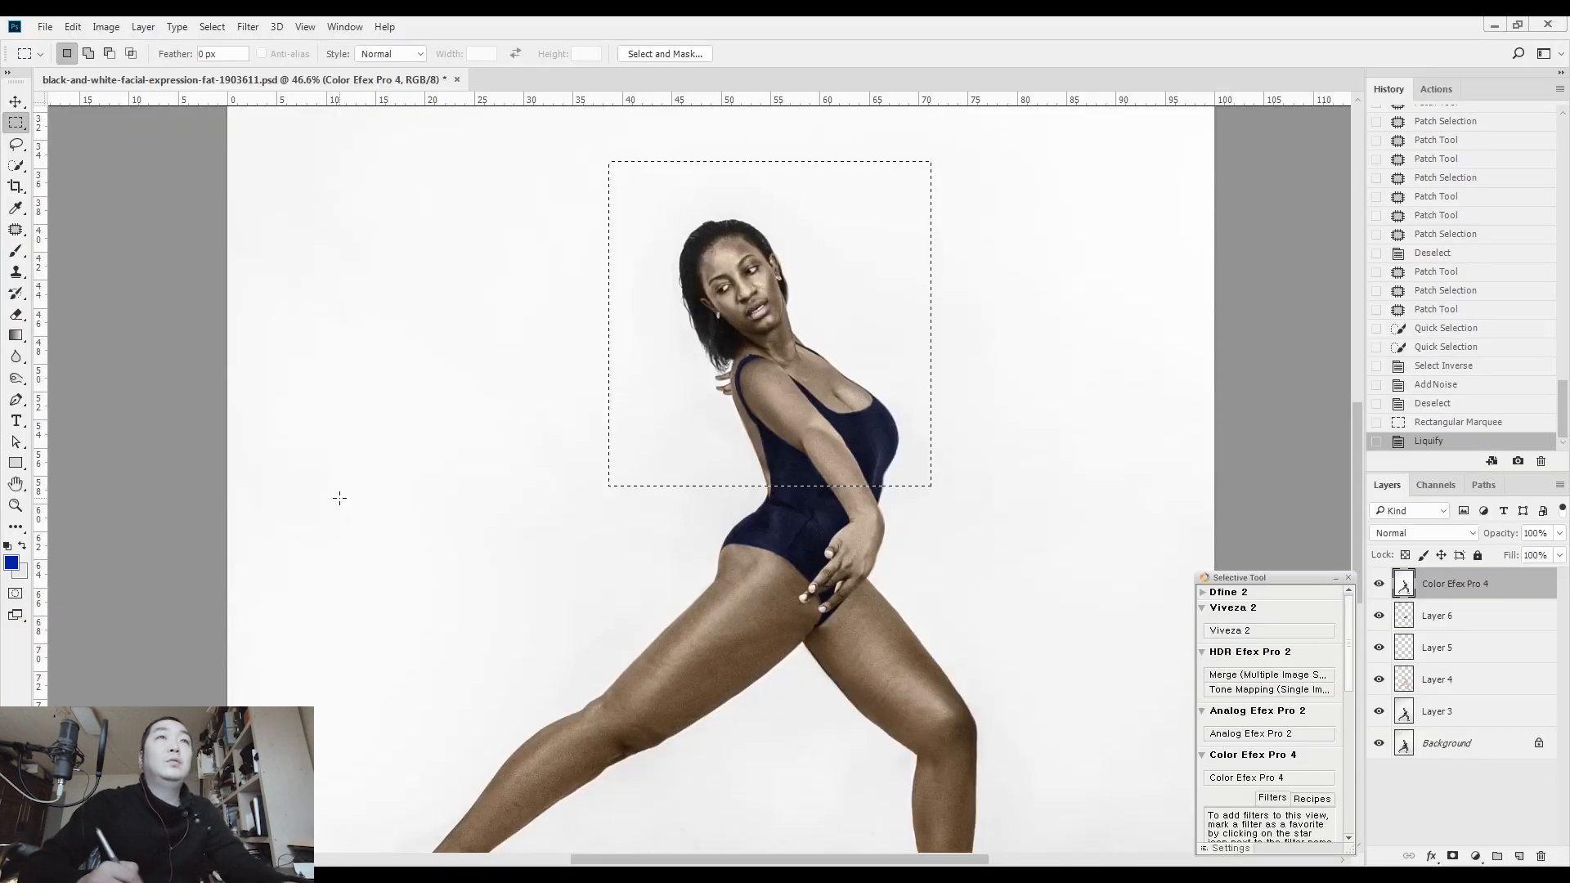
pyautogui.hotkey('ctrl', 'd')
# Paint a Quick Mask along the front arm from the shoulder to the wrist, covering both edges of the forearm
pyautogui.moveTo(782, 609); pyautogui.dragTo(621, 615)
pyautogui.moveTo(628, 421); pyautogui.dragTo(720, 441)
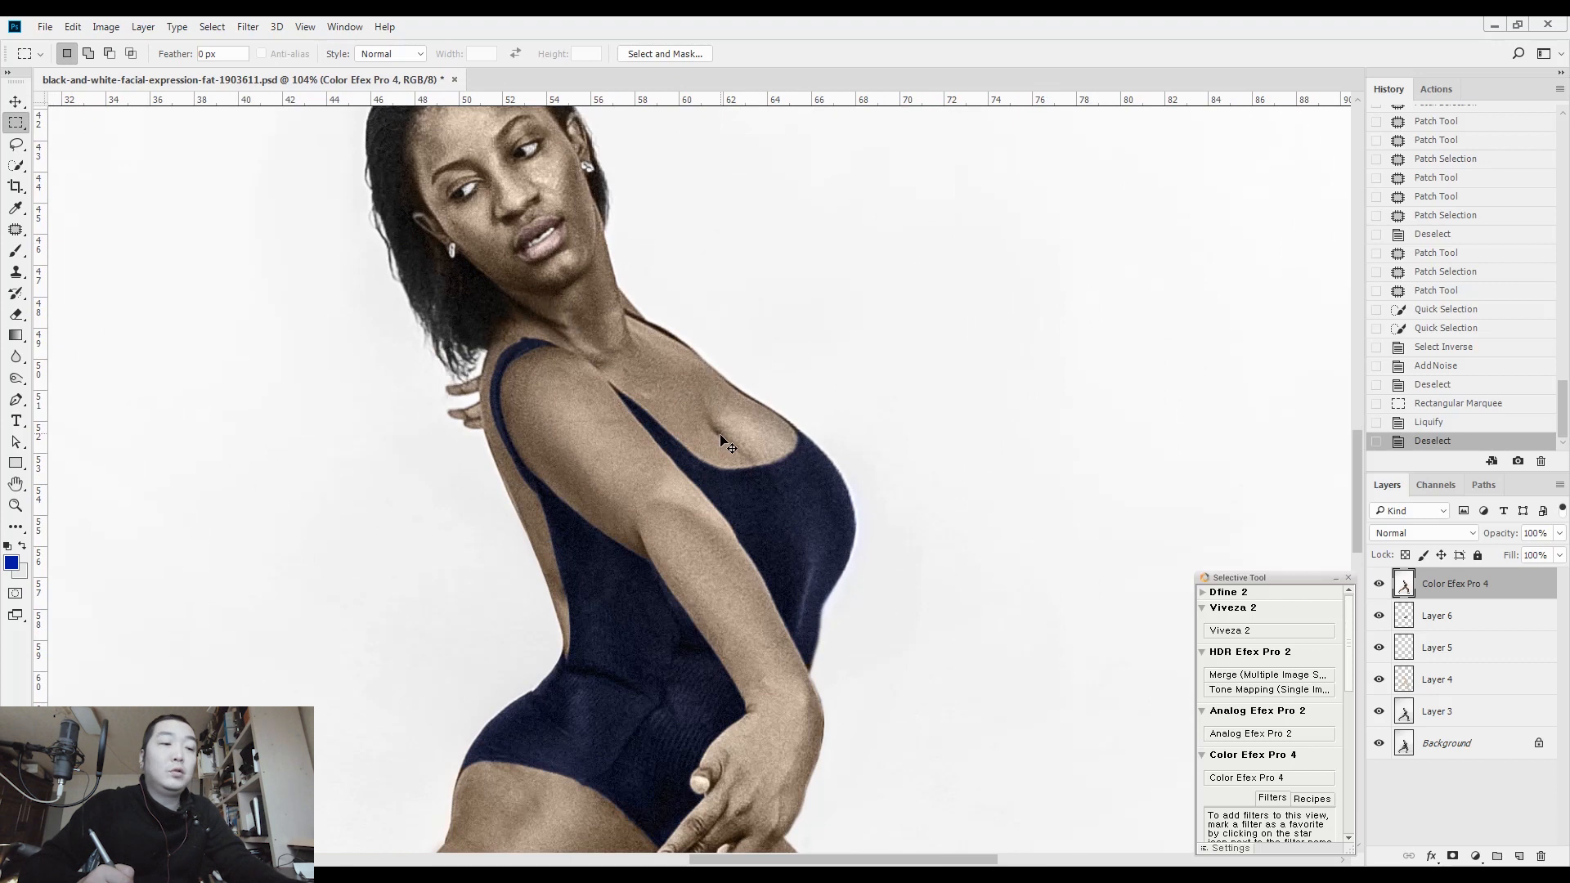
pyautogui.press('q')
pyautogui.press('b')
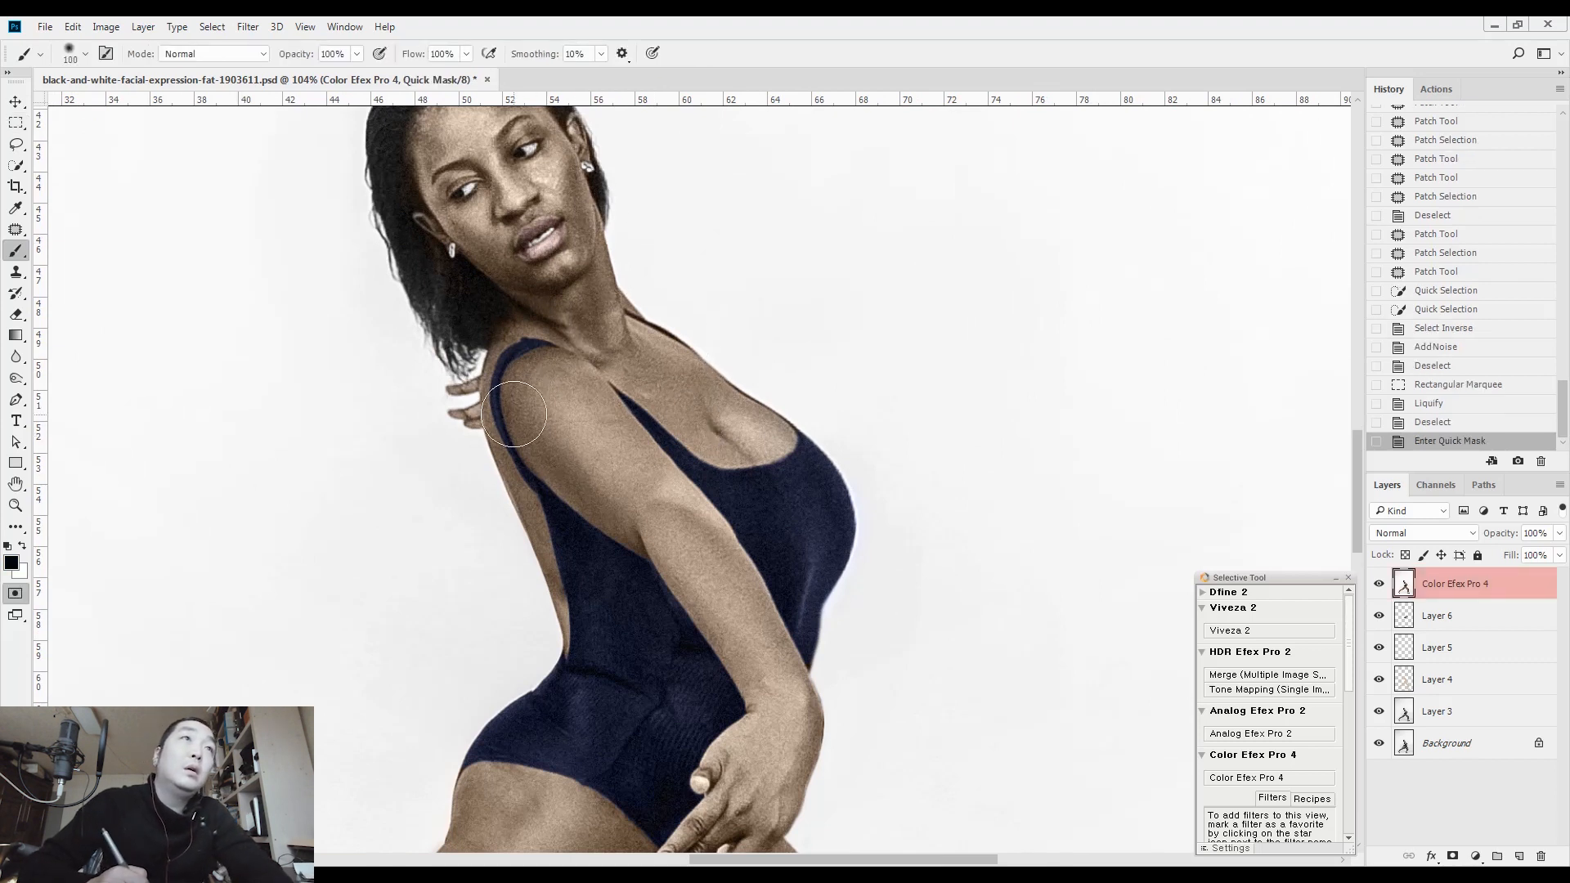
pyautogui.moveTo(512, 398)
pyautogui.mouseDown()
pyautogui.moveTo(576, 503)
pyautogui.moveTo(748, 704)
pyautogui.mouseUp()
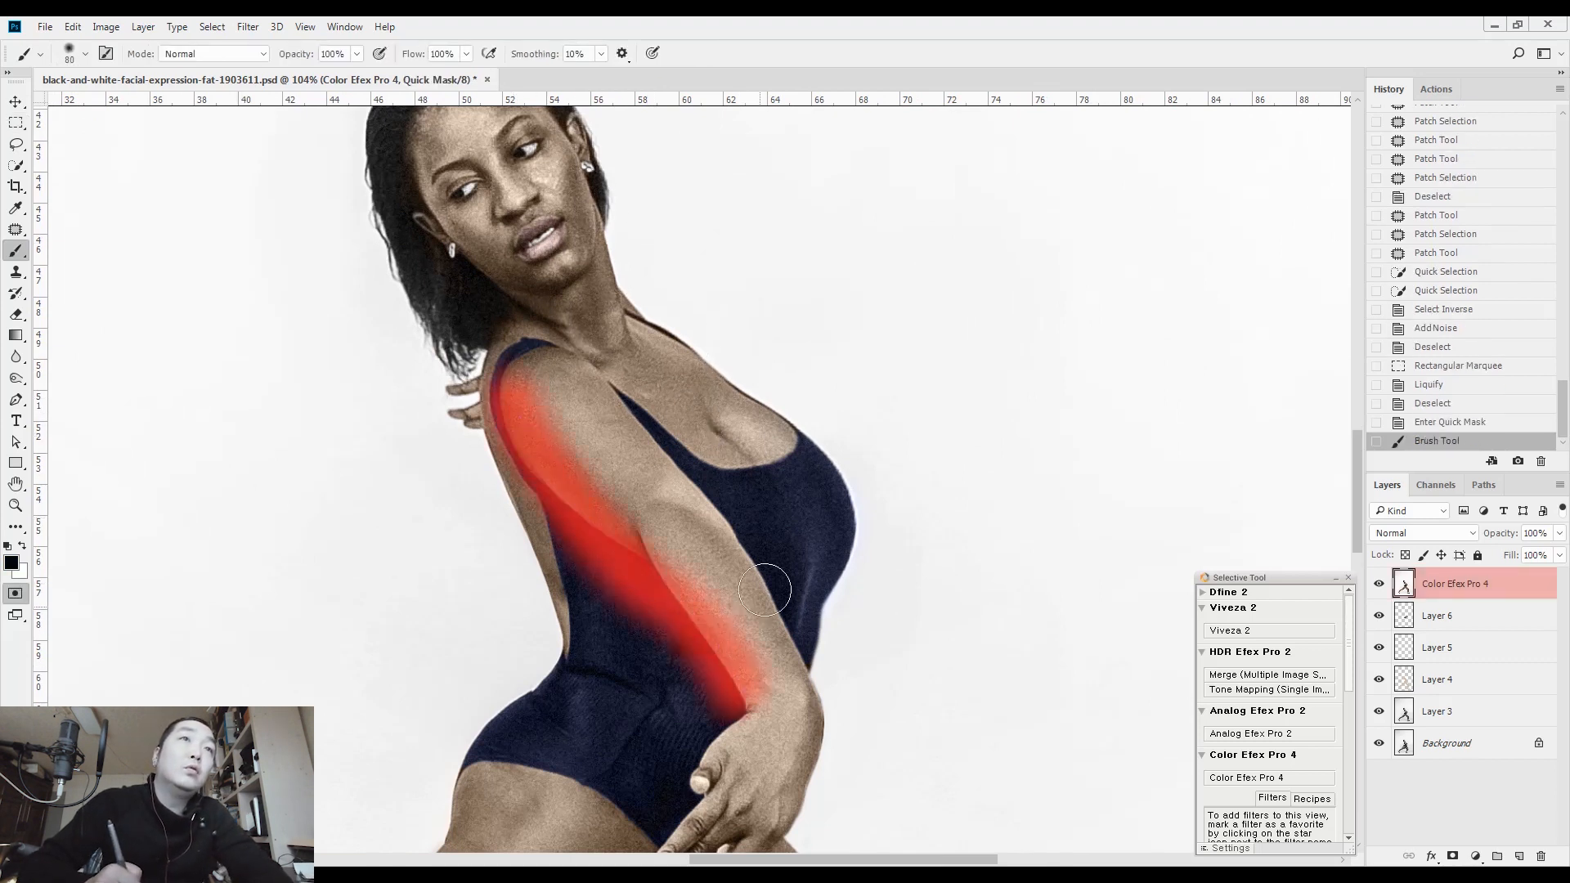
pyautogui.moveTo(753, 543); pyautogui.dragTo(818, 666)
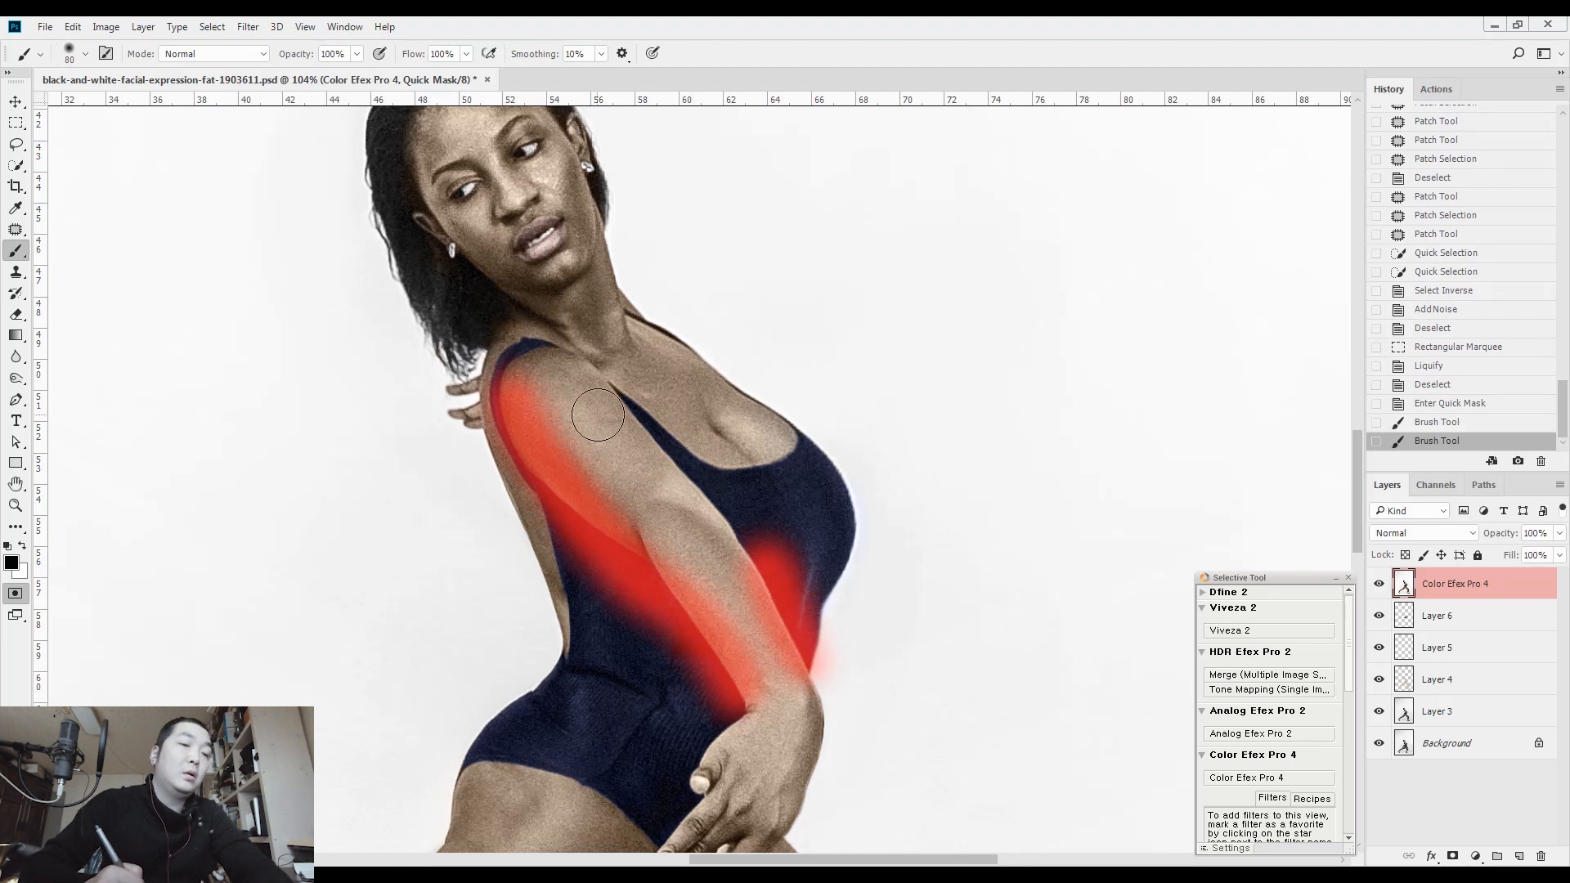
# Erase the Quick Mask overspill outside the arm, along the swimsuit and beside the forearm
pyautogui.press('e')
pyautogui.press(']')
pyautogui.press(']')
pyautogui.press(']')
pyautogui.press(']')
pyautogui.press(']')
pyautogui.press(']')
pyautogui.press(']')
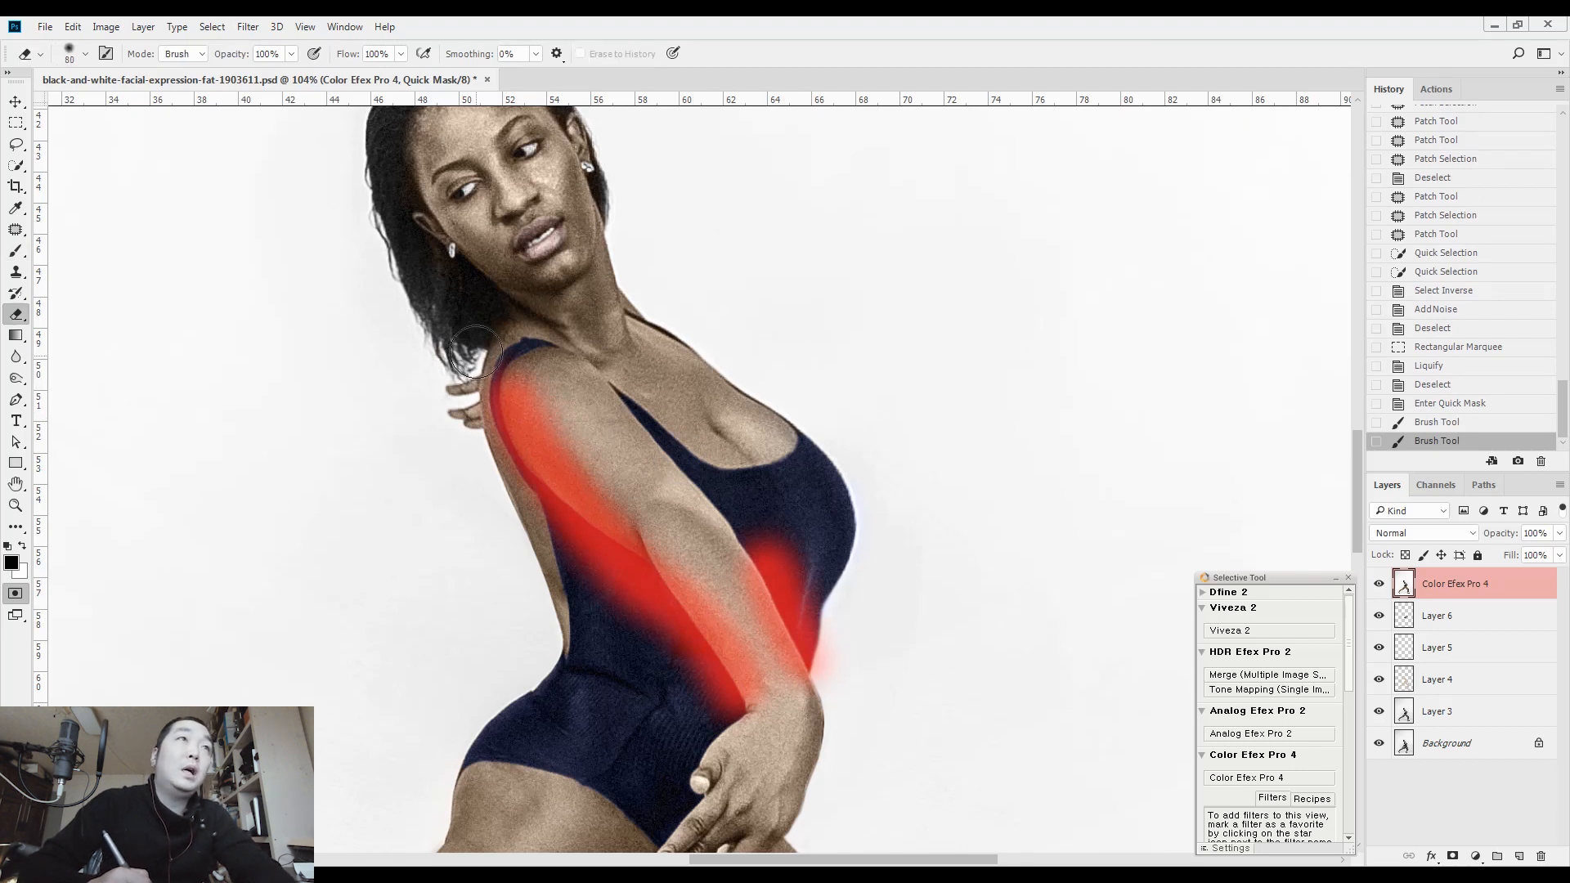
pyautogui.moveTo(489, 377)
pyautogui.mouseDown()
pyautogui.moveTo(471, 419)
pyautogui.moveTo(512, 502)
pyautogui.moveTo(585, 581)
pyautogui.moveTo(586, 554)
pyautogui.moveTo(725, 710)
pyautogui.mouseUp()
pyautogui.moveTo(825, 625); pyautogui.dragTo(844, 671)
pyautogui.moveTo(781, 532)
pyautogui.mouseDown()
pyautogui.moveTo(828, 639)
pyautogui.moveTo(785, 626)
pyautogui.mouseUp()
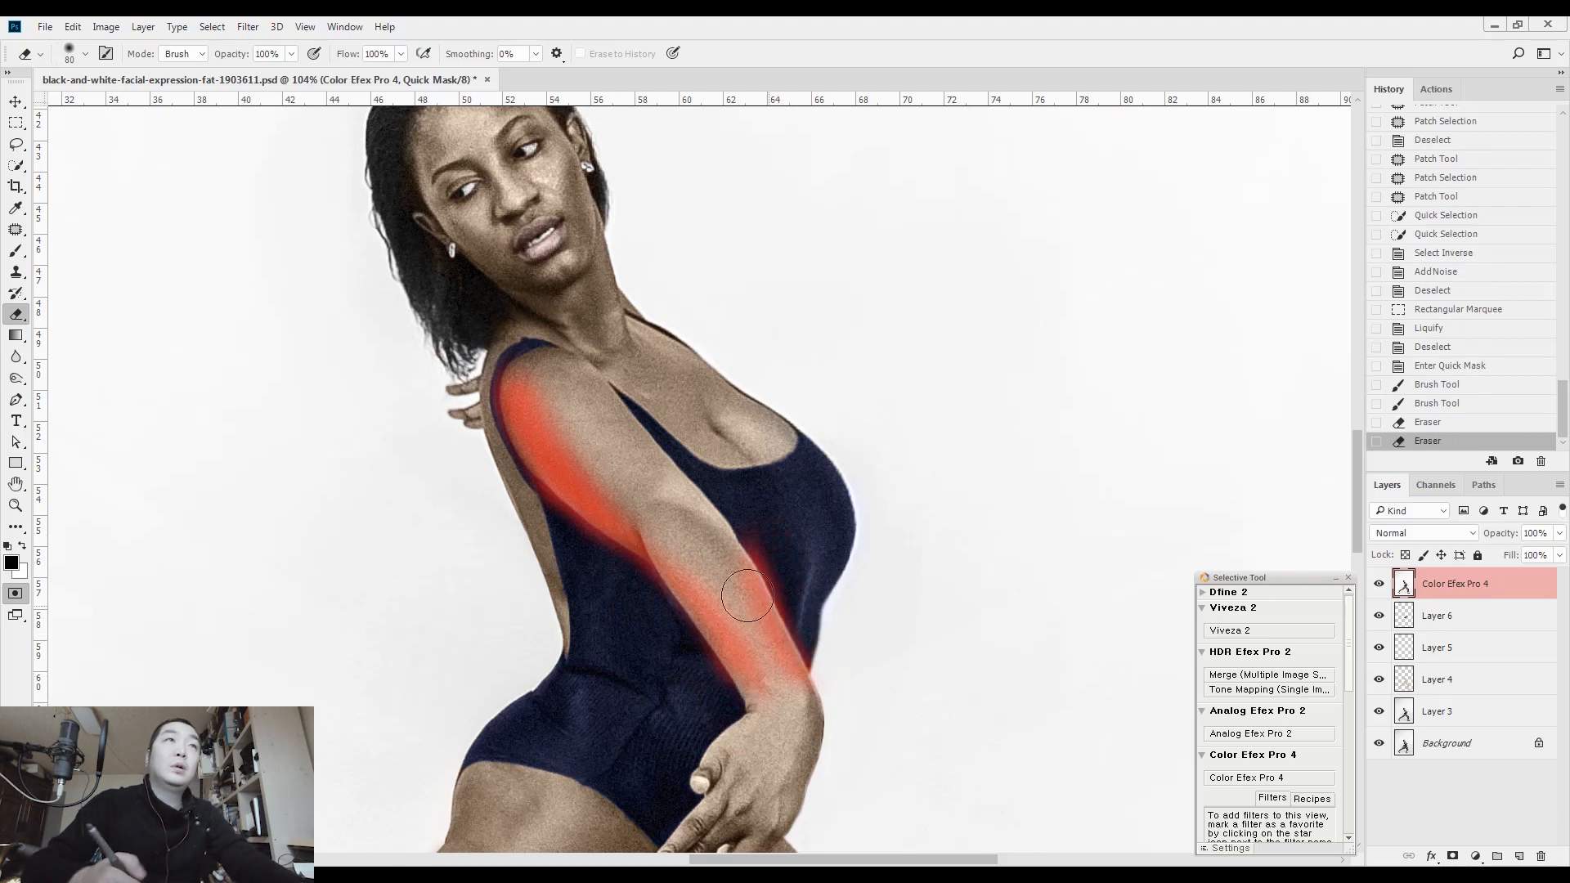
# Convert the arm mask to a selection, feather it by 20, and hide the selection edges
pyautogui.press('q')
pyautogui.hotkey('shift', 'F6')
pyautogui.write('20')
pyautogui.press('Return')
pyautogui.hotkey('ctrl', 'h')
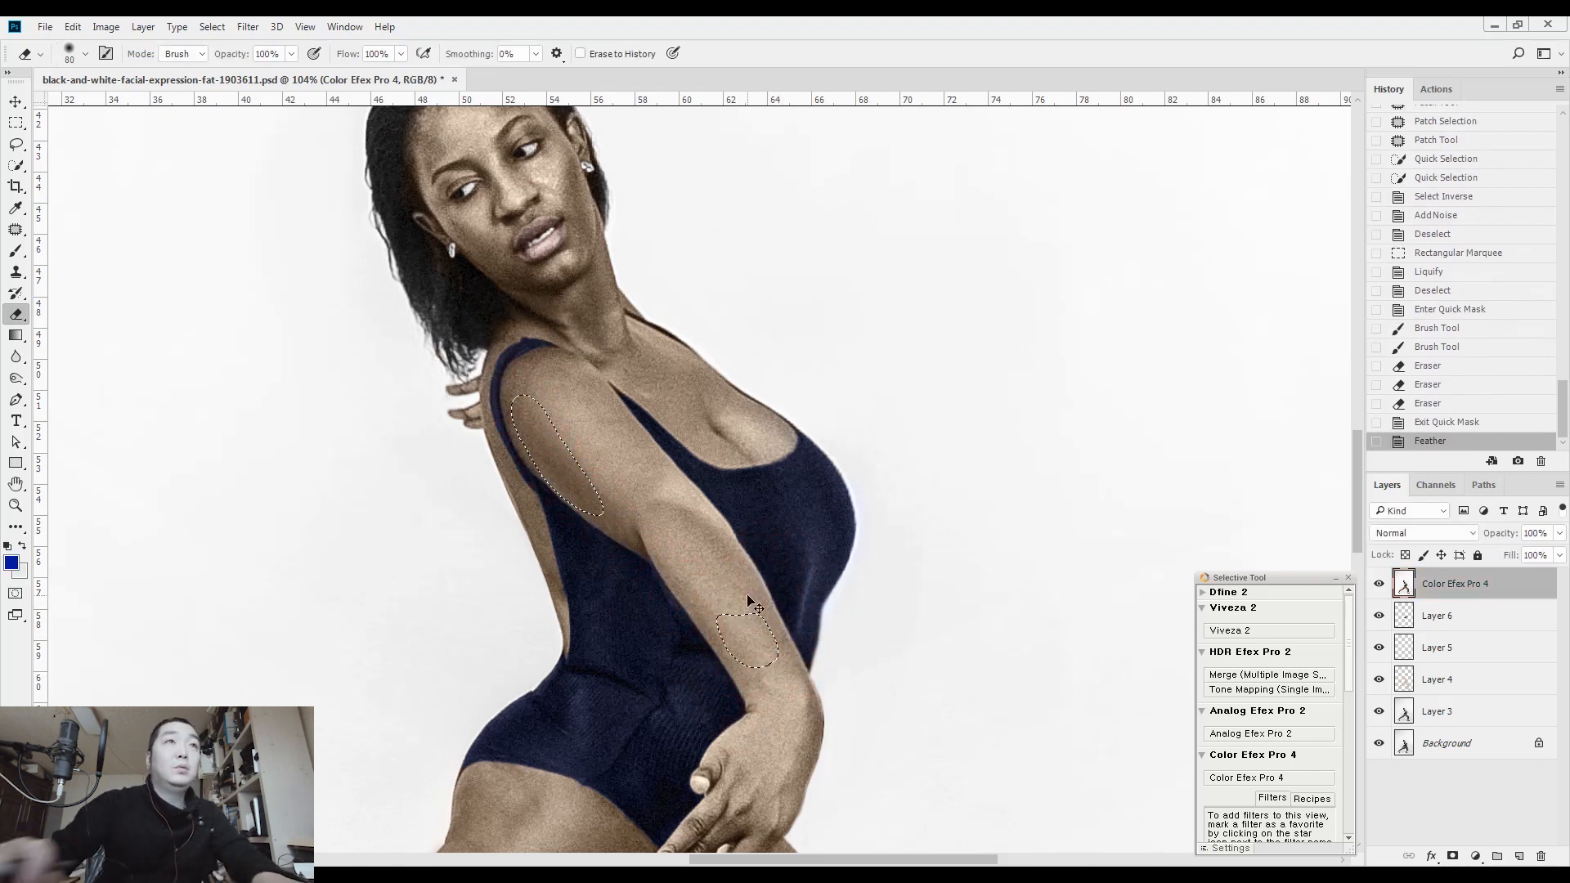
# Darken the selected arm areas with an RGB Curves point at input 145, output 131, and clear the selection
pyautogui.hotkey('ctrl', 'm')
pyautogui.moveTo(1053, 450); pyautogui.dragTo(1056, 456)
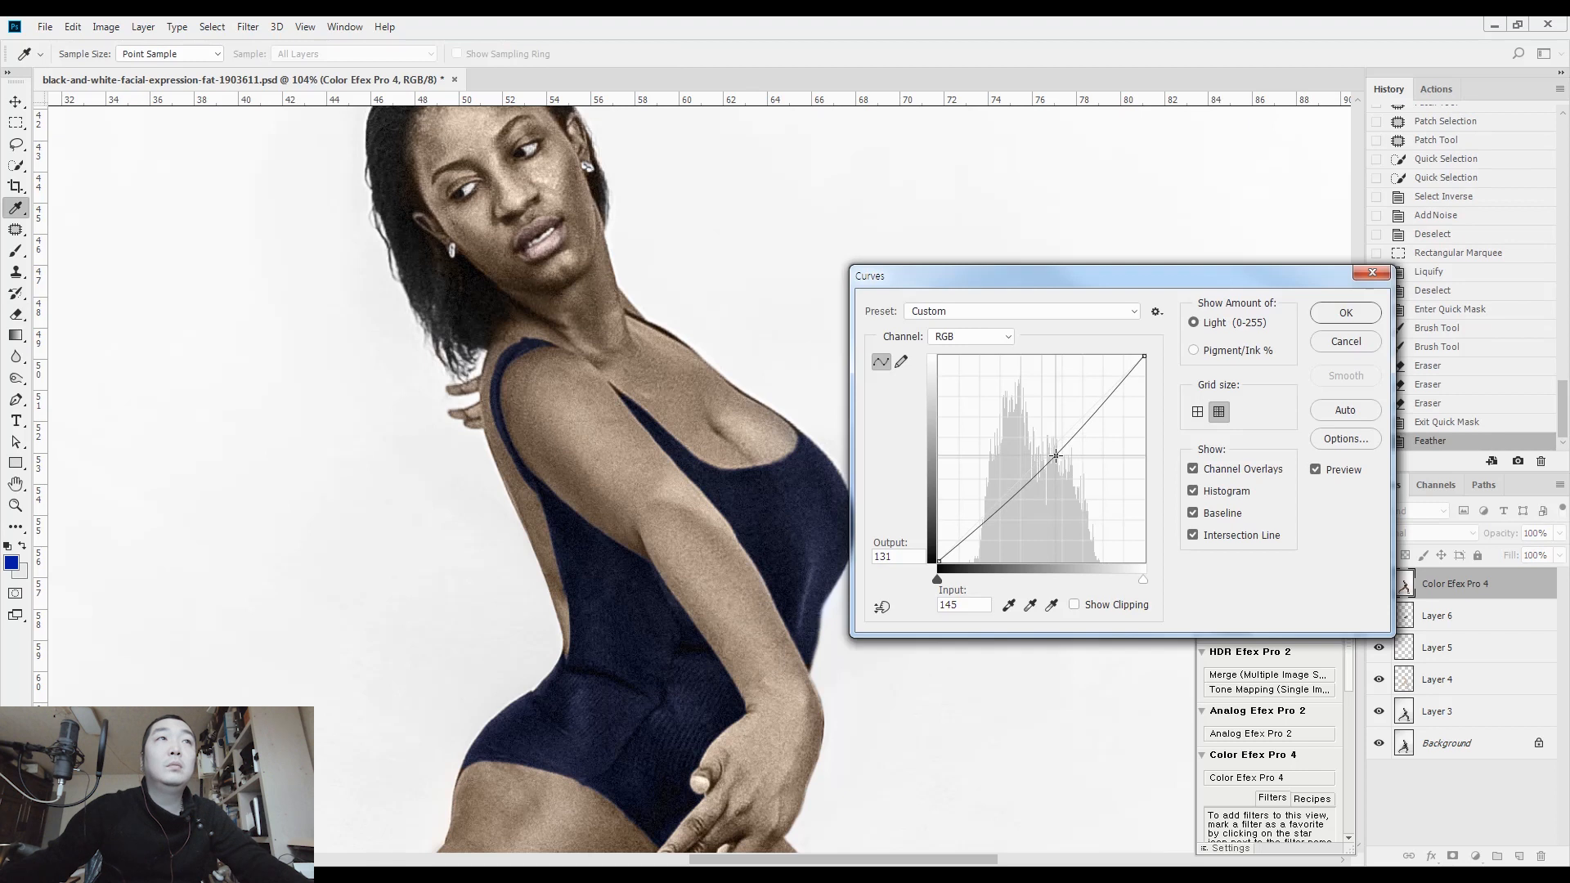
pyautogui.click(1346, 312)
pyautogui.hotkey('ctrl', 'd')
# Paint a new Quick Mask along the middle of the front arm and the thigh of the outstretched leg
pyautogui.press('q')
pyautogui.press('b')
pyautogui.press('[')
pyautogui.moveTo(548, 372)
pyautogui.mouseDown()
pyautogui.moveTo(736, 603)
pyautogui.moveTo(767, 653)
pyautogui.moveTo(773, 762)
pyautogui.mouseUp()
pyautogui.moveTo(824, 524)
pyautogui.mouseDown()
pyautogui.moveTo(841, 428)
pyautogui.moveTo(1001, 54)
pyautogui.mouseUp()
pyautogui.press(']')
pyautogui.press(']')
pyautogui.moveTo(732, 323)
pyautogui.mouseDown()
pyautogui.moveTo(569, 552)
pyautogui.moveTo(466, 629)
pyautogui.mouseUp()
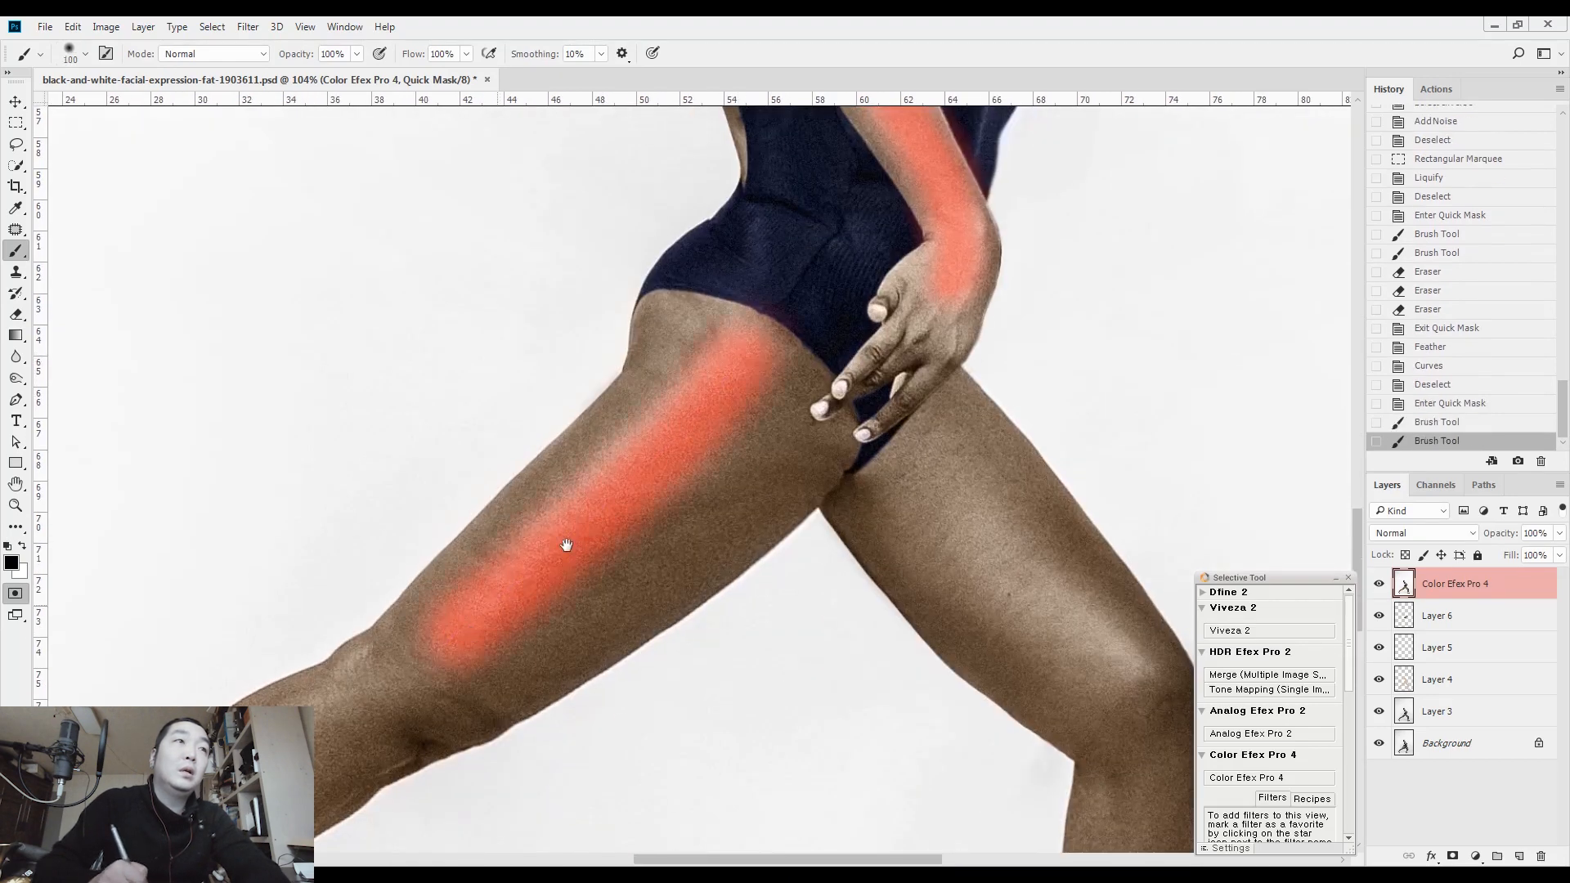
# Extend the Quick Mask down the outstretched leg to its foot and along the bent leg from thigh to foot, adjusting the brush size
pyautogui.press(']')
pyautogui.press(']')
pyautogui.moveTo(341, 705); pyautogui.dragTo(728, 390)
pyautogui.press('[')
pyautogui.moveTo(797, 343)
pyautogui.mouseDown()
pyautogui.moveTo(538, 545)
pyautogui.moveTo(454, 649)
pyautogui.moveTo(401, 725)
pyautogui.moveTo(432, 822)
pyautogui.mouseUp()
pyautogui.moveTo(1096, 278); pyautogui.dragTo(294, 597)
pyautogui.press(']')
pyautogui.press(']')
pyautogui.moveTo(495, 455); pyautogui.dragTo(686, 656)
pyautogui.moveTo(700, 494)
pyautogui.mouseDown()
pyautogui.moveTo(647, 239)
pyautogui.moveTo(652, 59)
pyautogui.mouseUp()
pyautogui.press('[')
pyautogui.moveTo(680, 292)
pyautogui.mouseDown()
pyautogui.moveTo(686, 708)
pyautogui.moveTo(751, 736)
pyautogui.mouseUp()
pyautogui.press('[')
pyautogui.hotkey('ctrl', '0')
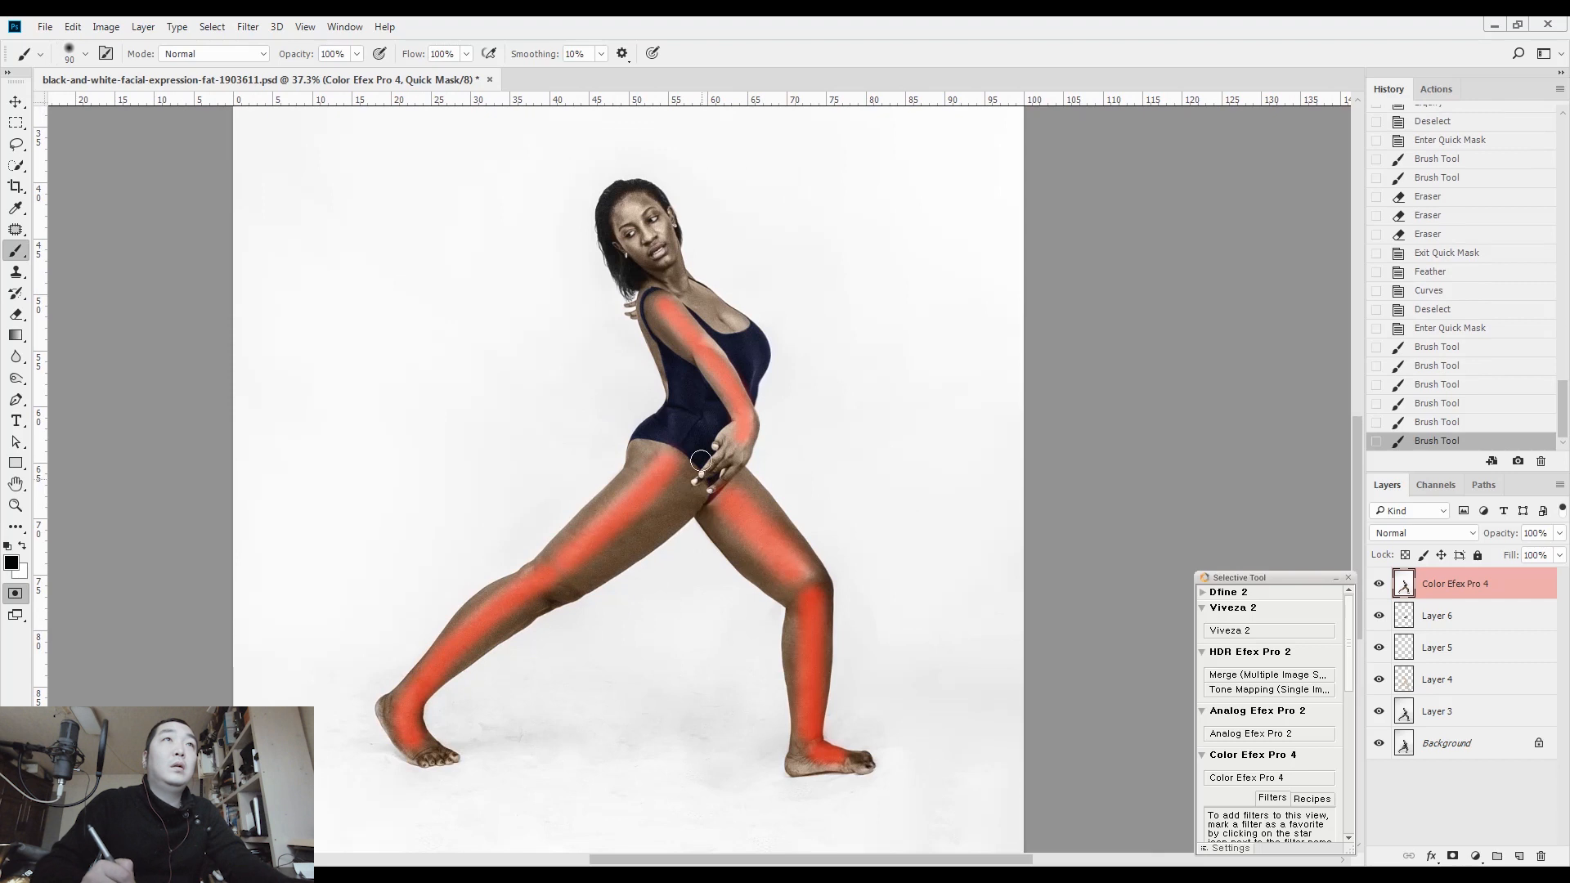
# Convert the arm and leg mask to a feathered selection and hide its edges
pyautogui.press('q')
pyautogui.hotkey('shift', 'F6')
pyautogui.press('Return')
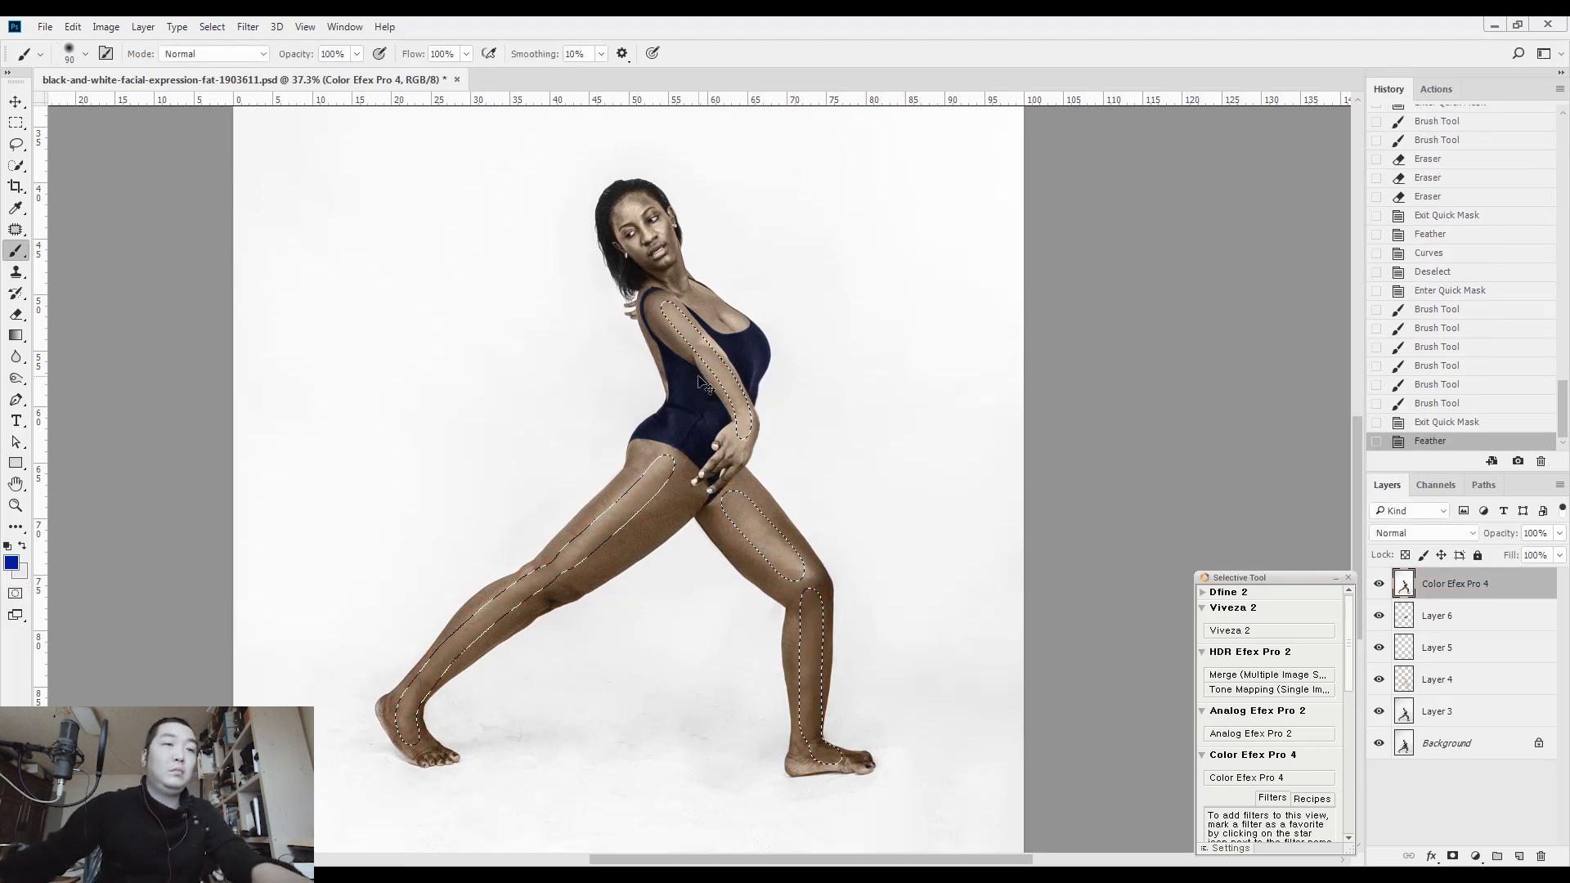
pyautogui.hotkey('ctrl', 'h')
# Brighten the selected arm and leg areas with an RGB Curves point at input 128, output 138, and clear the selection
pyautogui.hotkey('ctrl', 'm')
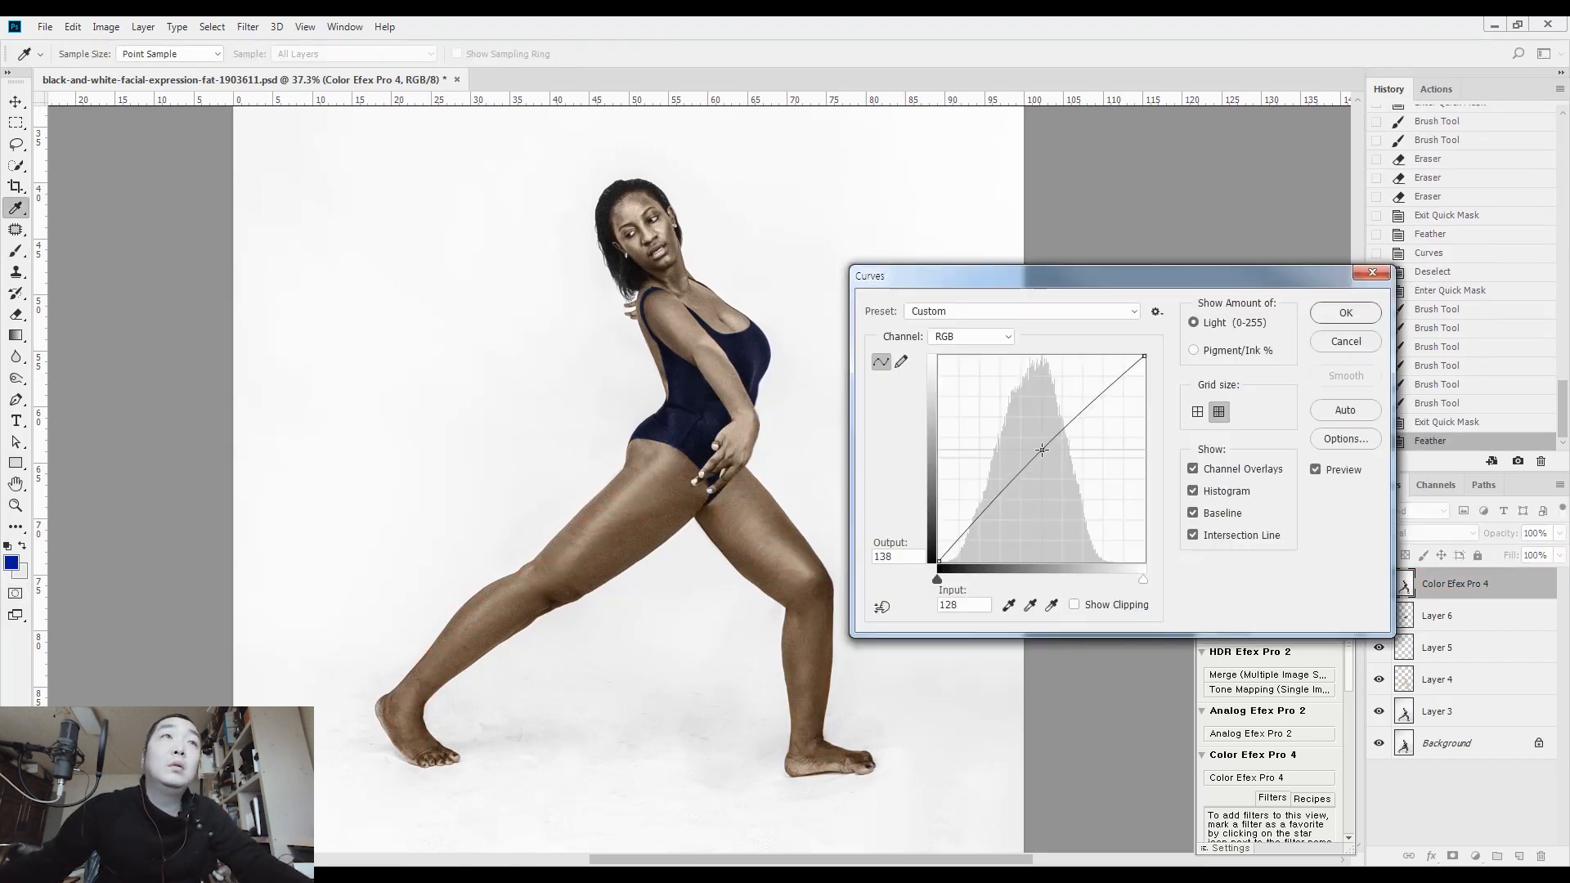
pyautogui.click(1362, 316)
pyautogui.press('l')
pyautogui.hotkey('ctrl', 'd')
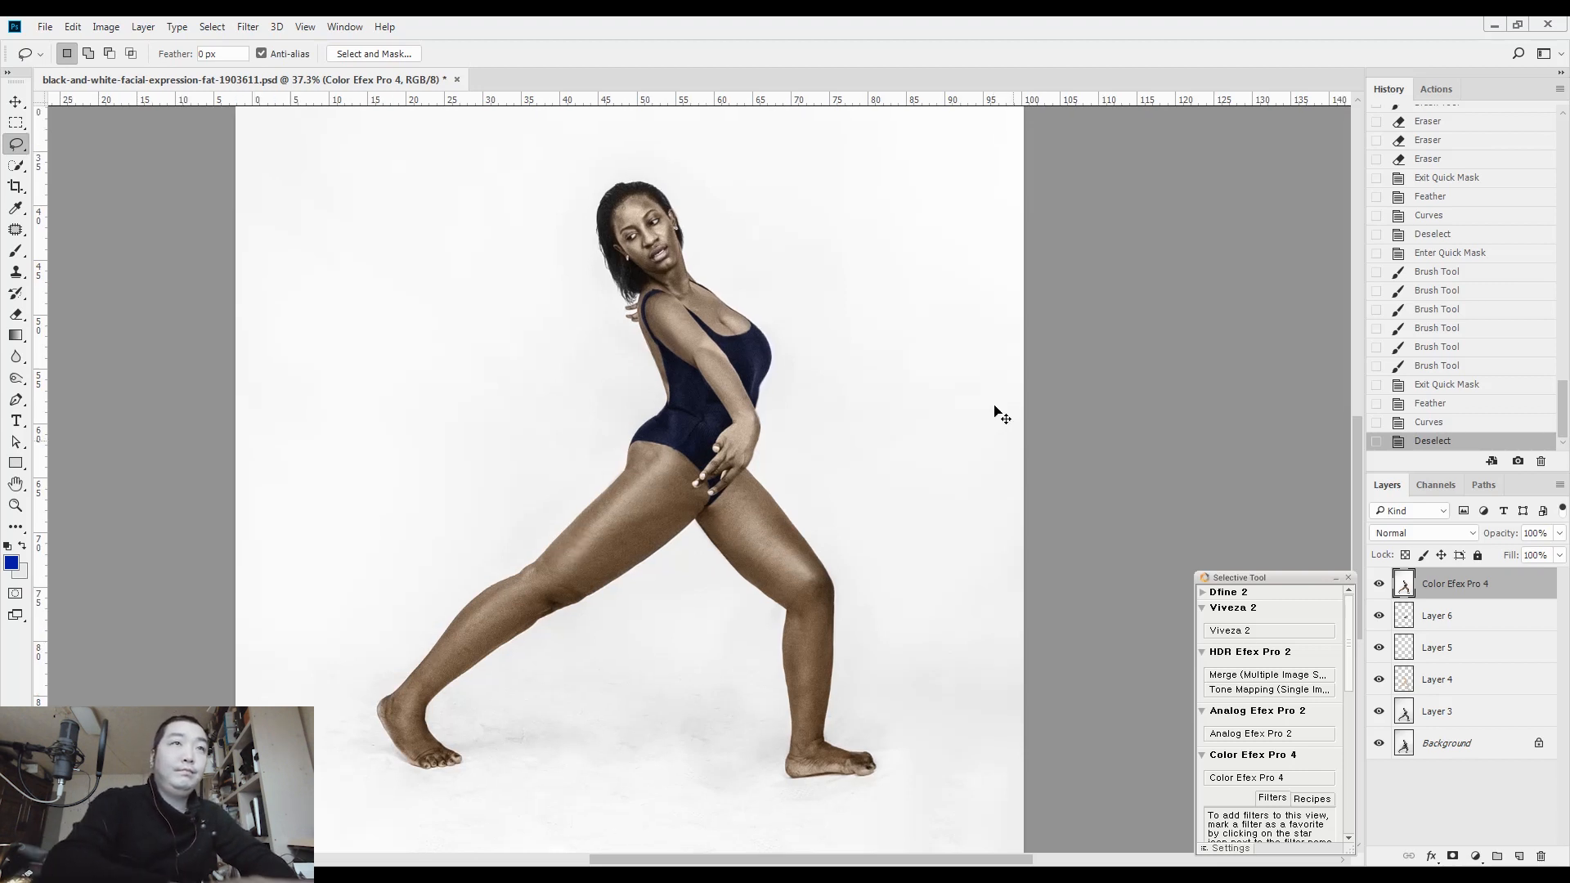
# Duplicate the image under its default copy name and arrange the original and the copy side by side
pyautogui.hotkey('ctrl', '0')
pyautogui.moveTo(364, 80); pyautogui.dragTo(935, 84)
pyautogui.rightClick(935, 84)
pyautogui.click(949, 97)
pyautogui.press('Return')
pyautogui.hotkey('ctrl', '0')
pyautogui.press('F2')
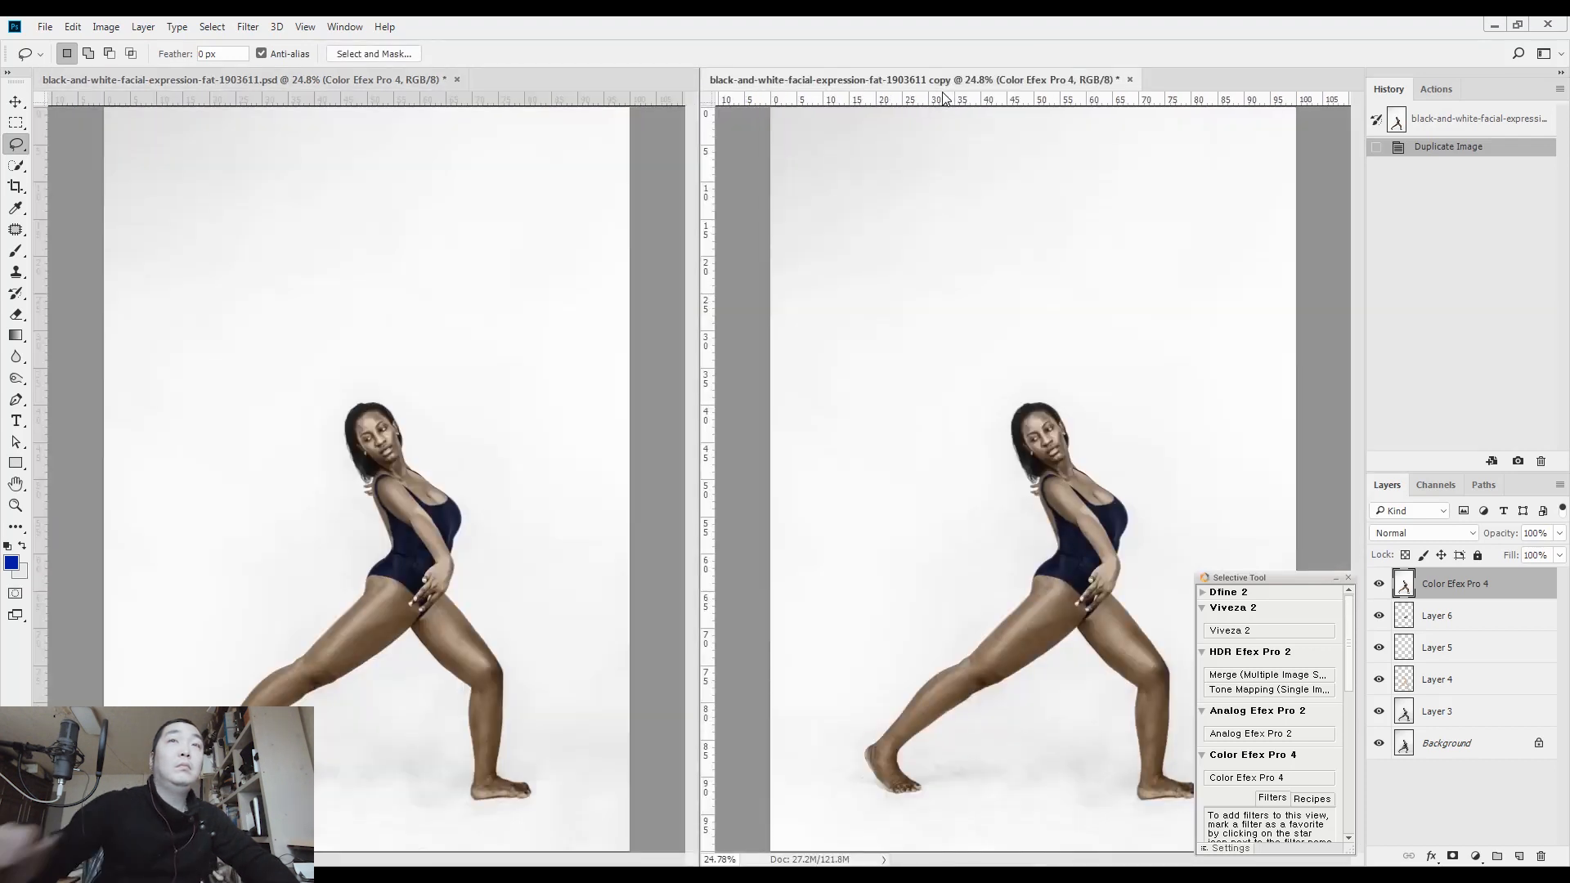
# Show only the Background layer in the original document for a before-and-after comparison, and close the Selective Tool palette
pyautogui.click(551, 438)
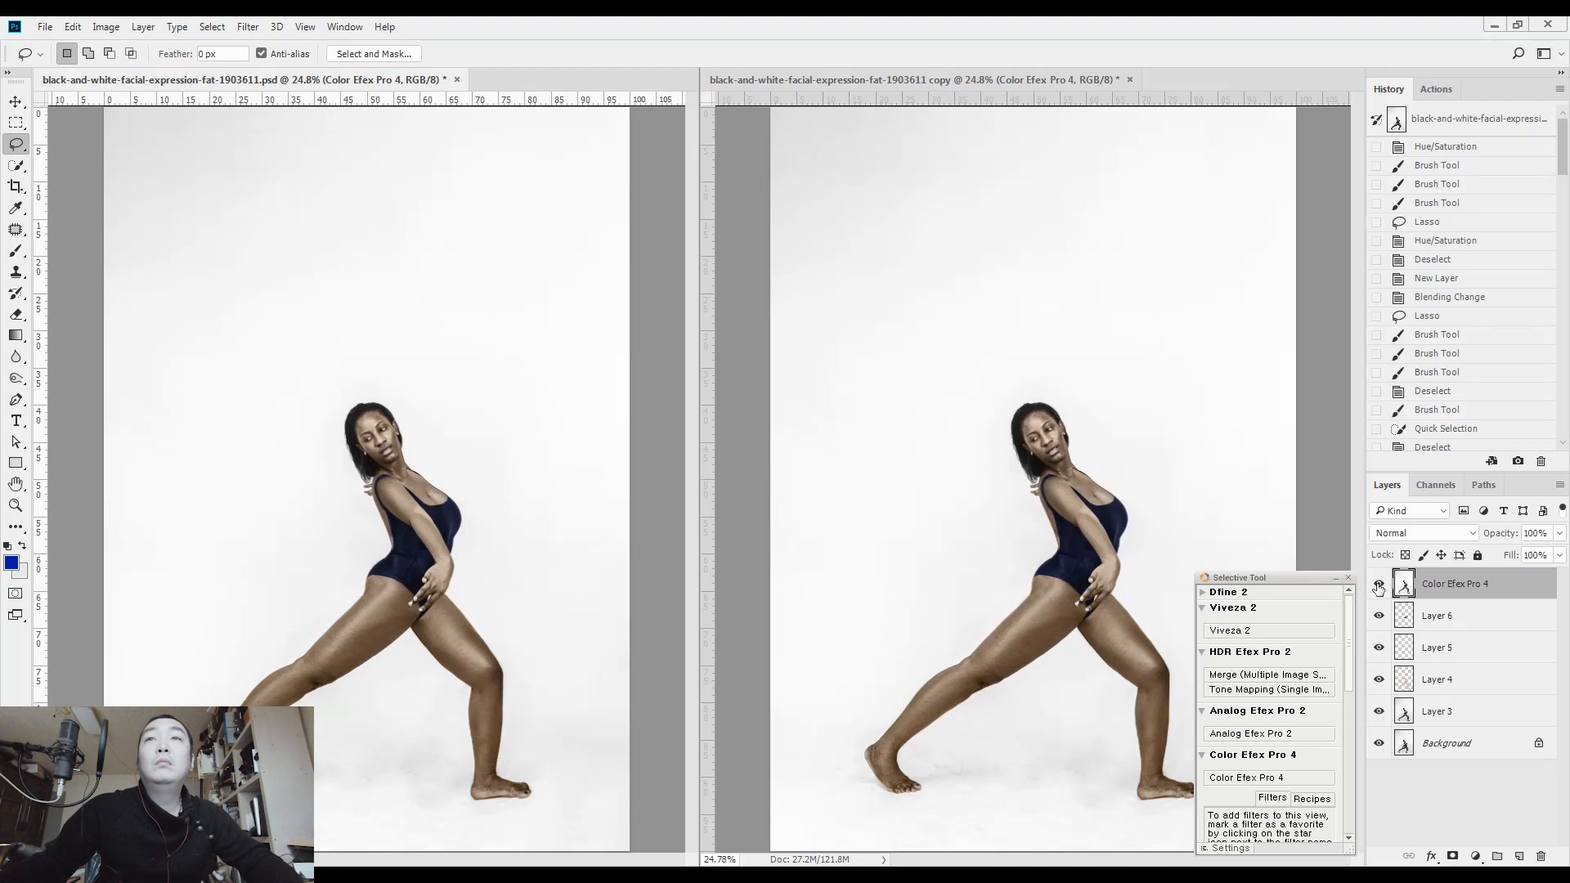
pyautogui.keyDown('alt'); pyautogui.click(1379, 743); pyautogui.keyUp('alt')
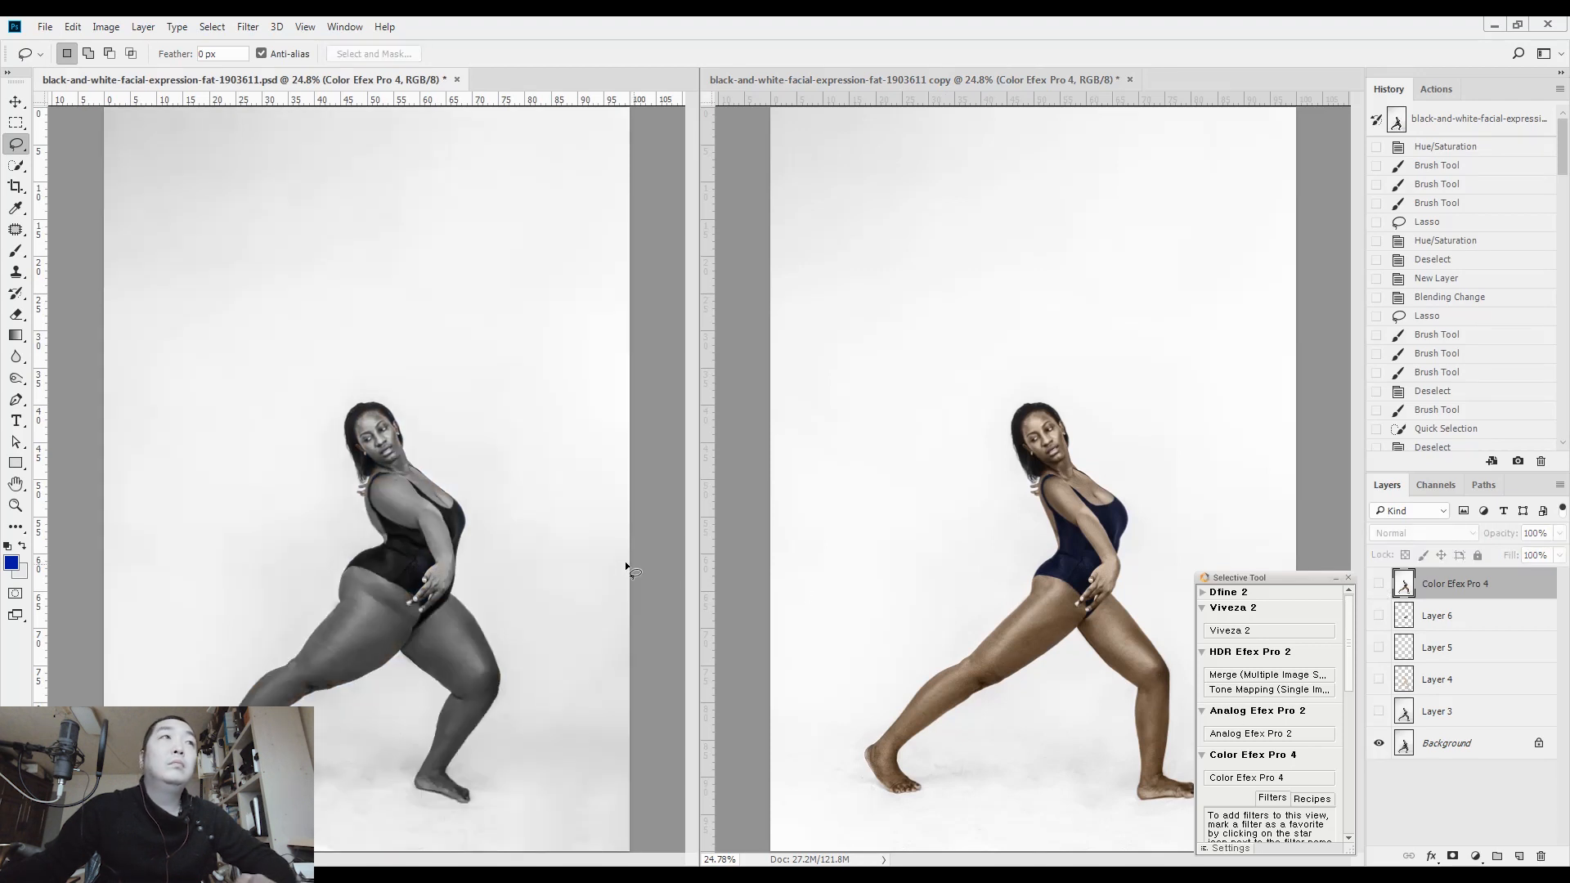
pyautogui.scroll(4, 447, 519)
pyautogui.moveTo(445, 518); pyautogui.dragTo(505, 362)
pyautogui.keyDown('shift'); pyautogui.click(505, 362); pyautogui.keyUp('shift')
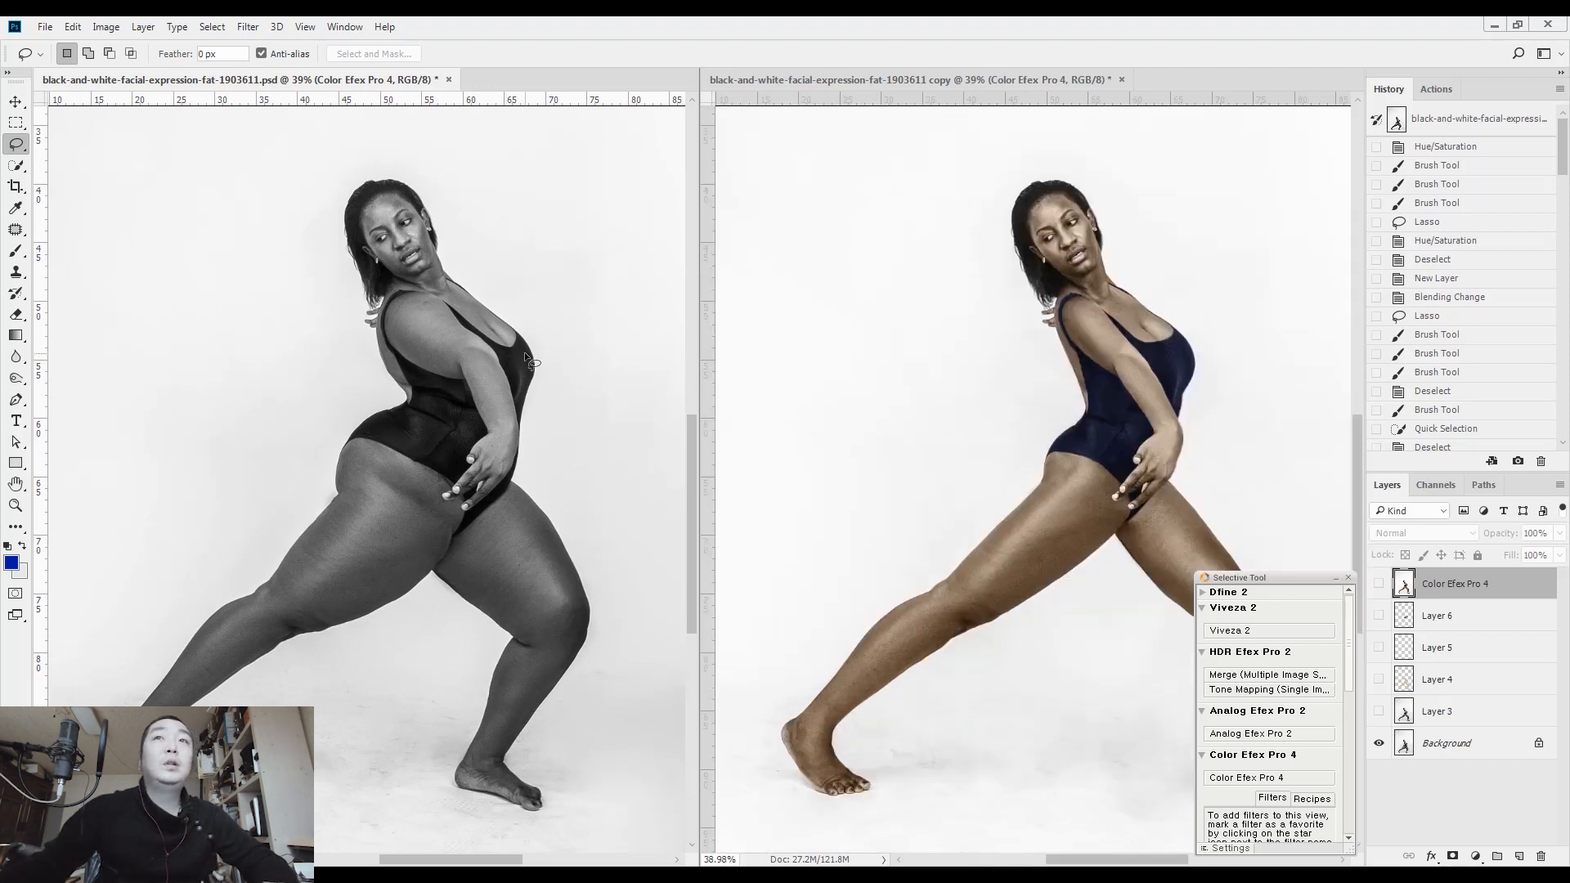
pyautogui.click(1348, 577)
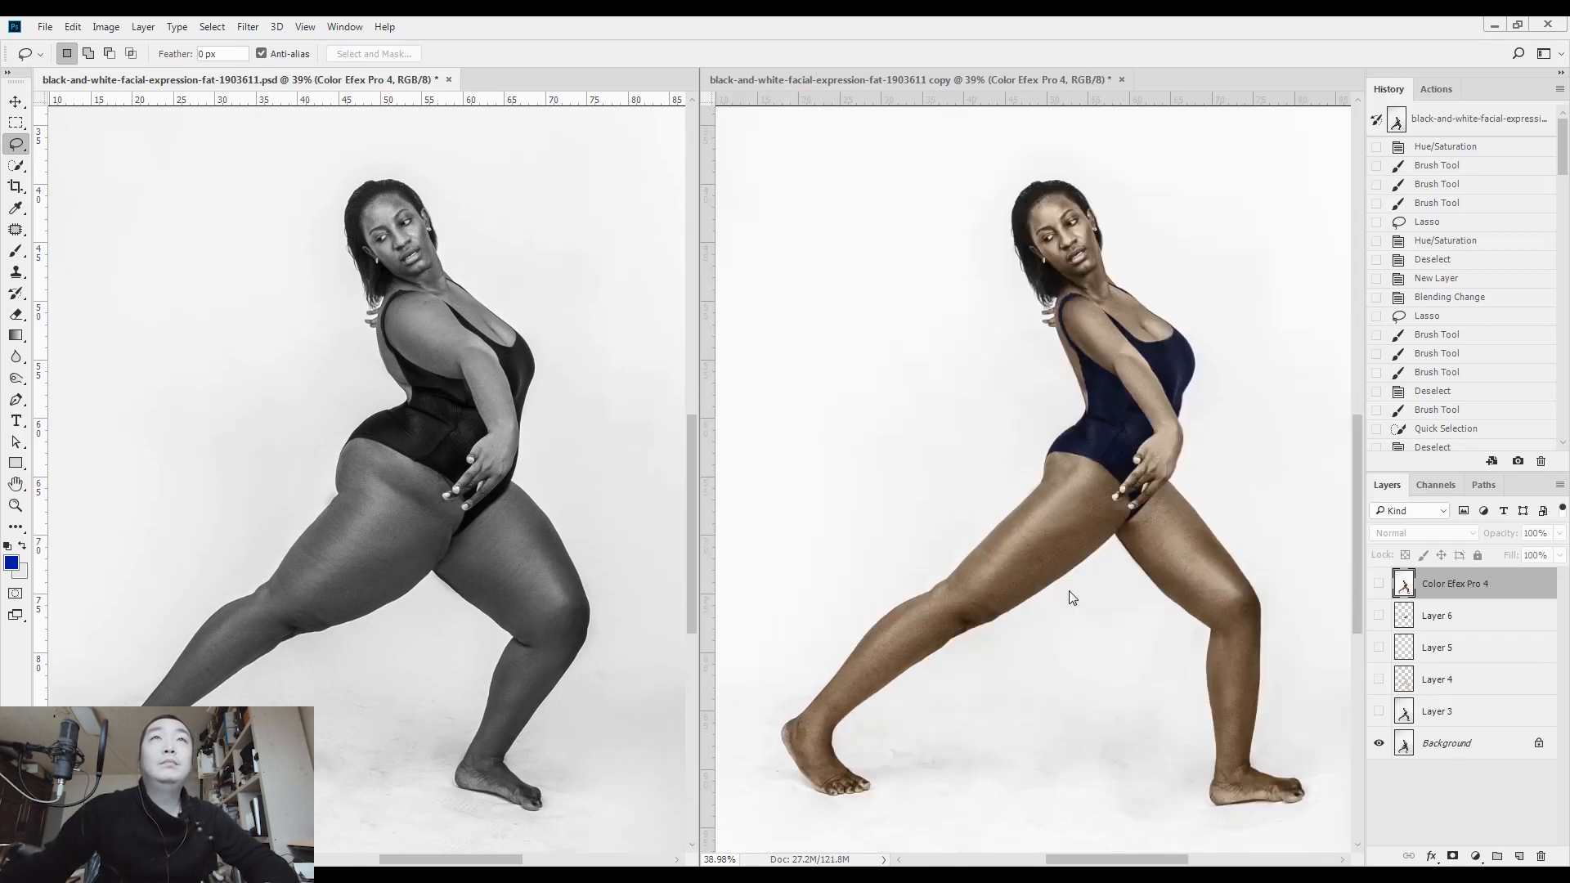